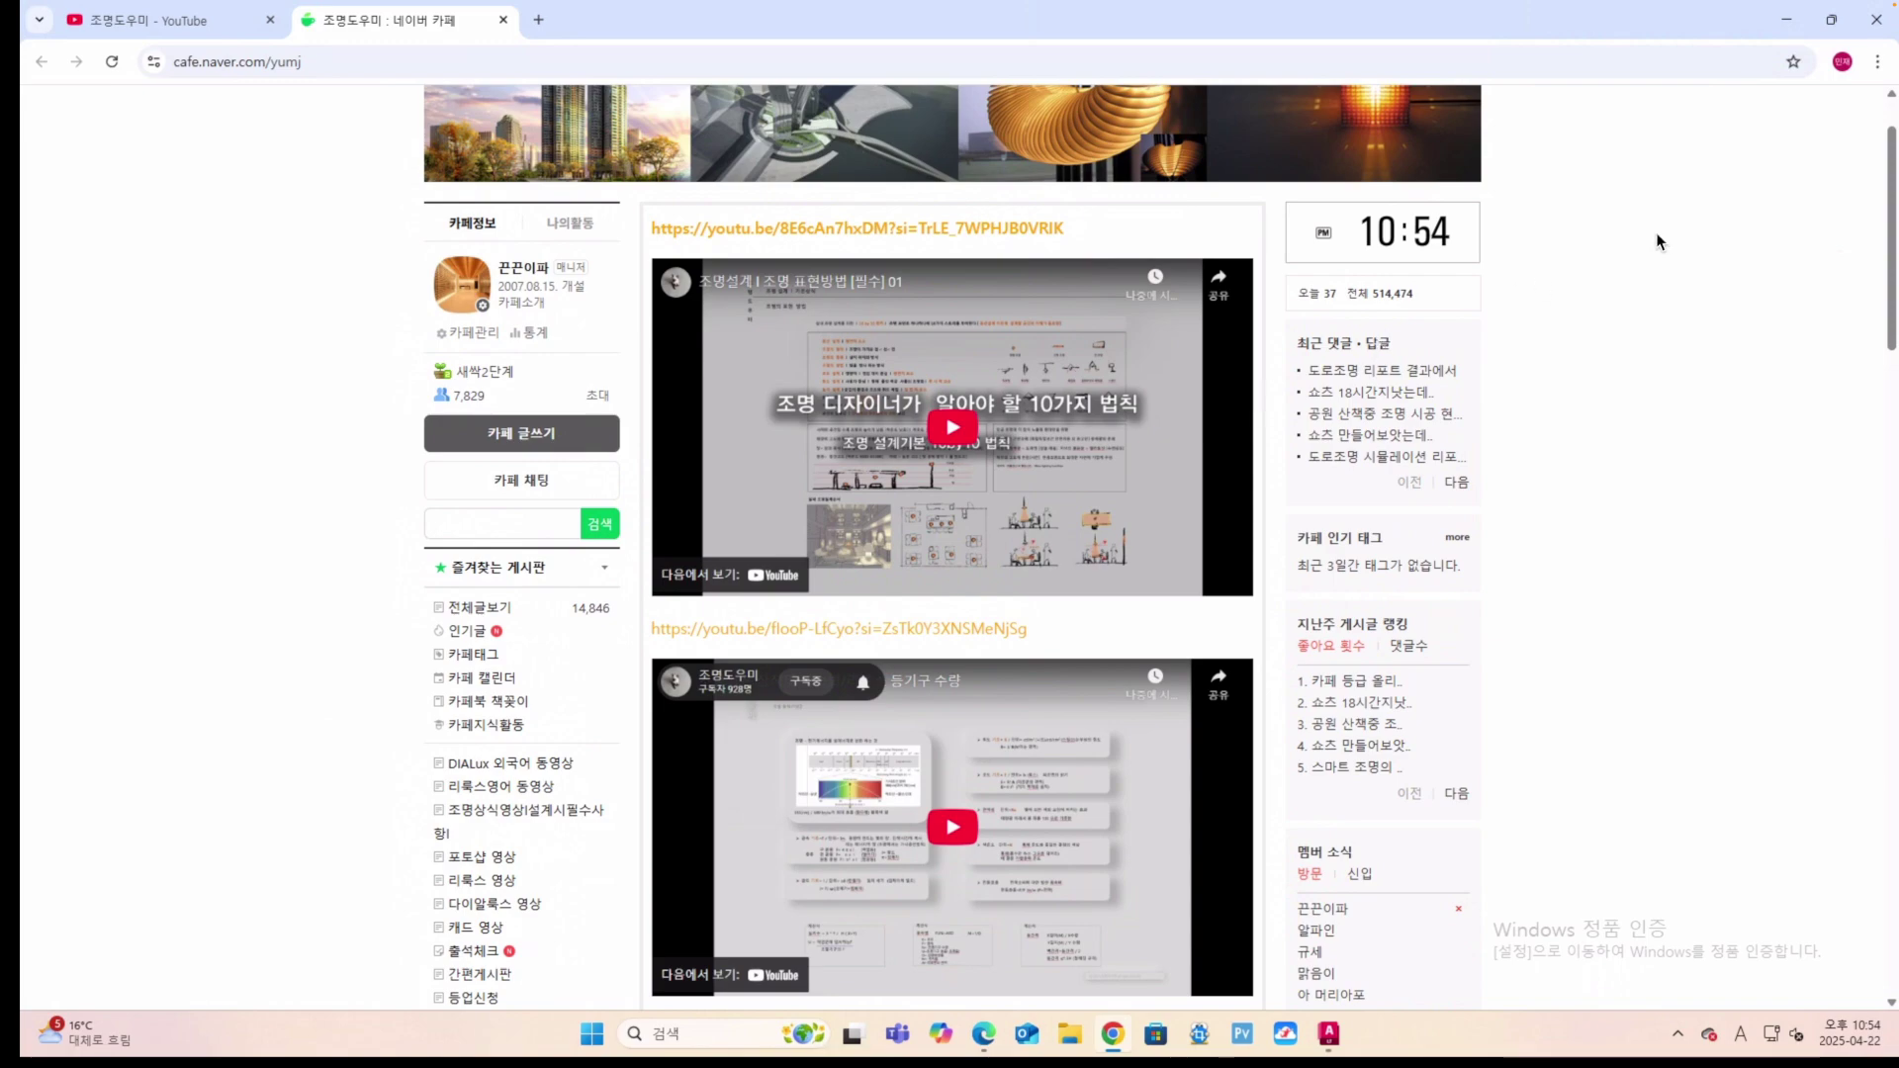
Switch to AutoCAD LT and look over the floor-by-floor drawing sheets, including the lighting layout on the 11~21F plan.
{"action": "left_click", "coordinate": [1786, 22]}
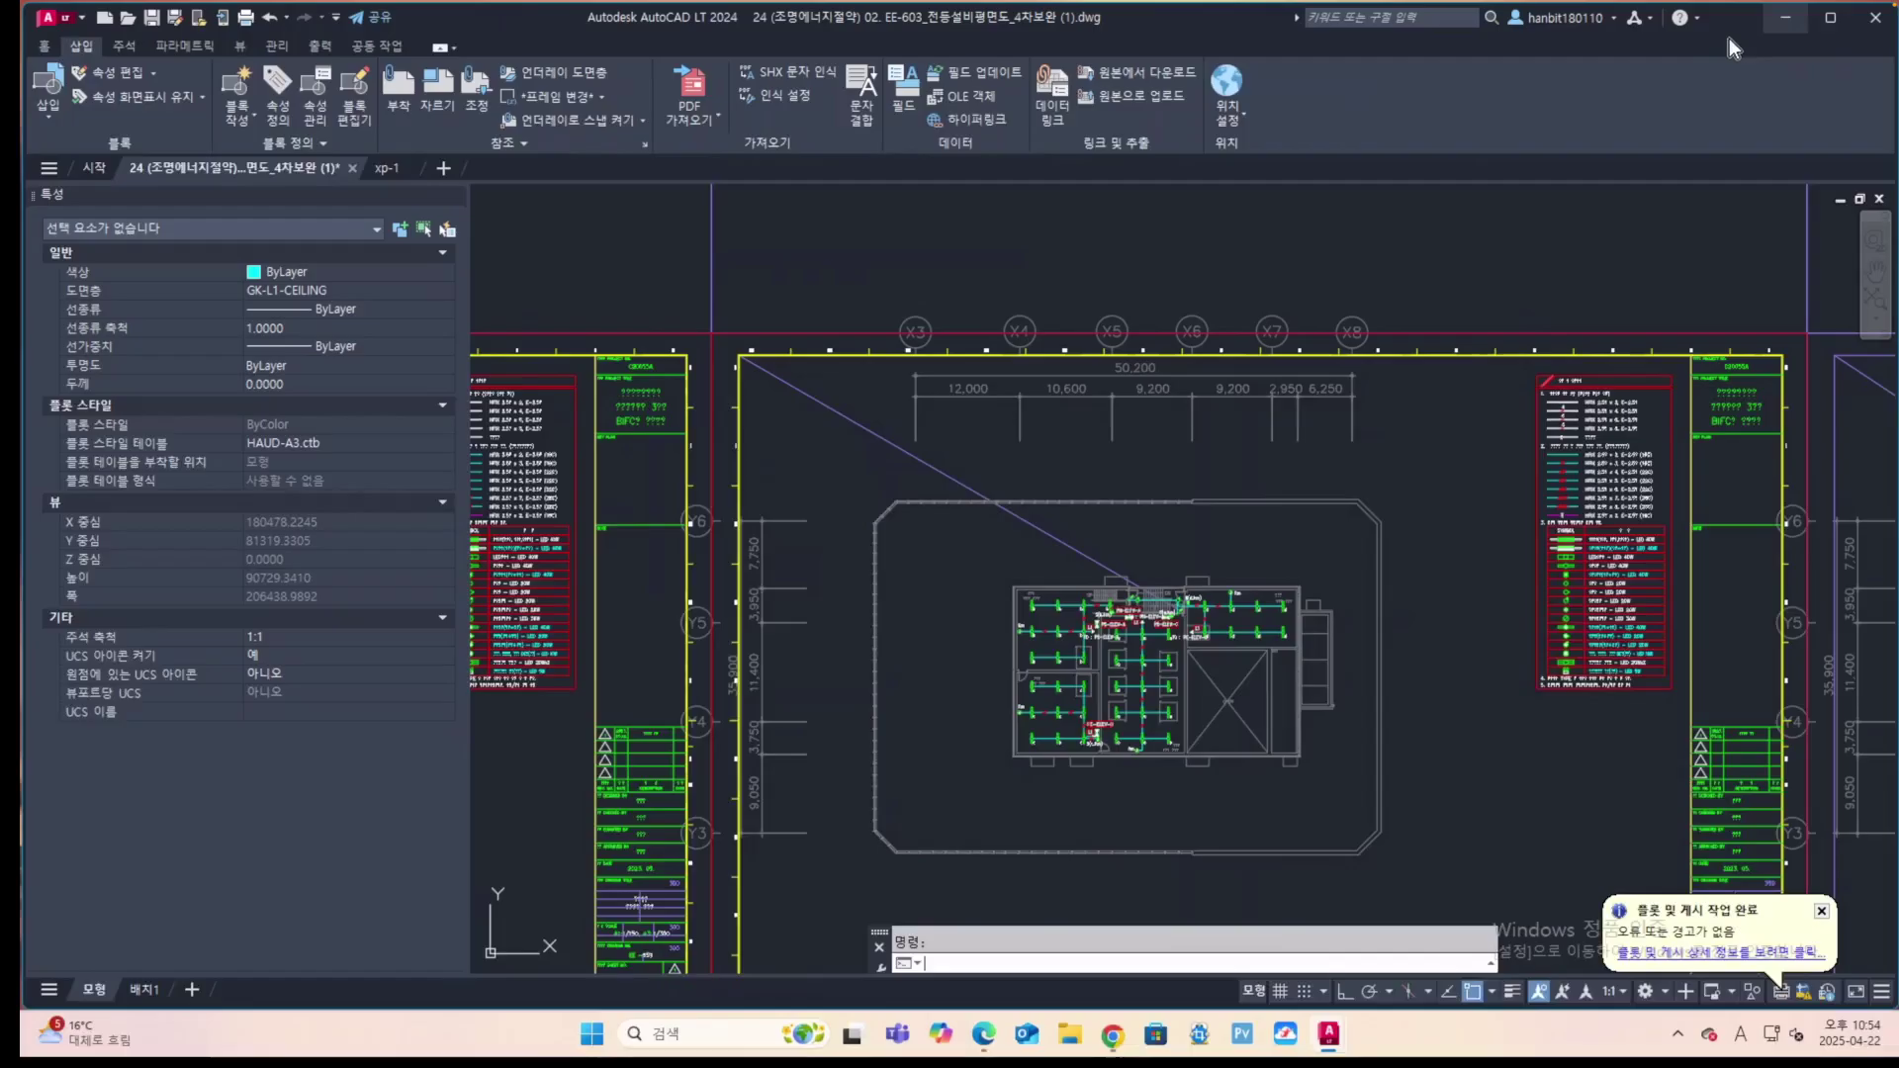
{"action": "scroll", "coordinate": [876, 295], "scroll_direction": "down", "scroll_amount": 10}
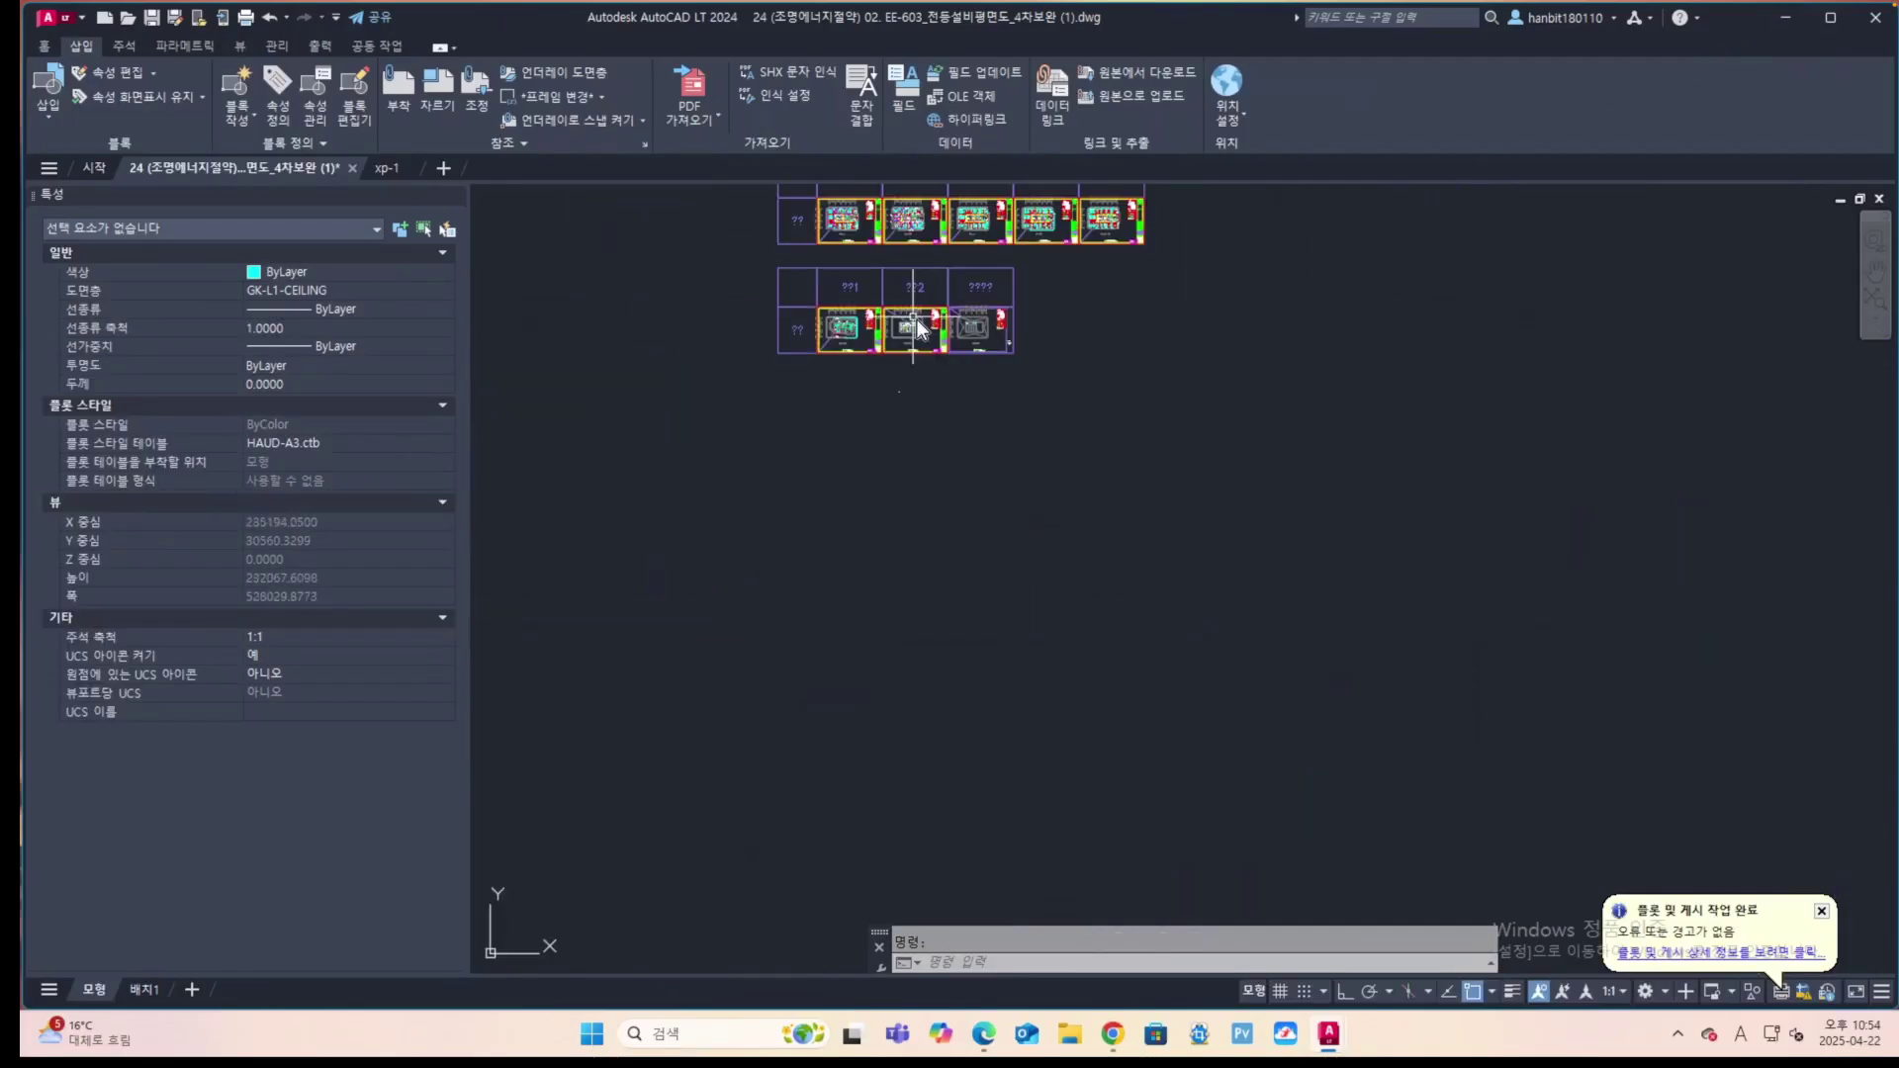
{"action": "middle_click_drag", "start_coordinate": [916, 252], "coordinate": [926, 542]}
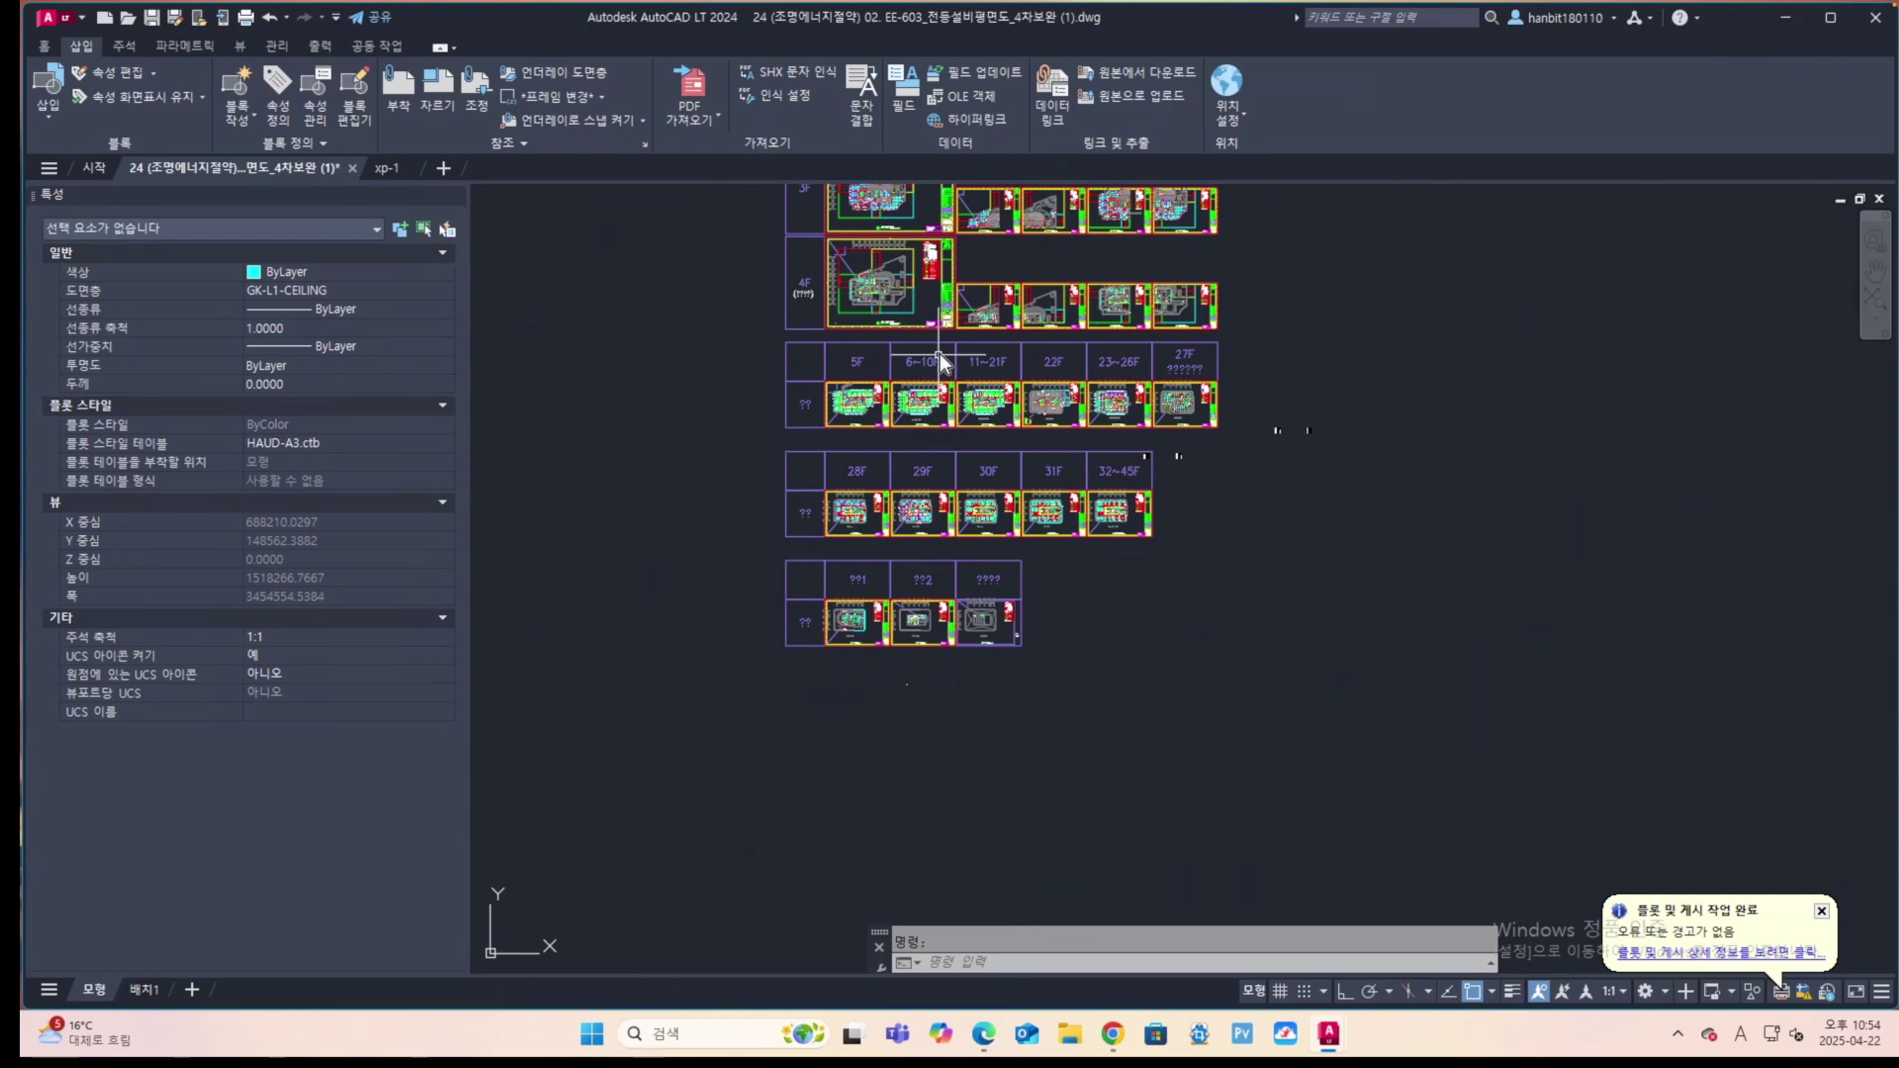
{"action": "mouse_move", "coordinate": [940, 353]}
{"action": "middle_mouse_down"}
{"action": "mouse_move", "coordinate": [938, 592]}
{"action": "mouse_move", "coordinate": [958, 501]}
{"action": "mouse_move", "coordinate": [958, 520]}
{"action": "middle_mouse_up"}
{"action": "middle_click_drag", "start_coordinate": [953, 248], "coordinate": [937, 380]}
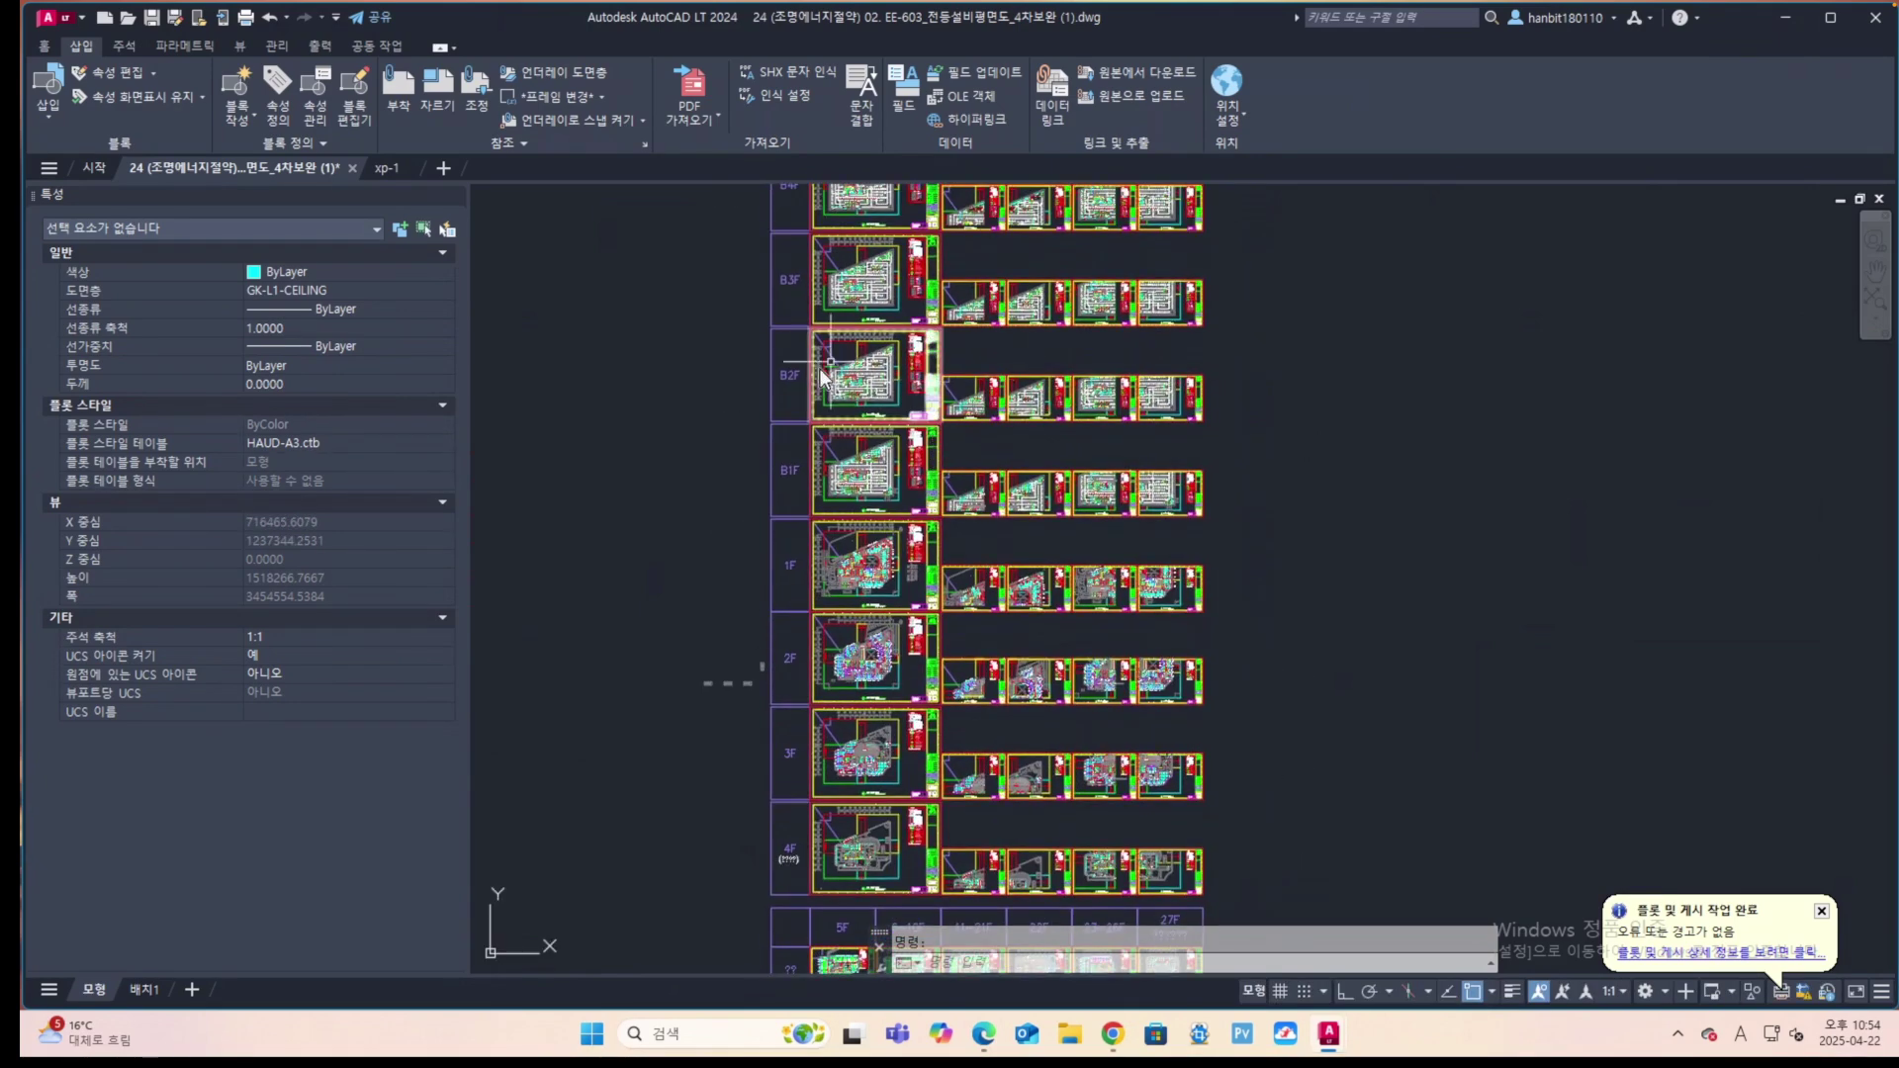
{"action": "scroll", "coordinate": [915, 260], "scroll_direction": "down", "scroll_amount": 4}
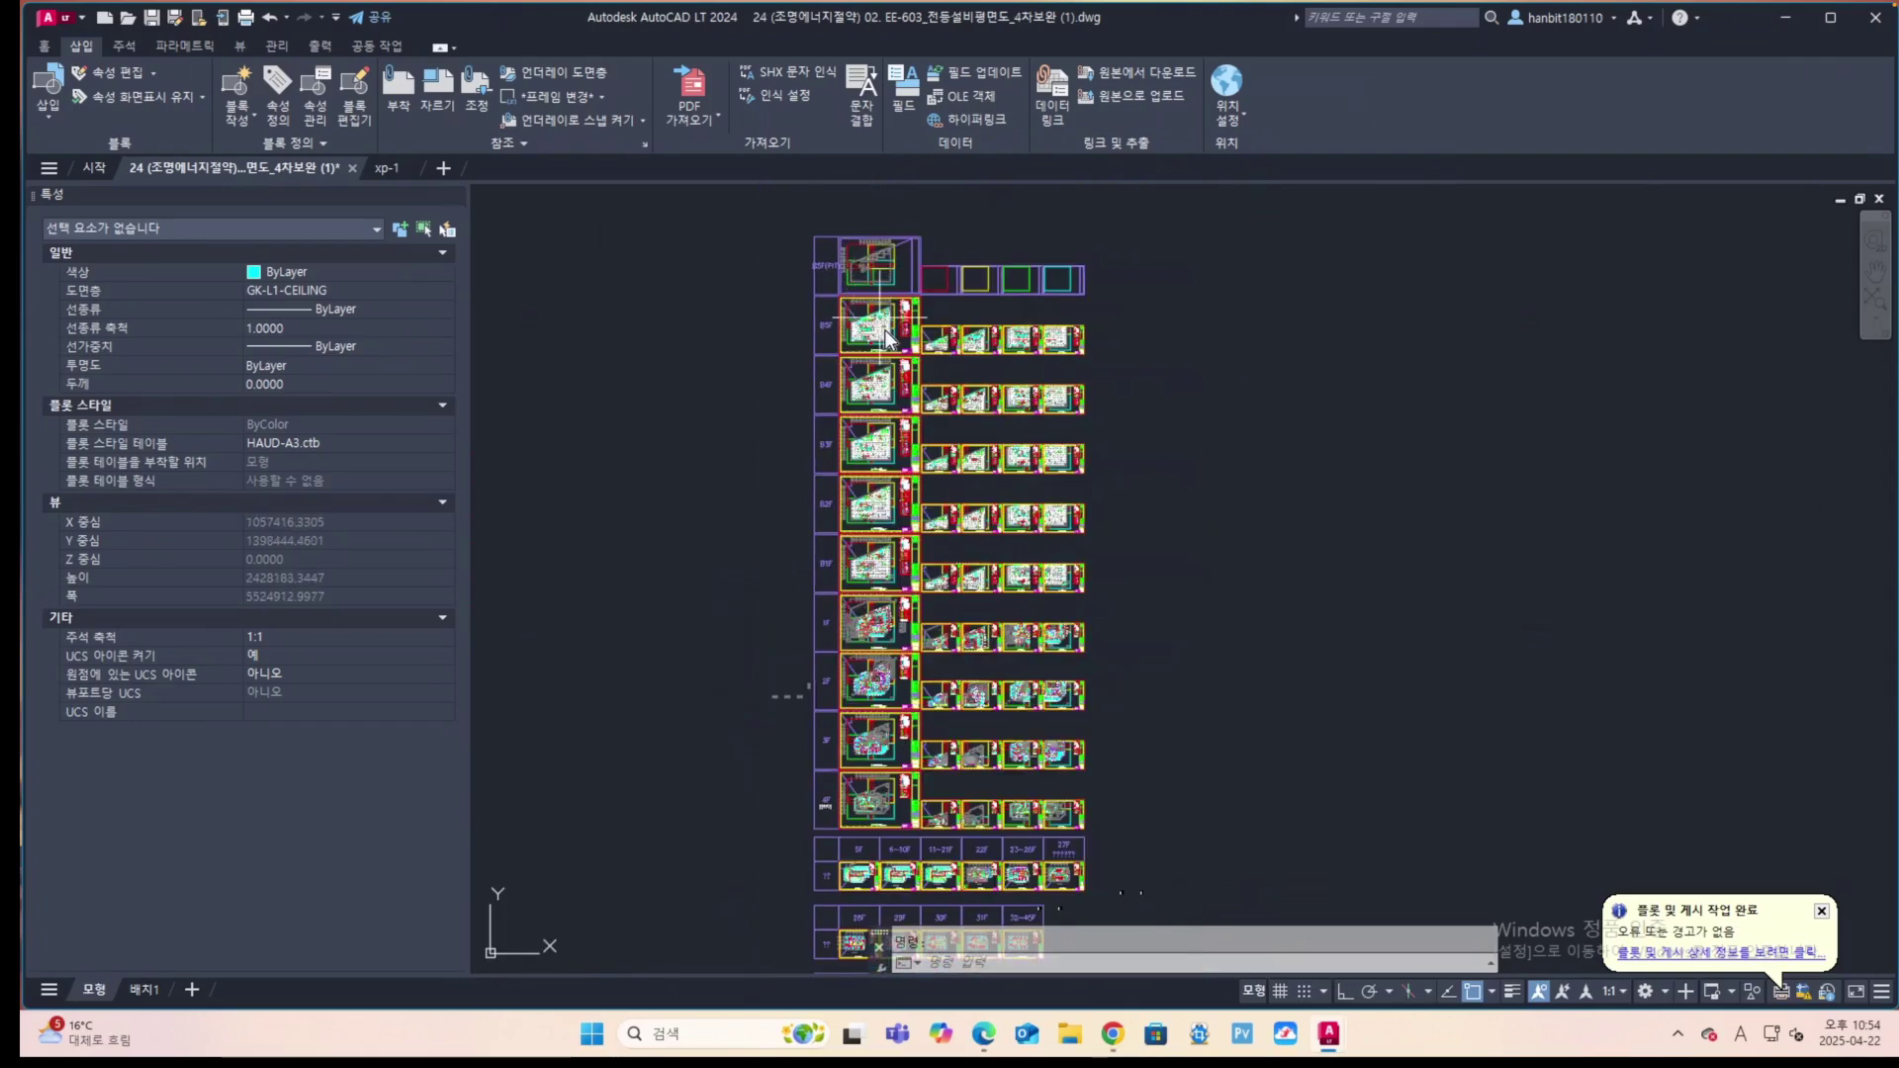
{"action": "scroll", "coordinate": [896, 281], "scroll_direction": "down", "scroll_amount": 2}
{"action": "scroll", "coordinate": [900, 308], "scroll_direction": "down", "scroll_amount": 3}
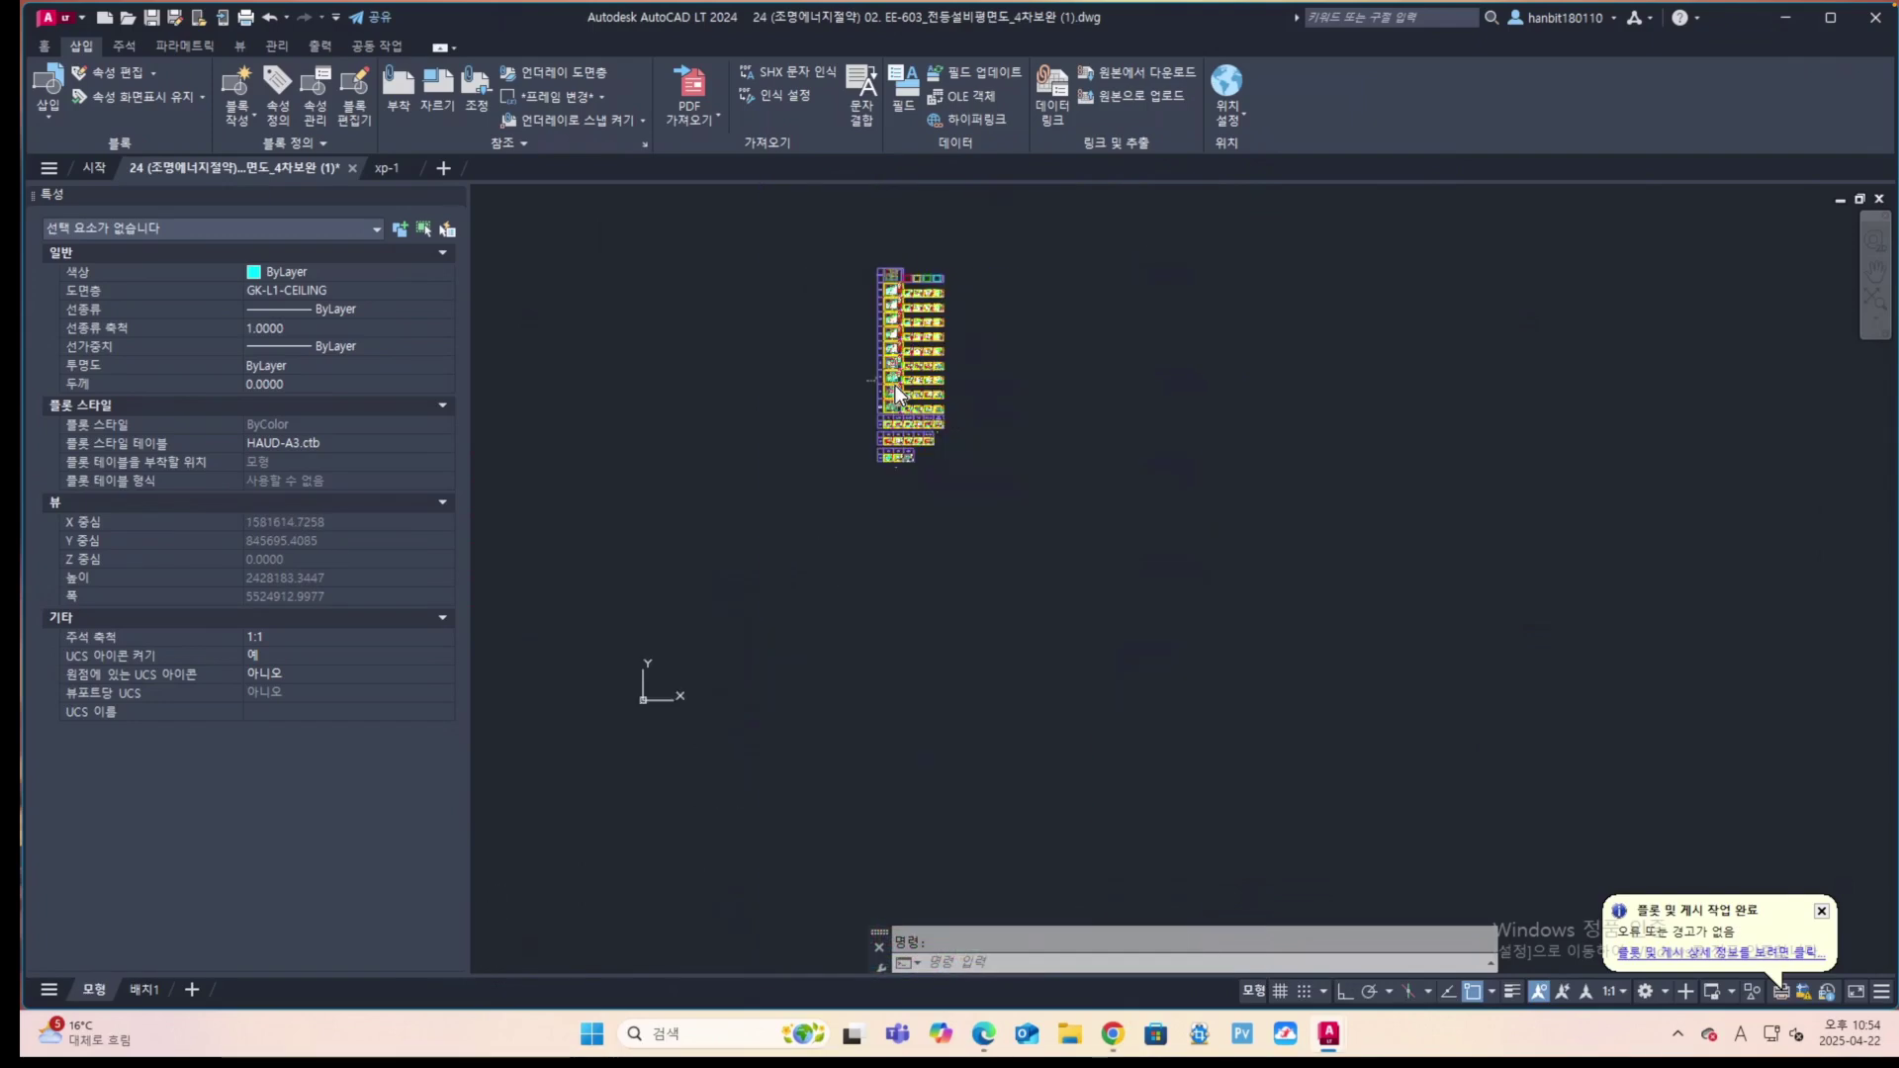
{"action": "scroll", "coordinate": [906, 381], "scroll_direction": "up", "scroll_amount": 10}
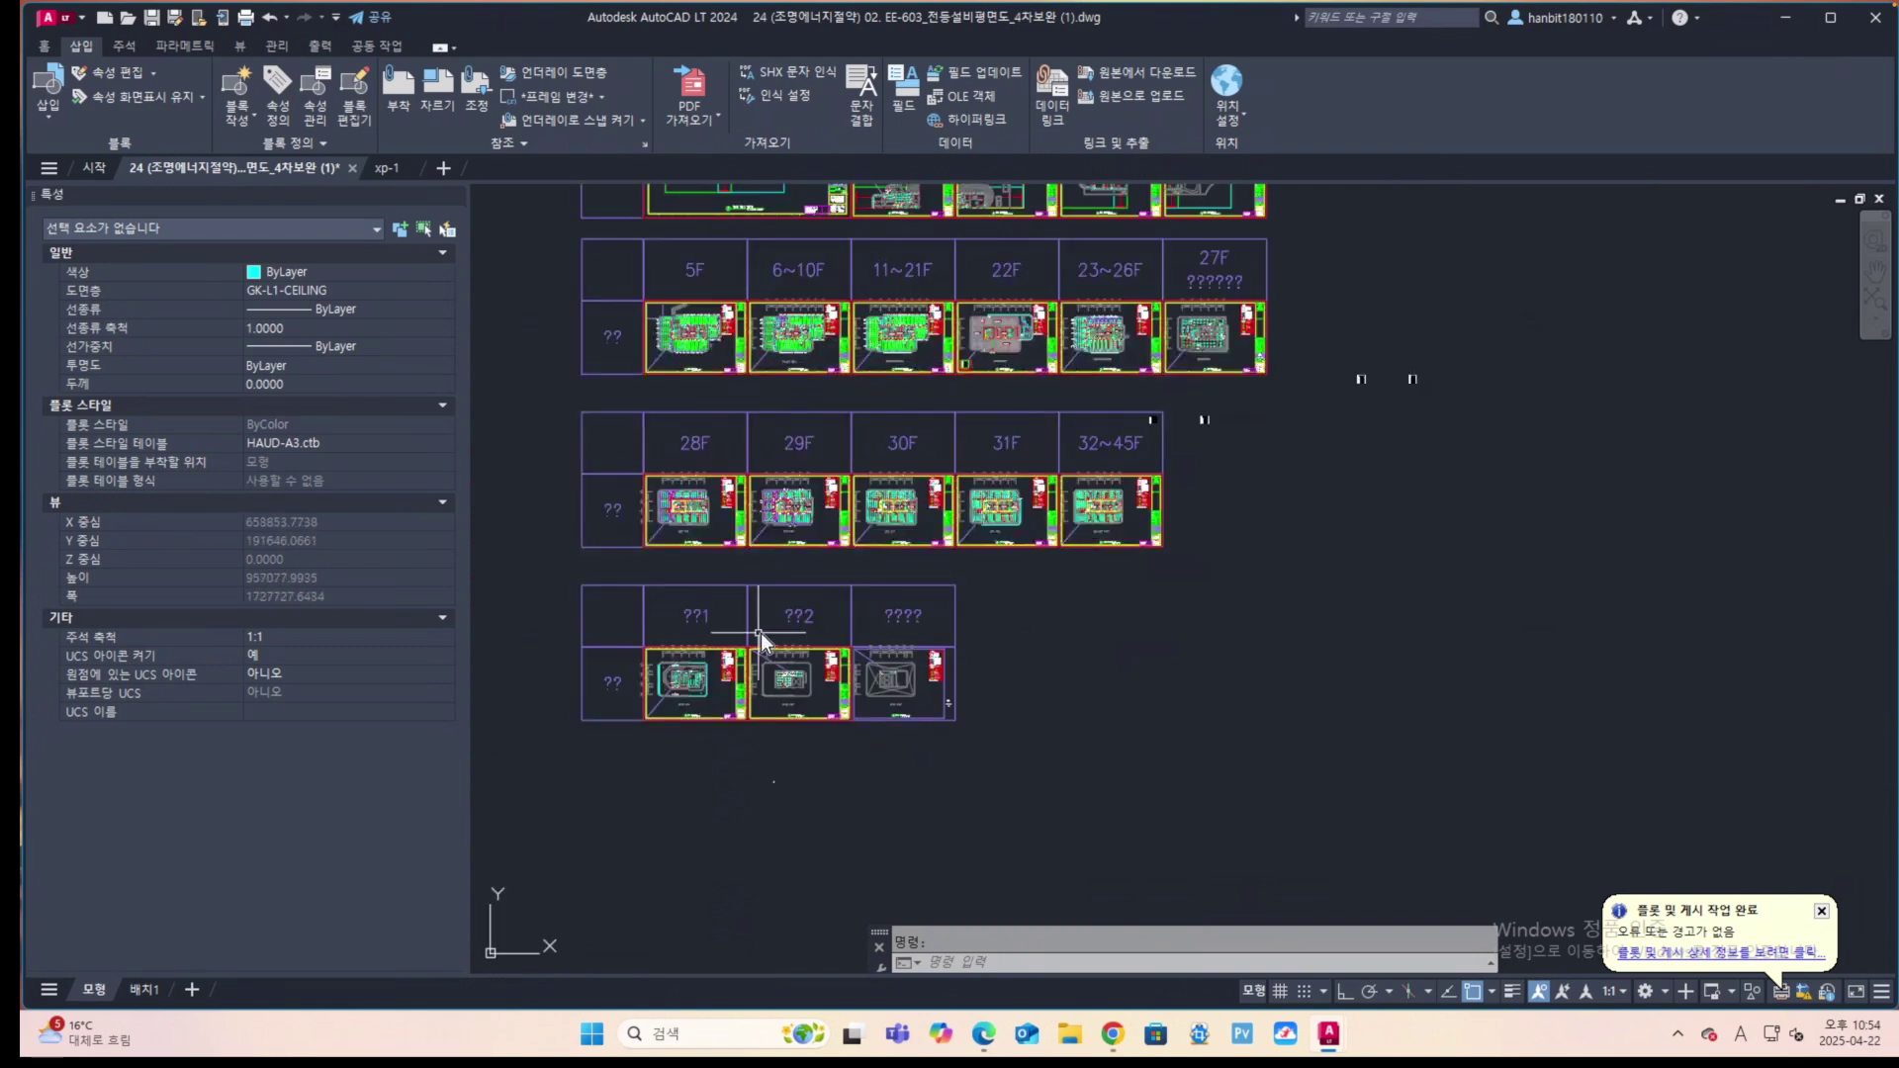
{"action": "scroll", "coordinate": [888, 602], "scroll_direction": "down", "scroll_amount": 2}
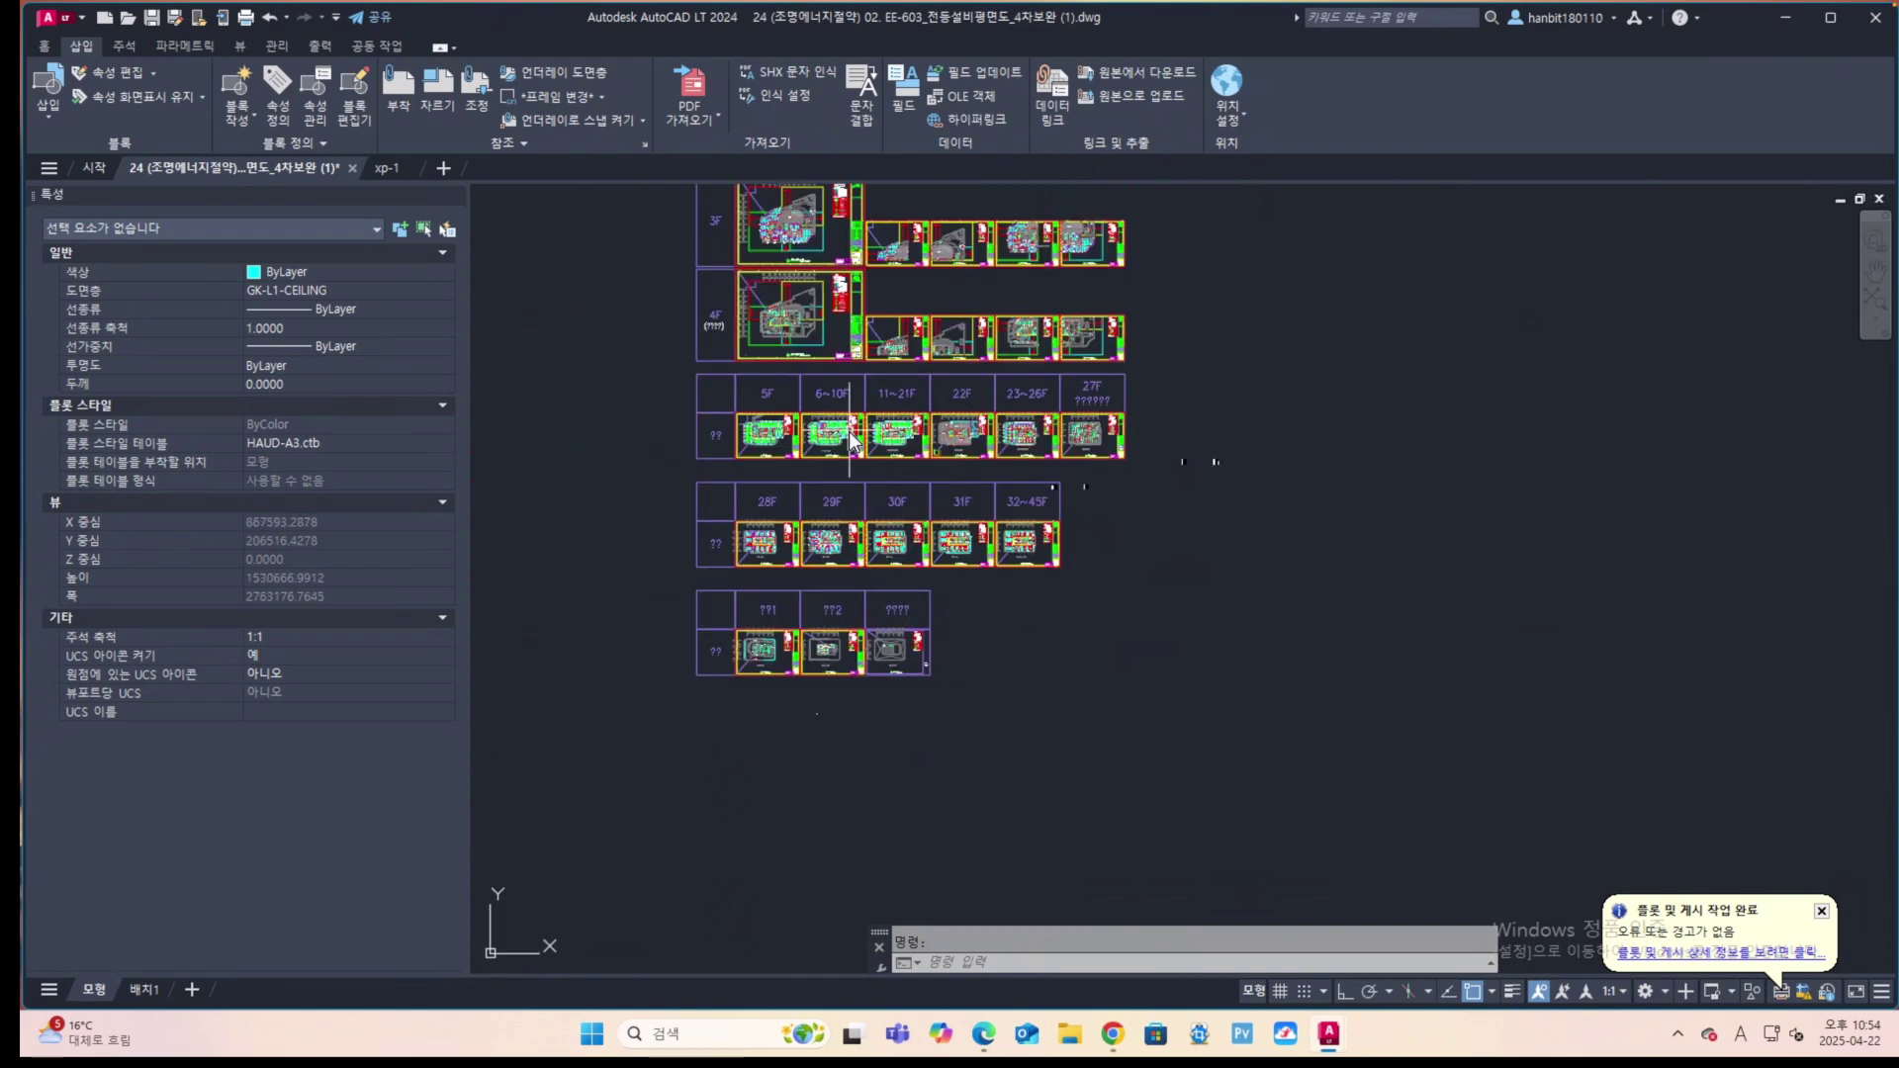
{"action": "scroll", "coordinate": [851, 440], "scroll_direction": "up", "scroll_amount": 10}
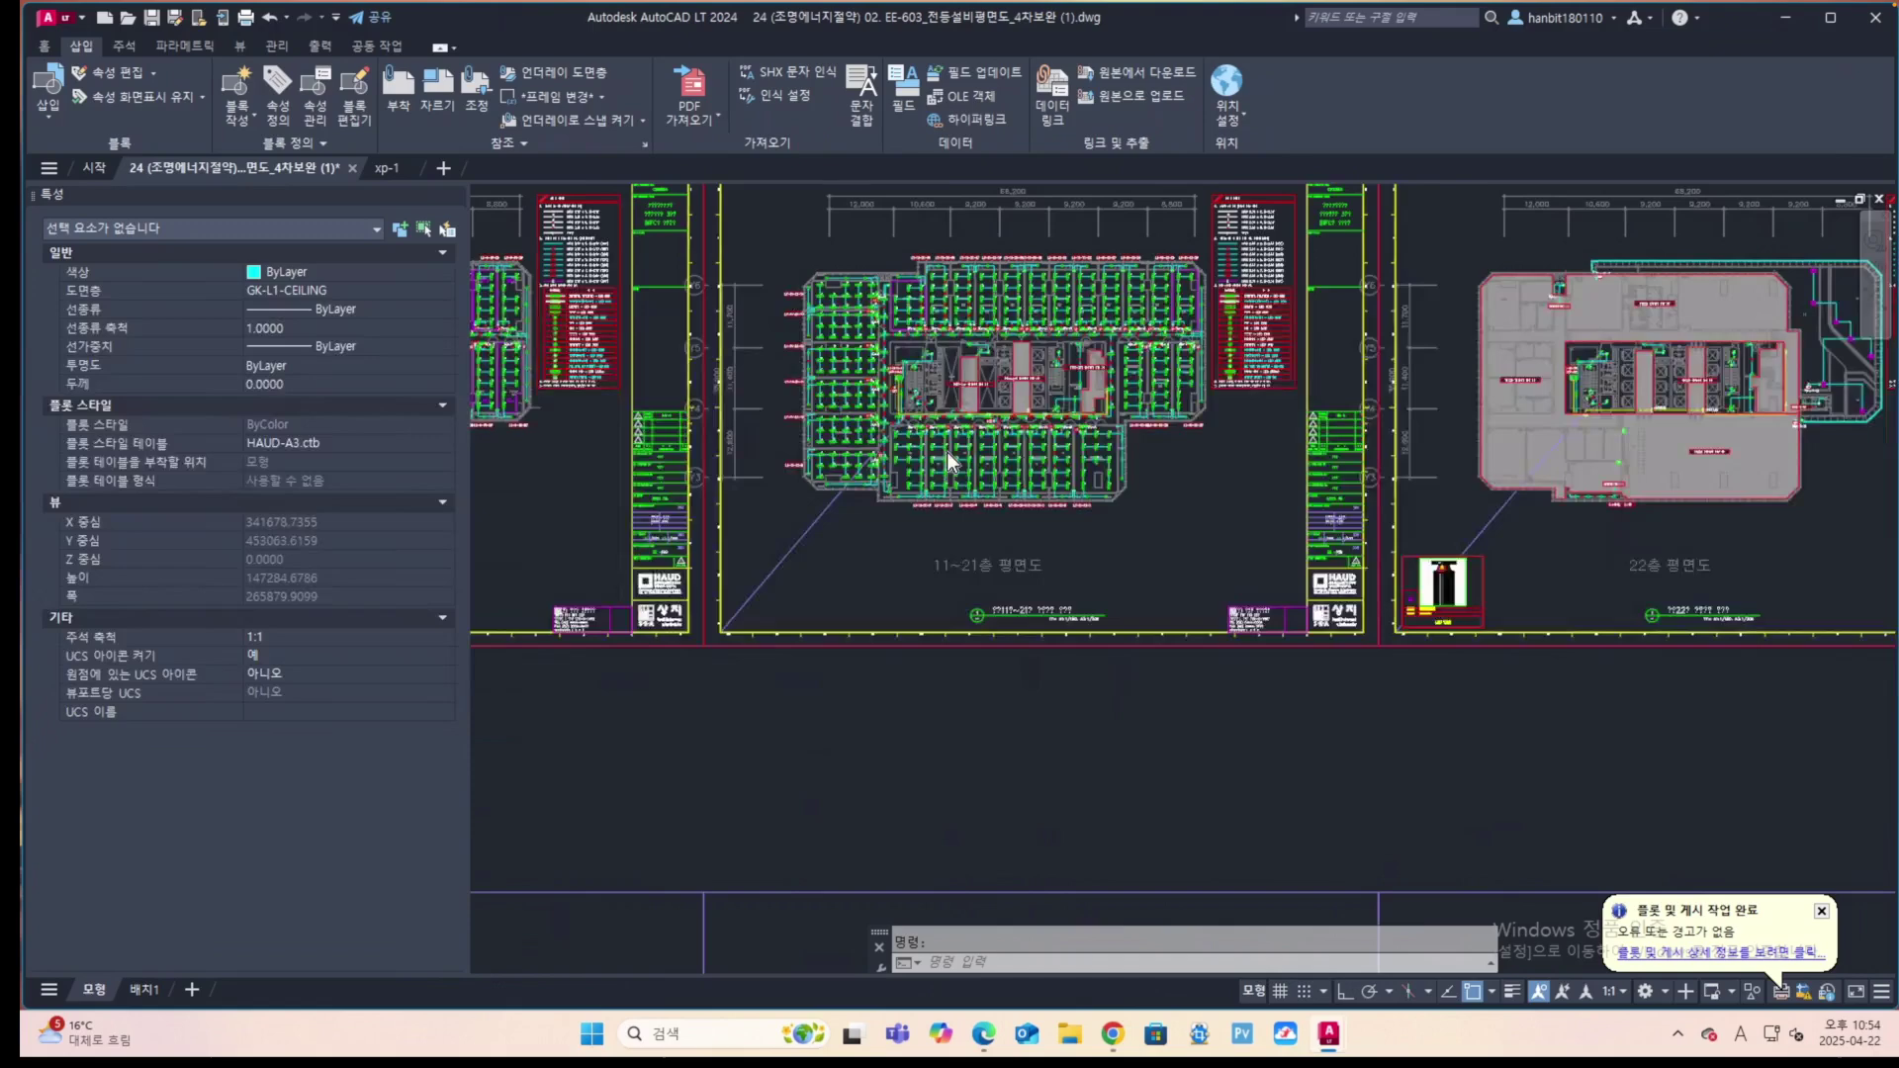
{"action": "scroll", "coordinate": [947, 451], "scroll_direction": "up", "scroll_amount": 4}
{"action": "scroll", "coordinate": [946, 451], "scroll_direction": "down", "scroll_amount": 2}
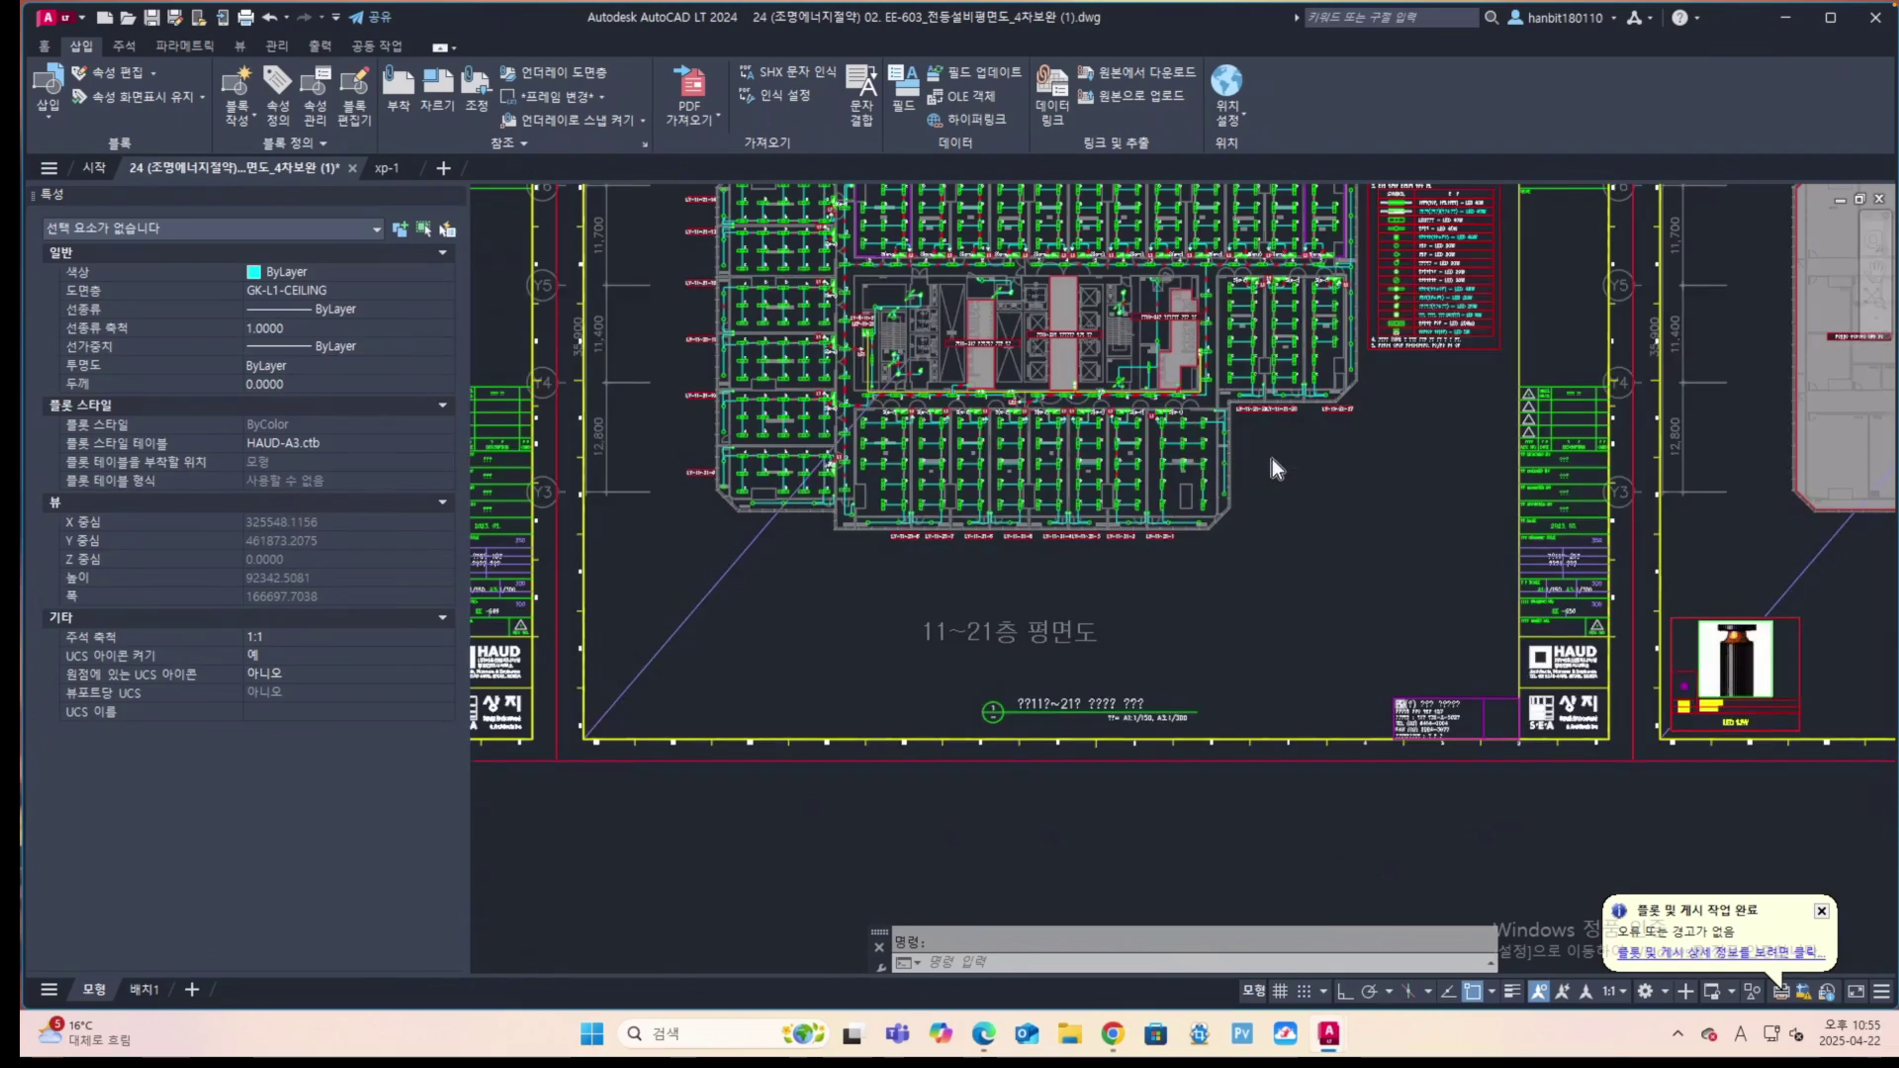
{"action": "scroll", "coordinate": [1272, 459], "scroll_direction": "down", "scroll_amount": 6}
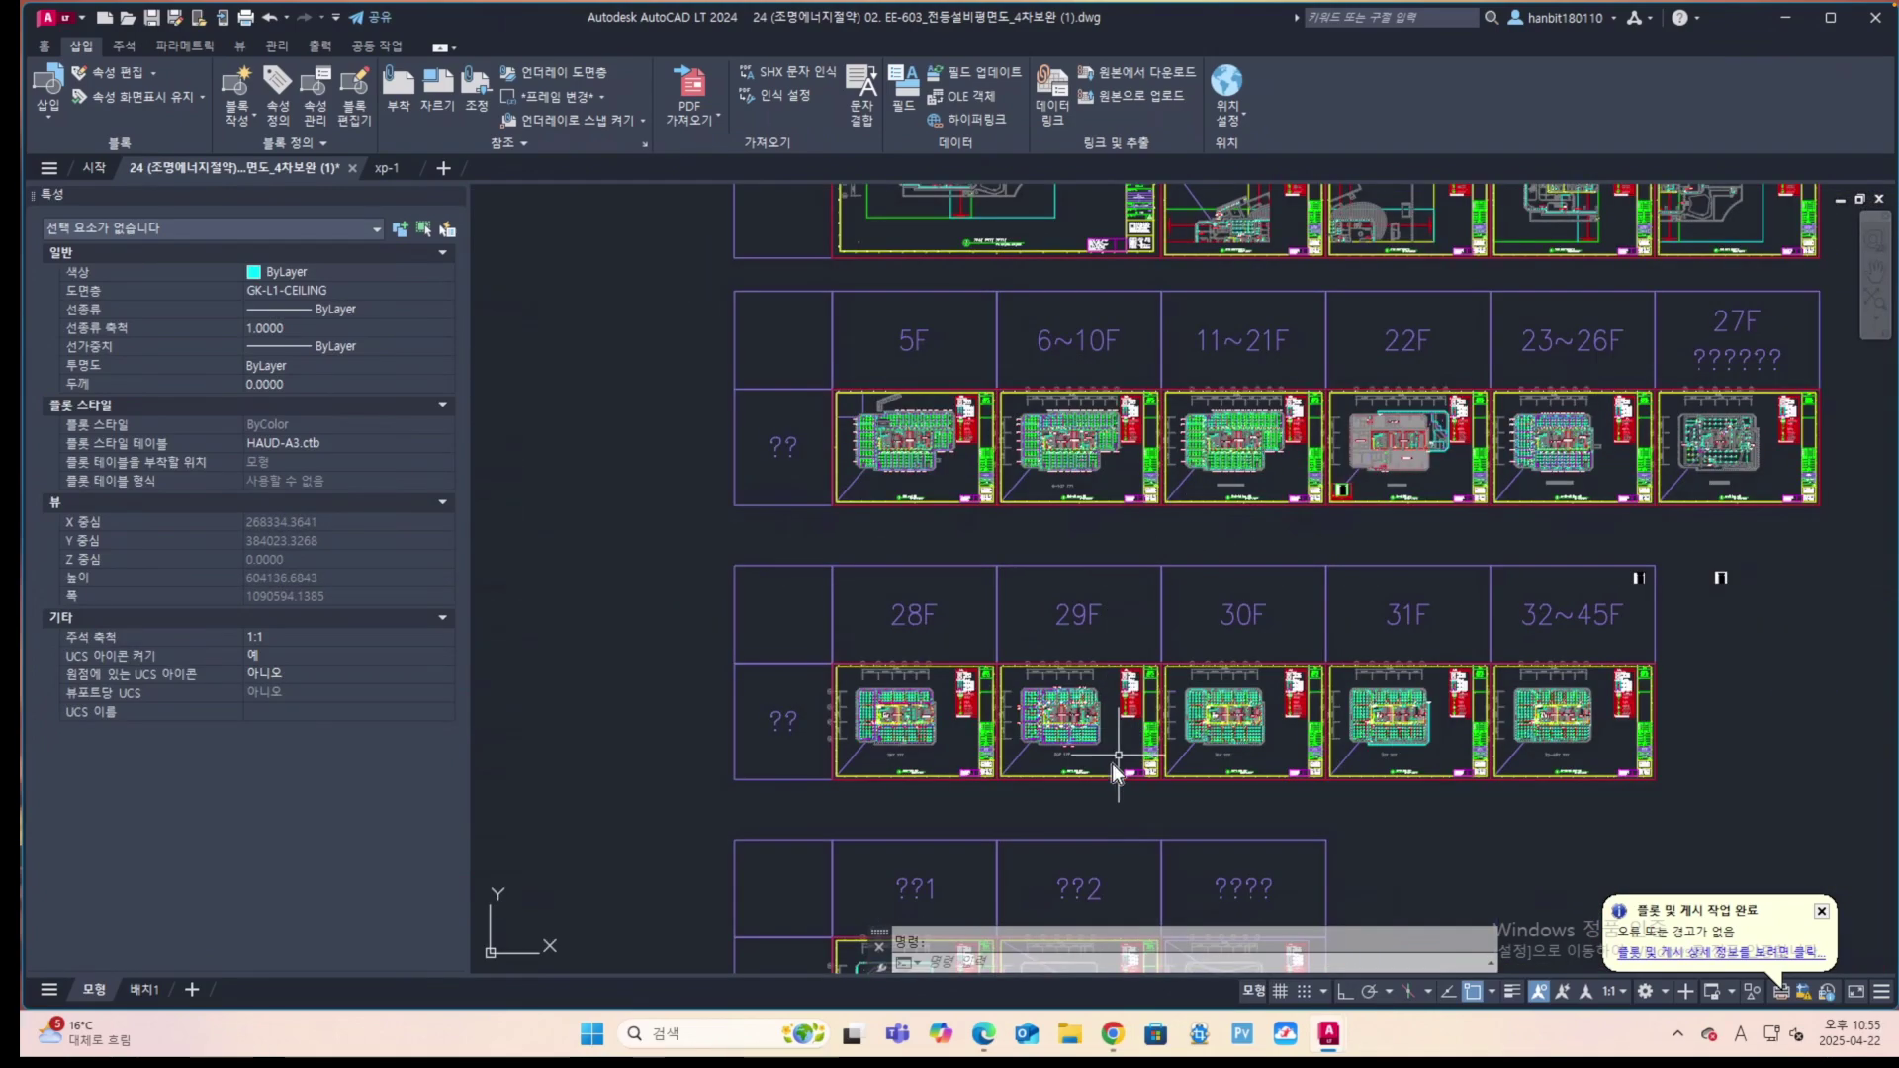
Examine the lighting layout and circuit labels on the "??2" plan sheet in the last row of sheets.
{"action": "mouse_move", "coordinate": [1106, 799]}
{"action": "middle_mouse_down"}
{"action": "mouse_move", "coordinate": [1006, 512]}
{"action": "mouse_move", "coordinate": [1003, 450]}
{"action": "middle_mouse_up"}
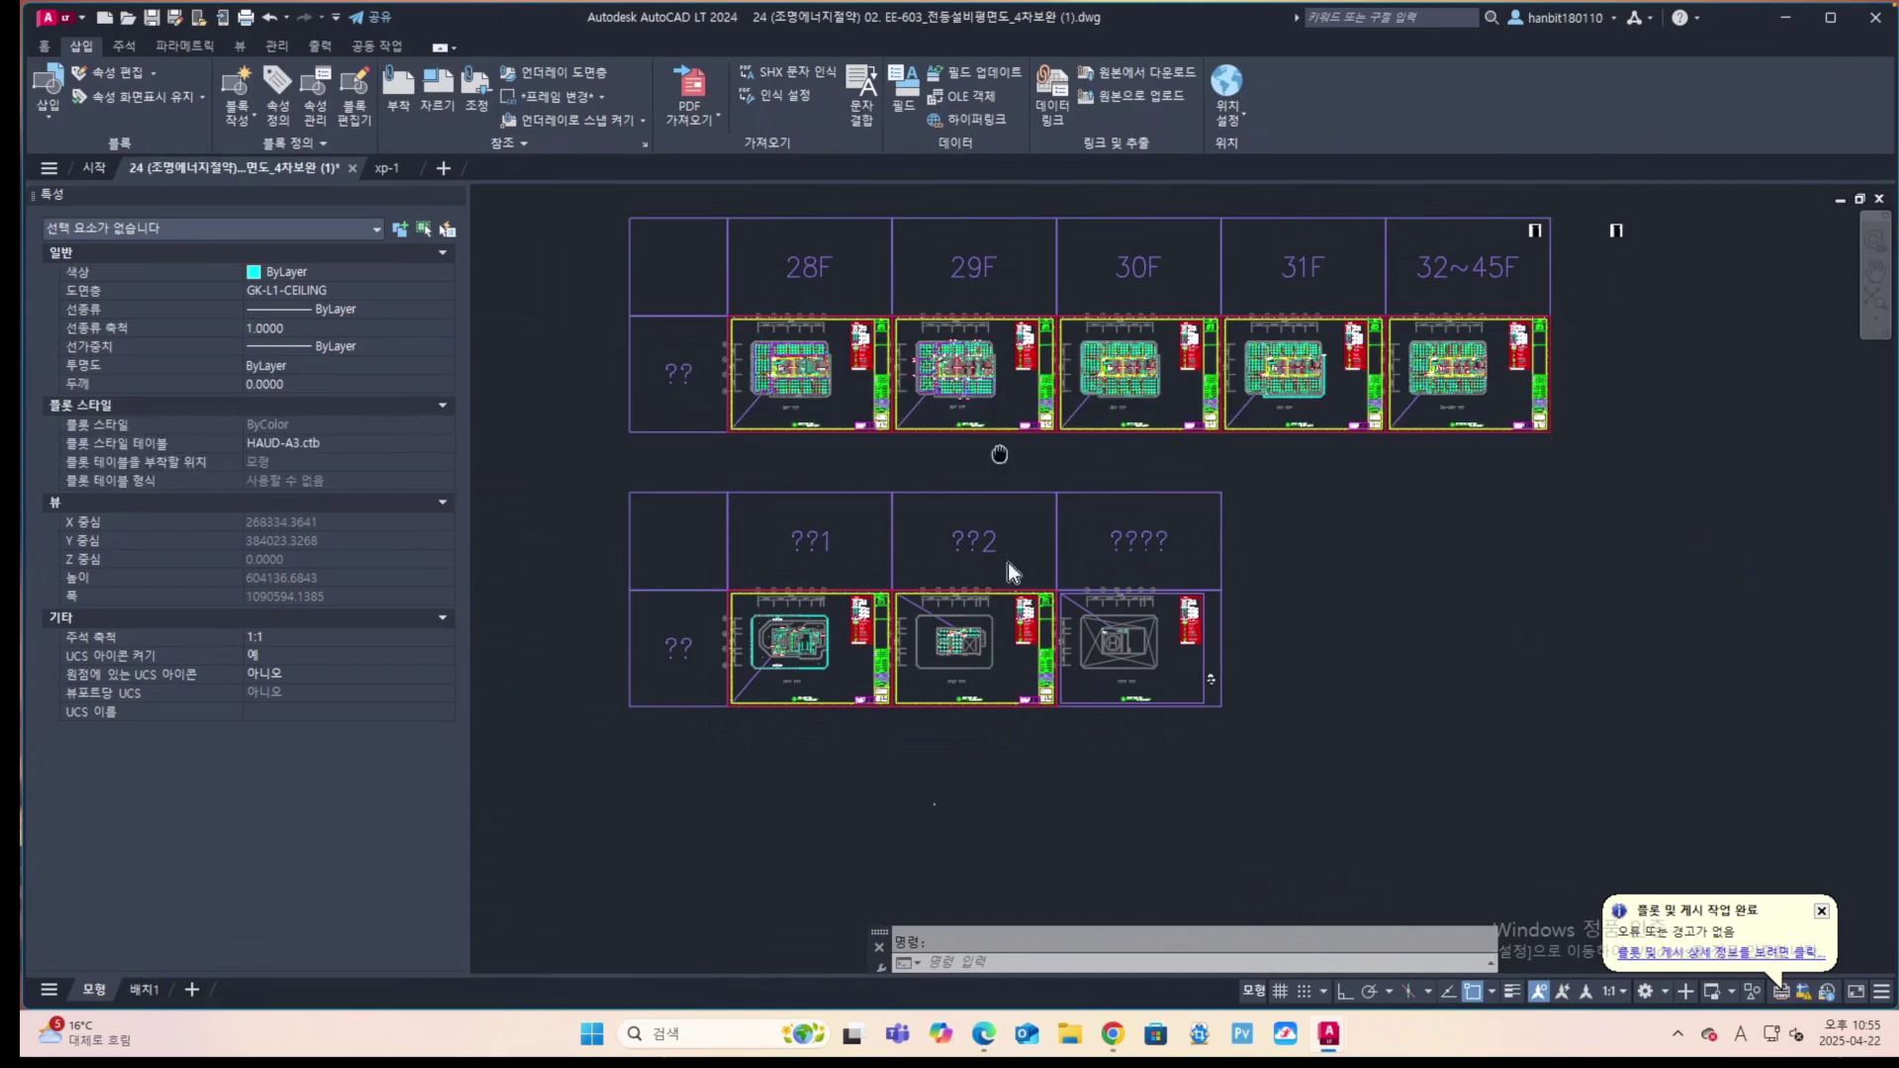
{"action": "scroll", "coordinate": [951, 645], "scroll_direction": "up", "scroll_amount": 4}
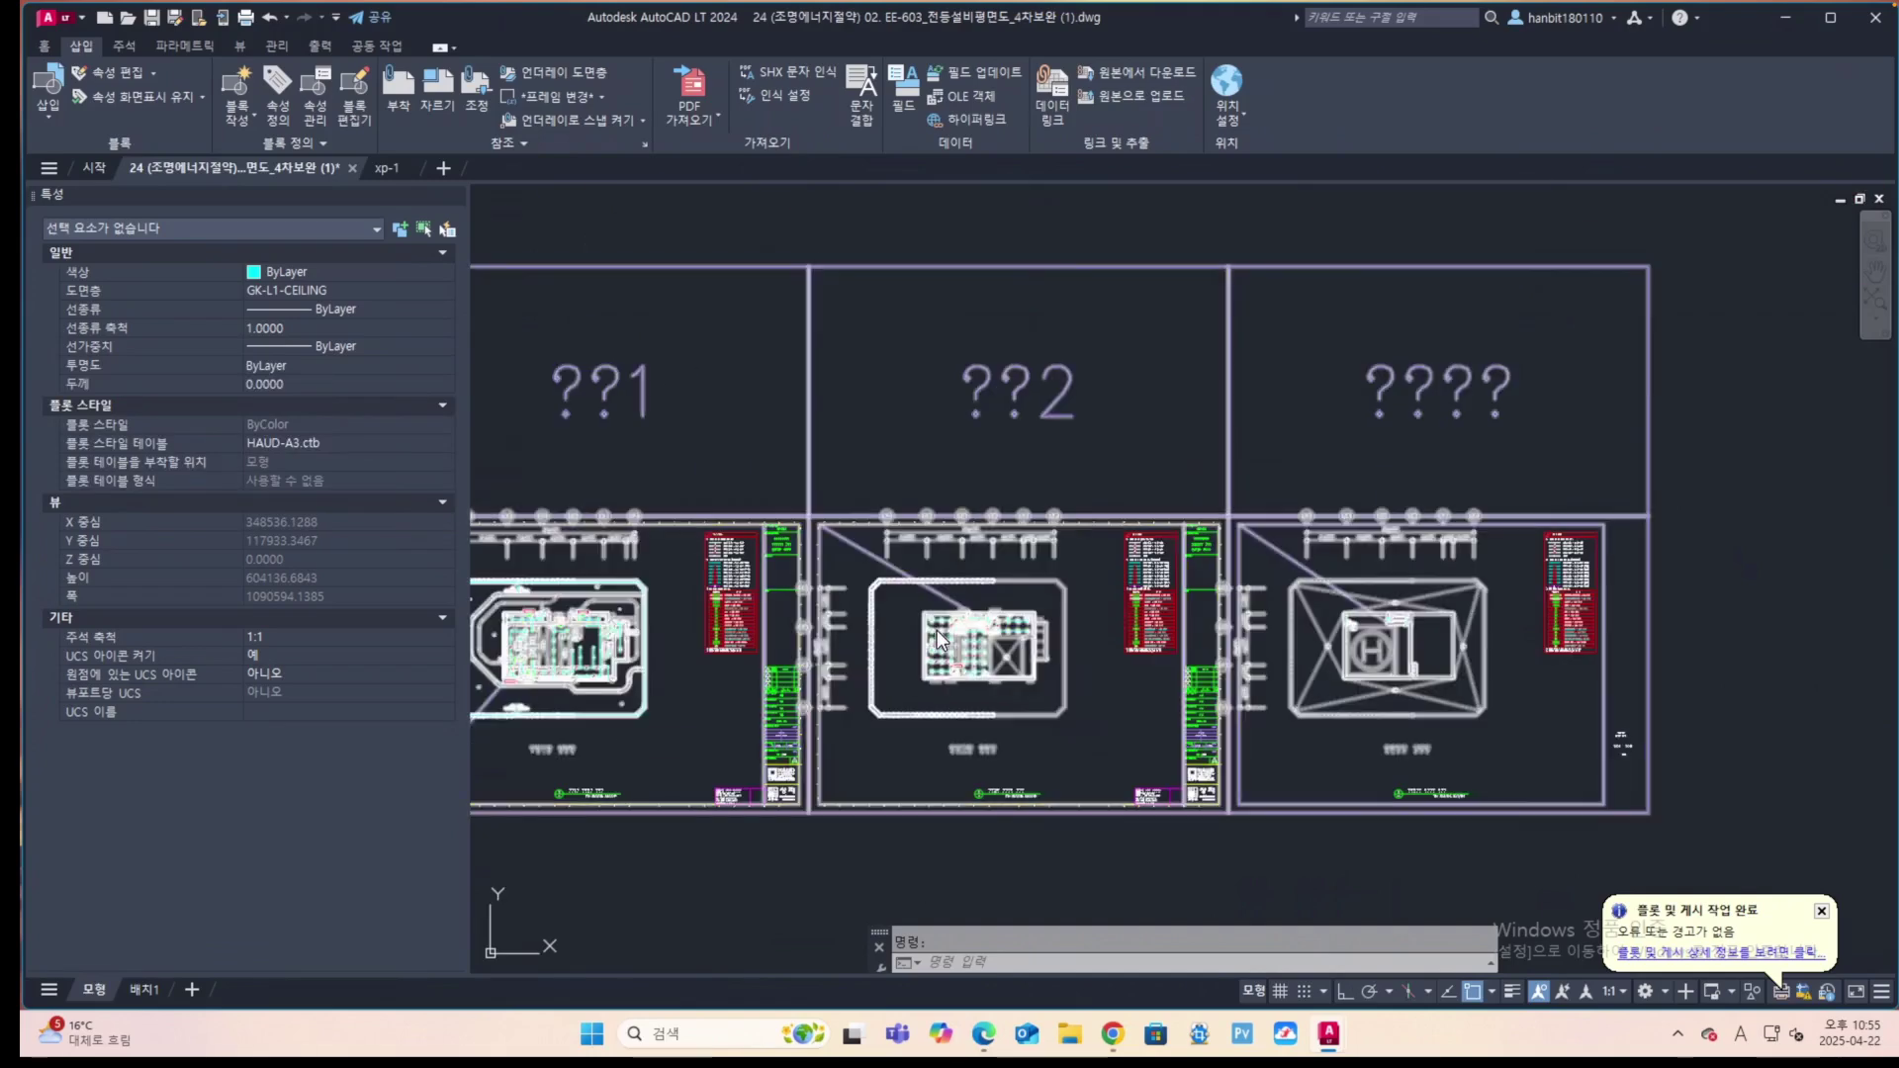
{"action": "scroll", "coordinate": [938, 638], "scroll_direction": "up", "scroll_amount": 6}
{"action": "scroll", "coordinate": [953, 610], "scroll_direction": "down", "scroll_amount": 4}
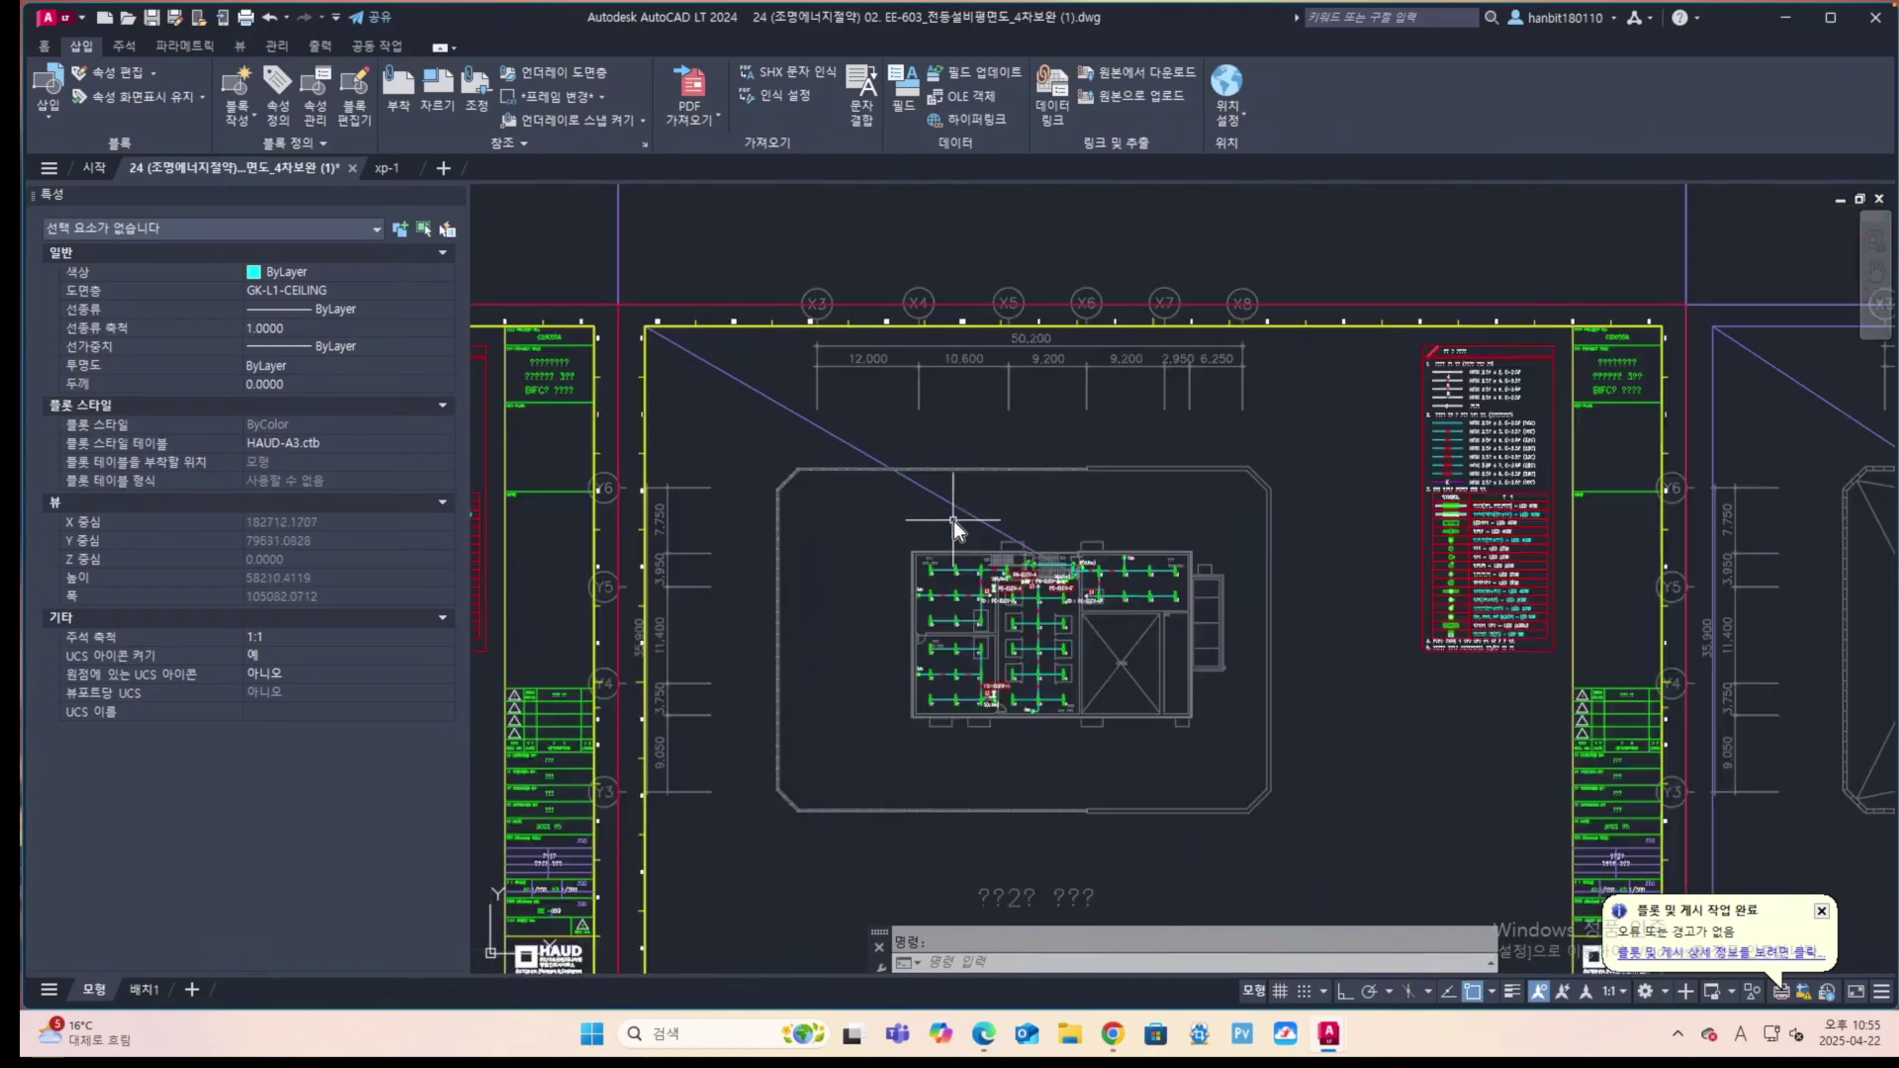
{"action": "scroll", "coordinate": [989, 619], "scroll_direction": "up", "scroll_amount": 4}
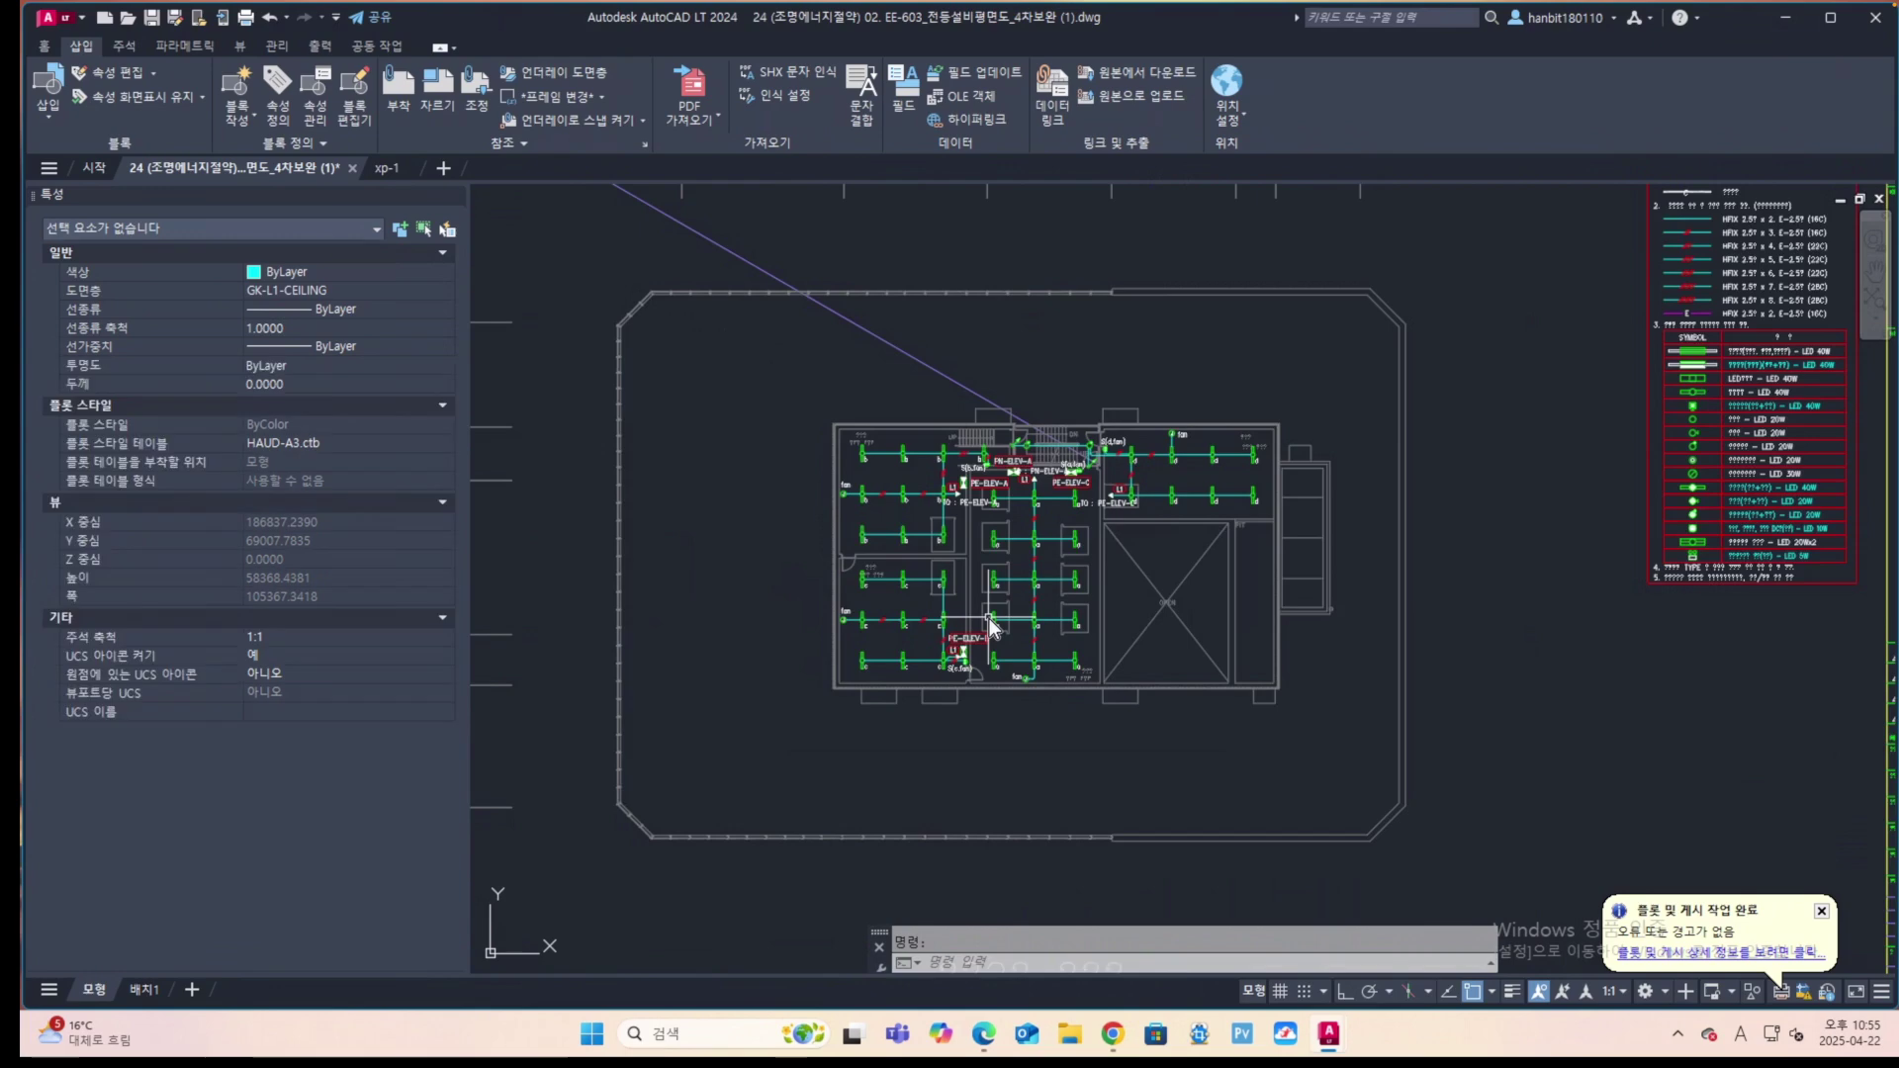
{"action": "scroll", "coordinate": [989, 619], "scroll_direction": "up", "scroll_amount": 2}
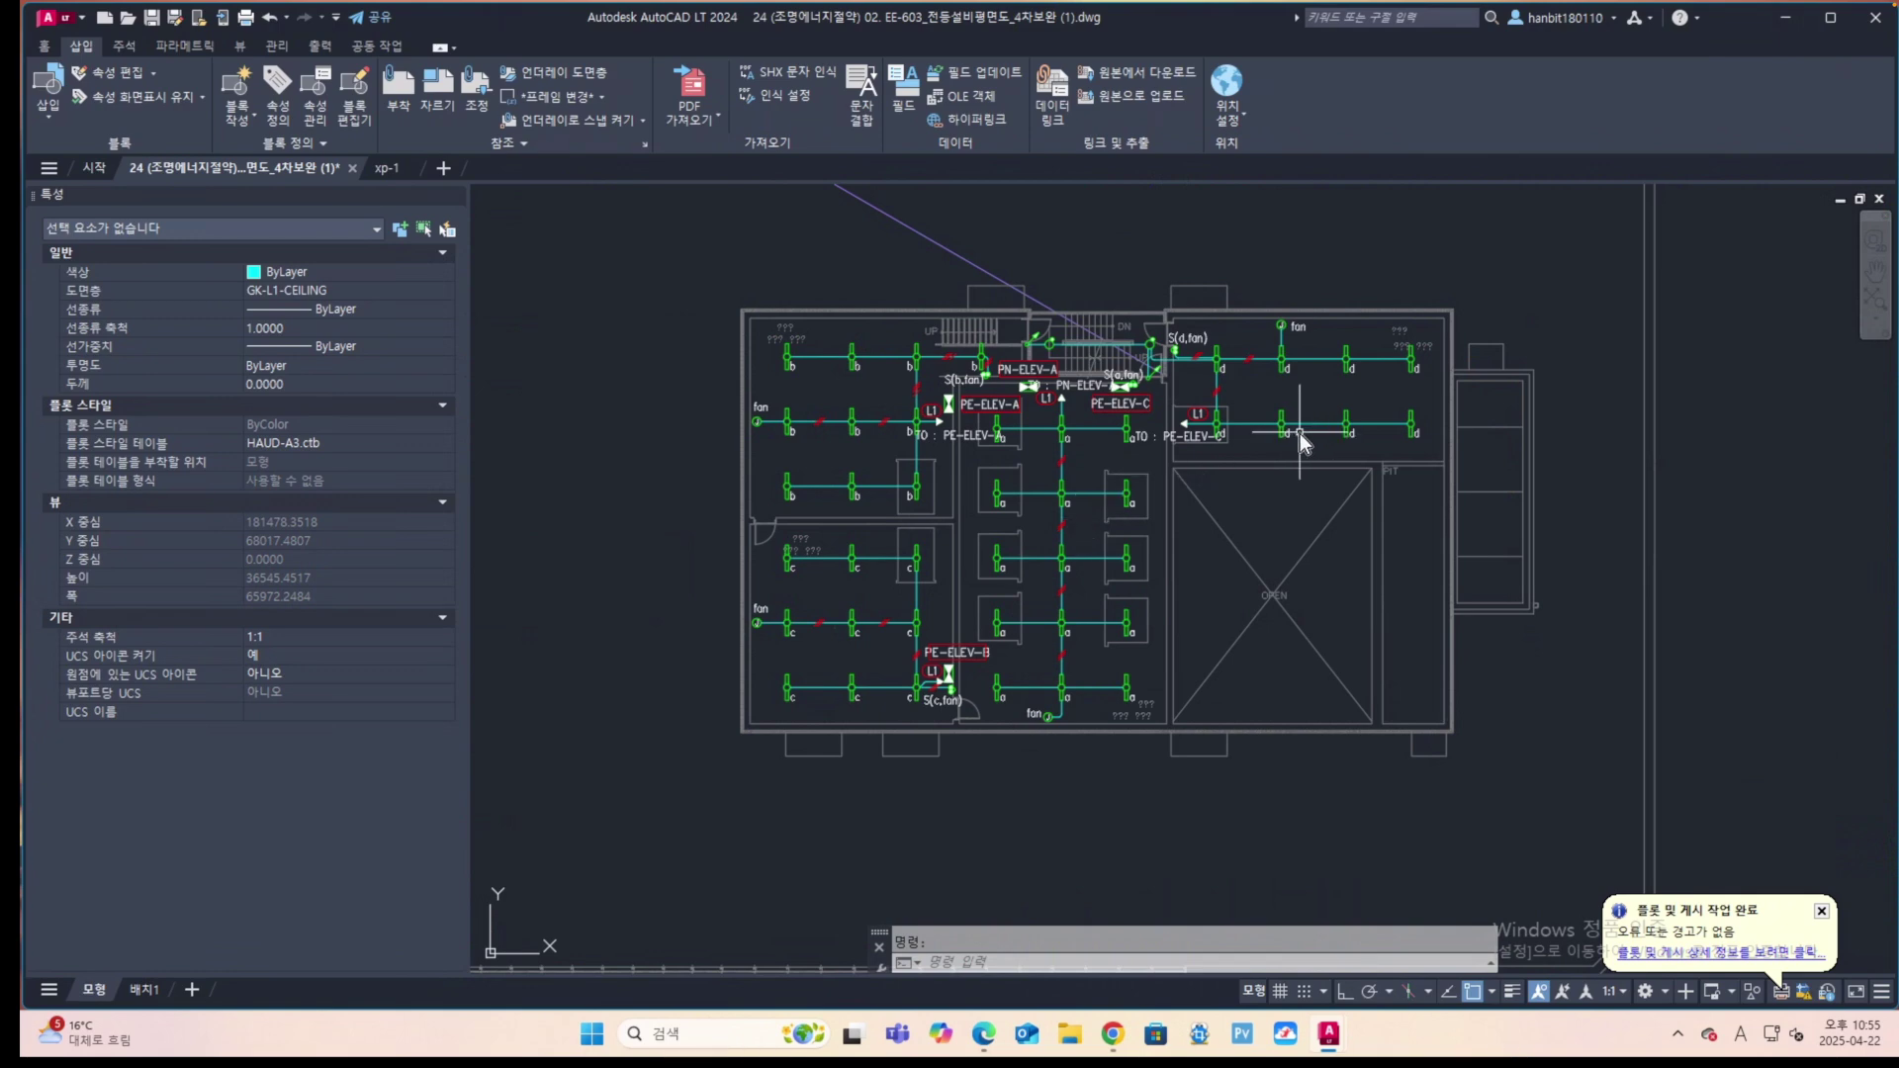
{"action": "scroll", "coordinate": [989, 391], "scroll_direction": "down", "scroll_amount": 4}
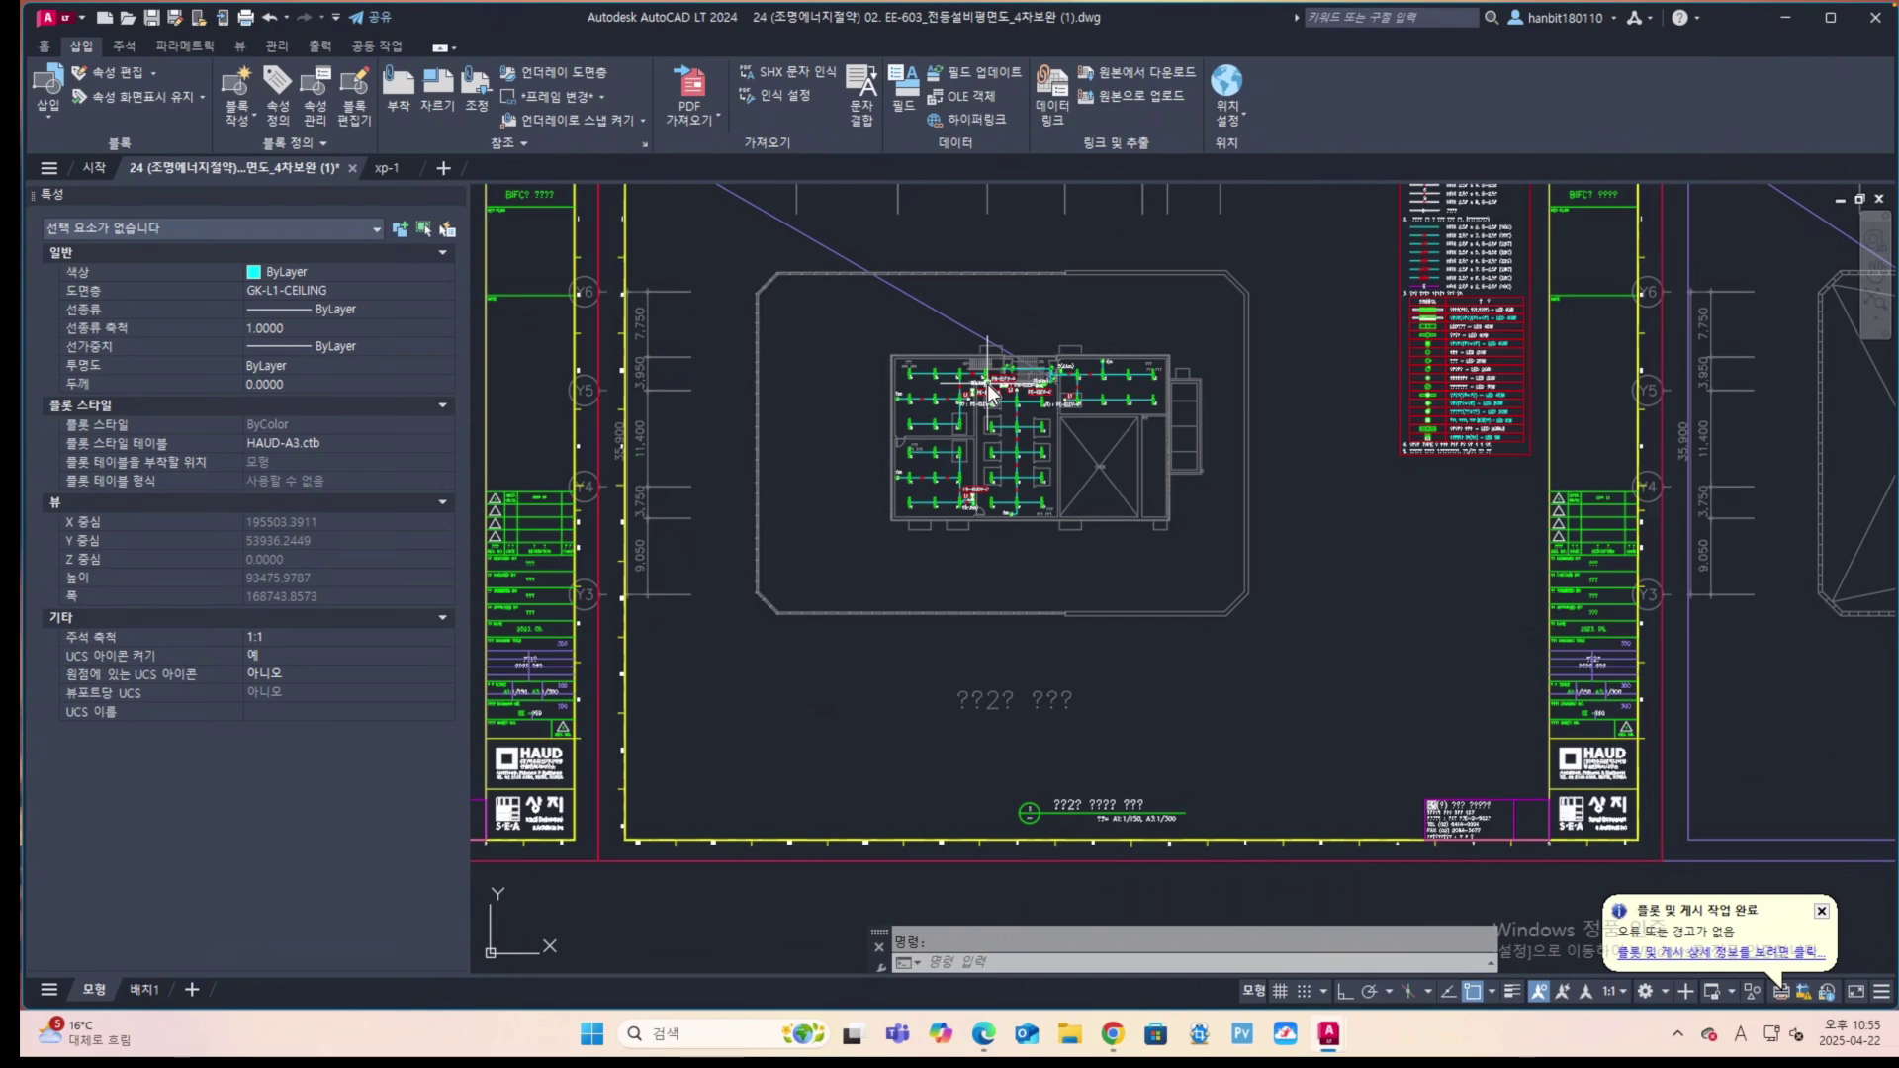
{"action": "scroll", "coordinate": [989, 390], "scroll_direction": "down", "scroll_amount": 6}
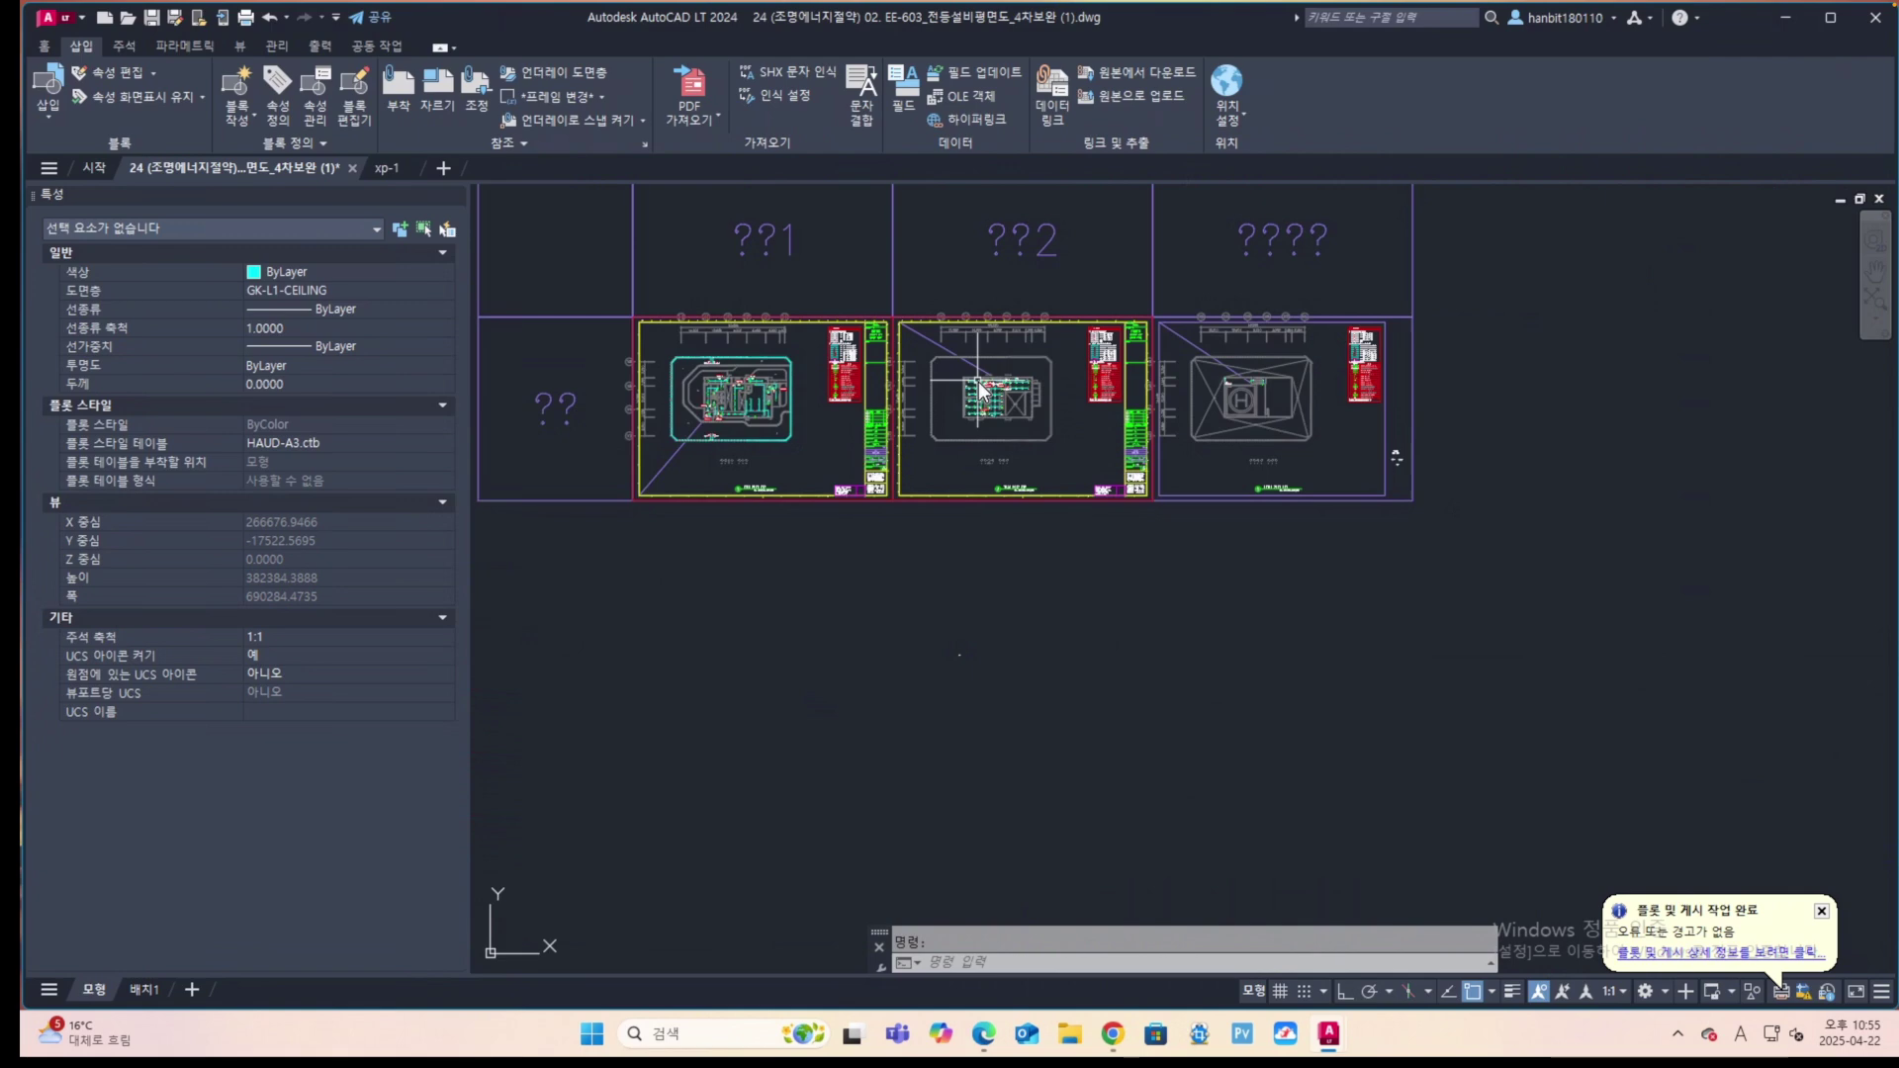
Start a plot of the model space and apply the previous plot's page setup (<이전 플롯>).
{"action": "scroll", "coordinate": [979, 388], "scroll_direction": "up", "scroll_amount": 4}
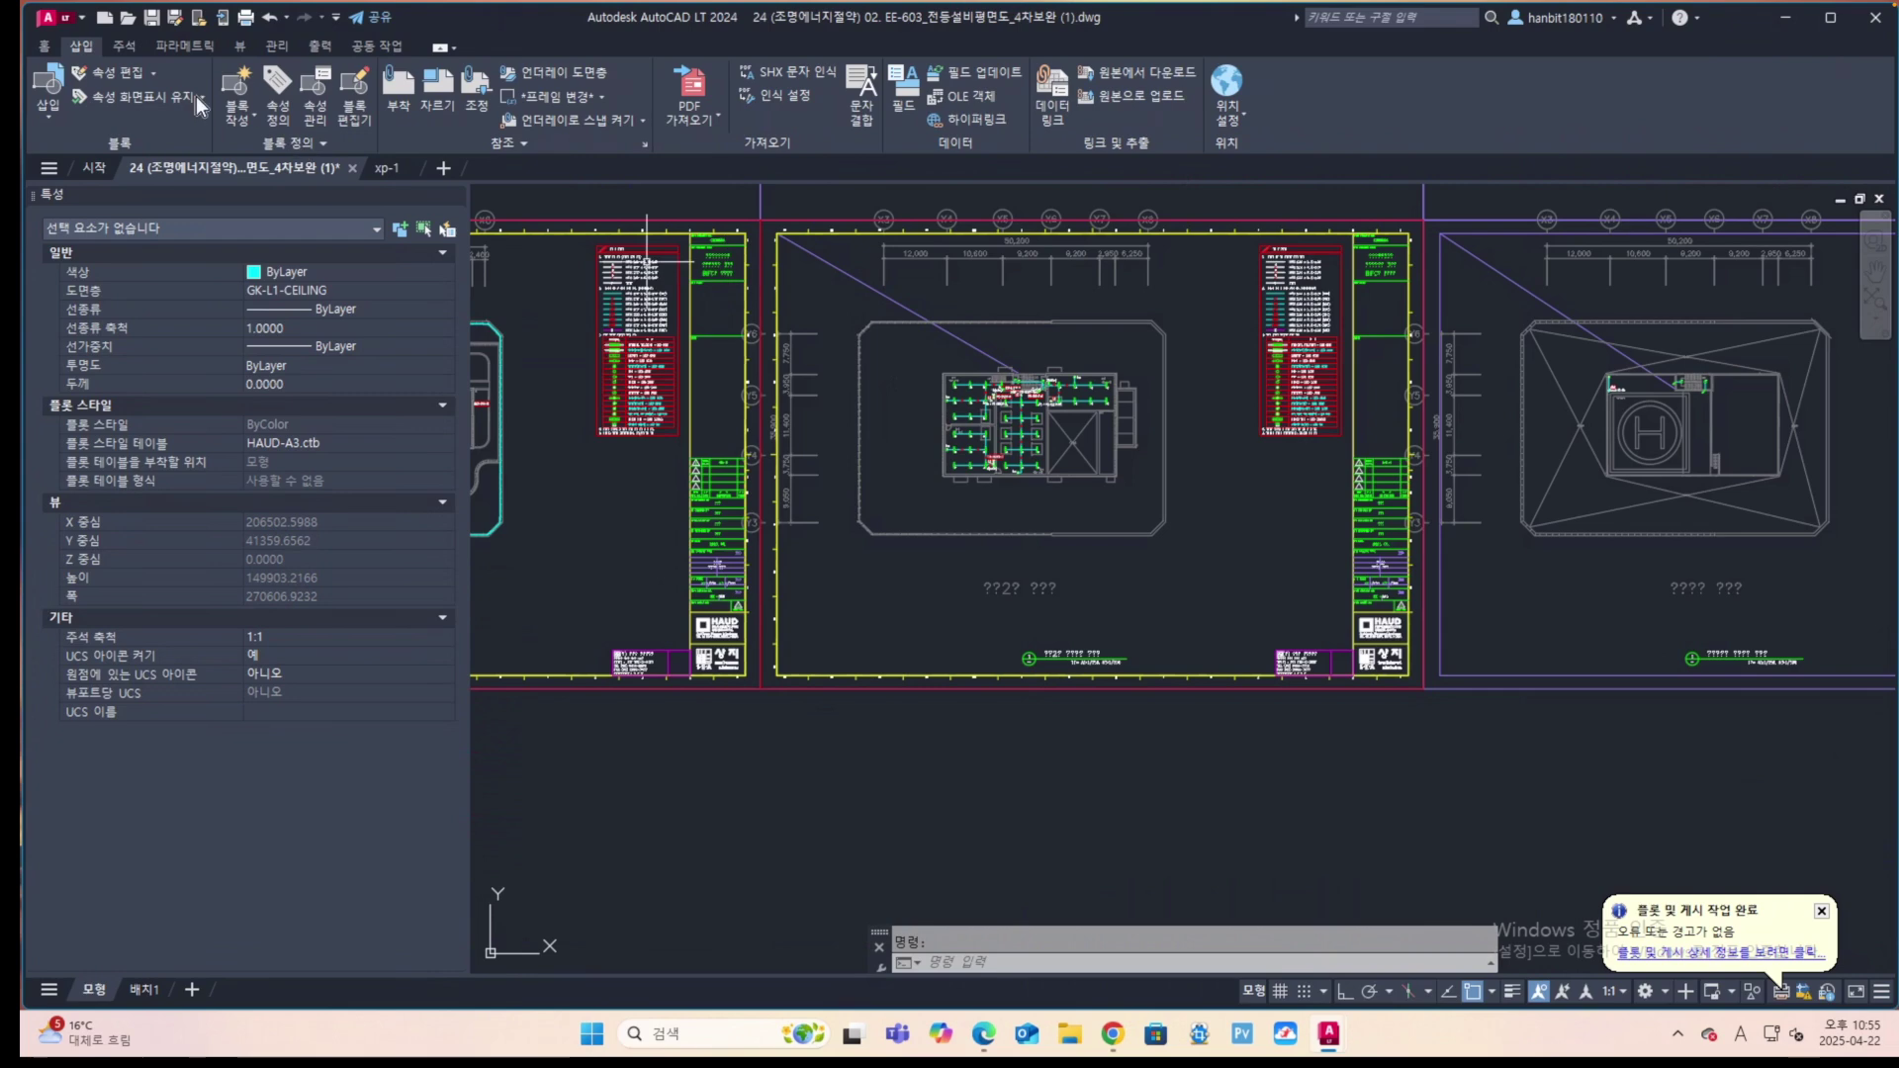
{"action": "left_click", "coordinate": [244, 18]}
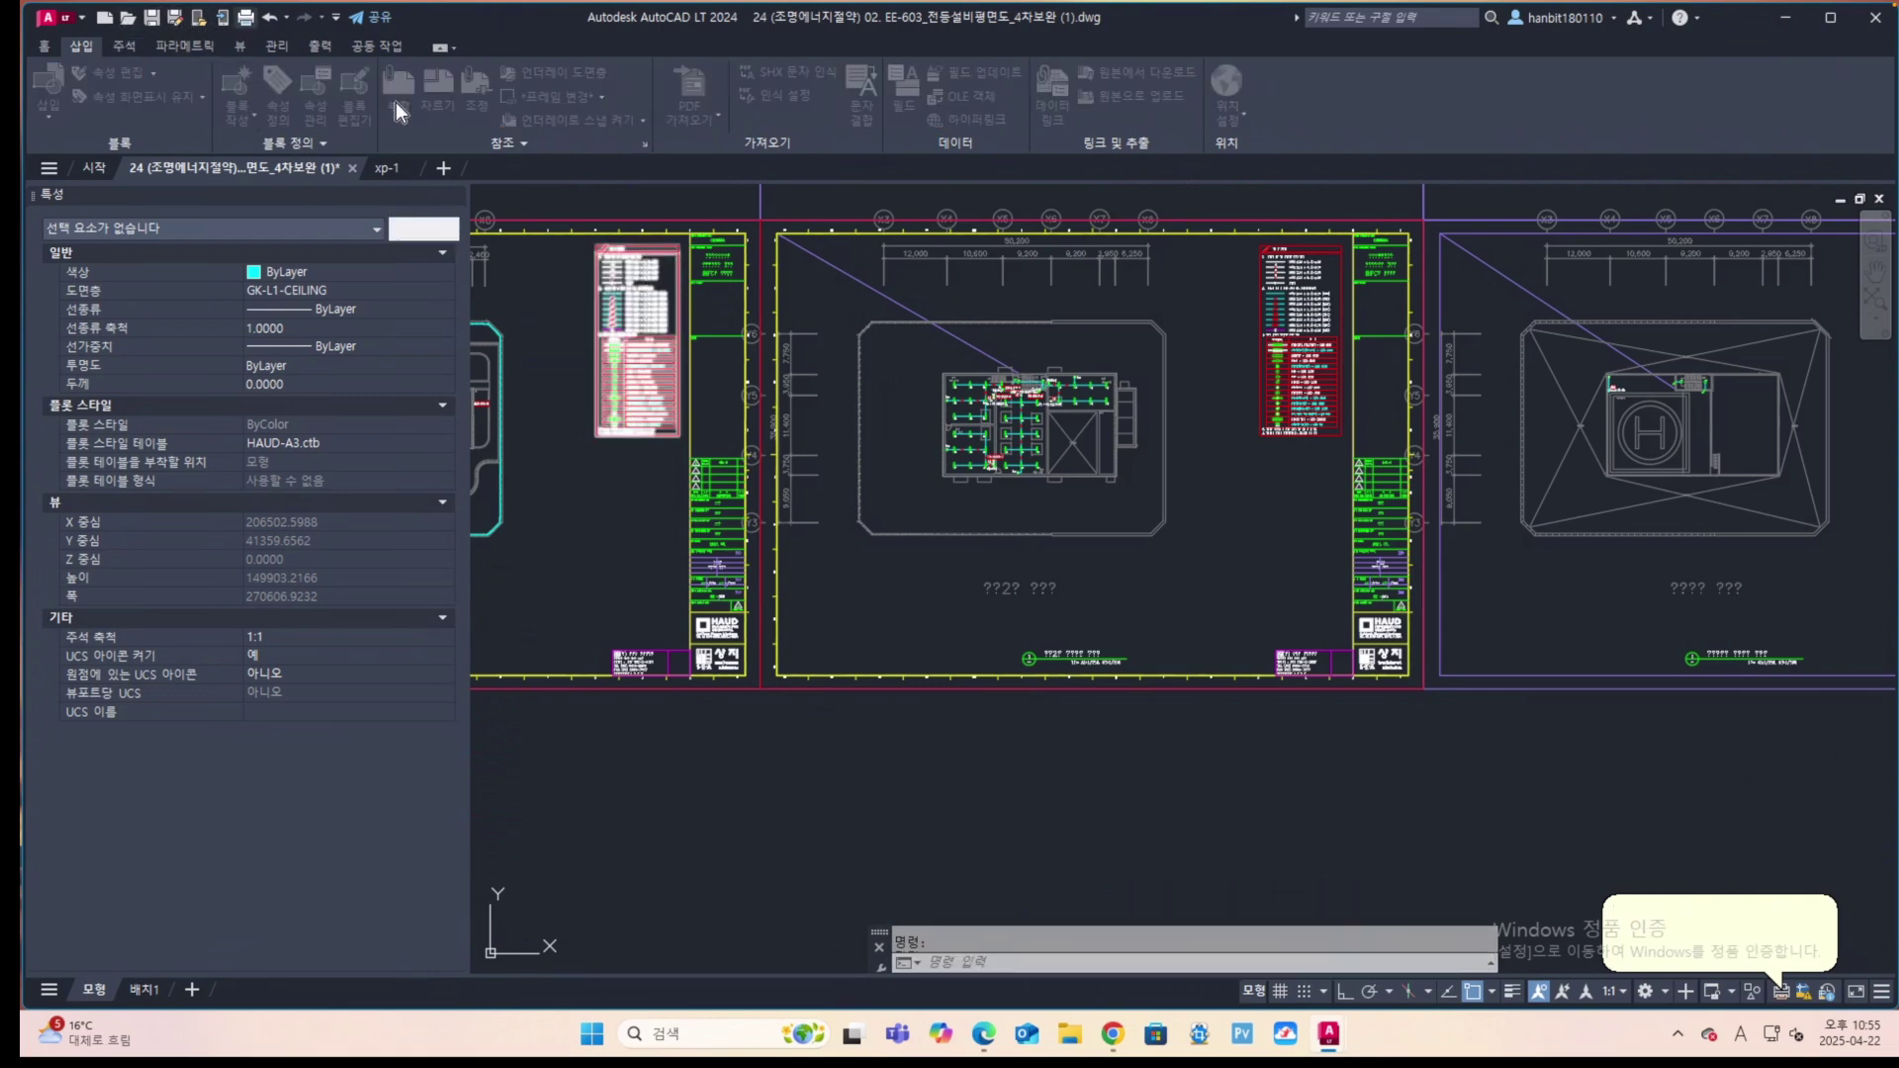
{"action": "left_click", "coordinate": [1098, 558]}
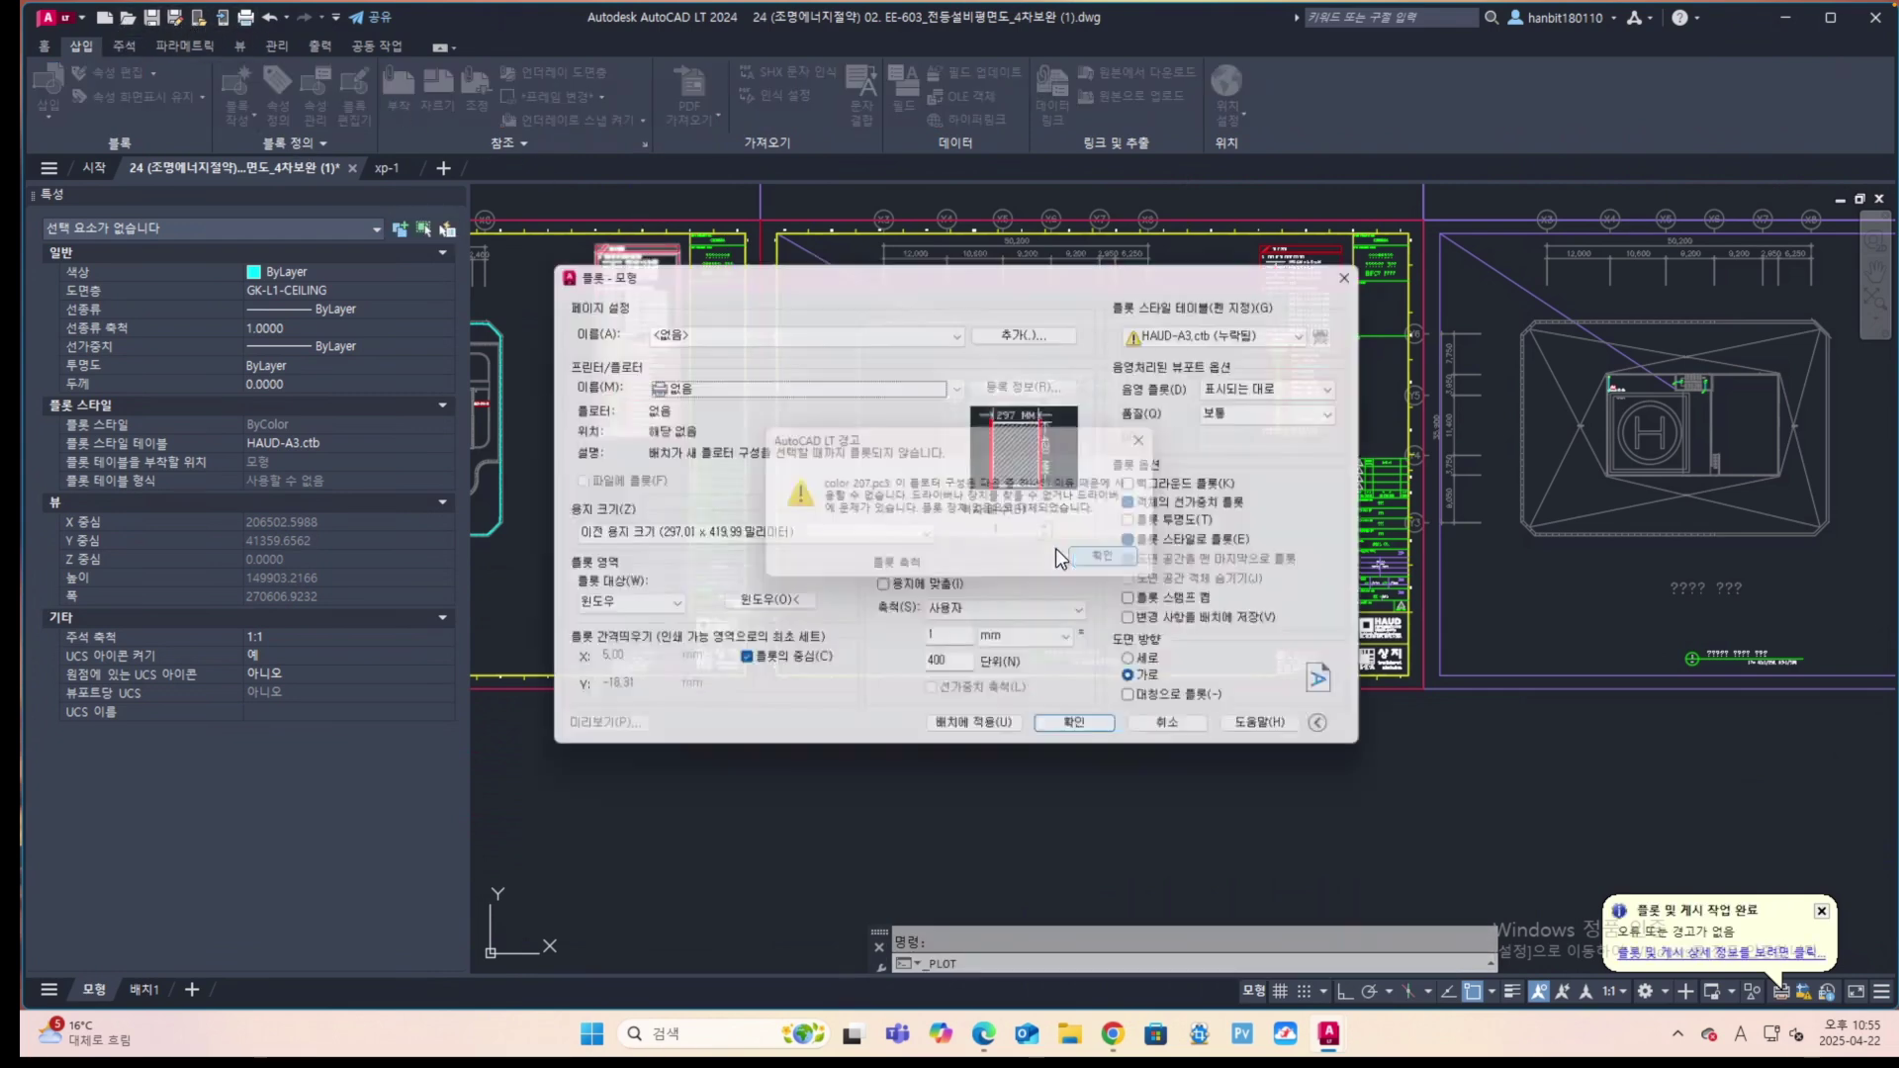
{"action": "left_click", "coordinate": [957, 328]}
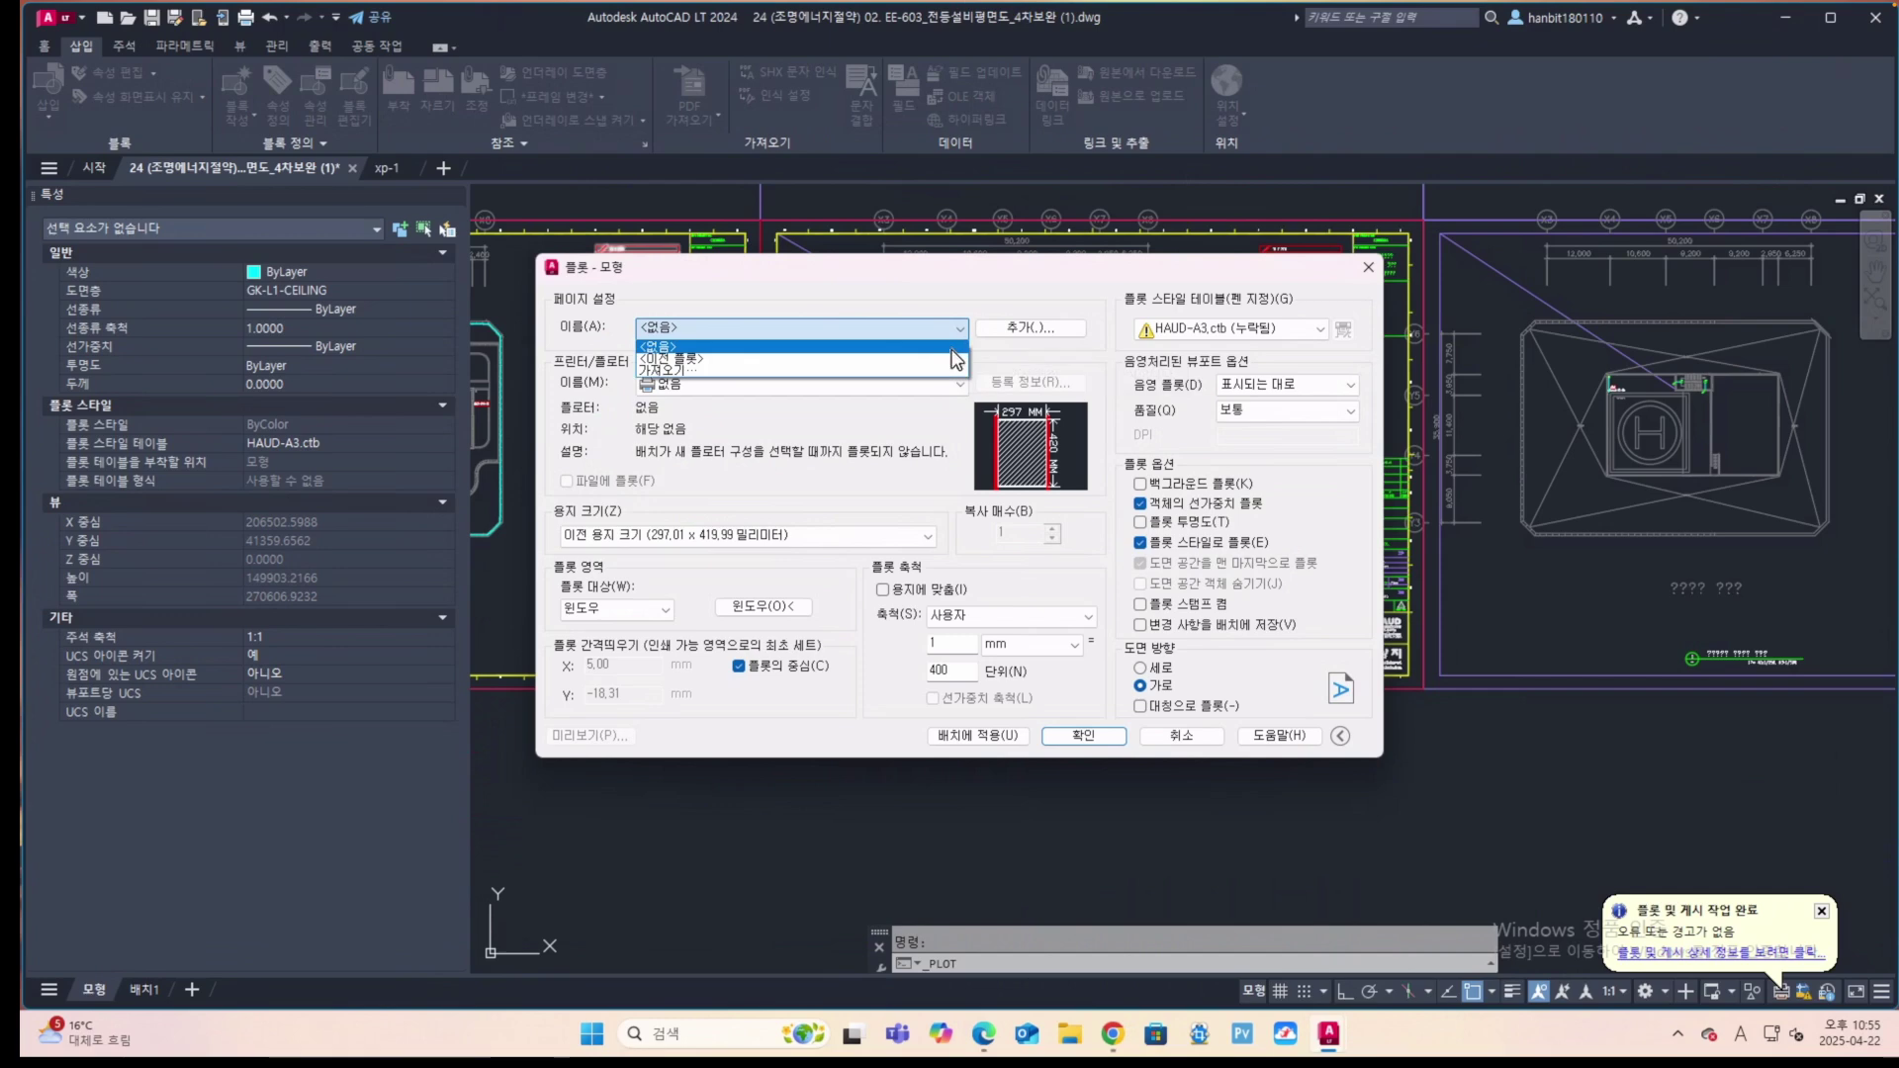
{"action": "left_click", "coordinate": [924, 358]}
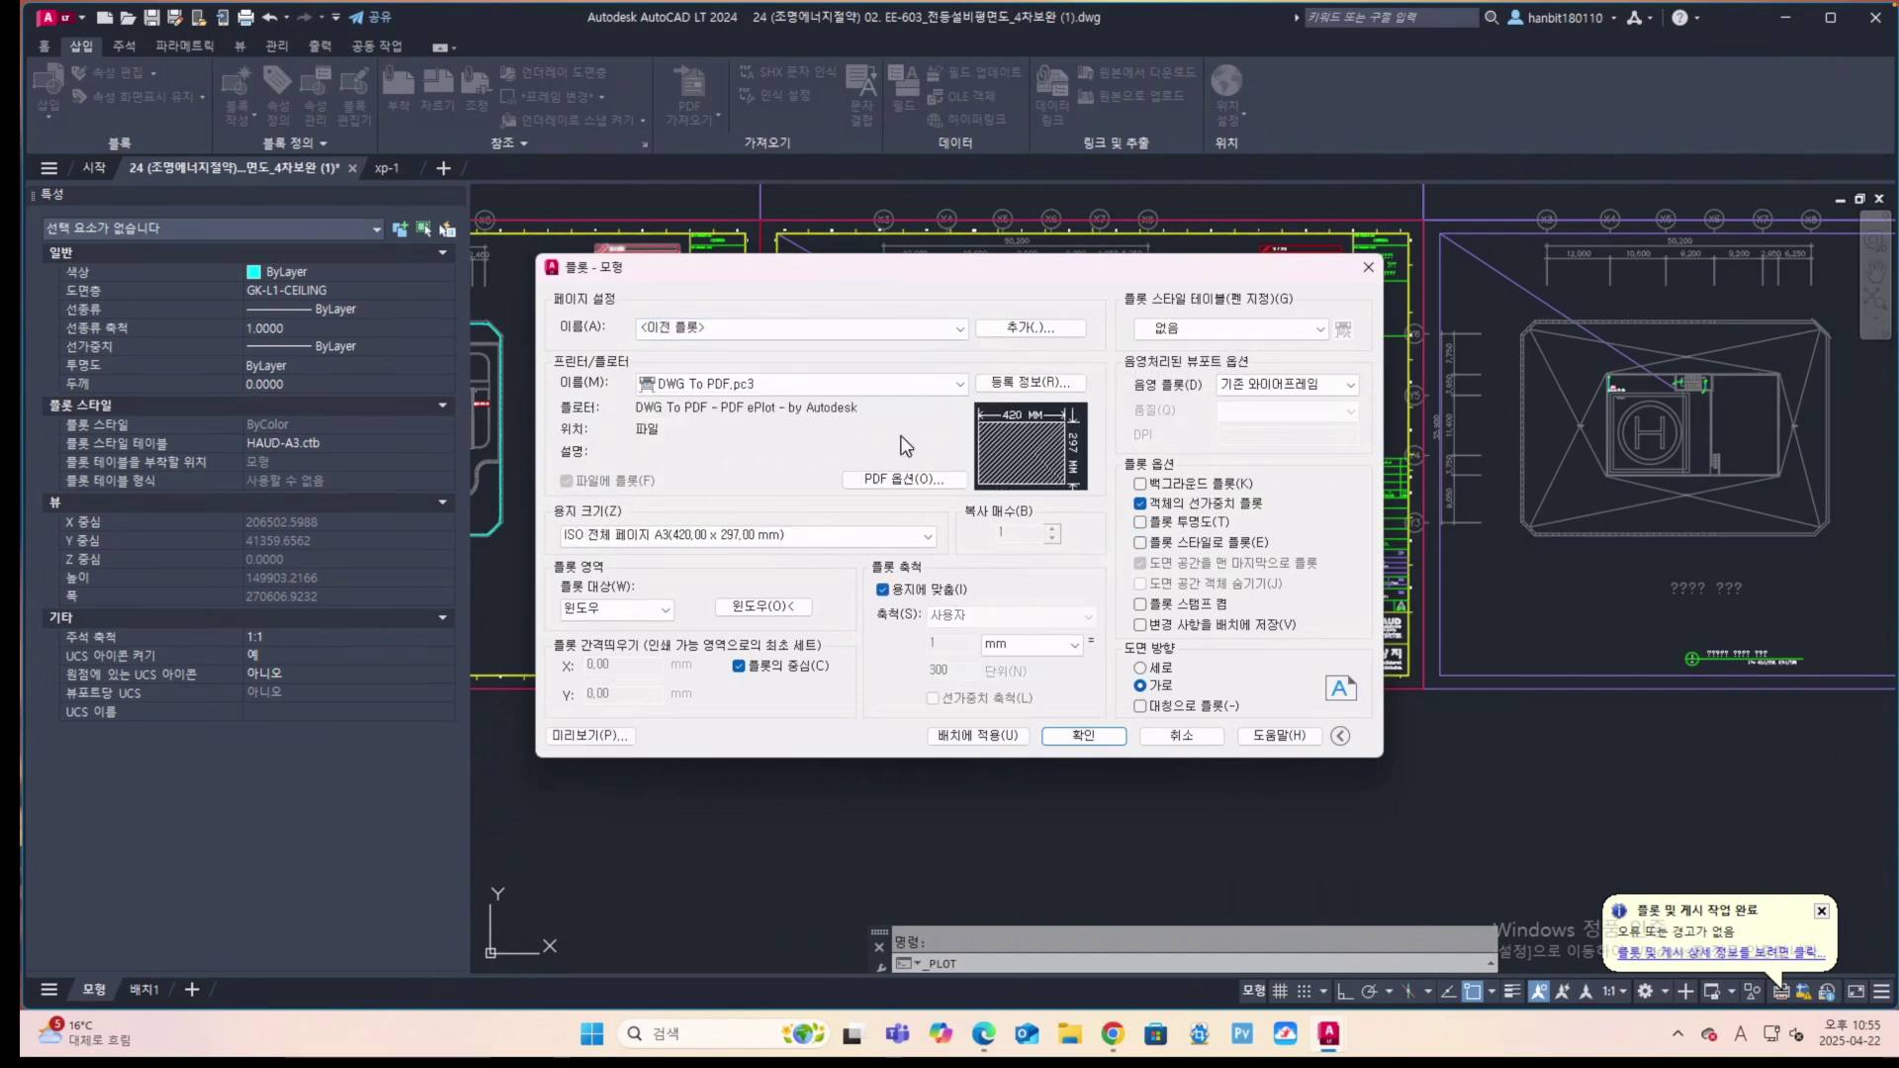
Define the plot window by the outer frame corners of the "??2" plan sheet and preview the plot.
{"action": "left_click", "coordinate": [764, 606]}
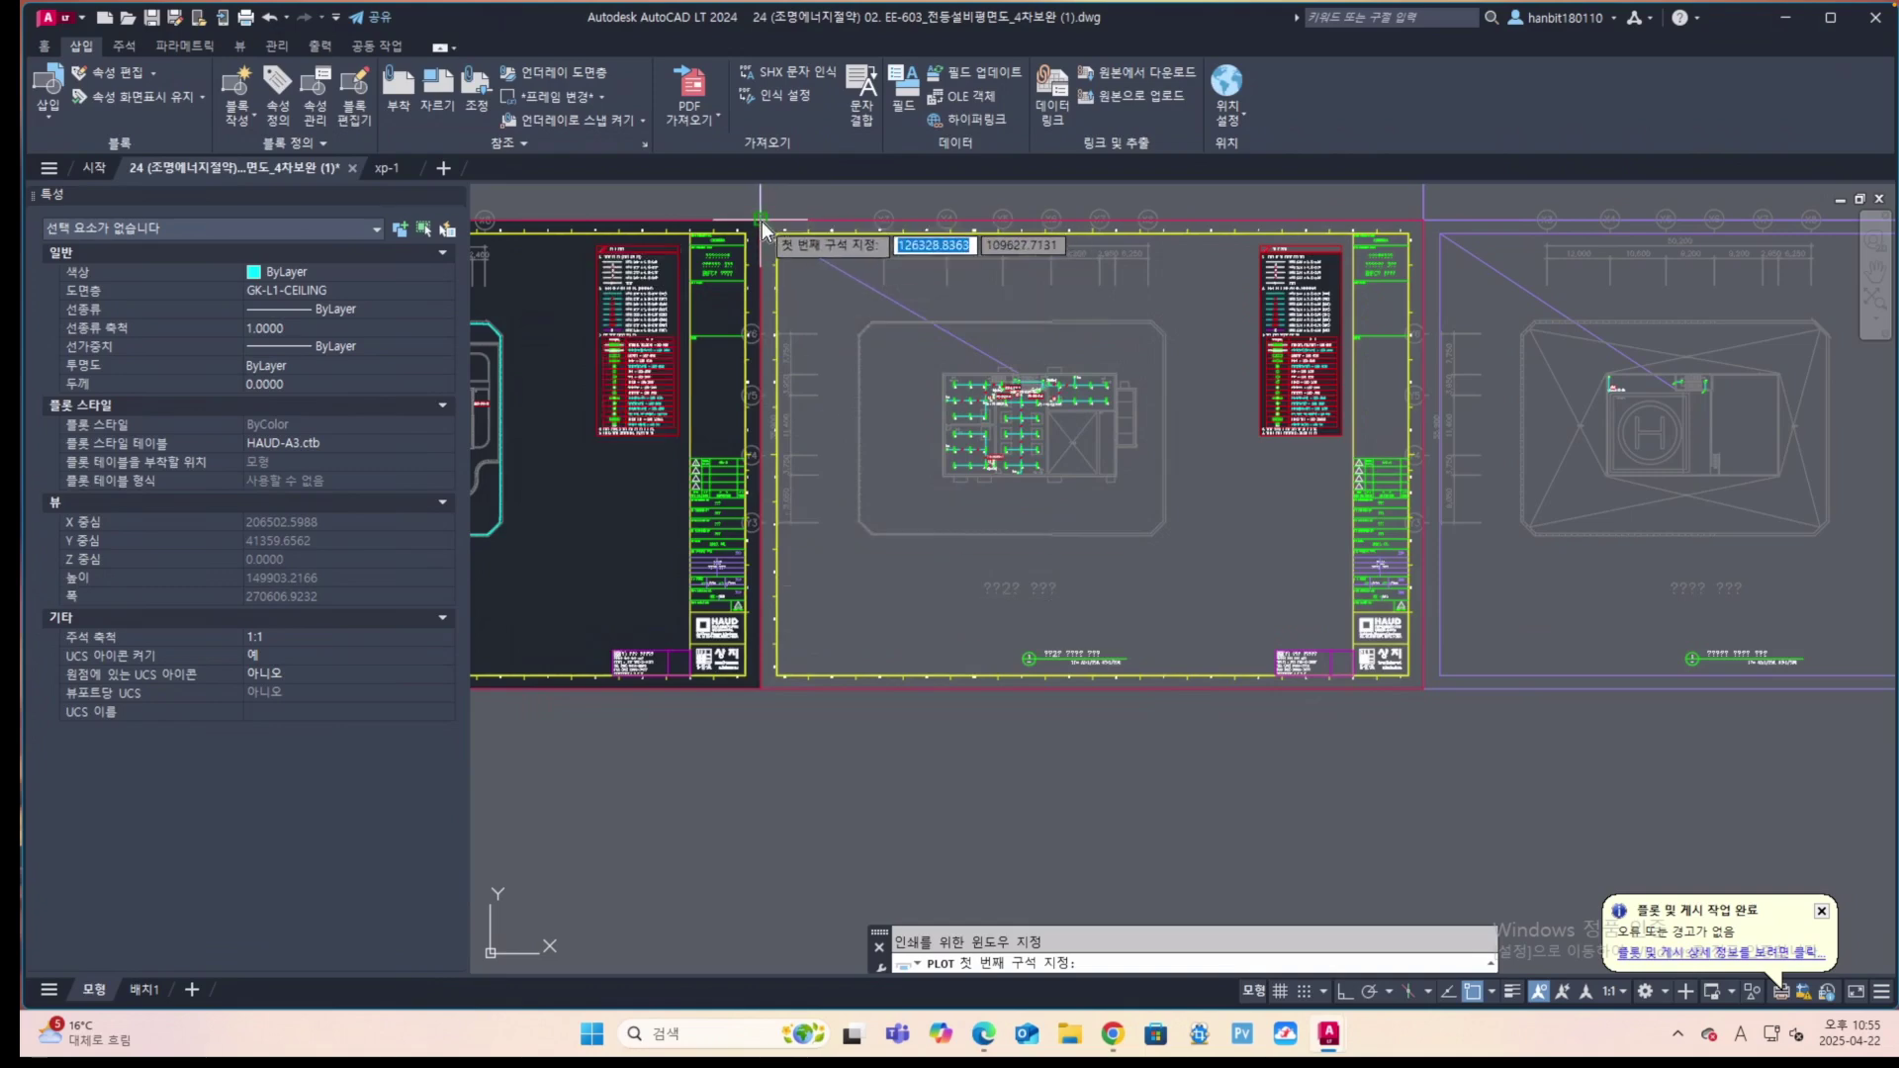
{"action": "left_click", "coordinate": [761, 222]}
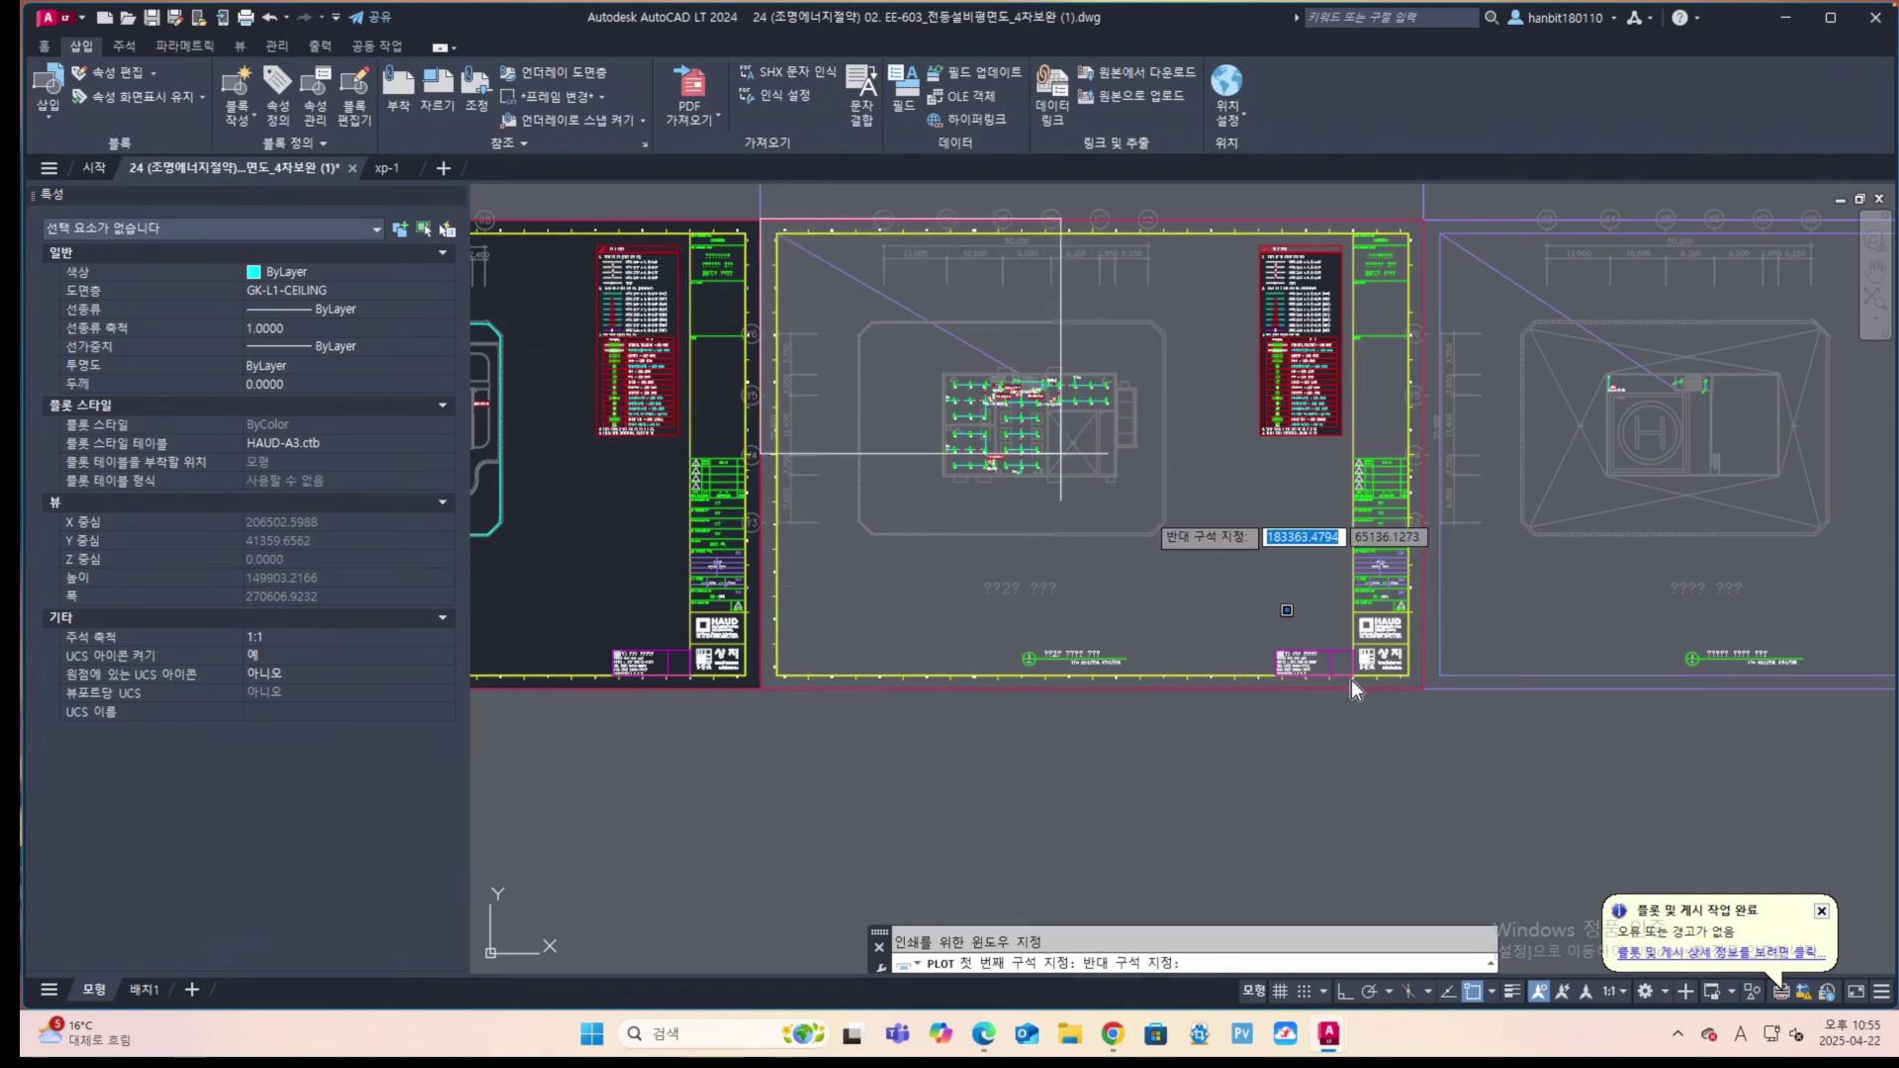
{"action": "left_click", "coordinate": [1423, 689]}
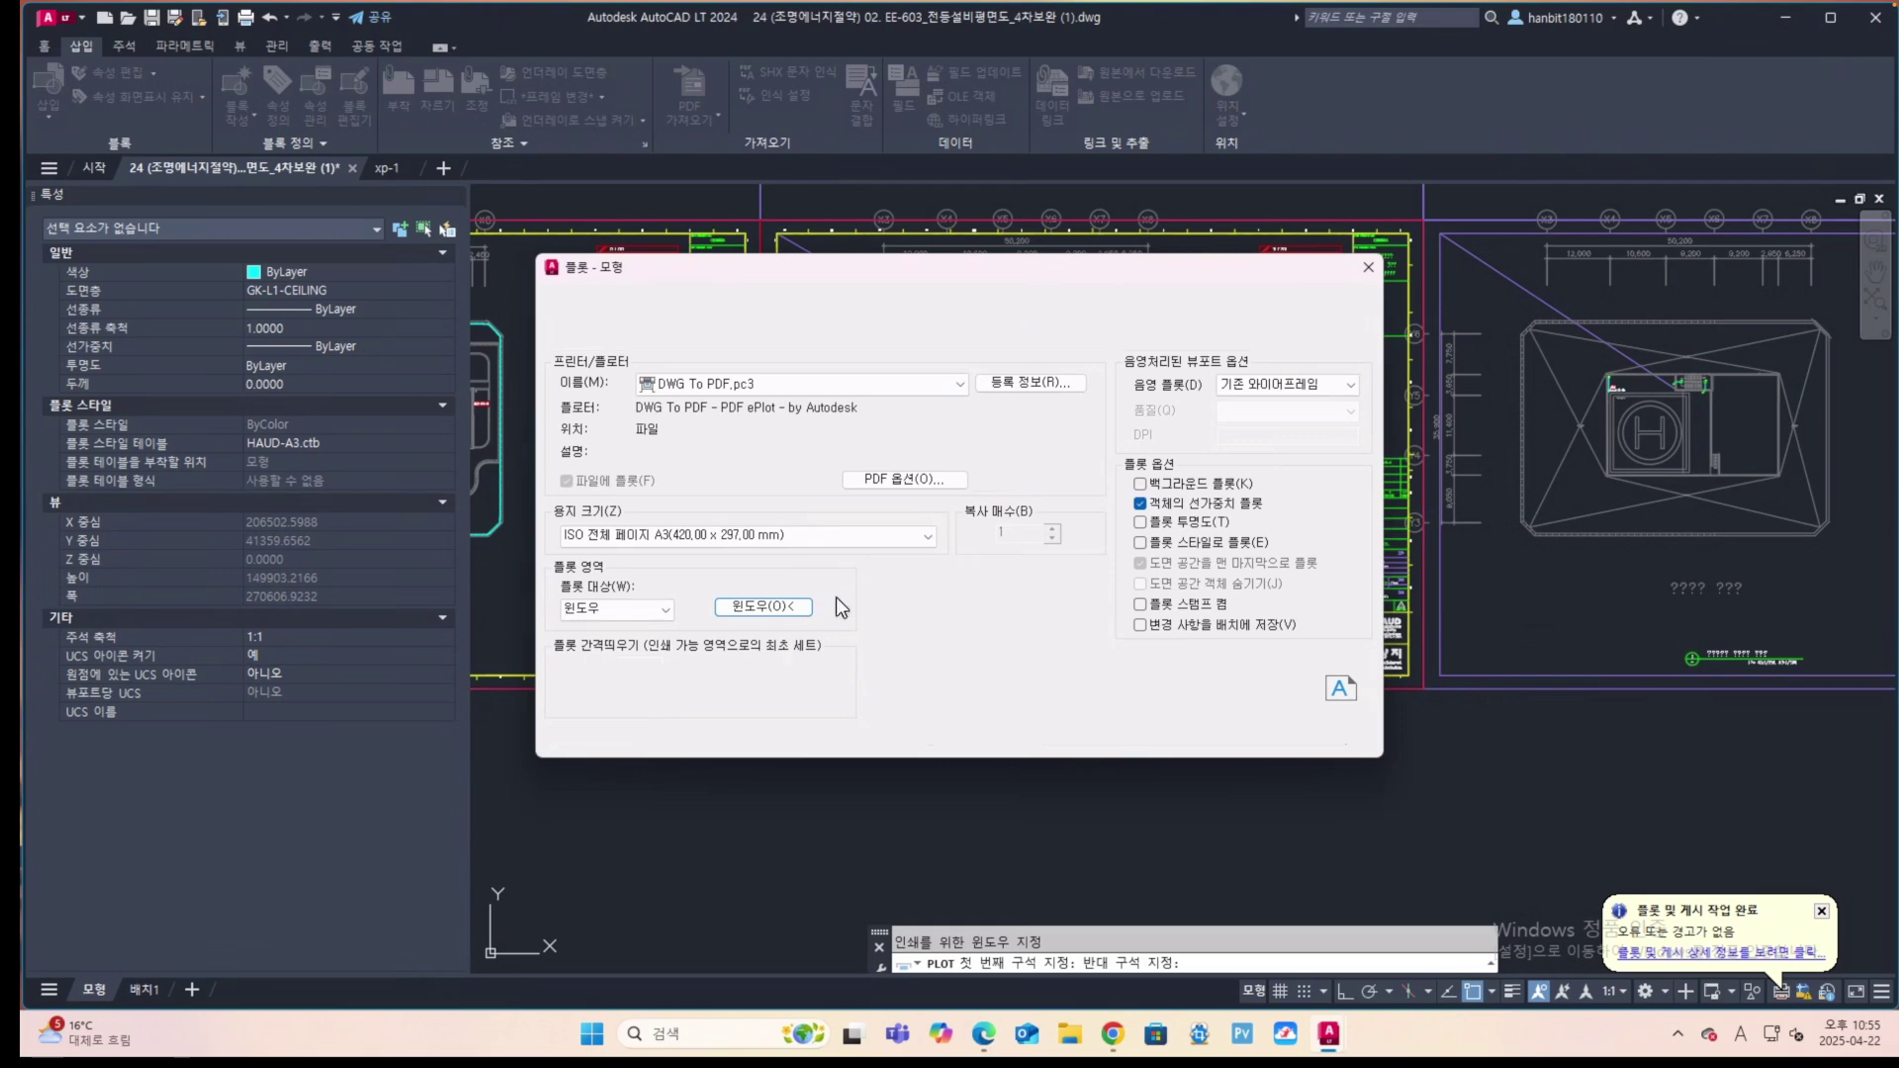
{"action": "left_click", "coordinate": [593, 736]}
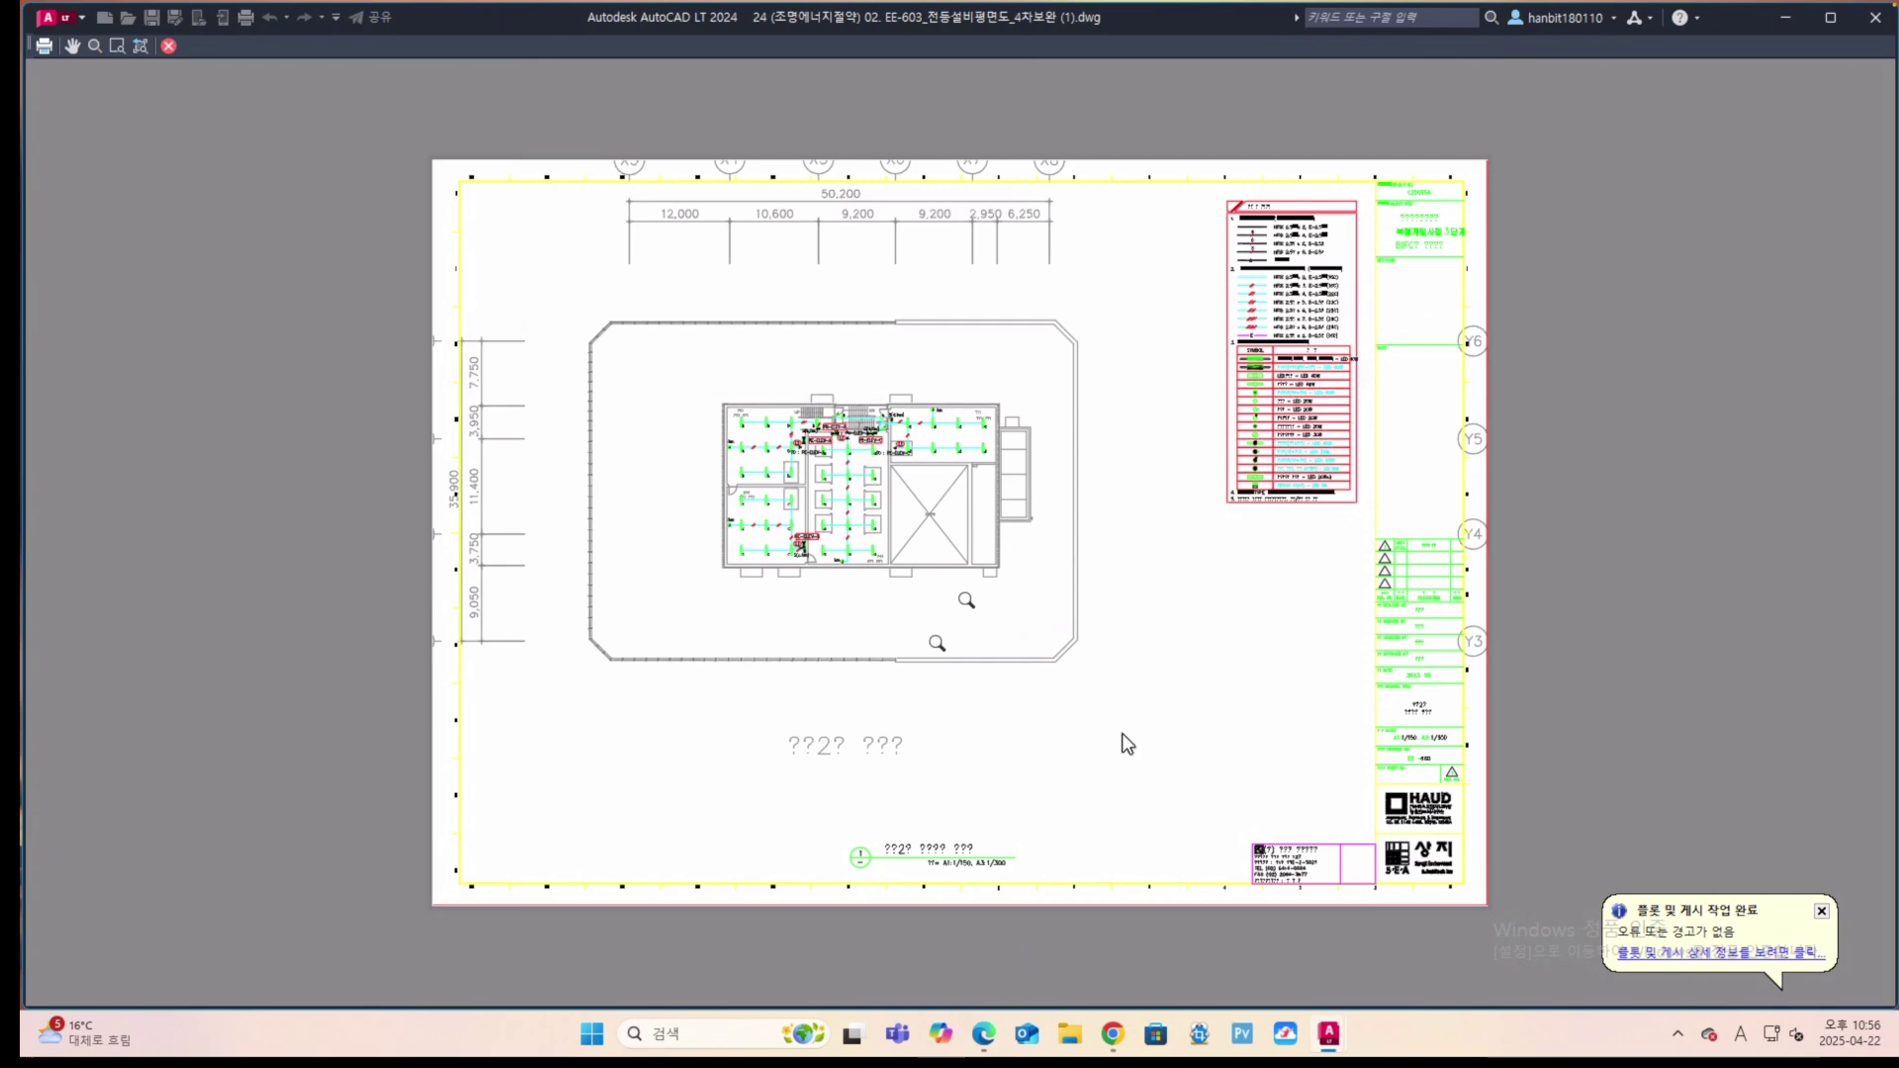
Plot the previewed sheet to a PDF named xo on the desktop, and close the resulting PDF.
{"action": "left_click", "coordinate": [45, 47]}
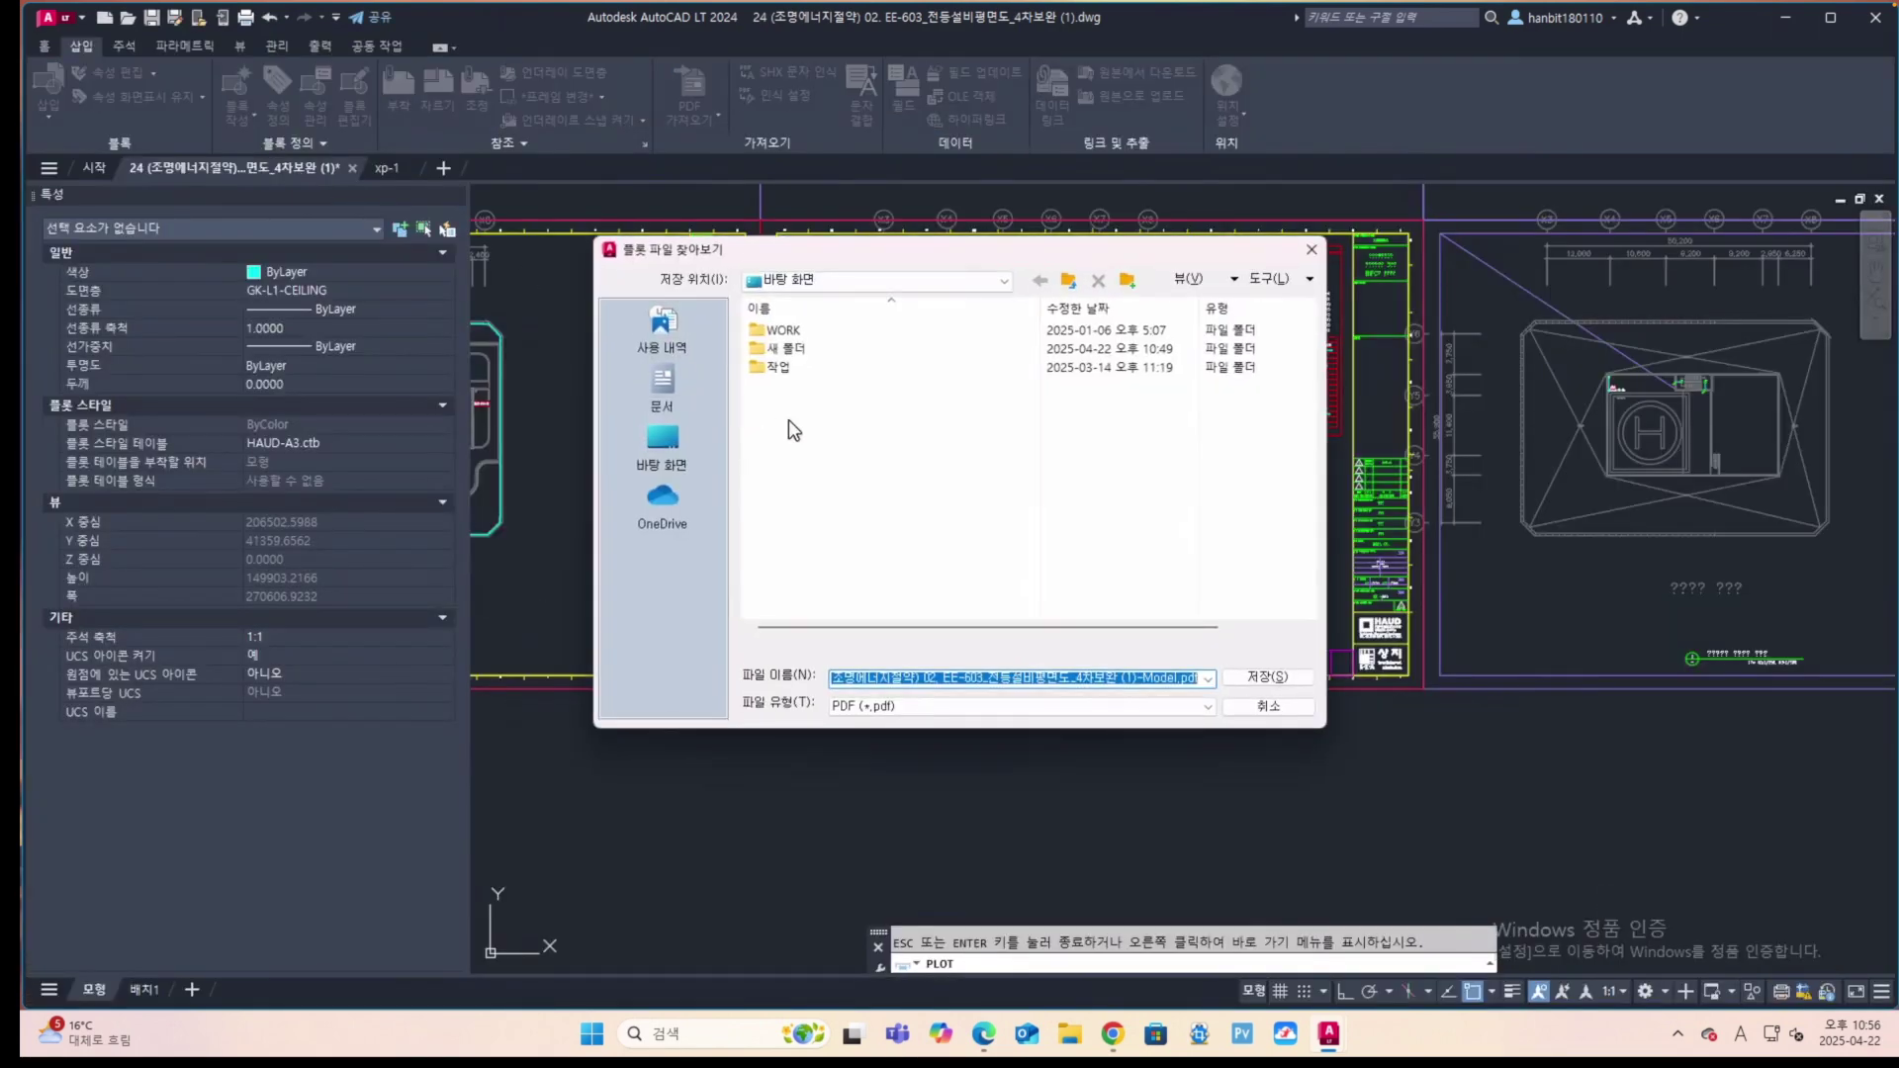
{"action": "left_click", "coordinate": [671, 457]}
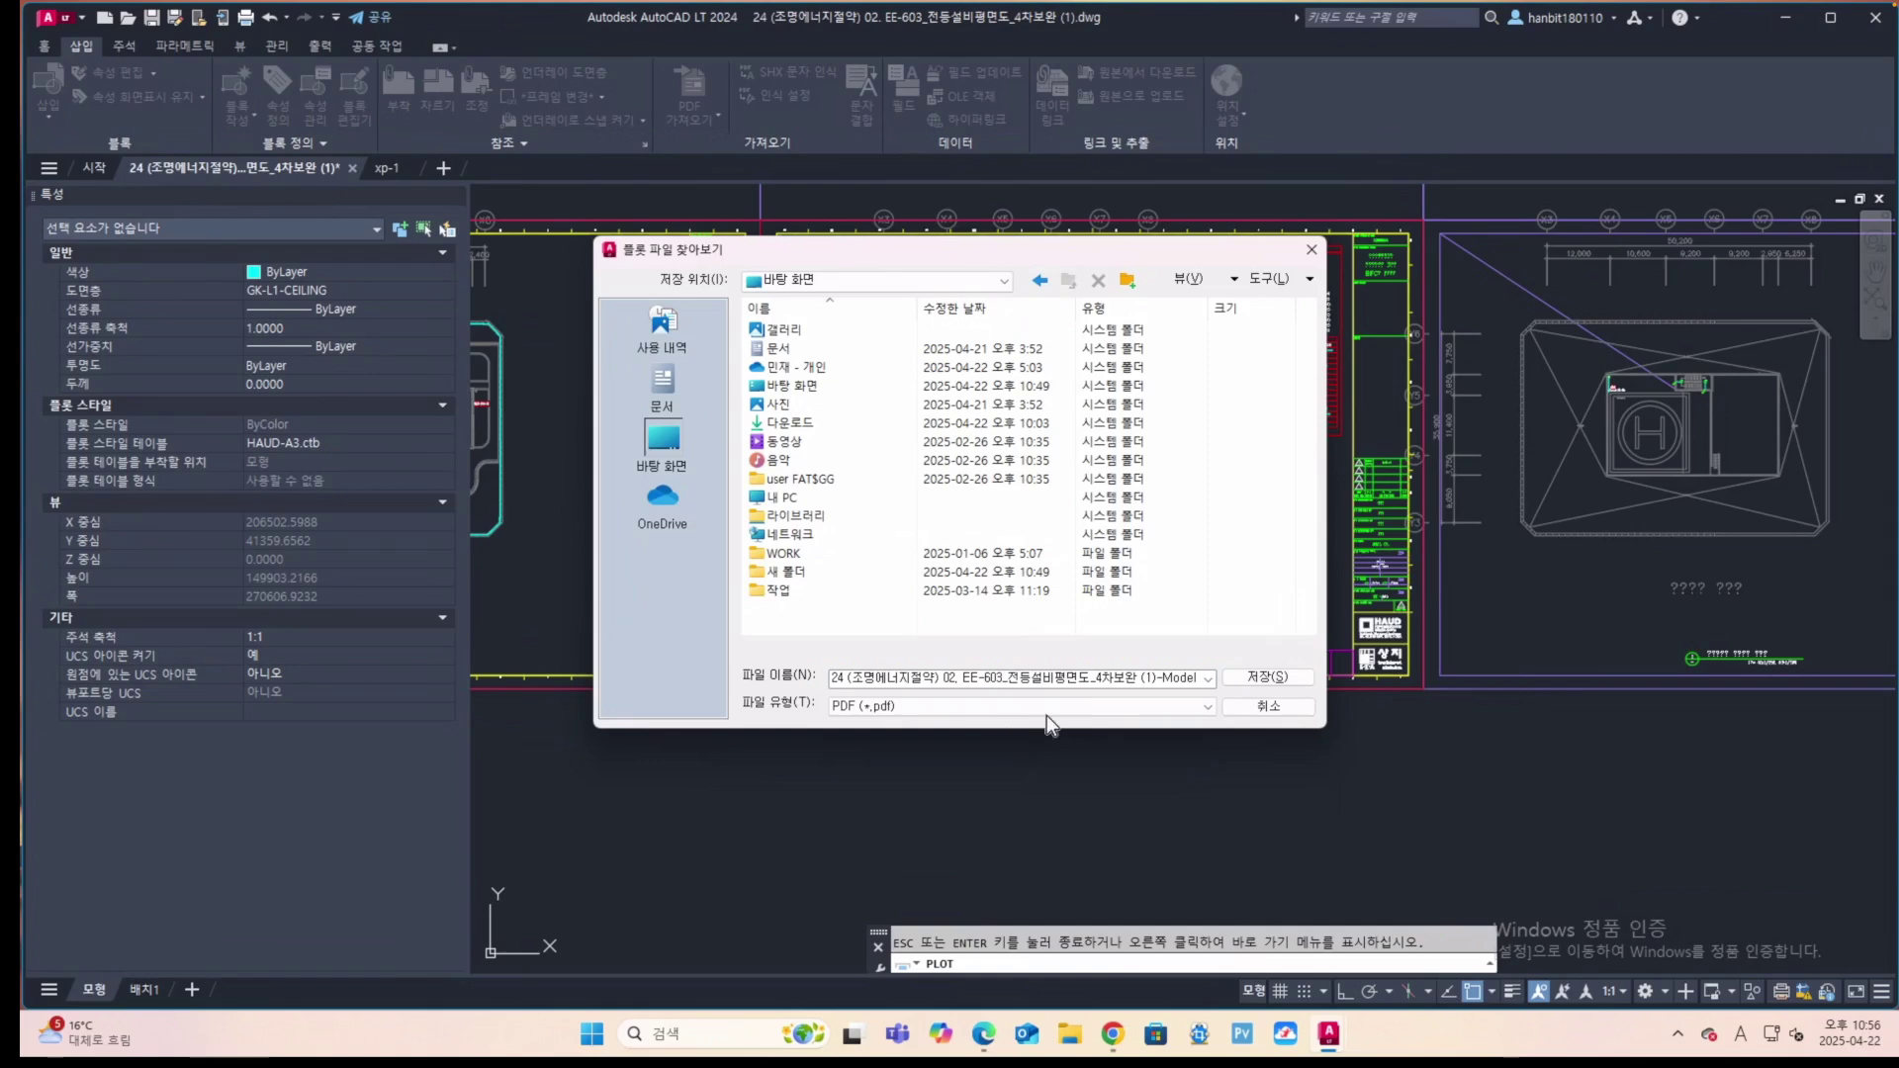
{"action": "left_click", "coordinate": [1195, 682]}
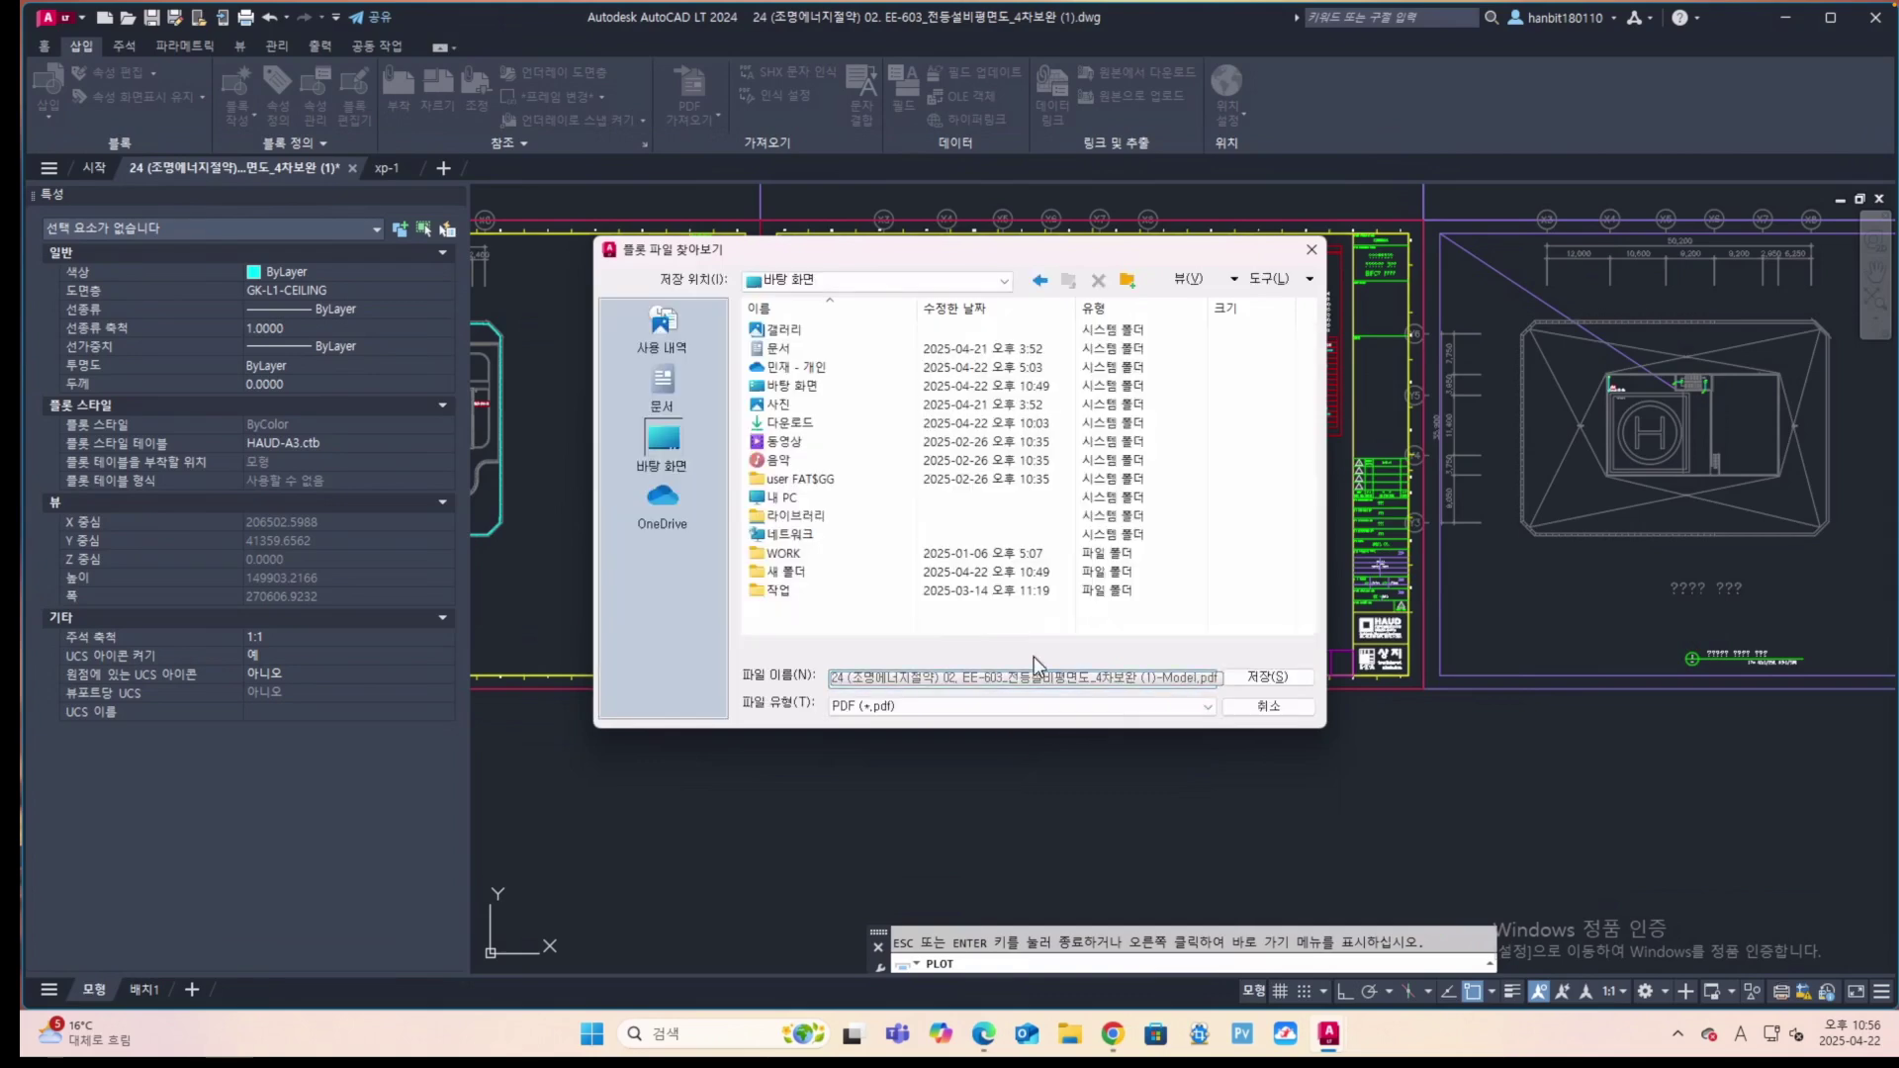
{"action": "type", "text": "xo"}
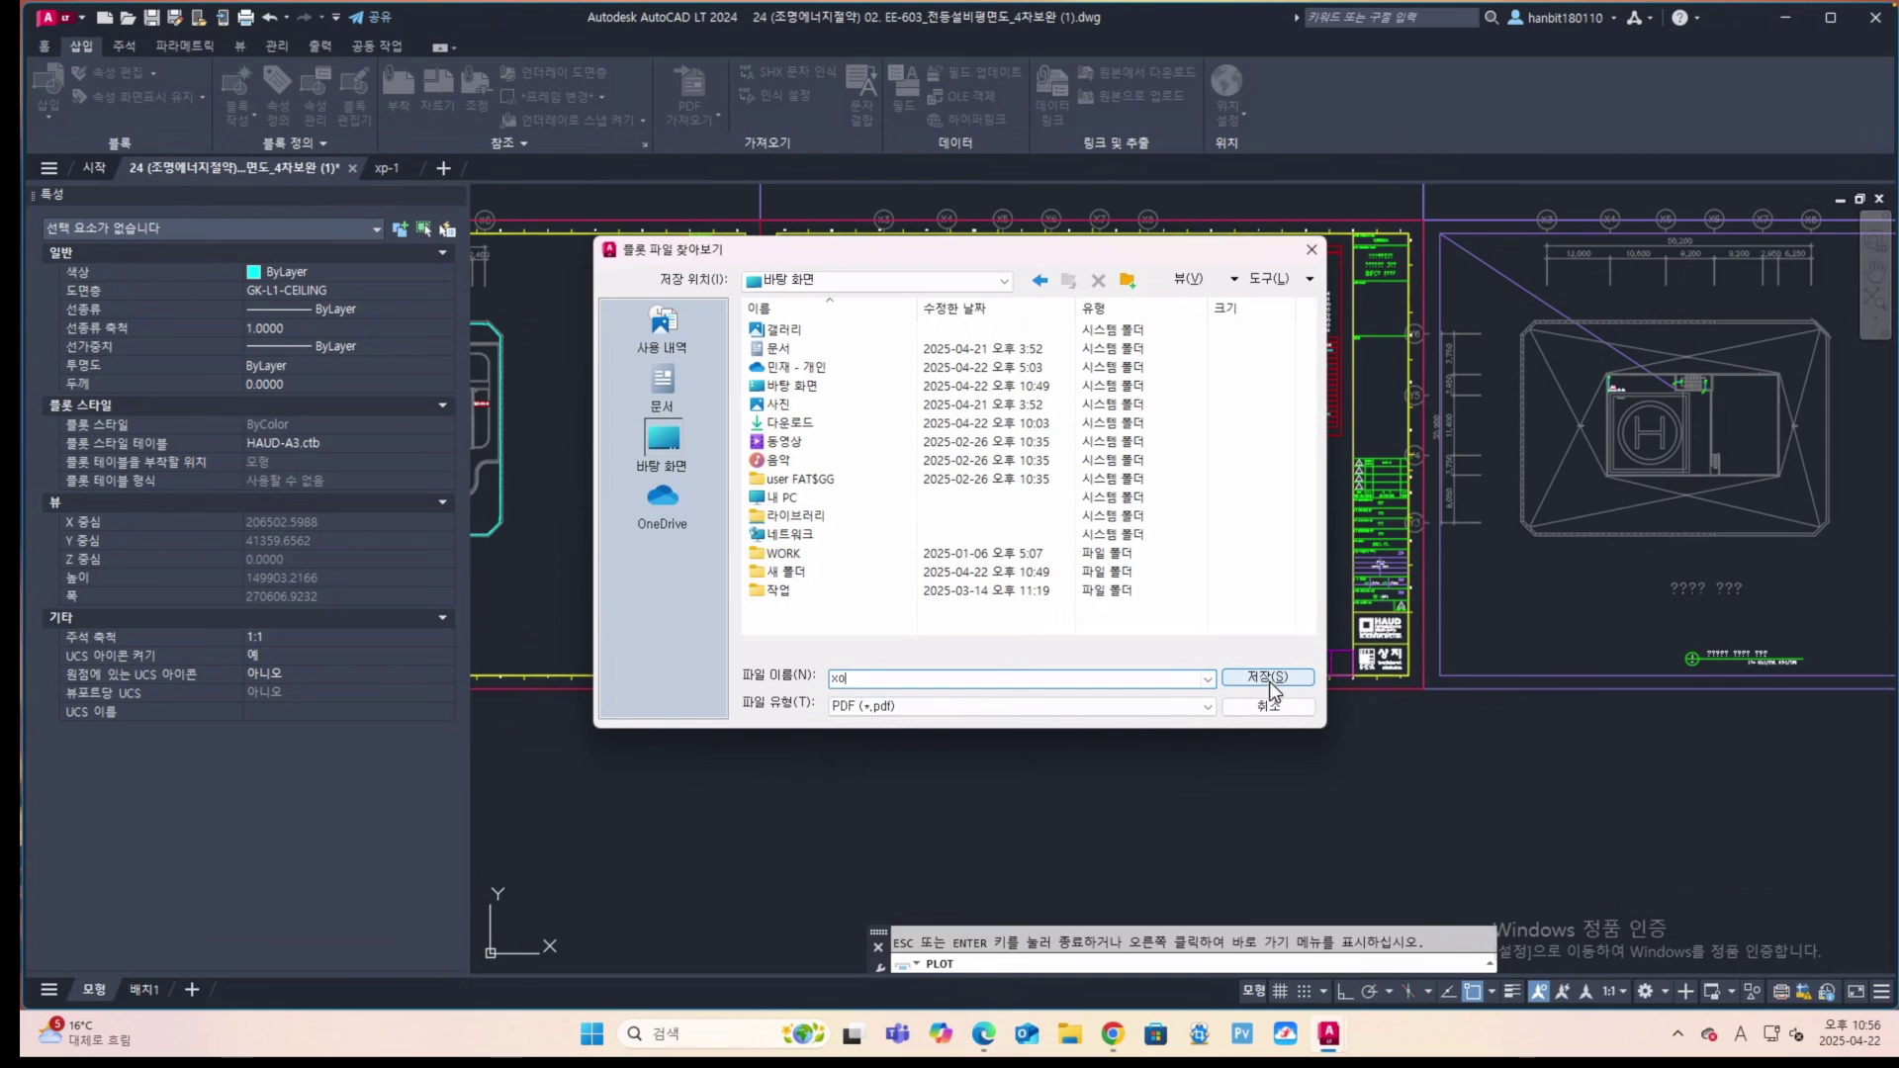
{"action": "left_click", "coordinate": [1268, 678]}
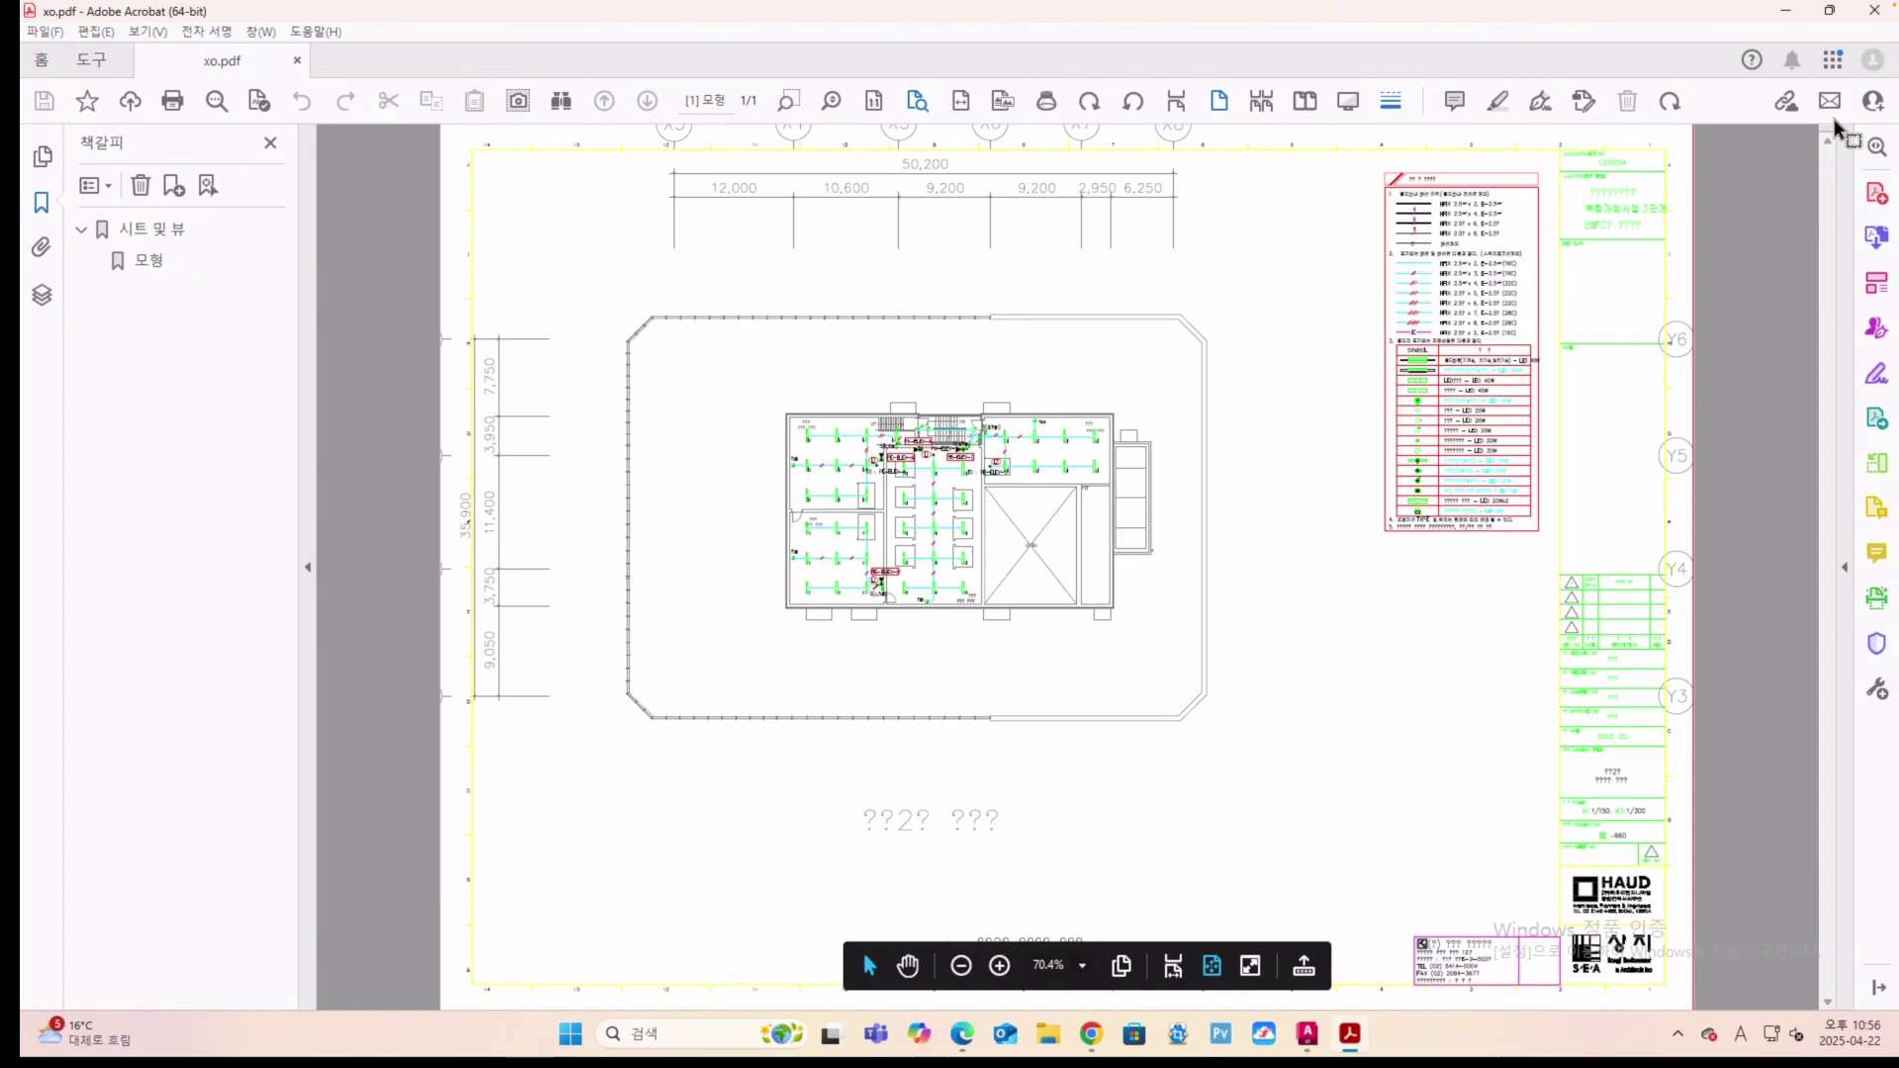
{"action": "left_click", "coordinate": [1875, 11]}
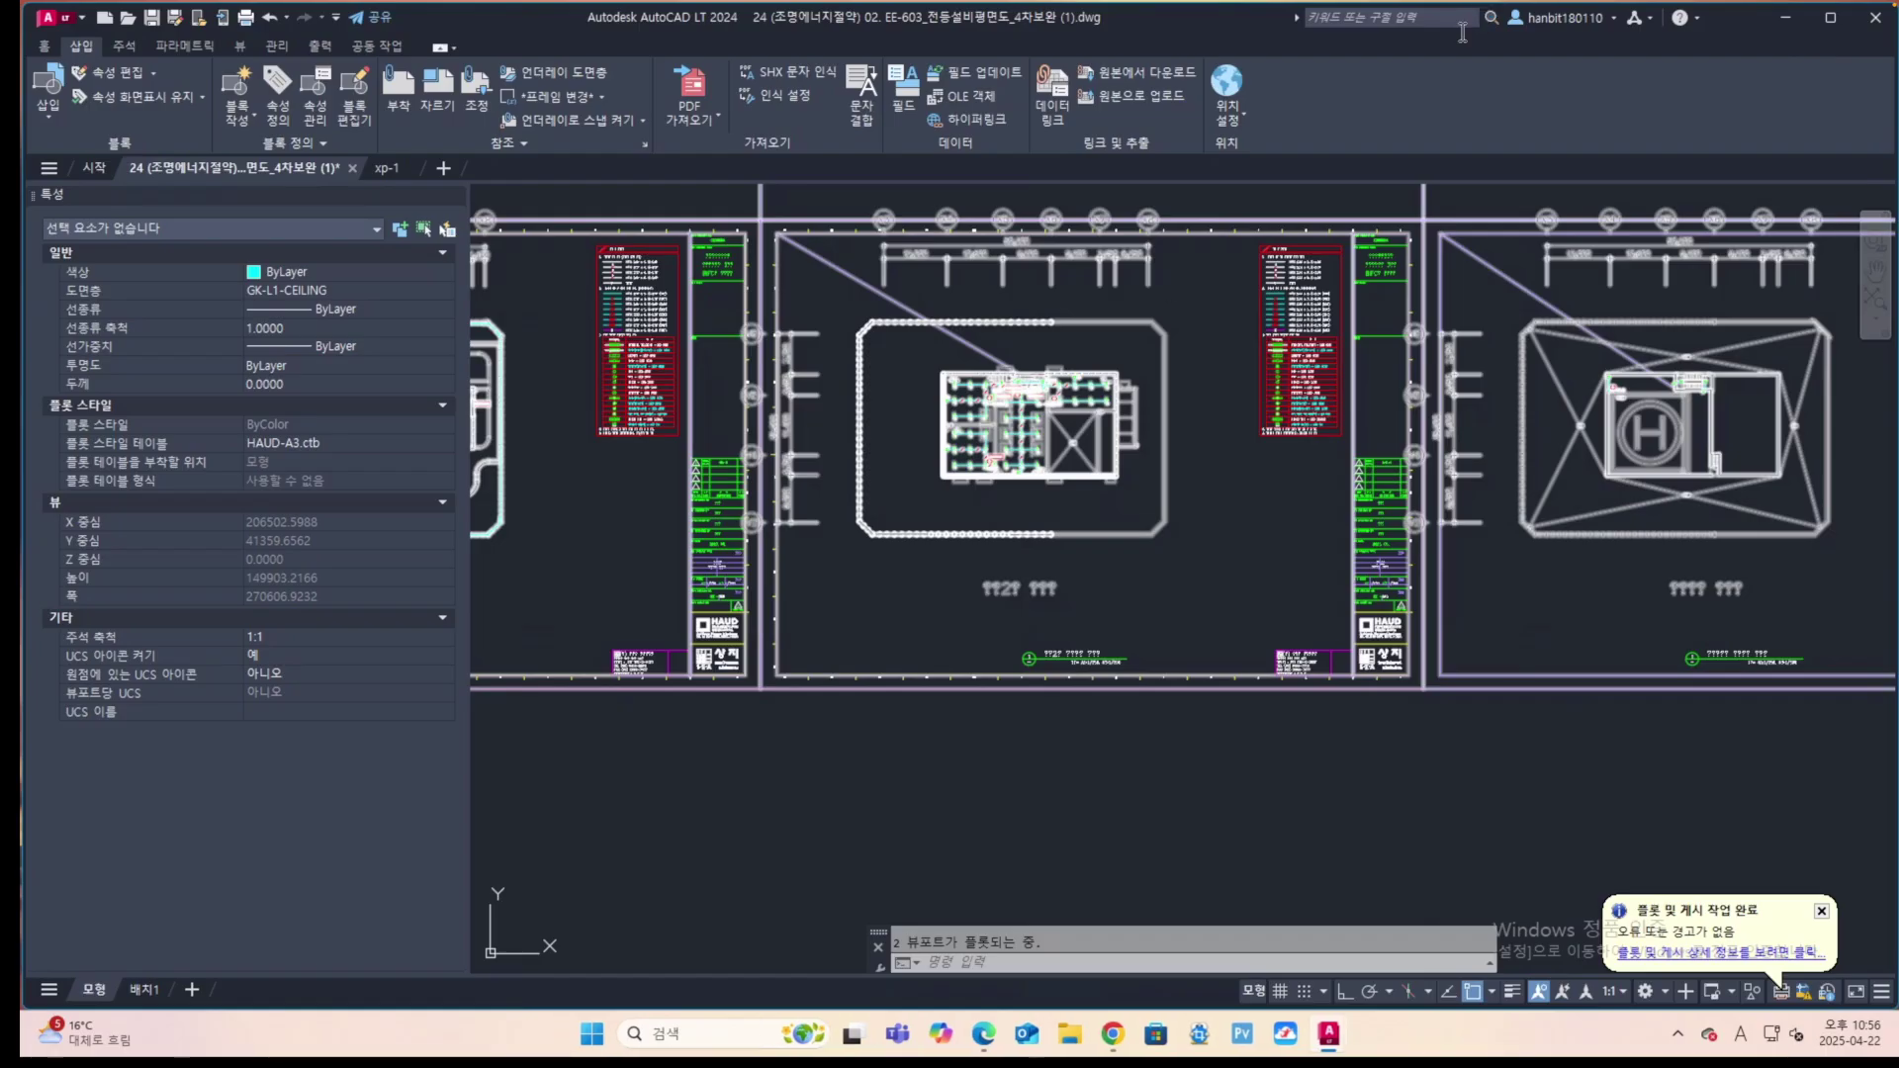
Create a new drawing from the acadltiso template.
{"action": "left_click", "coordinate": [52, 20]}
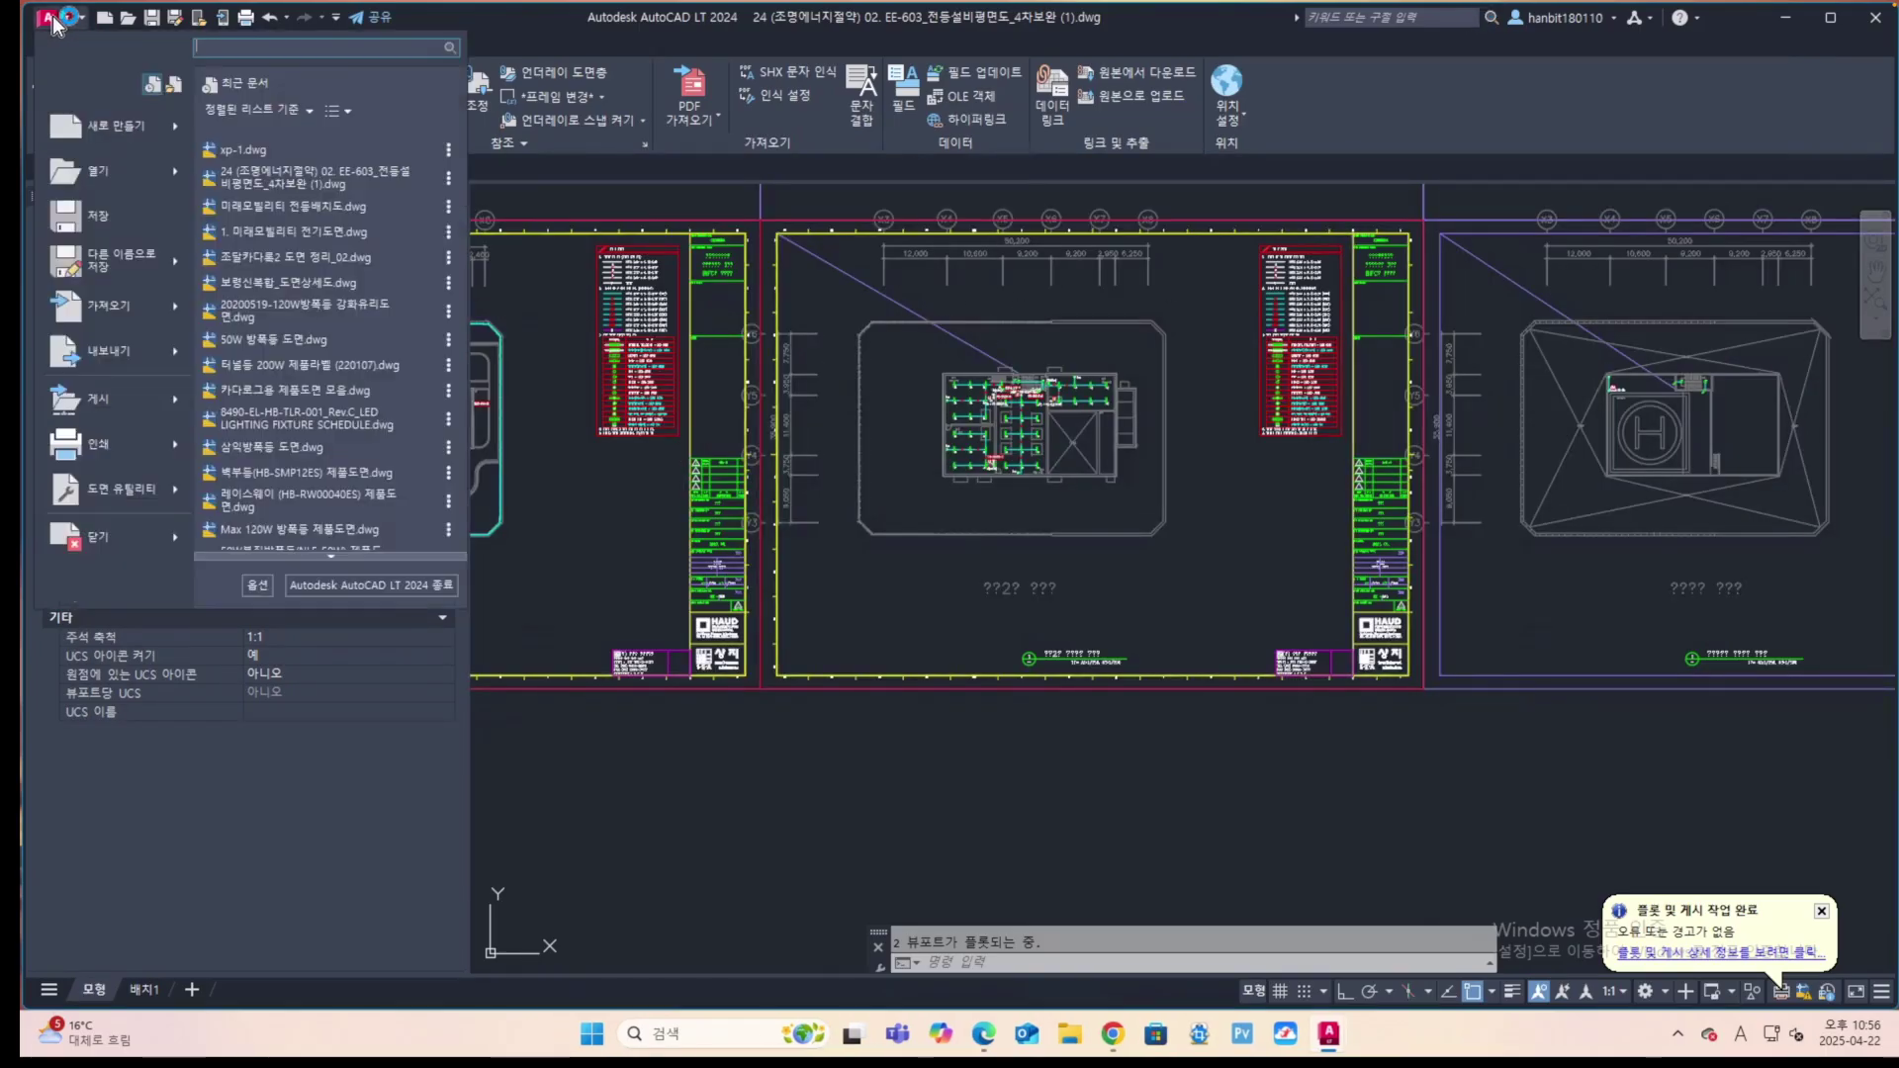
{"action": "left_click", "coordinate": [150, 125]}
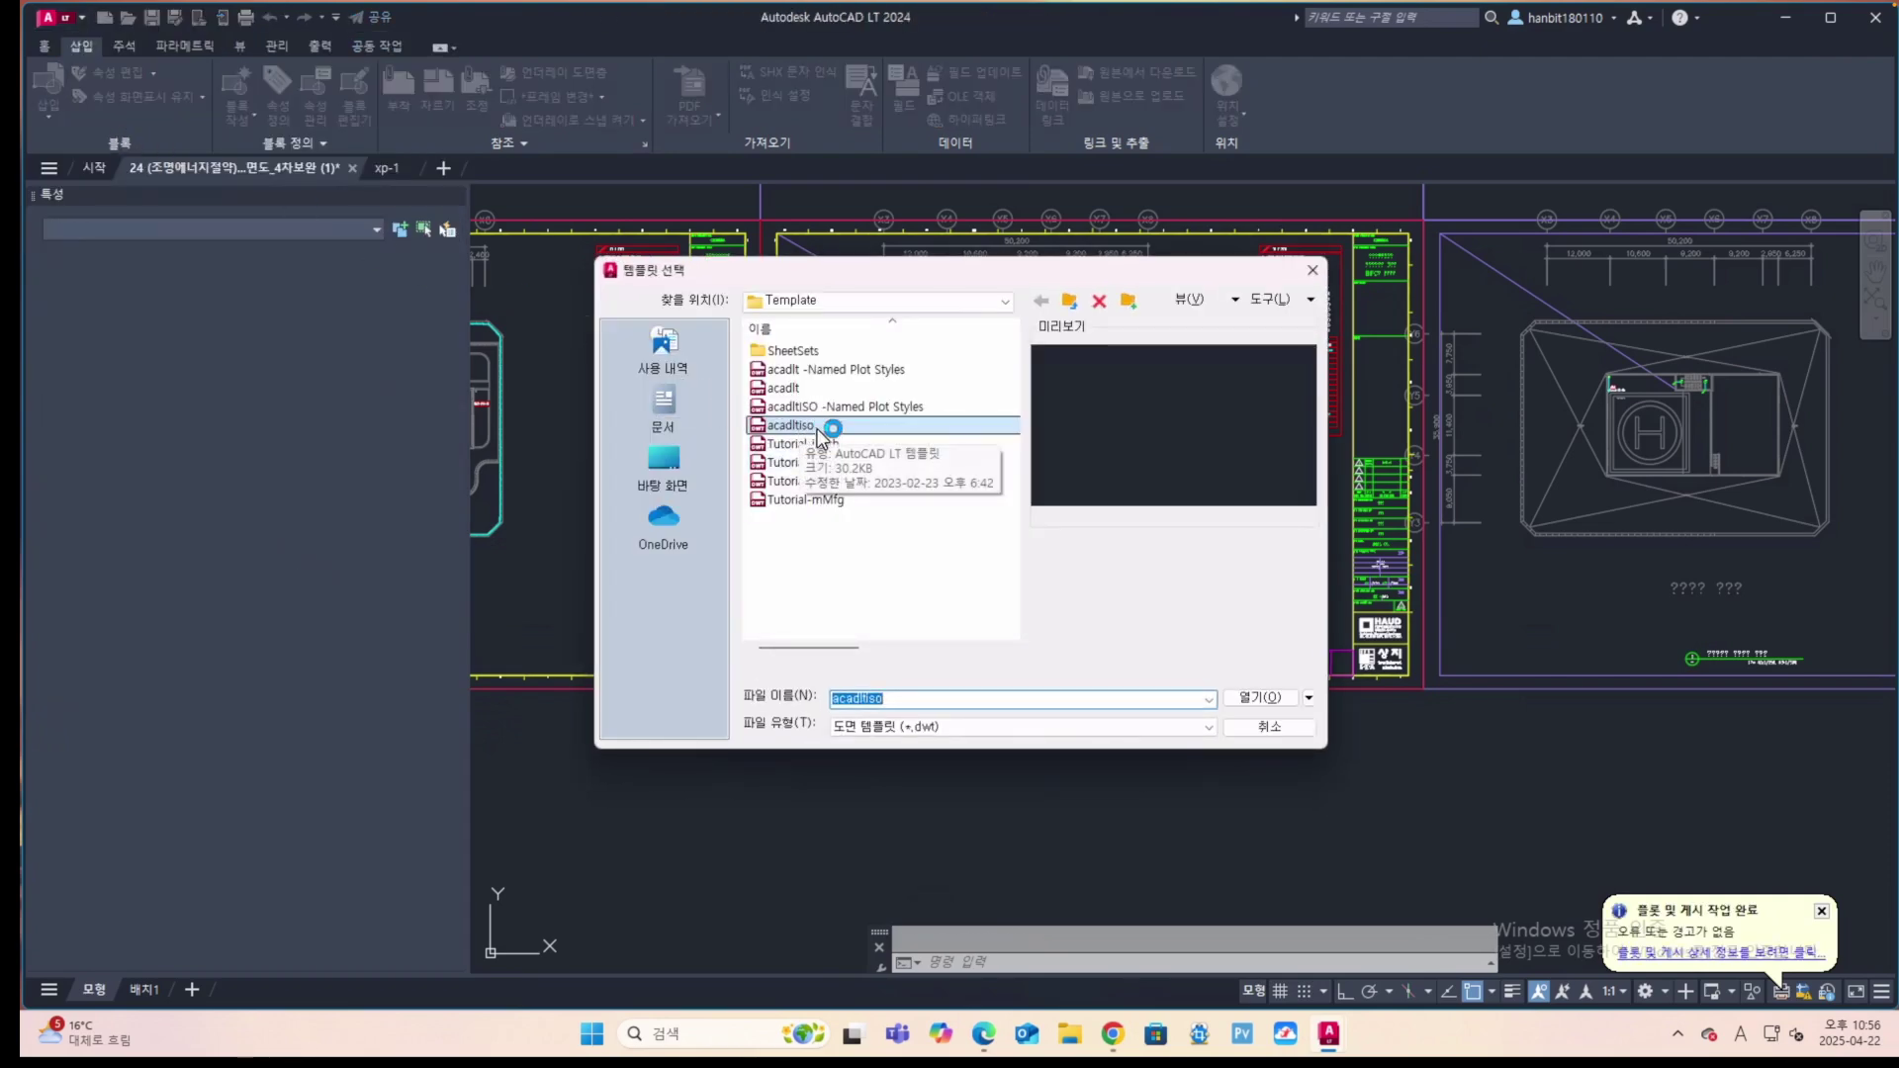
{"action": "left_click", "coordinate": [814, 427]}
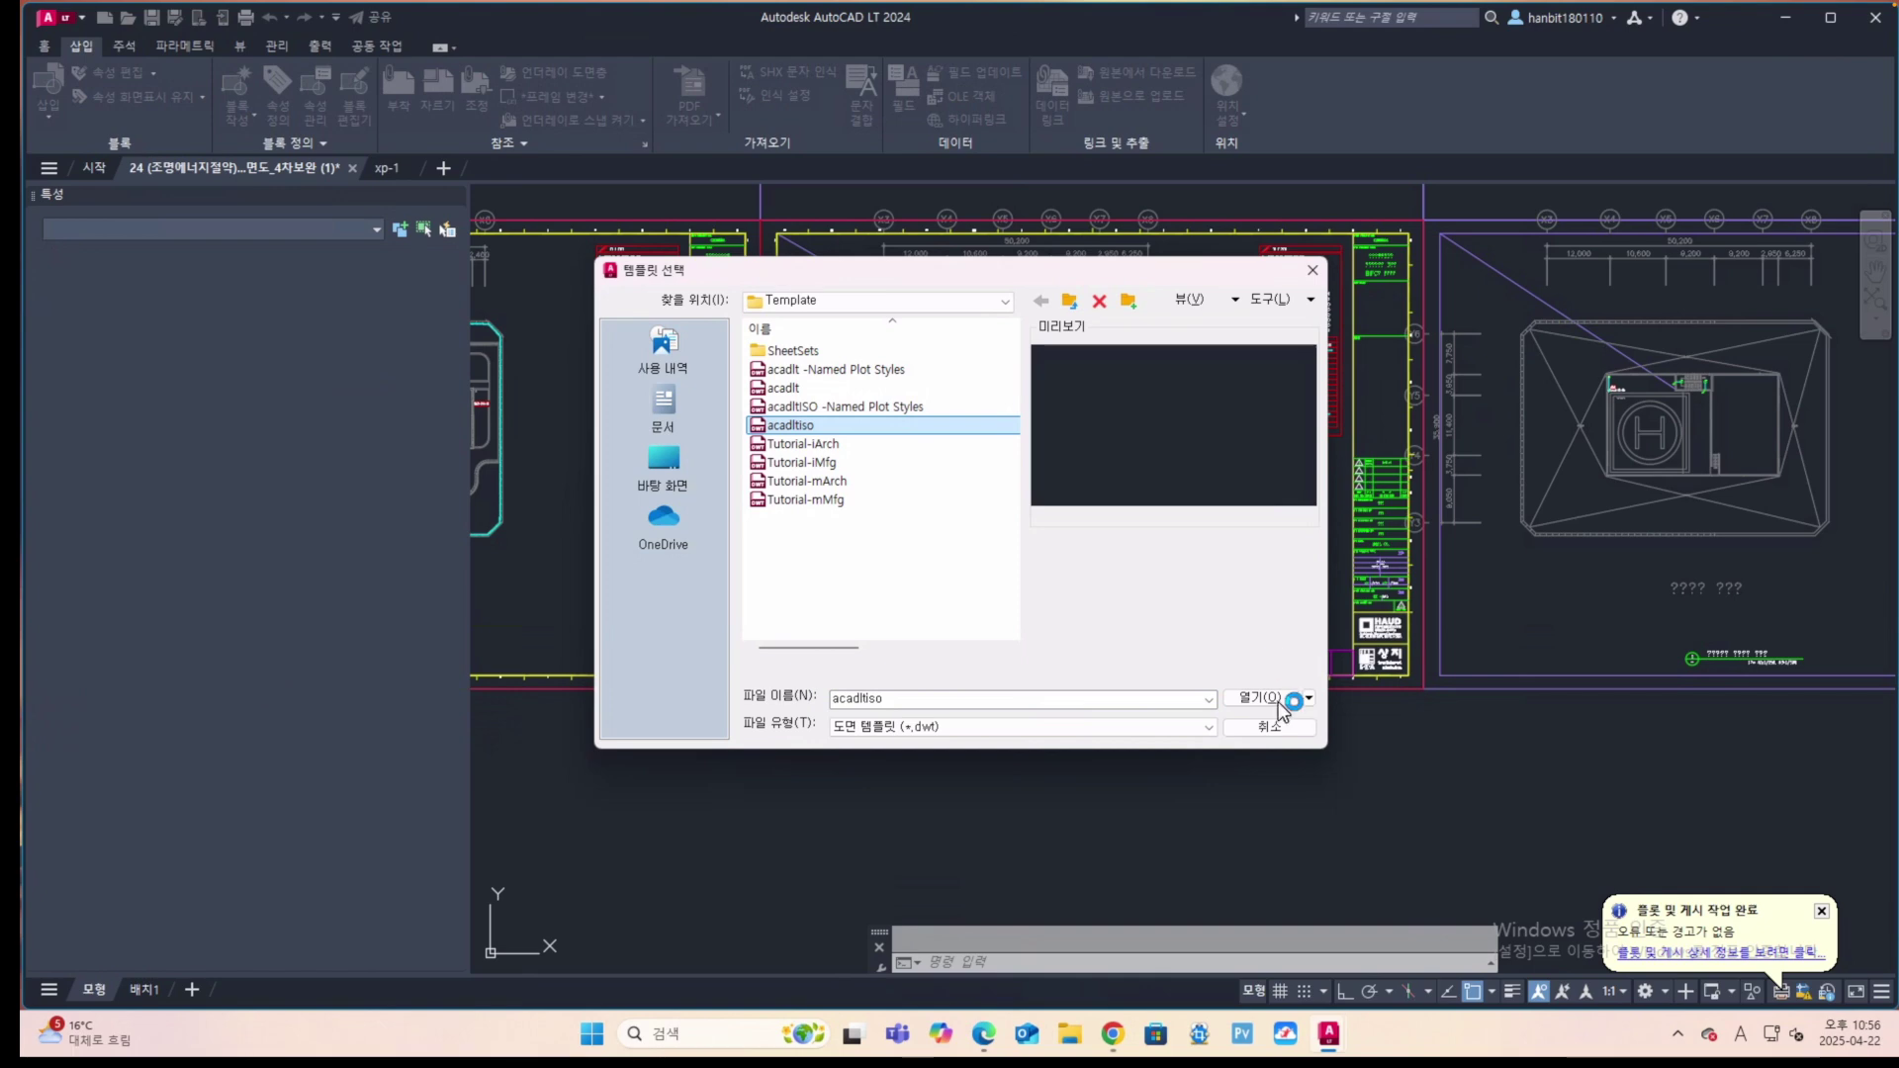
{"action": "left_click", "coordinate": [1277, 703]}
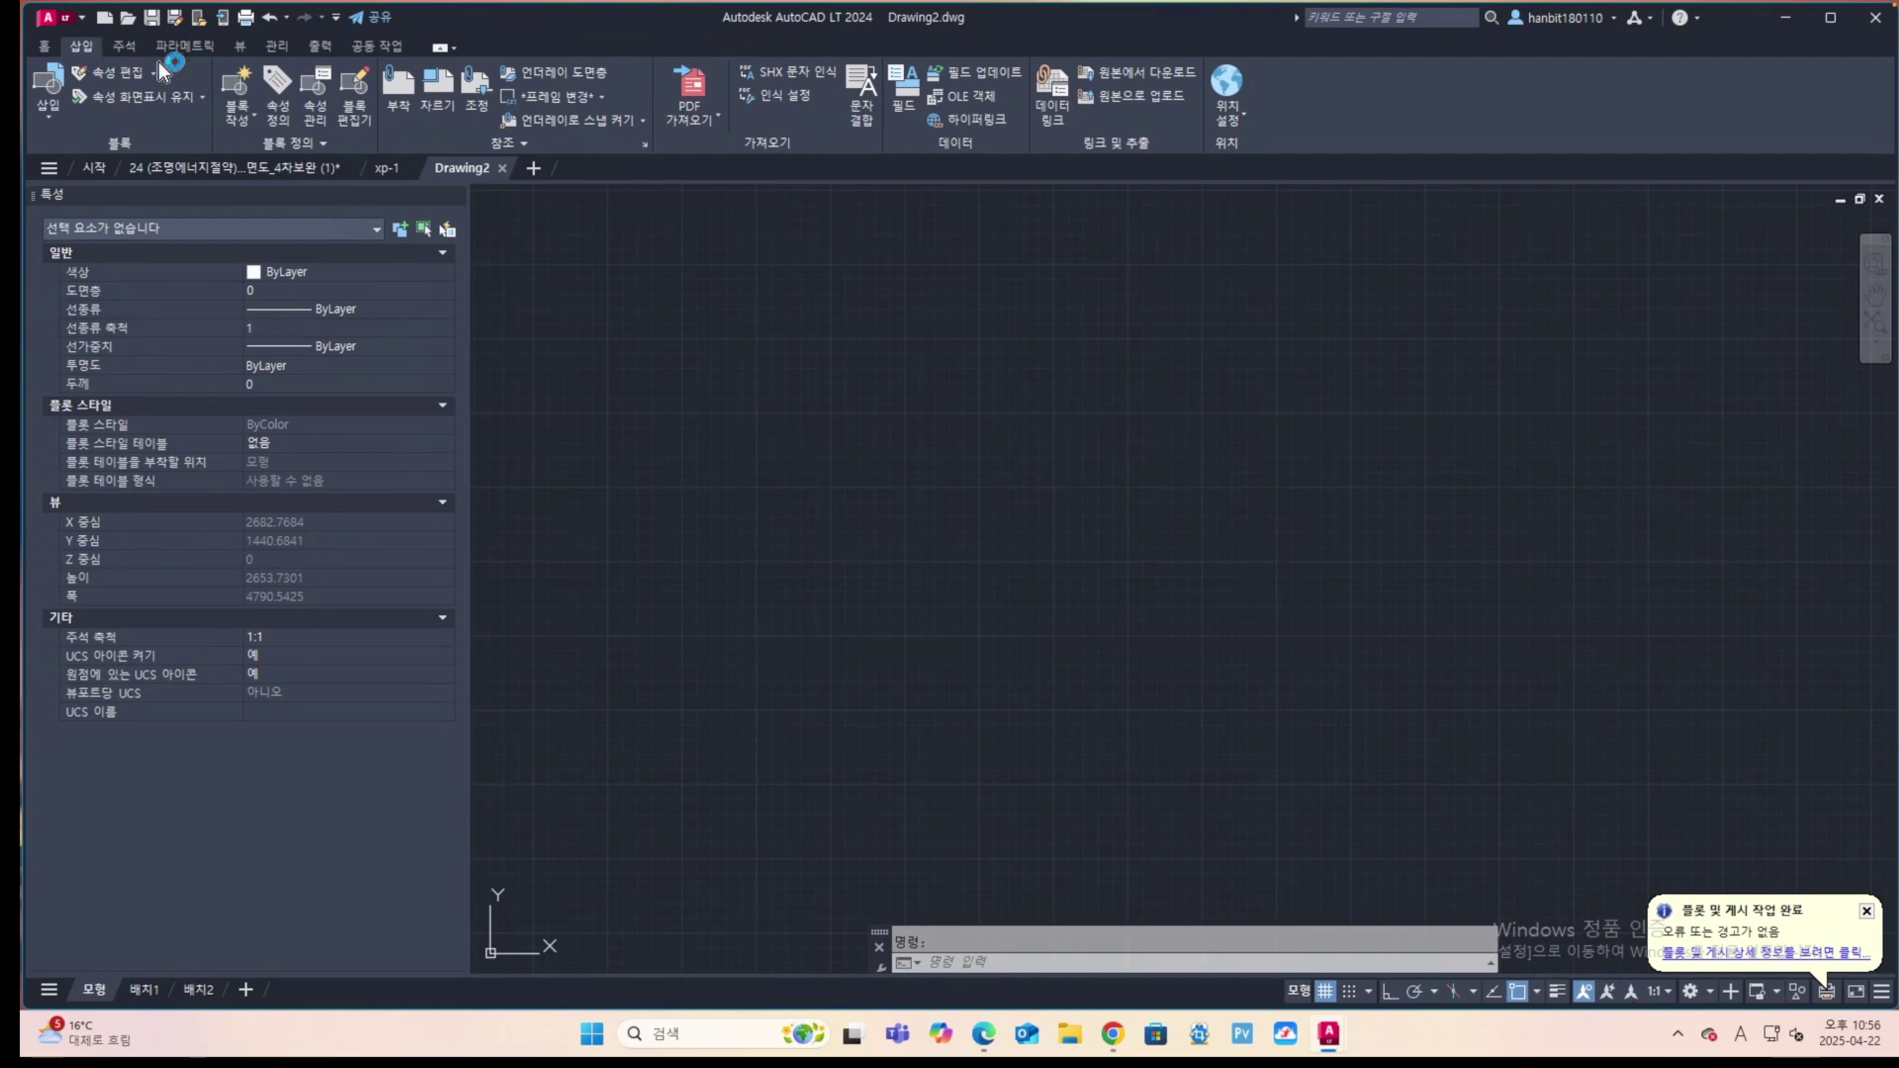
Import xo.pdf from the desktop into the new drawing with the default PDF import settings.
{"action": "left_click", "coordinate": [702, 103]}
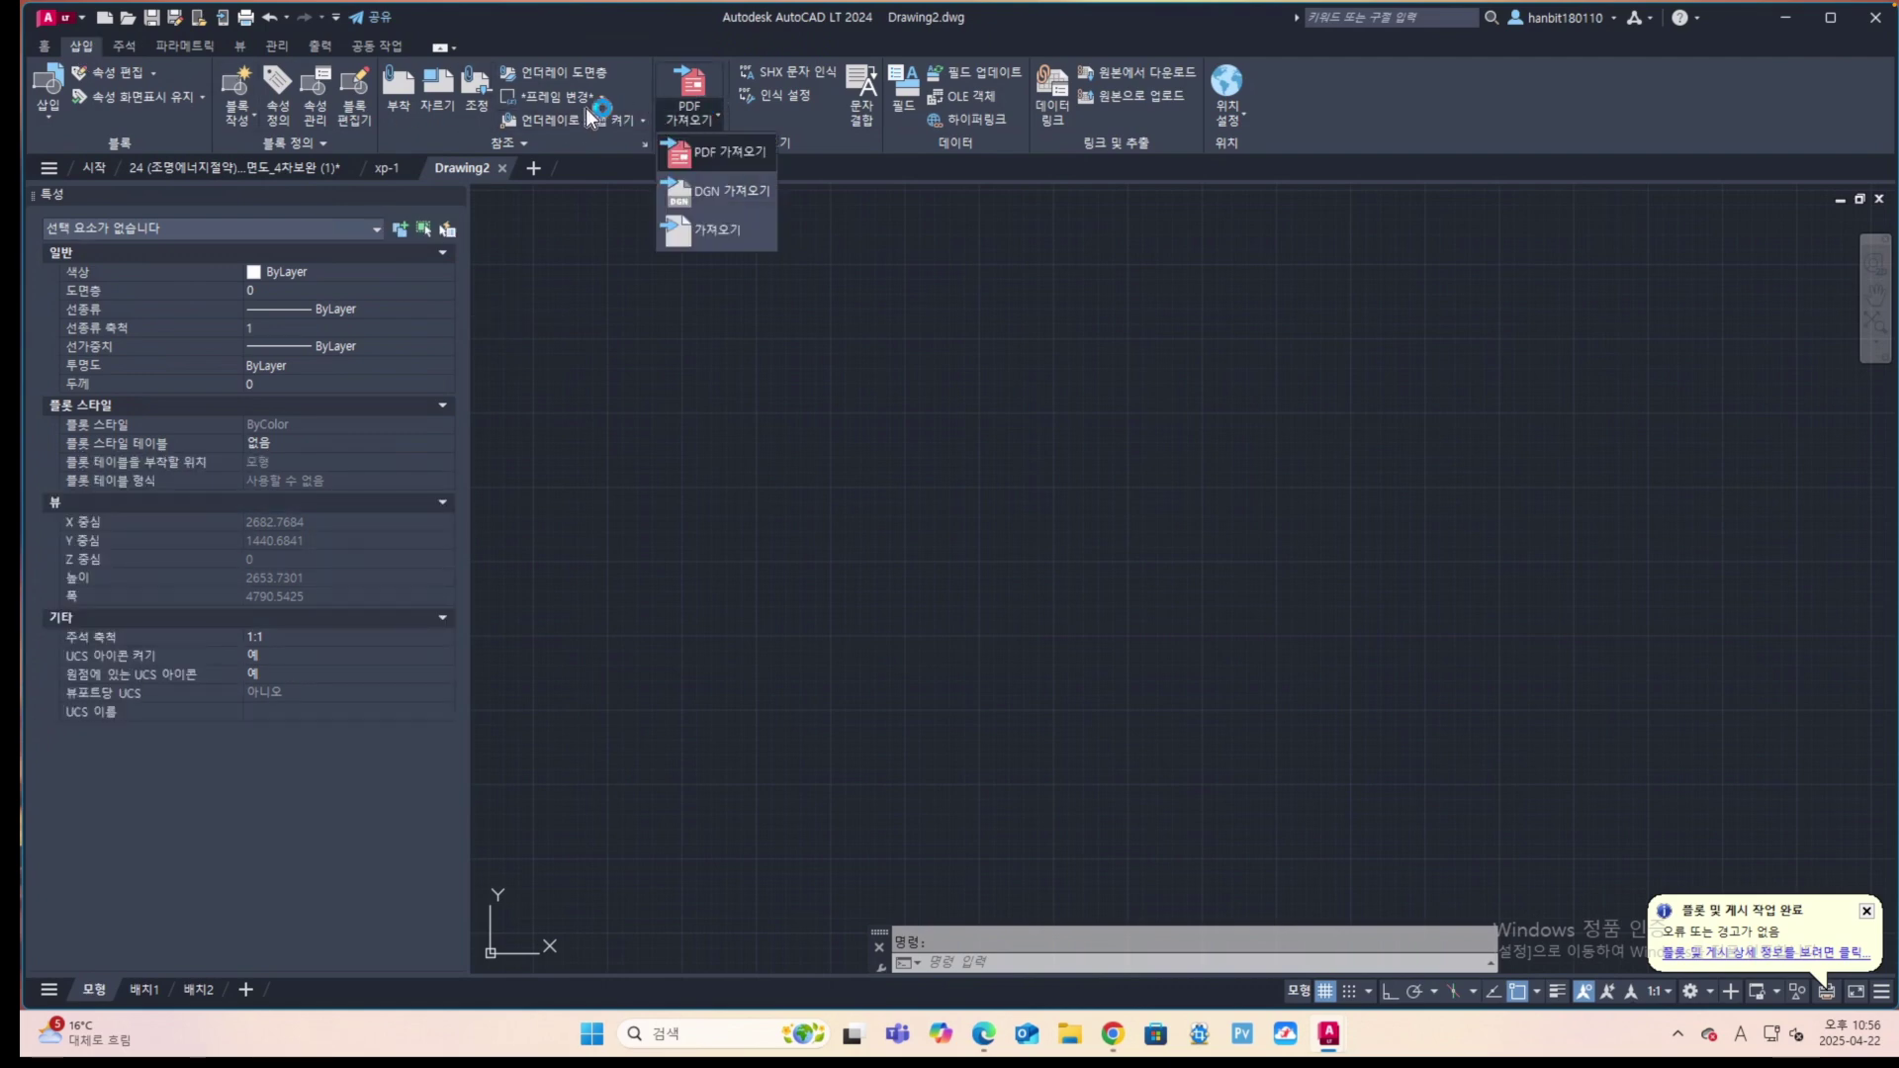
{"action": "left_click", "coordinate": [732, 158]}
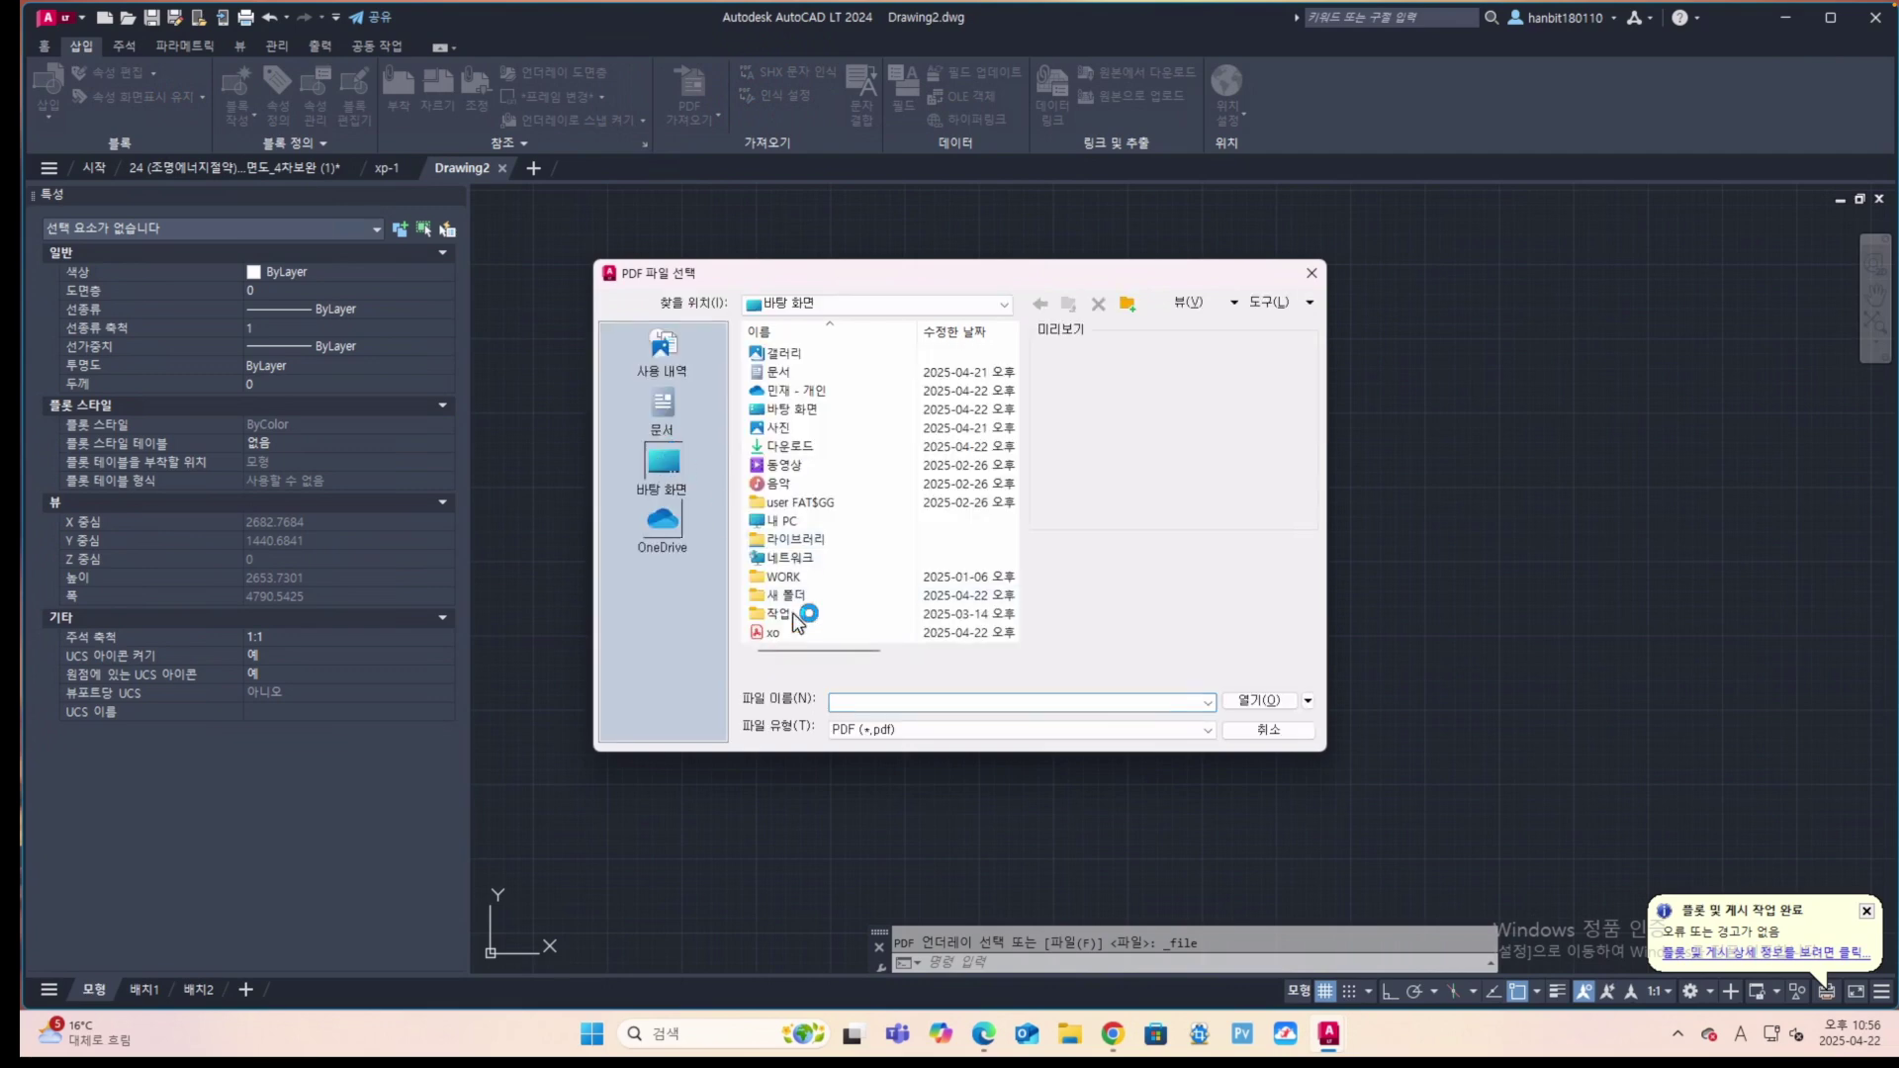
{"action": "left_click", "coordinate": [773, 632]}
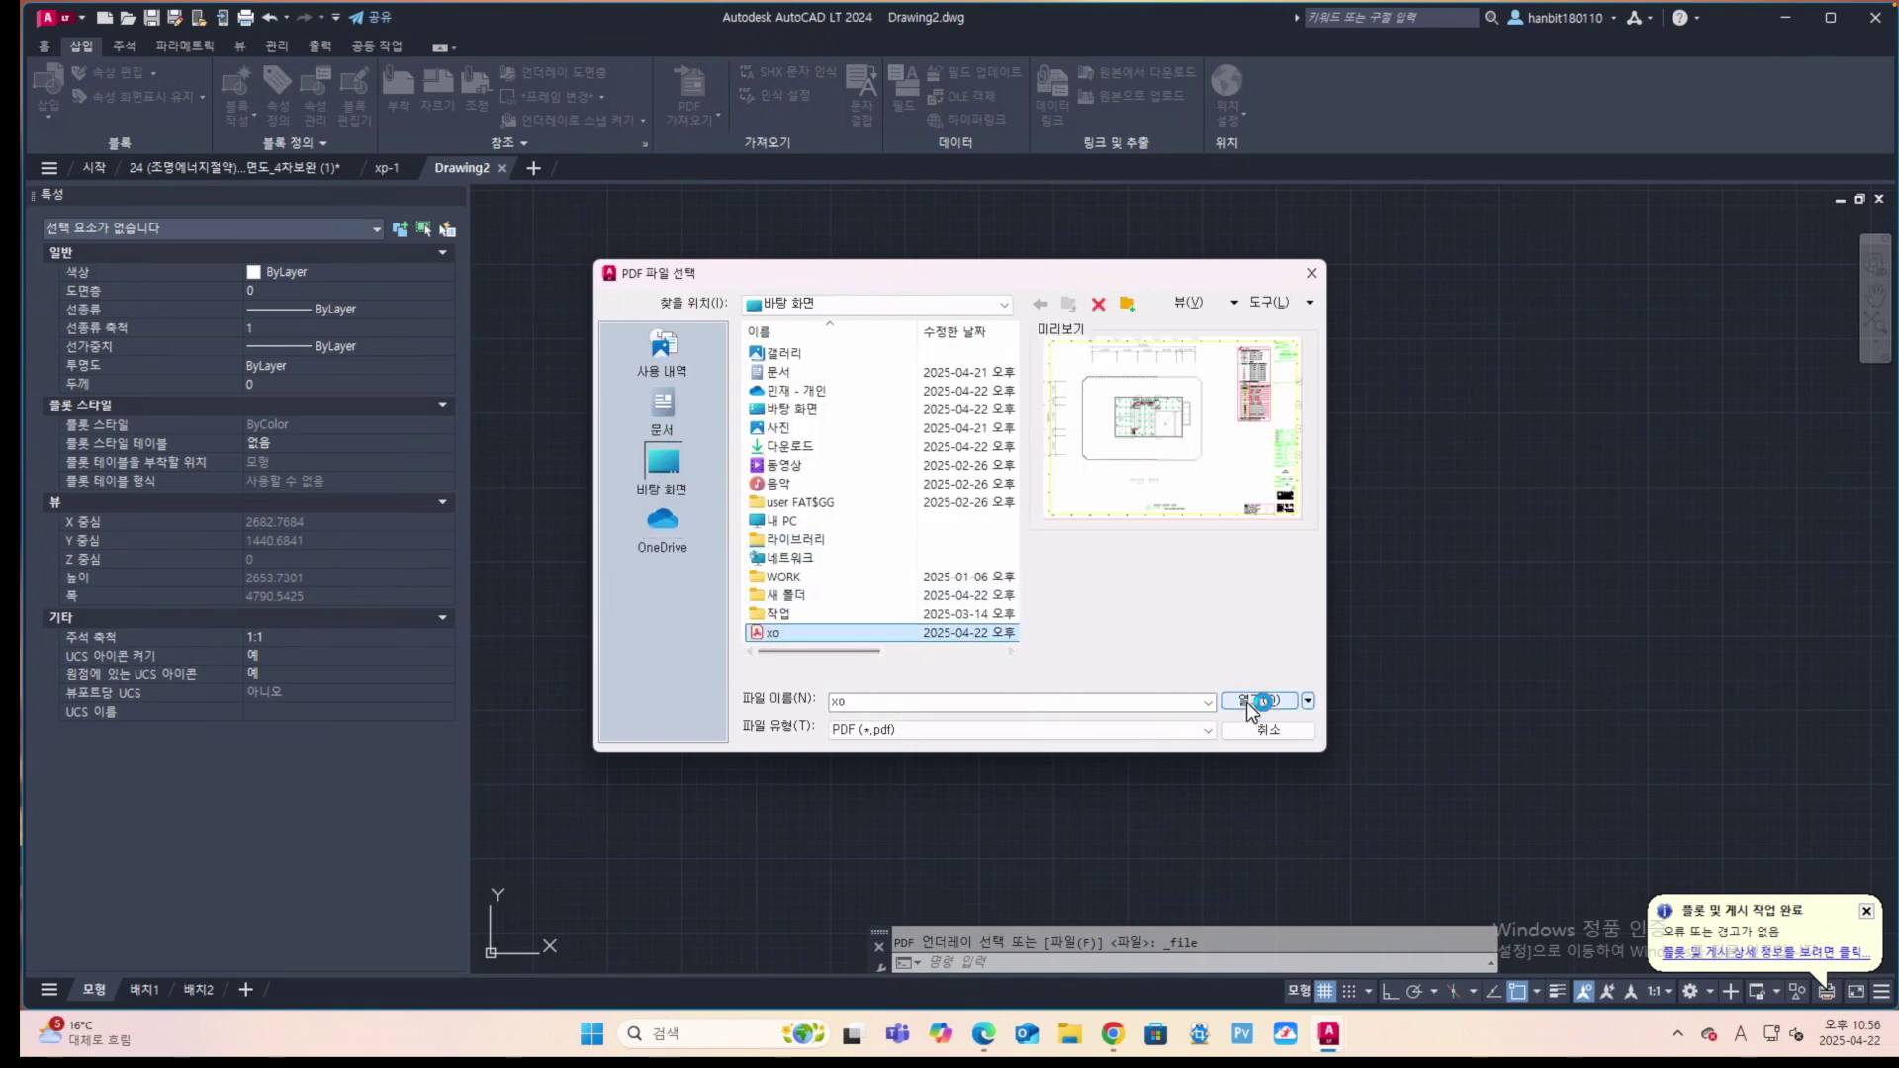
{"action": "left_click", "coordinate": [1247, 702]}
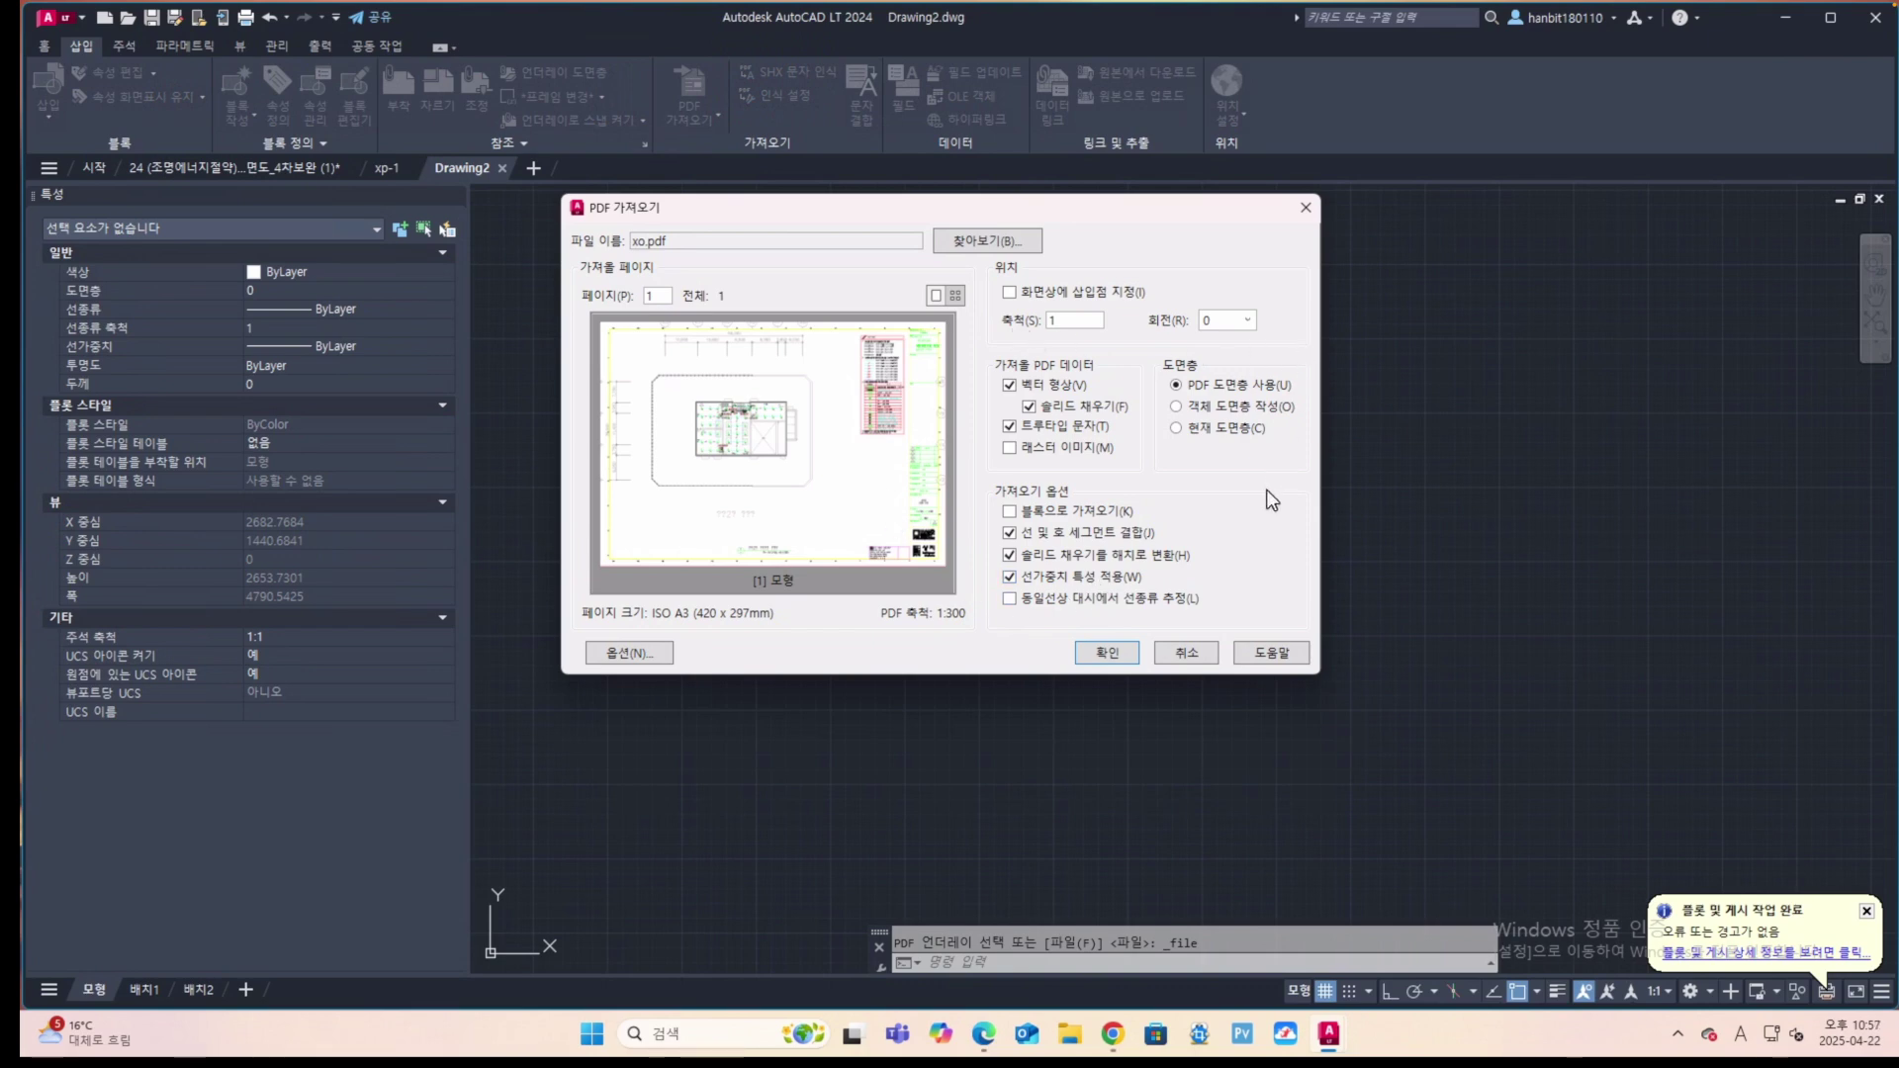
{"action": "left_click", "coordinate": [1108, 652]}
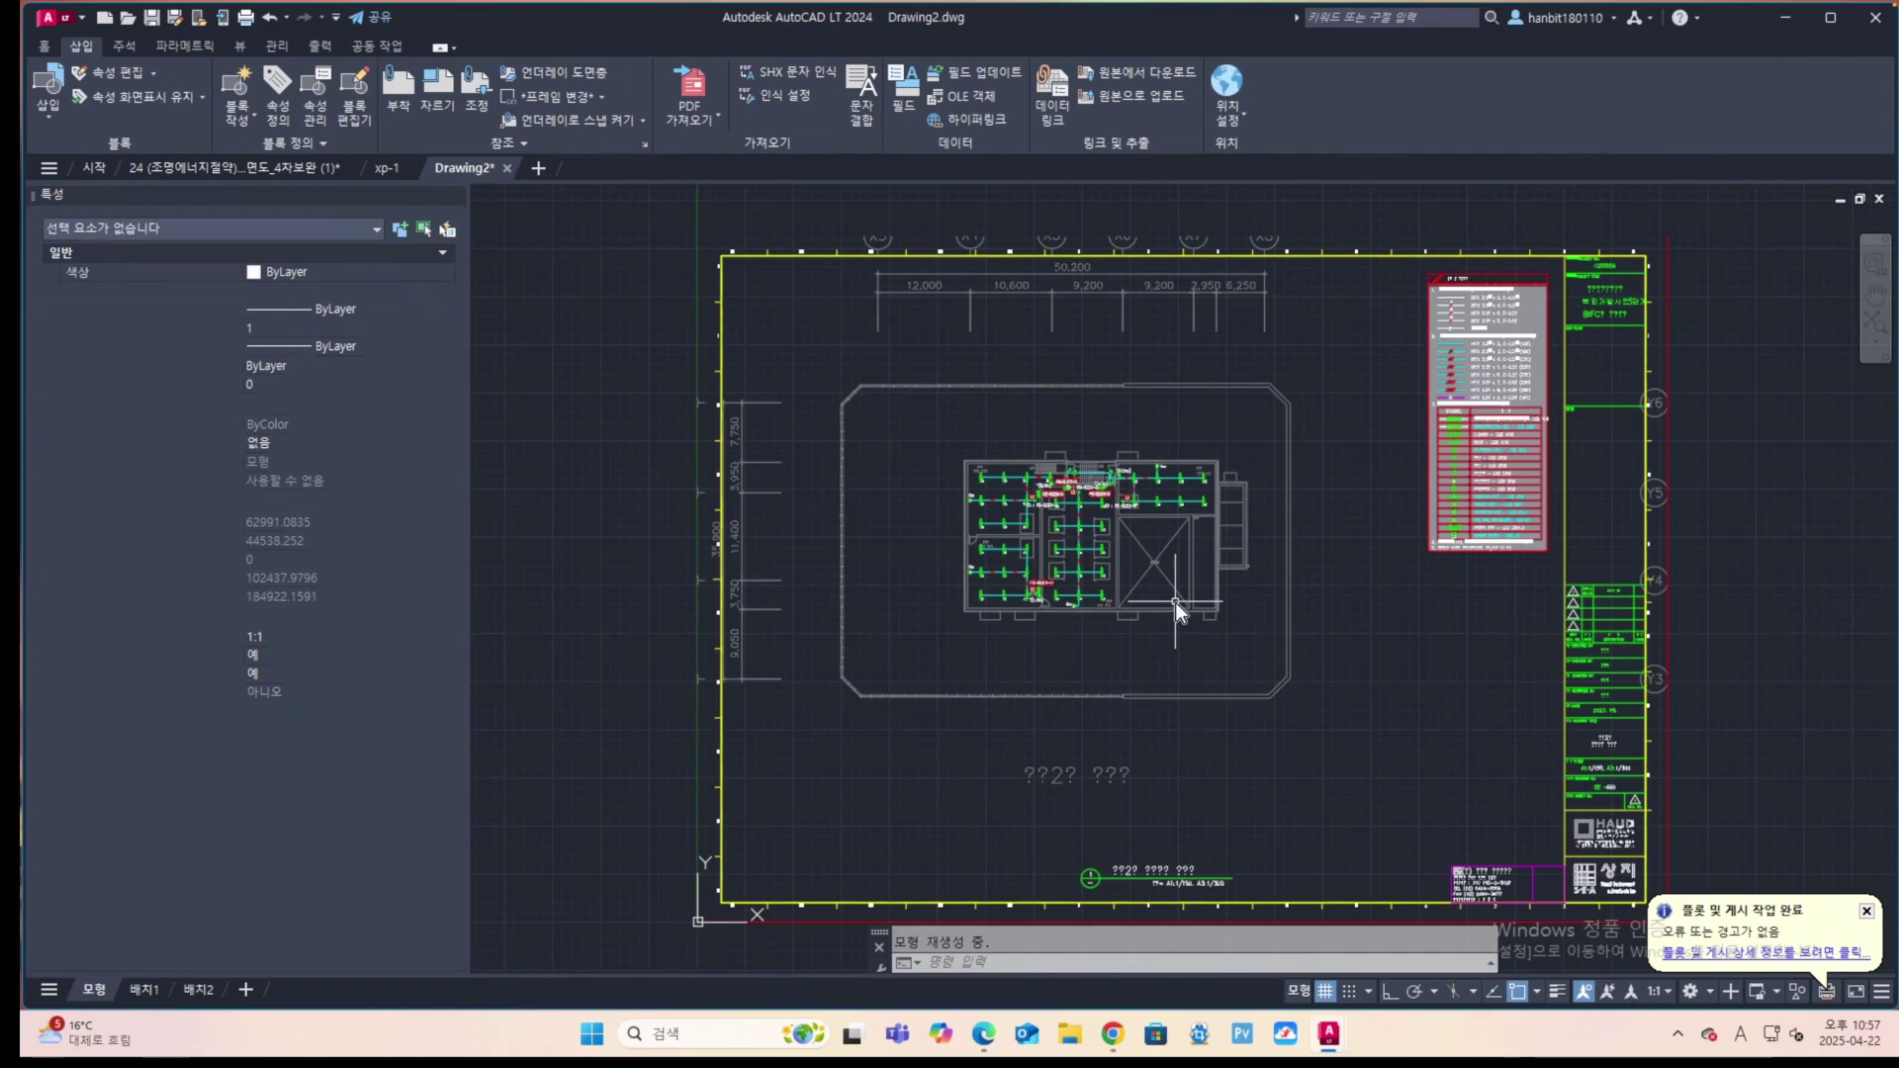
Erase the outer marker circles at the left end of the 10,600 dimension line above the plan.
{"action": "scroll", "coordinate": [983, 374], "scroll_direction": "down", "scroll_amount": 2}
{"action": "scroll", "coordinate": [908, 299], "scroll_direction": "up", "scroll_amount": 4}
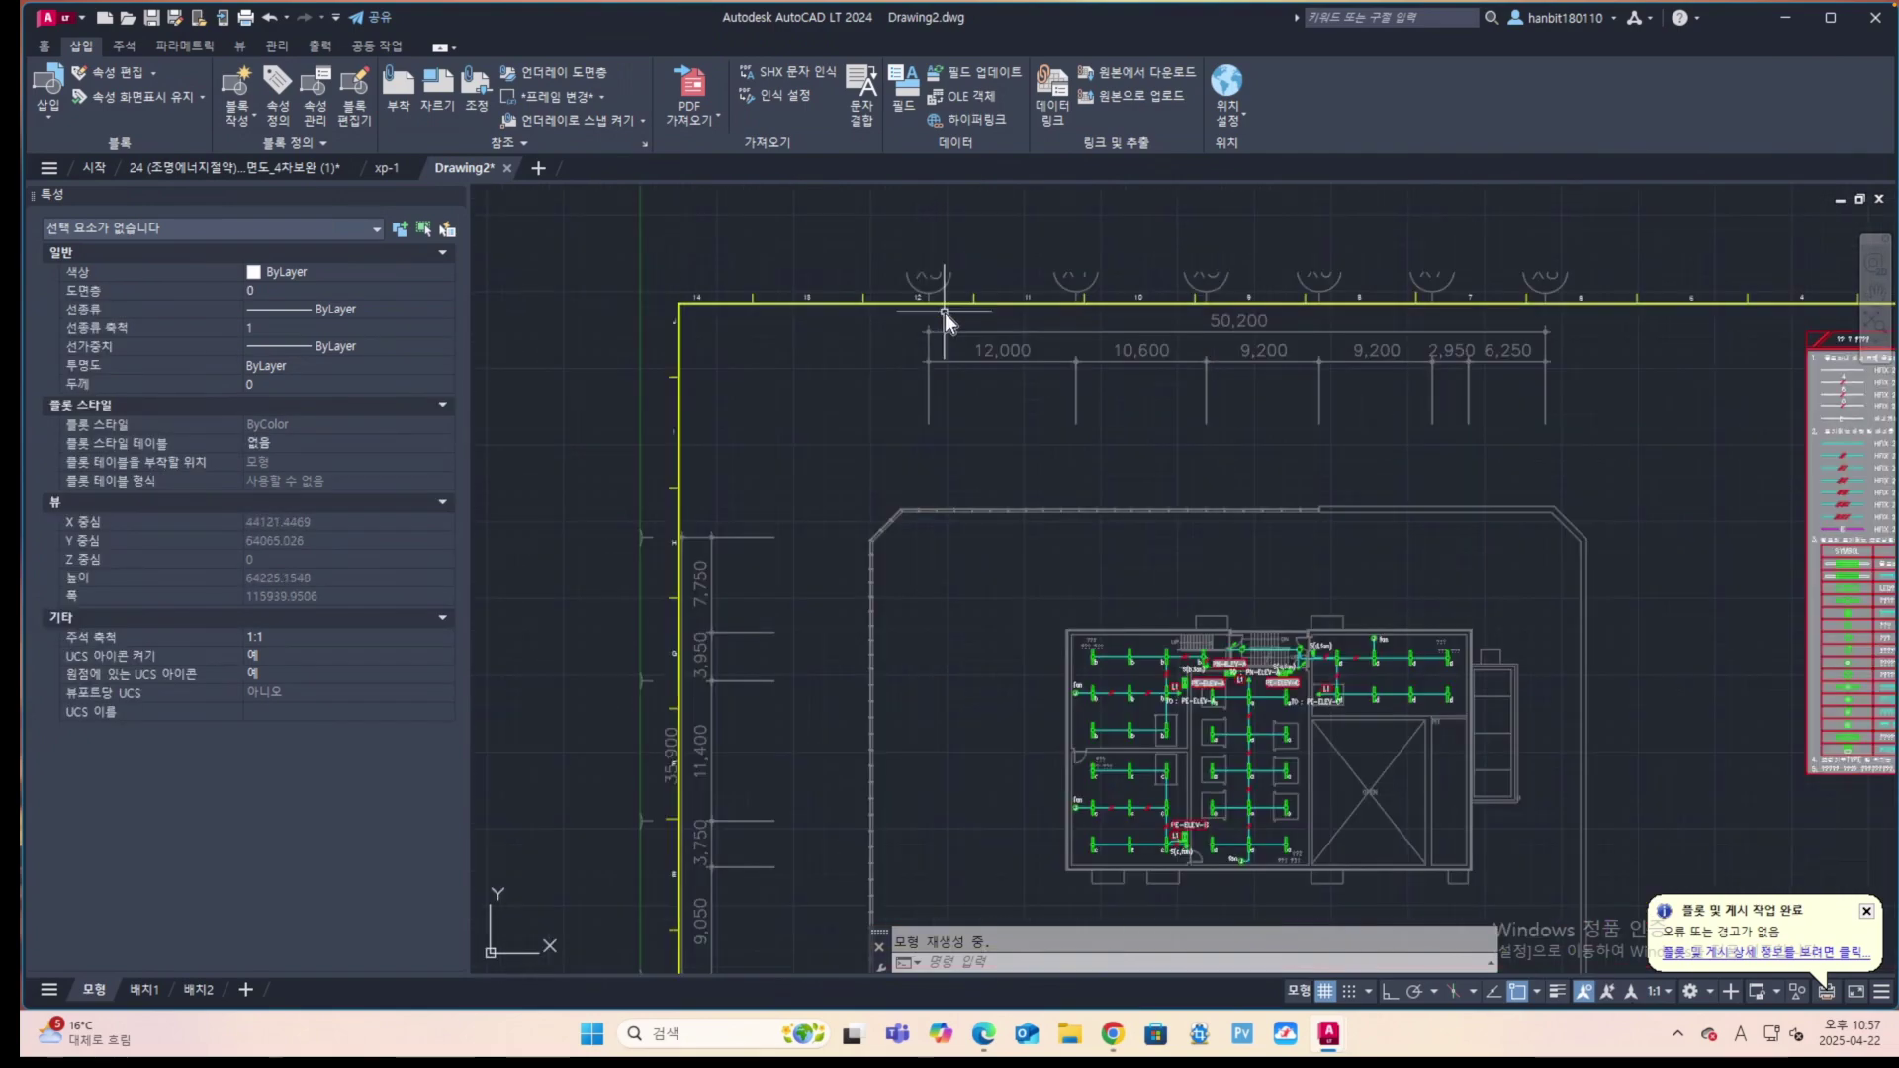
{"action": "scroll", "coordinate": [1088, 352], "scroll_direction": "up", "scroll_amount": 6}
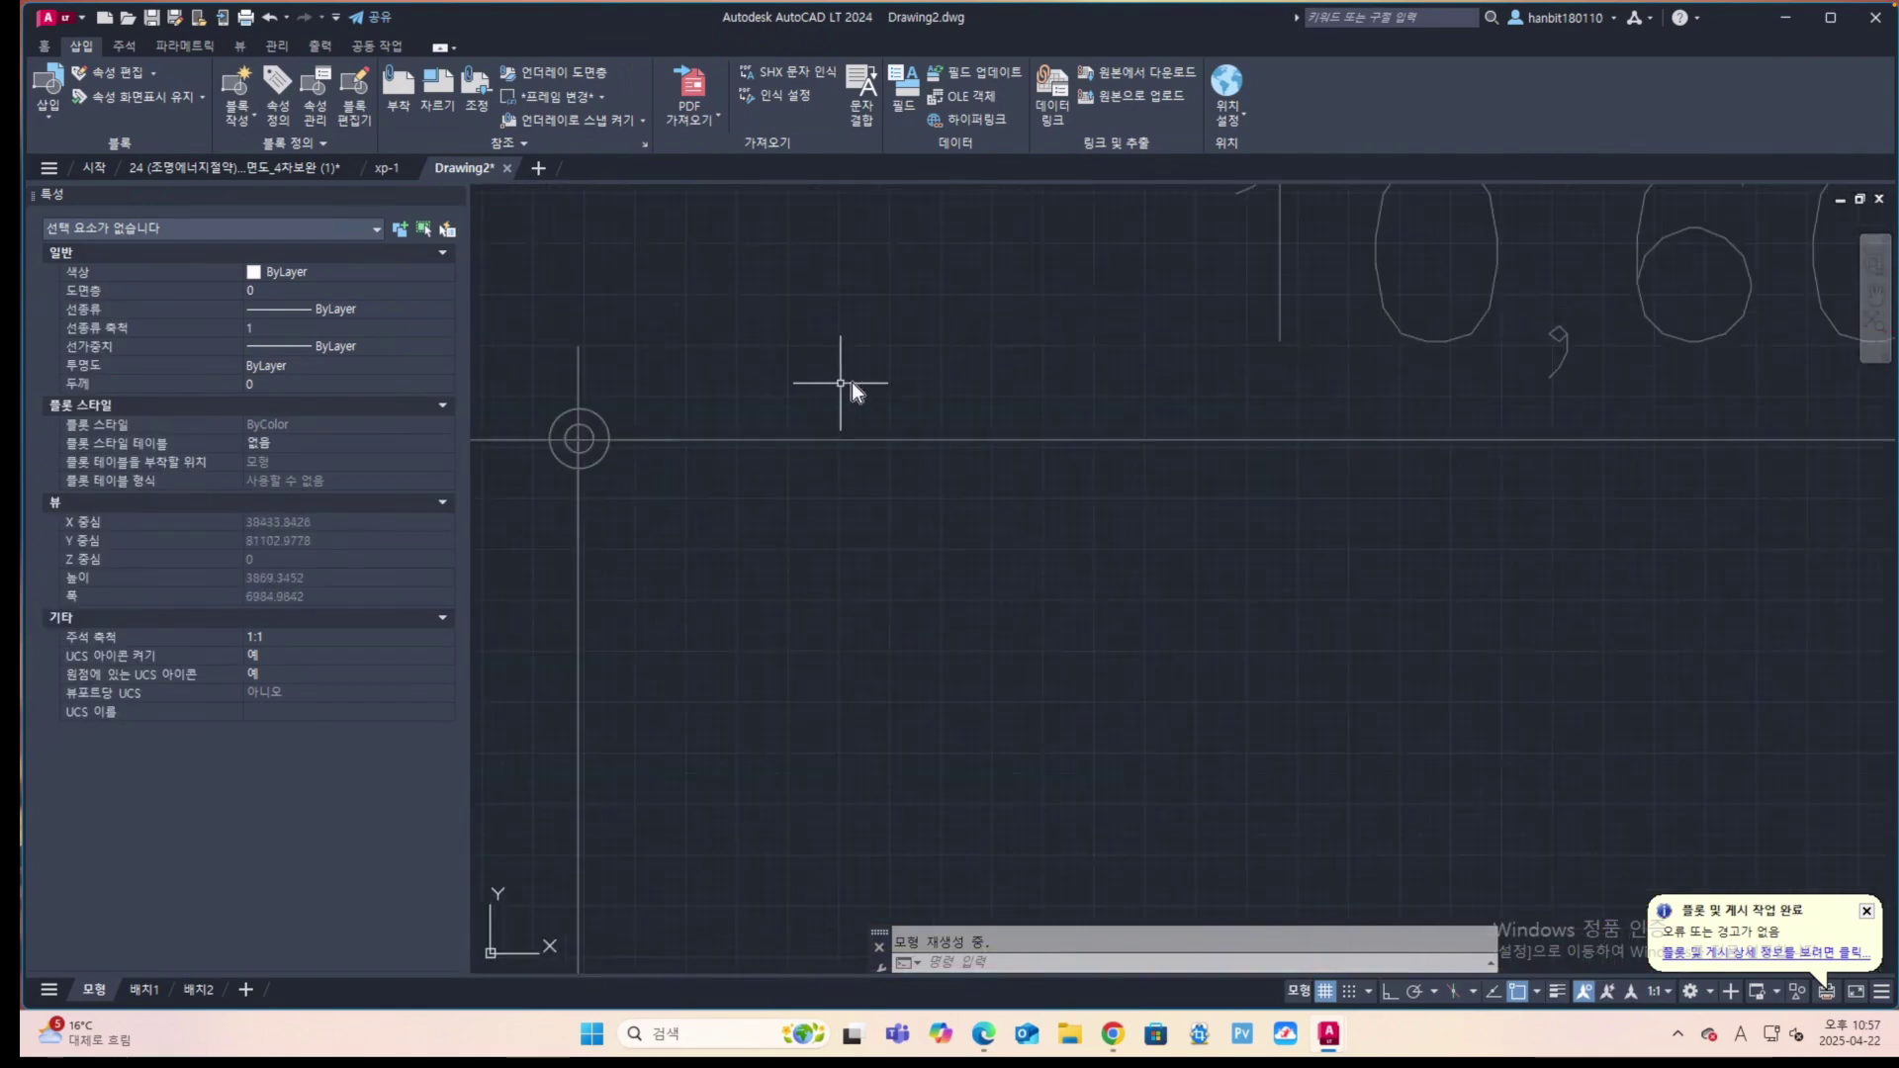
{"action": "scroll", "coordinate": [982, 378], "scroll_direction": "down", "scroll_amount": 2}
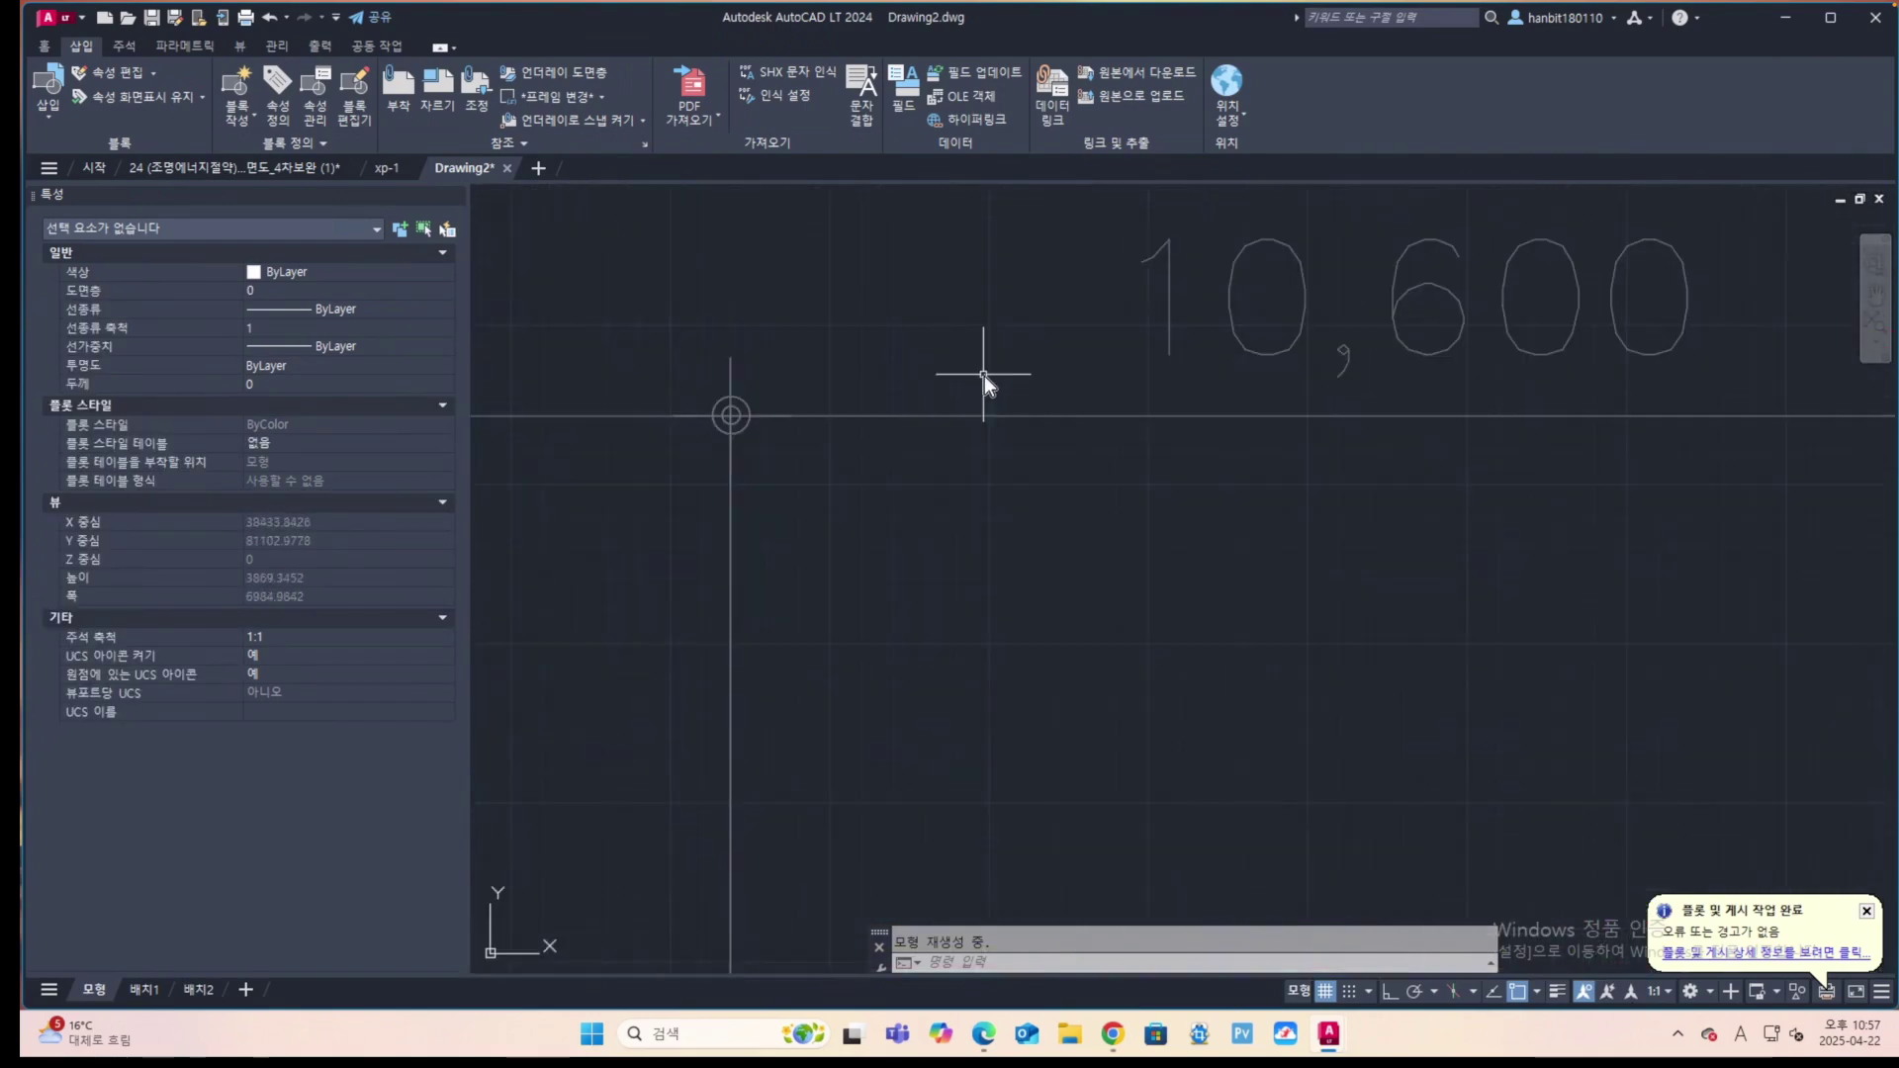
{"action": "left_click", "coordinate": [745, 408]}
{"action": "key", "text": "Delete"}
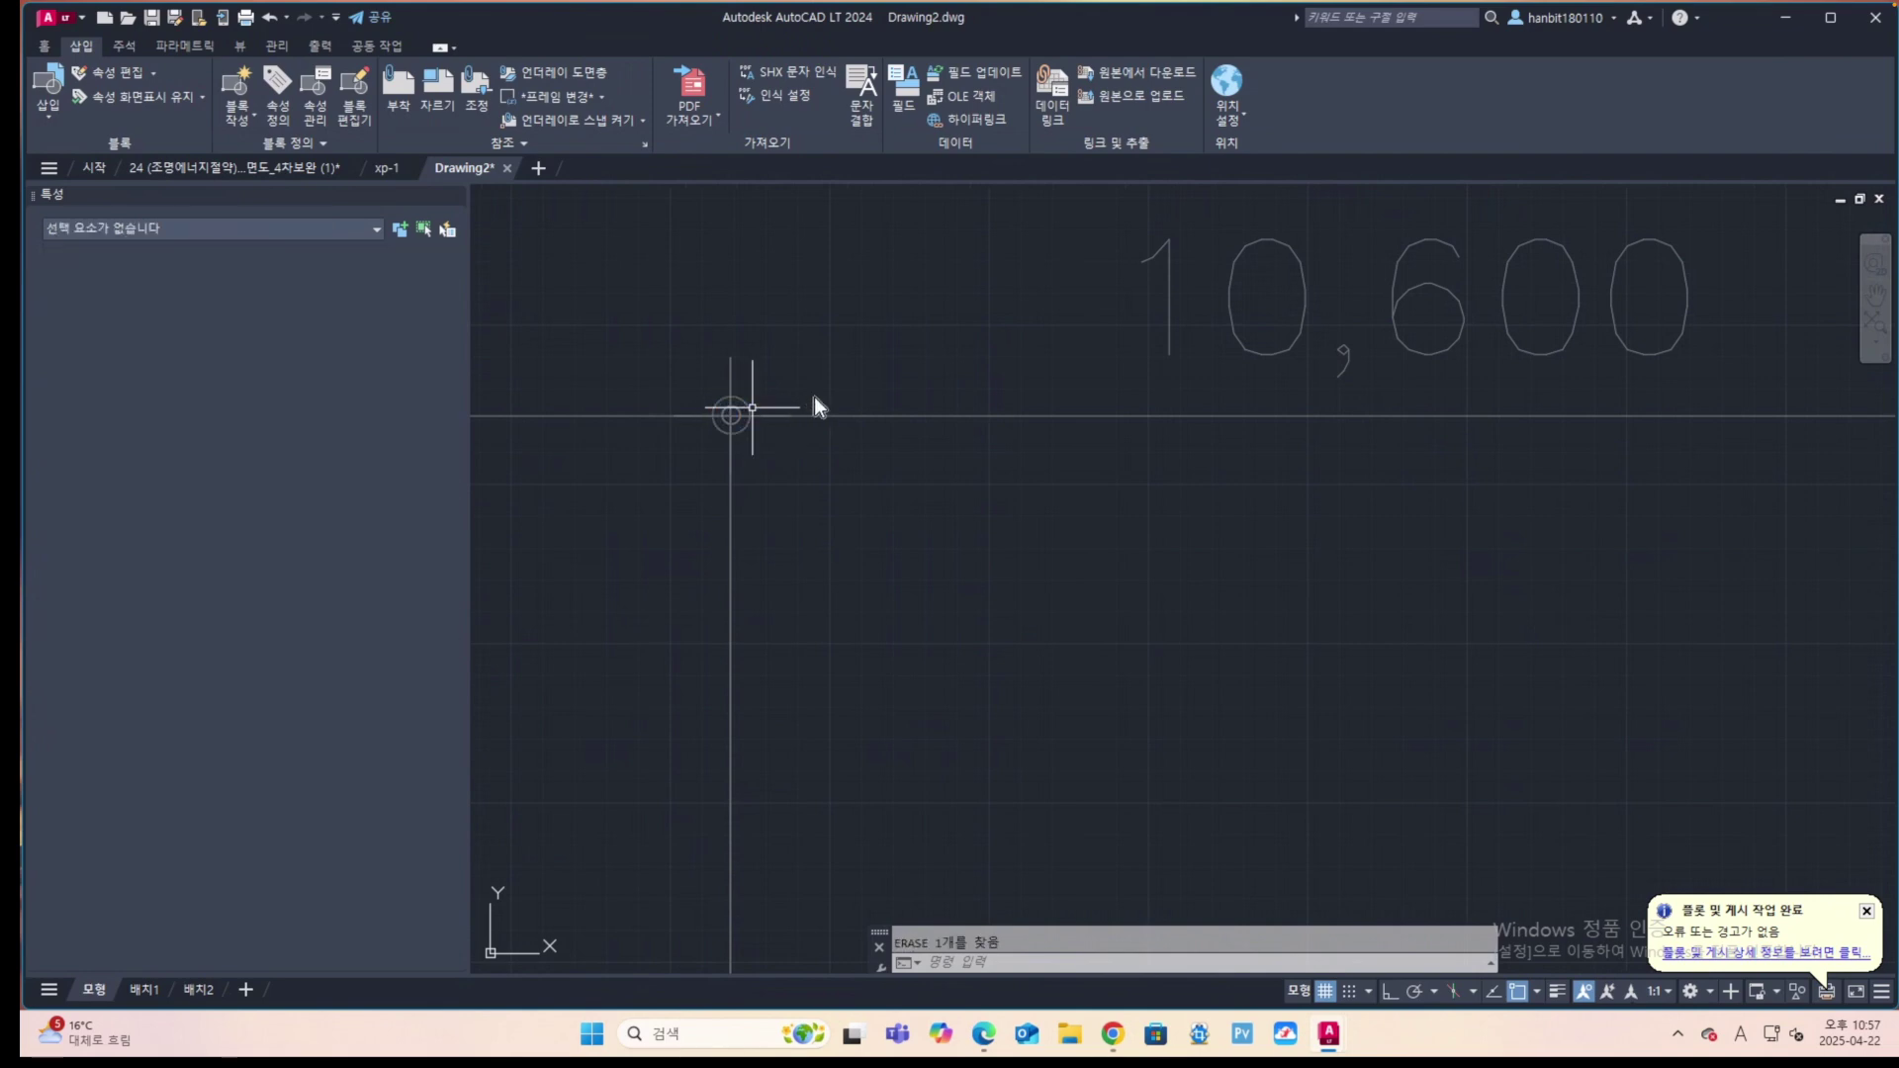
{"action": "scroll", "coordinate": [851, 382], "scroll_direction": "down", "scroll_amount": 1}
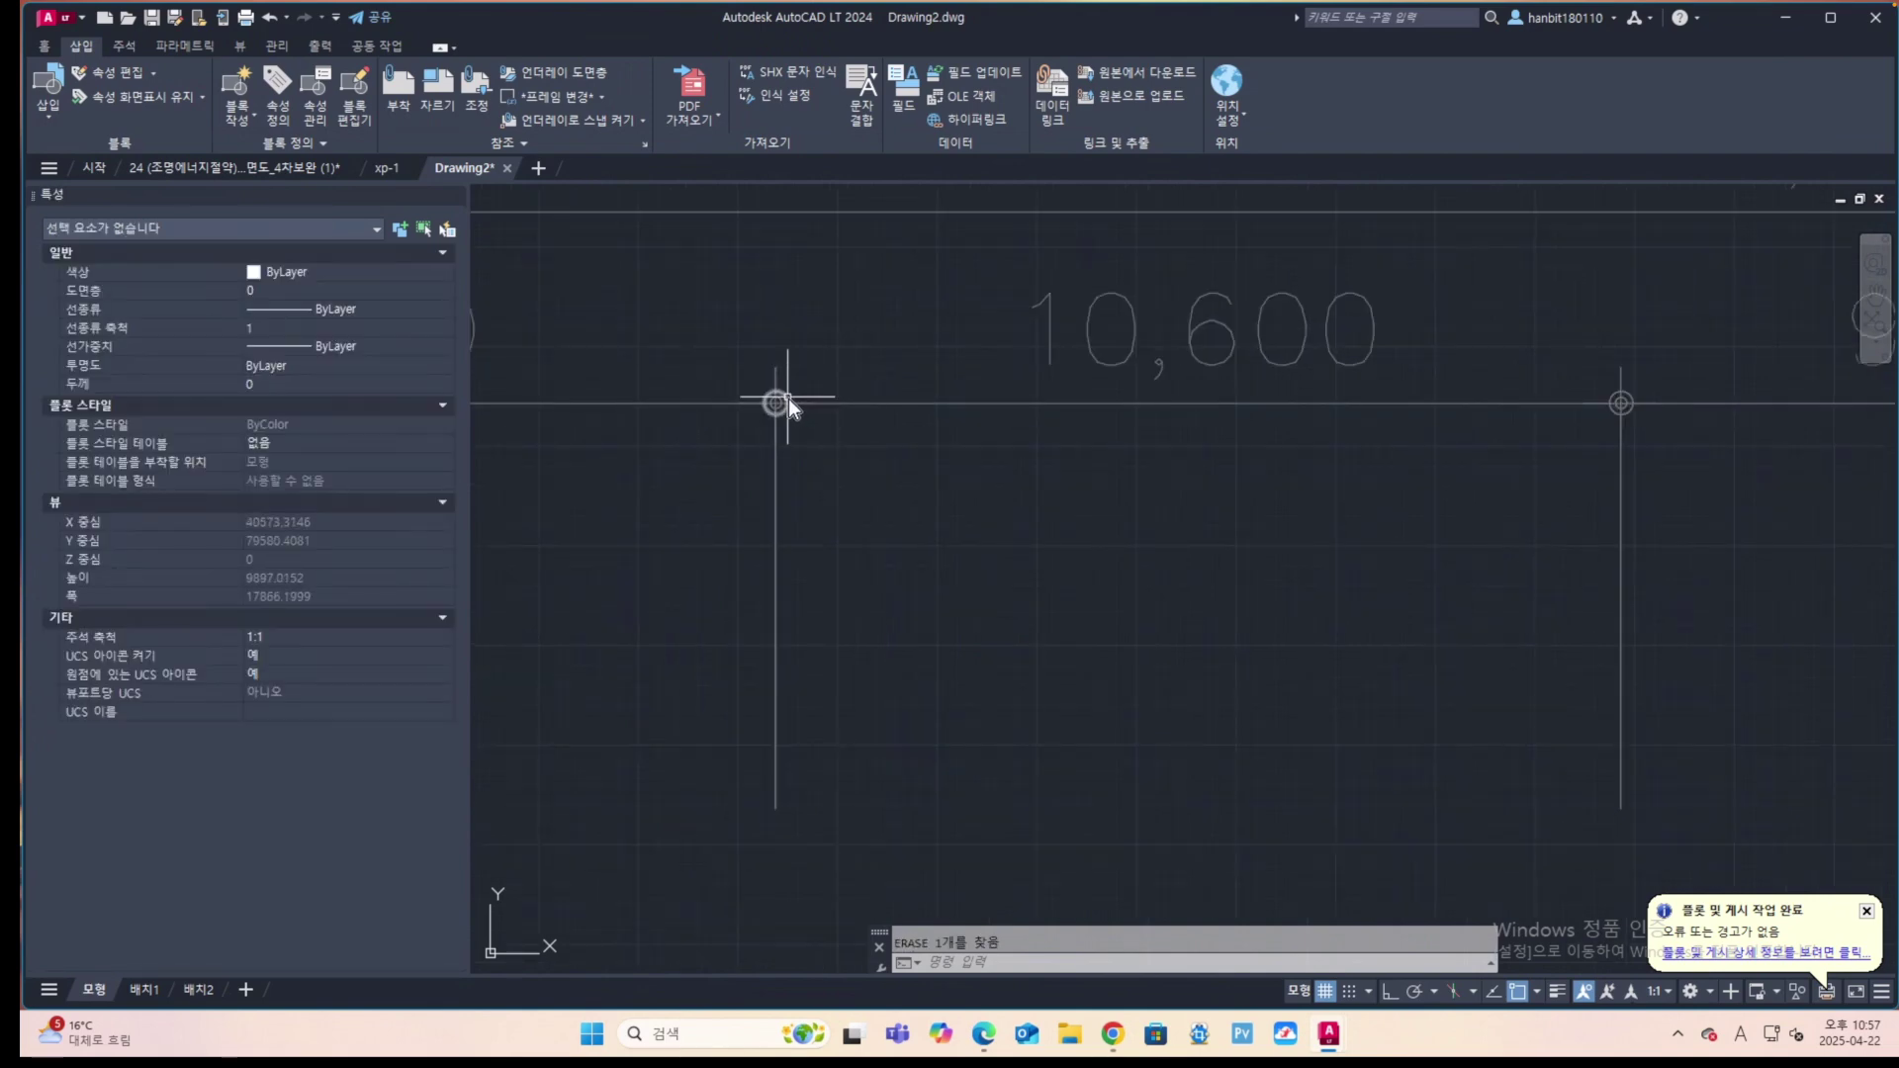
{"action": "left_click", "coordinate": [787, 399]}
{"action": "type", "text": "E"}
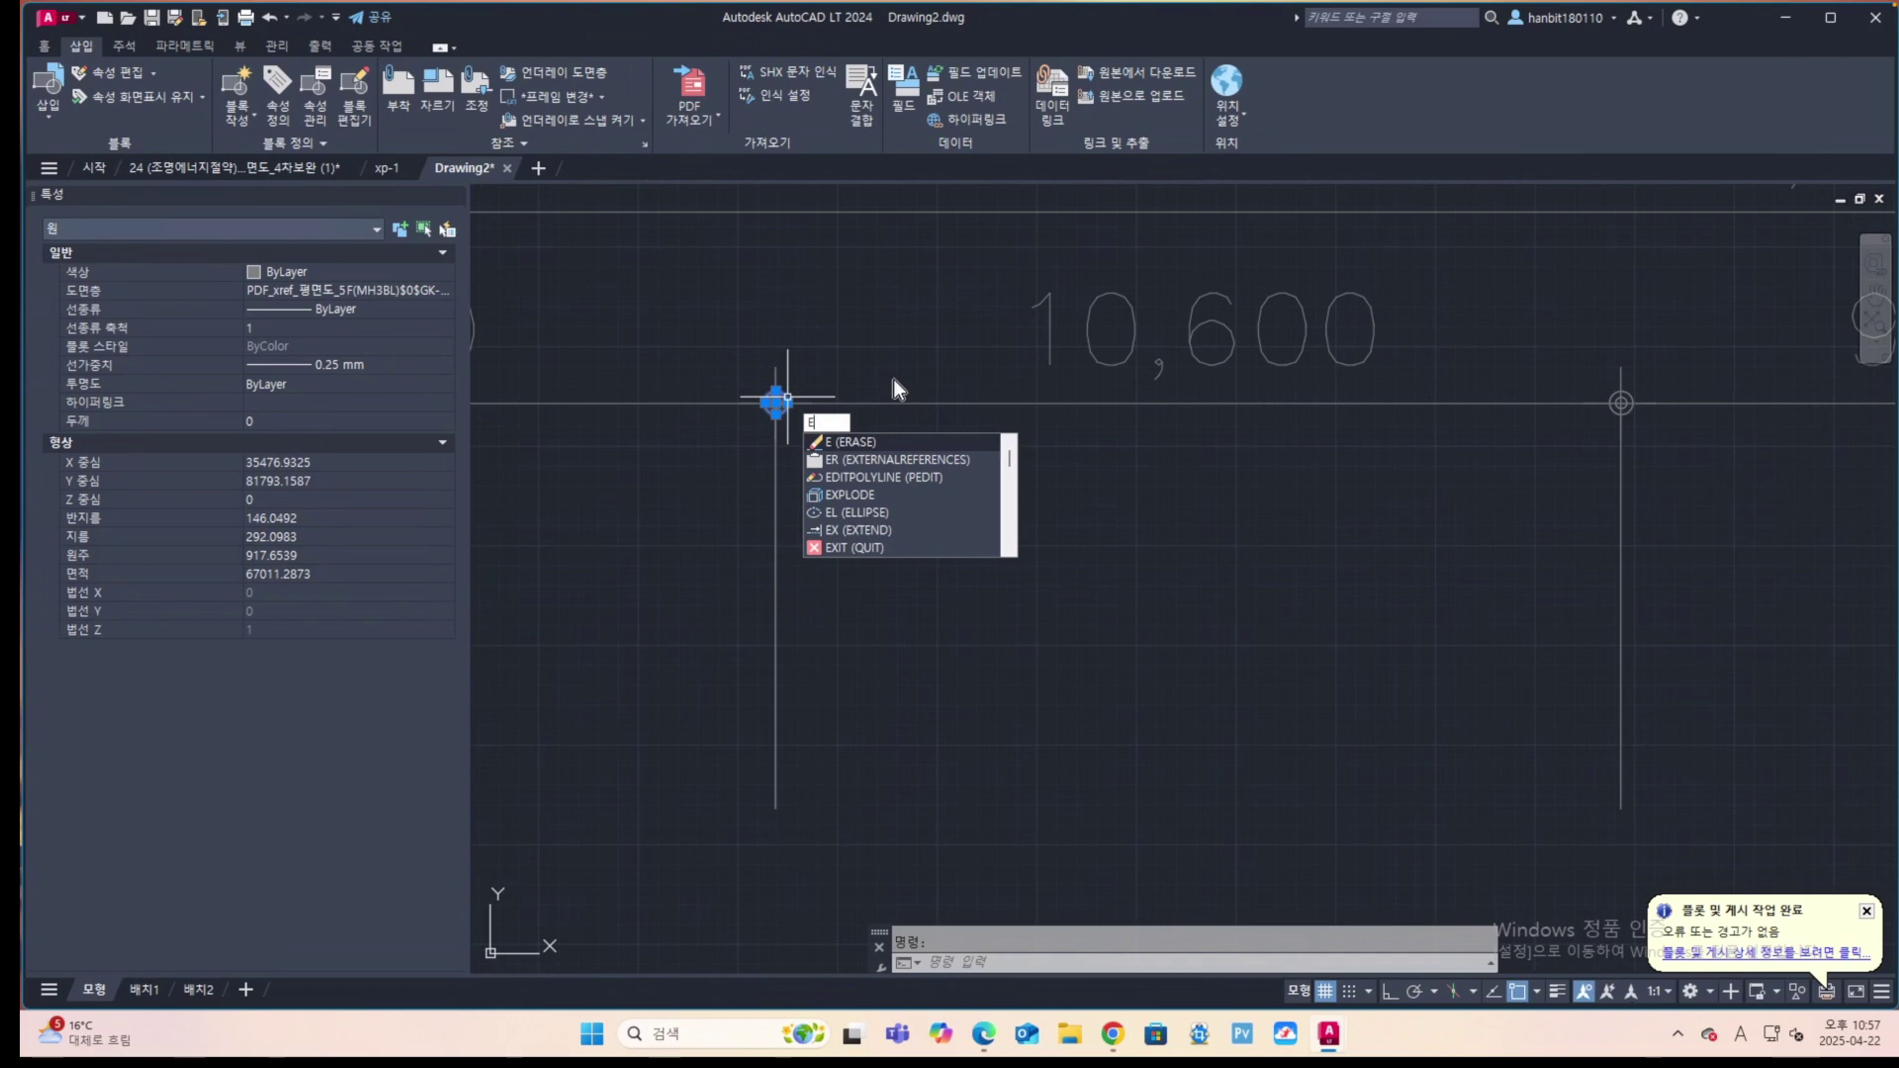
{"action": "key", "text": "Return"}
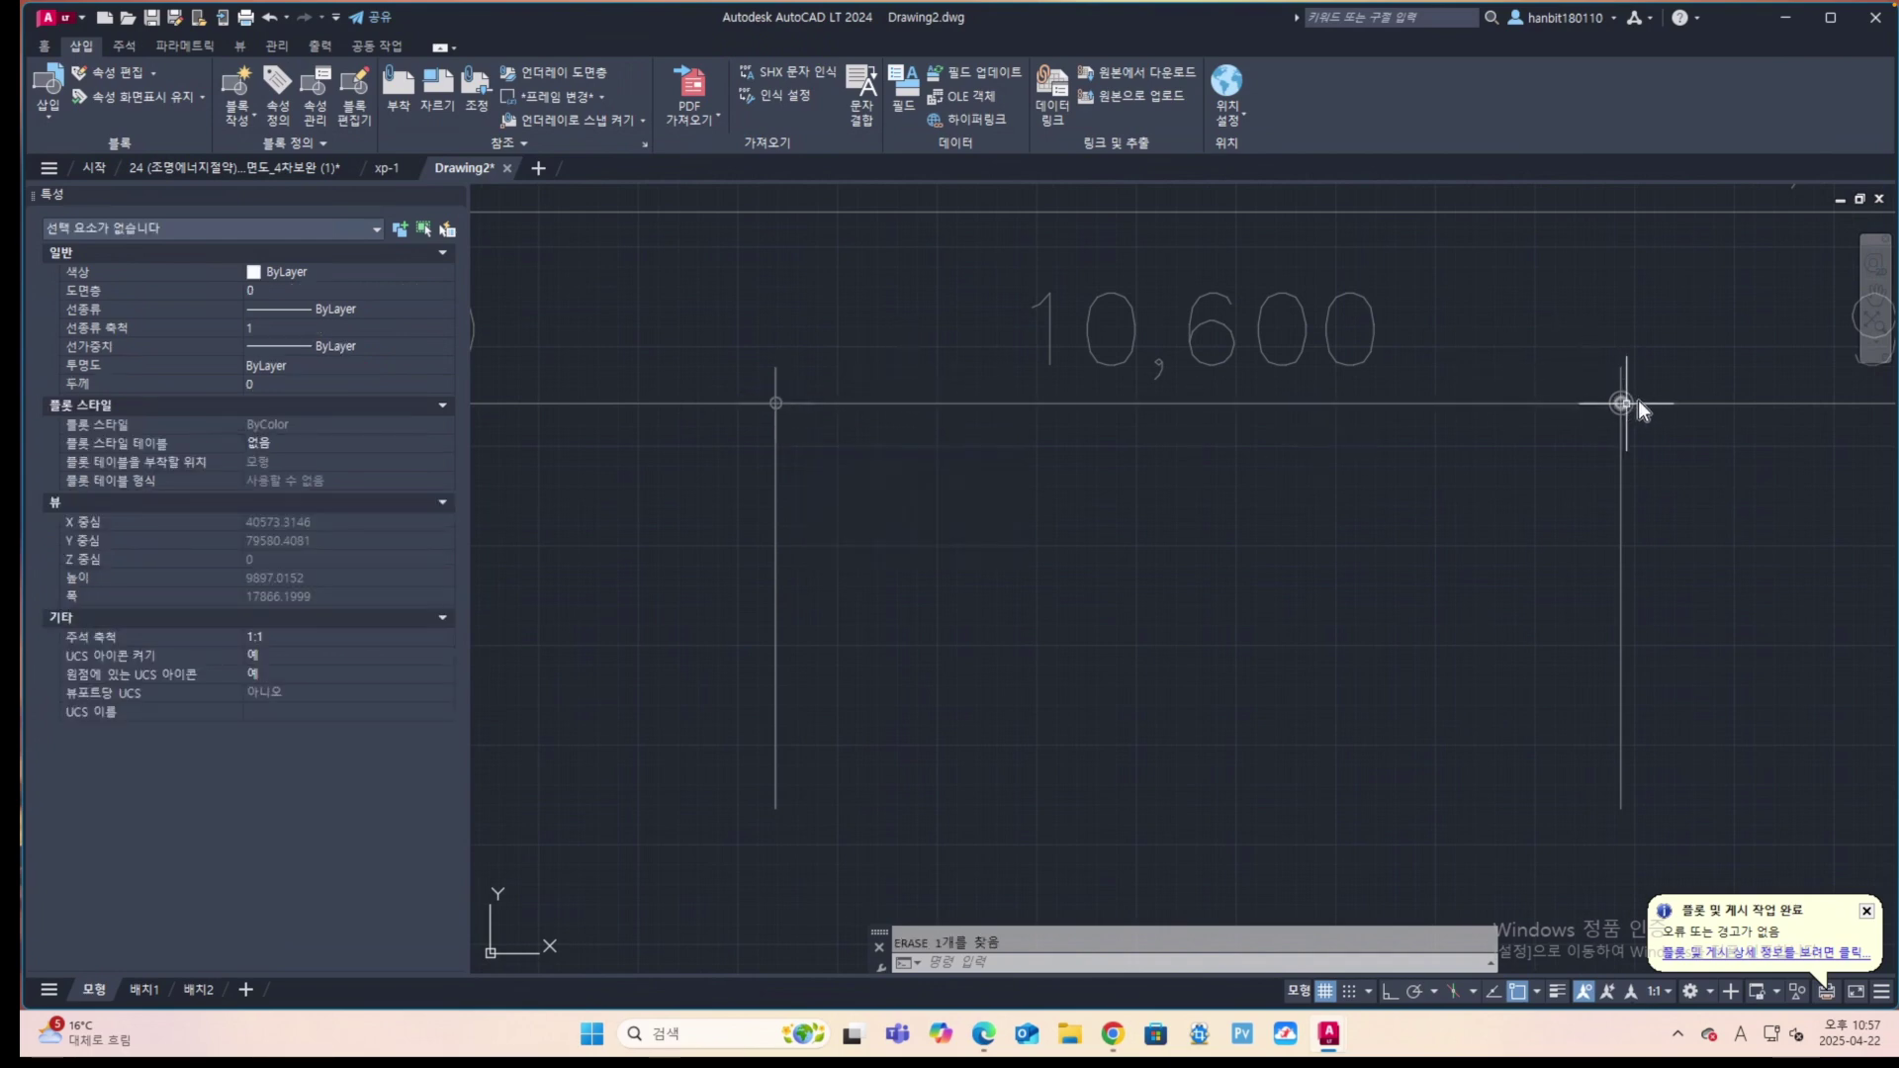
Erase all the concentric marker circles at the right end of the 10,600 dimension line.
{"action": "left_click", "coordinate": [1632, 395]}
{"action": "key", "text": "Delete"}
{"action": "left_click", "coordinate": [1632, 395]}
{"action": "key", "text": "Delete"}
{"action": "left_click", "coordinate": [1631, 395]}
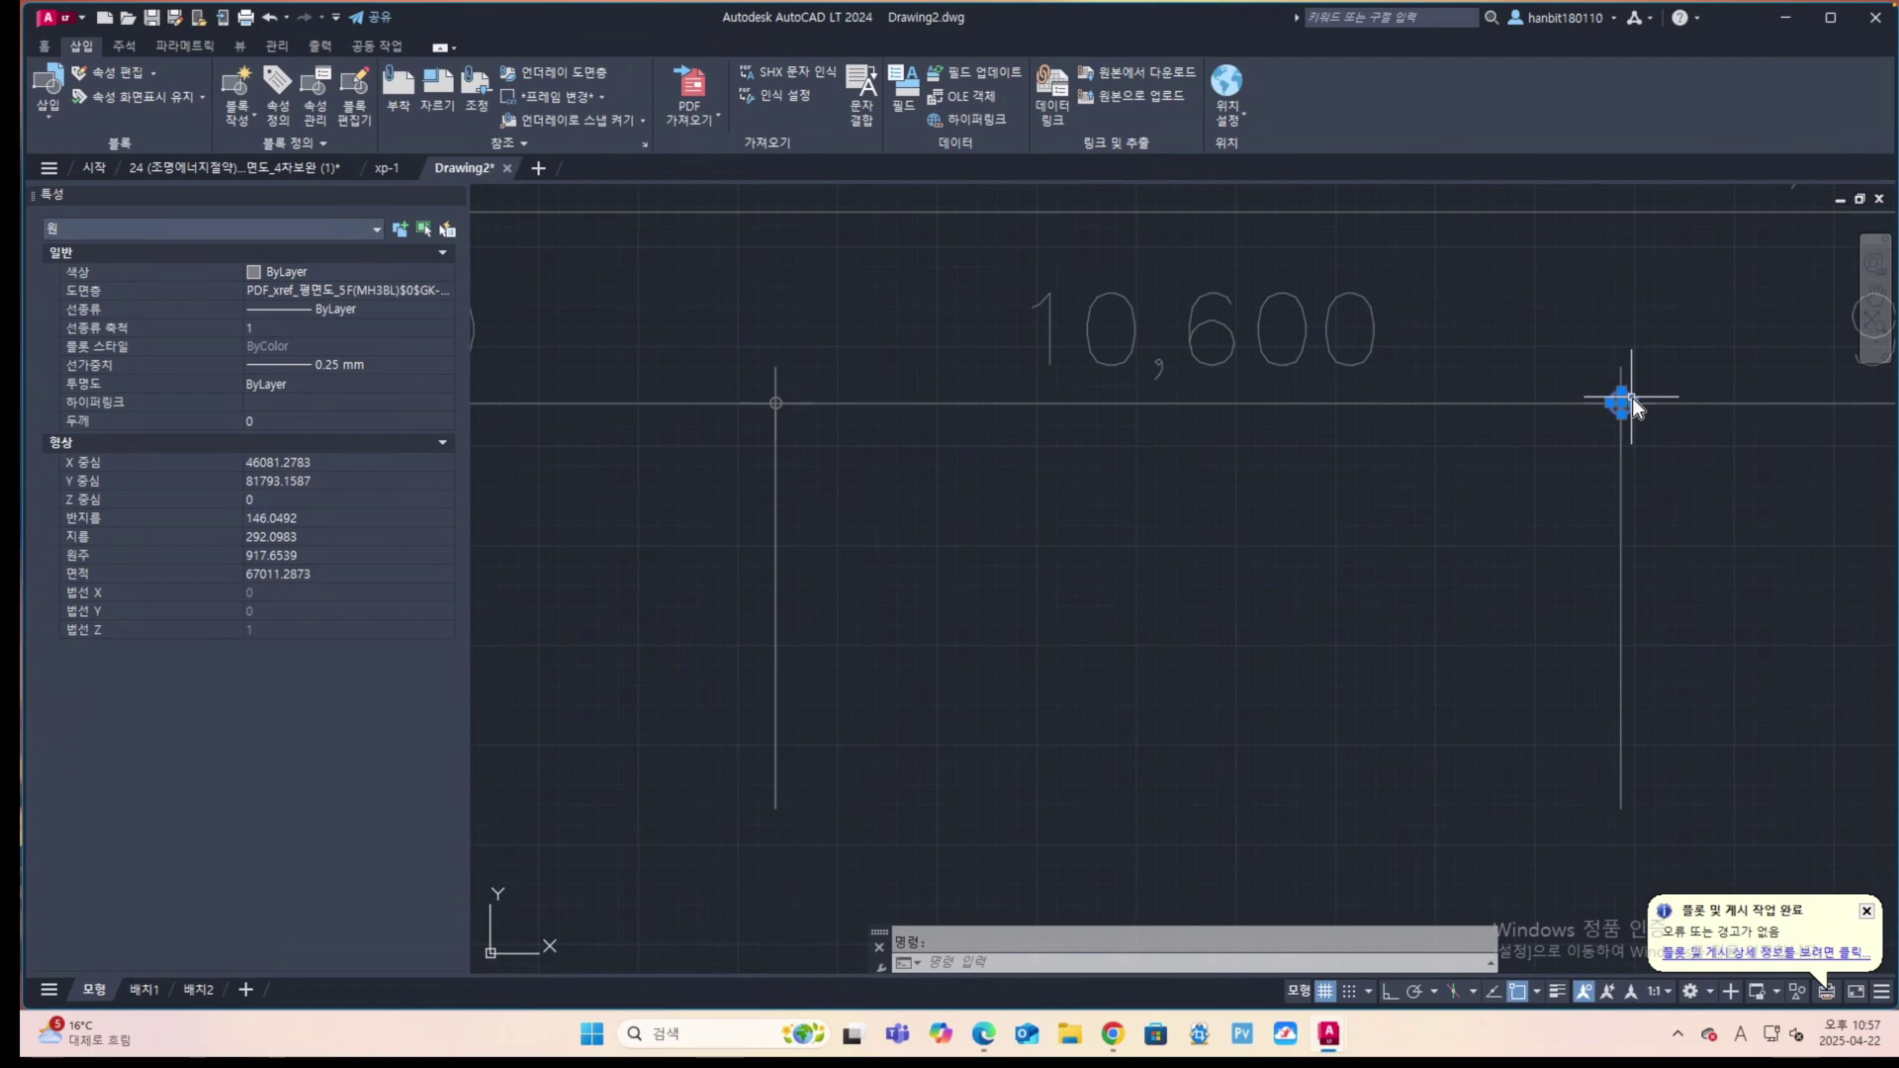
{"action": "key", "text": "Delete"}
{"action": "left_click", "coordinate": [1624, 402]}
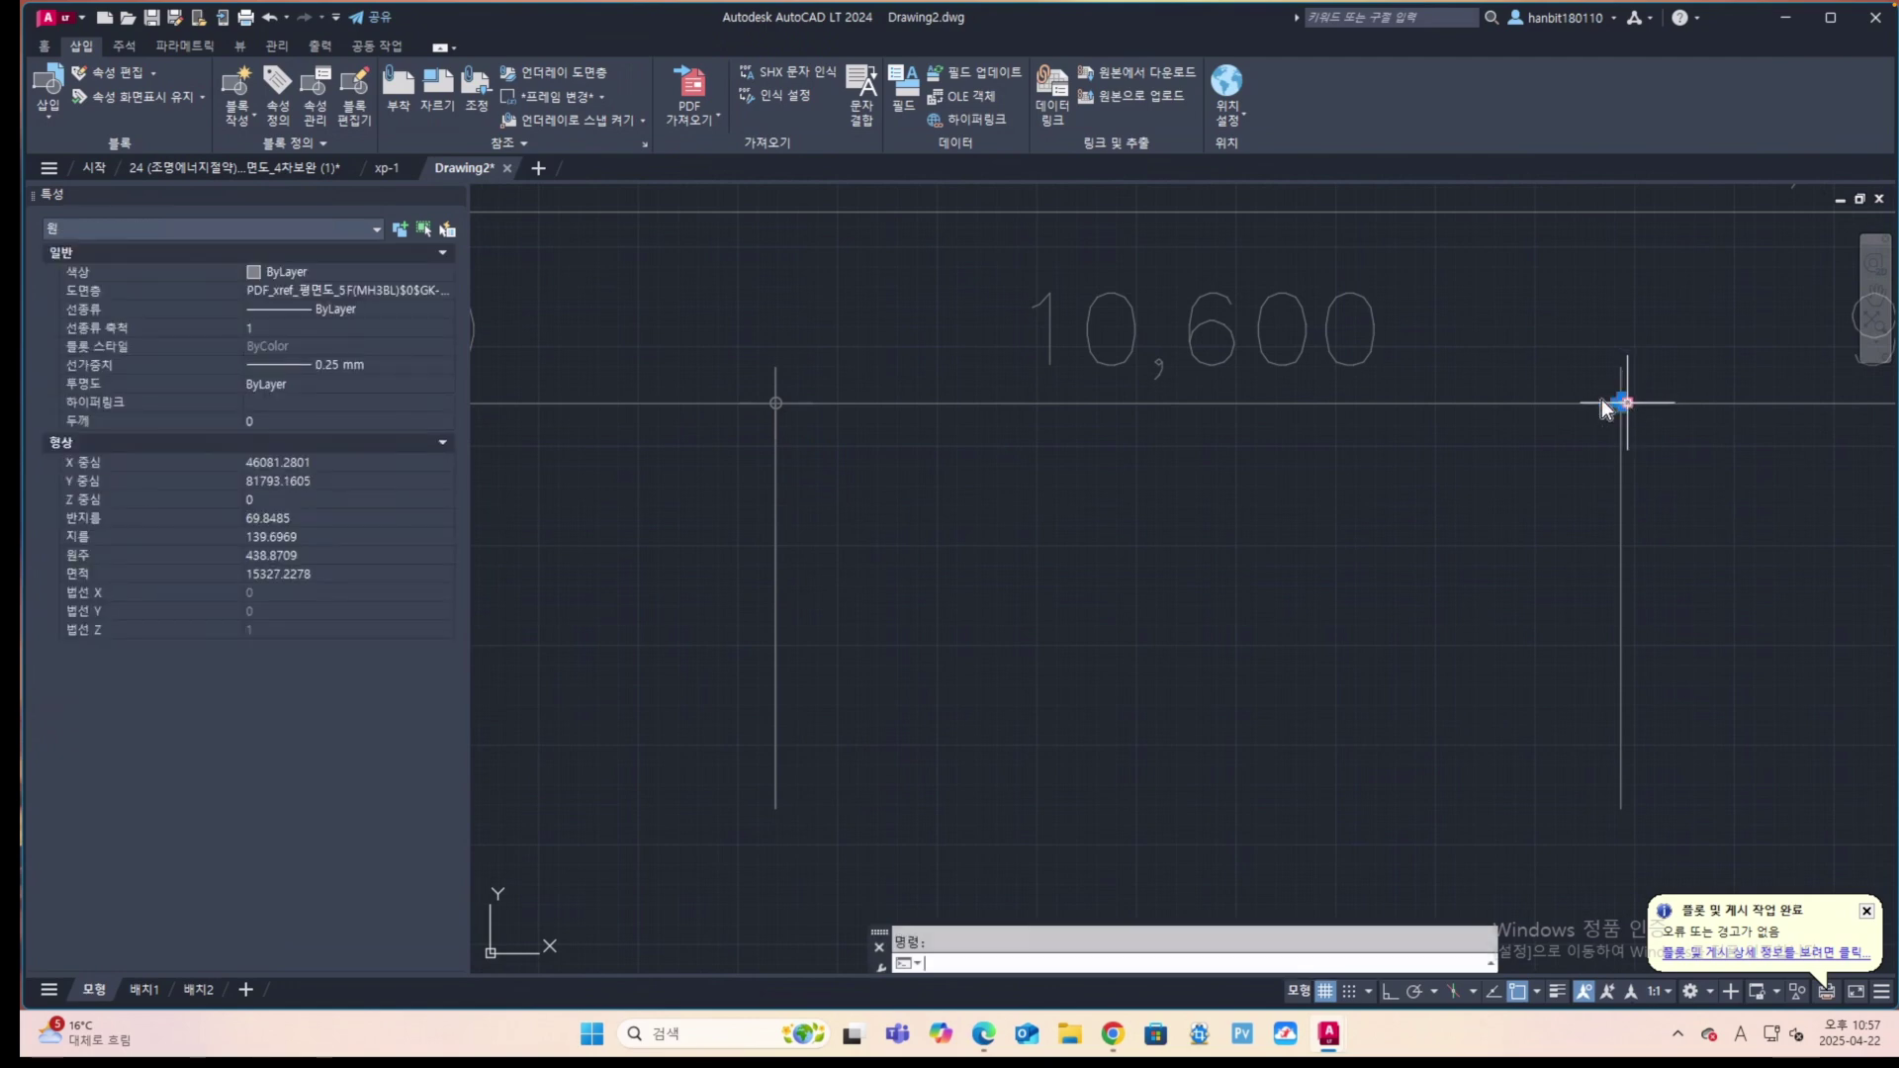
{"action": "key", "text": "Delete"}
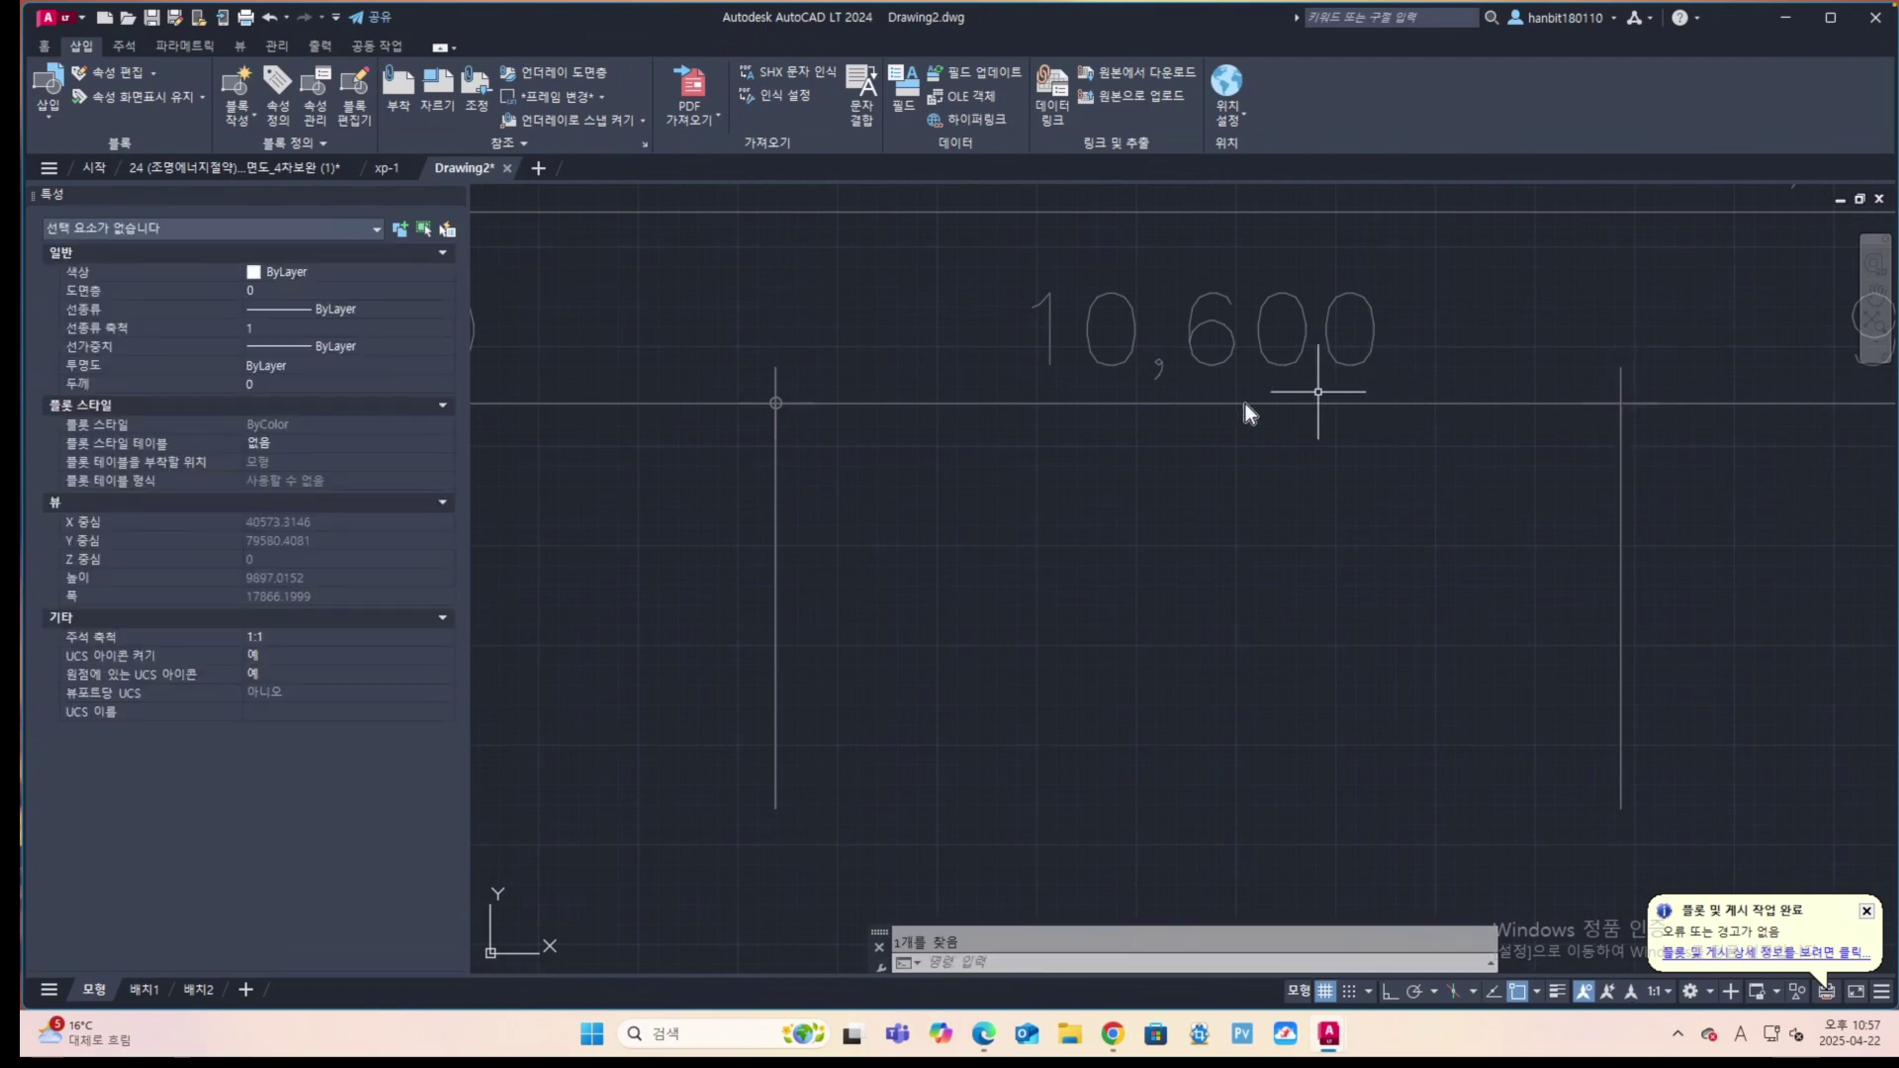
Erase the remaining inner marker circles at the left end of the 10,600 dimension line.
{"action": "left_click", "coordinate": [782, 408]}
{"action": "key", "text": "Delete"}
{"action": "left_click", "coordinate": [779, 402]}
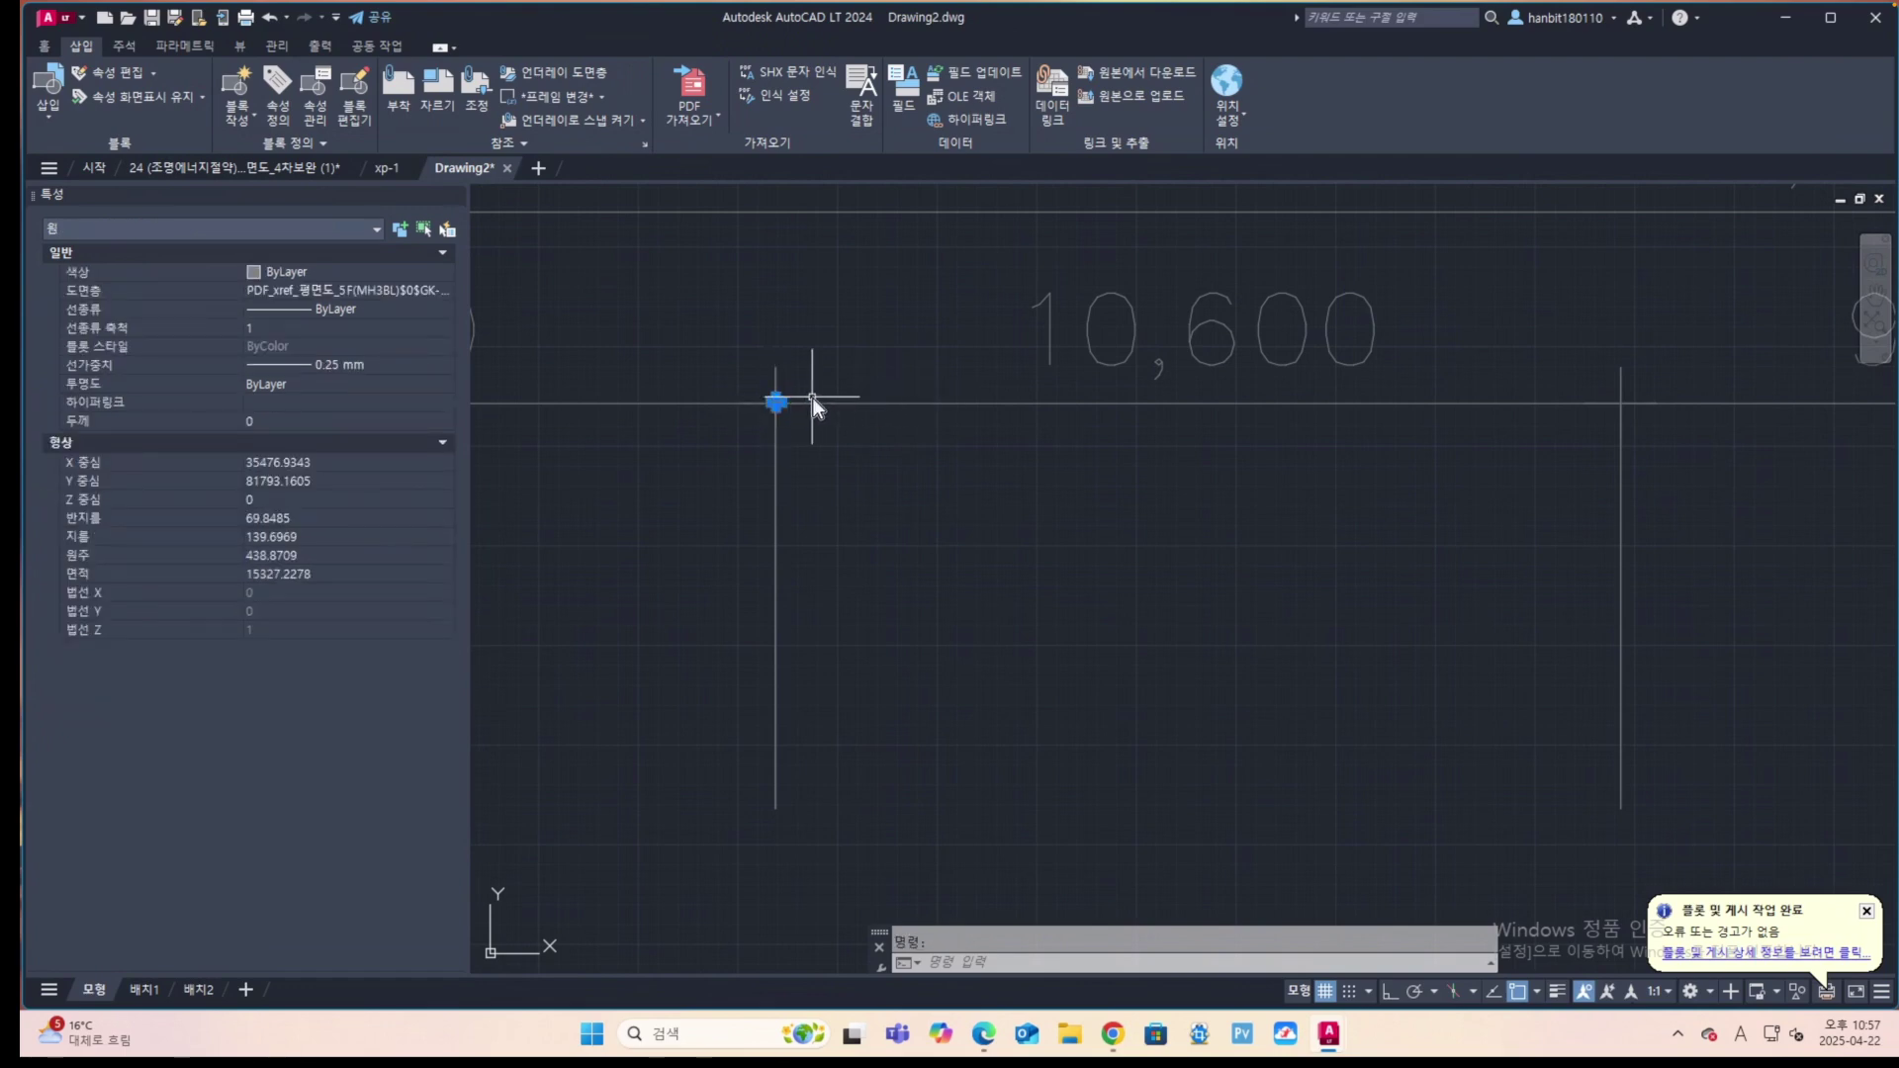
{"action": "key", "text": "Delete"}
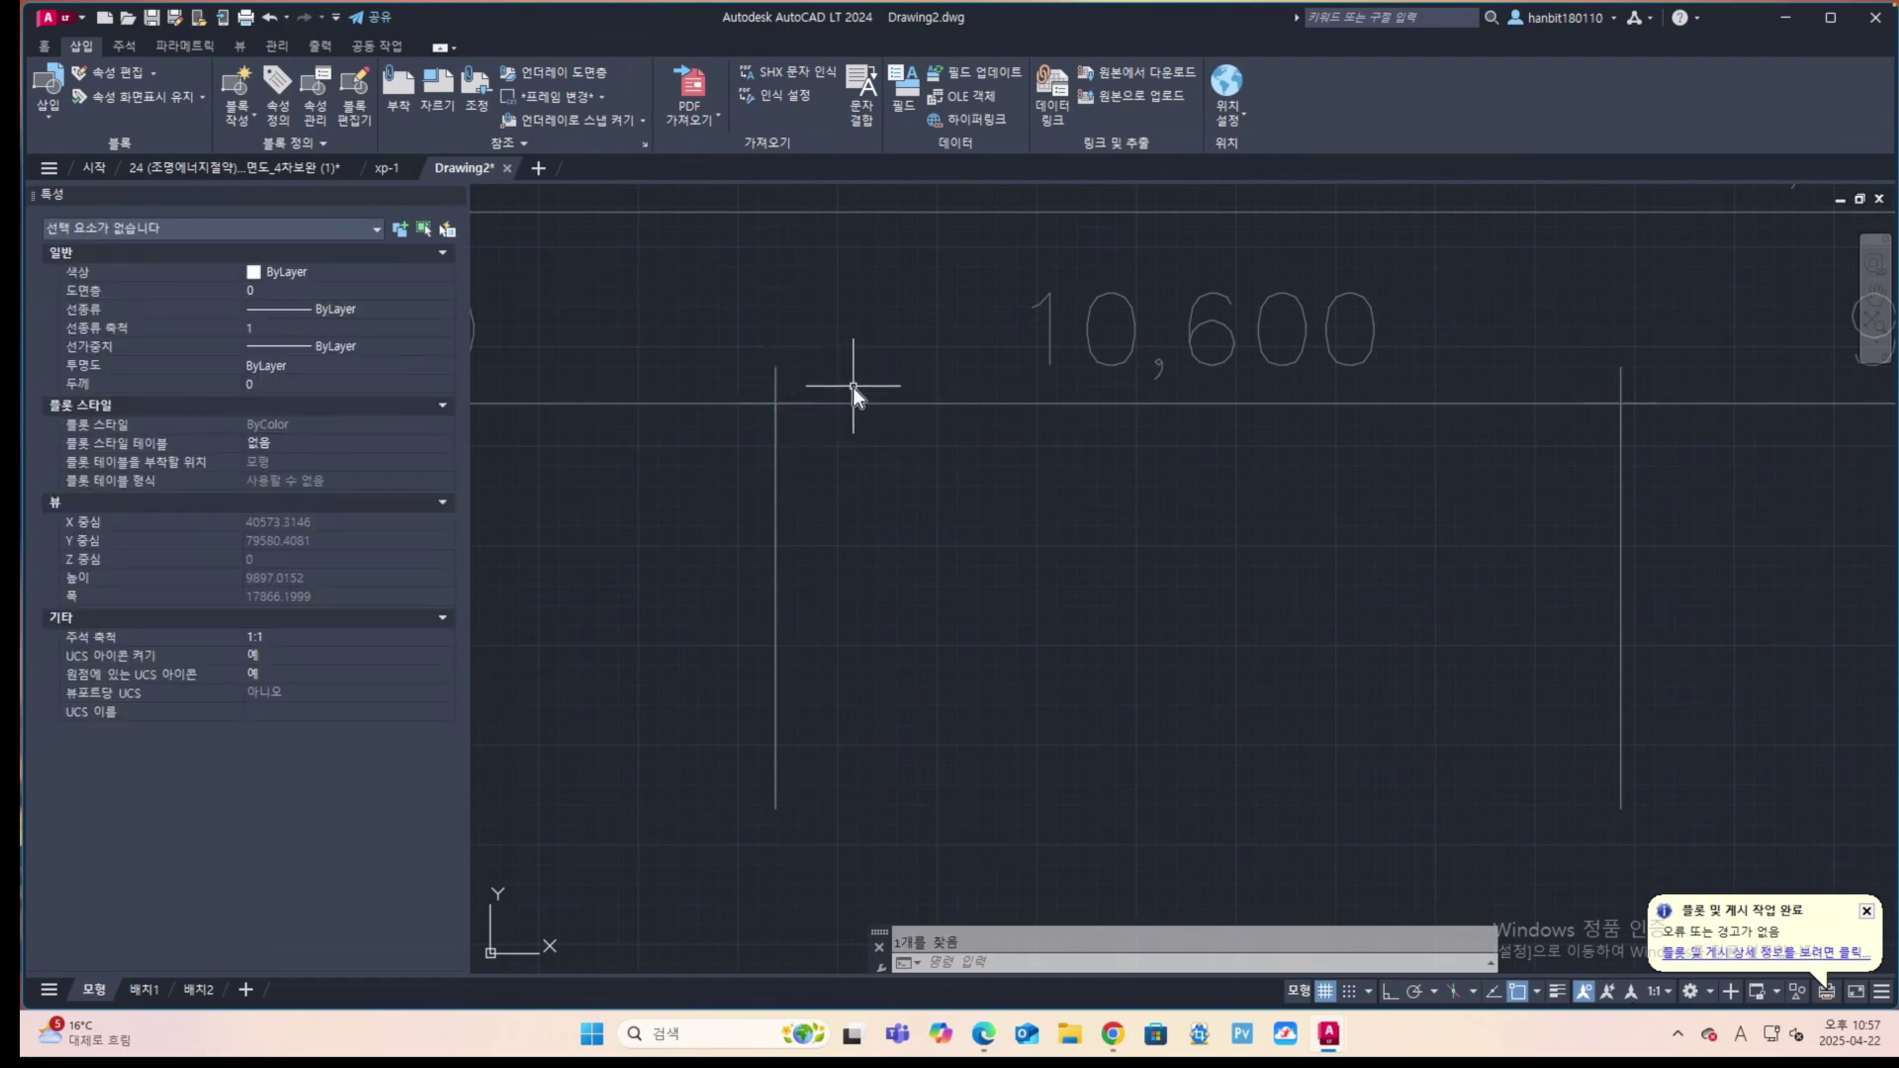
Scale the whole imported sheet by reference from the 10,600 dimension's left end, using its two ends as reference length and 10600 as new length.
{"action": "scroll", "coordinate": [923, 407], "scroll_direction": "down", "scroll_amount": 8}
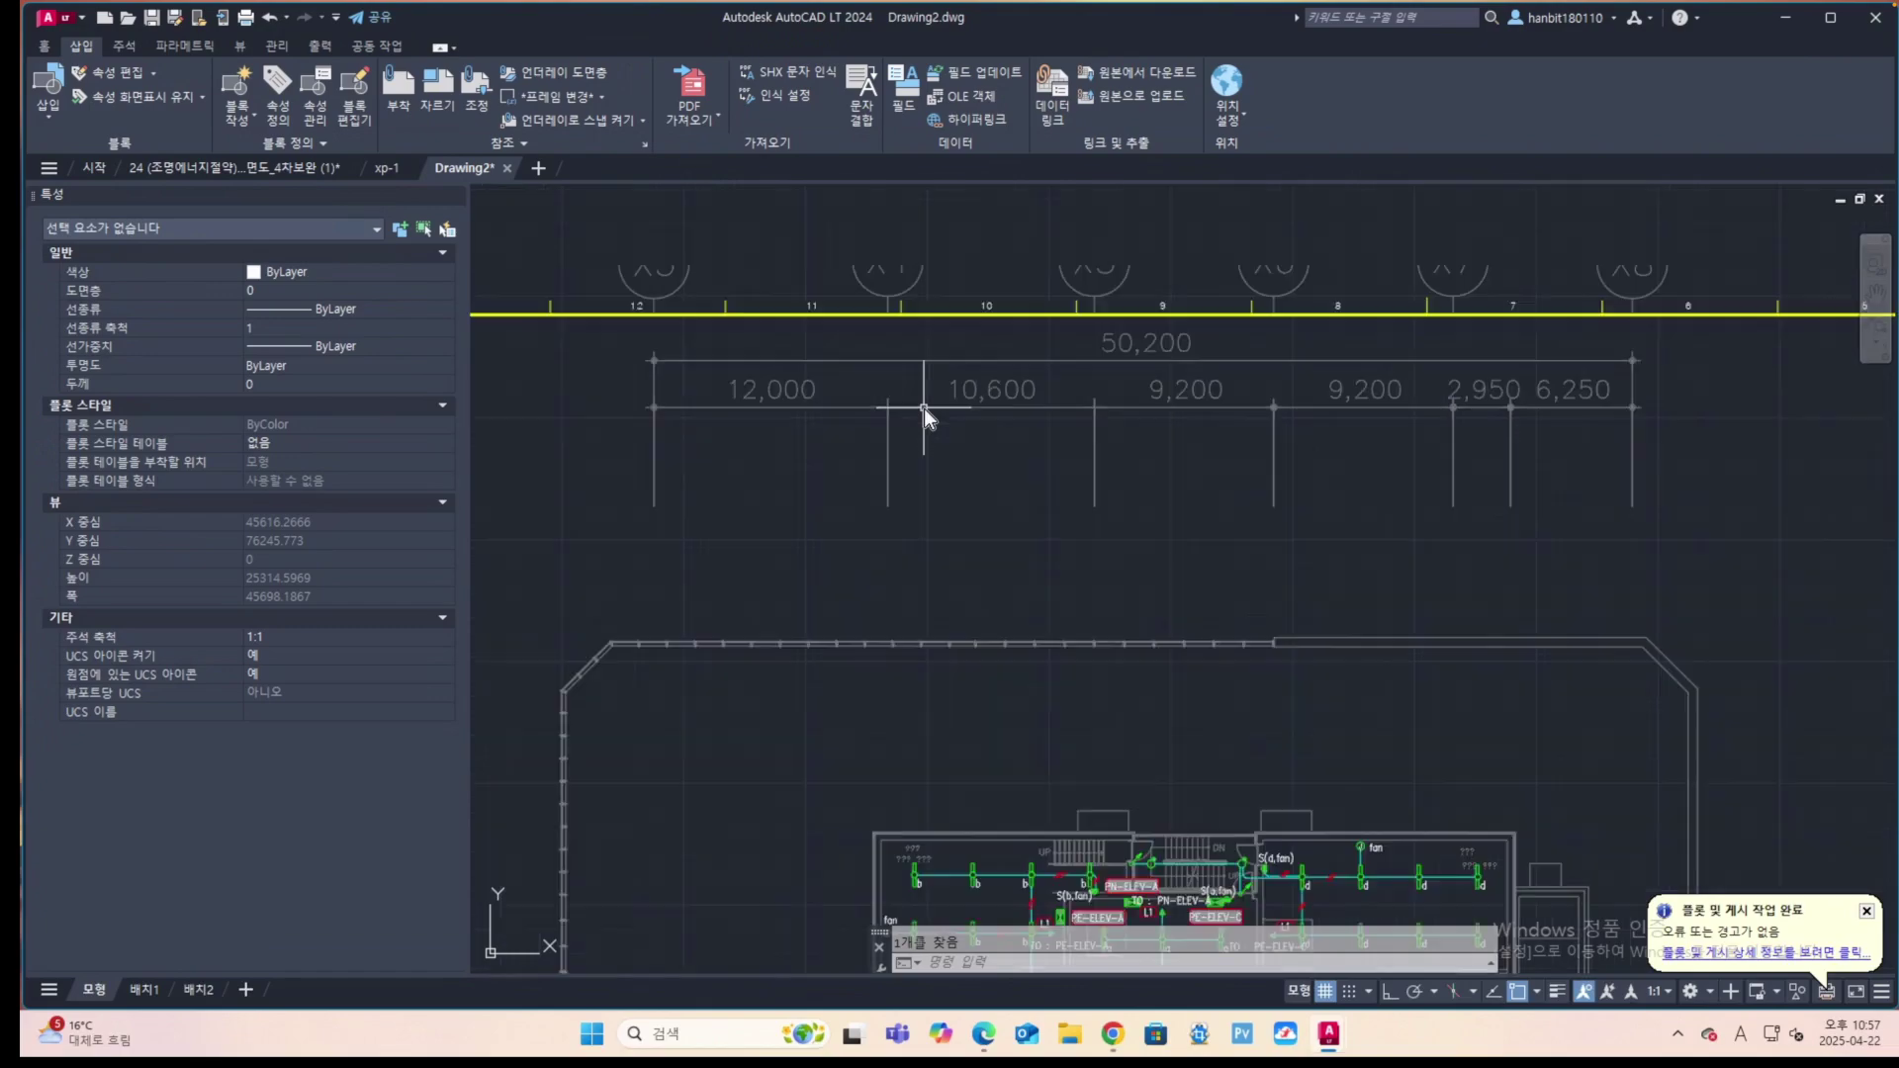
{"action": "scroll", "coordinate": [962, 374], "scroll_direction": "down", "scroll_amount": 5}
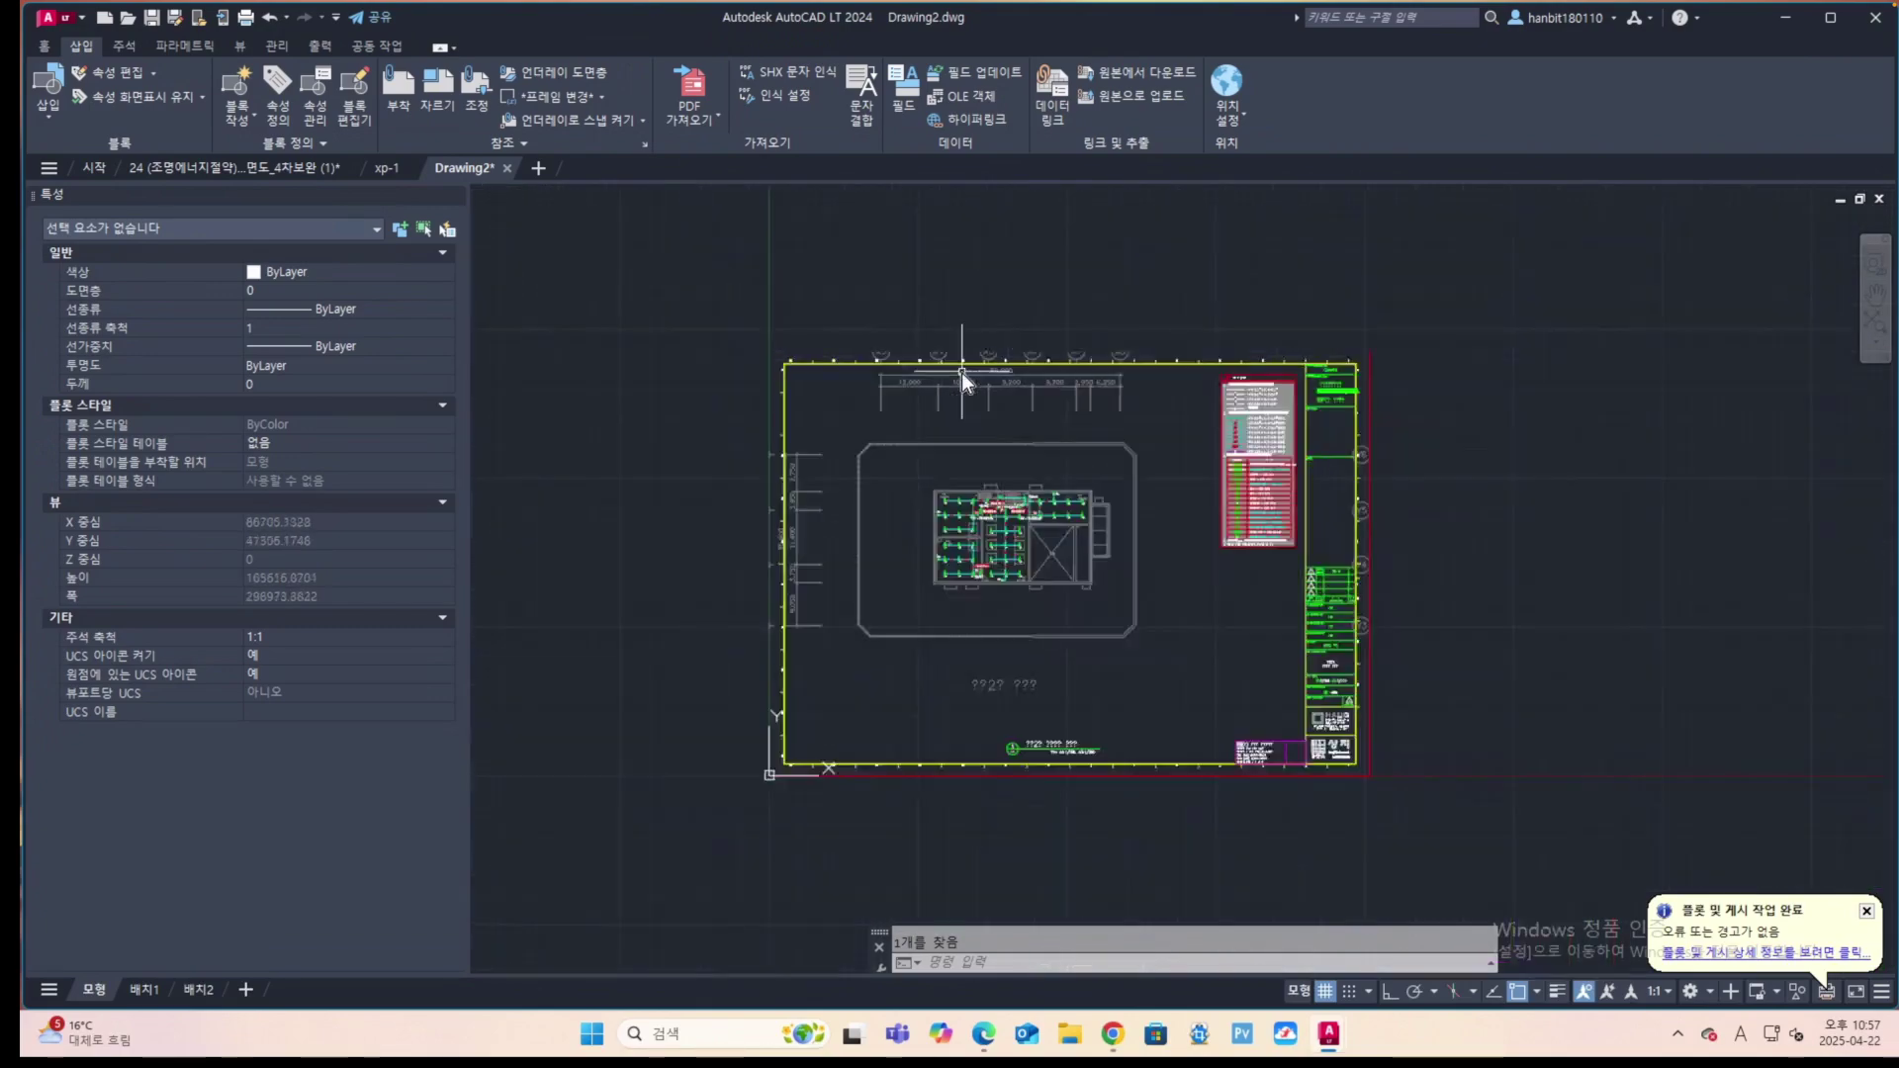
{"action": "left_click", "coordinate": [714, 308]}
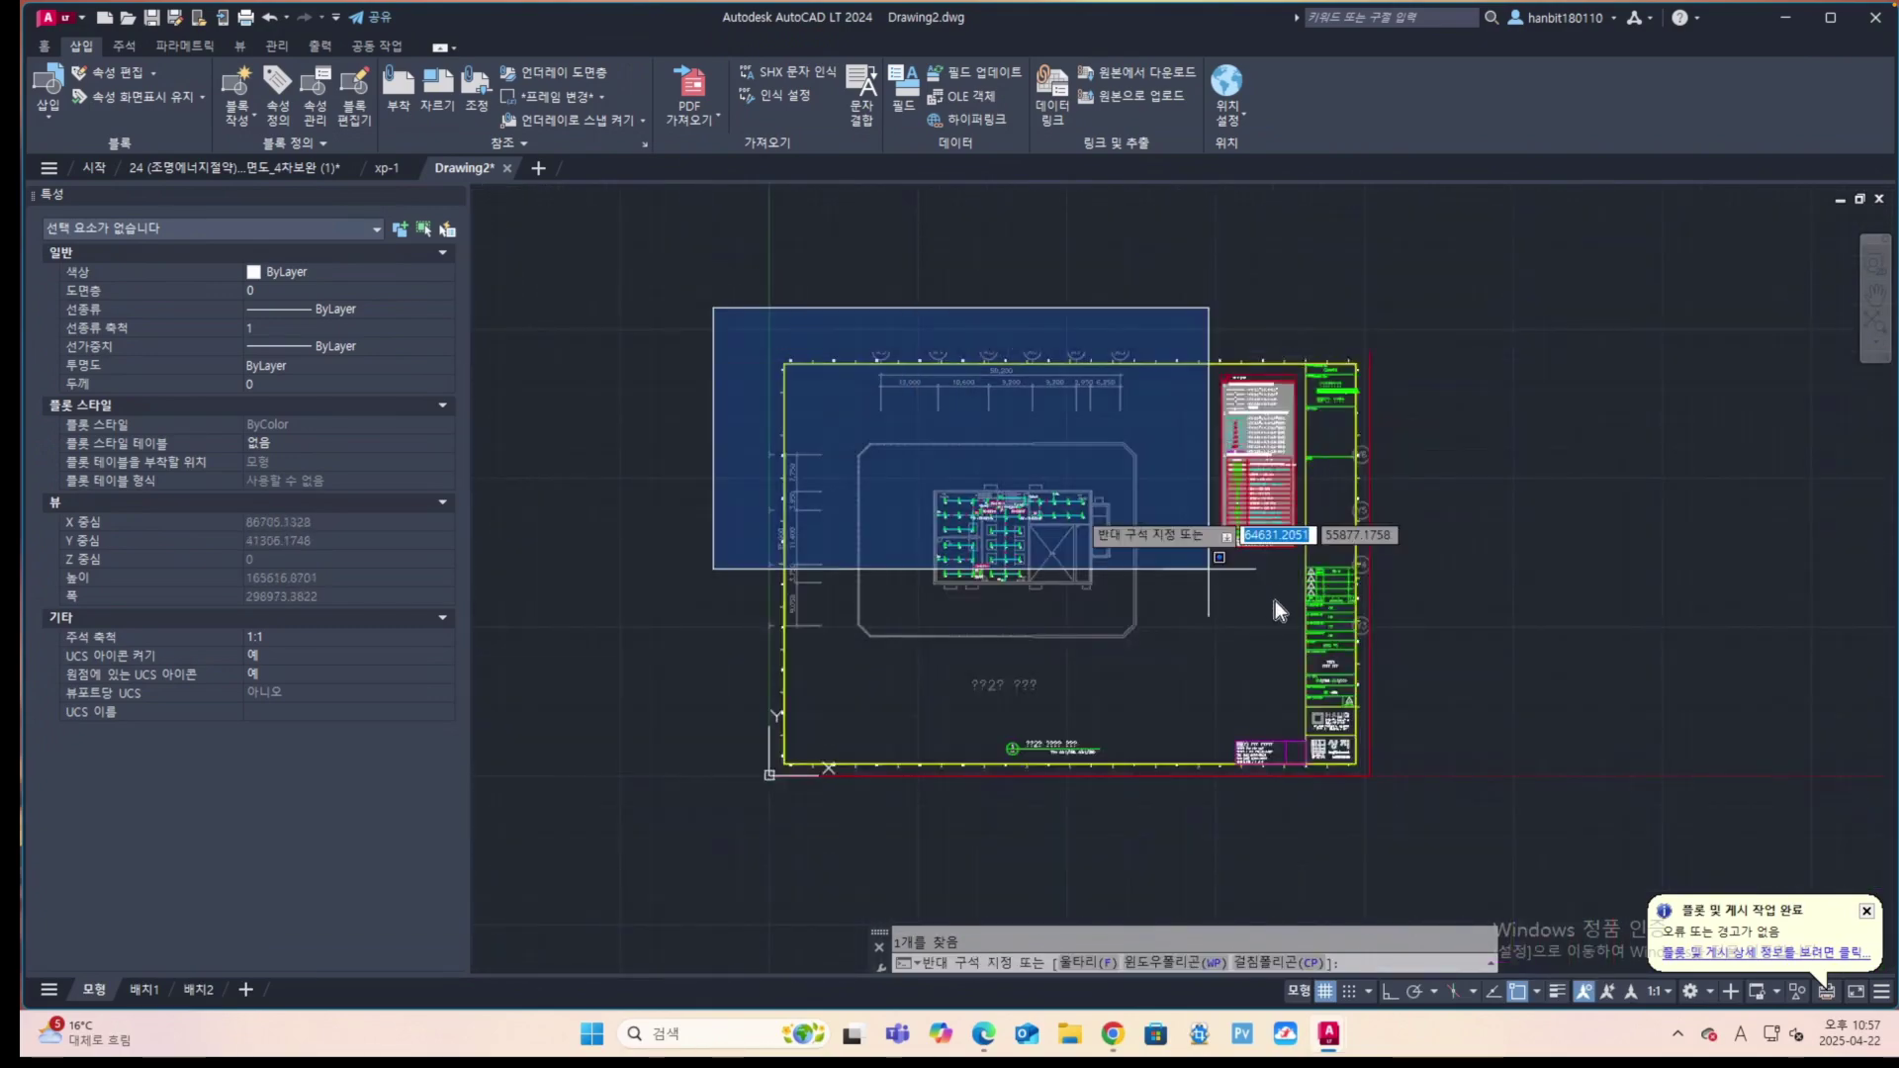
{"action": "left_click", "coordinate": [1438, 825]}
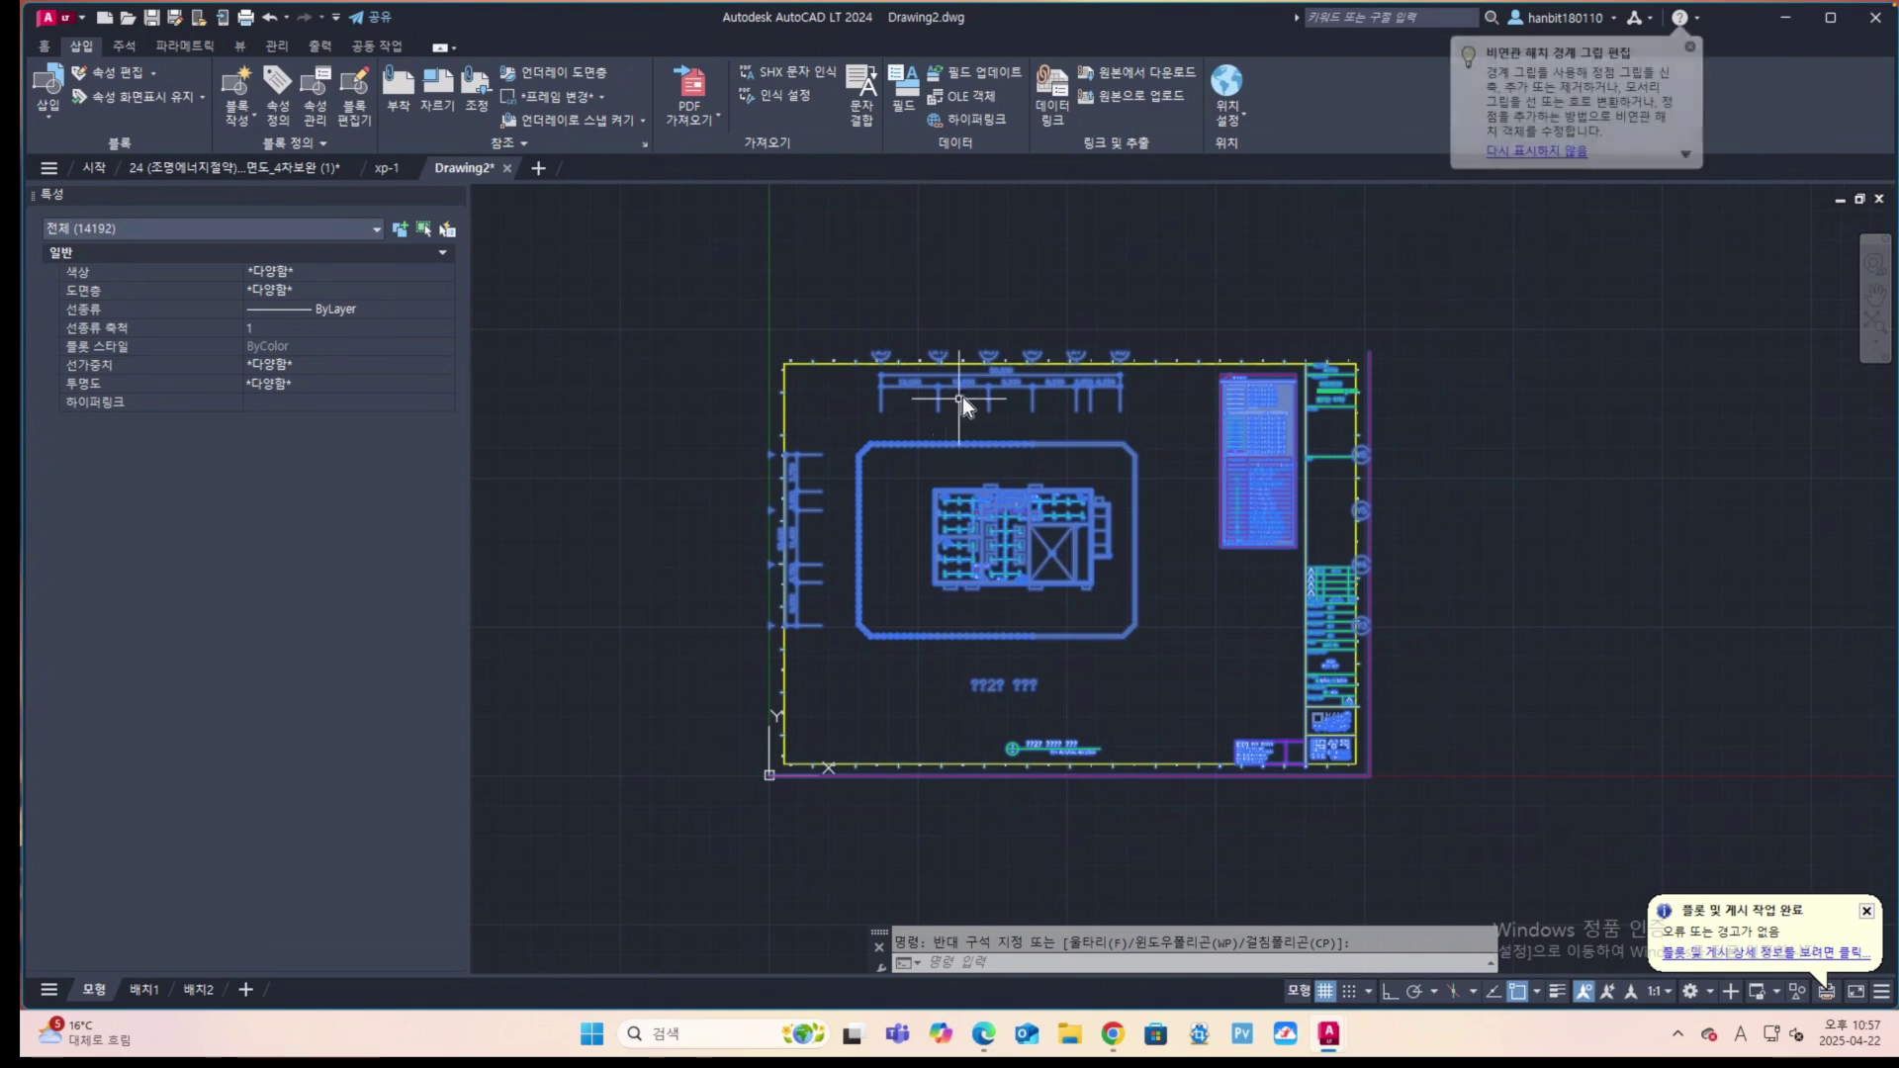
{"action": "scroll", "coordinate": [963, 392], "scroll_direction": "up", "scroll_amount": 6}
{"action": "scroll", "coordinate": [963, 388], "scroll_direction": "up", "scroll_amount": 3}
{"action": "scroll", "coordinate": [1098, 395], "scroll_direction": "down", "scroll_amount": 5}
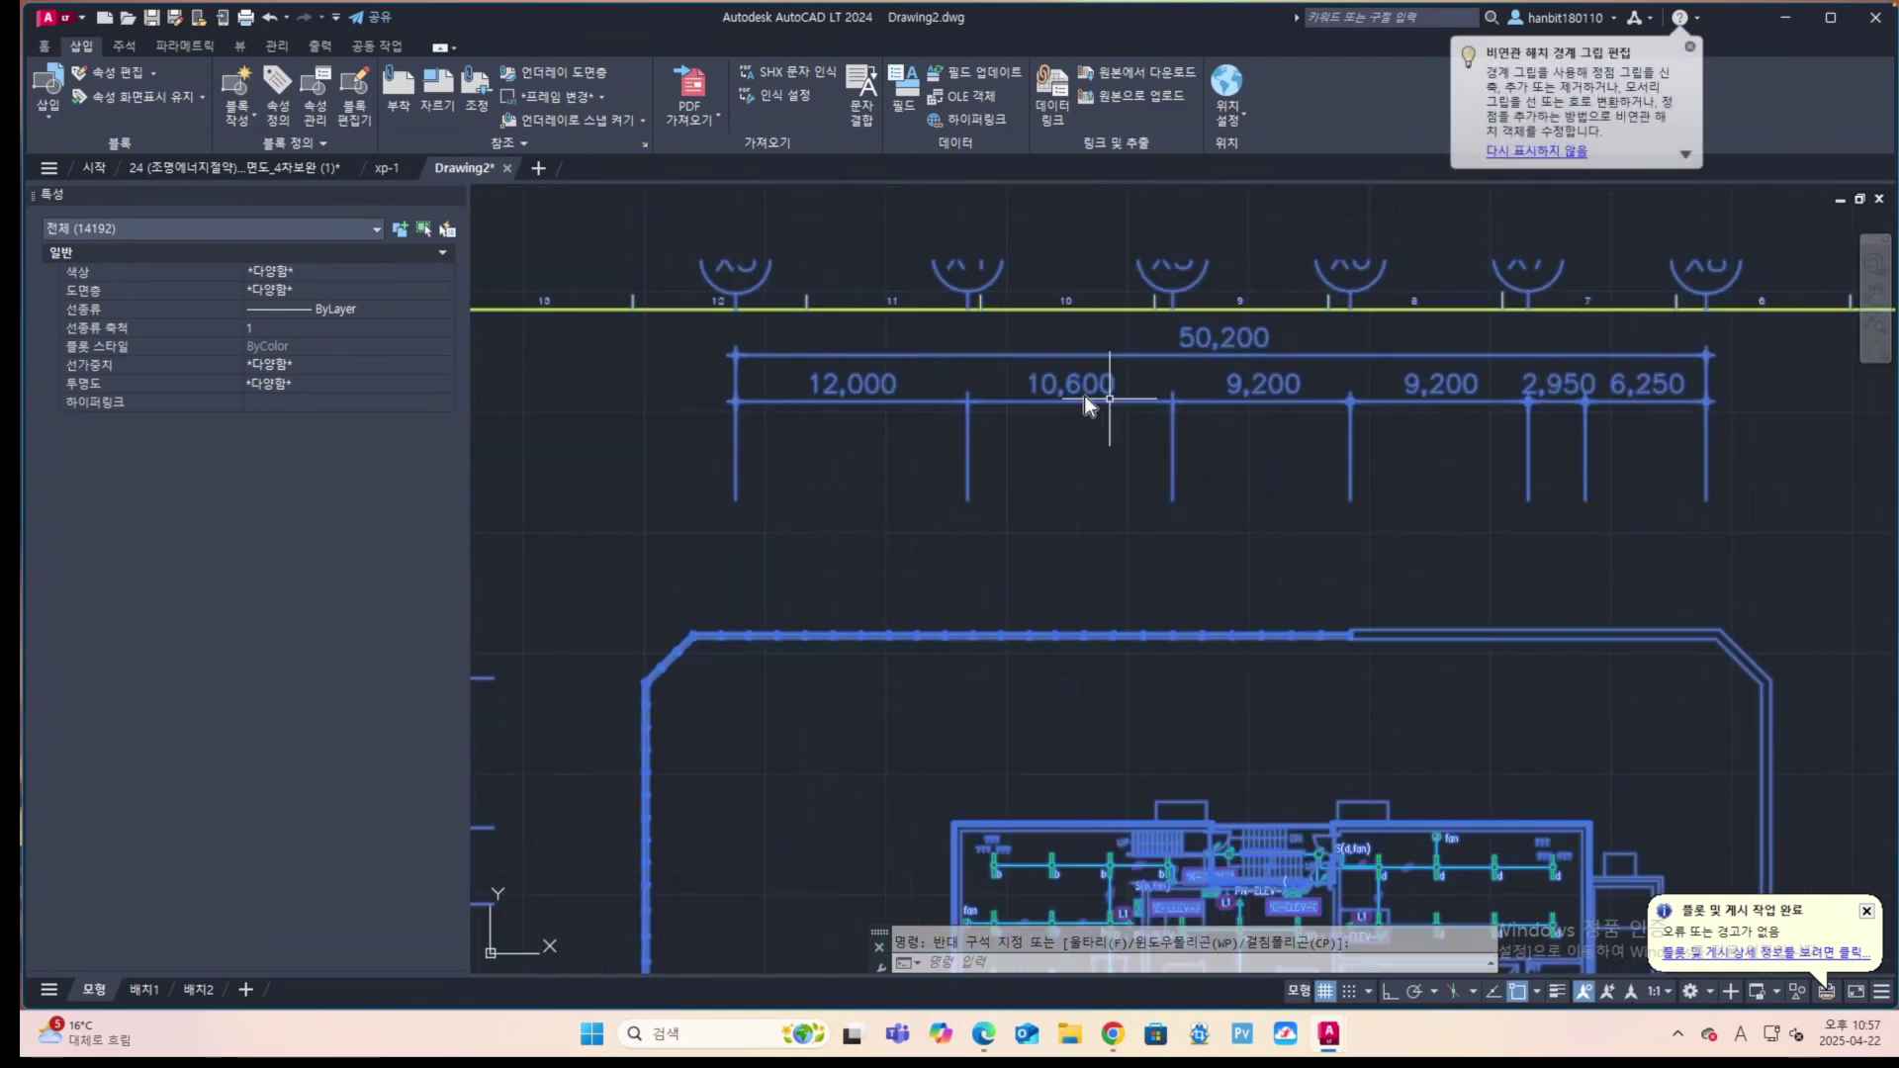
{"action": "scroll", "coordinate": [1029, 380], "scroll_direction": "up", "scroll_amount": 5}
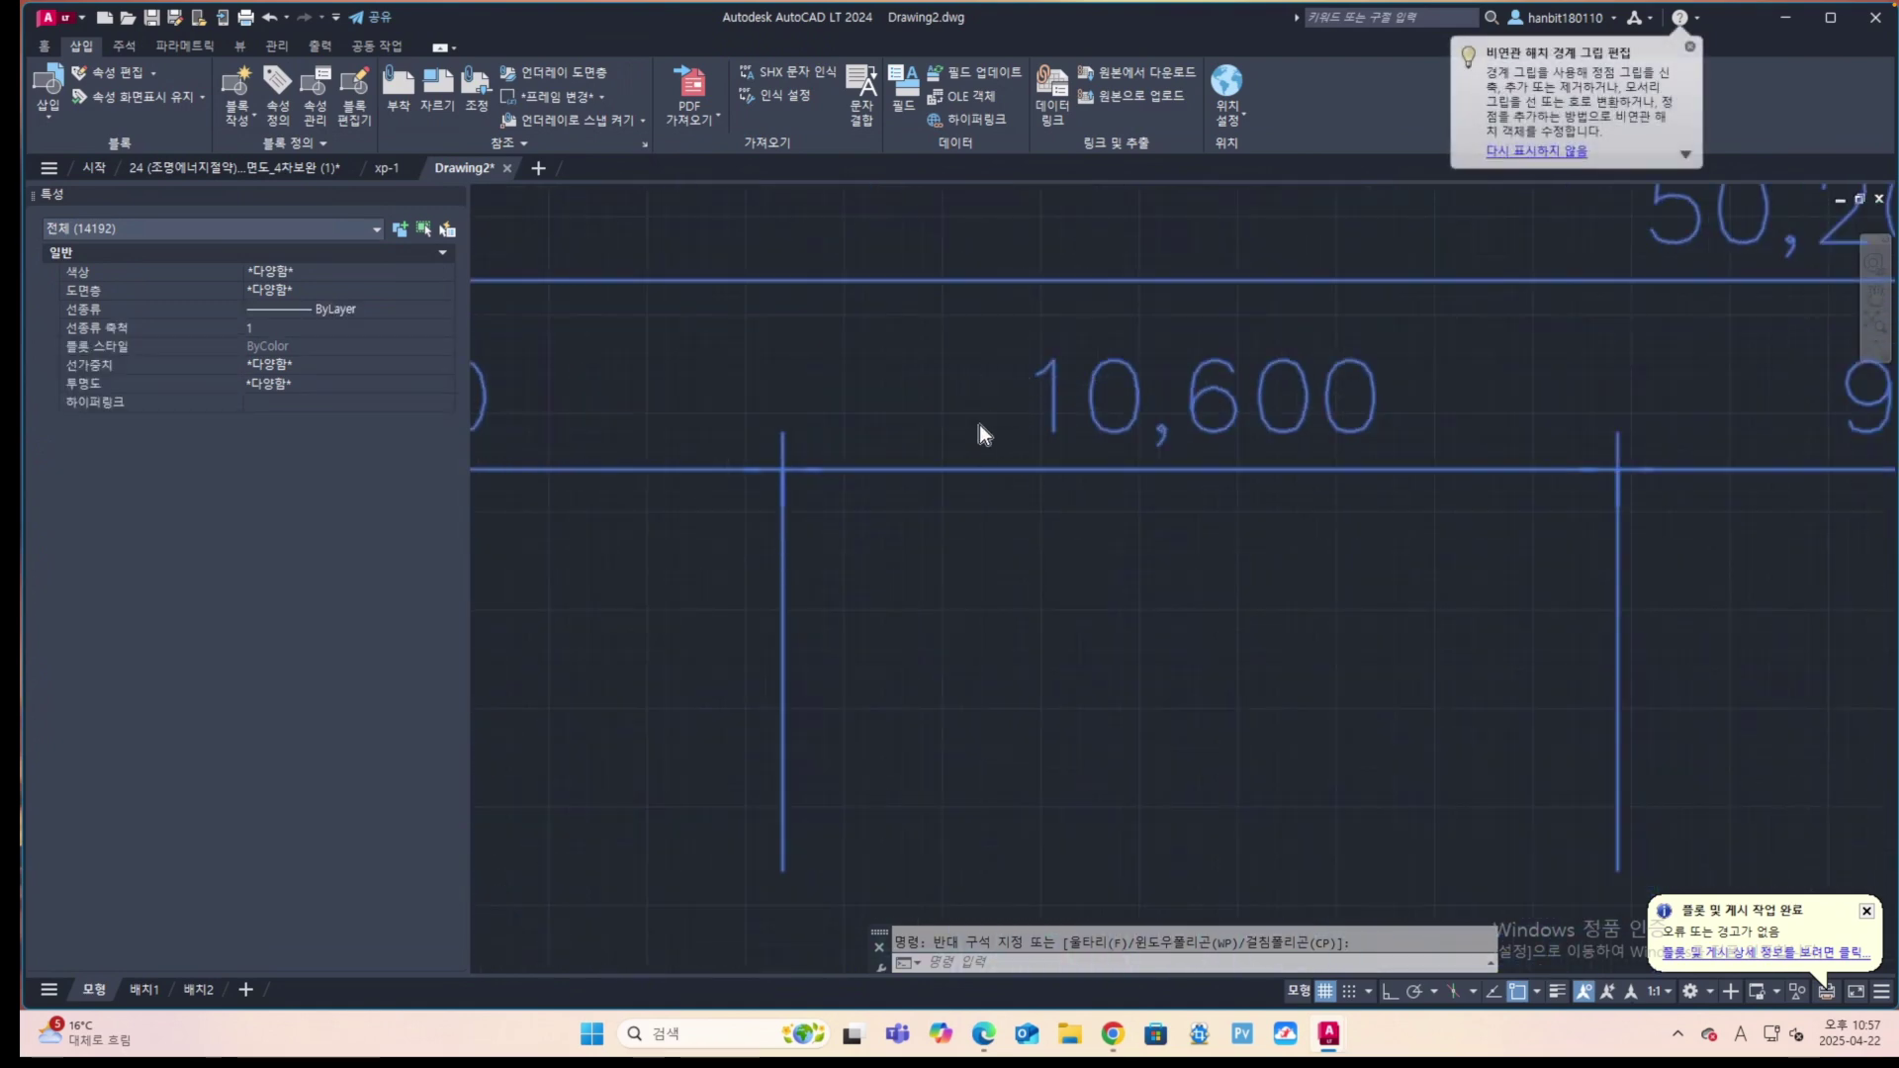
{"action": "scroll", "coordinate": [980, 424], "scroll_direction": "down", "scroll_amount": 2}
{"action": "type", "text": "sc"}
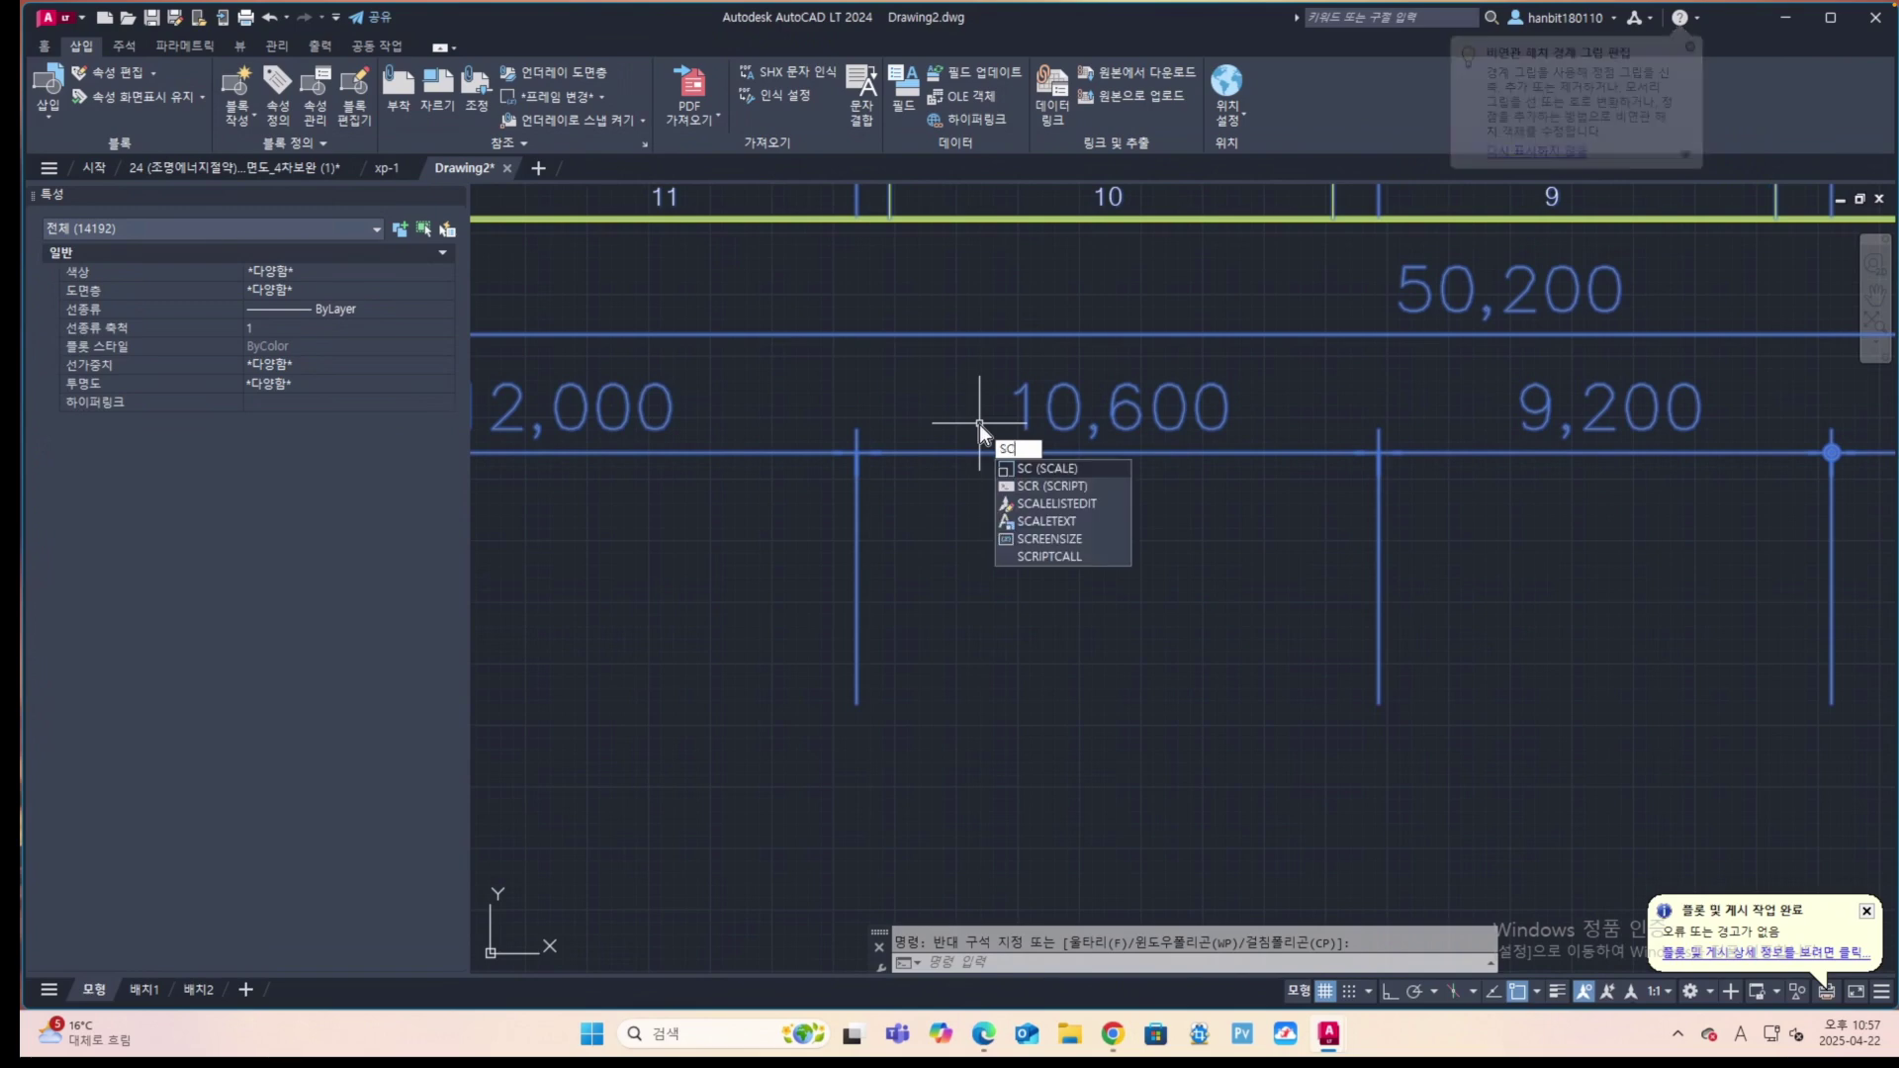
{"action": "key", "text": "Return"}
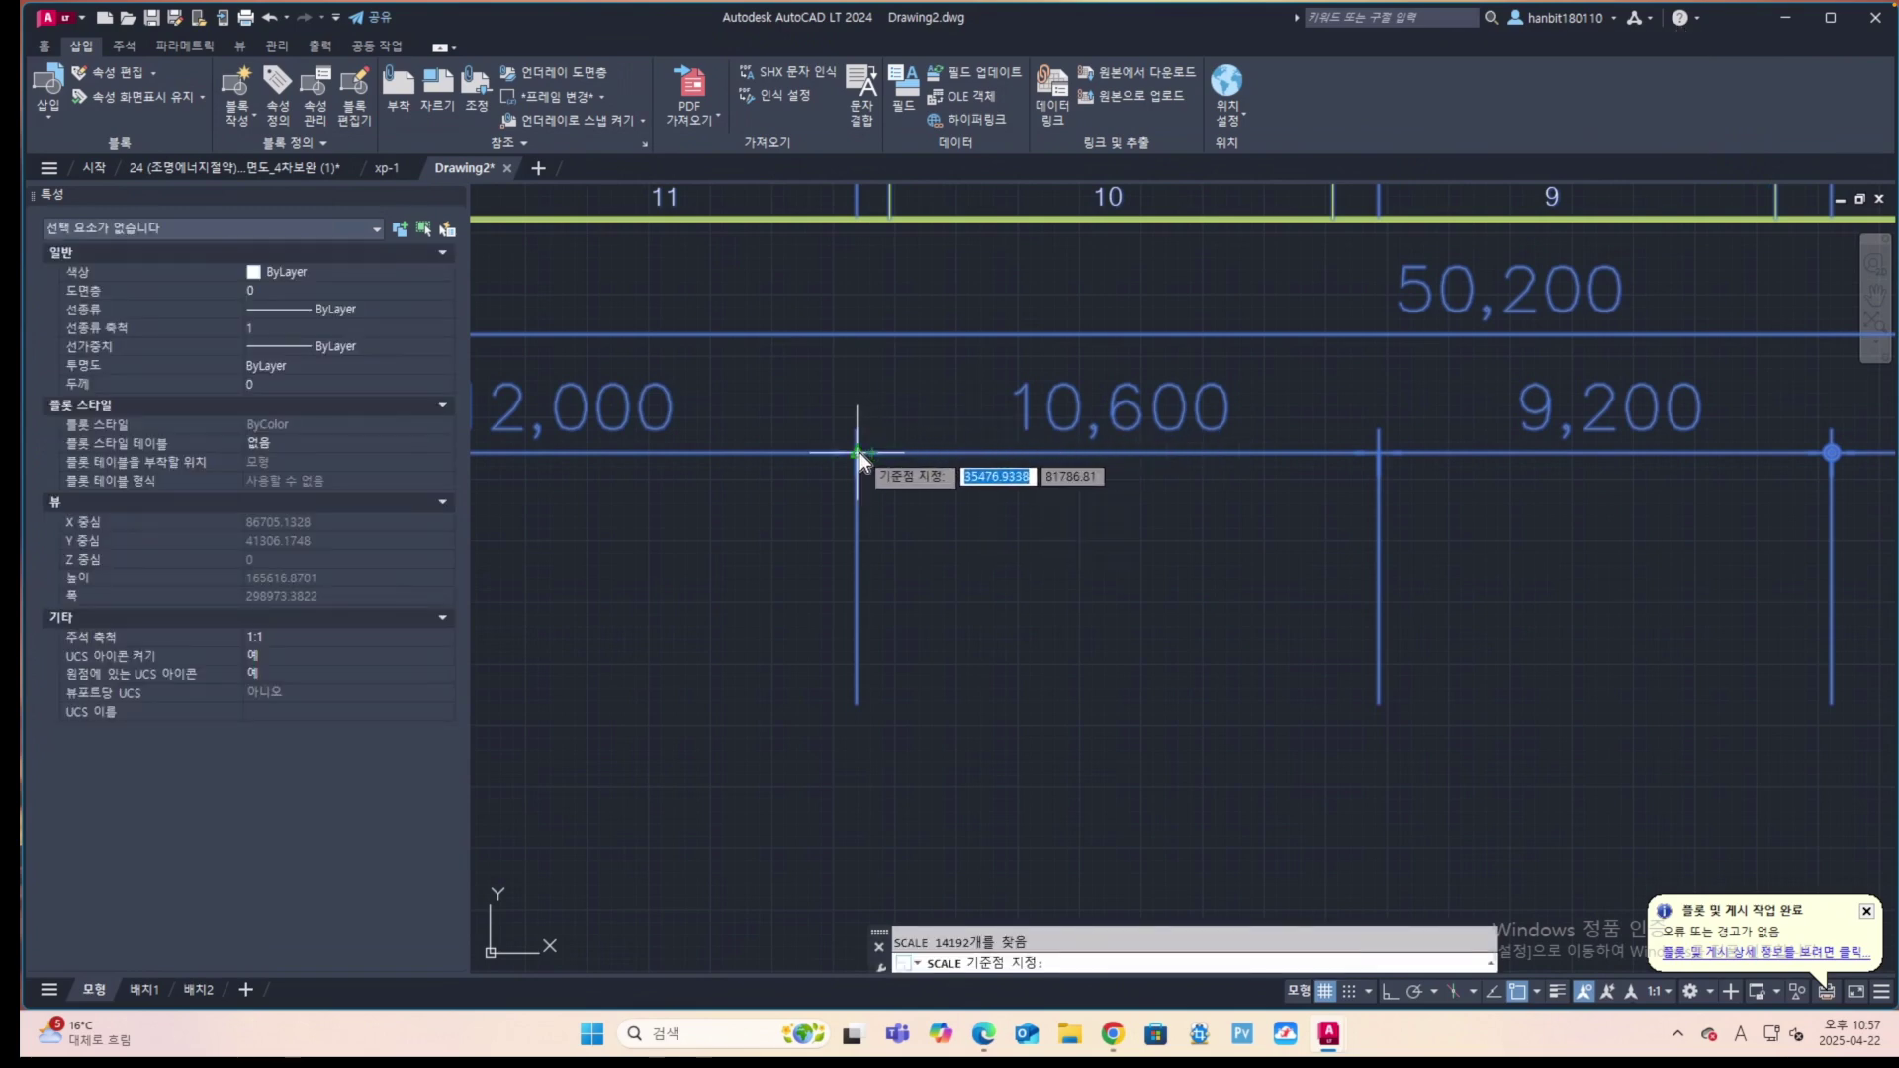
{"action": "left_click", "coordinate": [858, 455]}
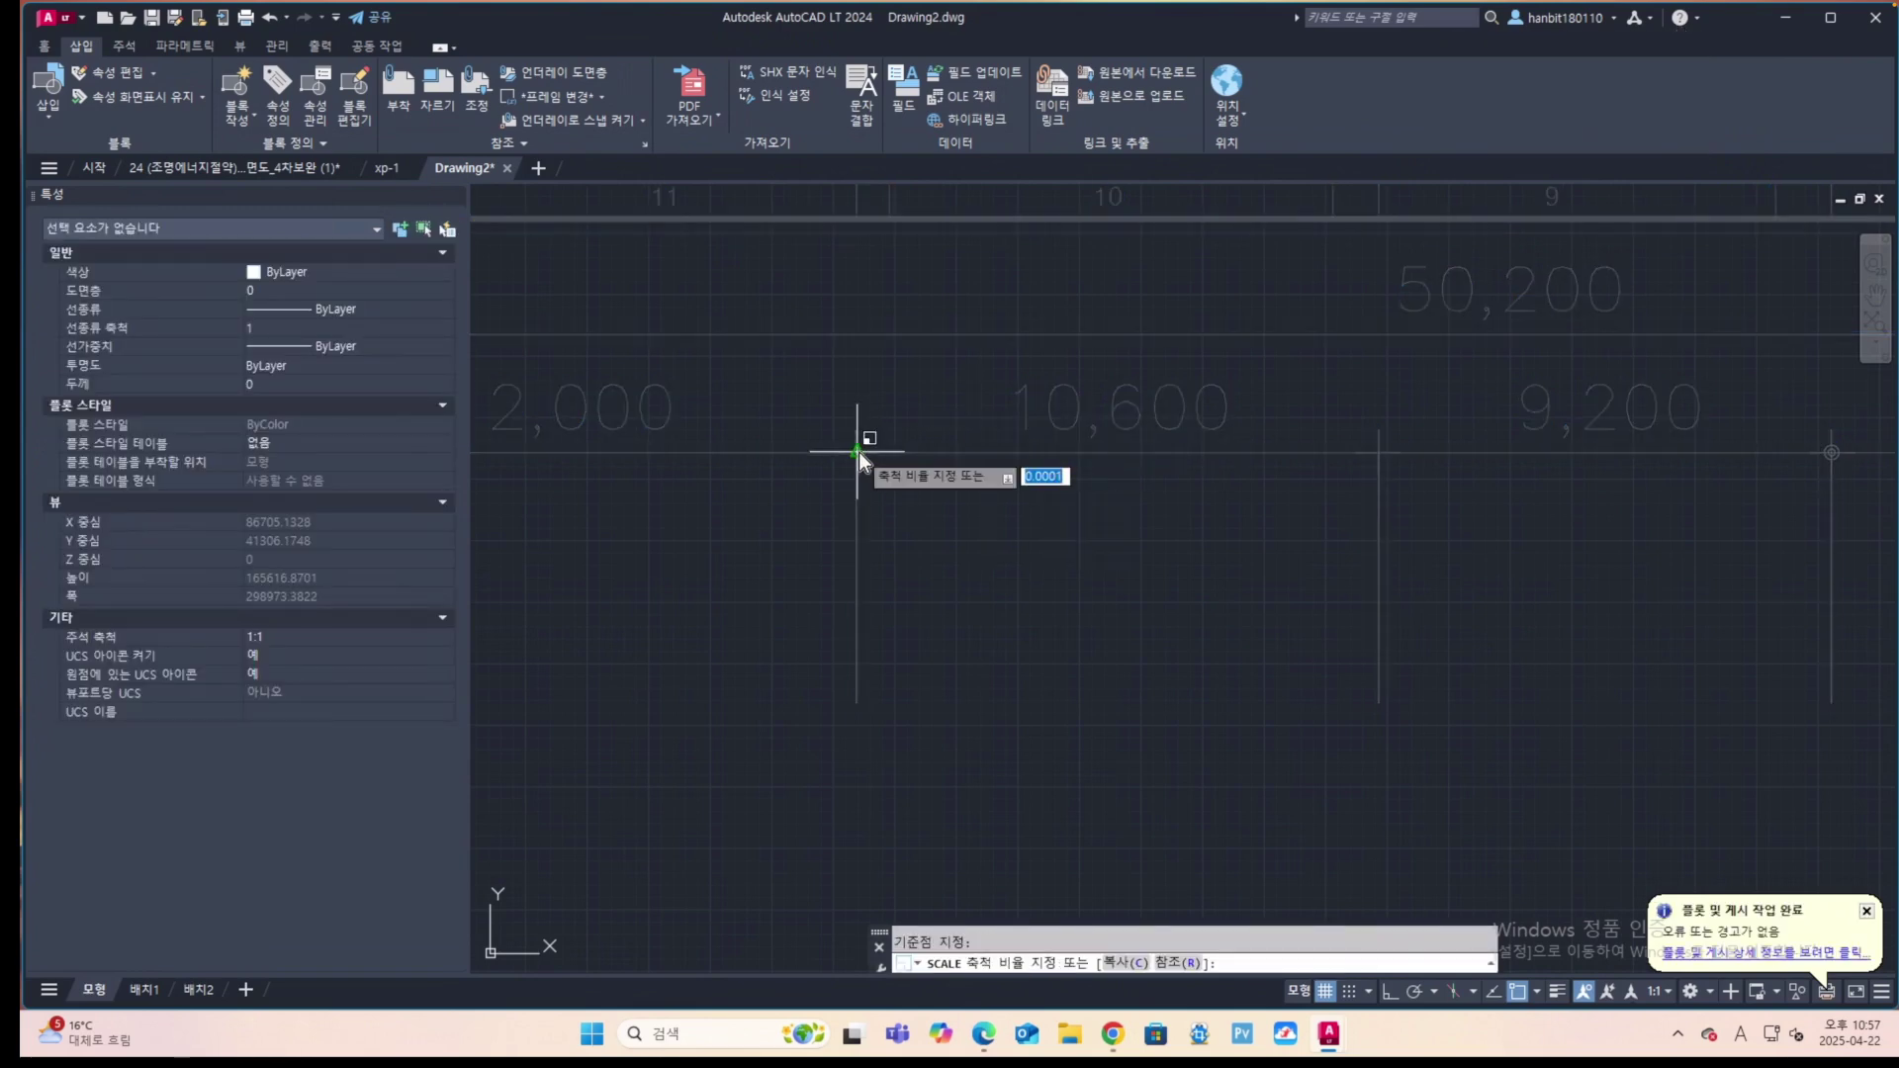
{"action": "type", "text": "r"}
{"action": "key", "text": "Return"}
{"action": "left_click", "coordinate": [858, 454]}
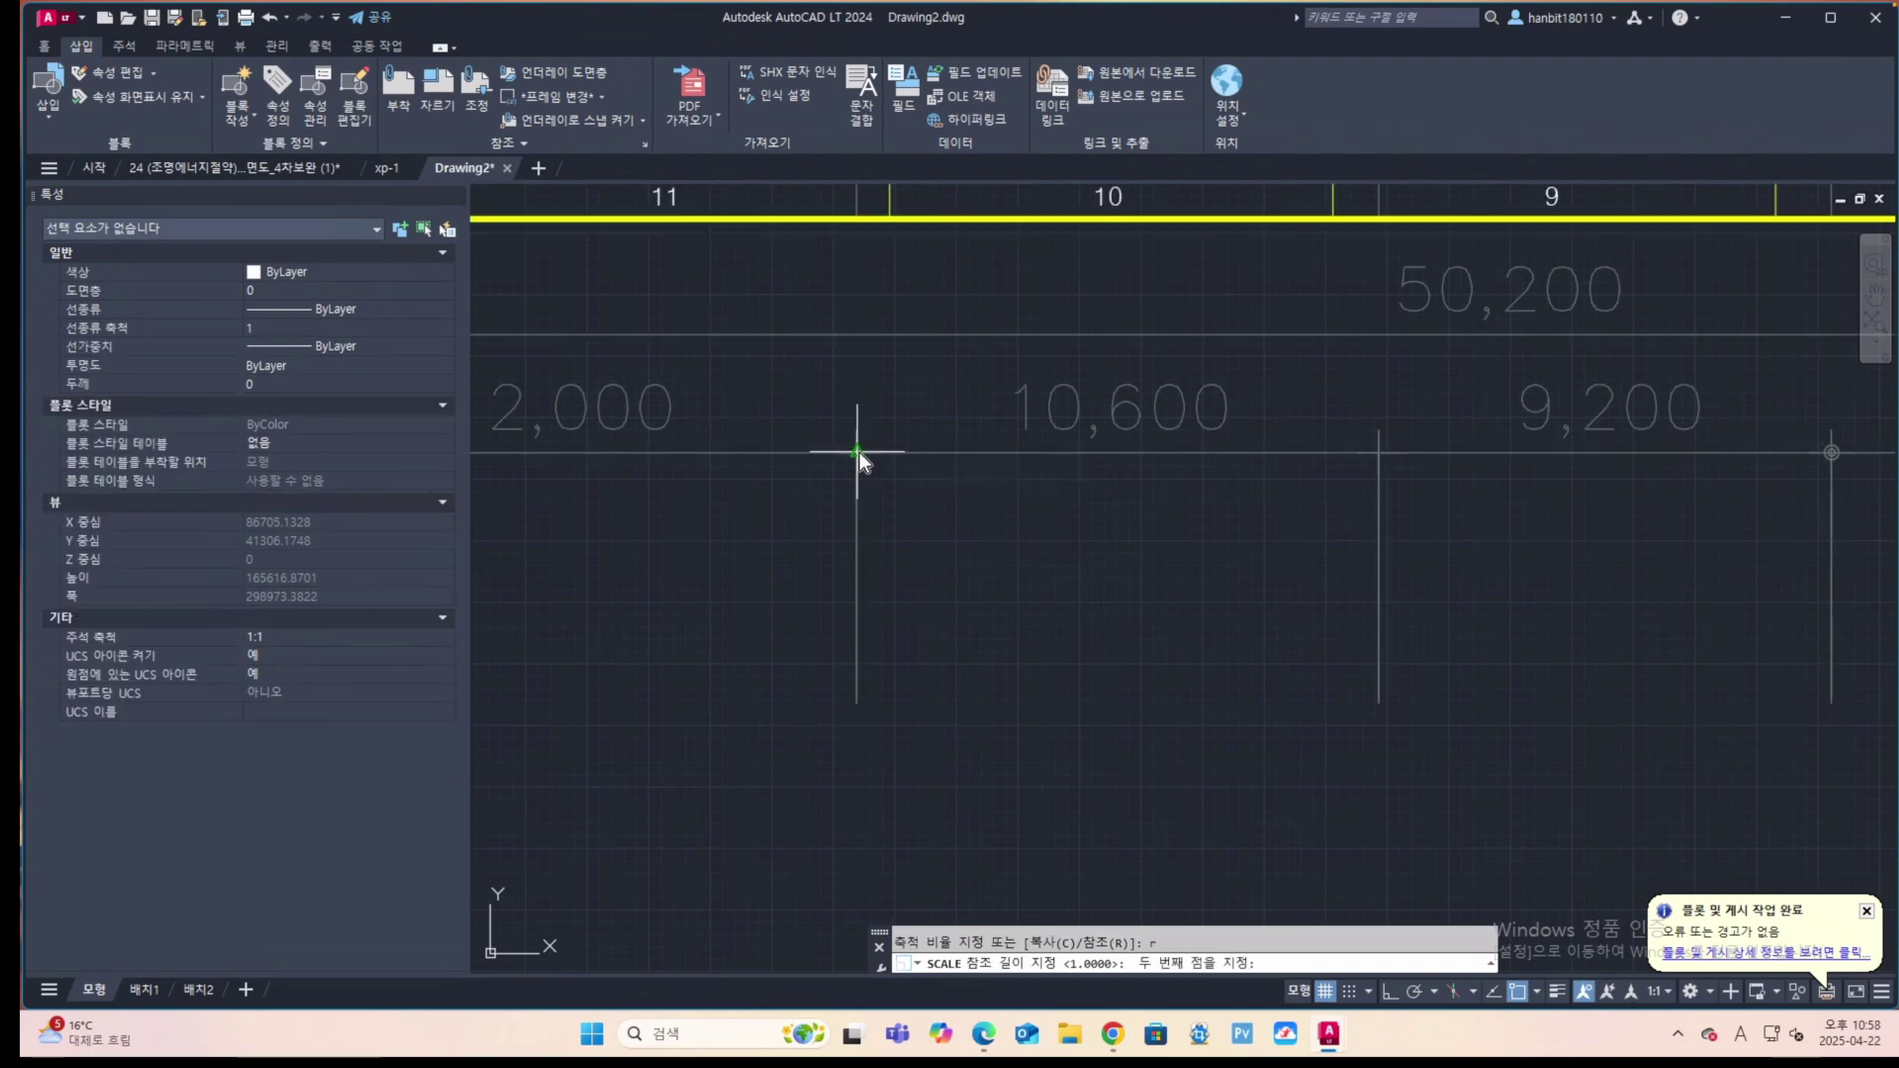
{"action": "left_click", "coordinate": [1378, 454]}
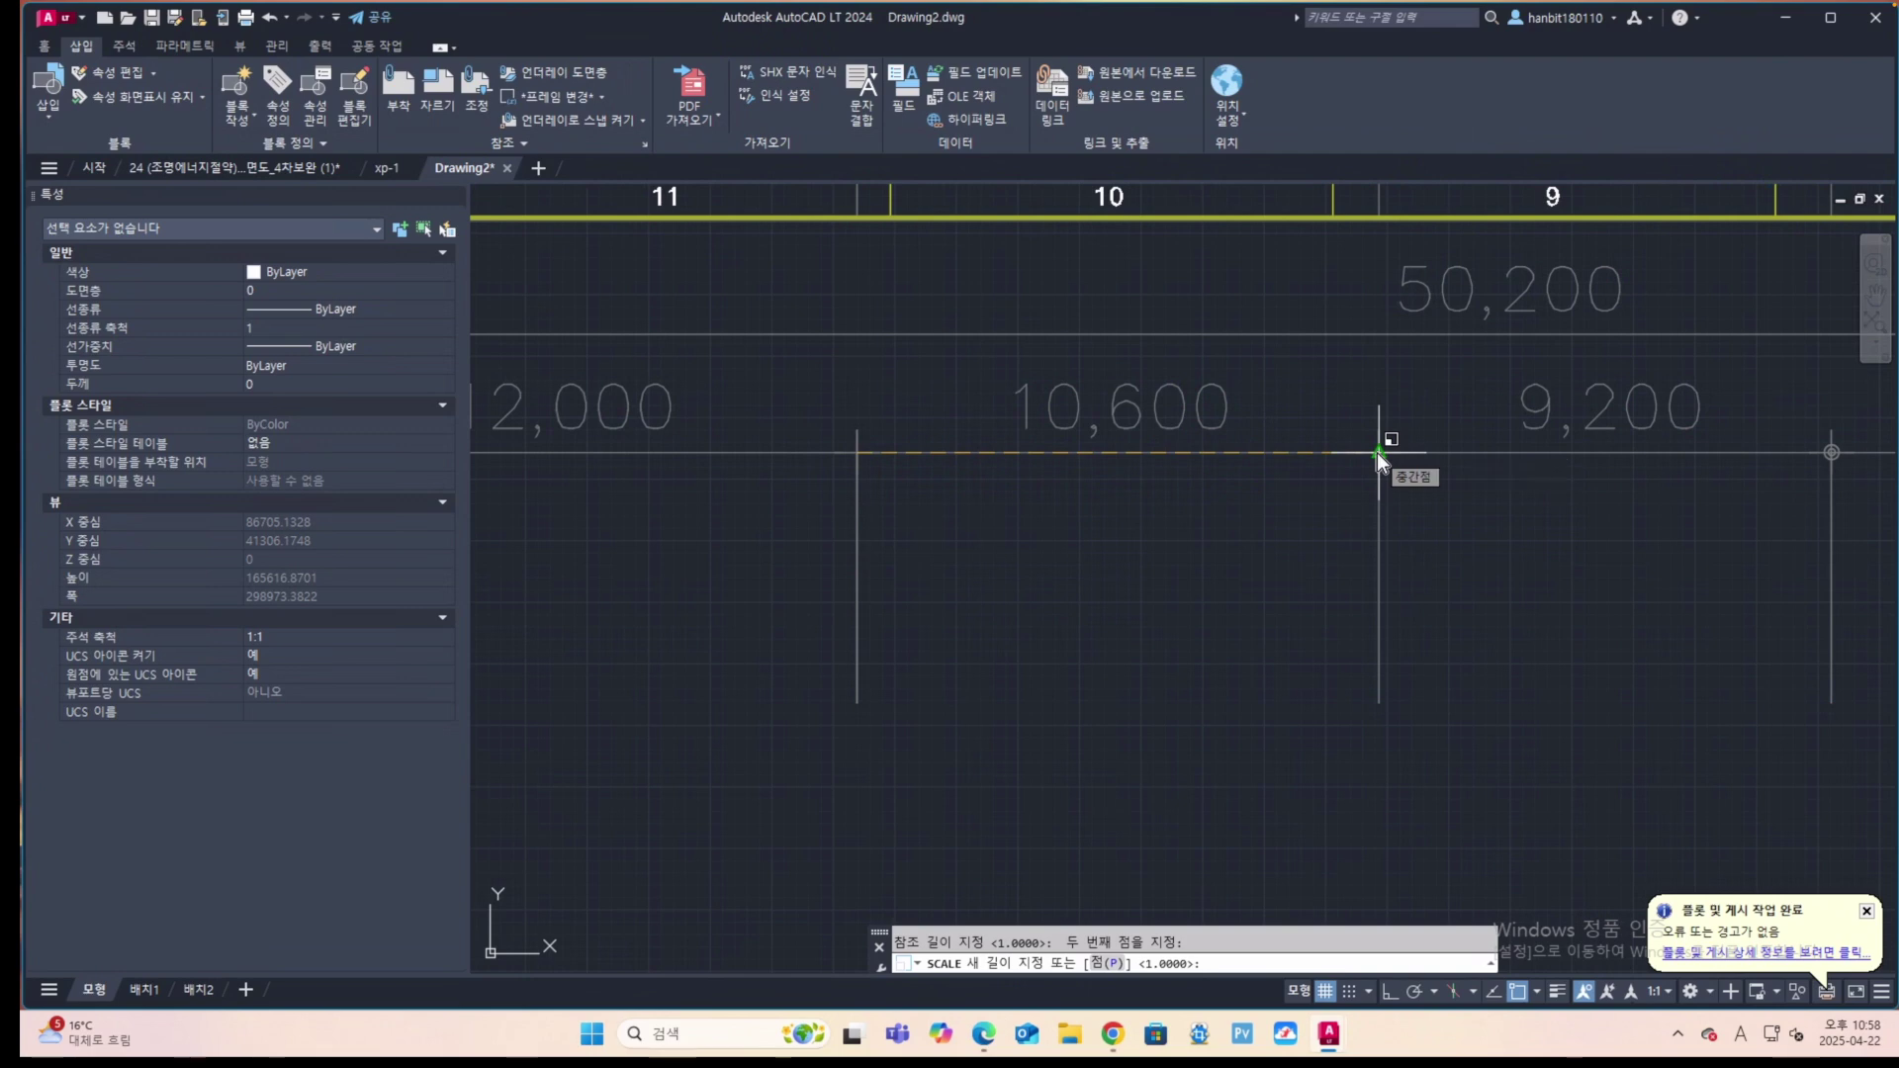
{"action": "type", "text": "106"}
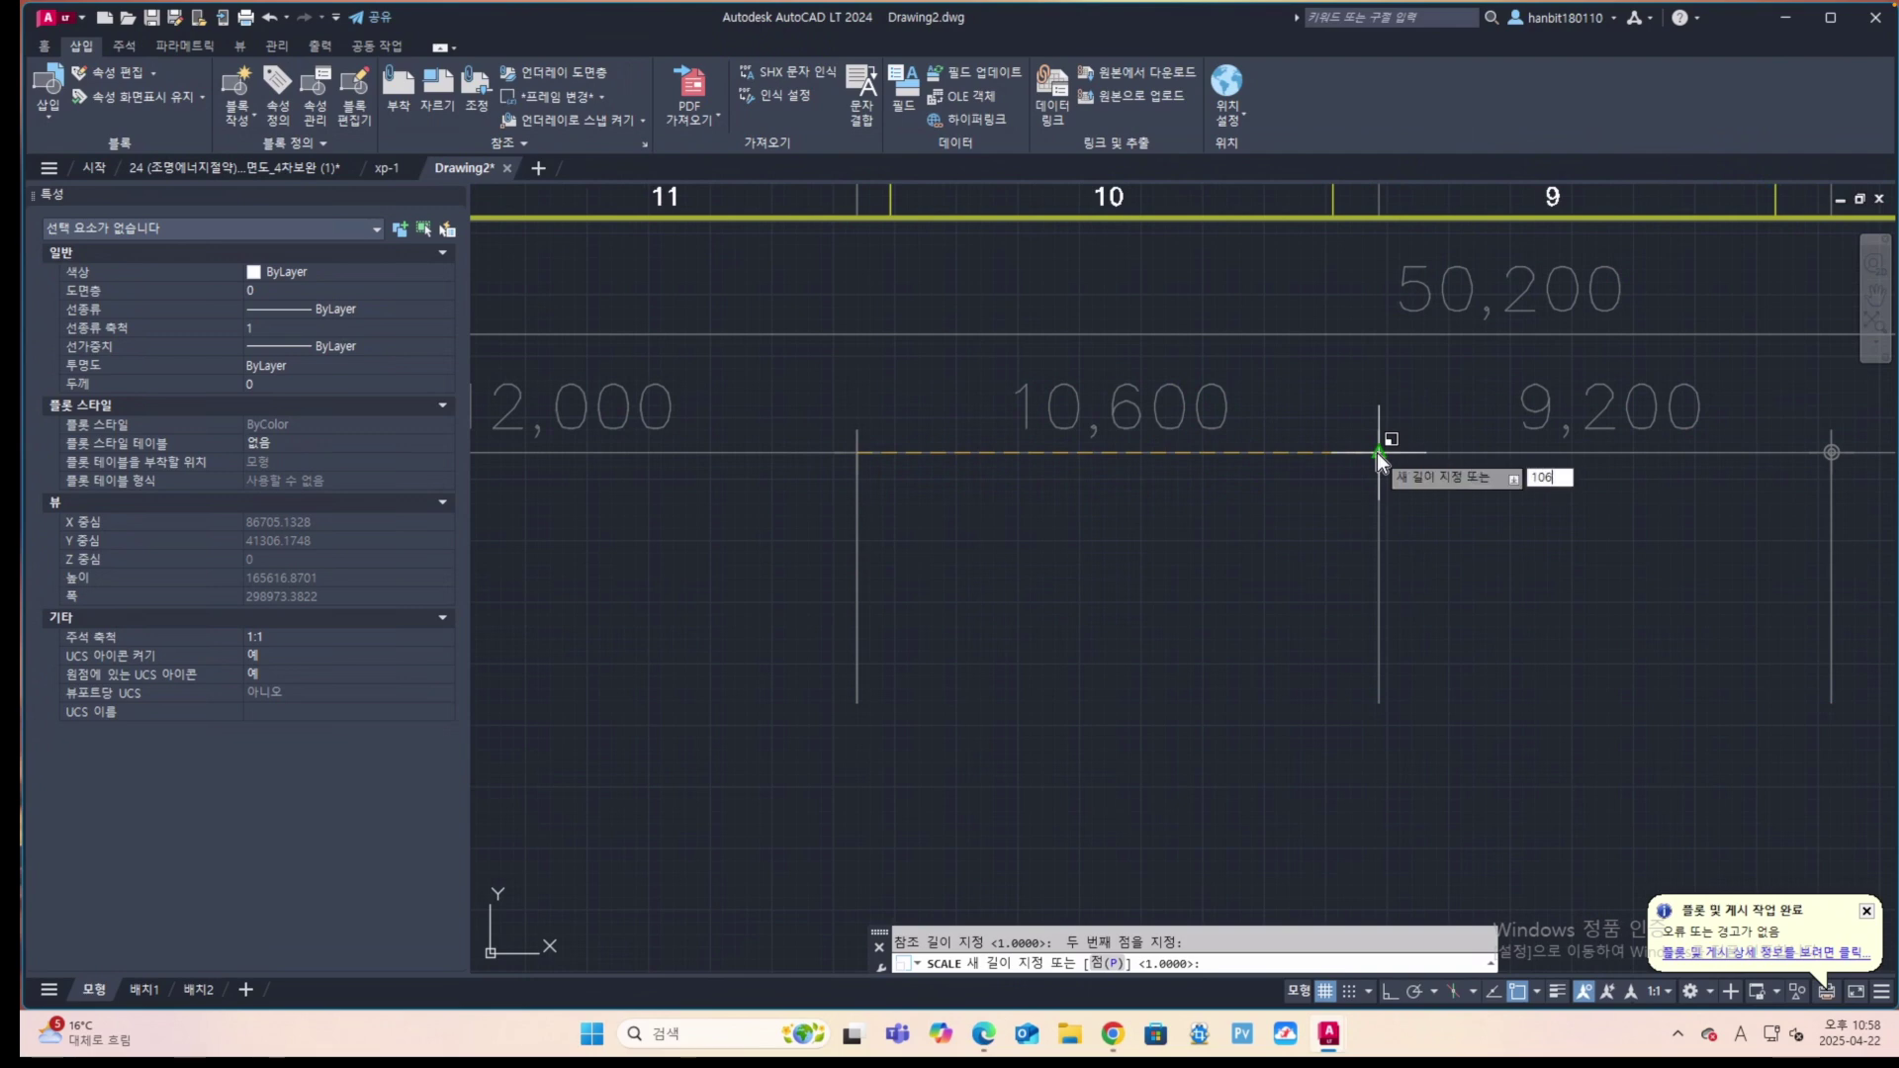
{"action": "type", "text": "00"}
{"action": "key", "text": "Return"}
Measure the distance between the two ends of the 10,600 dimension line above the plan.
{"action": "scroll", "coordinate": [1224, 417], "scroll_direction": "down", "scroll_amount": 2}
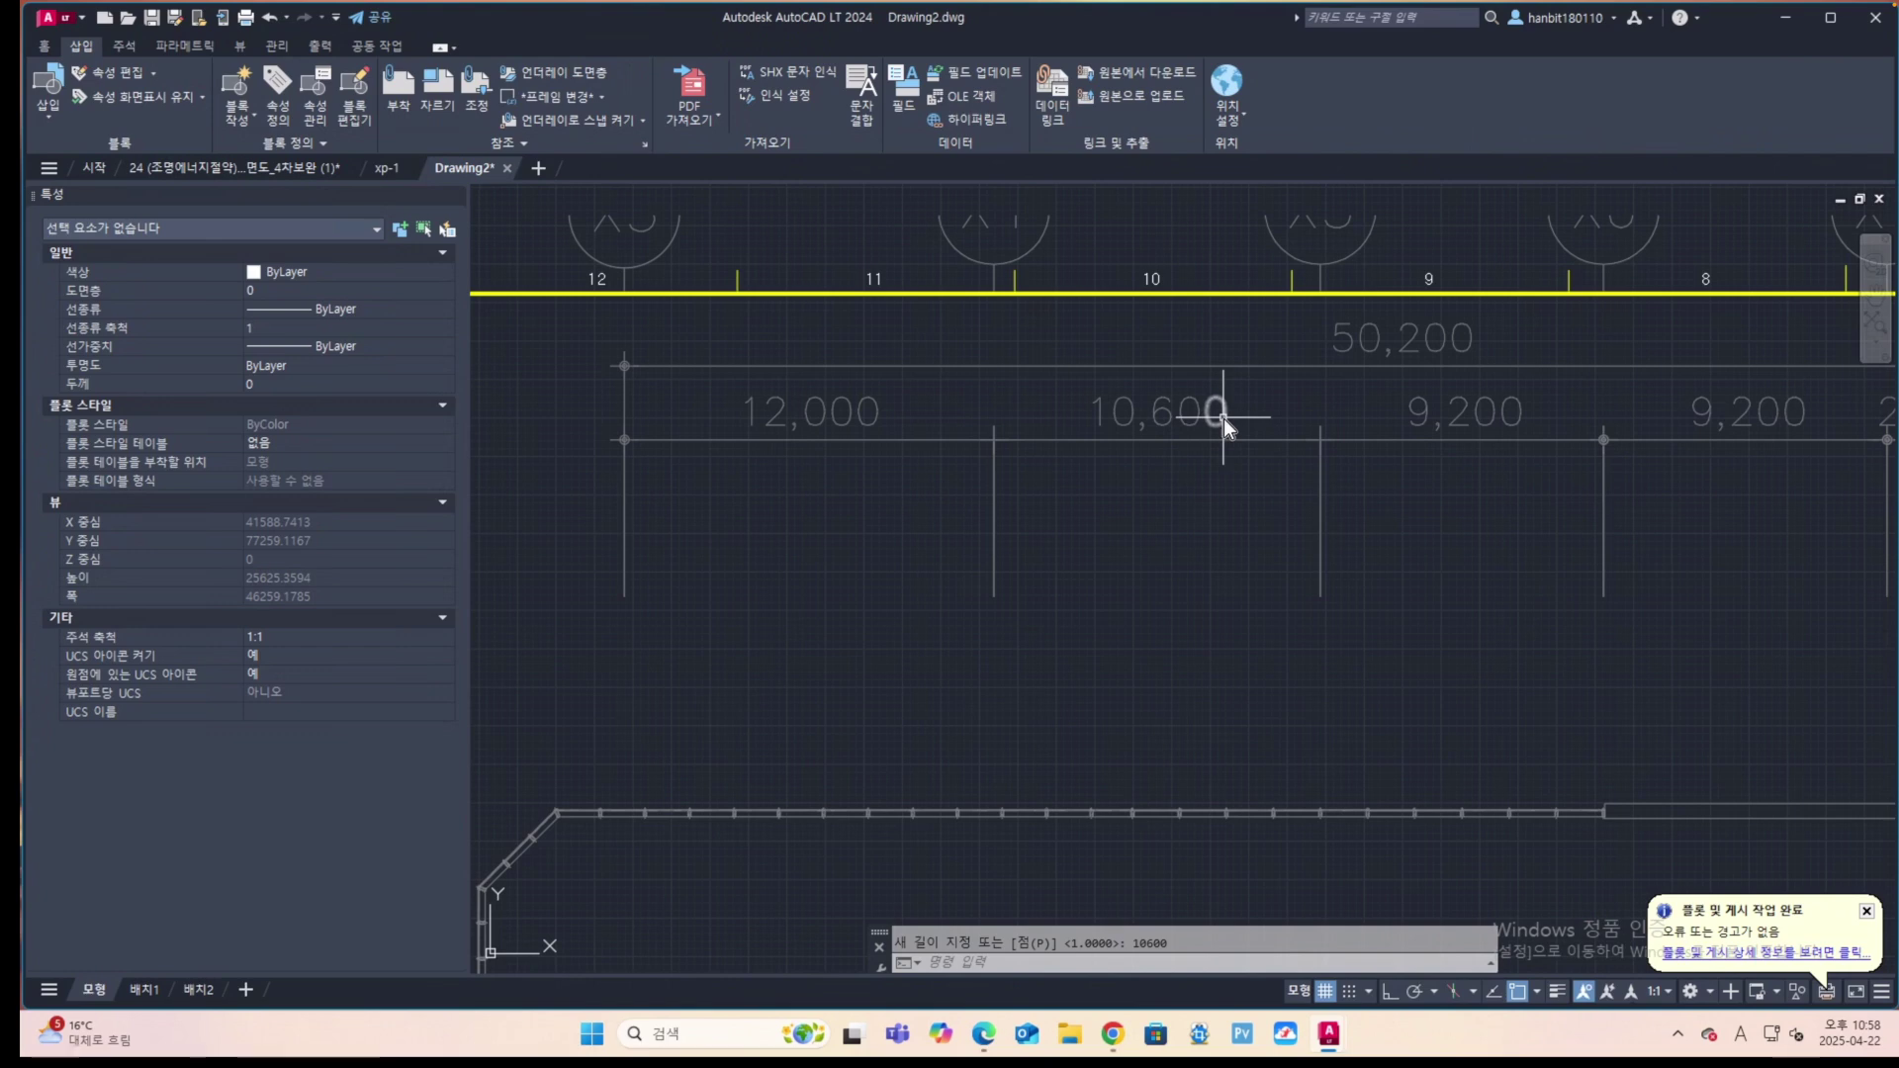
{"action": "type", "text": "dist"}
{"action": "key", "text": "Return"}
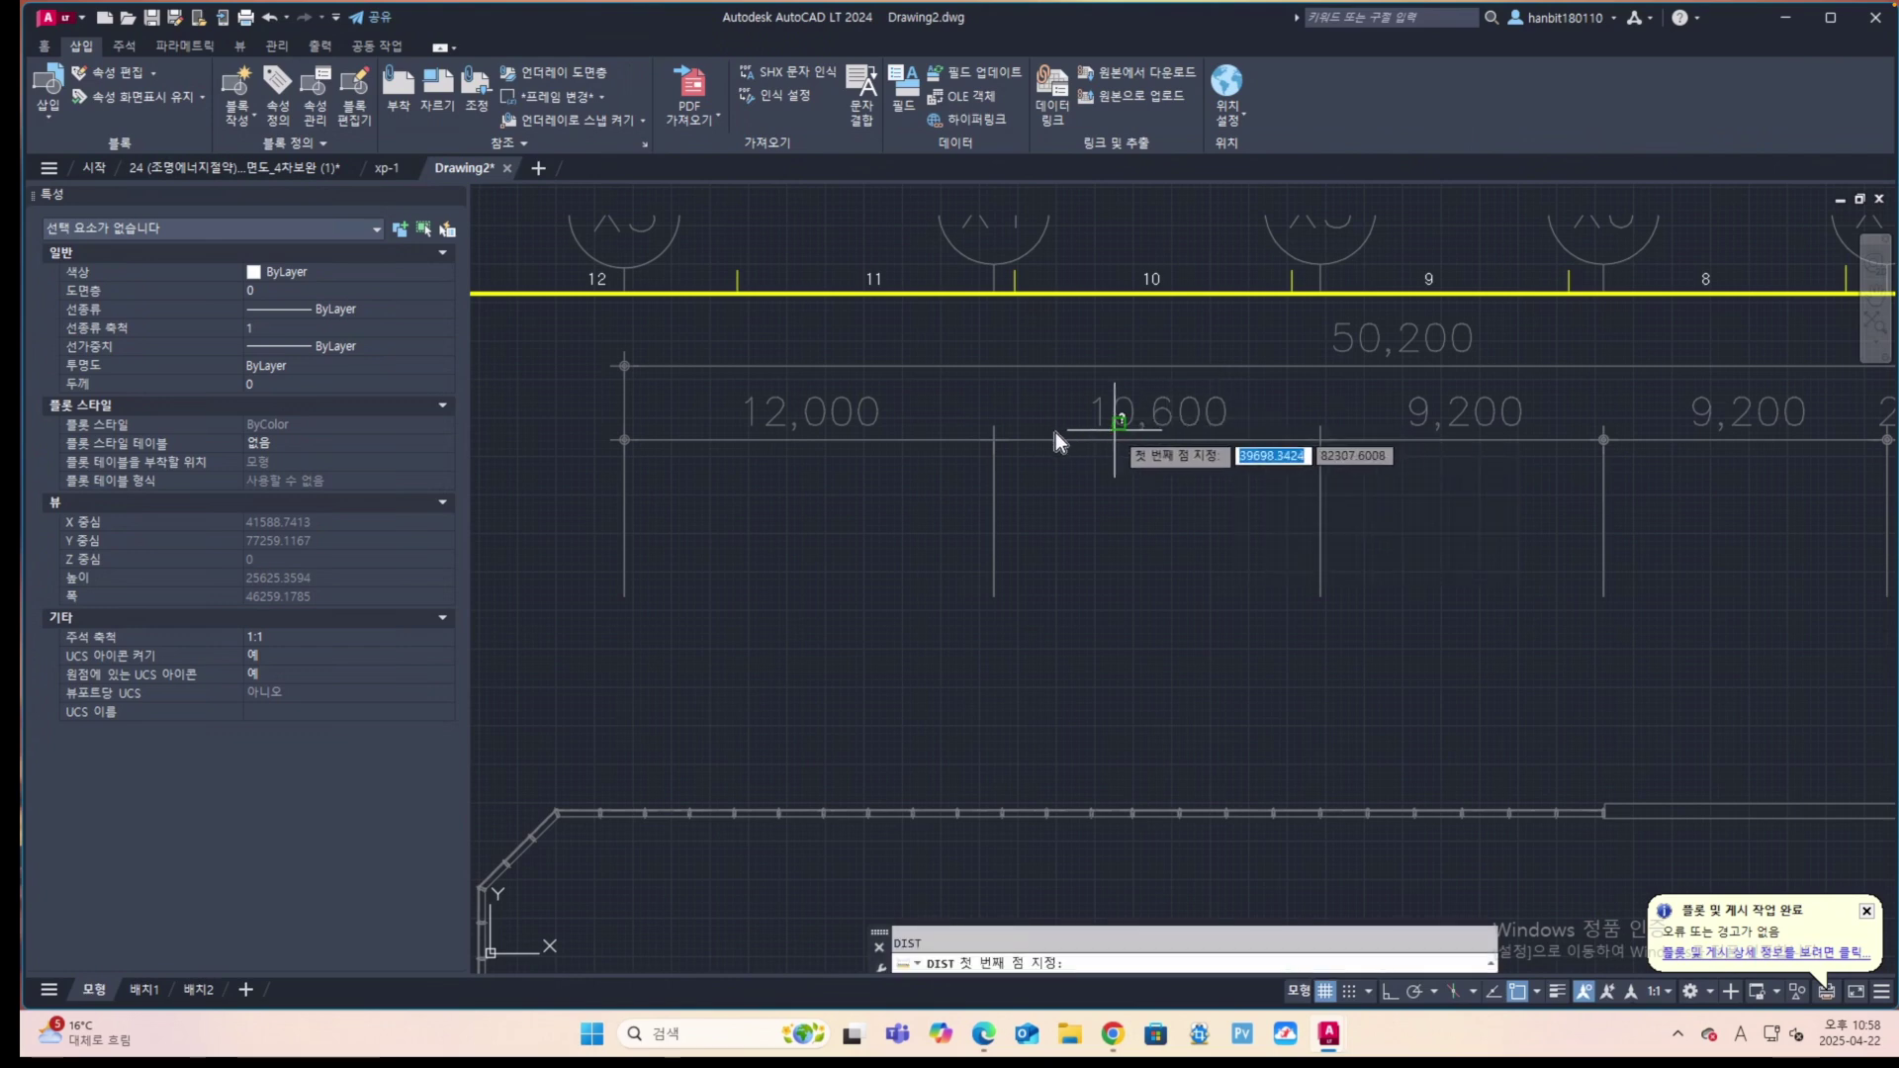
{"action": "left_click", "coordinate": [995, 441]}
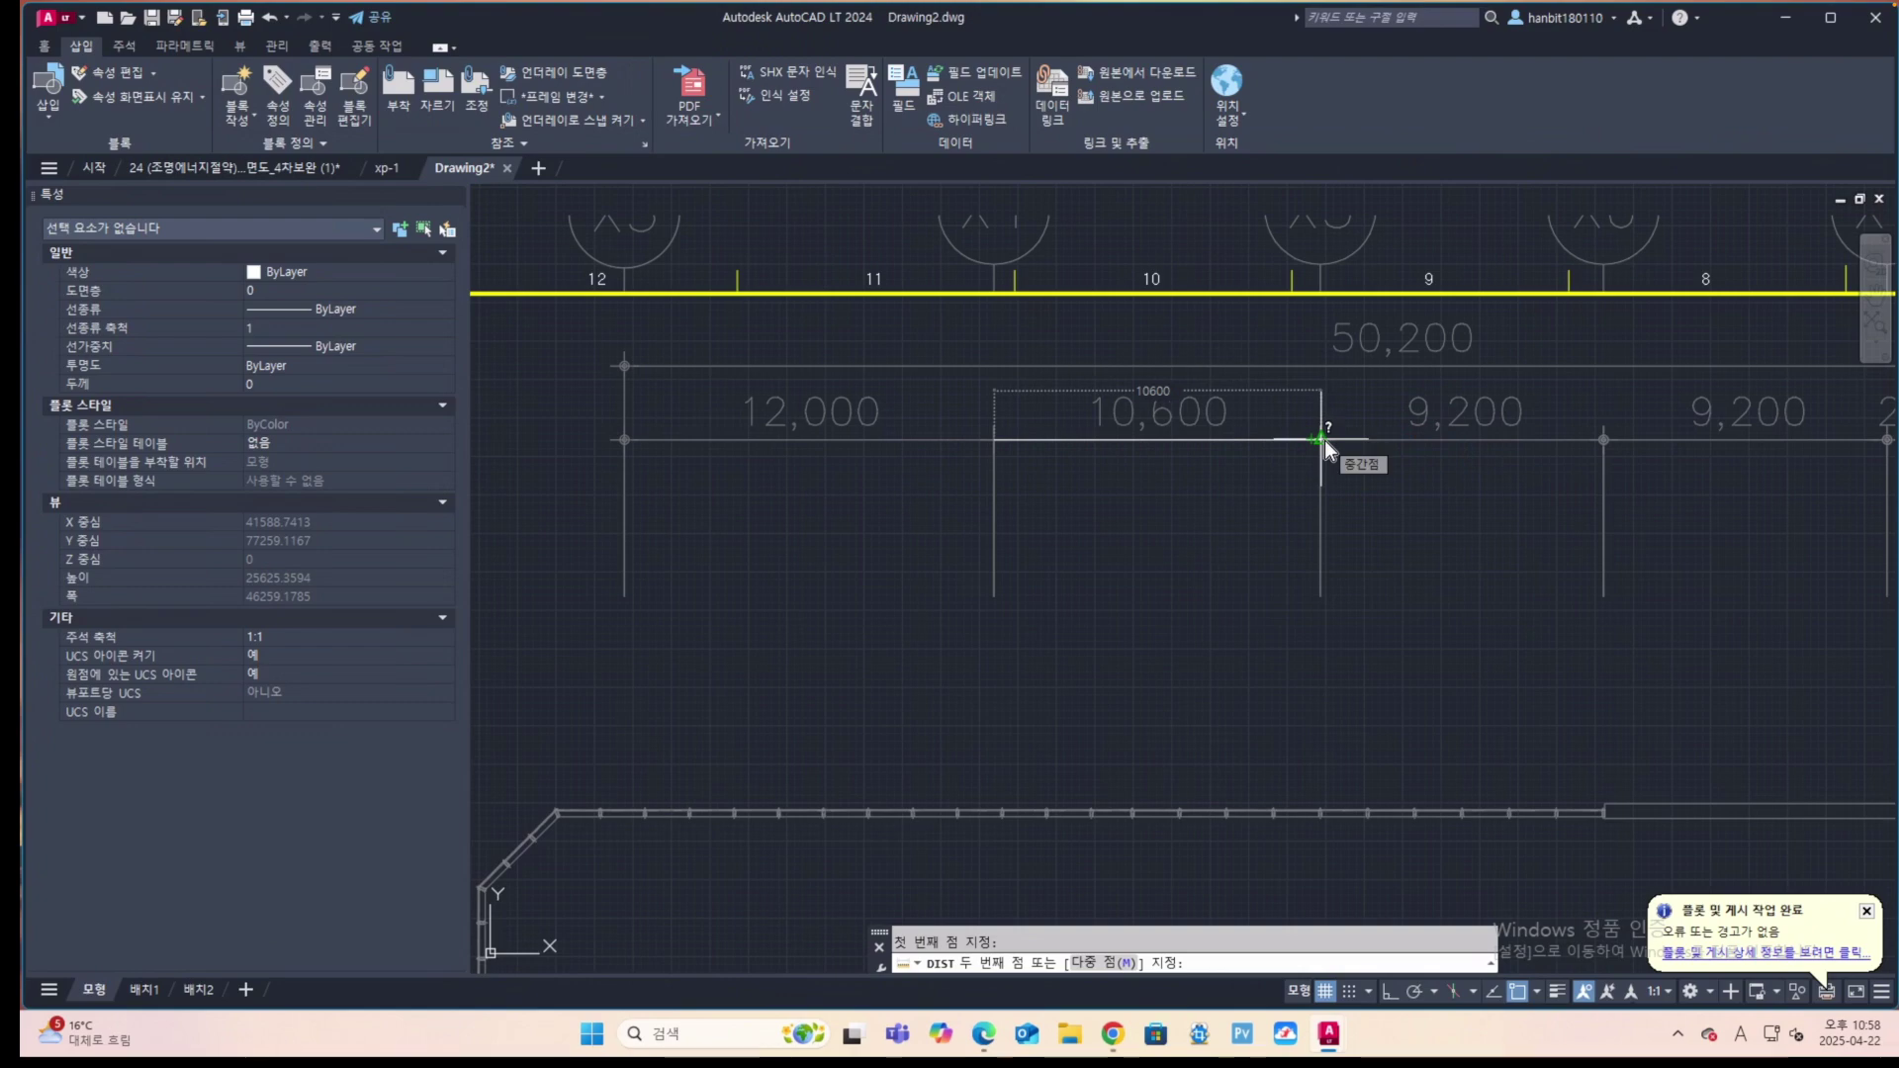
{"action": "left_click", "coordinate": [1325, 441]}
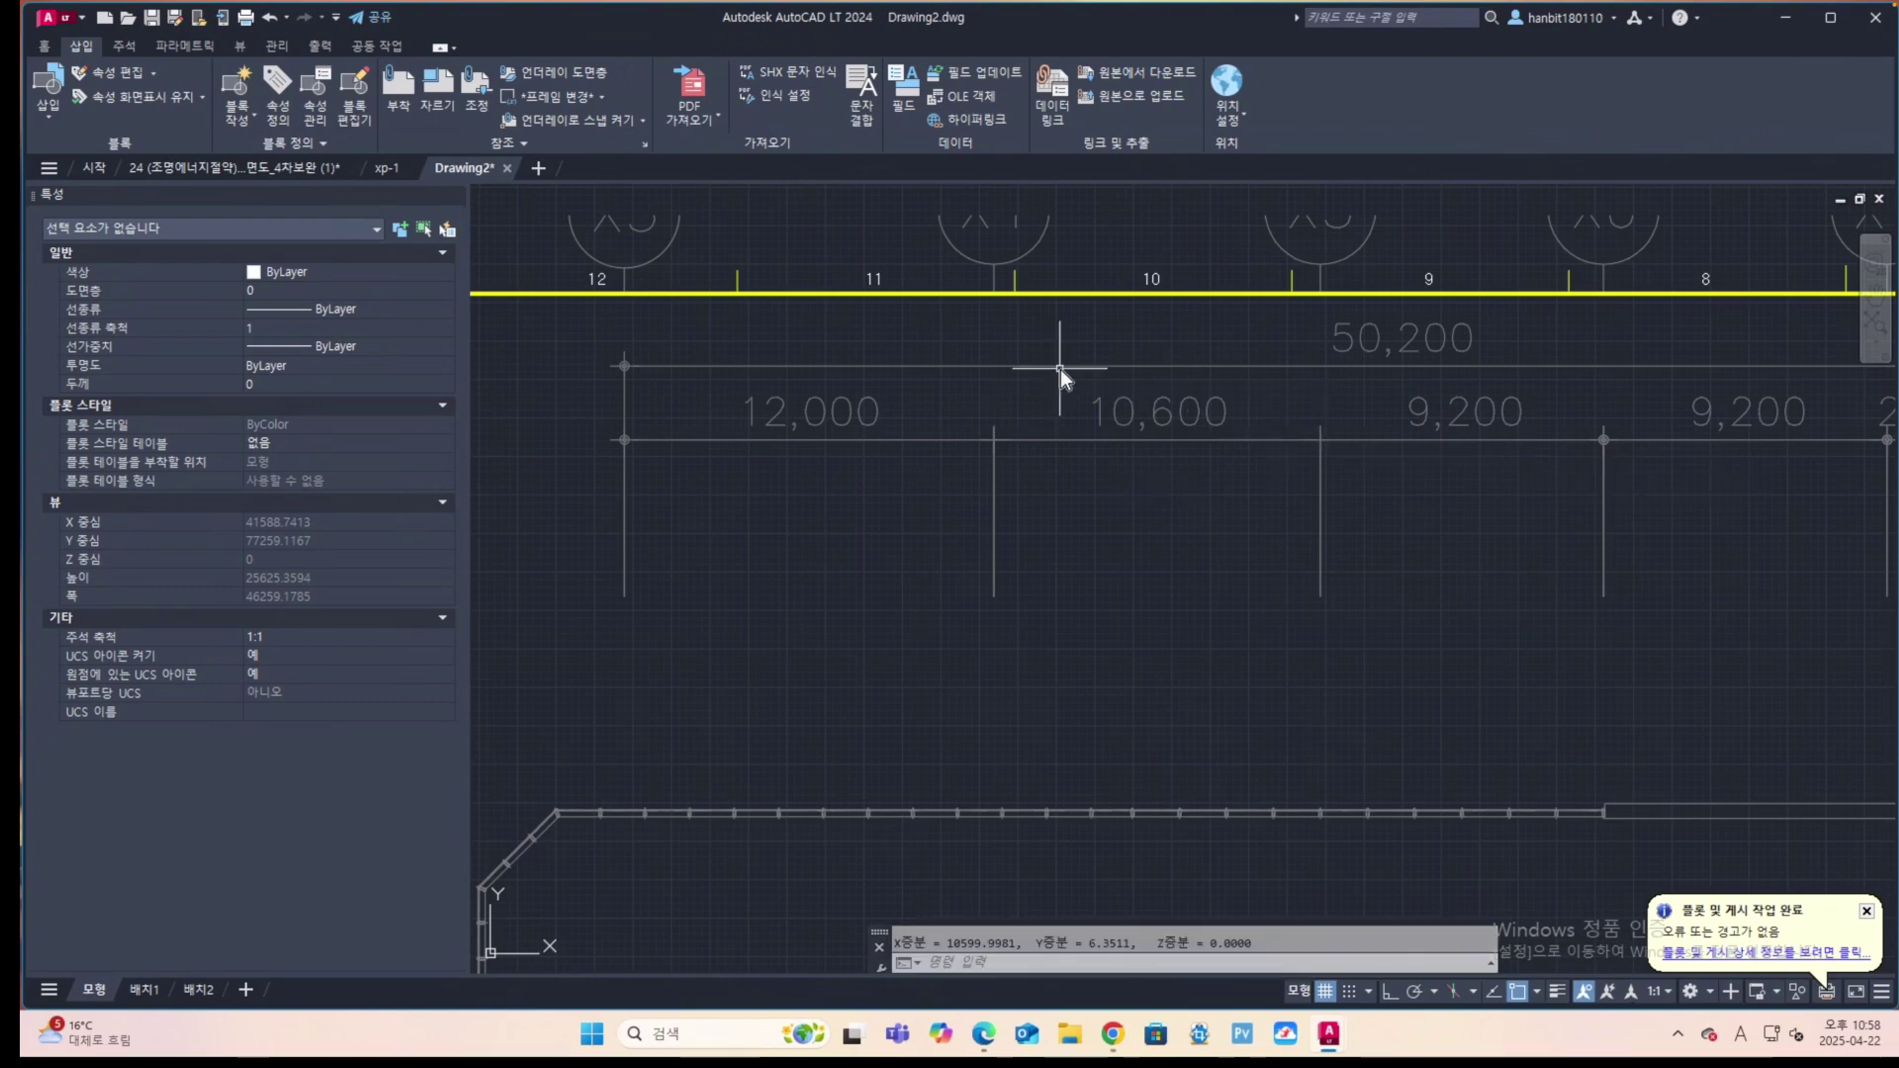
Save the scaled drawing as xo-1 on the desktop in AutoCAD LT 2018 DWG format.
{"action": "scroll", "coordinate": [1062, 385], "scroll_direction": "down", "scroll_amount": 2}
{"action": "scroll", "coordinate": [1062, 386], "scroll_direction": "down", "scroll_amount": 5}
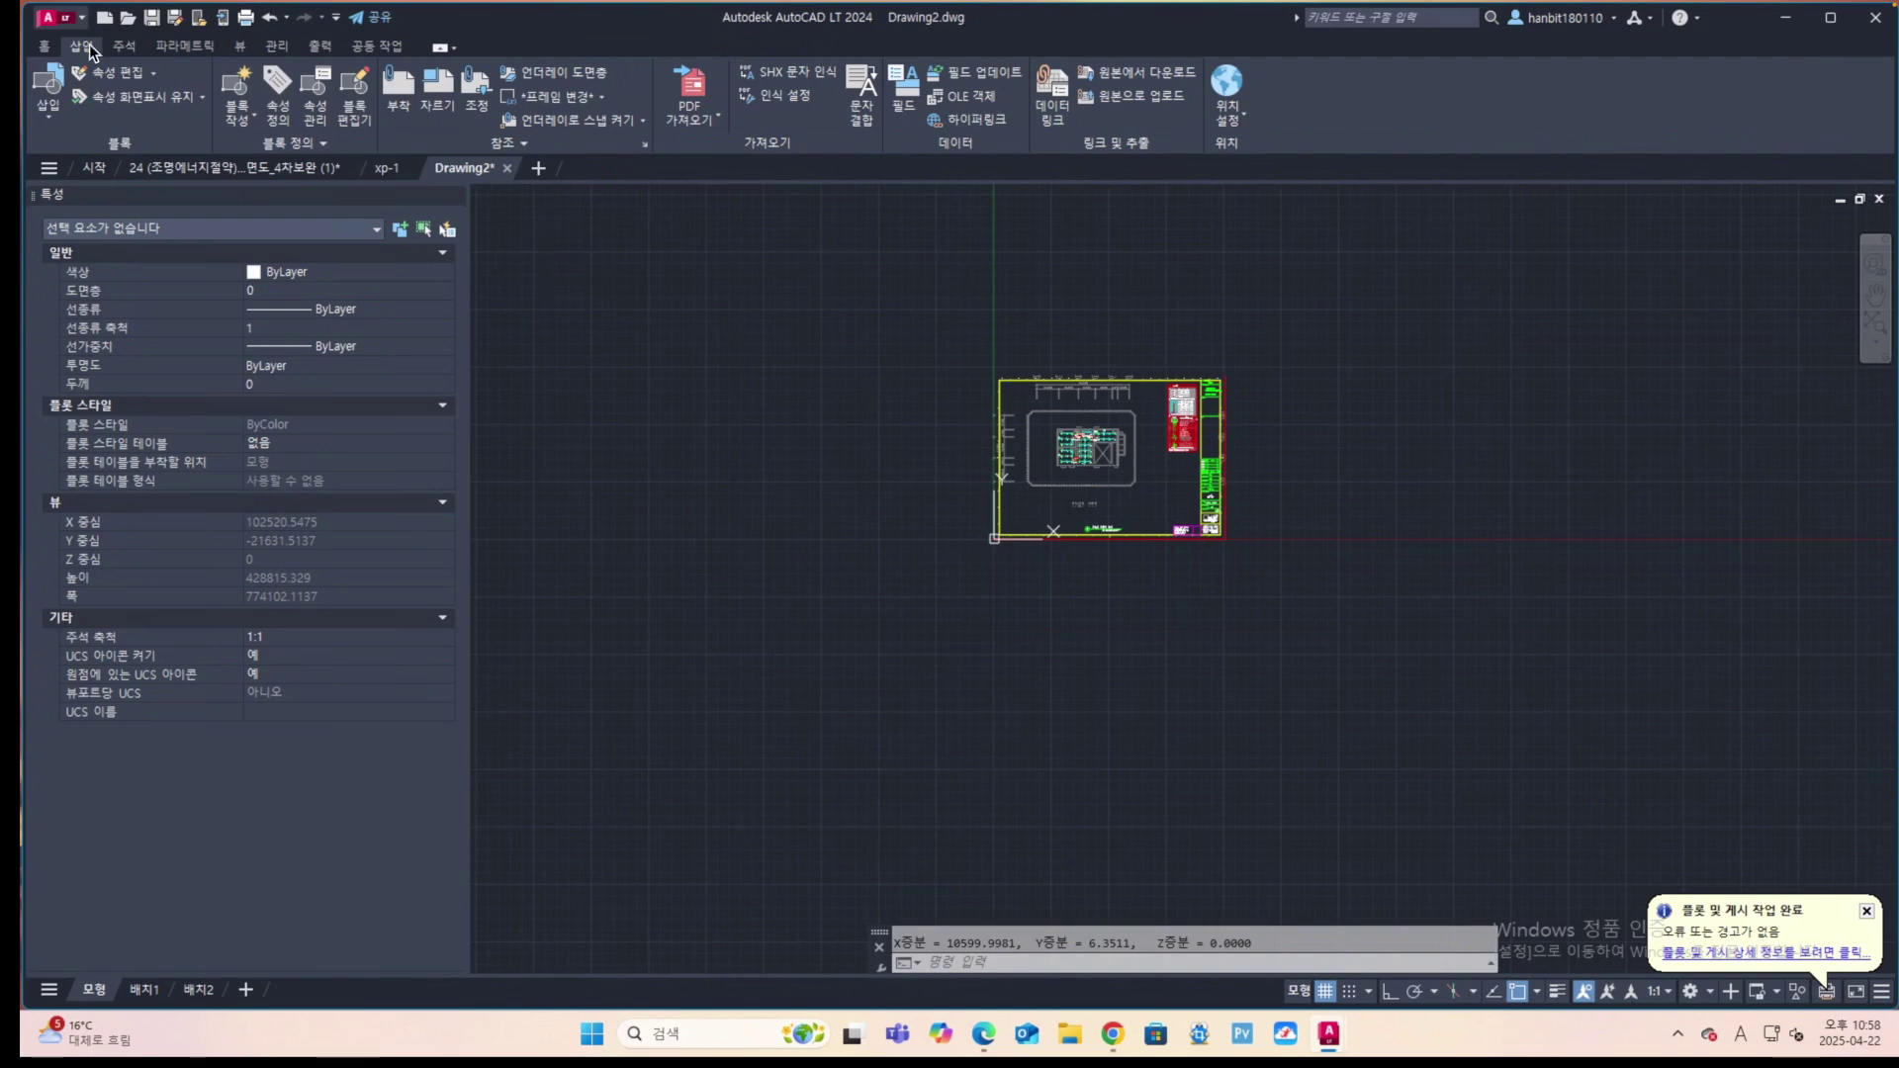
{"action": "left_click", "coordinate": [50, 17]}
{"action": "left_click", "coordinate": [116, 259]}
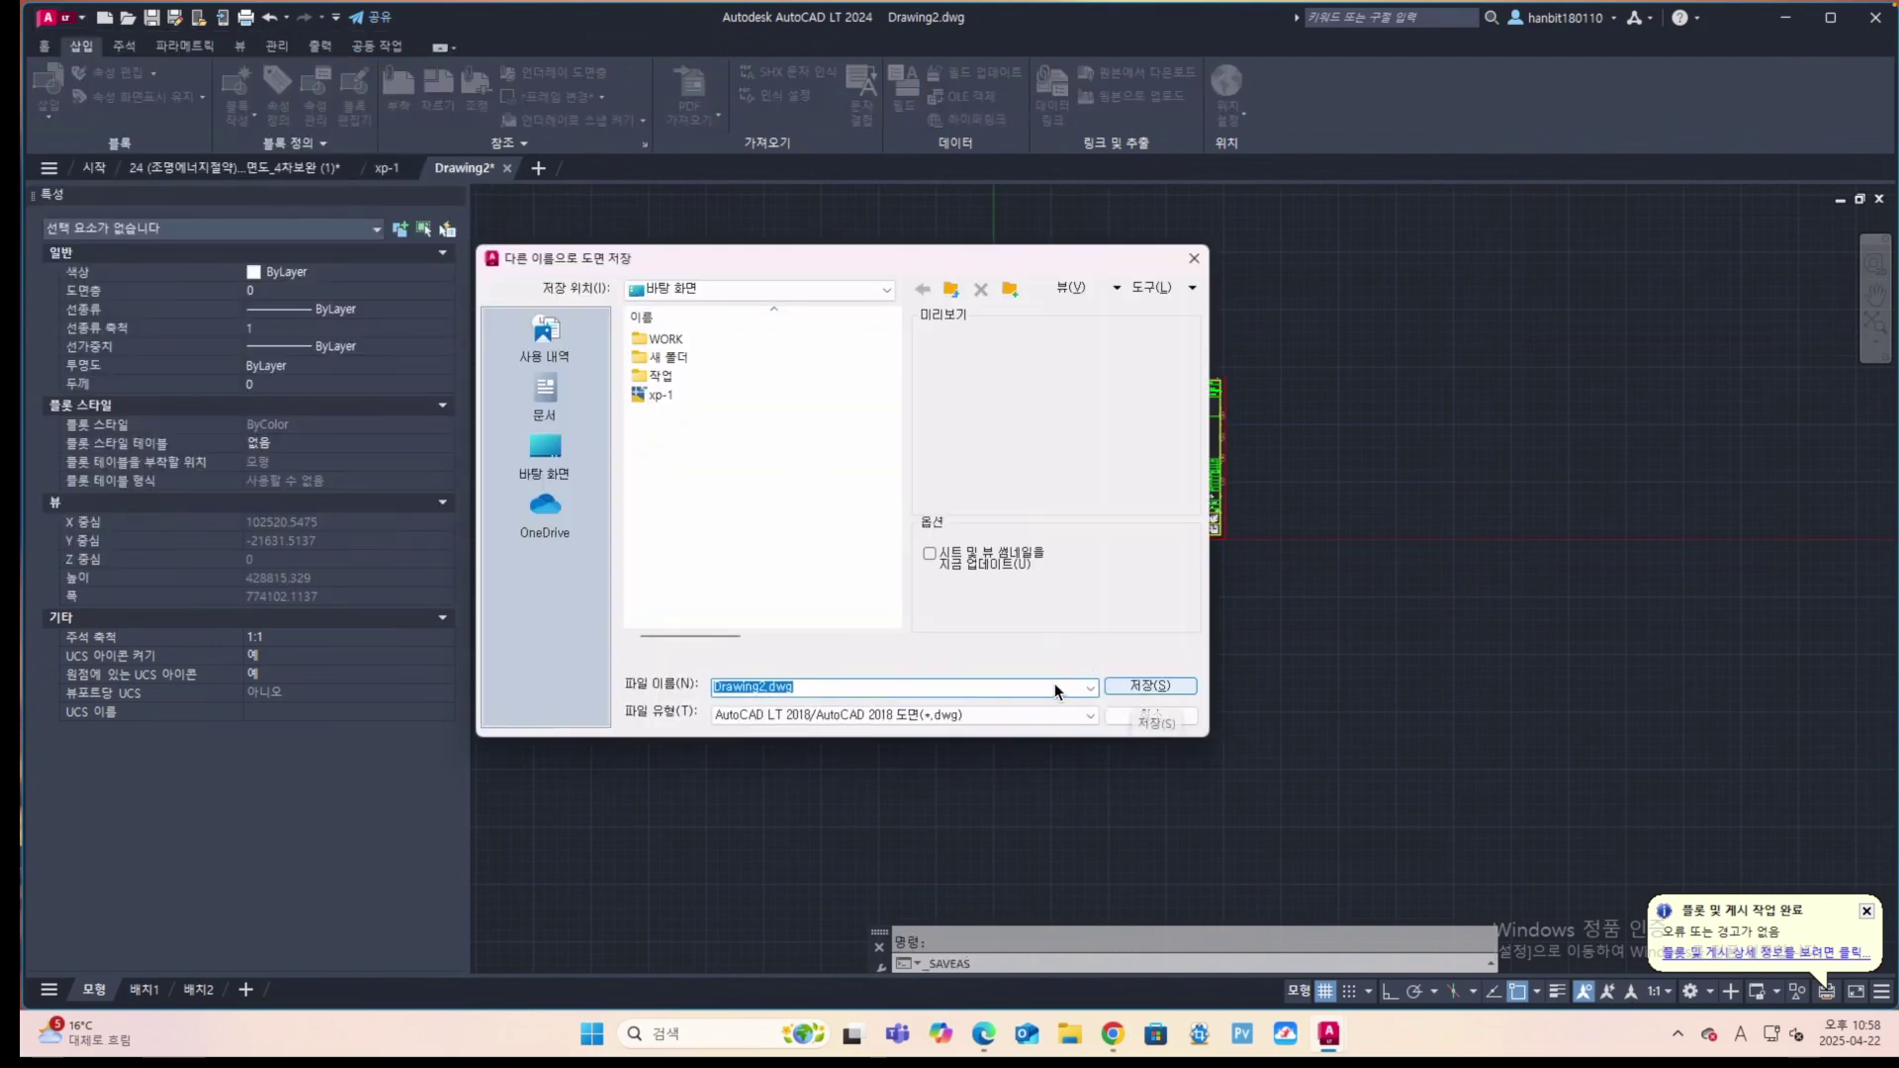
{"action": "left_click_drag", "start_coordinate": [947, 693], "coordinate": [683, 676]}
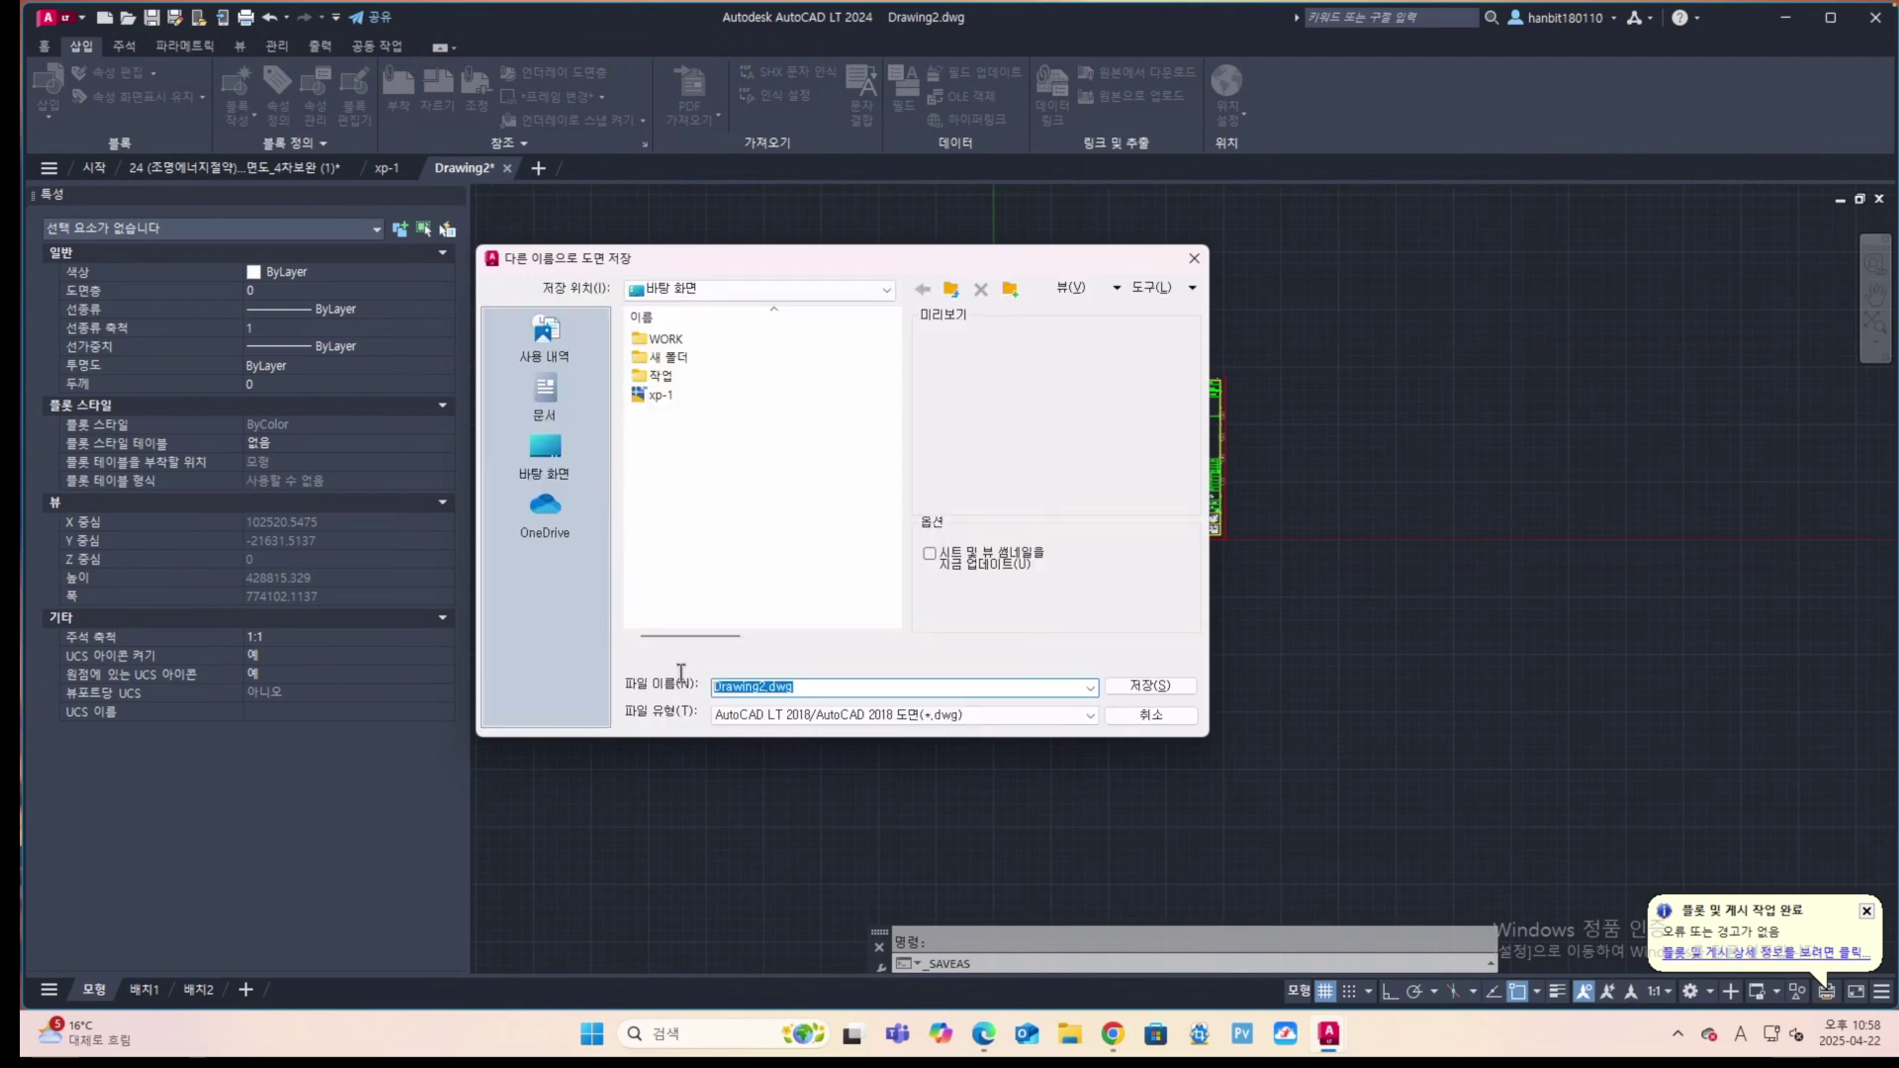
{"action": "type", "text": "xo-1"}
{"action": "key", "text": "Return"}
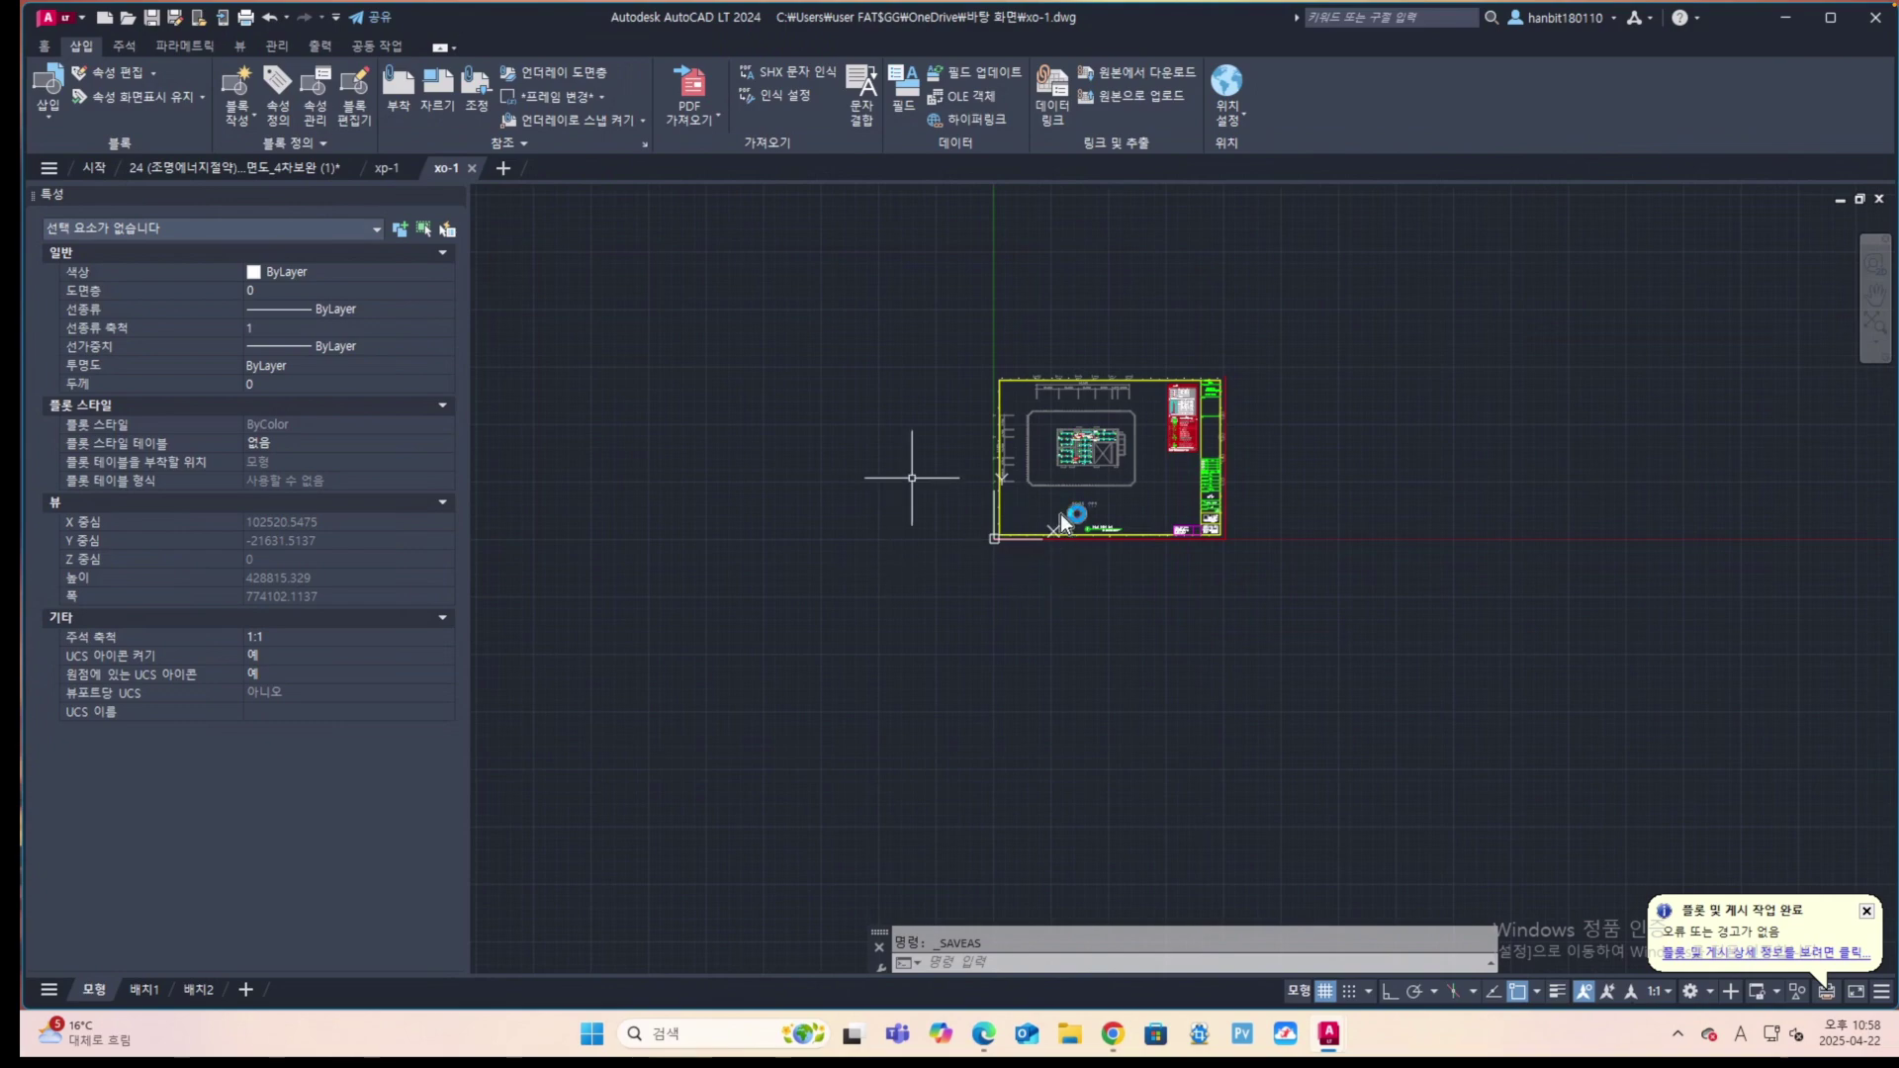
Switch to ReluxDesktop from the desktop, skipping the package update and declining to restore the improperly closed project.
{"action": "left_click", "coordinate": [1785, 17]}
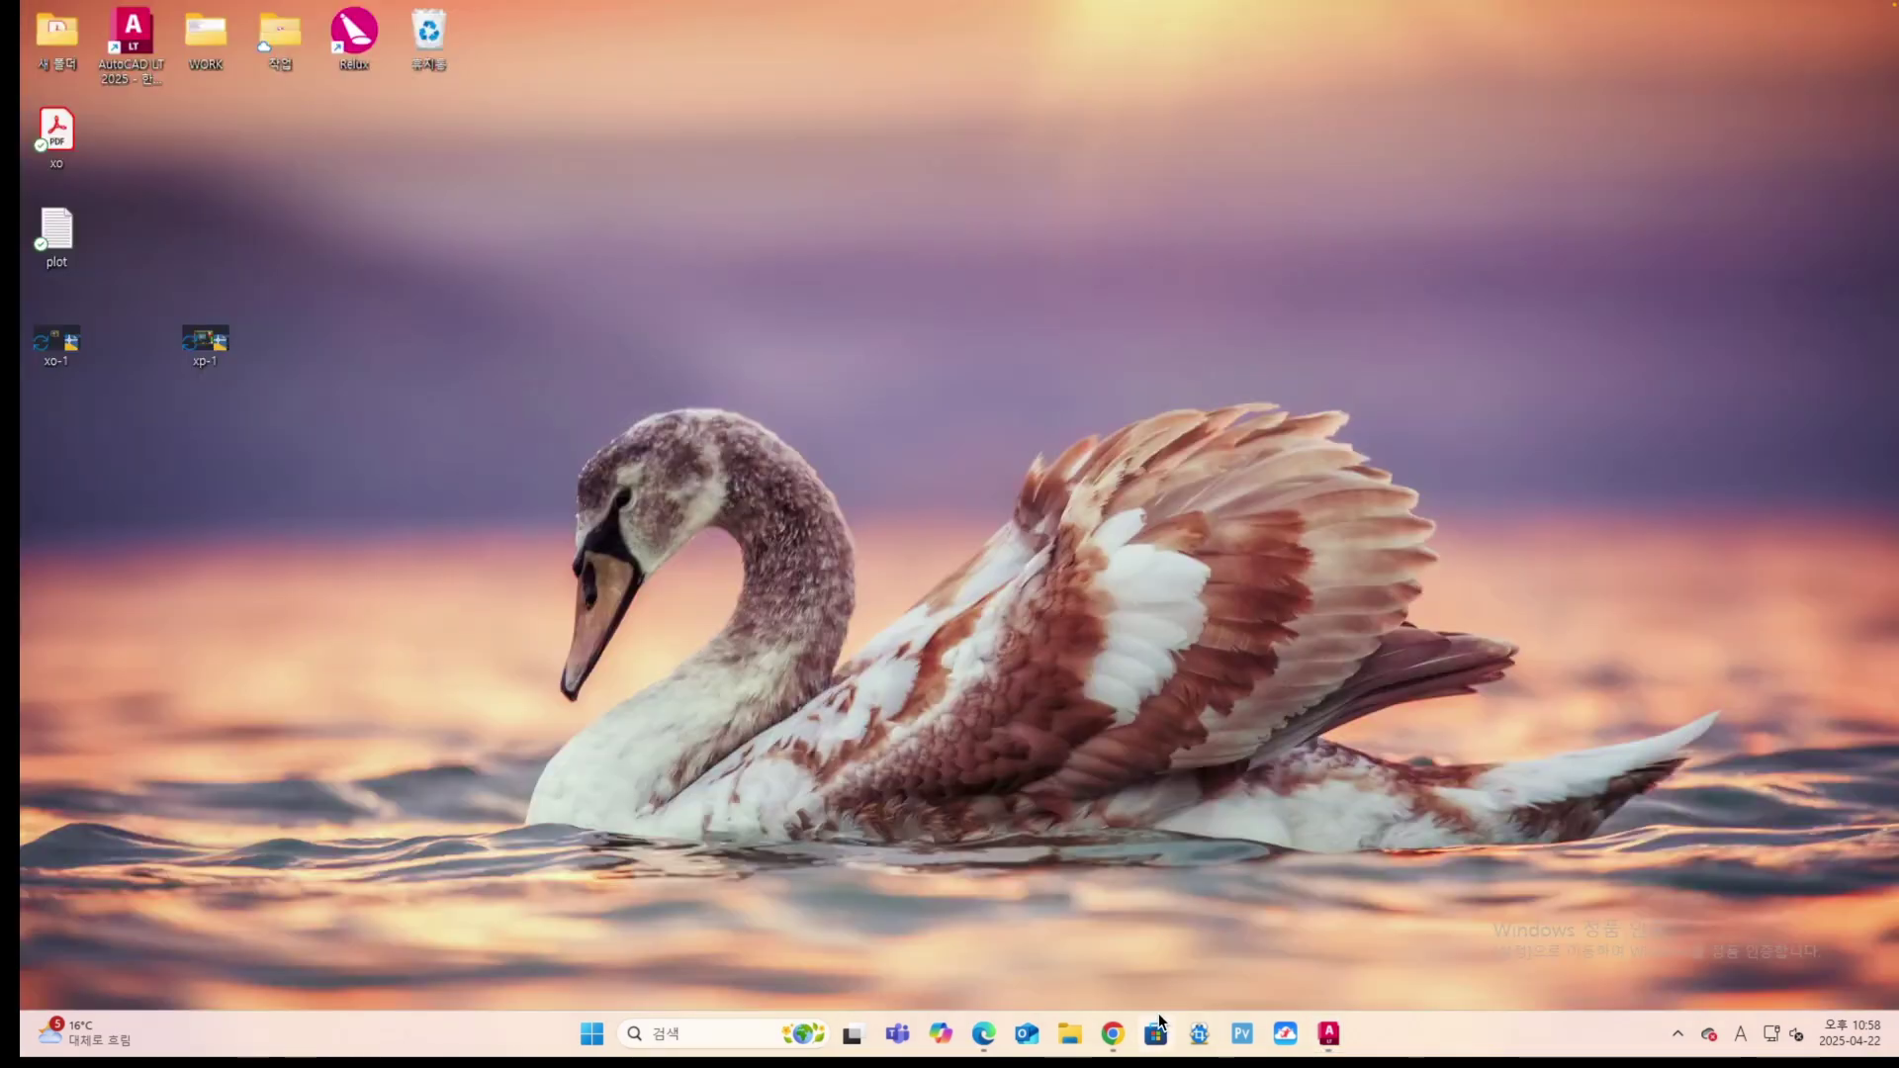
{"action": "double_click", "coordinate": [362, 40]}
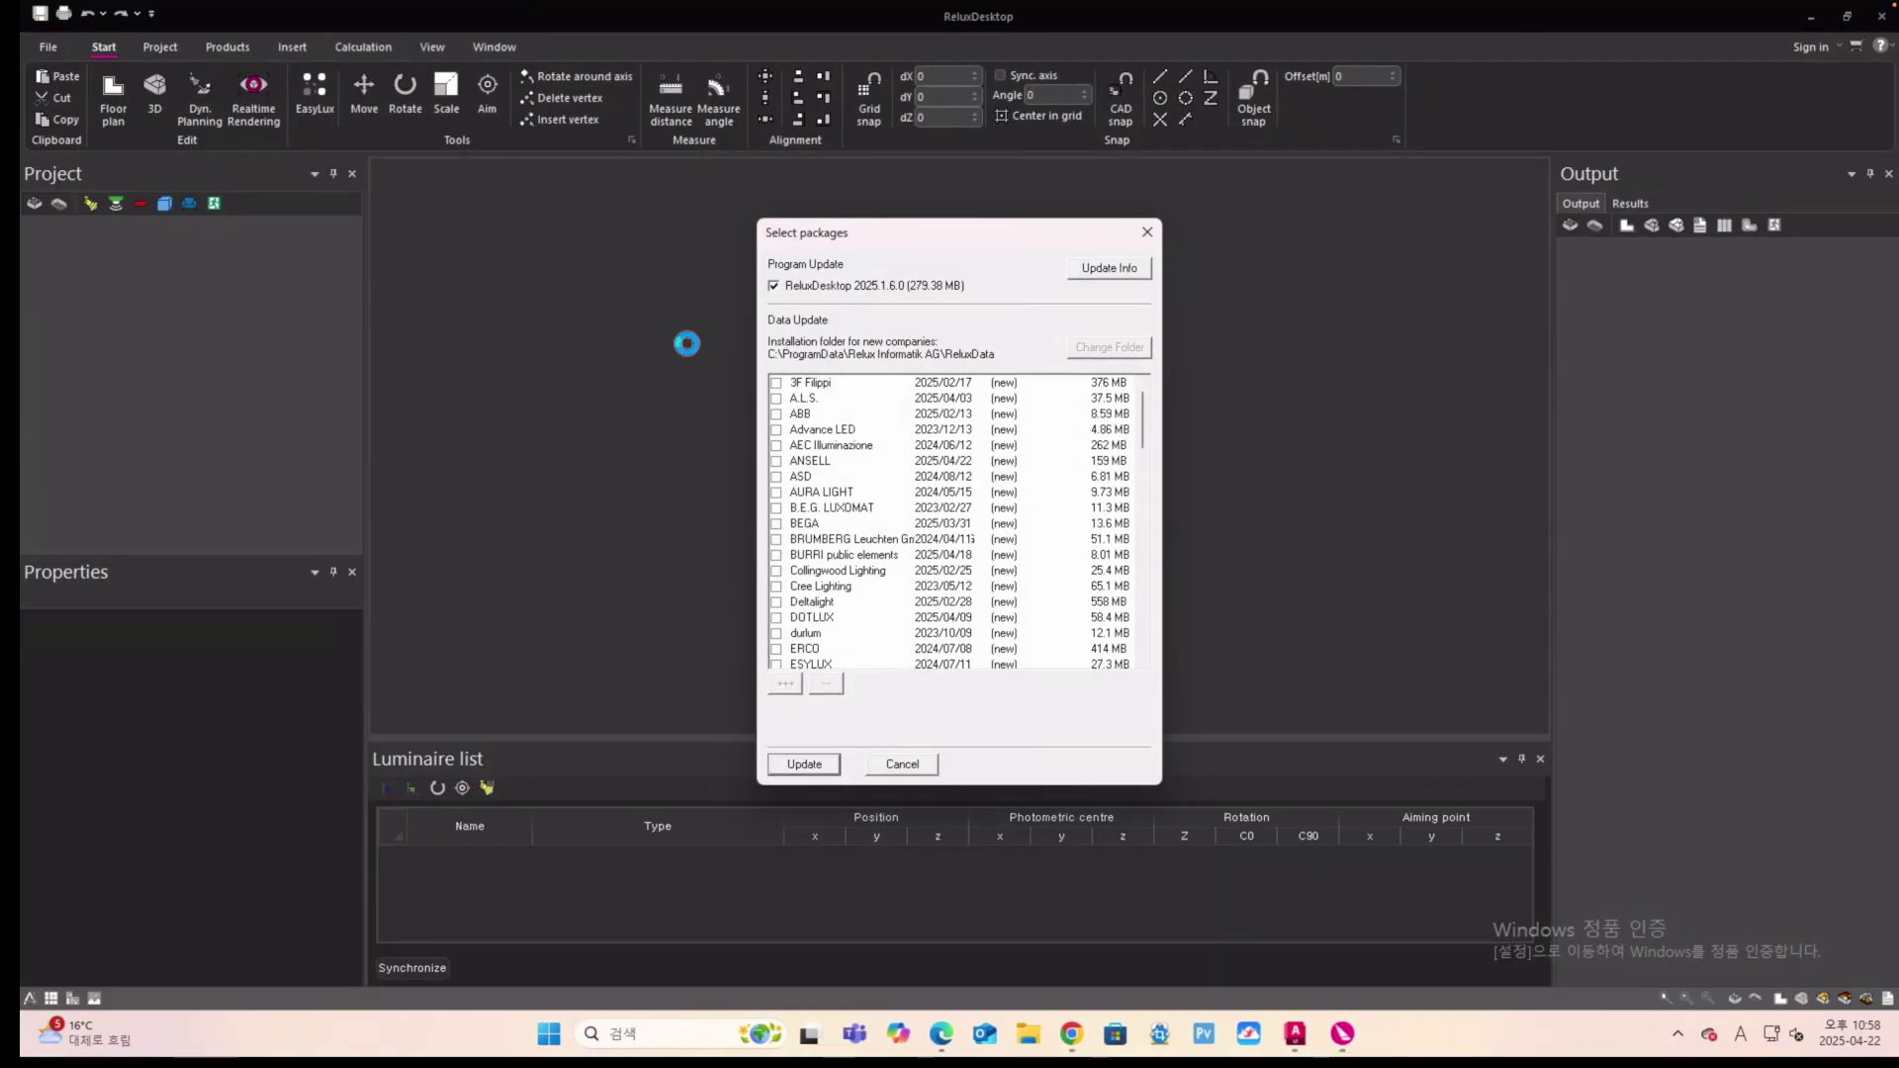
{"action": "left_click", "coordinate": [910, 766]}
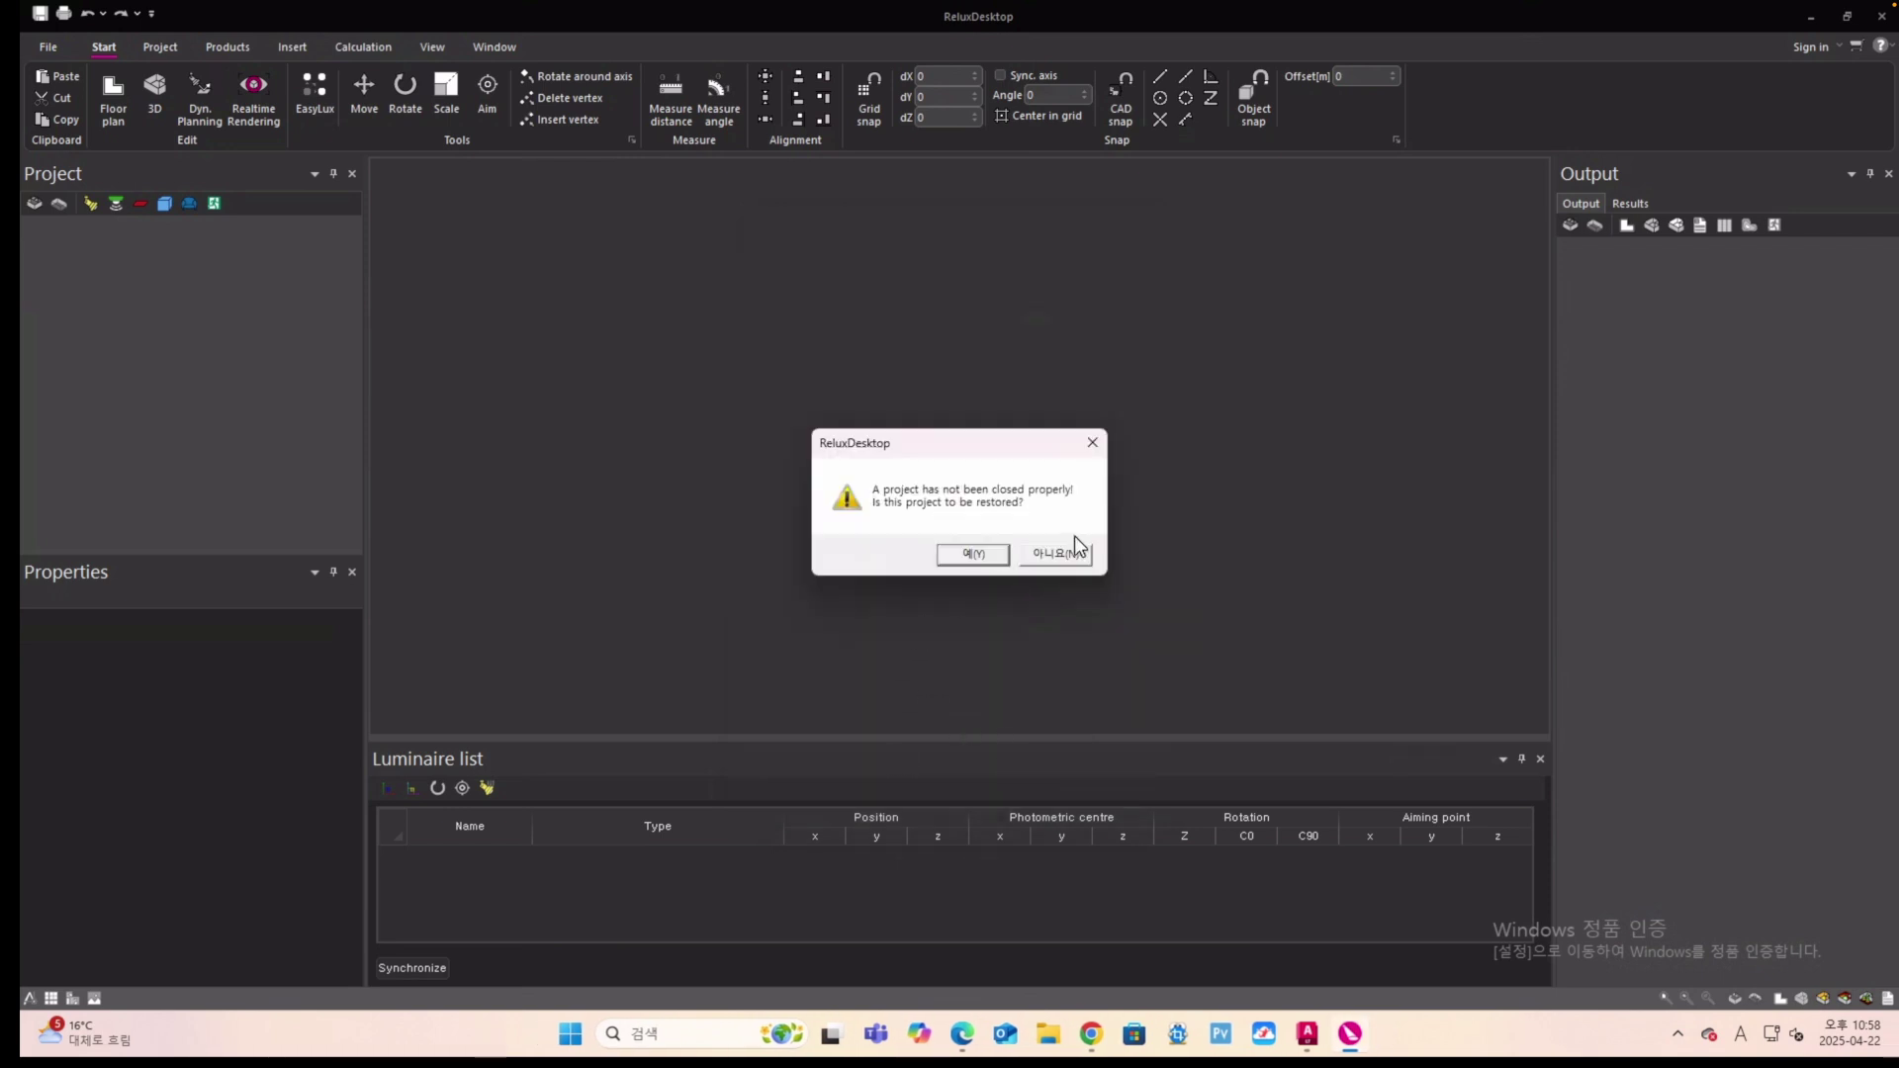
{"action": "left_click", "coordinate": [1074, 554]}
{"action": "left_click", "coordinate": [1074, 552]}
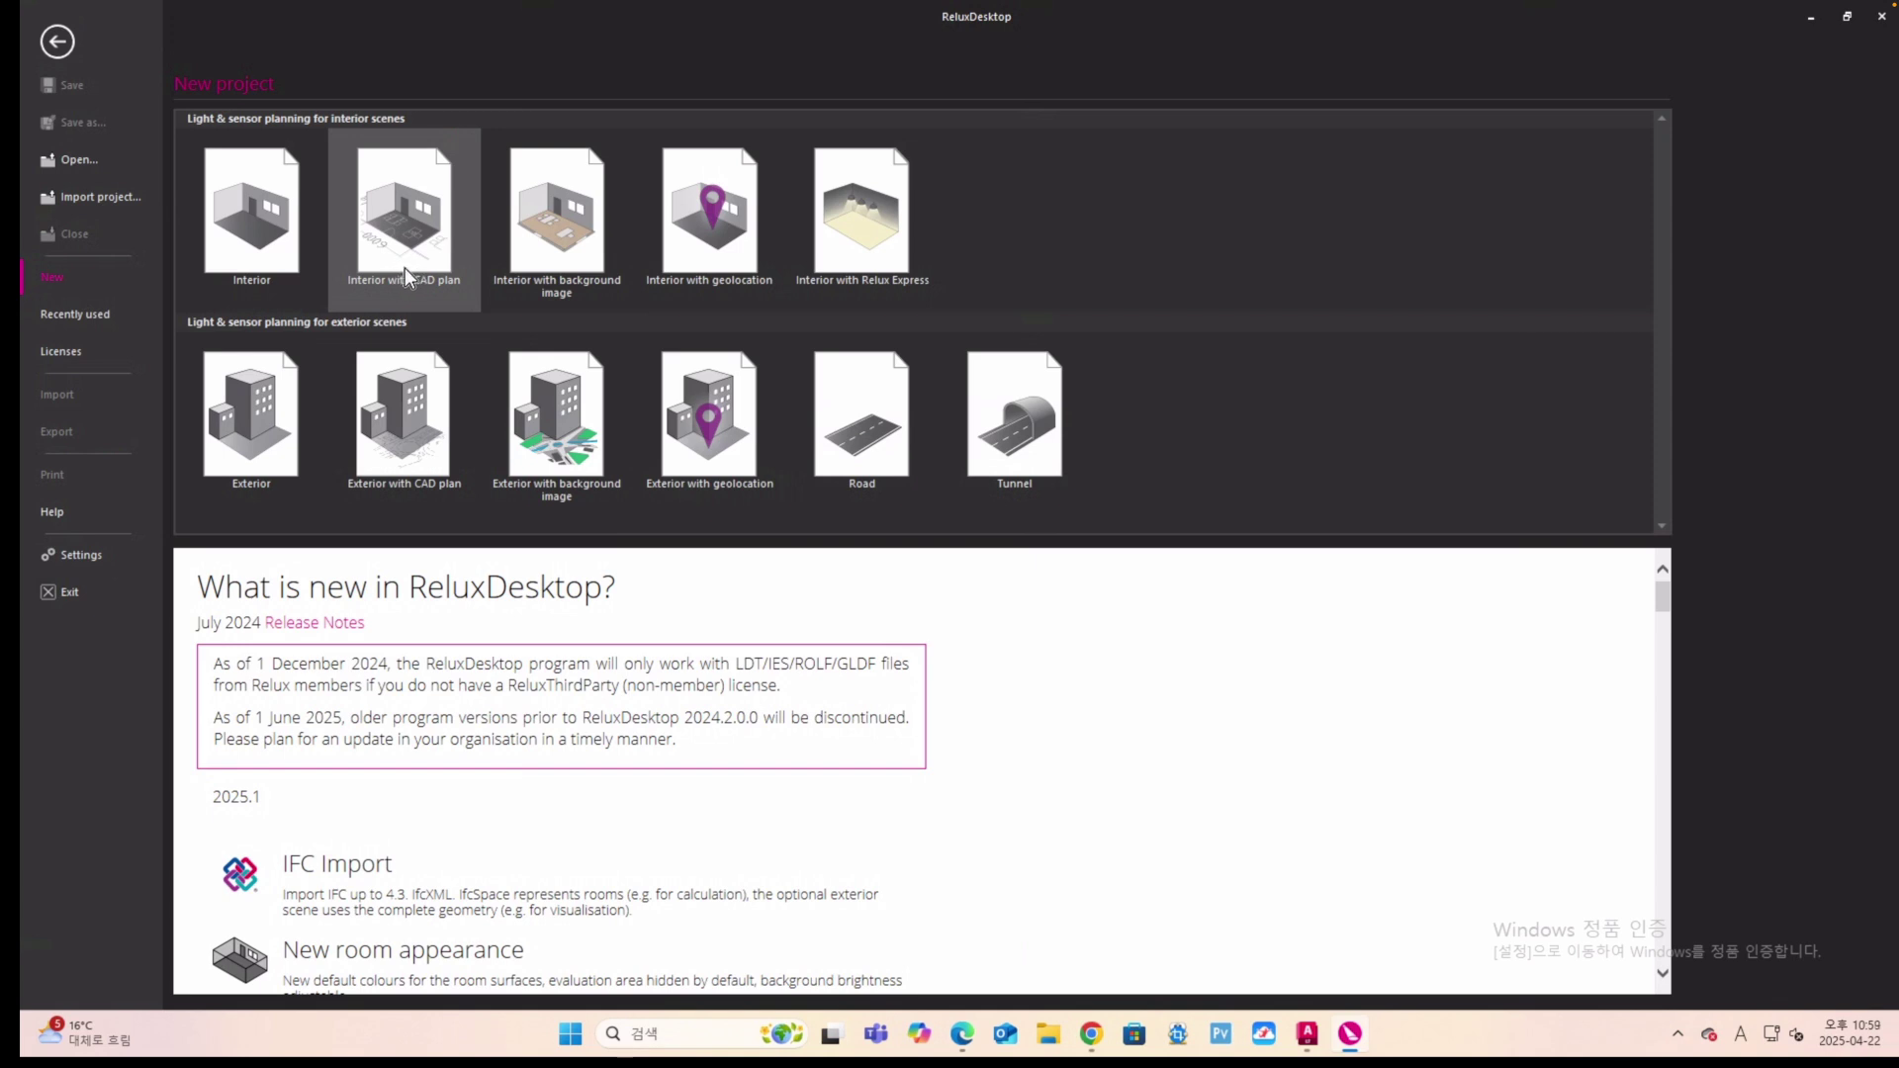
Create a new interior project with CAD plan, using blank project data, an interior scene constructed in top view and 2.8 m height.
{"action": "left_click", "coordinate": [406, 267]}
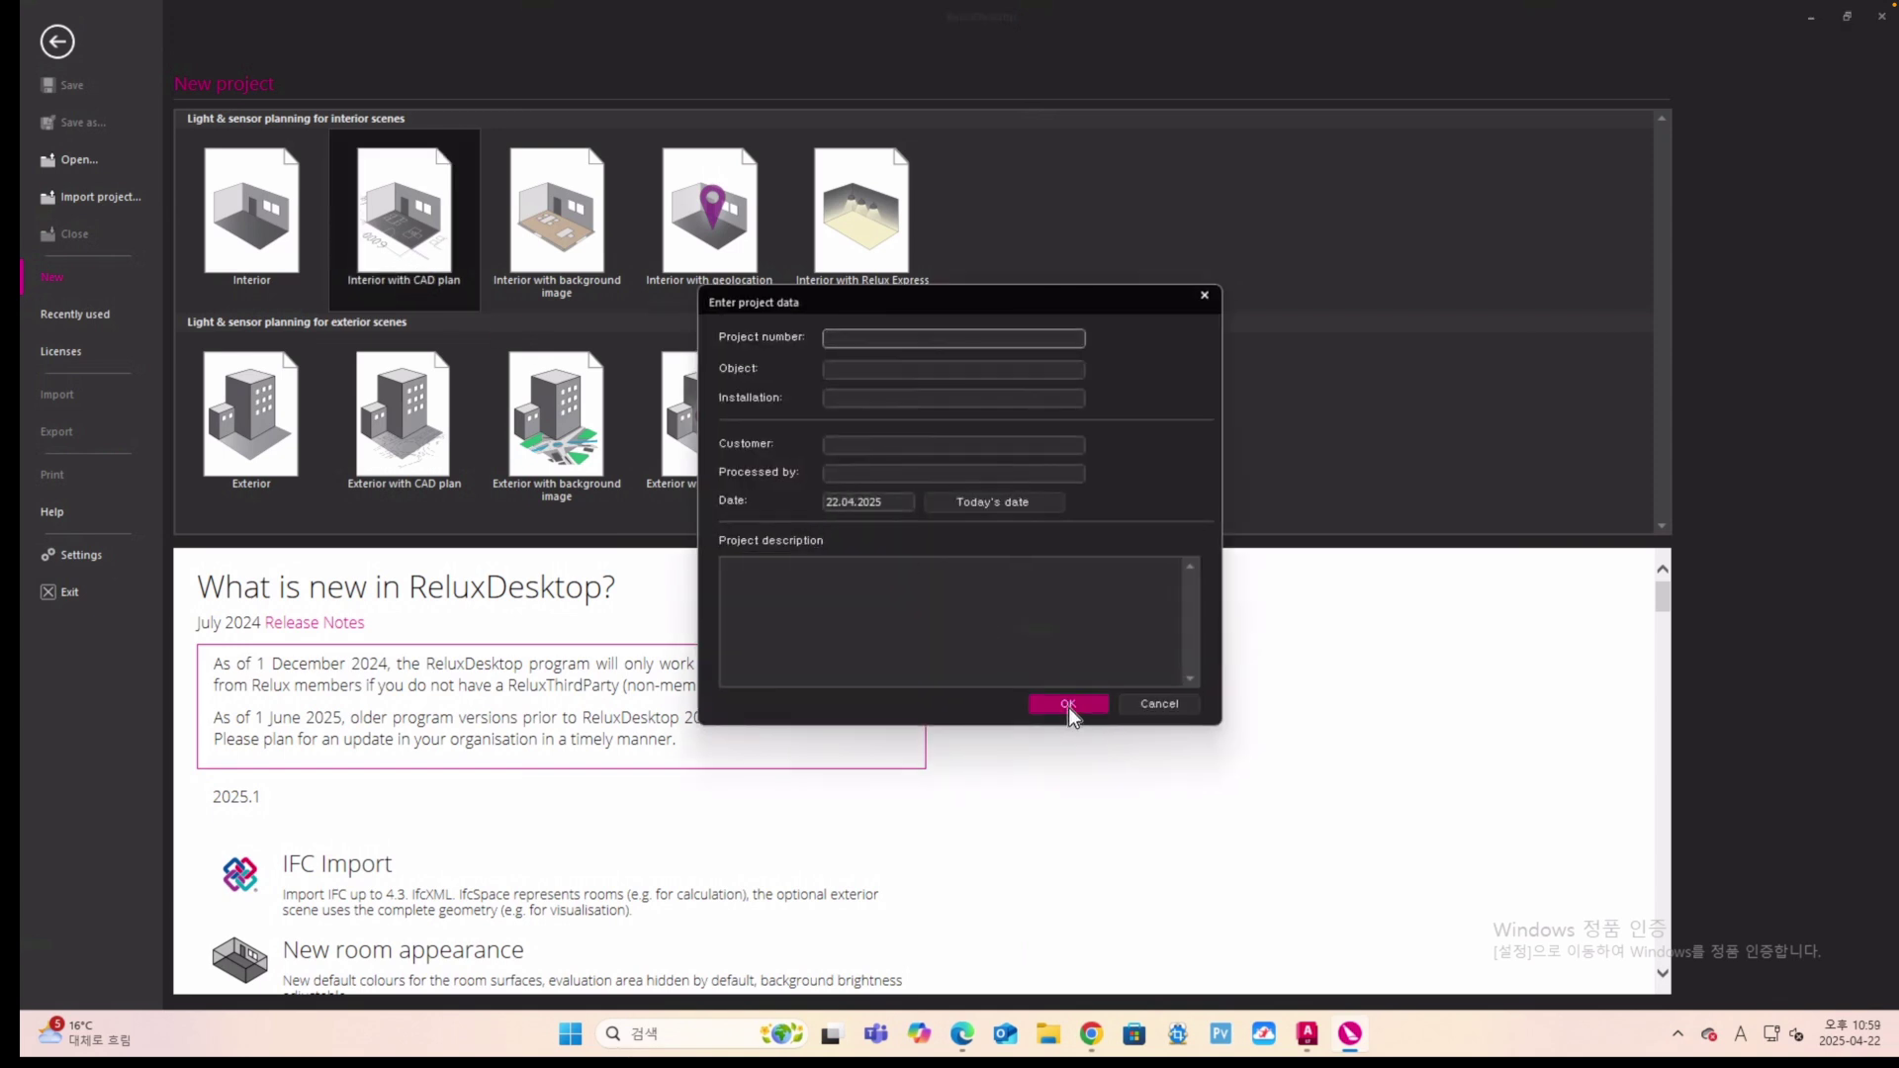
{"action": "left_click", "coordinate": [1069, 705]}
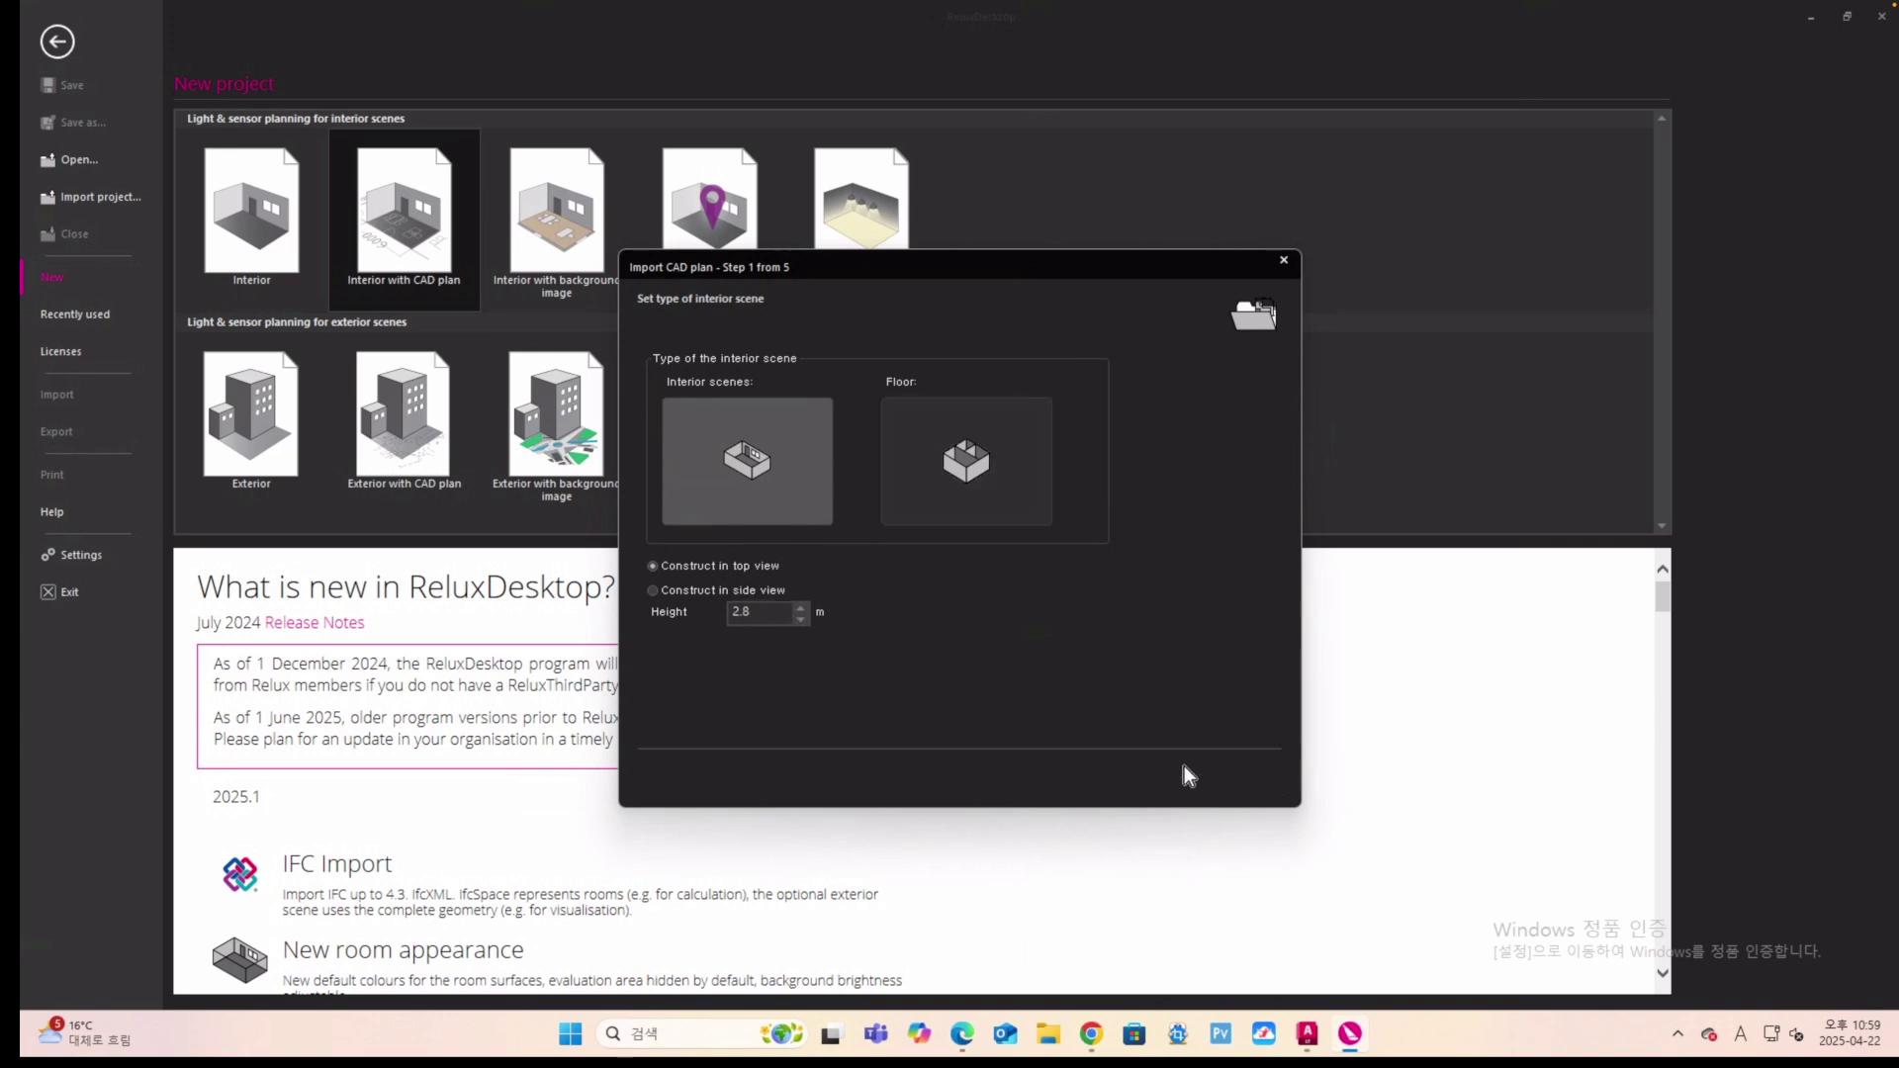
{"action": "left_click", "coordinate": [1165, 775]}
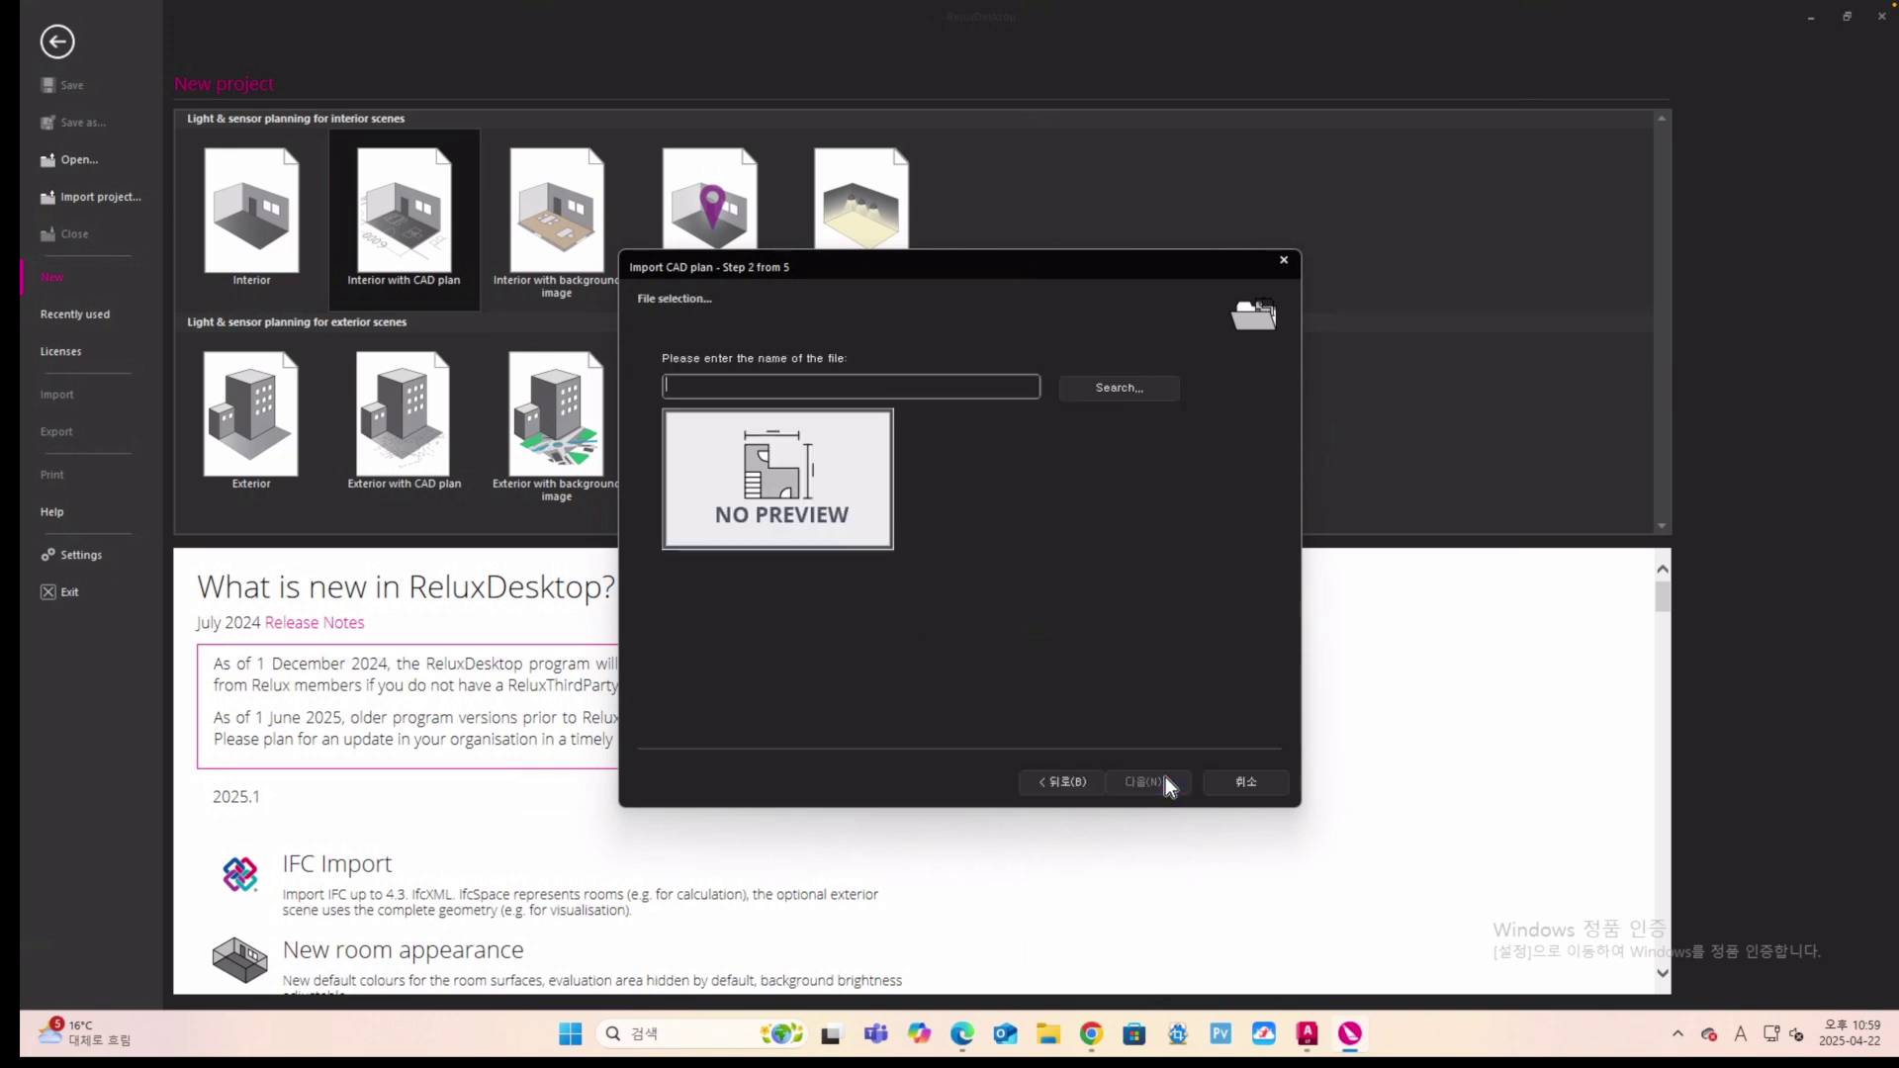
Import xo-1.dwg as the CAD plan in millimeters, accepting the default rotation and origin.
{"action": "left_click", "coordinate": [1128, 395]}
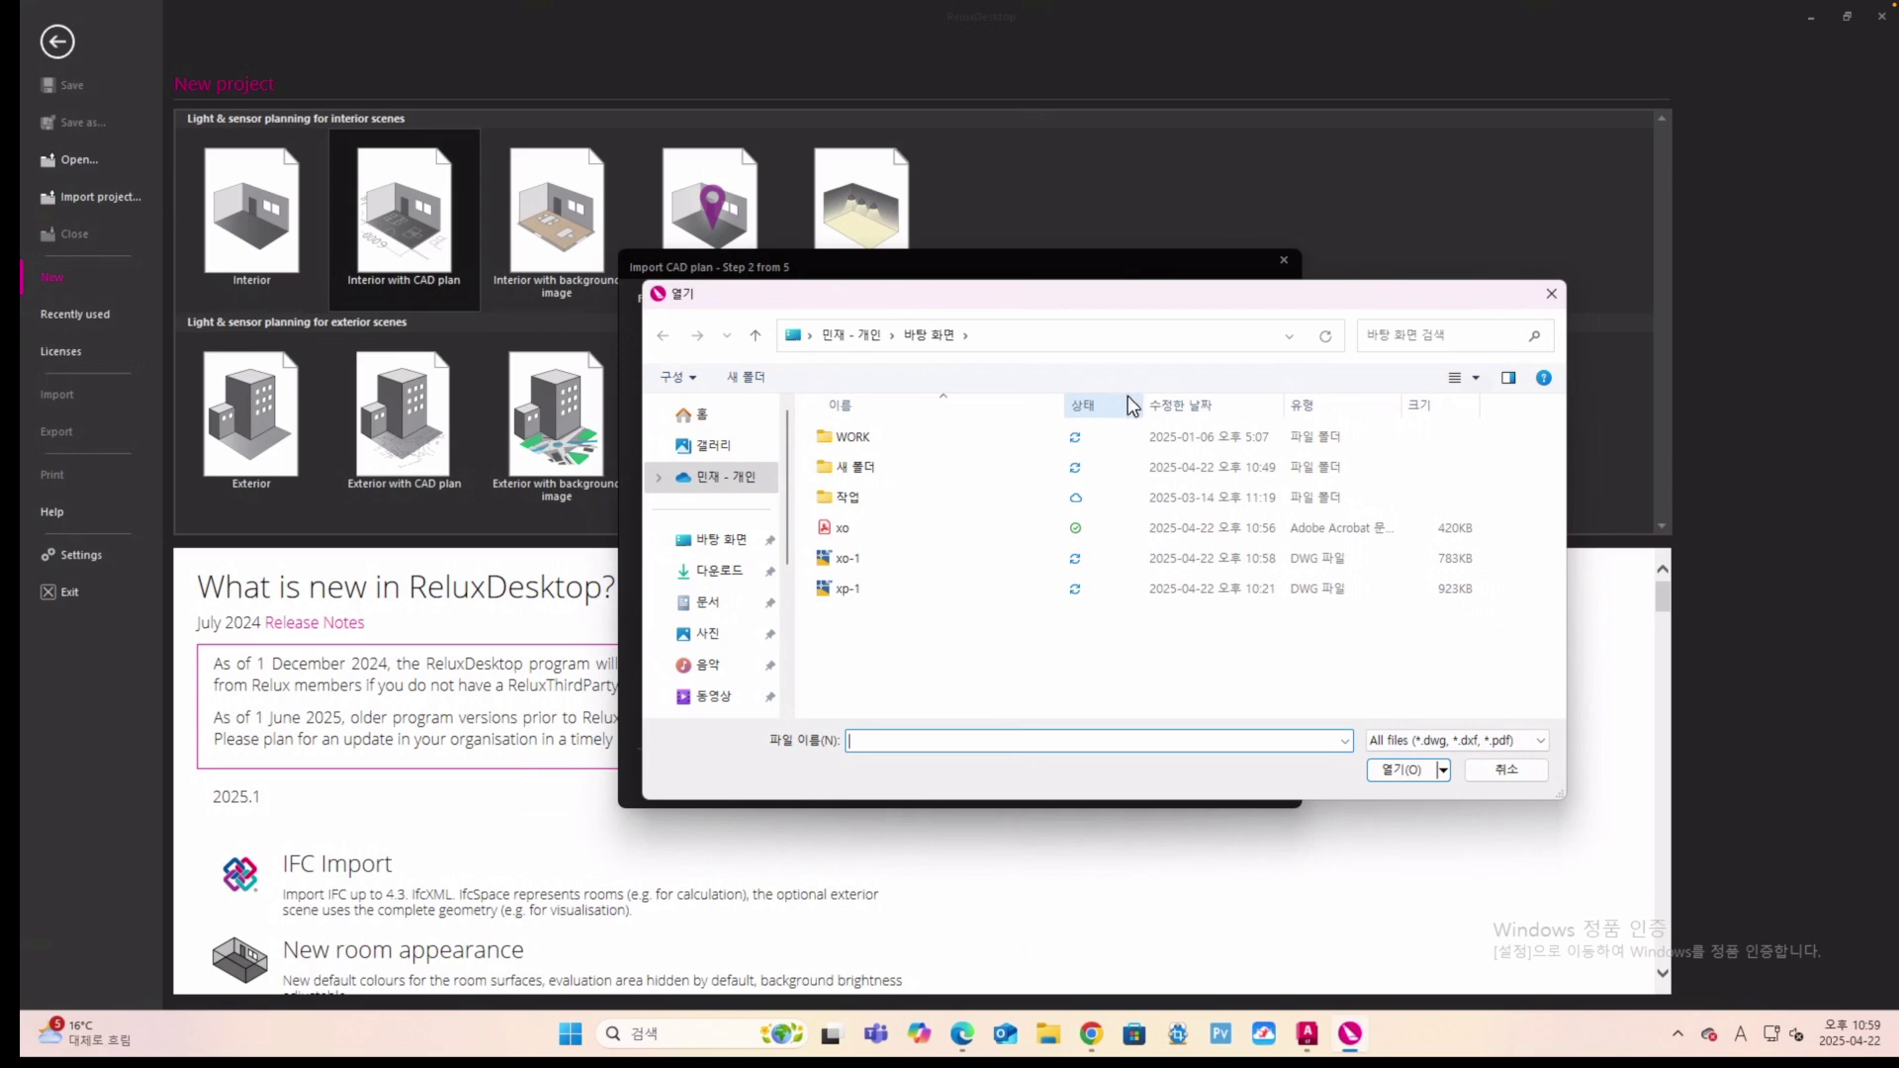
{"action": "left_click", "coordinate": [848, 559]}
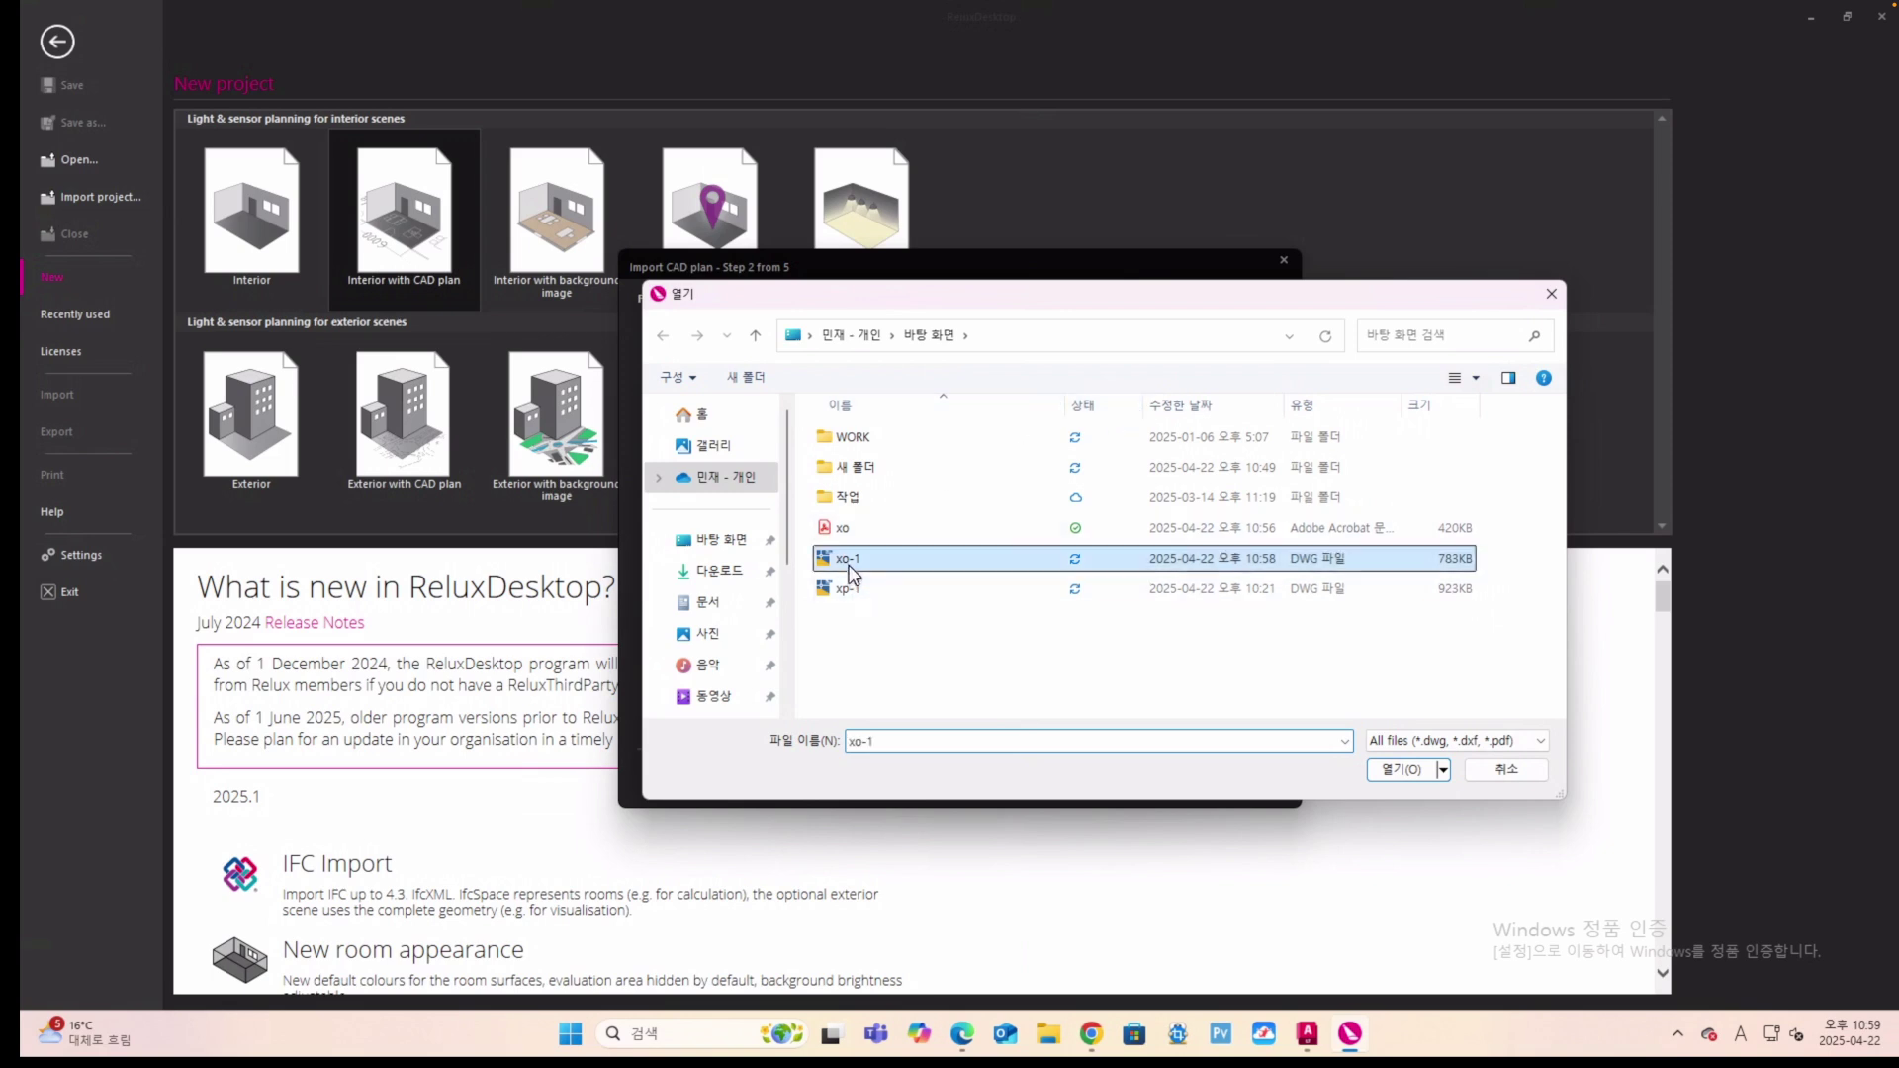
{"action": "left_click", "coordinate": [1398, 771]}
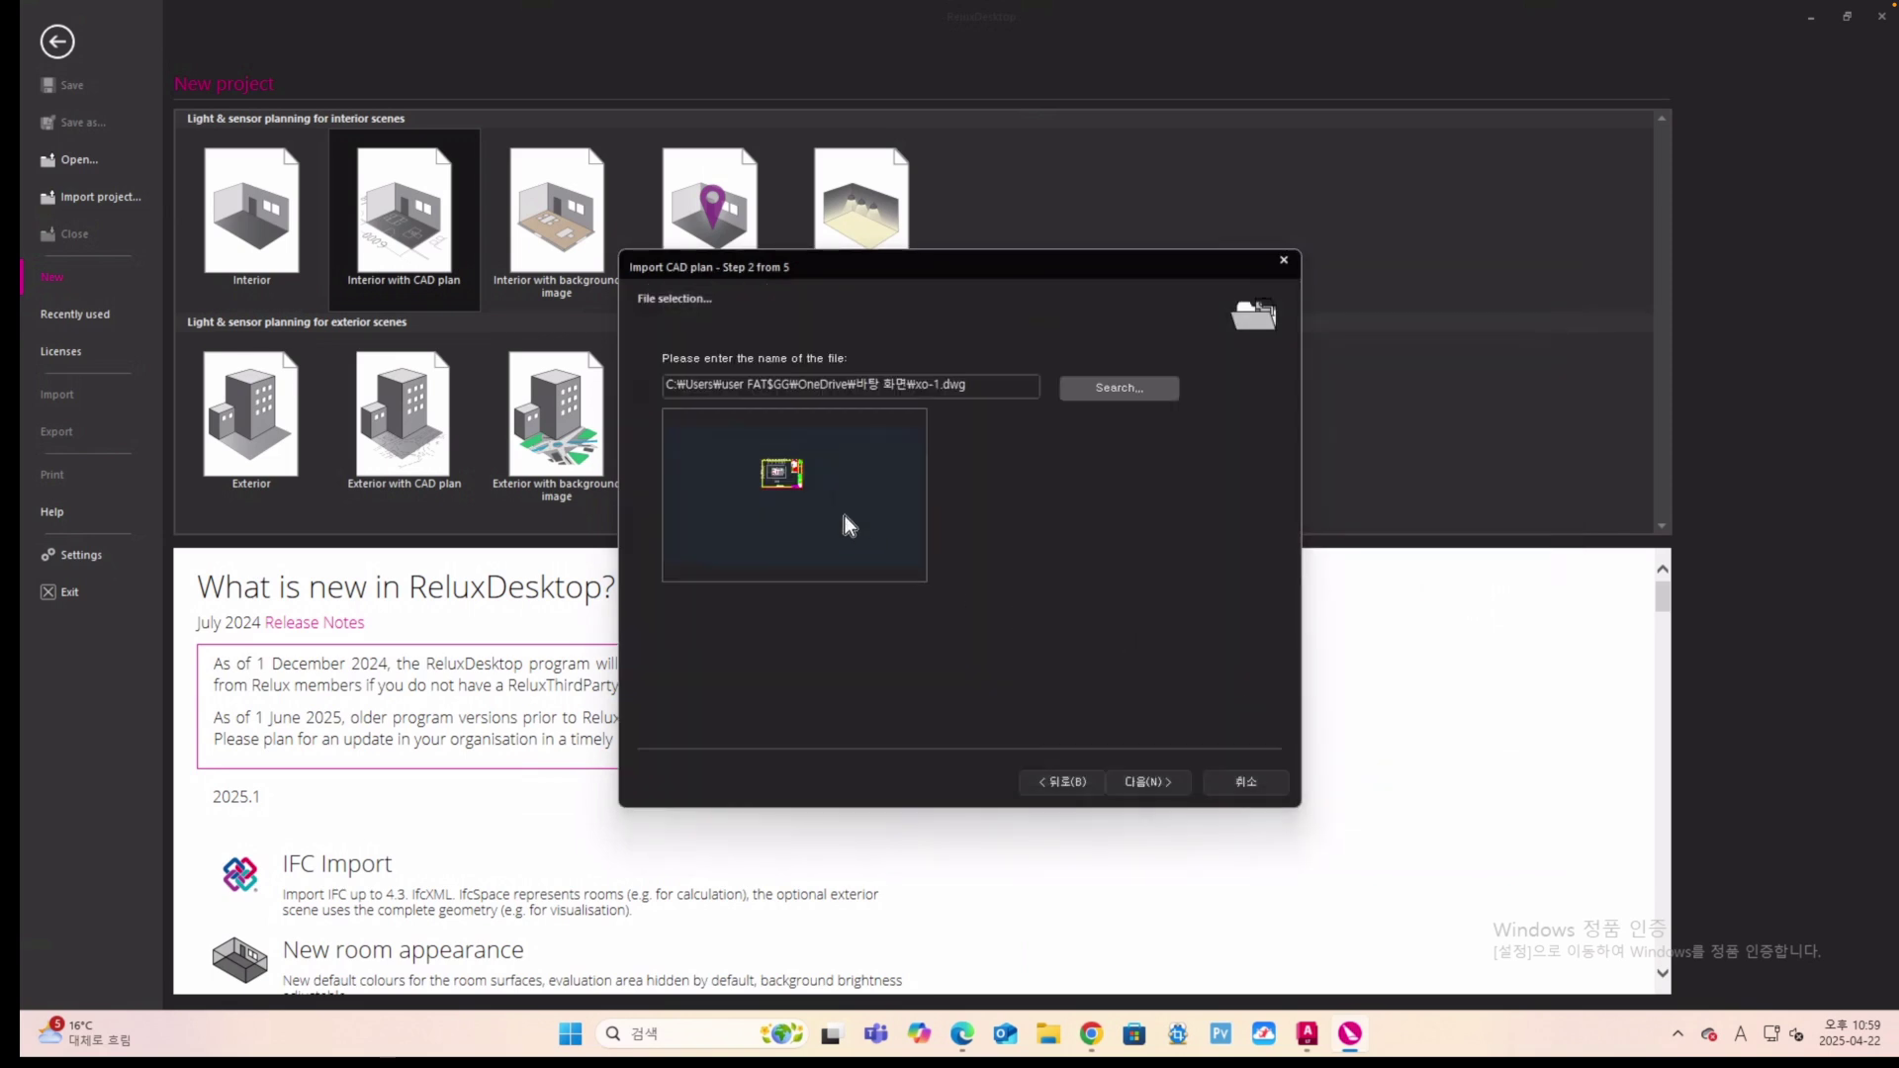
{"action": "left_click", "coordinate": [1143, 781]}
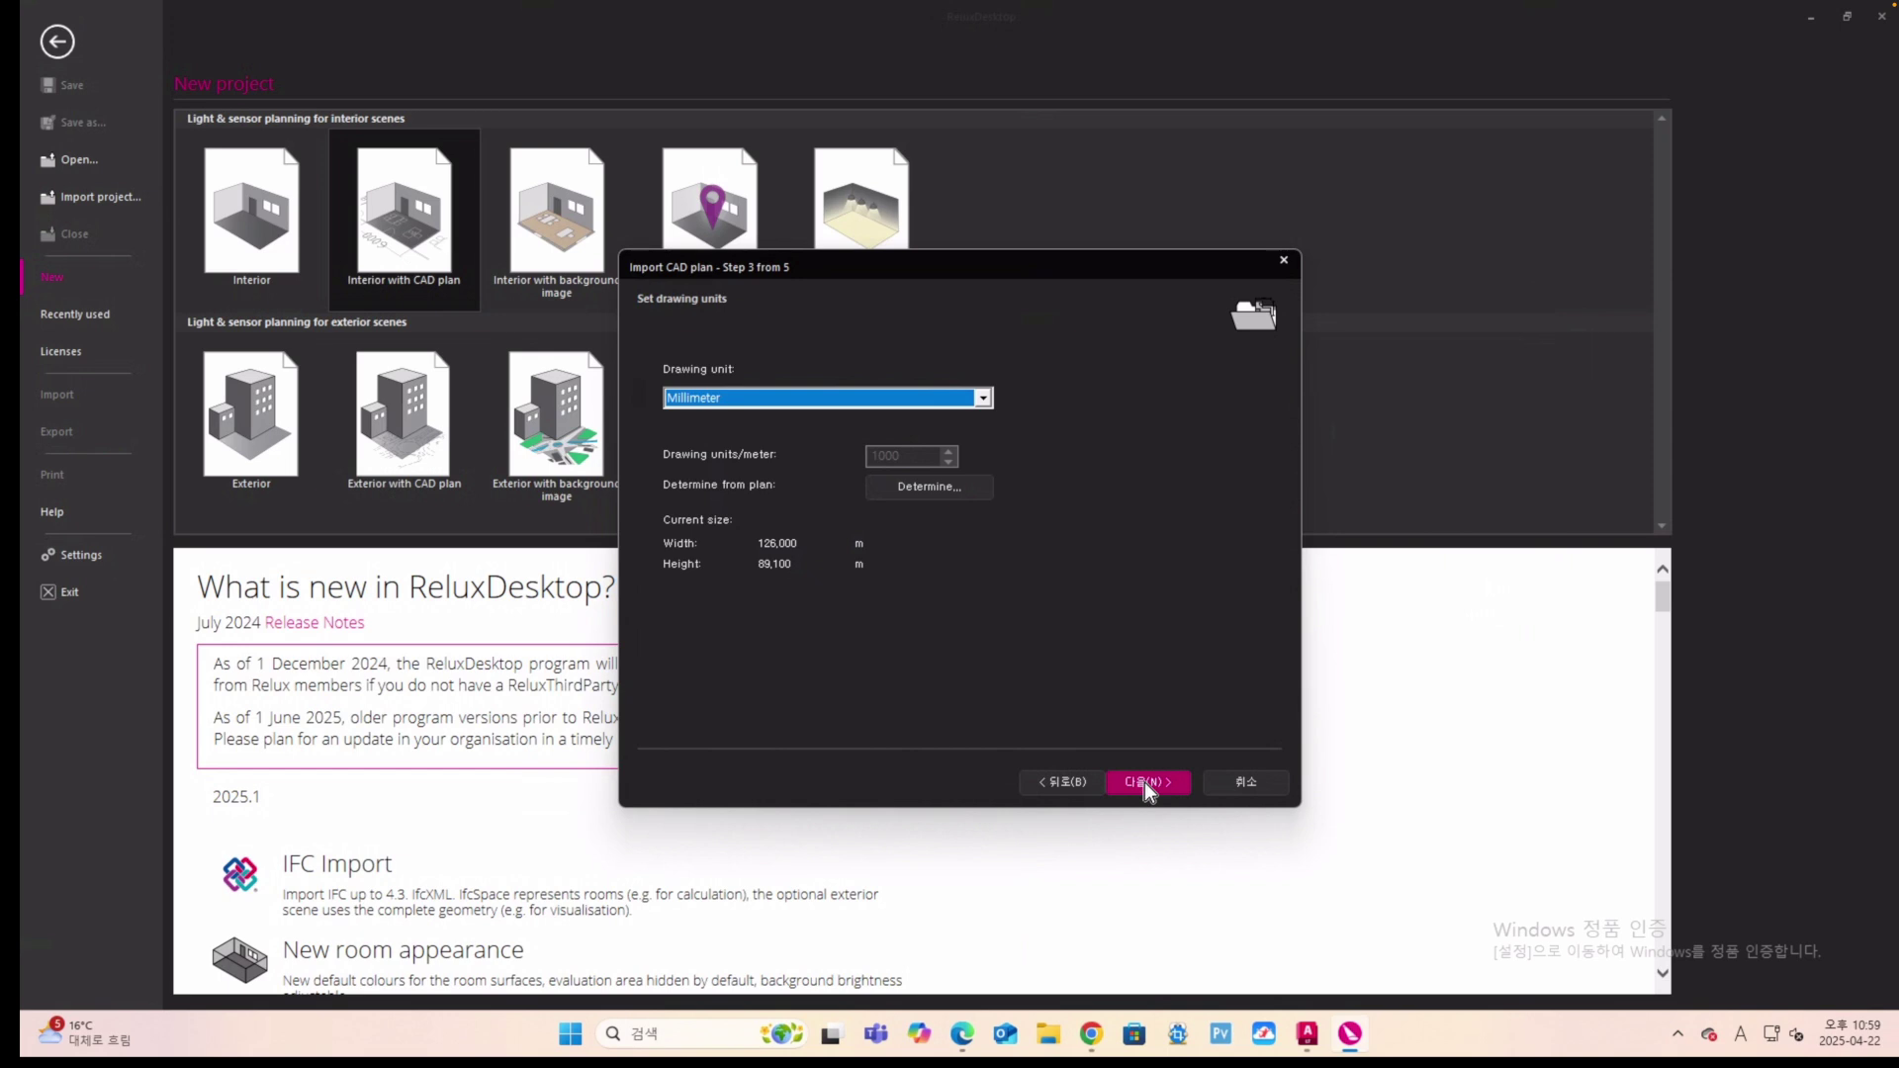
{"action": "left_click", "coordinate": [1145, 782]}
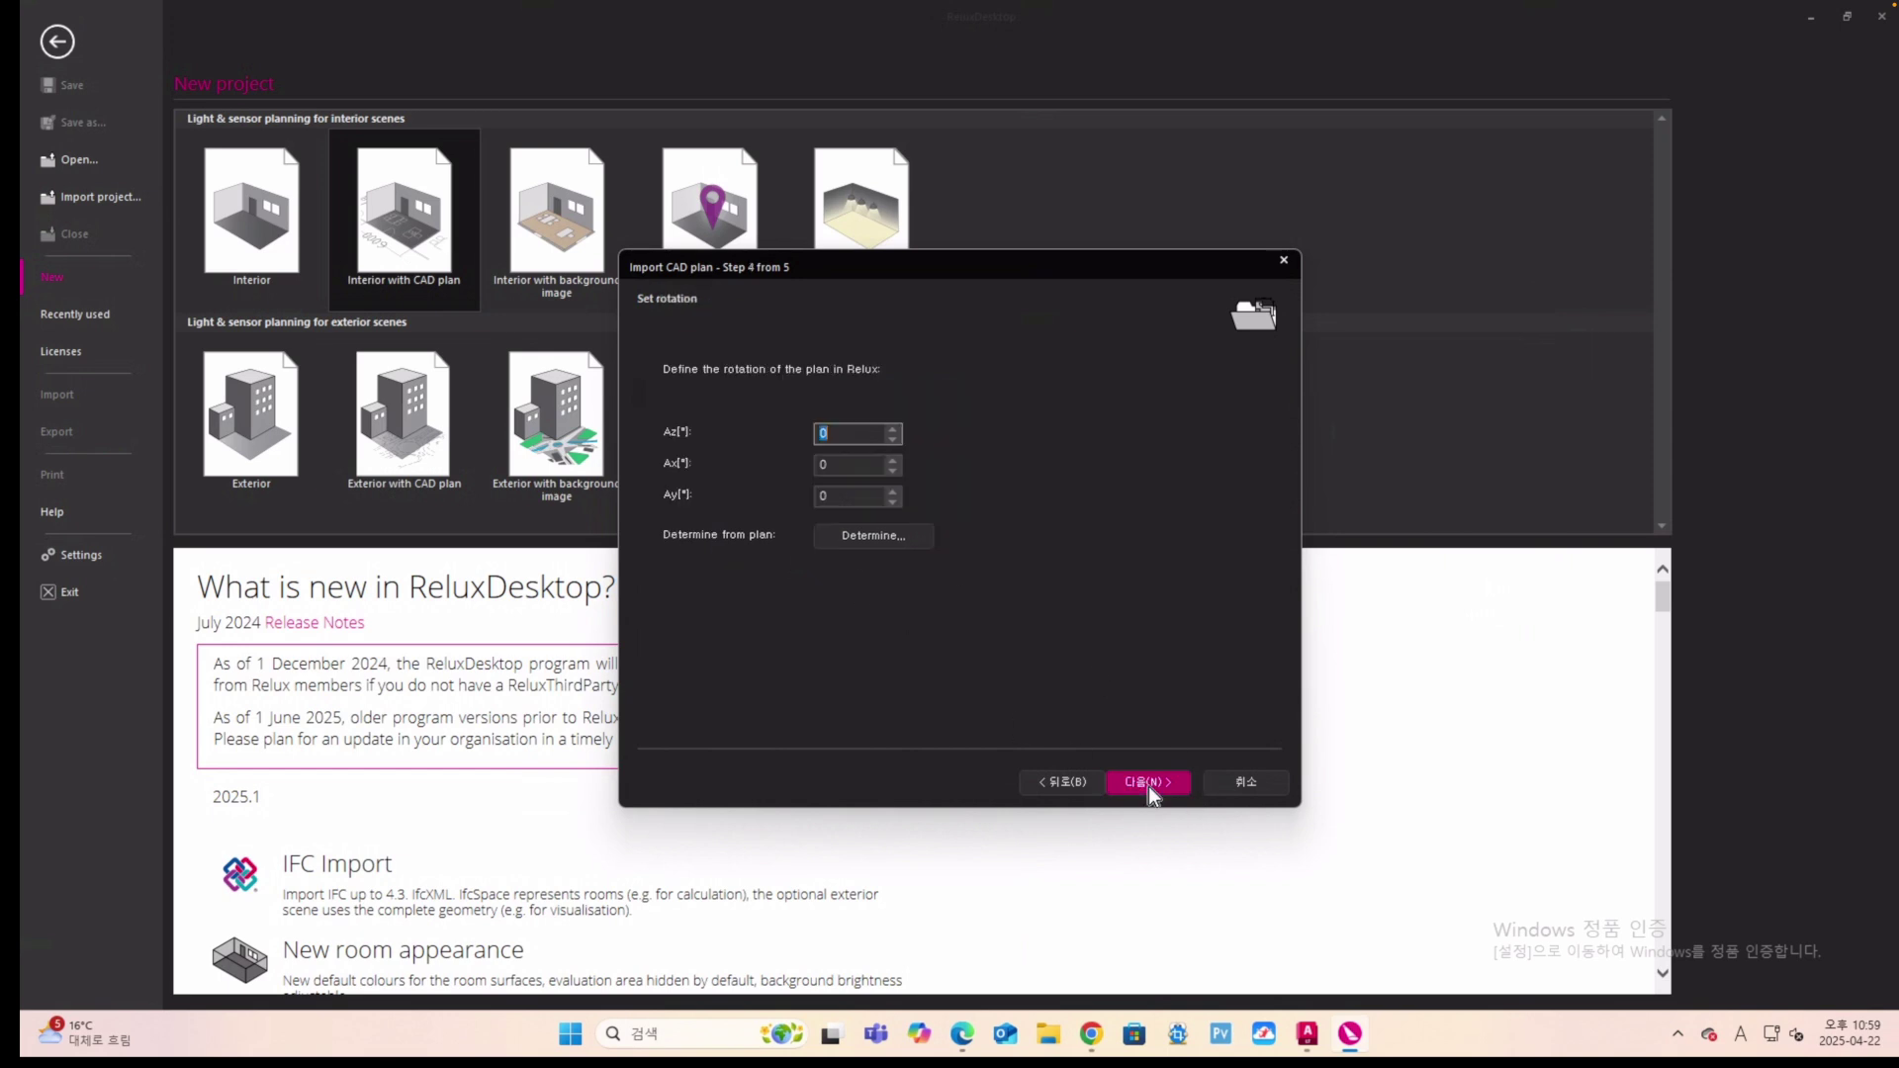
{"action": "left_click", "coordinate": [1148, 783]}
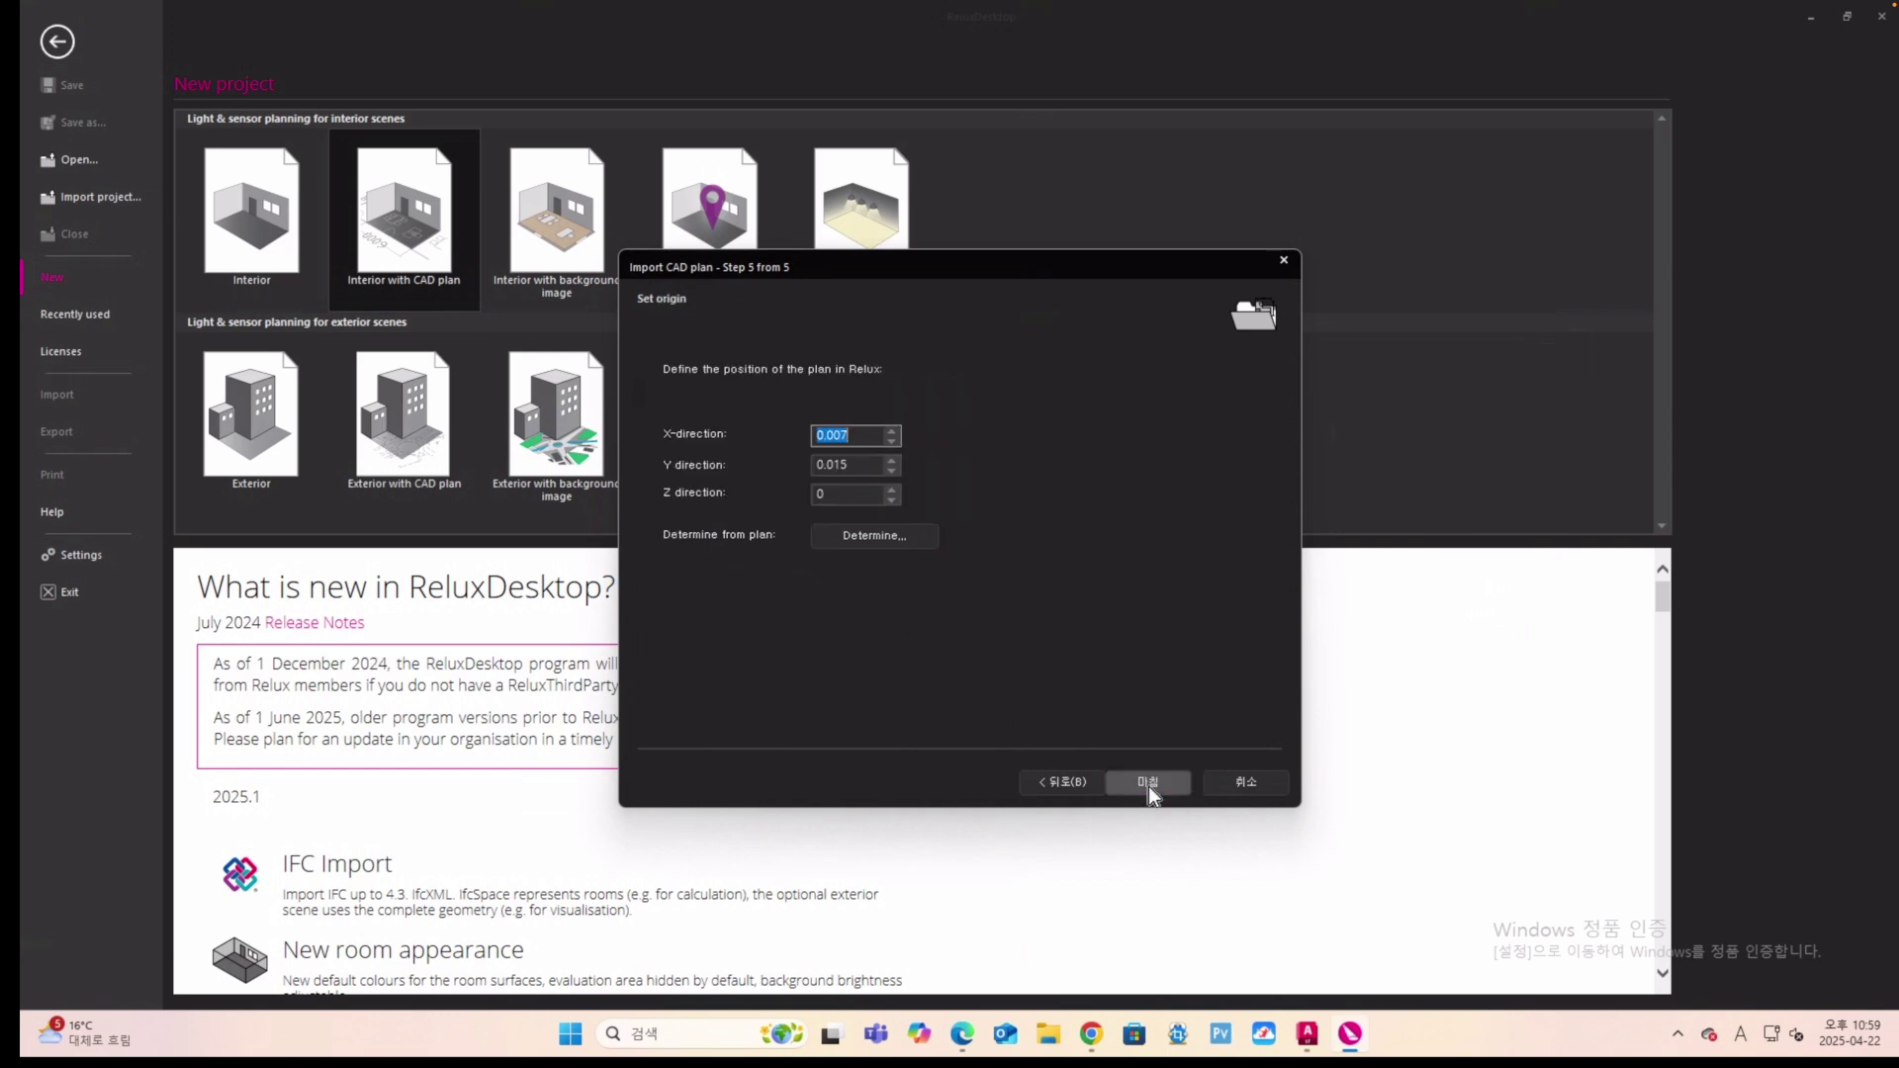
{"action": "left_click", "coordinate": [1149, 783]}
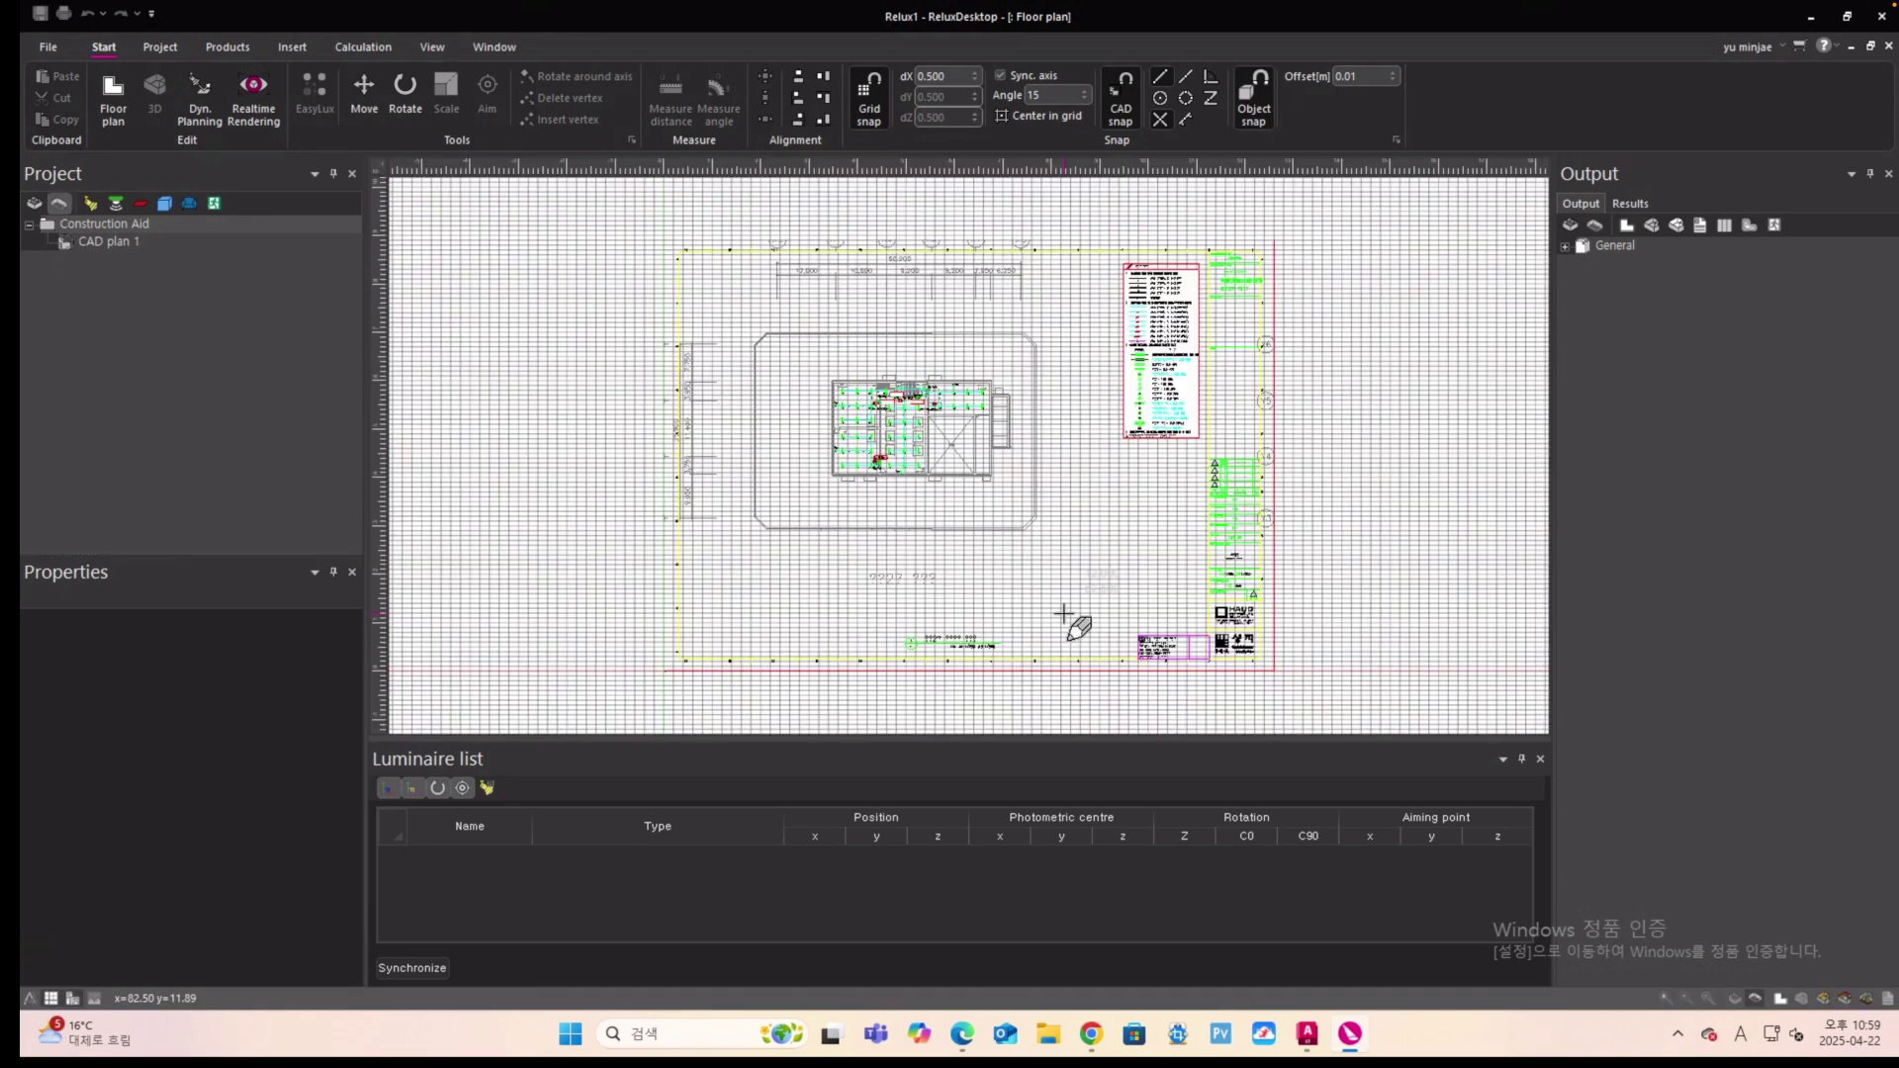
Turn off the grid display in the floor plan view.
{"action": "left_click", "coordinate": [51, 1001]}
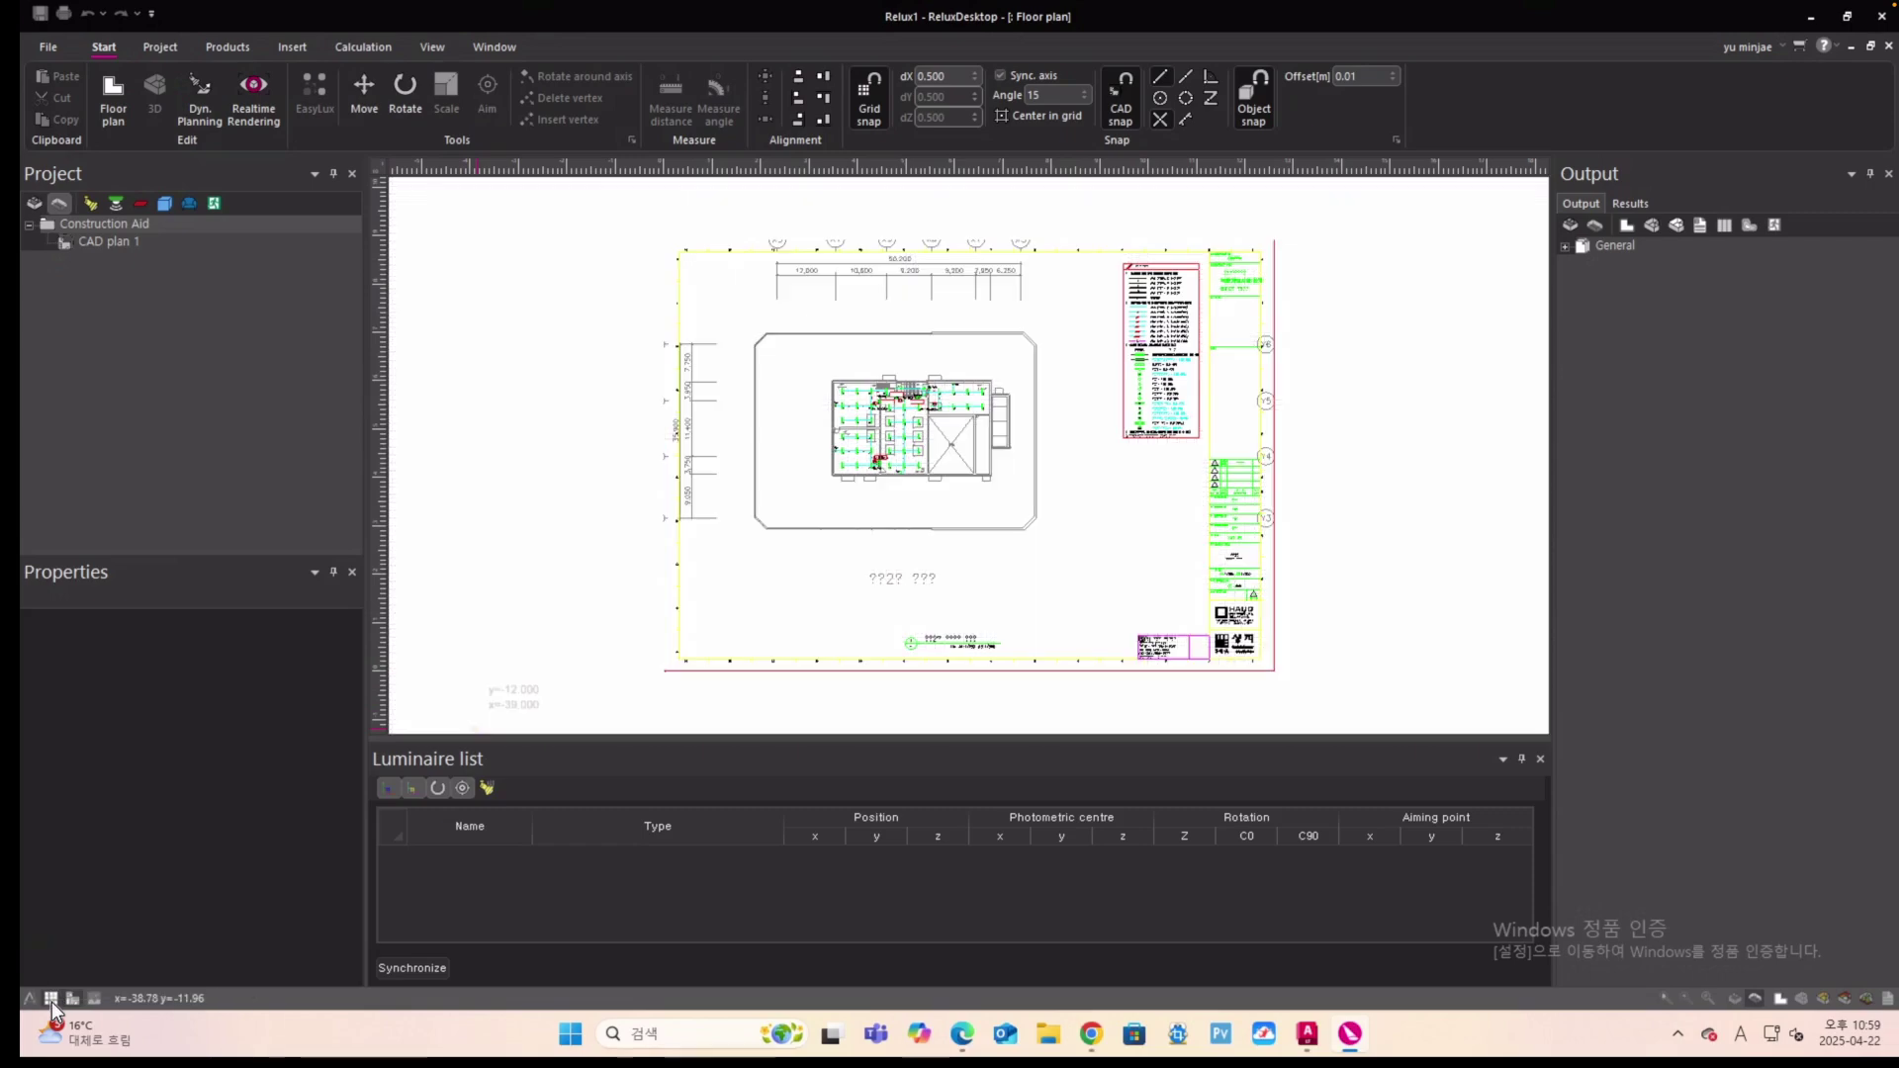
{"action": "left_click", "coordinate": [51, 1001]}
{"action": "left_click", "coordinate": [51, 1001]}
{"action": "left_click", "coordinate": [75, 1005]}
{"action": "left_click", "coordinate": [75, 1005]}
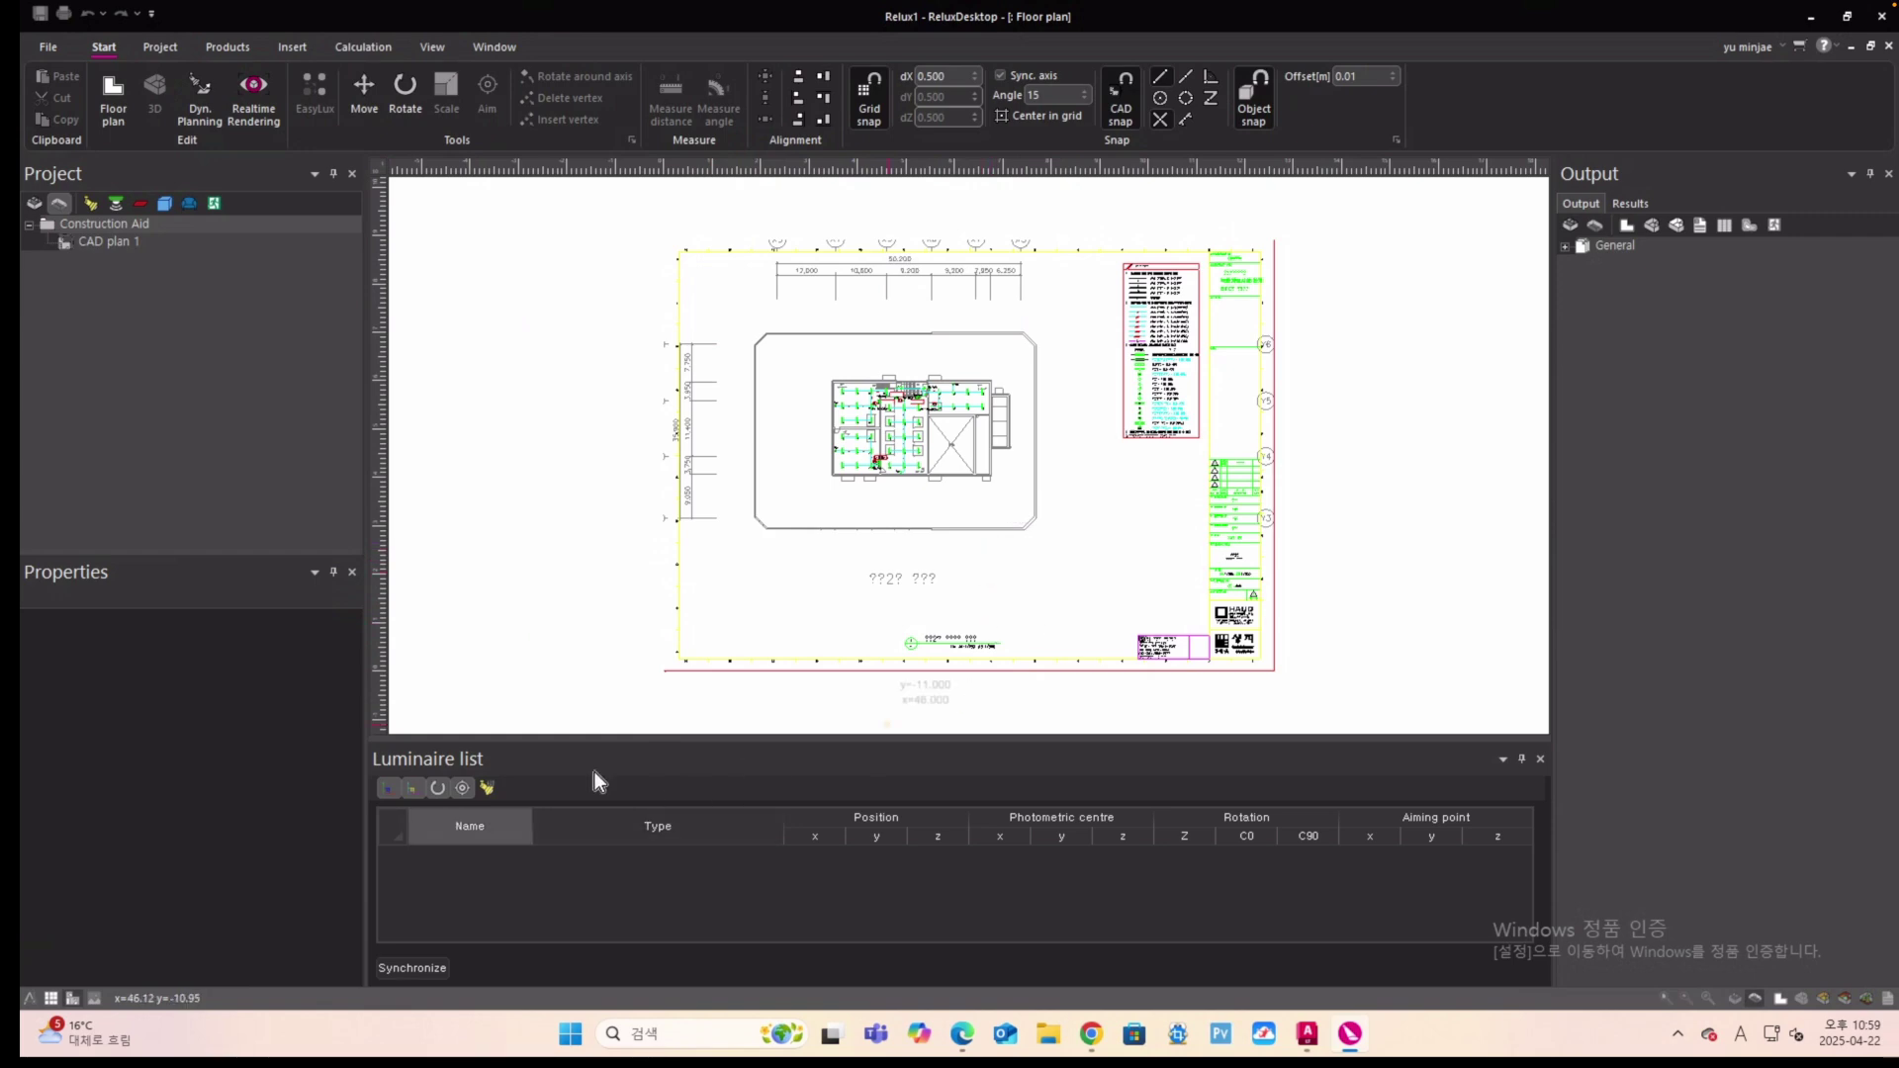
Trace a closed four-corner room along the building's inner wall corners, enclosing the areas with luminaires marked a, b and c.
{"action": "scroll", "coordinate": [1032, 606], "scroll_direction": "down", "scroll_amount": 1}
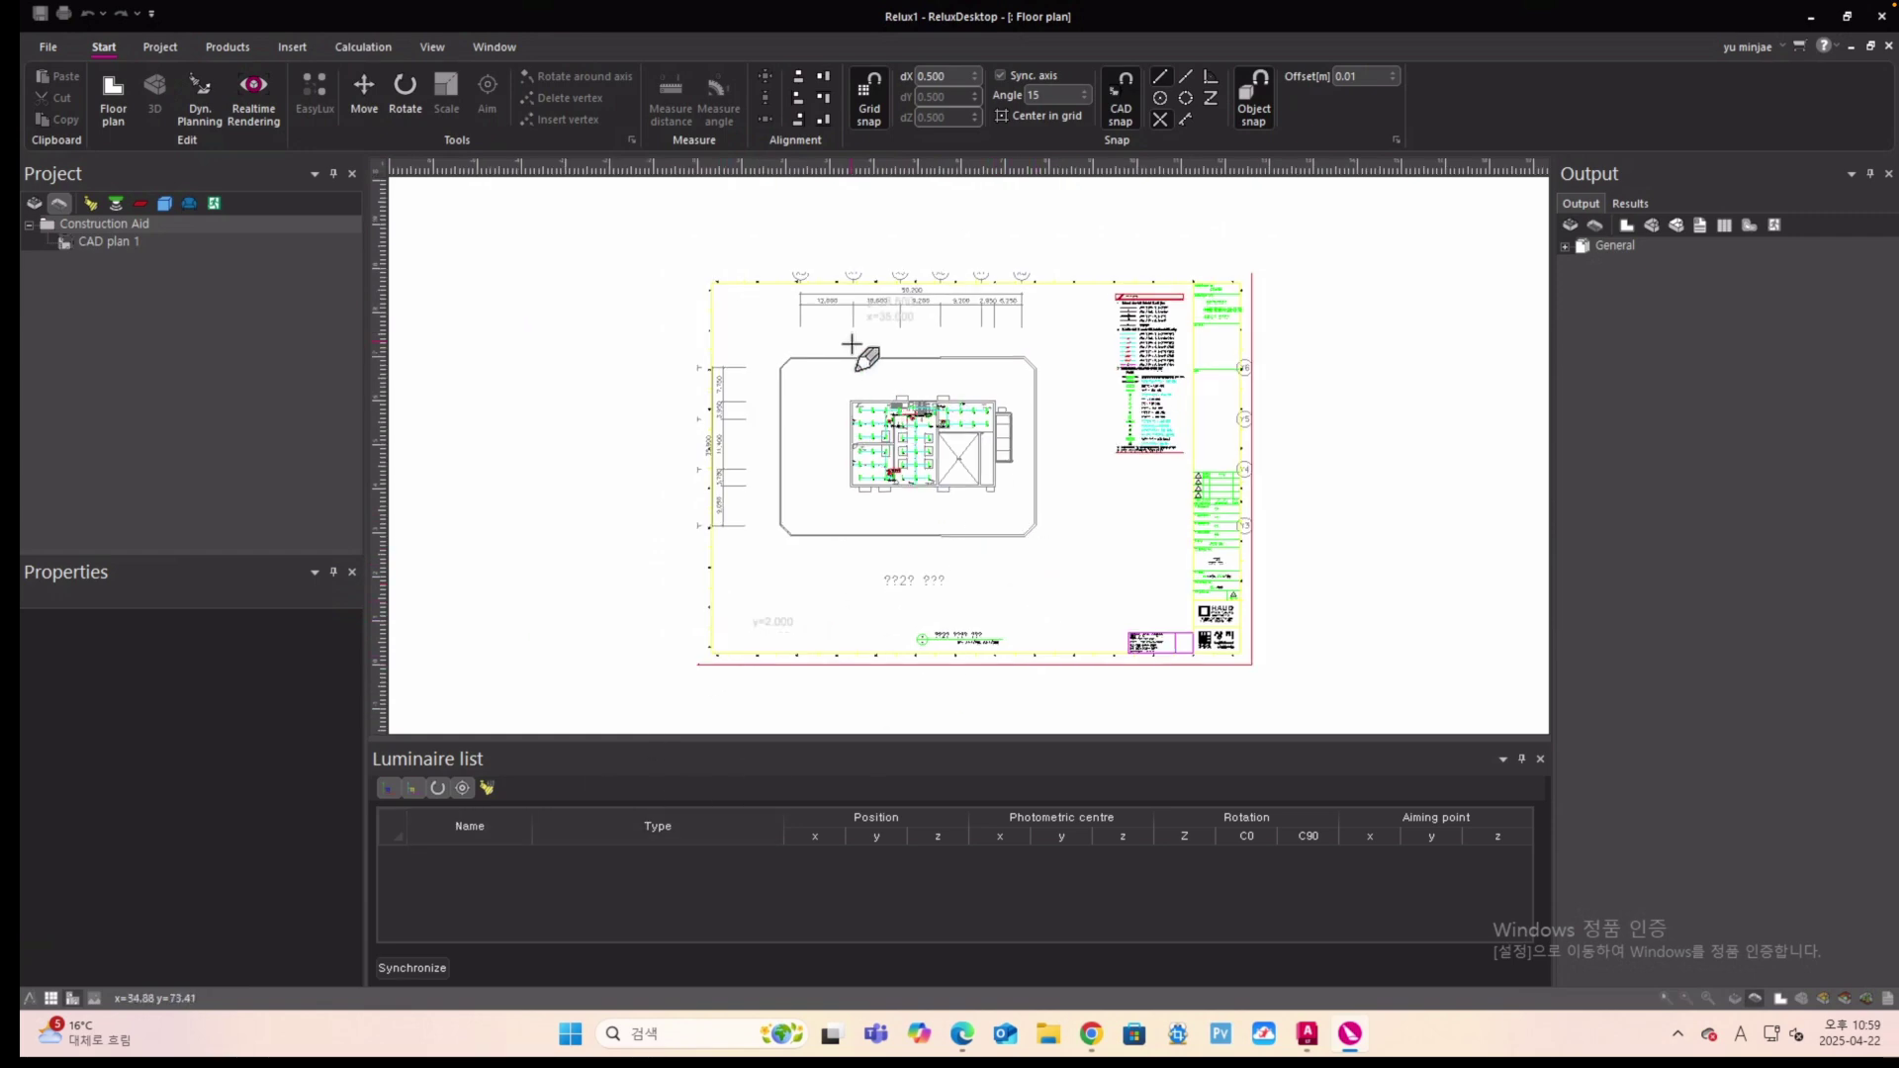
{"action": "scroll", "coordinate": [867, 363], "scroll_direction": "up", "scroll_amount": 1}
{"action": "scroll", "coordinate": [880, 386], "scroll_direction": "up", "scroll_amount": 1}
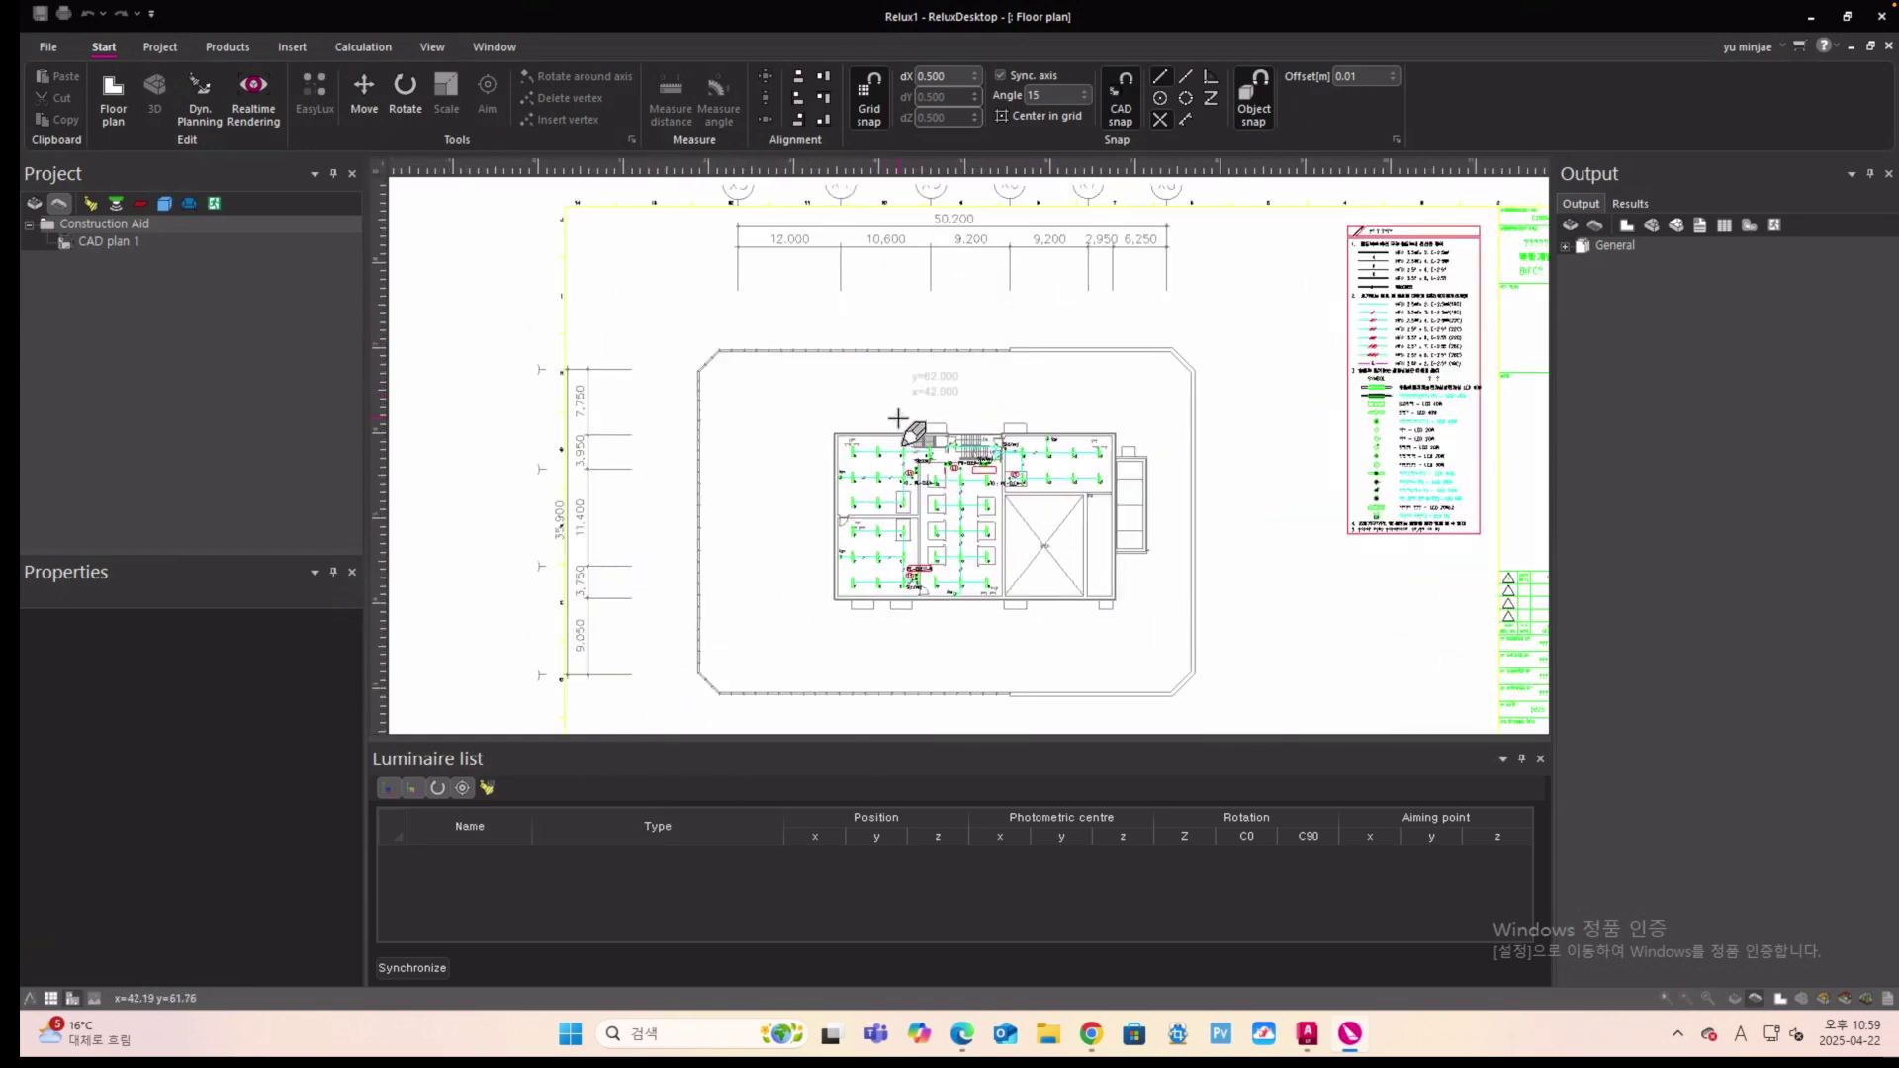
{"action": "scroll", "coordinate": [902, 415], "scroll_direction": "up", "scroll_amount": 1}
{"action": "scroll", "coordinate": [893, 406], "scroll_direction": "up", "scroll_amount": 1}
{"action": "scroll", "coordinate": [920, 361], "scroll_direction": "up", "scroll_amount": 1}
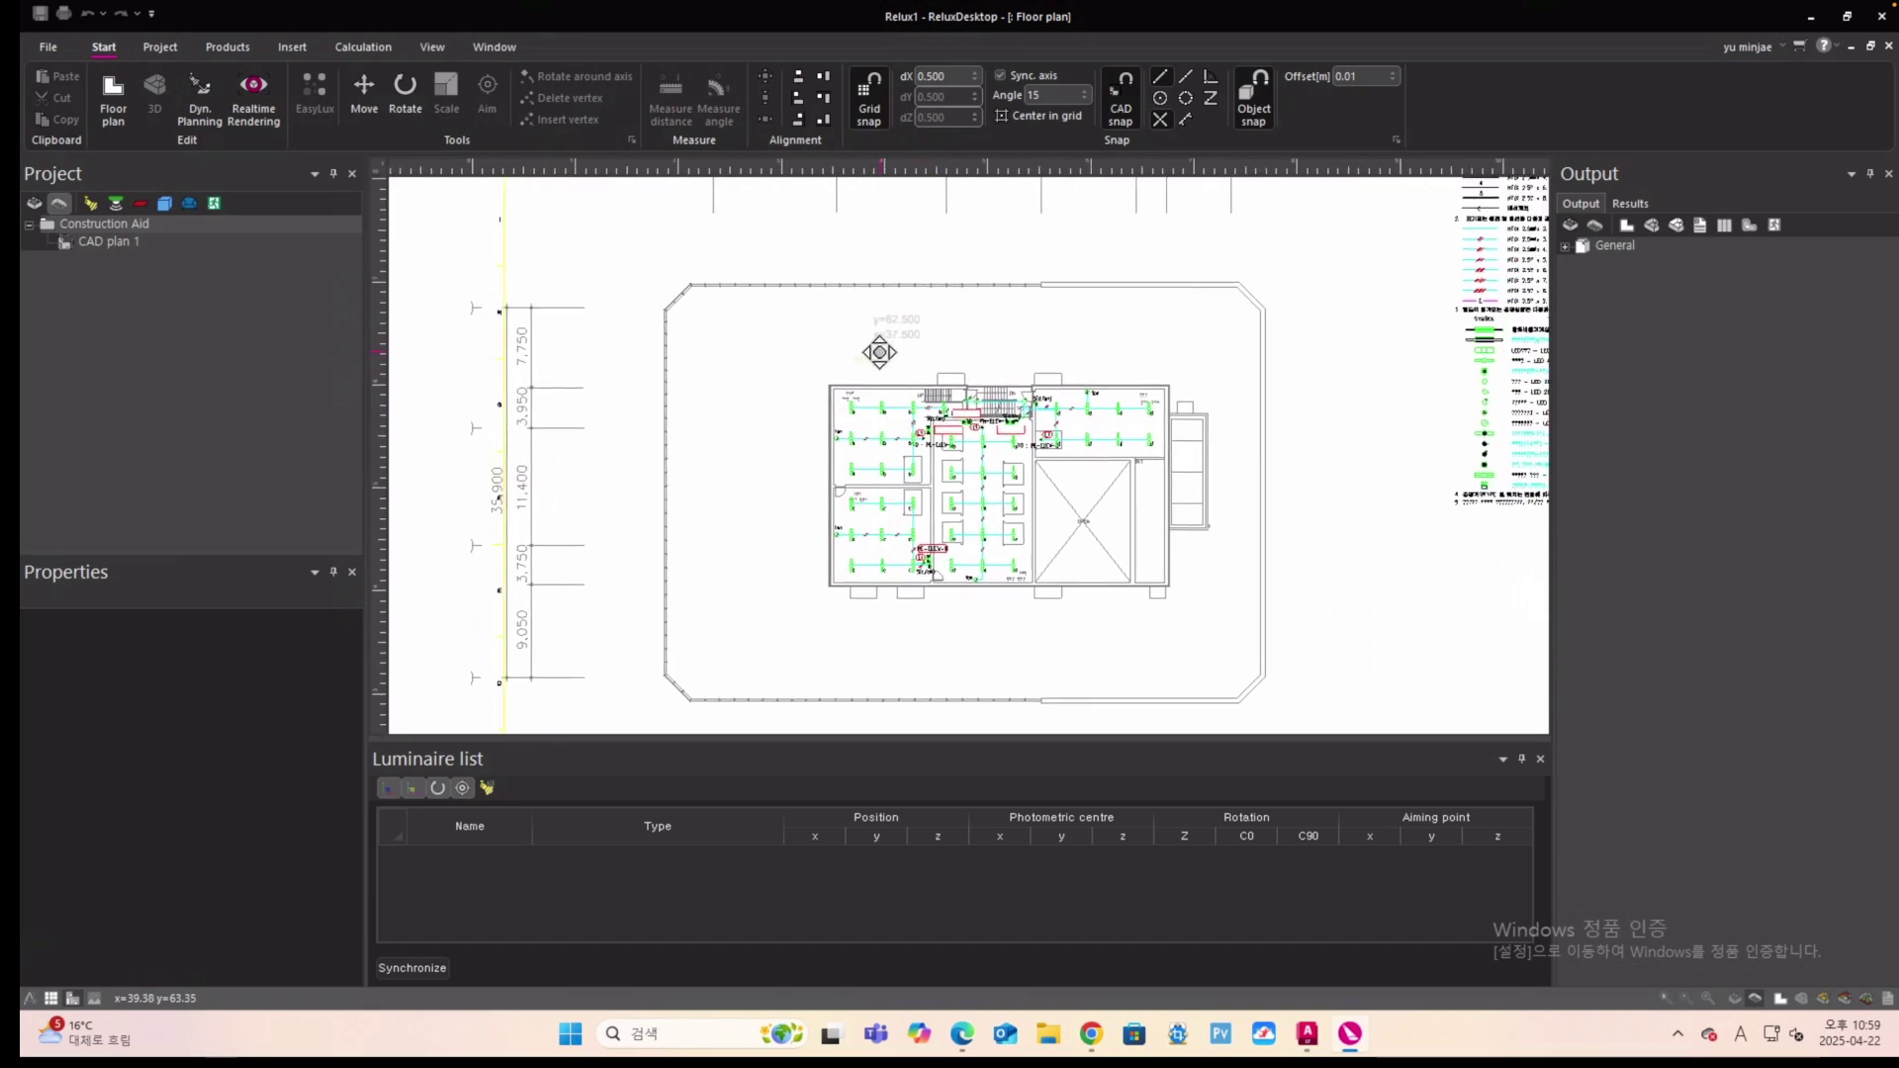
{"action": "scroll", "coordinate": [896, 364], "scroll_direction": "up", "scroll_amount": 1}
{"action": "scroll", "coordinate": [884, 366], "scroll_direction": "up", "scroll_amount": 1}
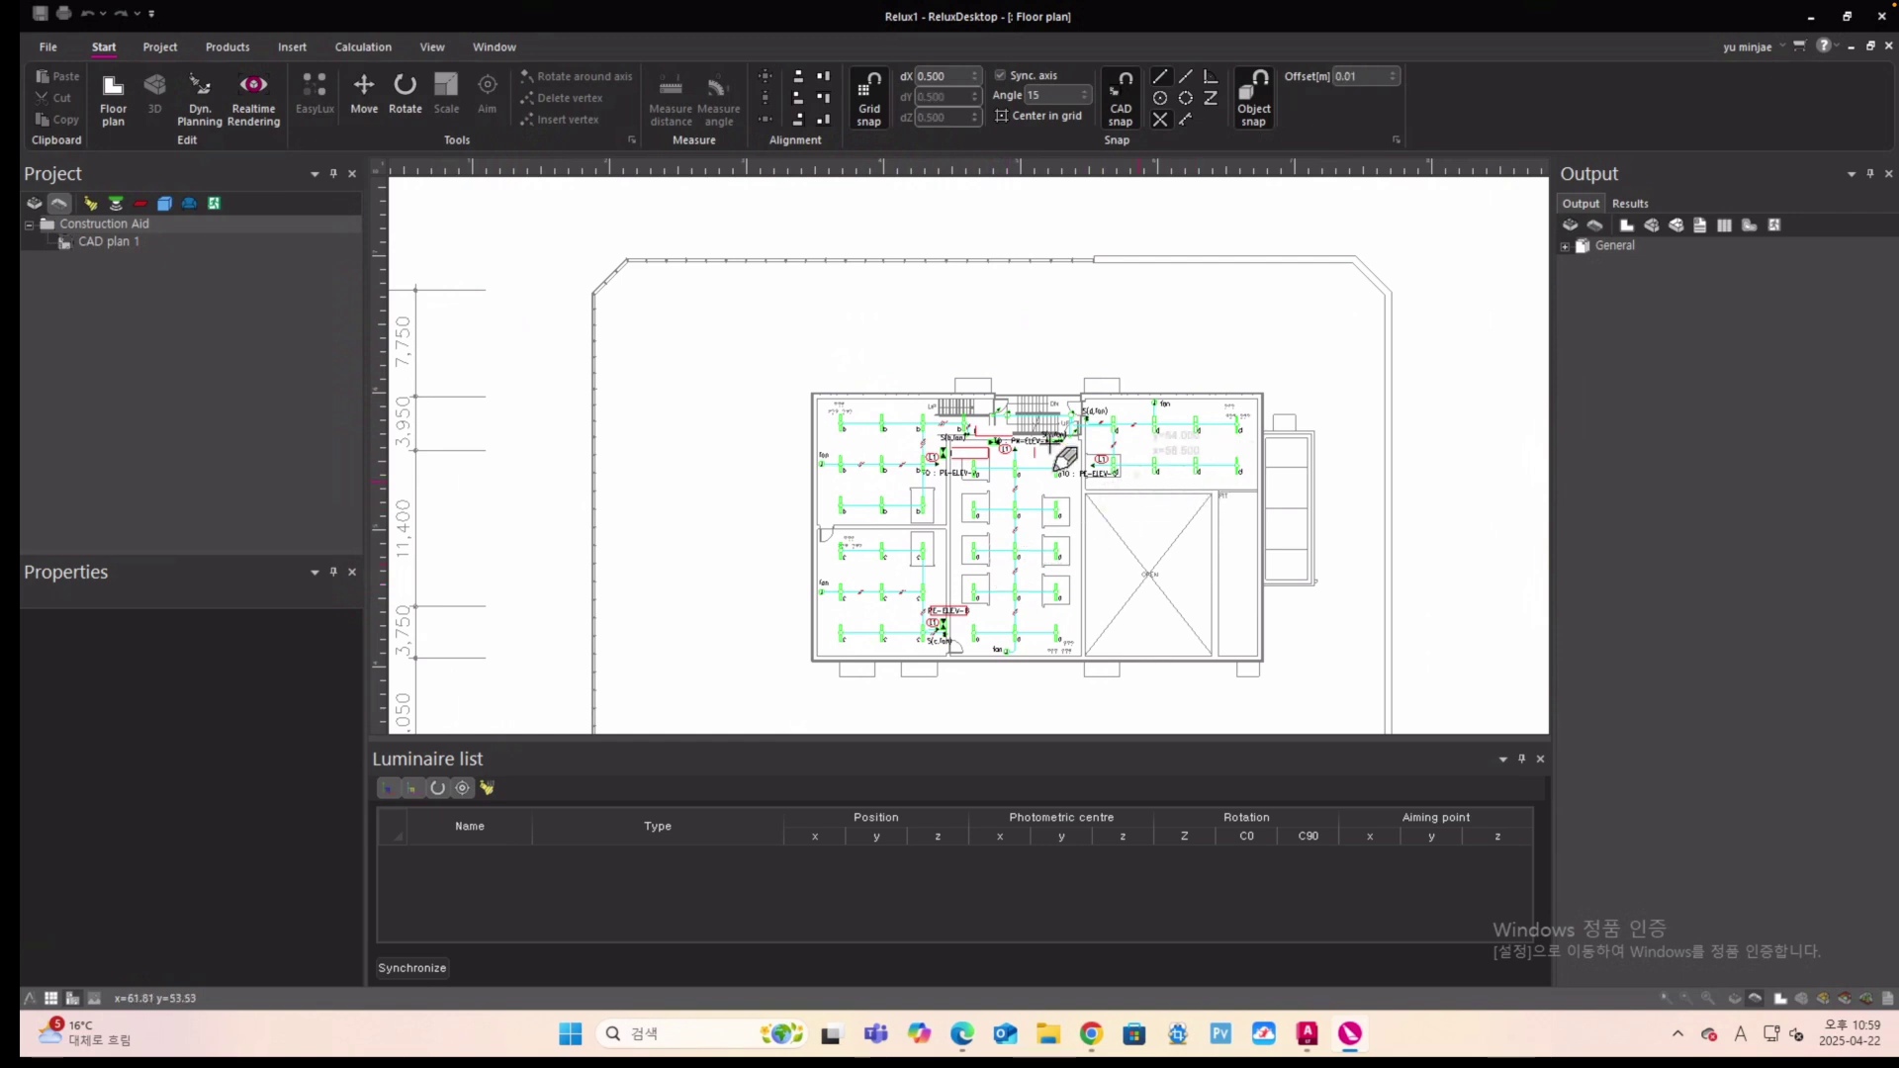
{"action": "scroll", "coordinate": [826, 393], "scroll_direction": "up", "scroll_amount": 2}
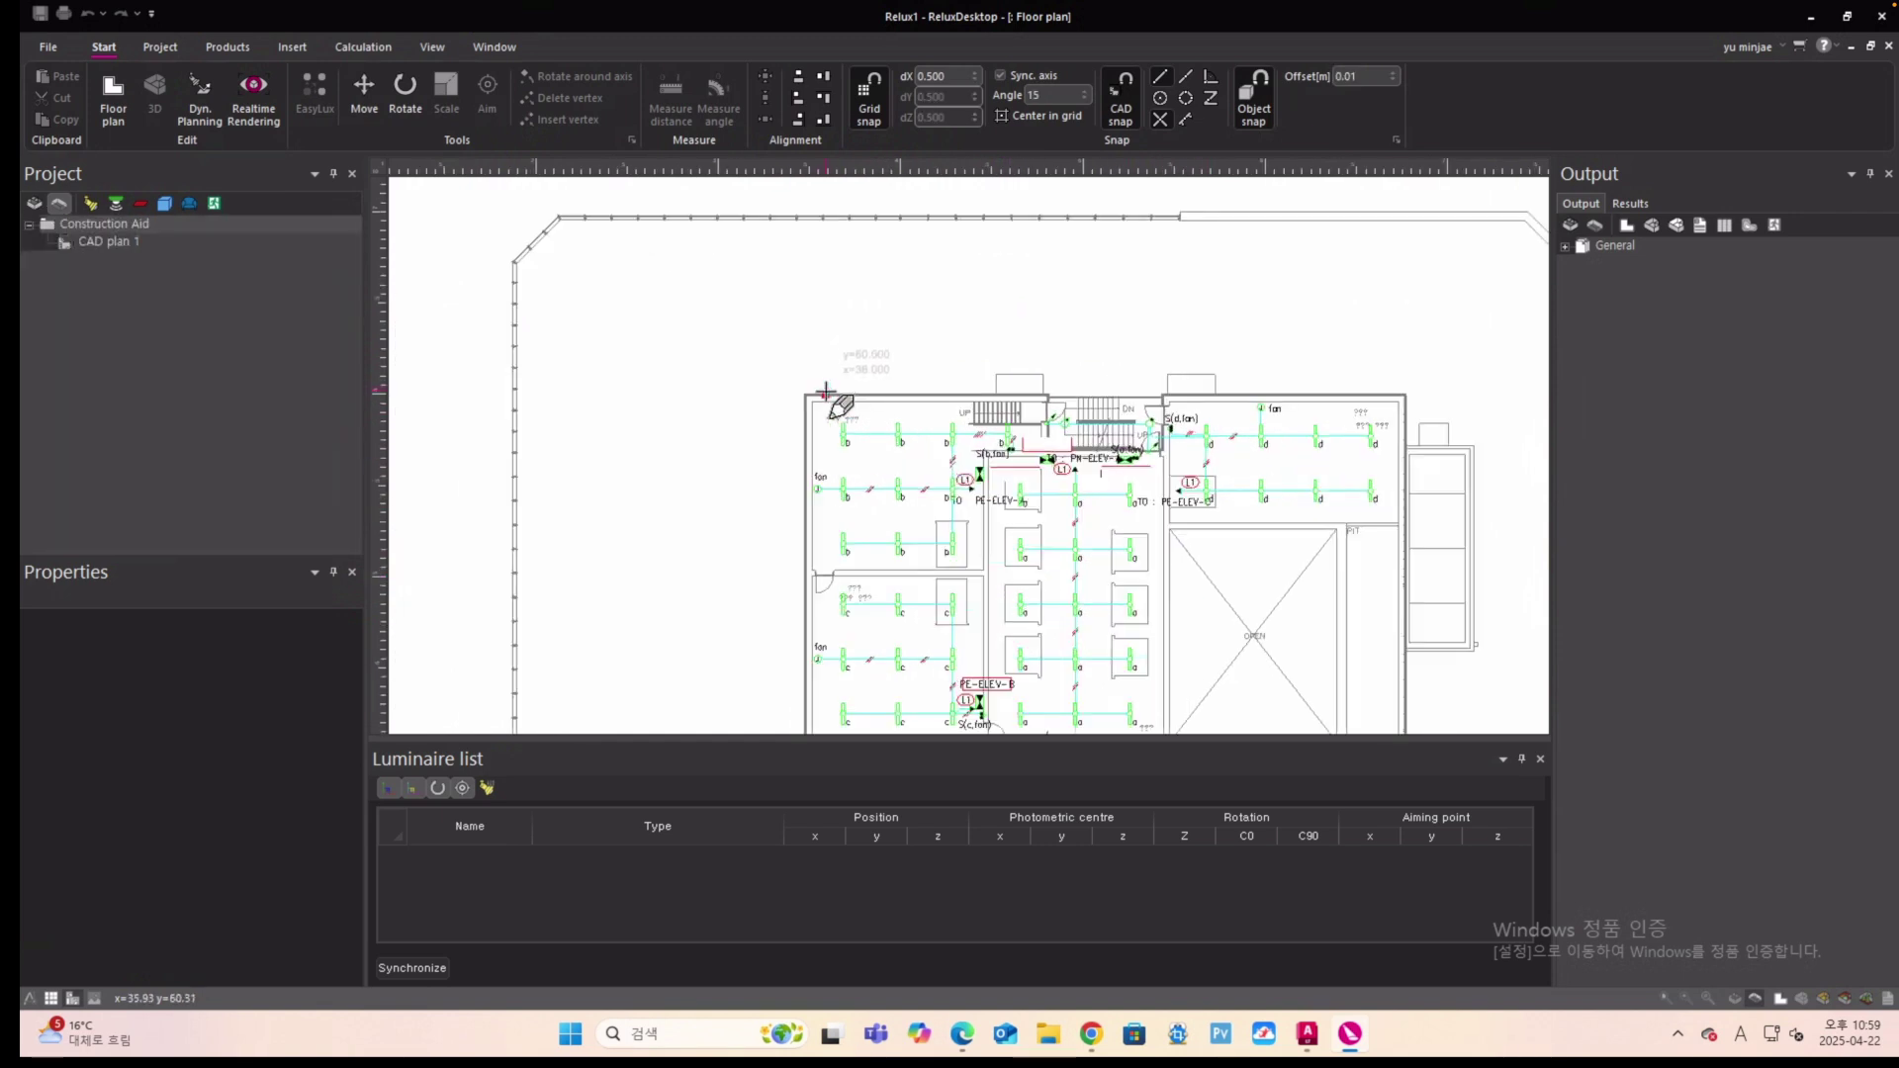
{"action": "scroll", "coordinate": [825, 393], "scroll_direction": "up", "scroll_amount": 1}
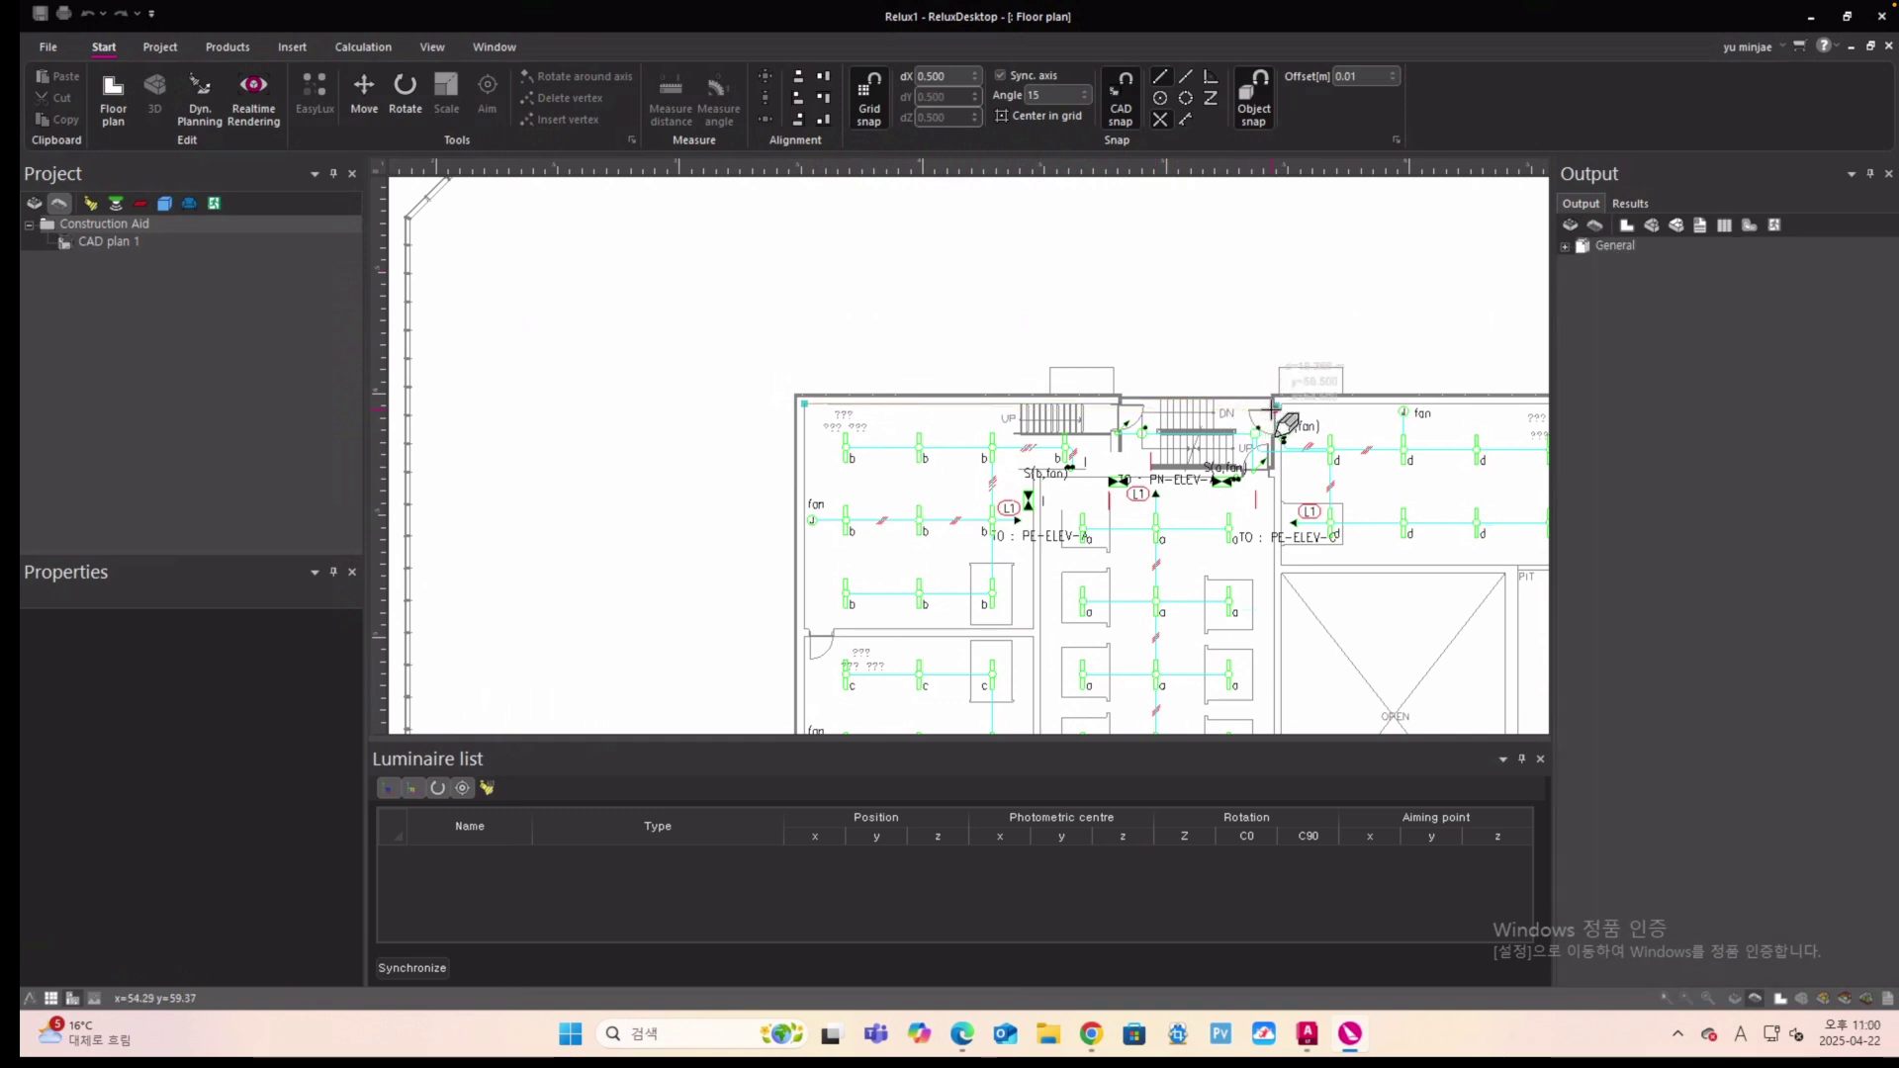
{"action": "scroll", "coordinate": [1271, 403], "scroll_direction": "down", "scroll_amount": 2}
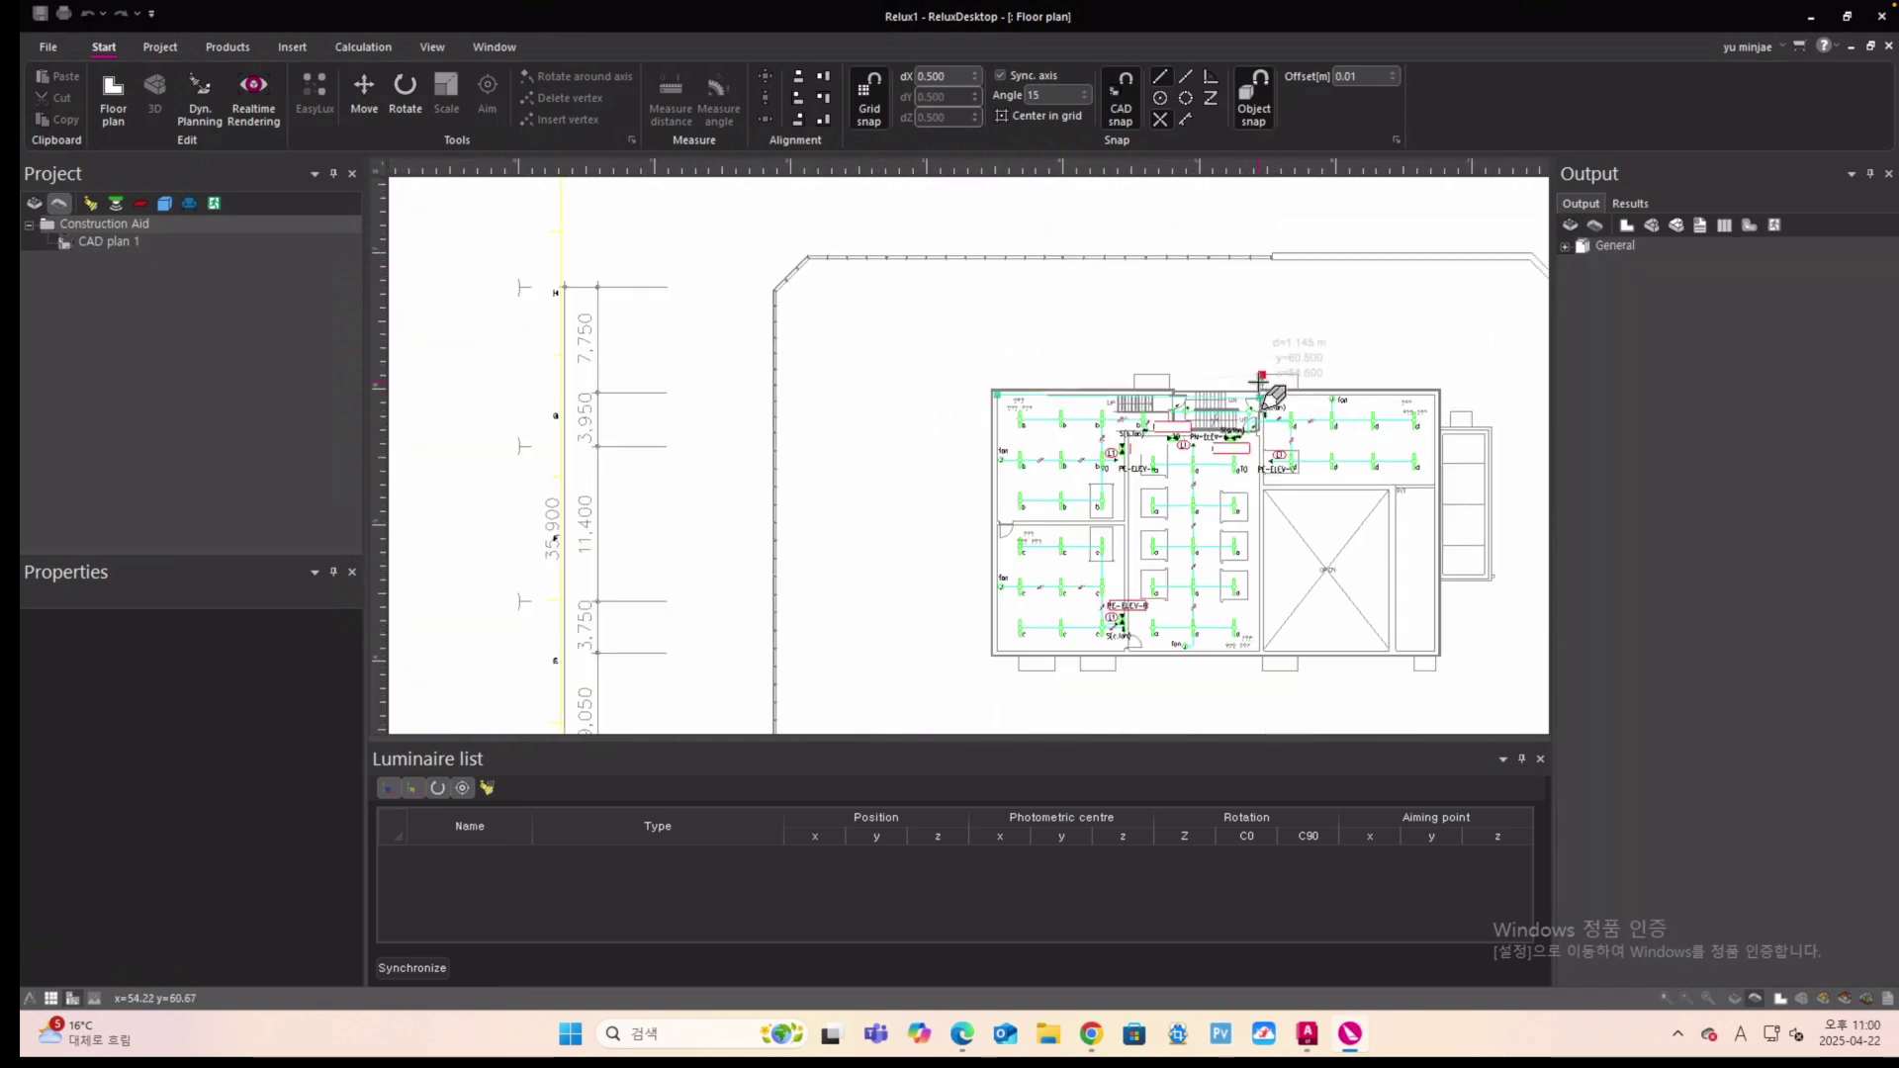
{"action": "scroll", "coordinate": [1261, 655], "scroll_direction": "up", "scroll_amount": 1}
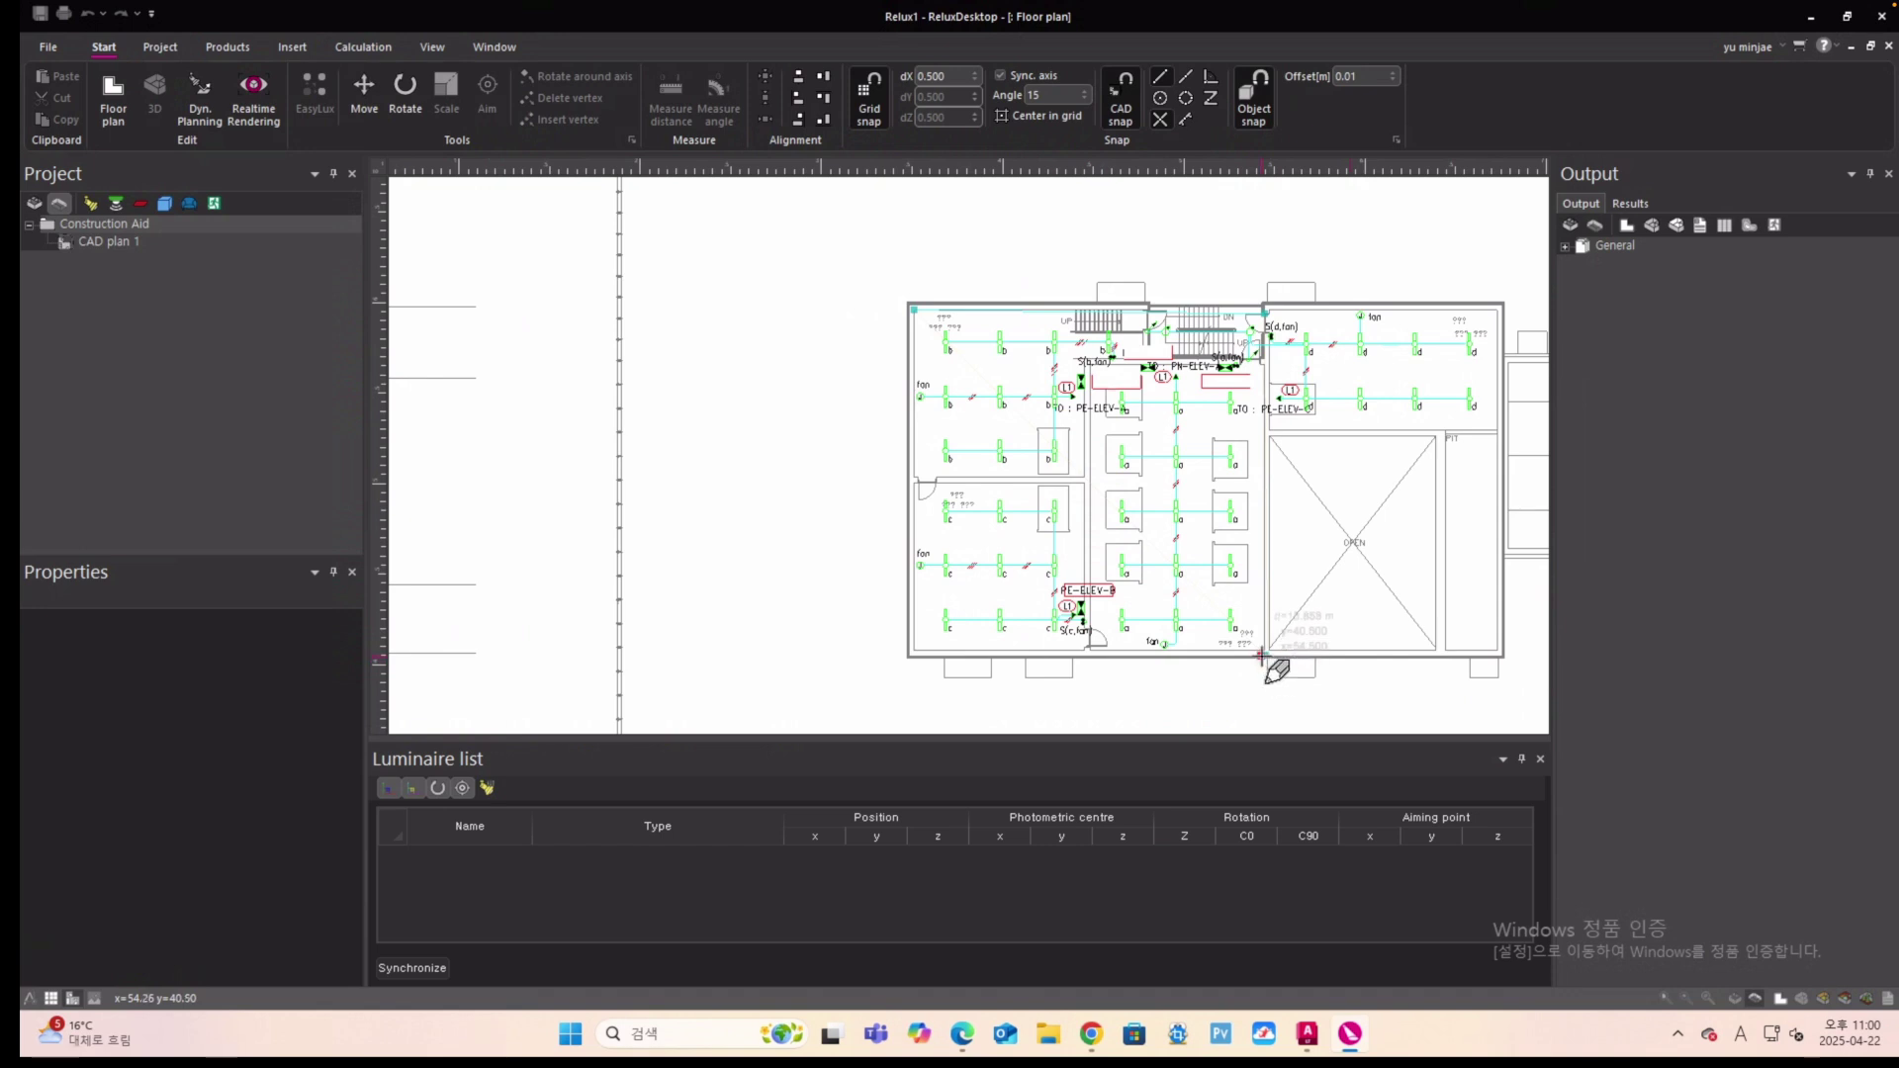
{"action": "scroll", "coordinate": [1261, 655], "scroll_direction": "up", "scroll_amount": 1}
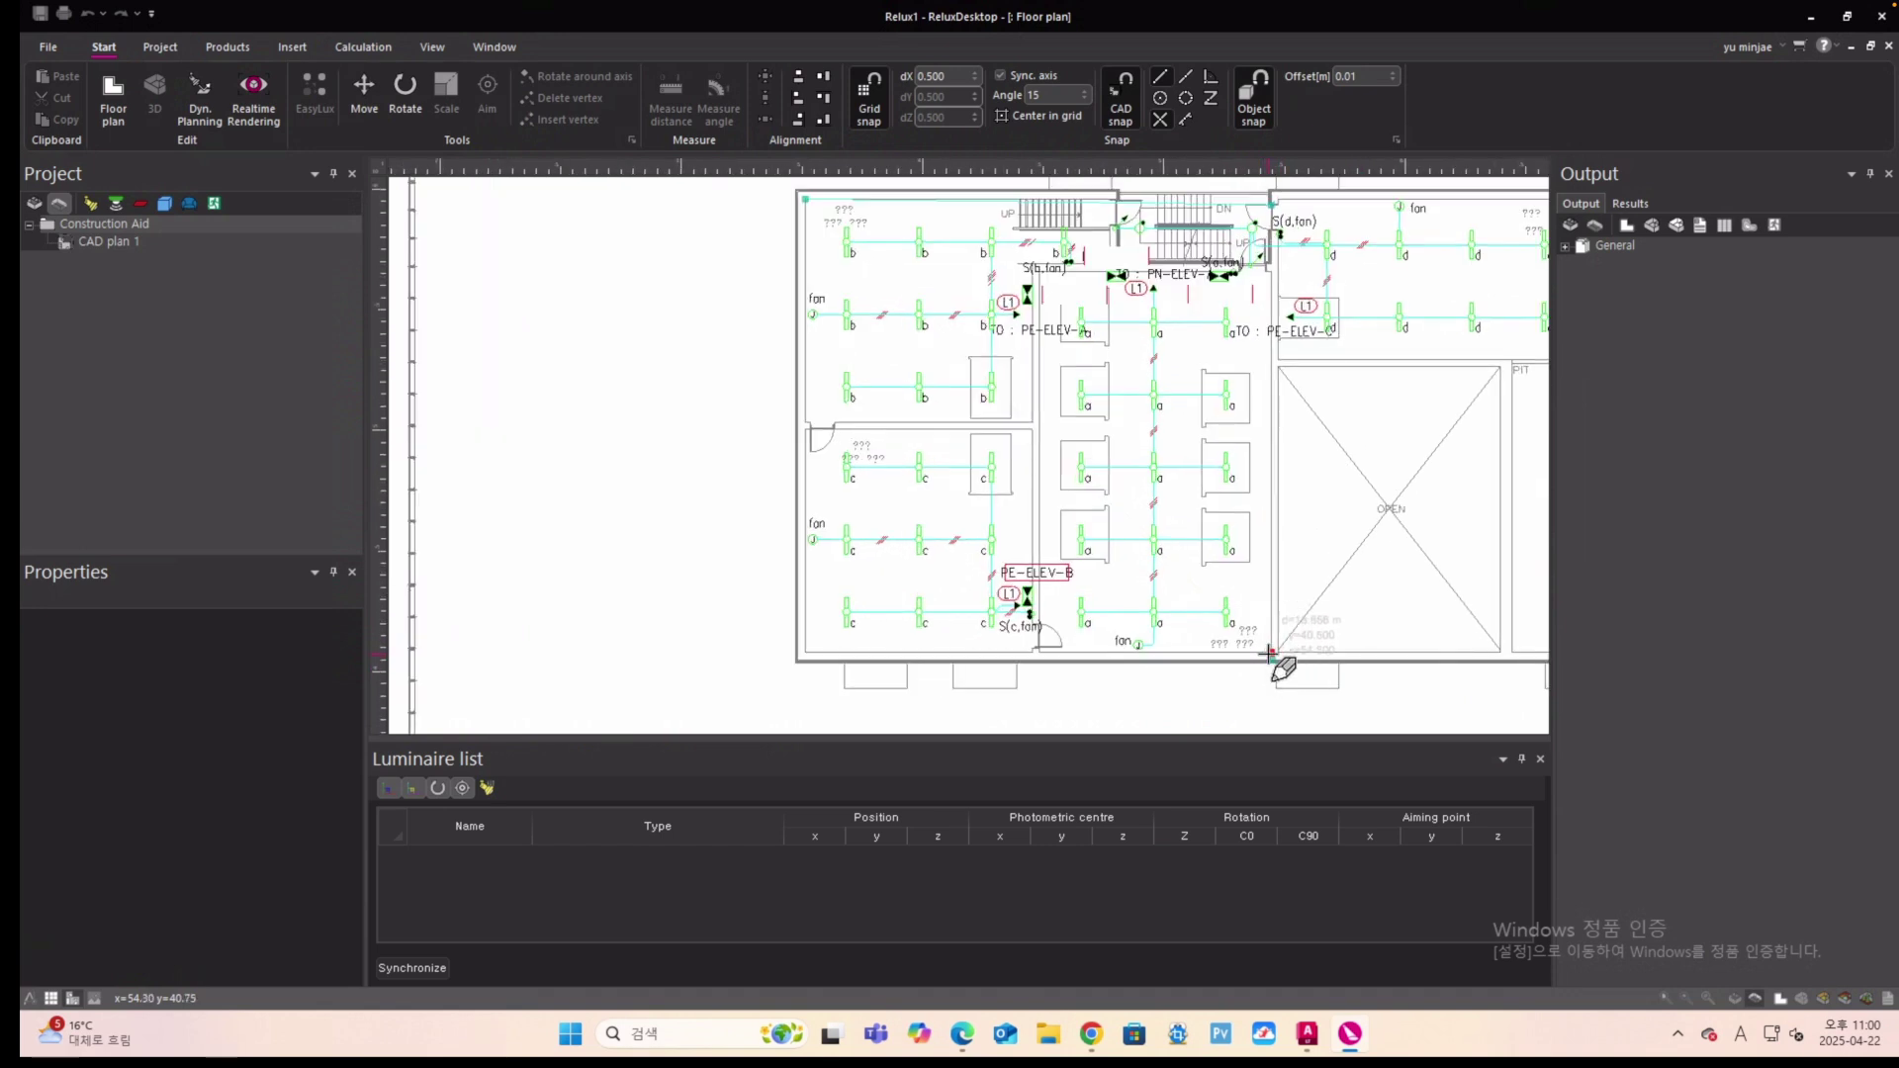
{"action": "left_click", "coordinate": [1270, 653]}
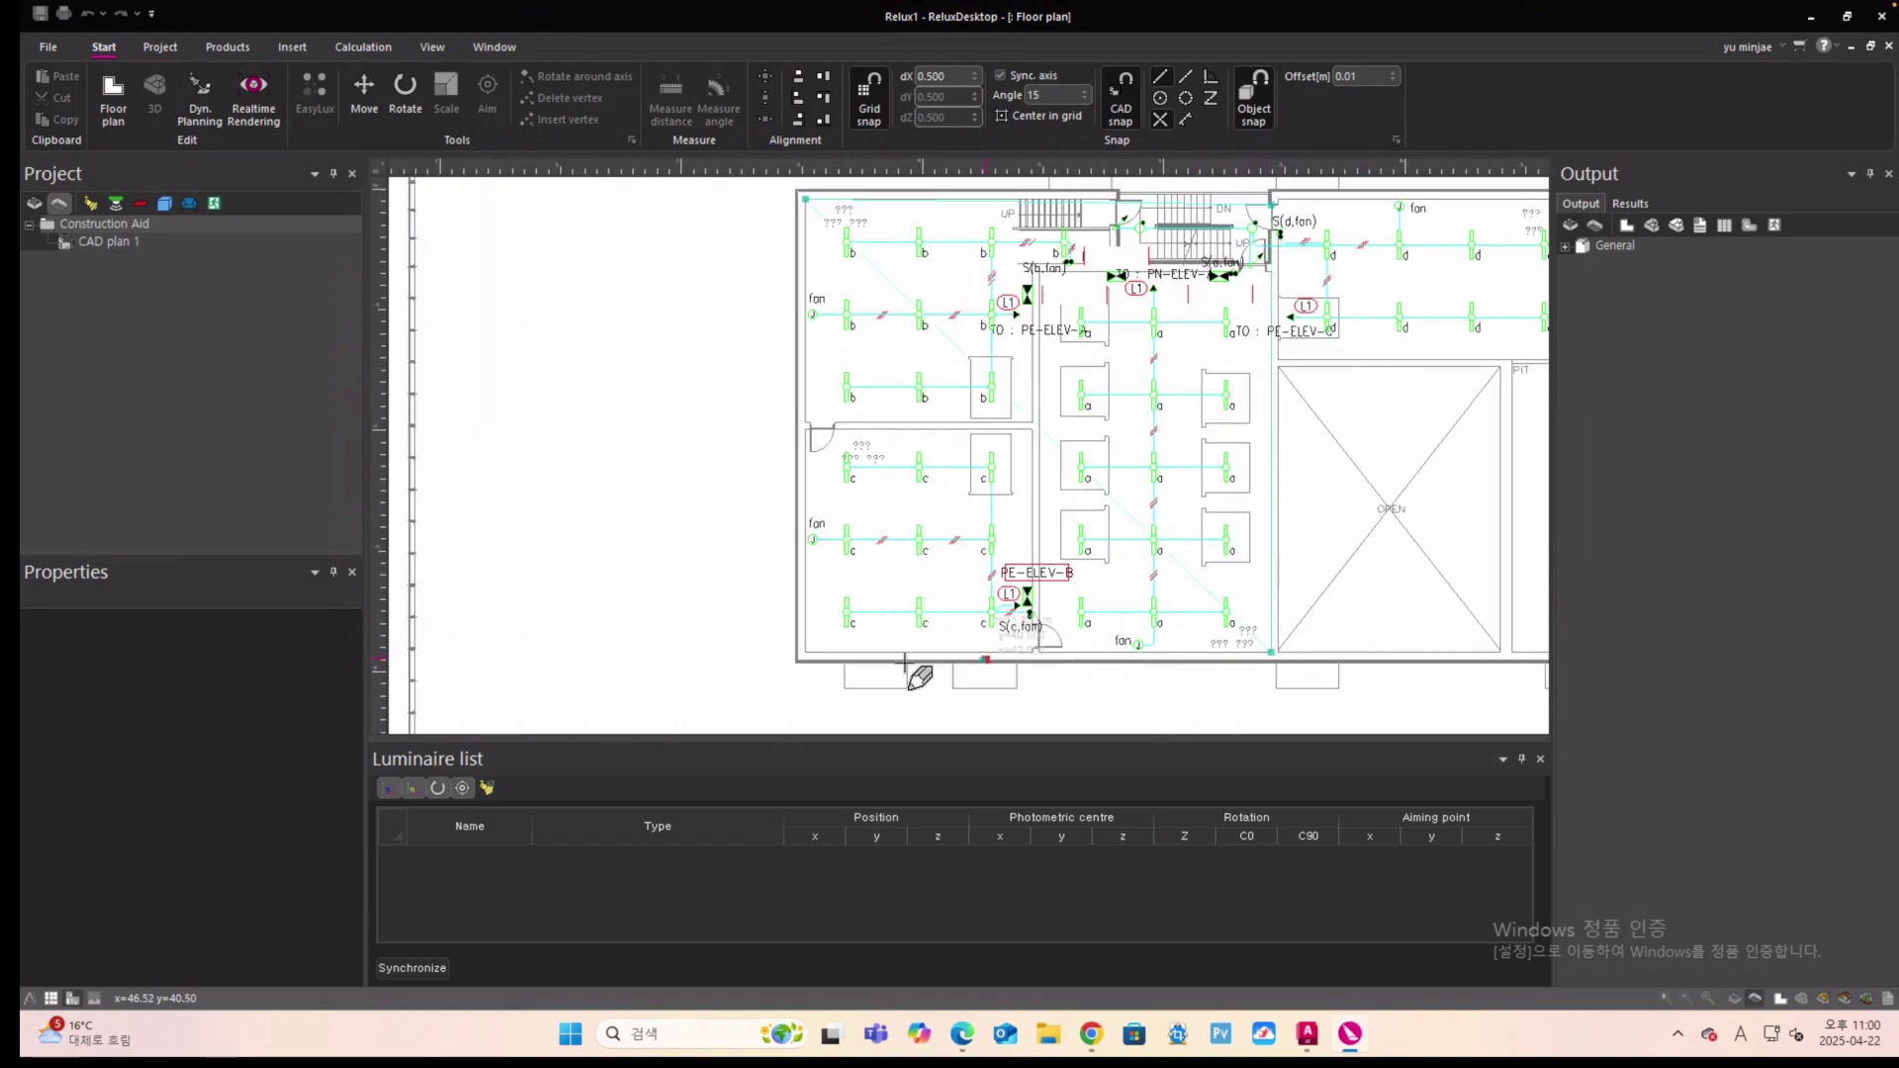
{"action": "double_click", "coordinate": [804, 655]}
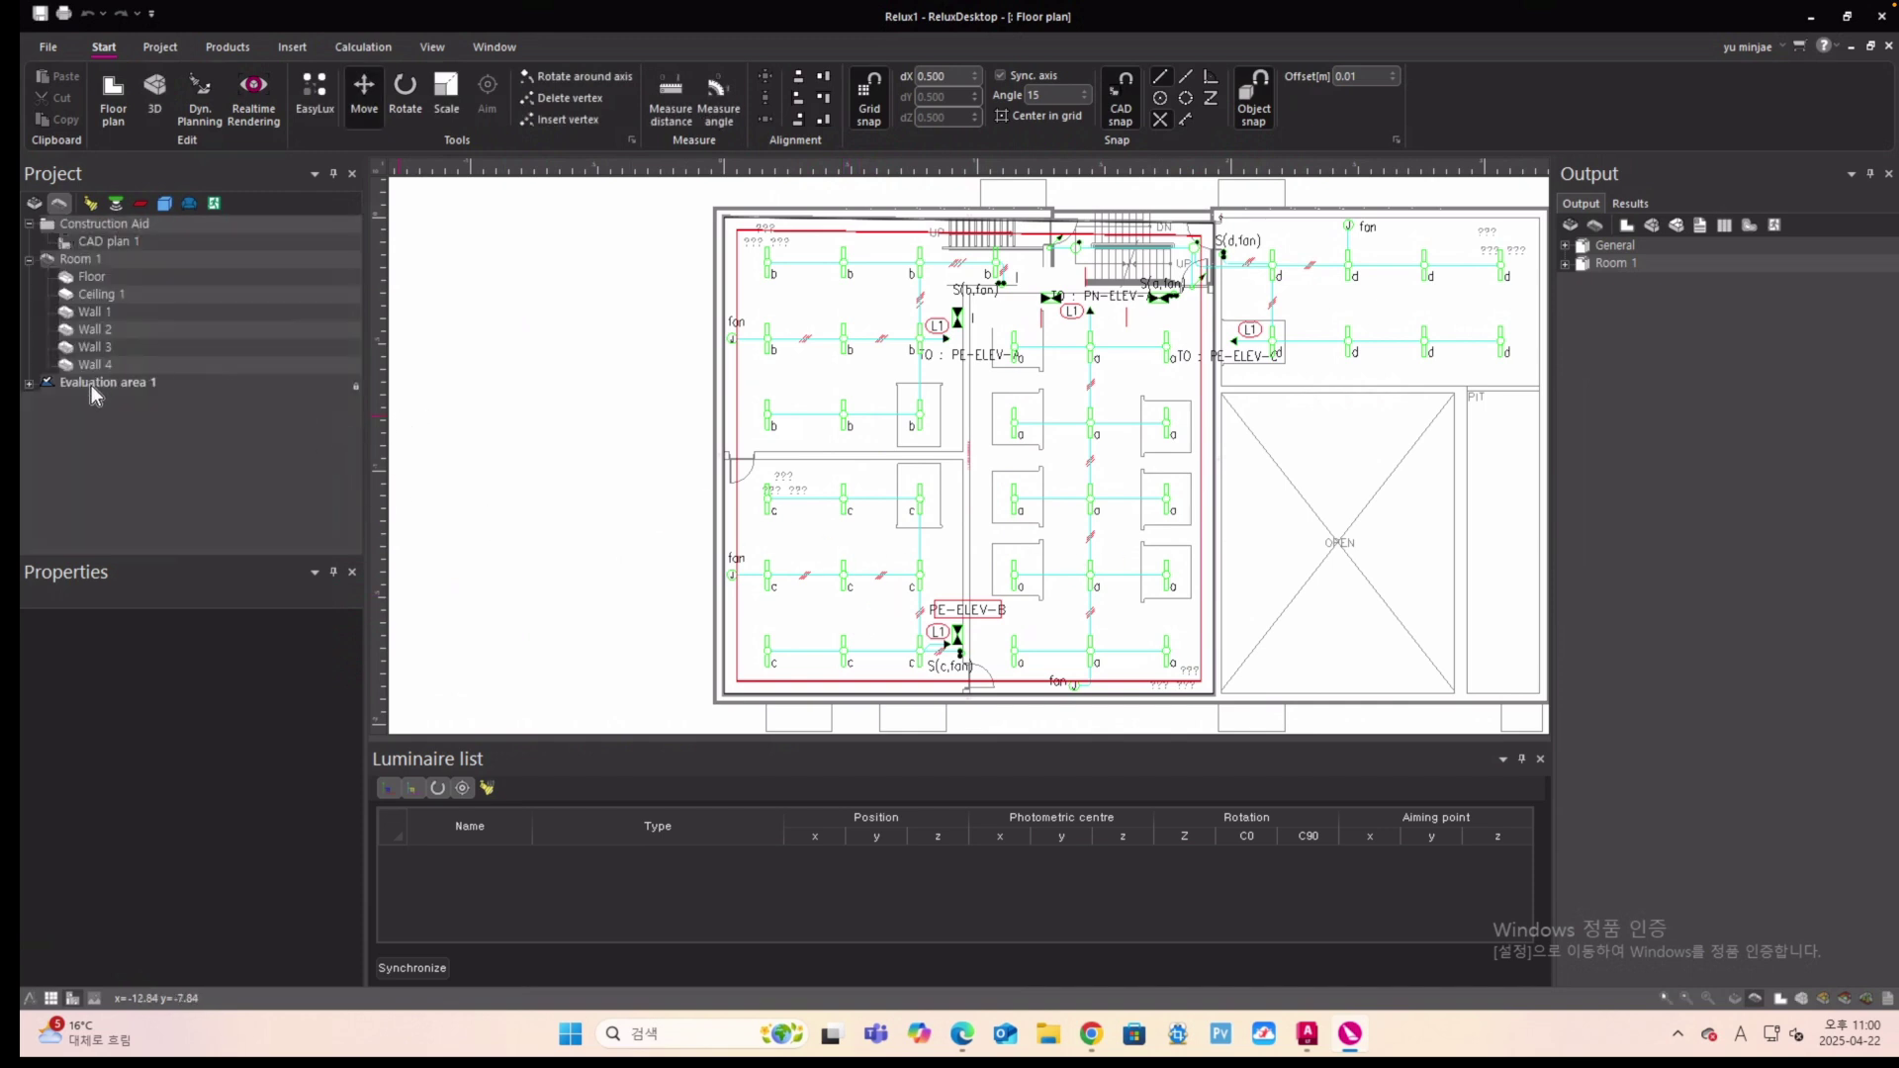
Unlock Evaluation area 1 of the room in the 3D view and delete it from the project.
{"action": "left_click", "coordinate": [91, 384]}
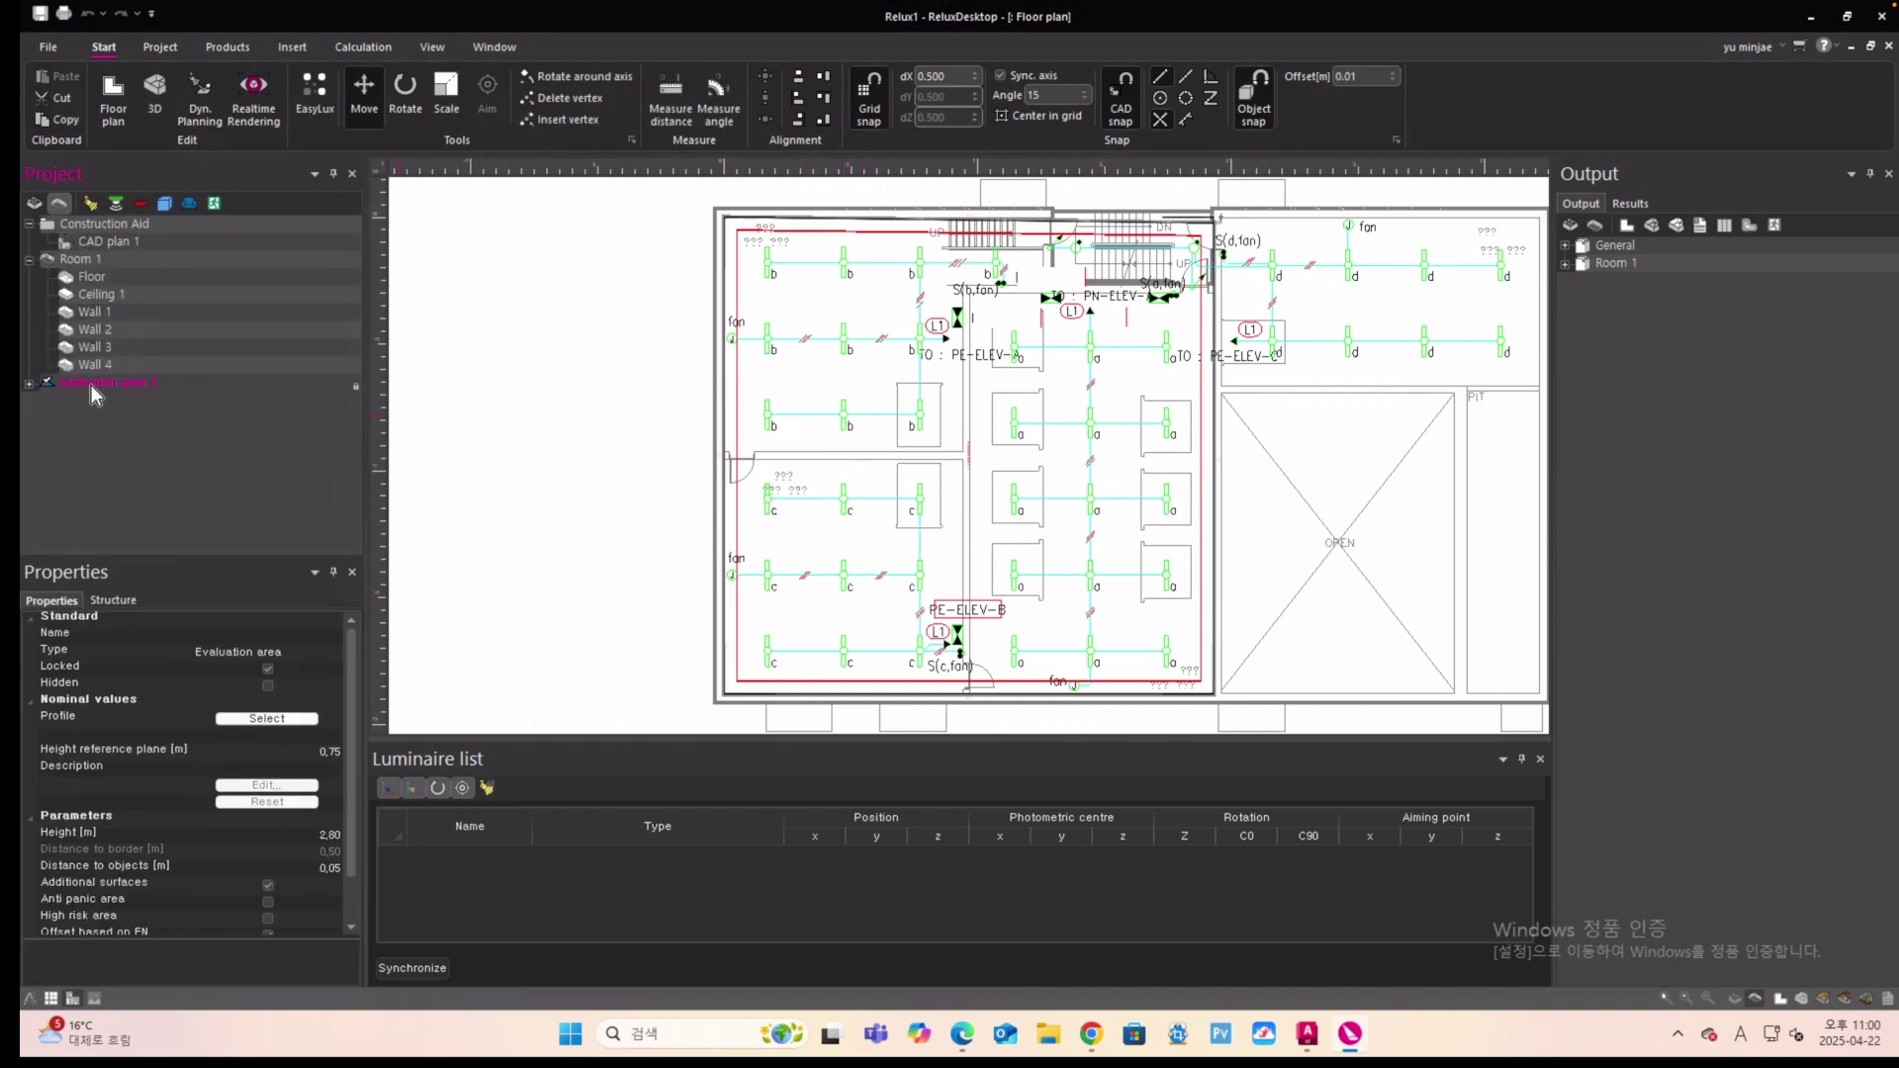
{"action": "left_click", "coordinate": [154, 91]}
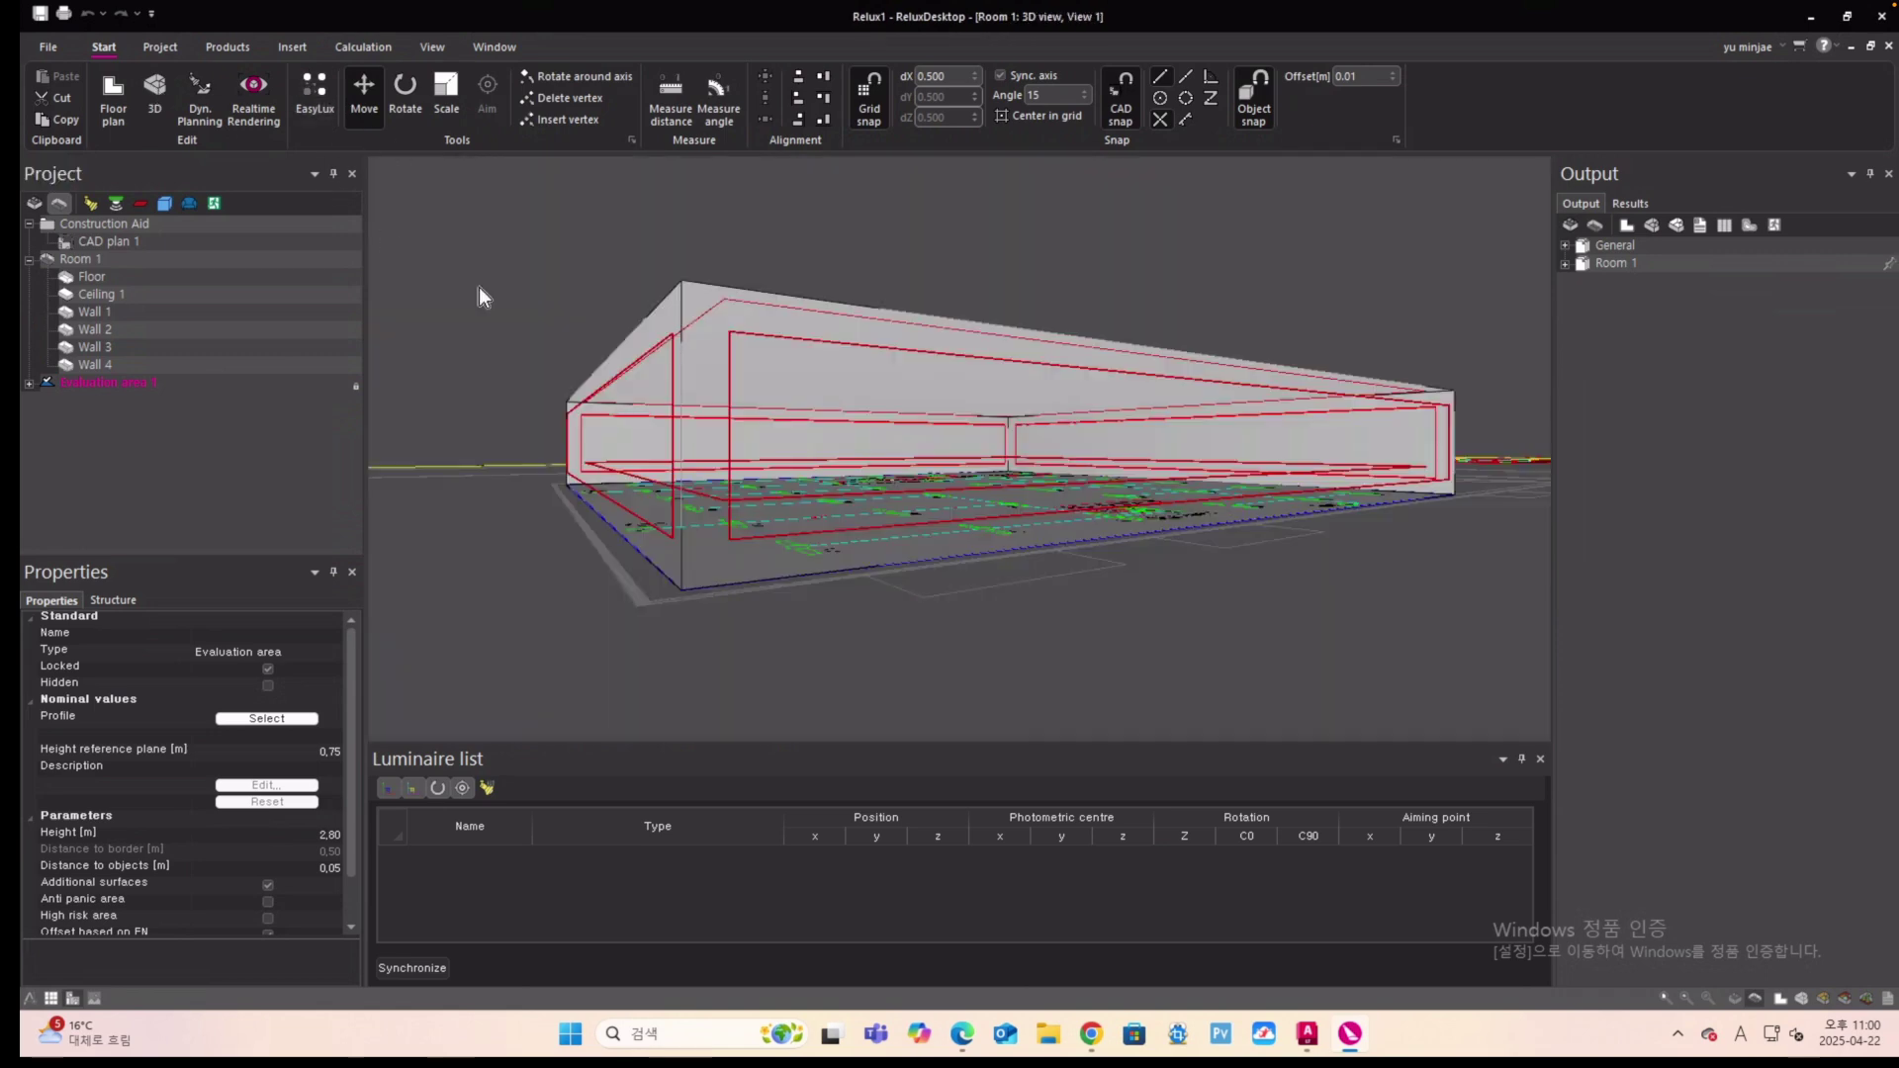
{"action": "right_click_drag", "start_coordinate": [827, 269], "coordinate": [797, 394]}
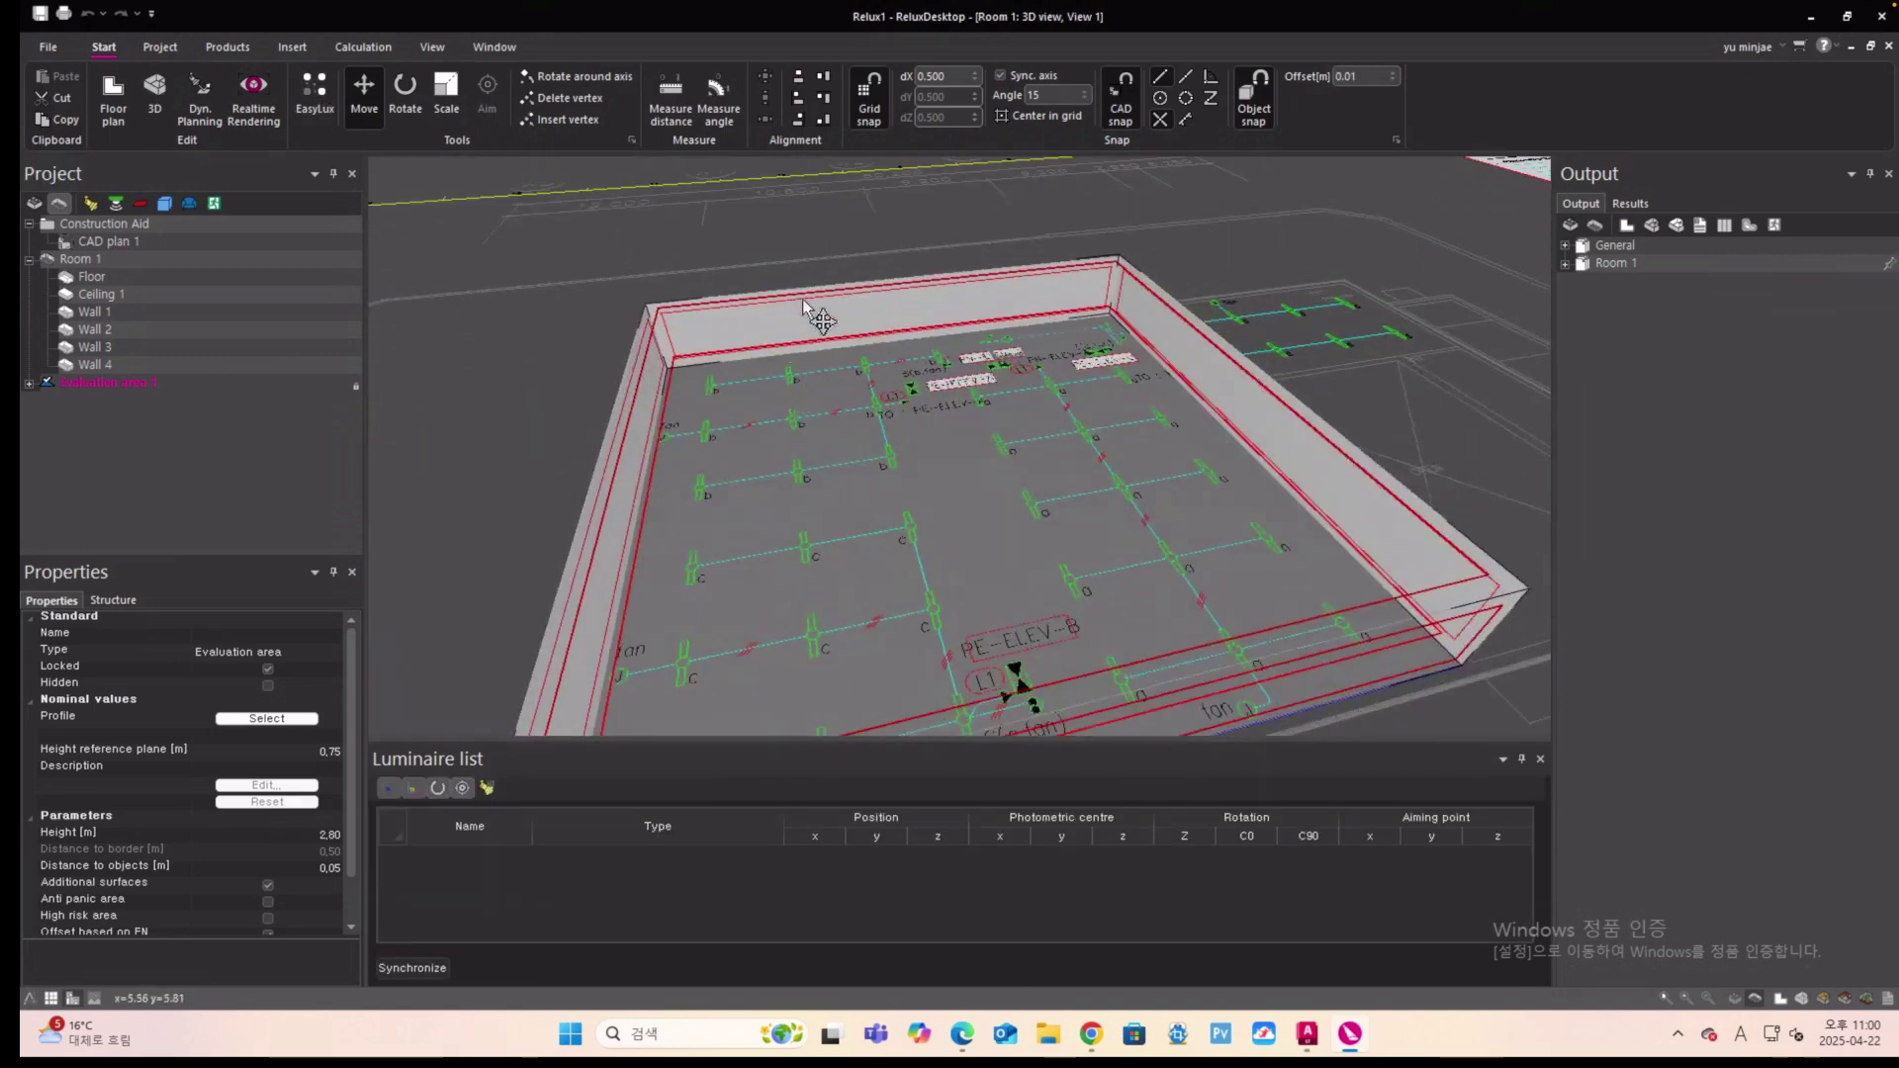
{"action": "scroll", "coordinate": [803, 300], "scroll_direction": "down", "scroll_amount": 3}
{"action": "right_click_drag", "start_coordinate": [804, 299], "coordinate": [872, 369]}
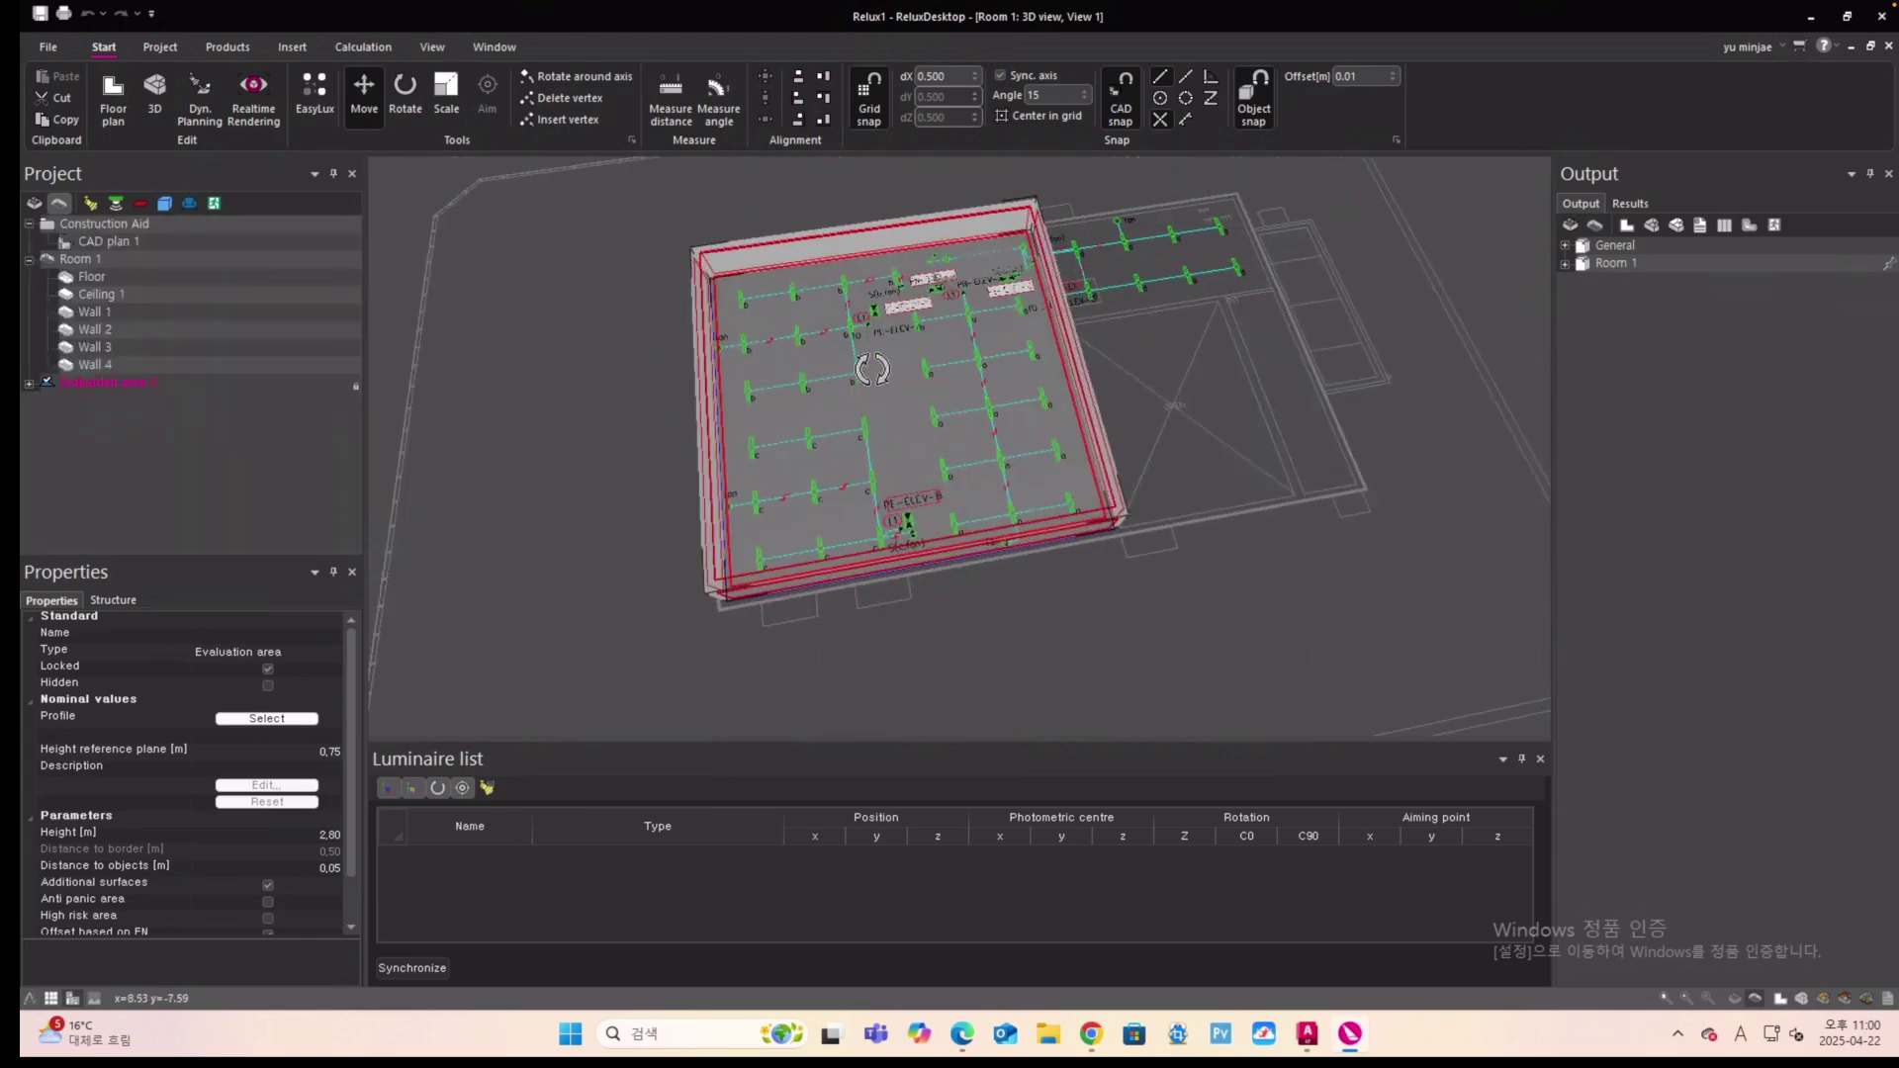
{"action": "left_click", "coordinate": [97, 384]}
{"action": "right_click", "coordinate": [79, 382]}
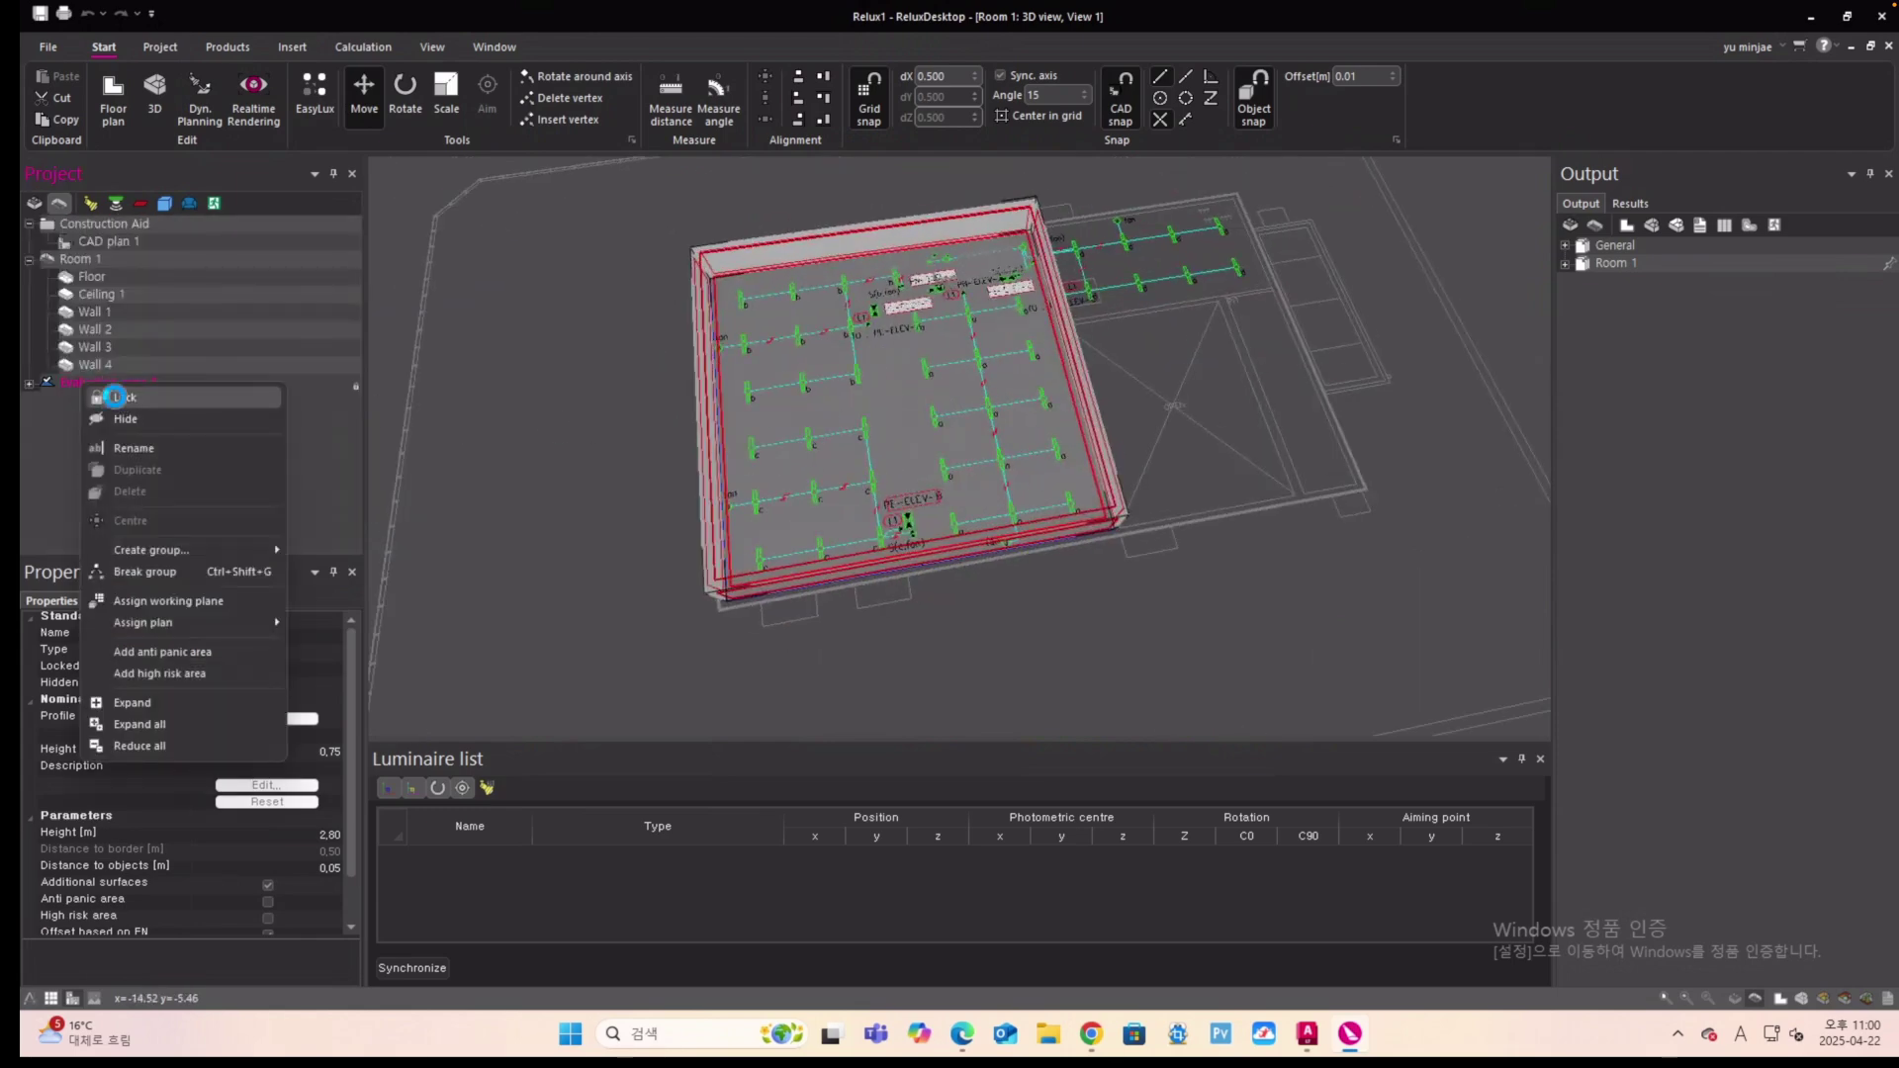
{"action": "left_click", "coordinate": [114, 395]}
{"action": "left_click", "coordinate": [989, 554]}
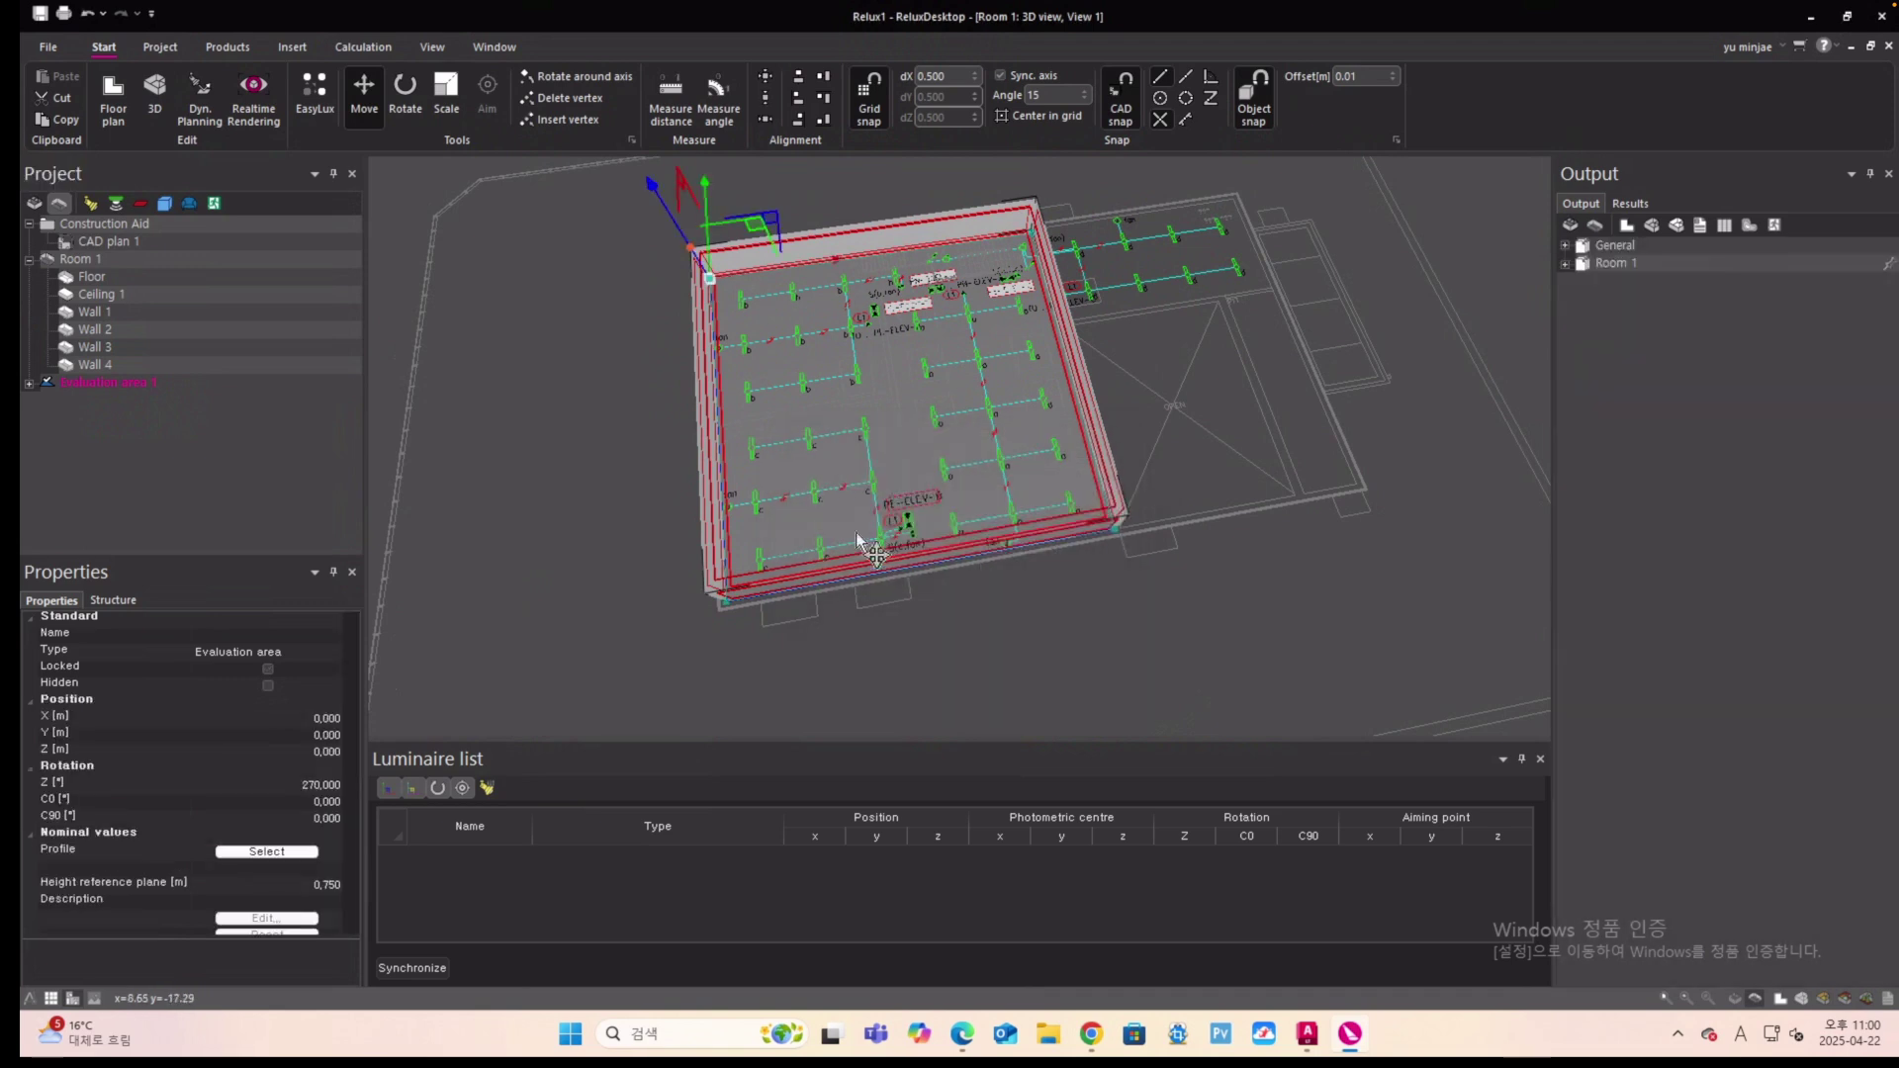
{"action": "right_click", "coordinate": [117, 384]}
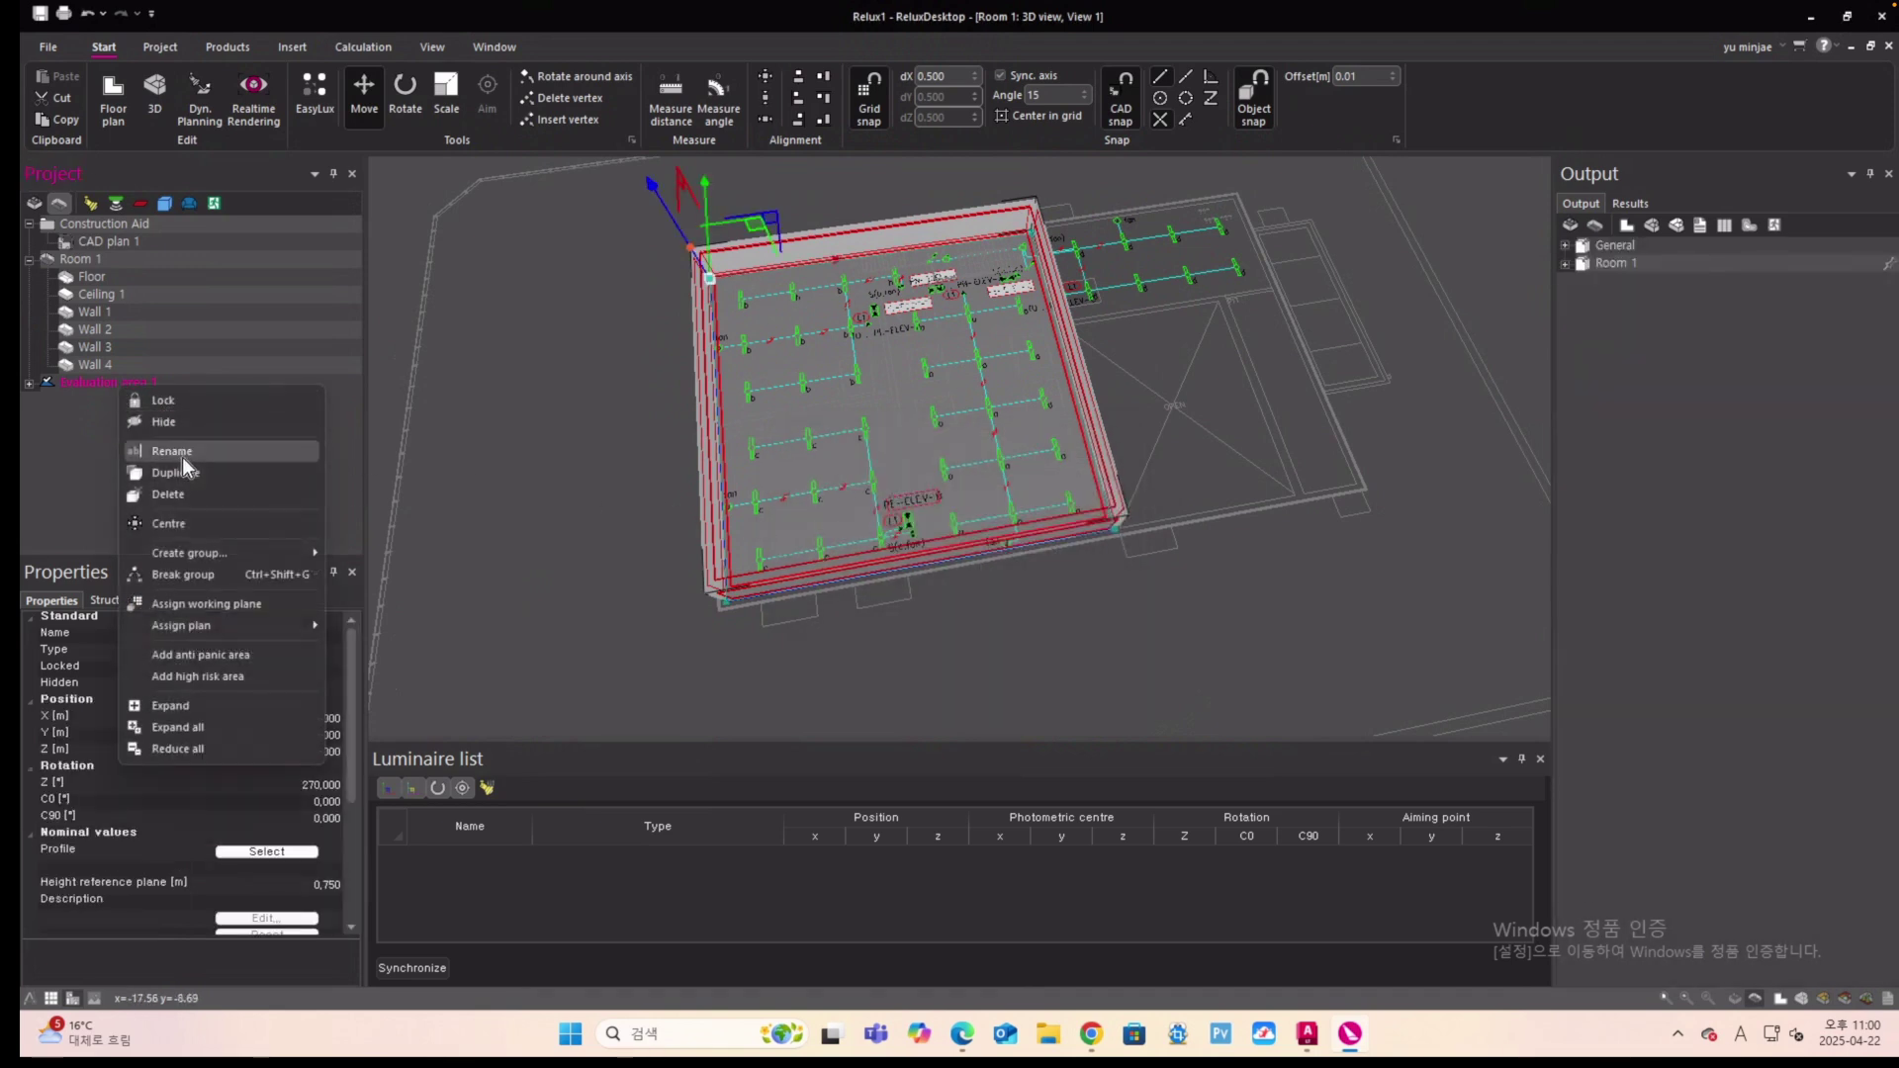
{"action": "left_click", "coordinate": [168, 493]}
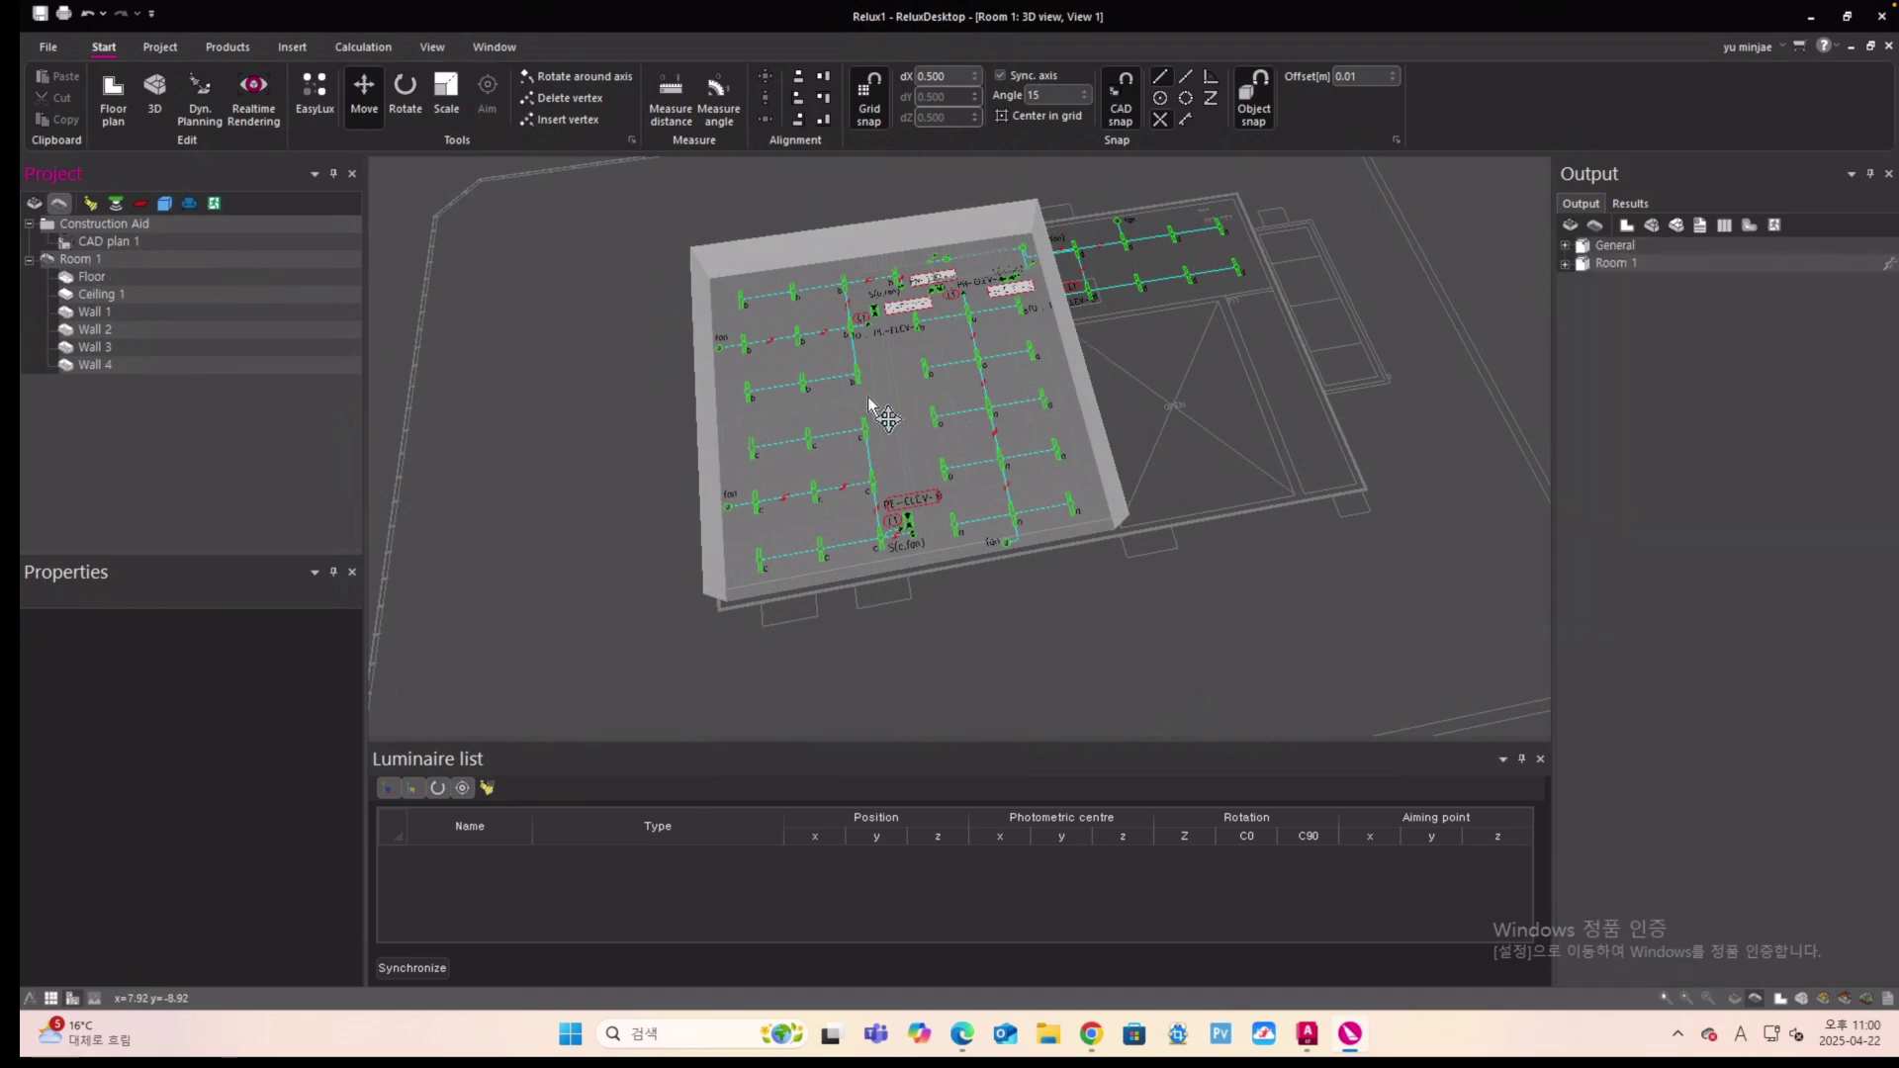
Return to the floor plan and set the height of Room 1 to 2.7 m.
{"action": "middle_click_drag", "start_coordinate": [868, 401], "coordinate": [1232, 395]}
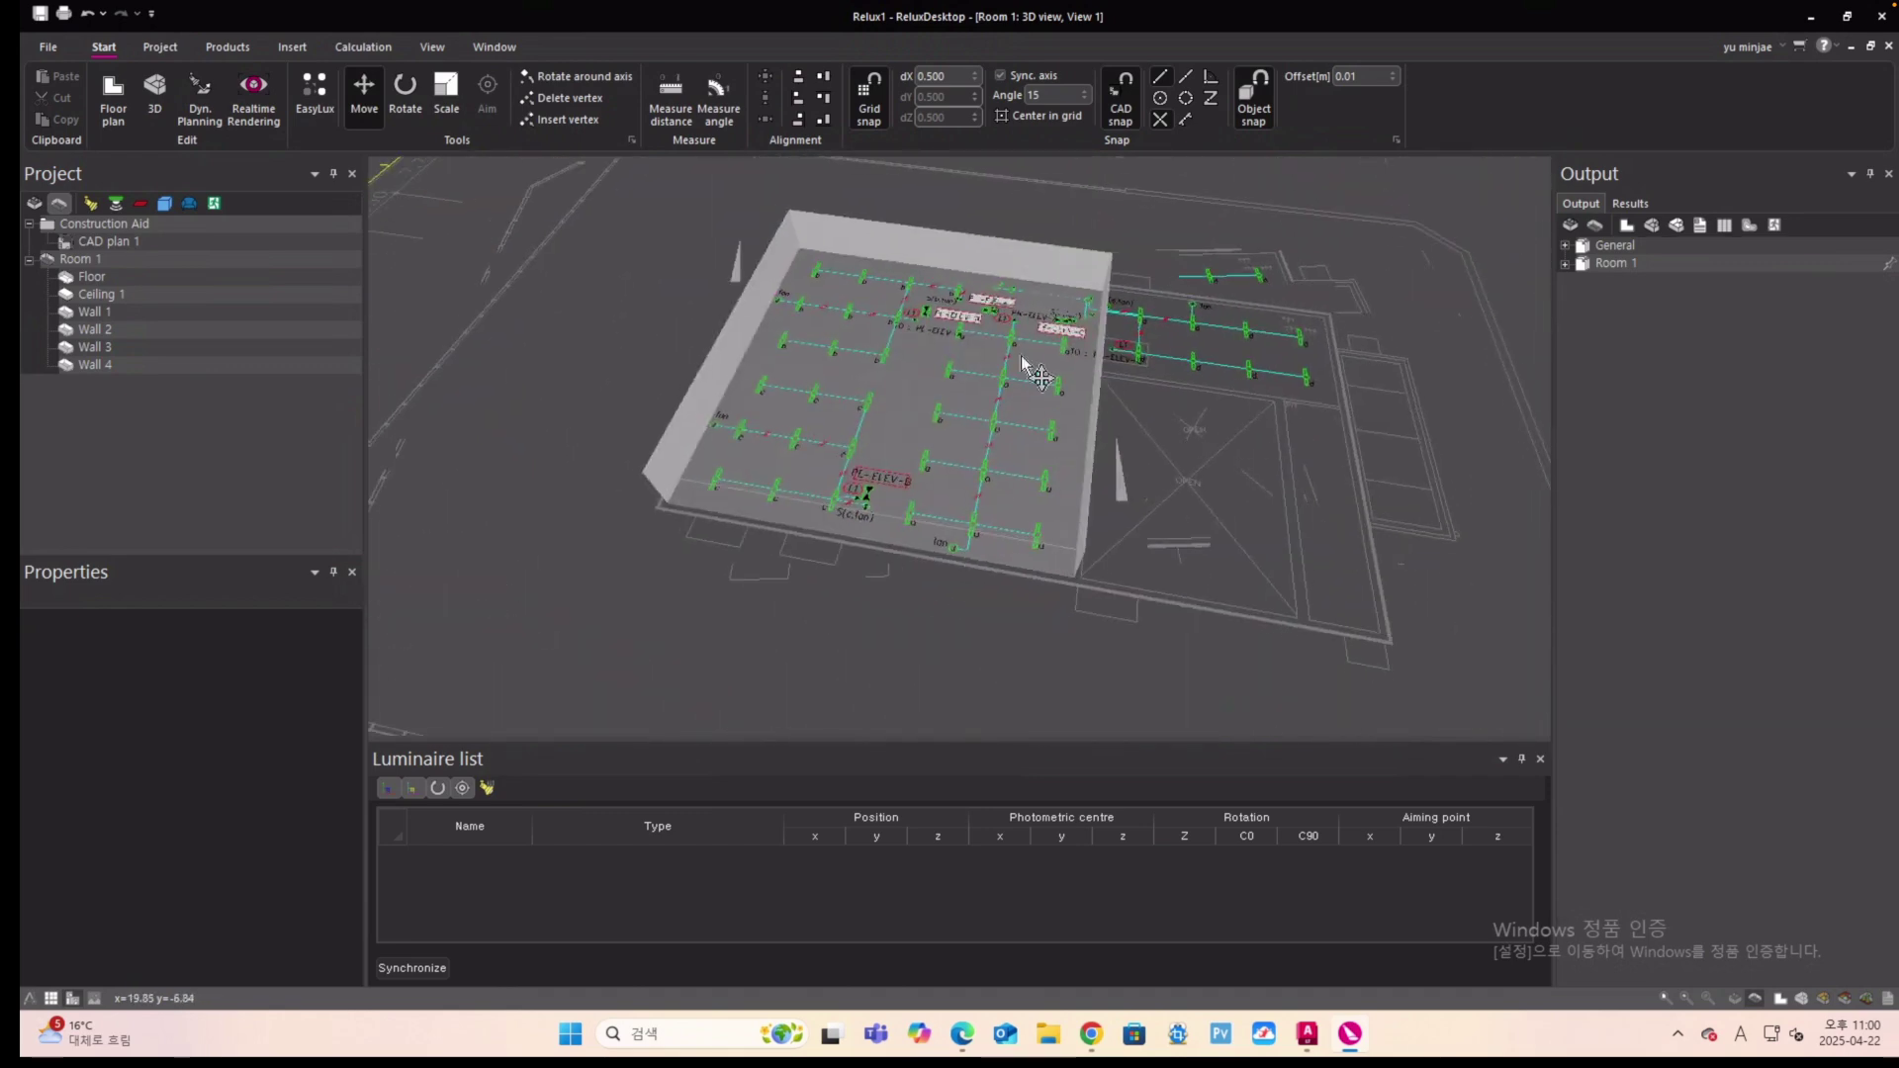
{"action": "left_click", "coordinate": [114, 98]}
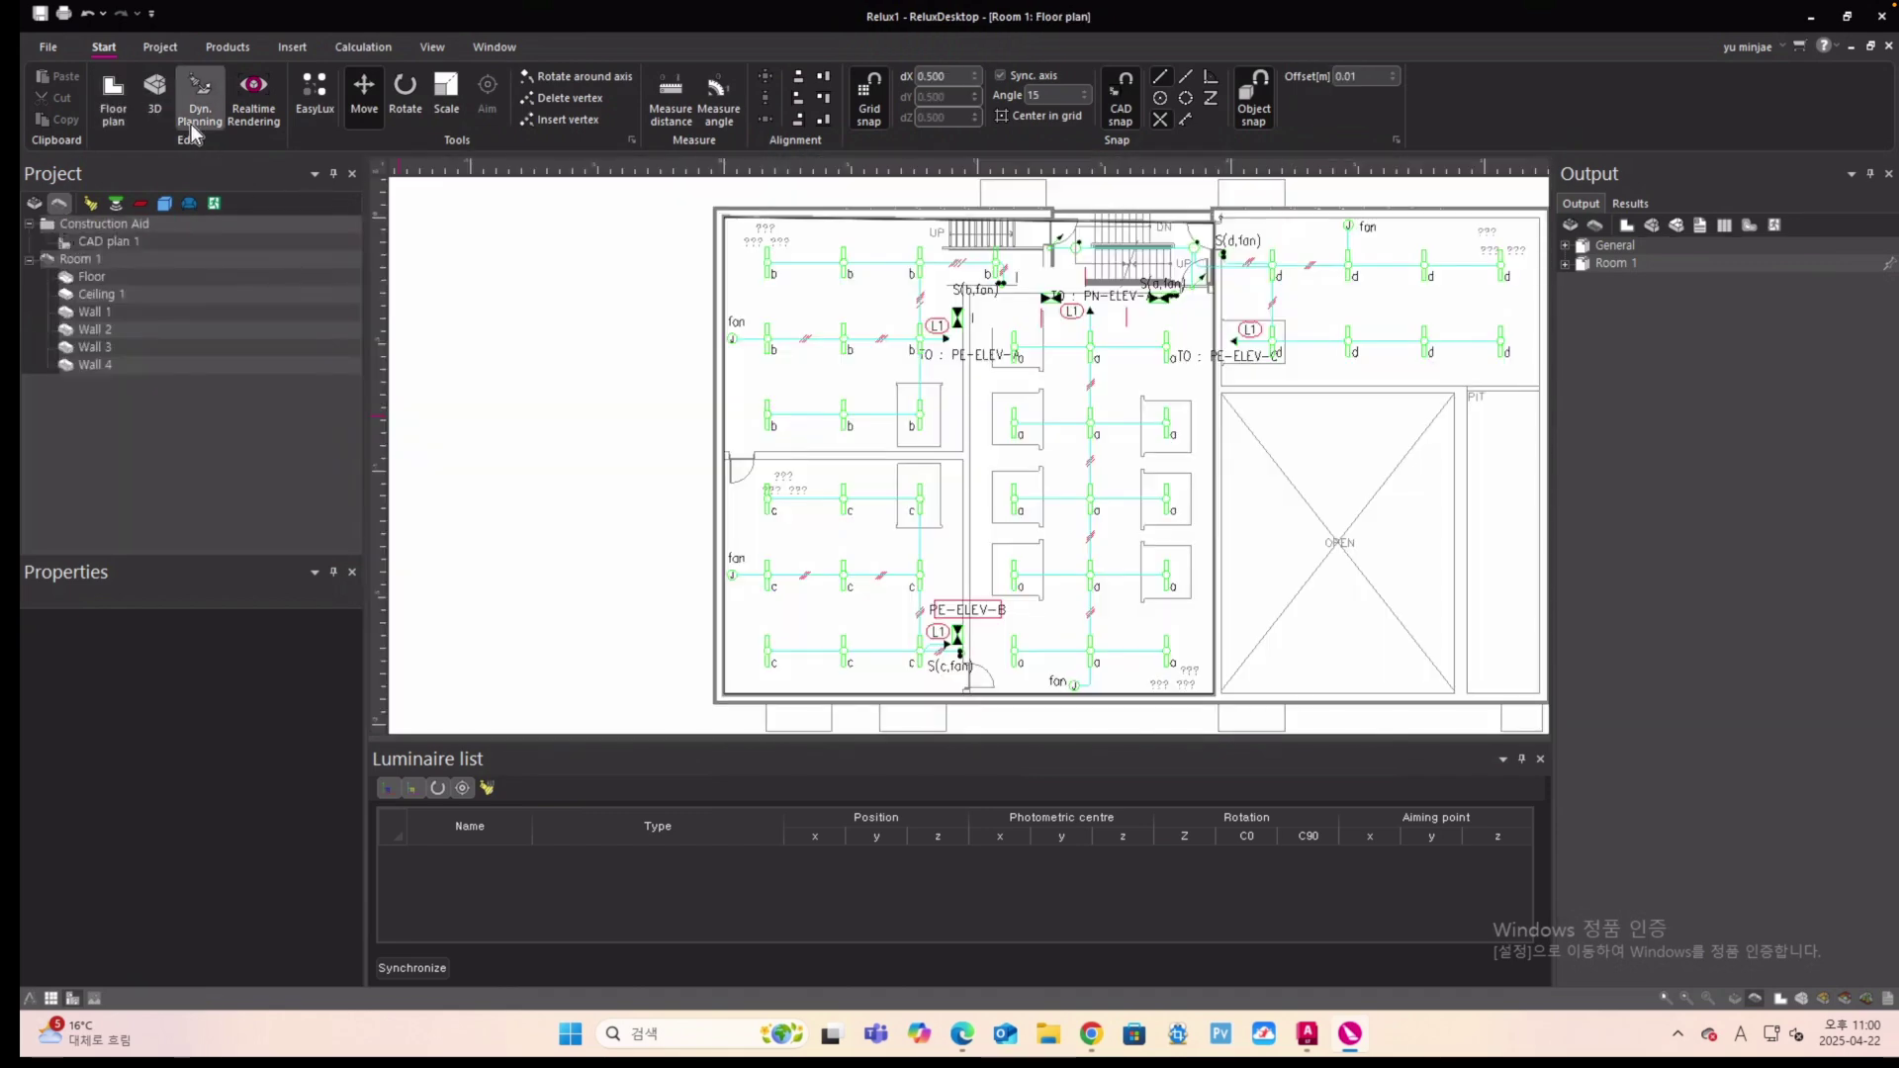
{"action": "scroll", "coordinate": [670, 364], "scroll_direction": "down", "scroll_amount": 4}
{"action": "scroll", "coordinate": [671, 364], "scroll_direction": "down", "scroll_amount": 3}
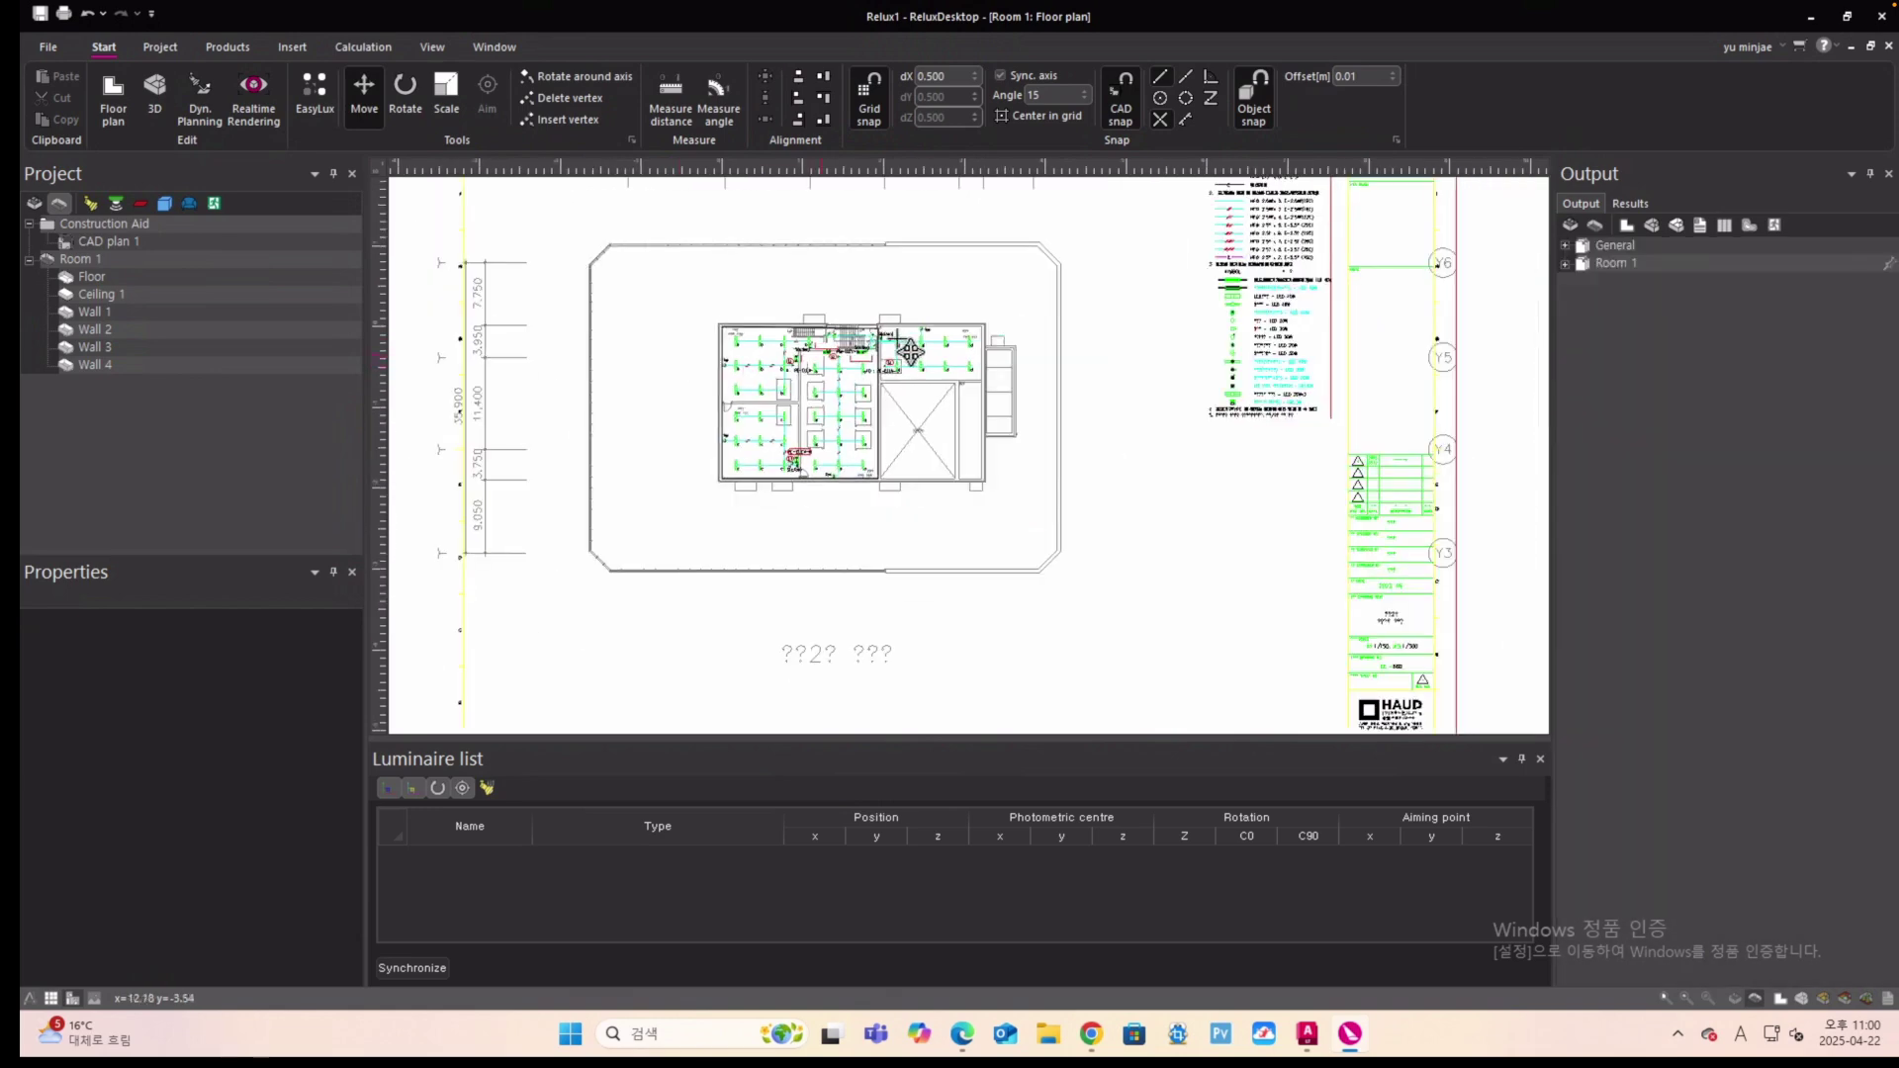
{"action": "left_click", "coordinate": [86, 259]}
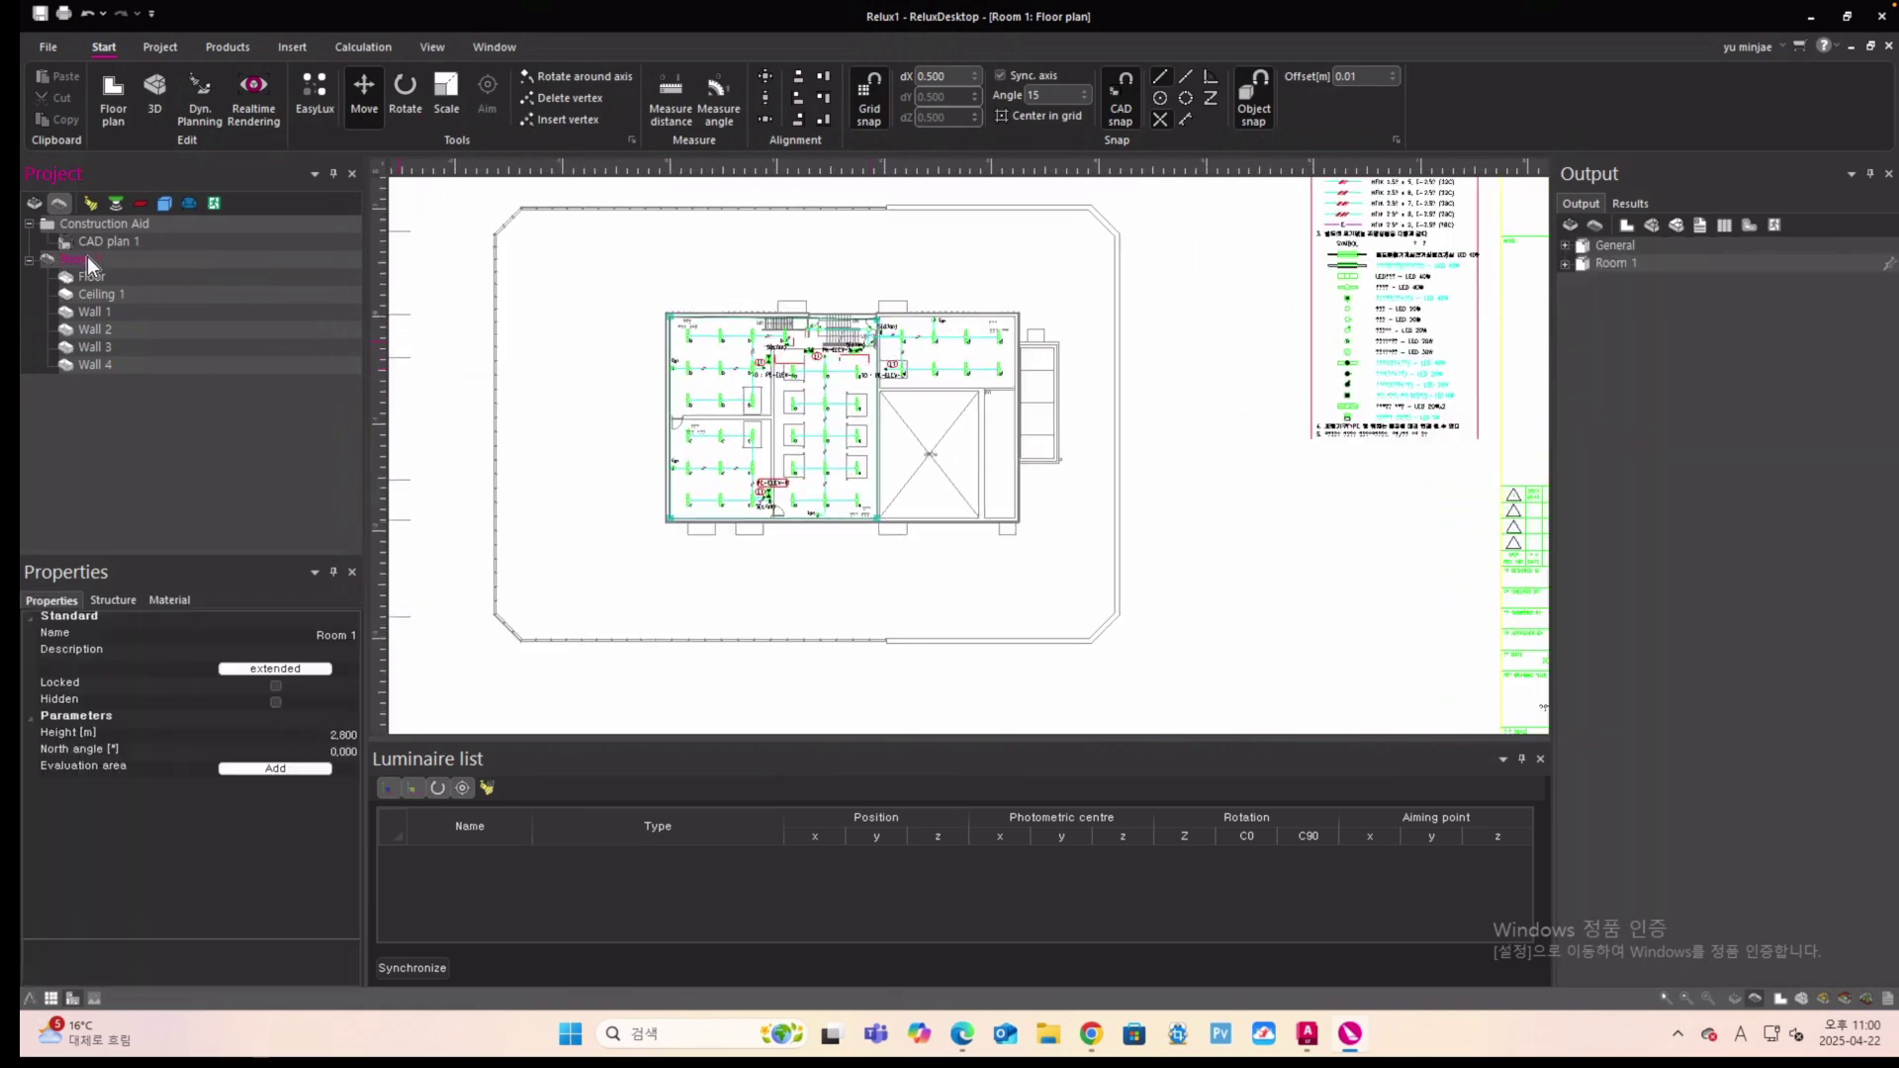
{"action": "double_click", "coordinate": [347, 737]}
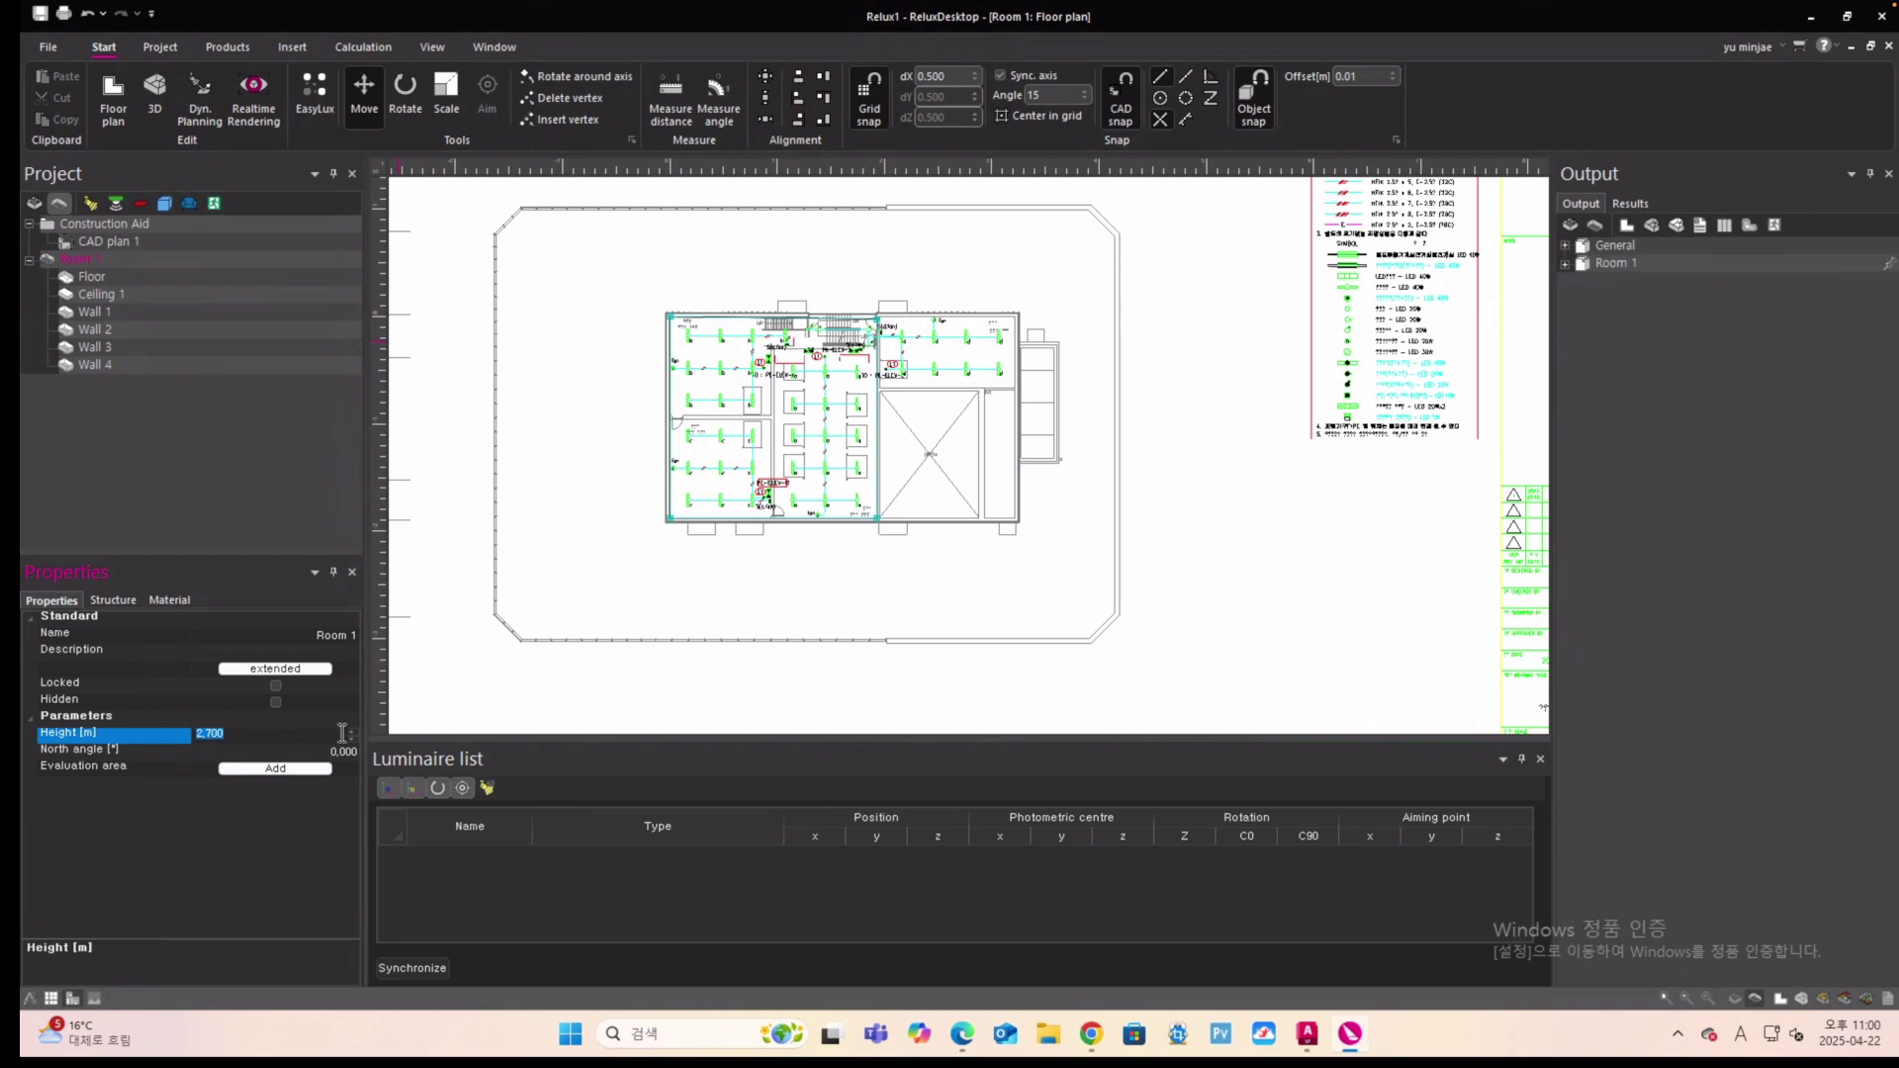
{"action": "left_click", "coordinate": [427, 665]}
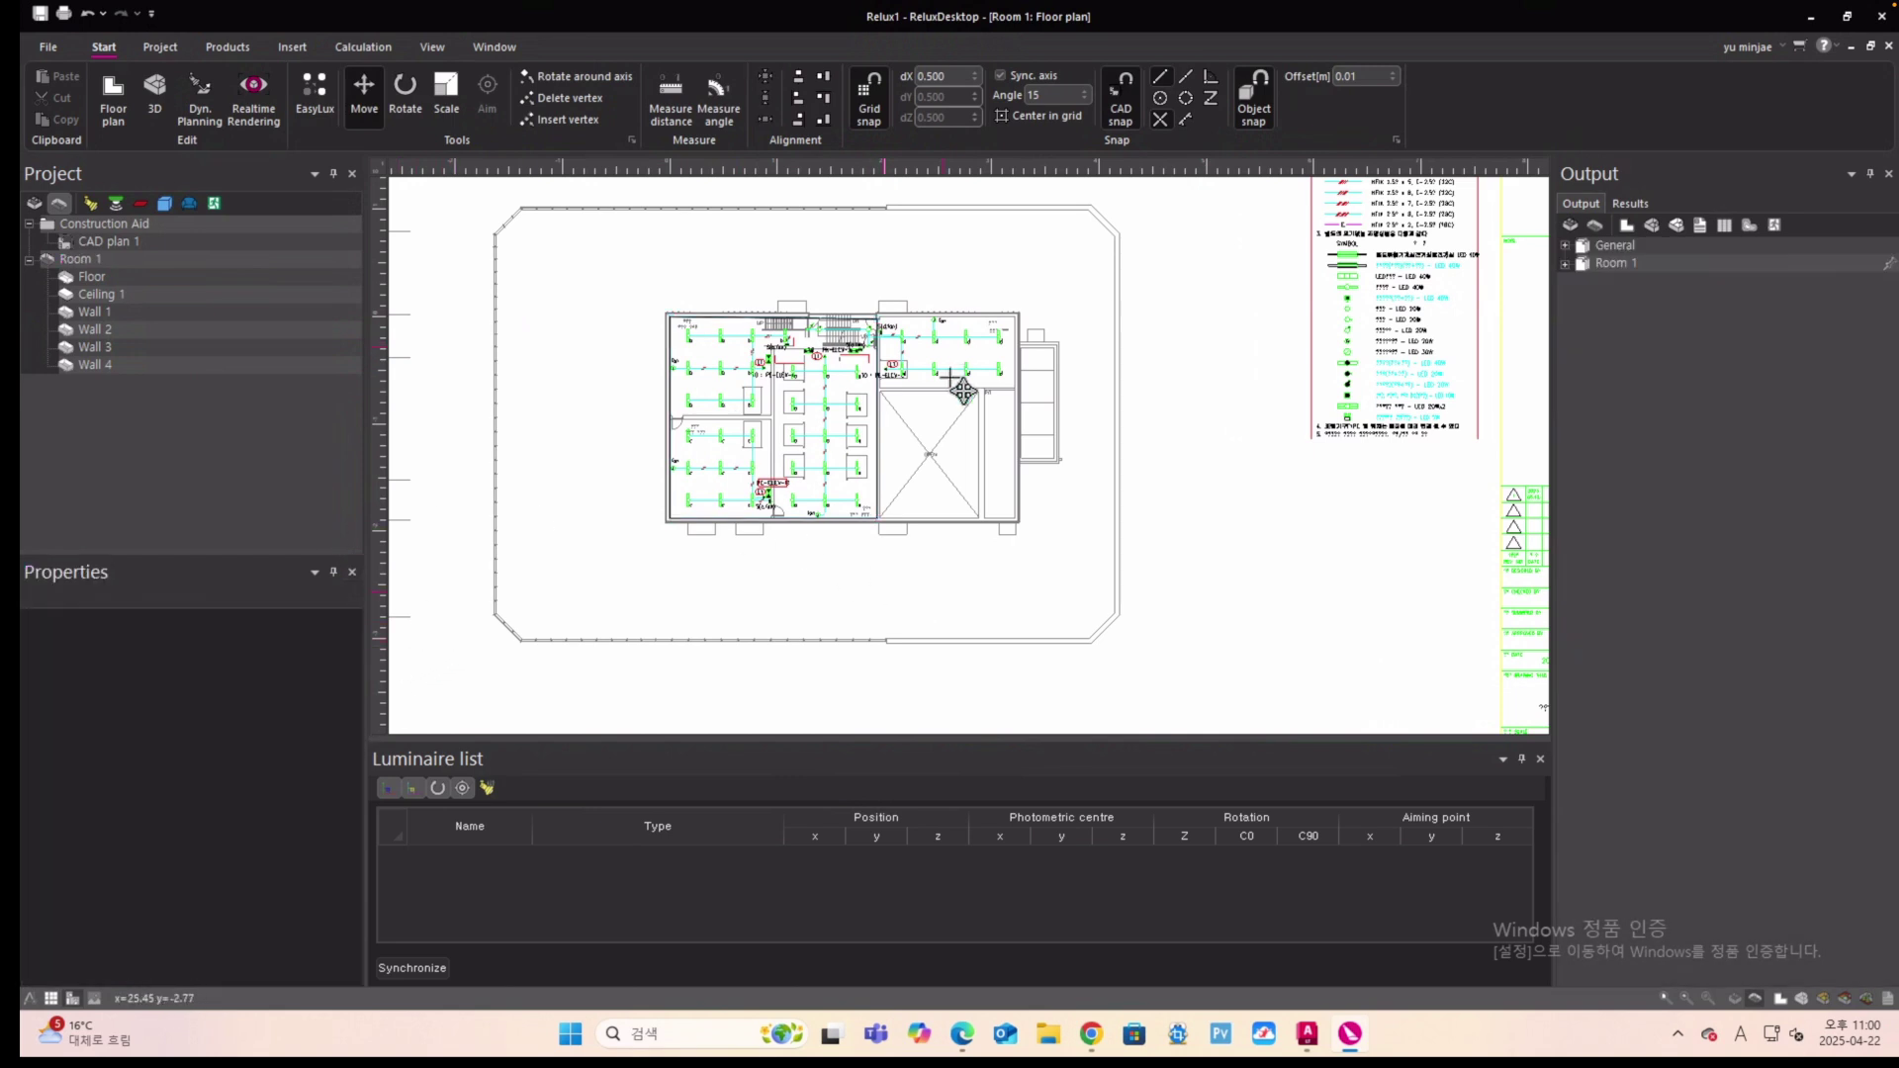
Draw an L-shaped partition wall about 0.29 m wide along the stair-side wall and down between luminaire area a and areas b and c.
{"action": "scroll", "coordinate": [762, 406], "scroll_direction": "up", "scroll_amount": 2}
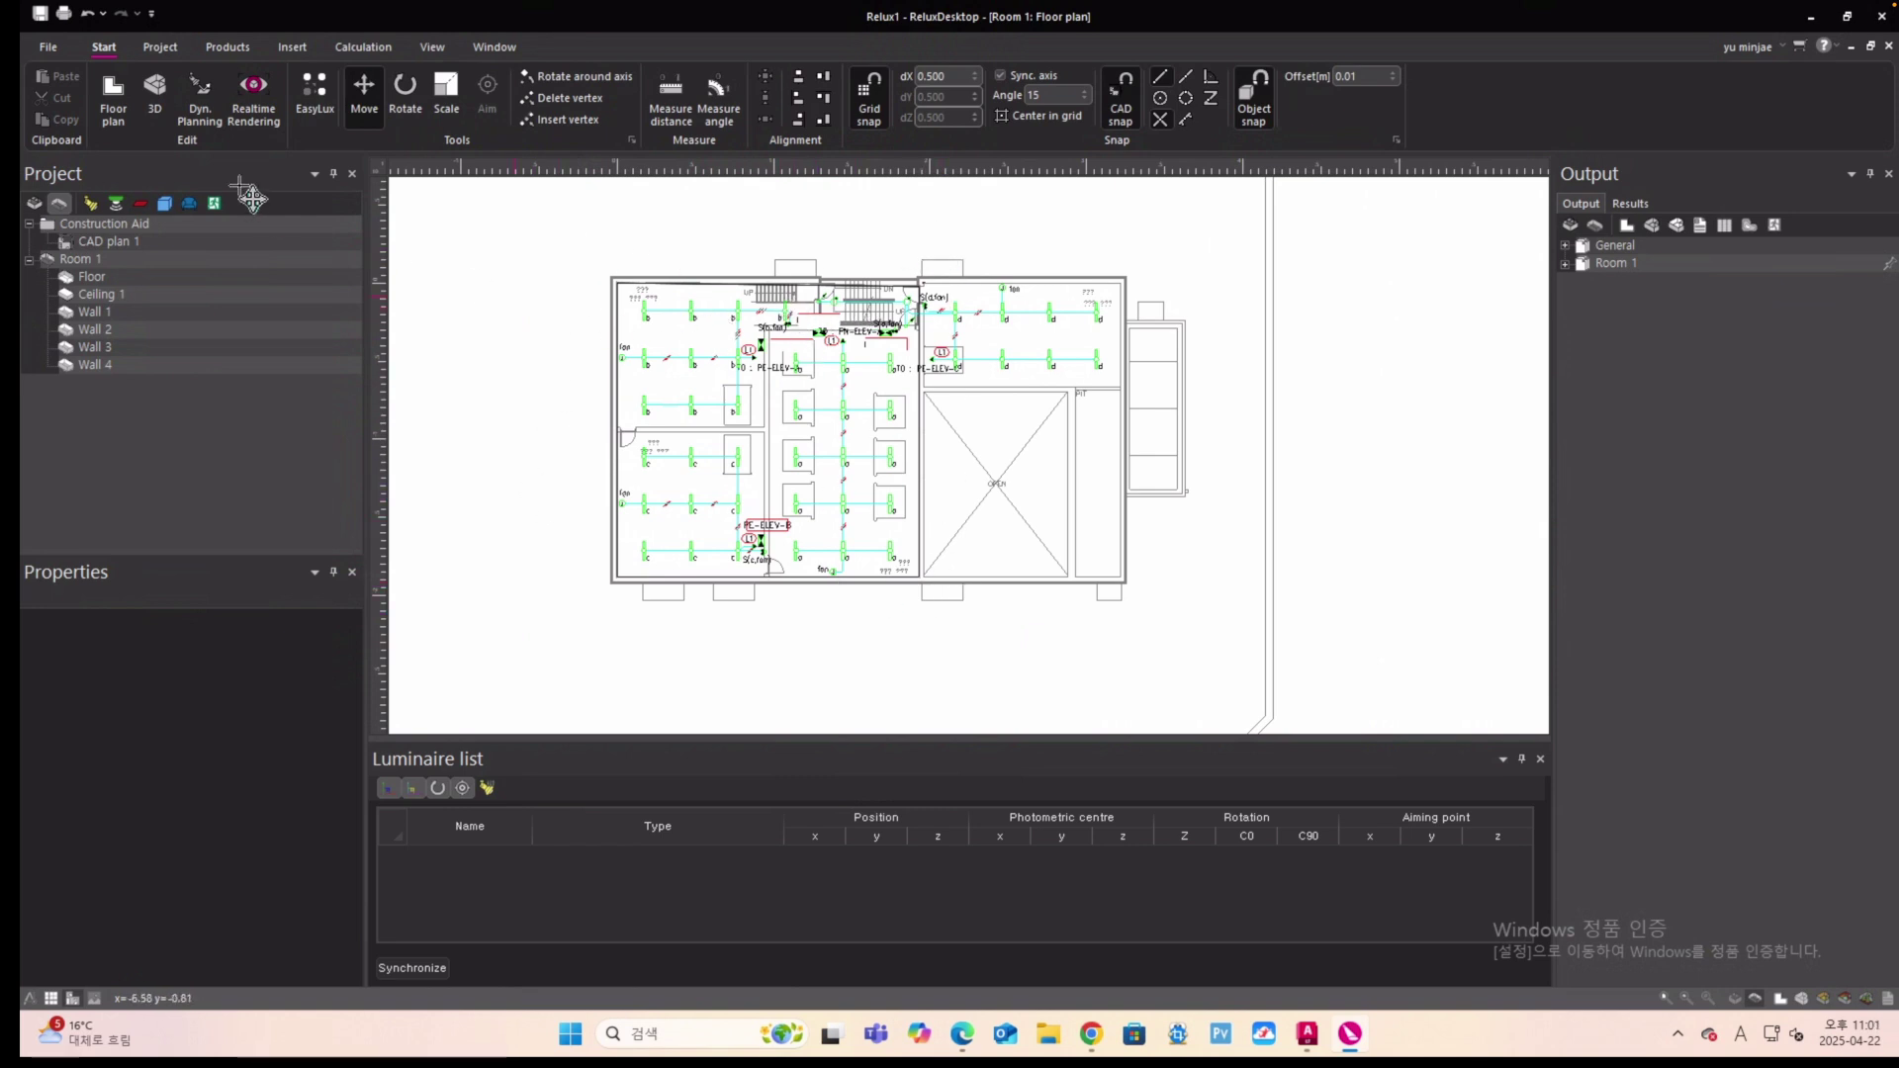
{"action": "left_click", "coordinate": [295, 50]}
{"action": "left_click", "coordinate": [109, 119]}
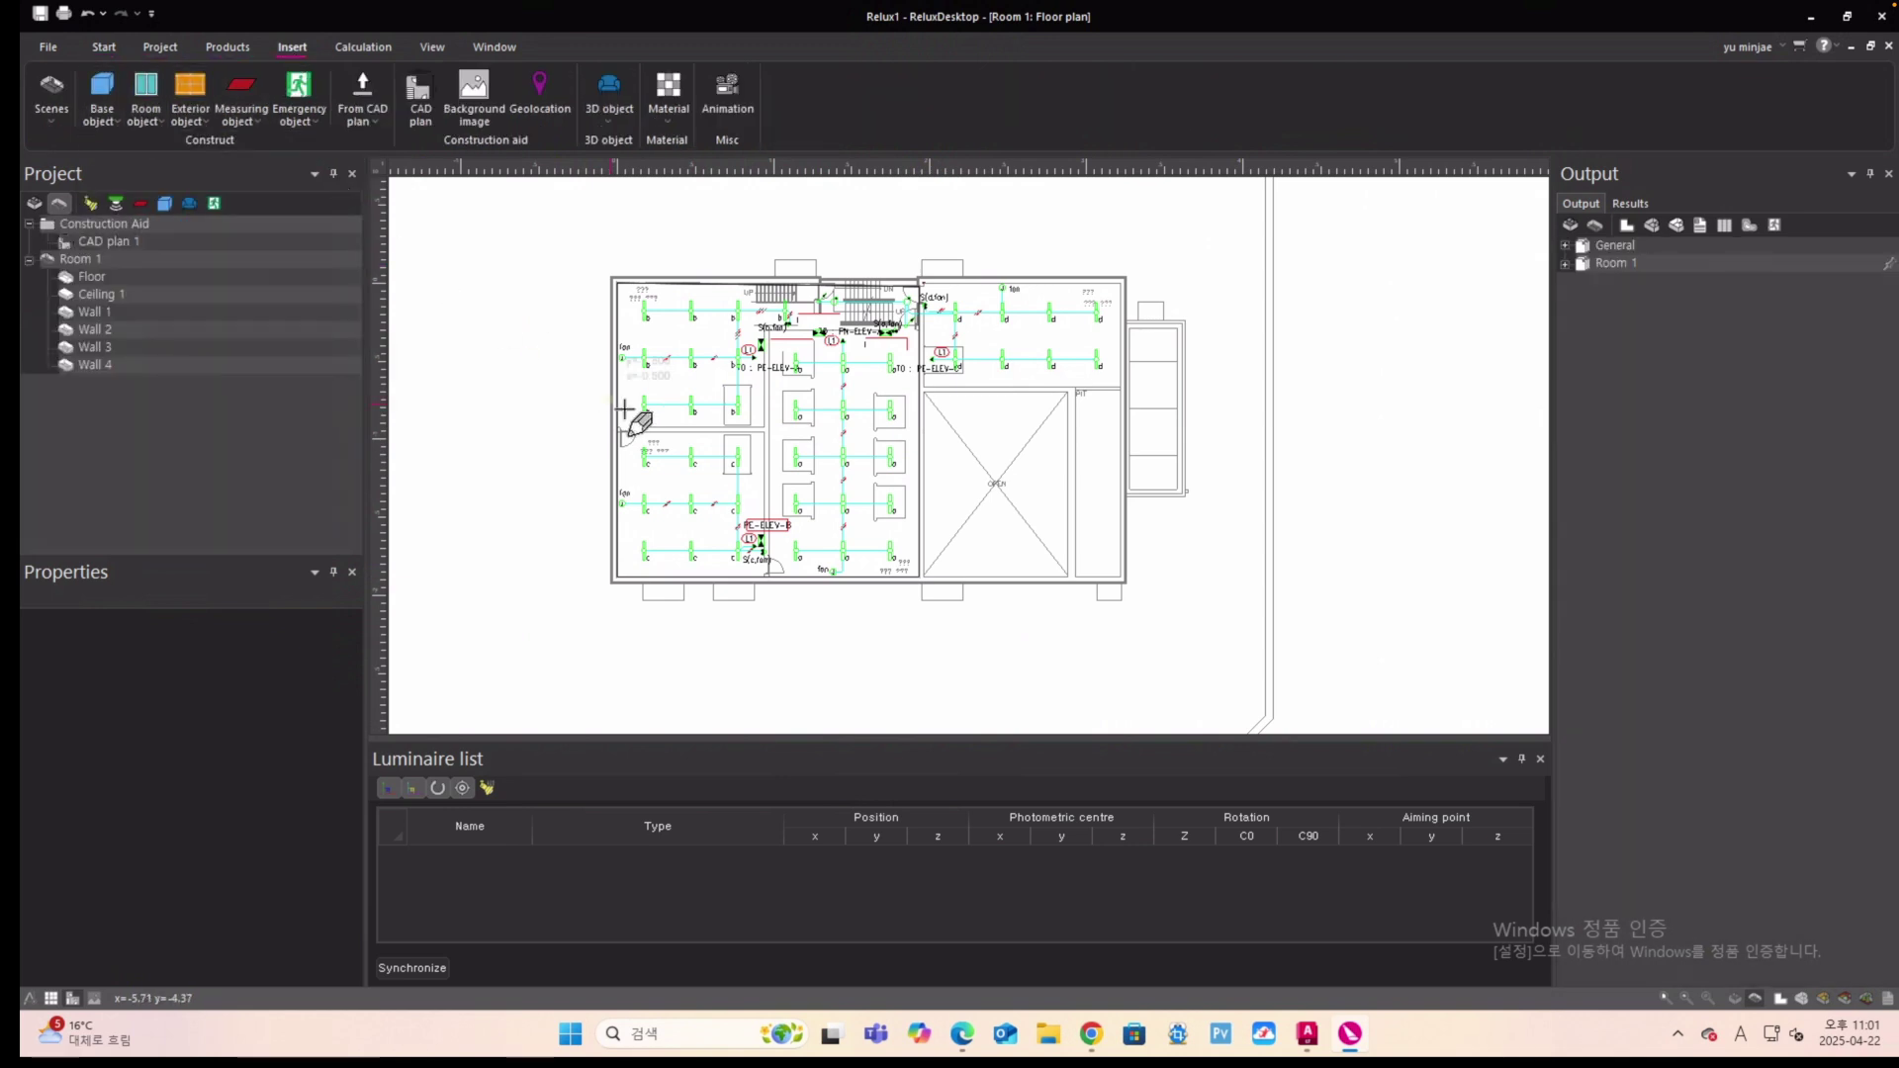
{"action": "scroll", "coordinate": [758, 313], "scroll_direction": "up", "scroll_amount": 2}
{"action": "scroll", "coordinate": [758, 313], "scroll_direction": "up", "scroll_amount": 2}
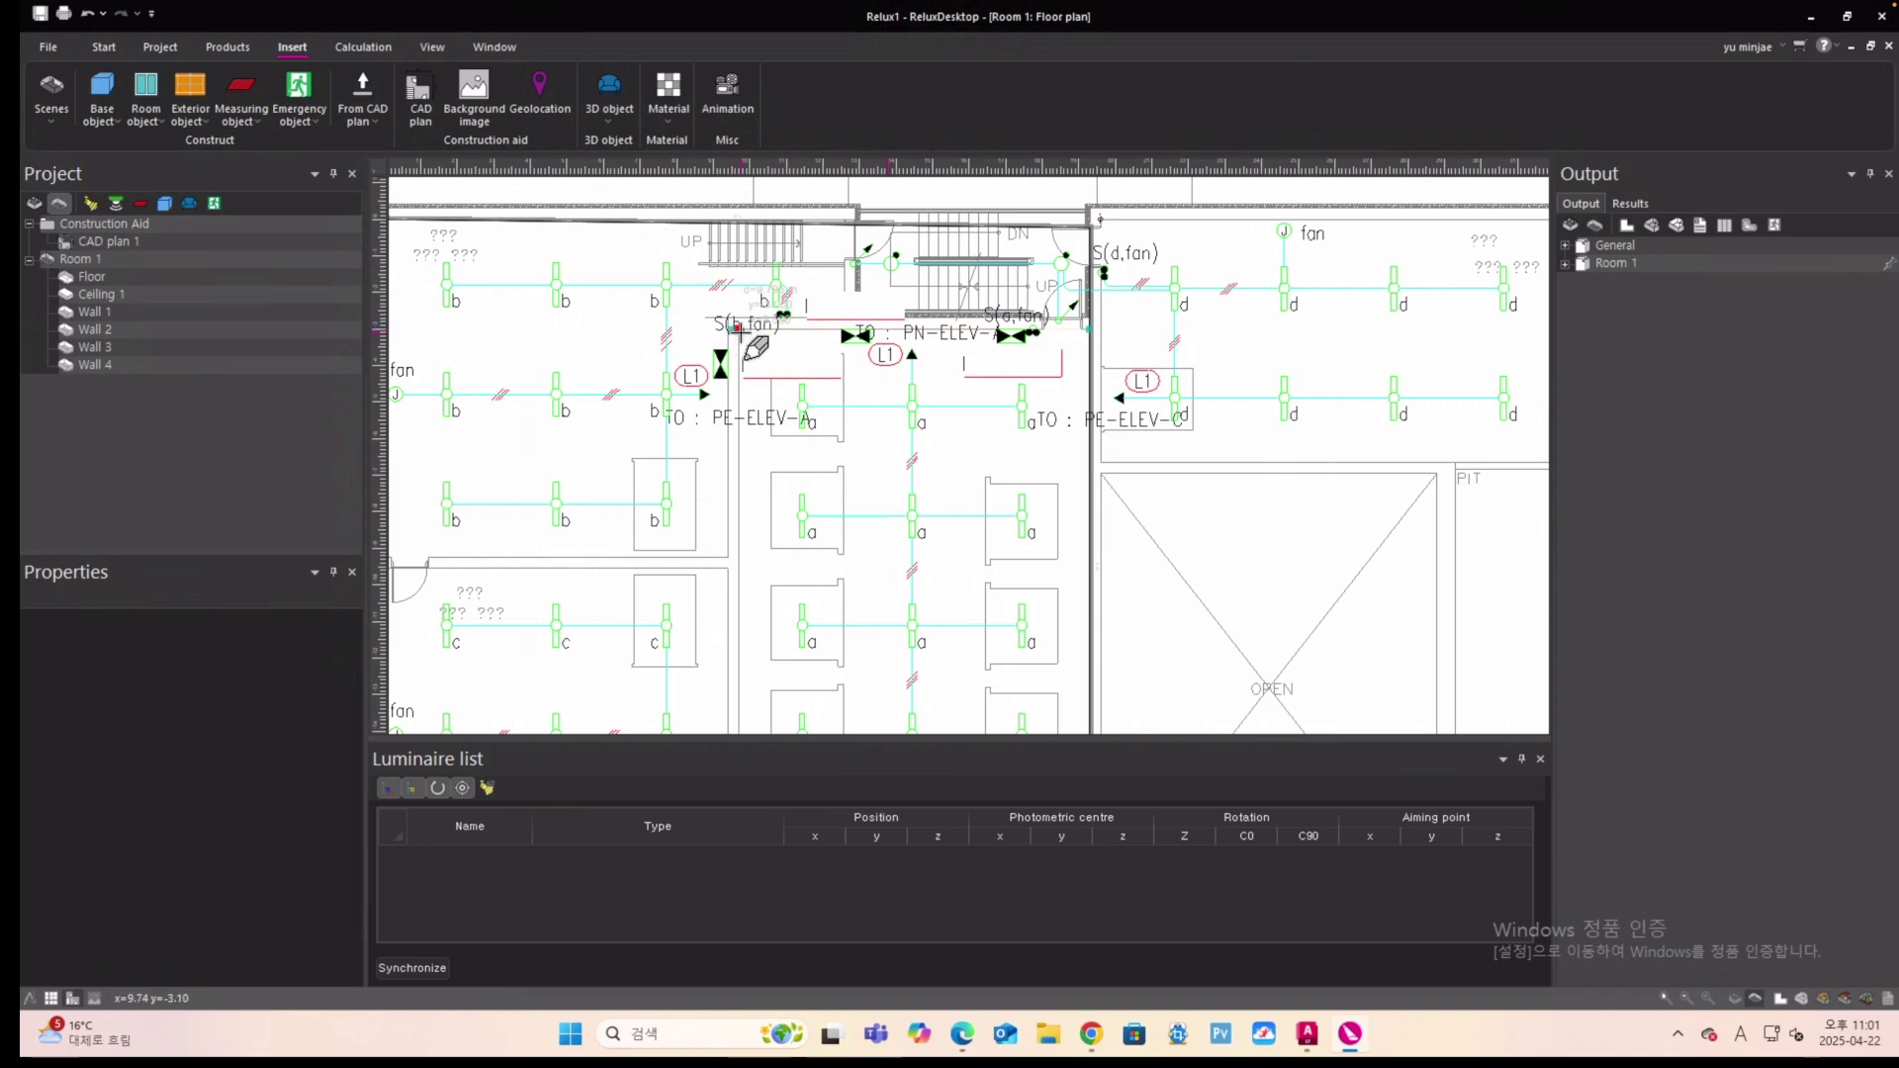
{"action": "scroll", "coordinate": [740, 331], "scroll_direction": "down", "scroll_amount": 4}
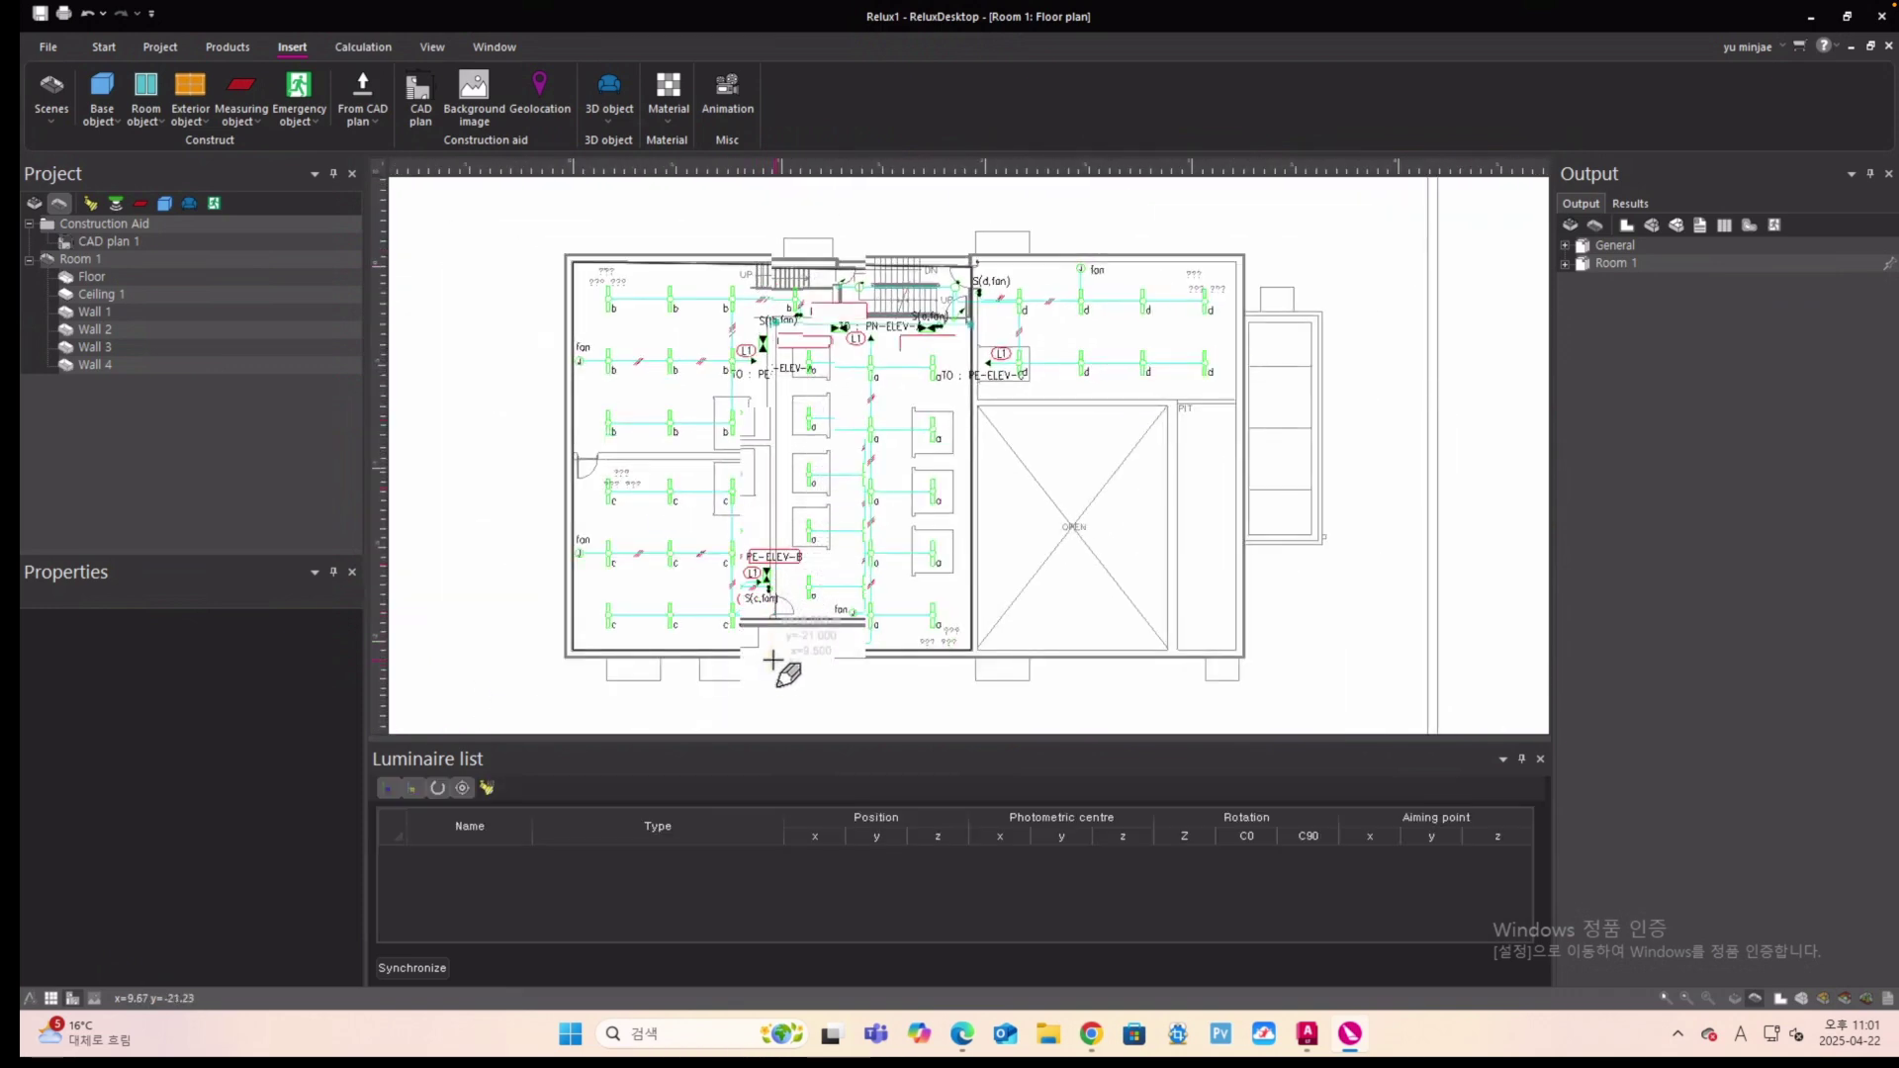
{"action": "scroll", "coordinate": [773, 660], "scroll_direction": "up", "scroll_amount": 1}
{"action": "scroll", "coordinate": [773, 661], "scroll_direction": "up", "scroll_amount": 3}
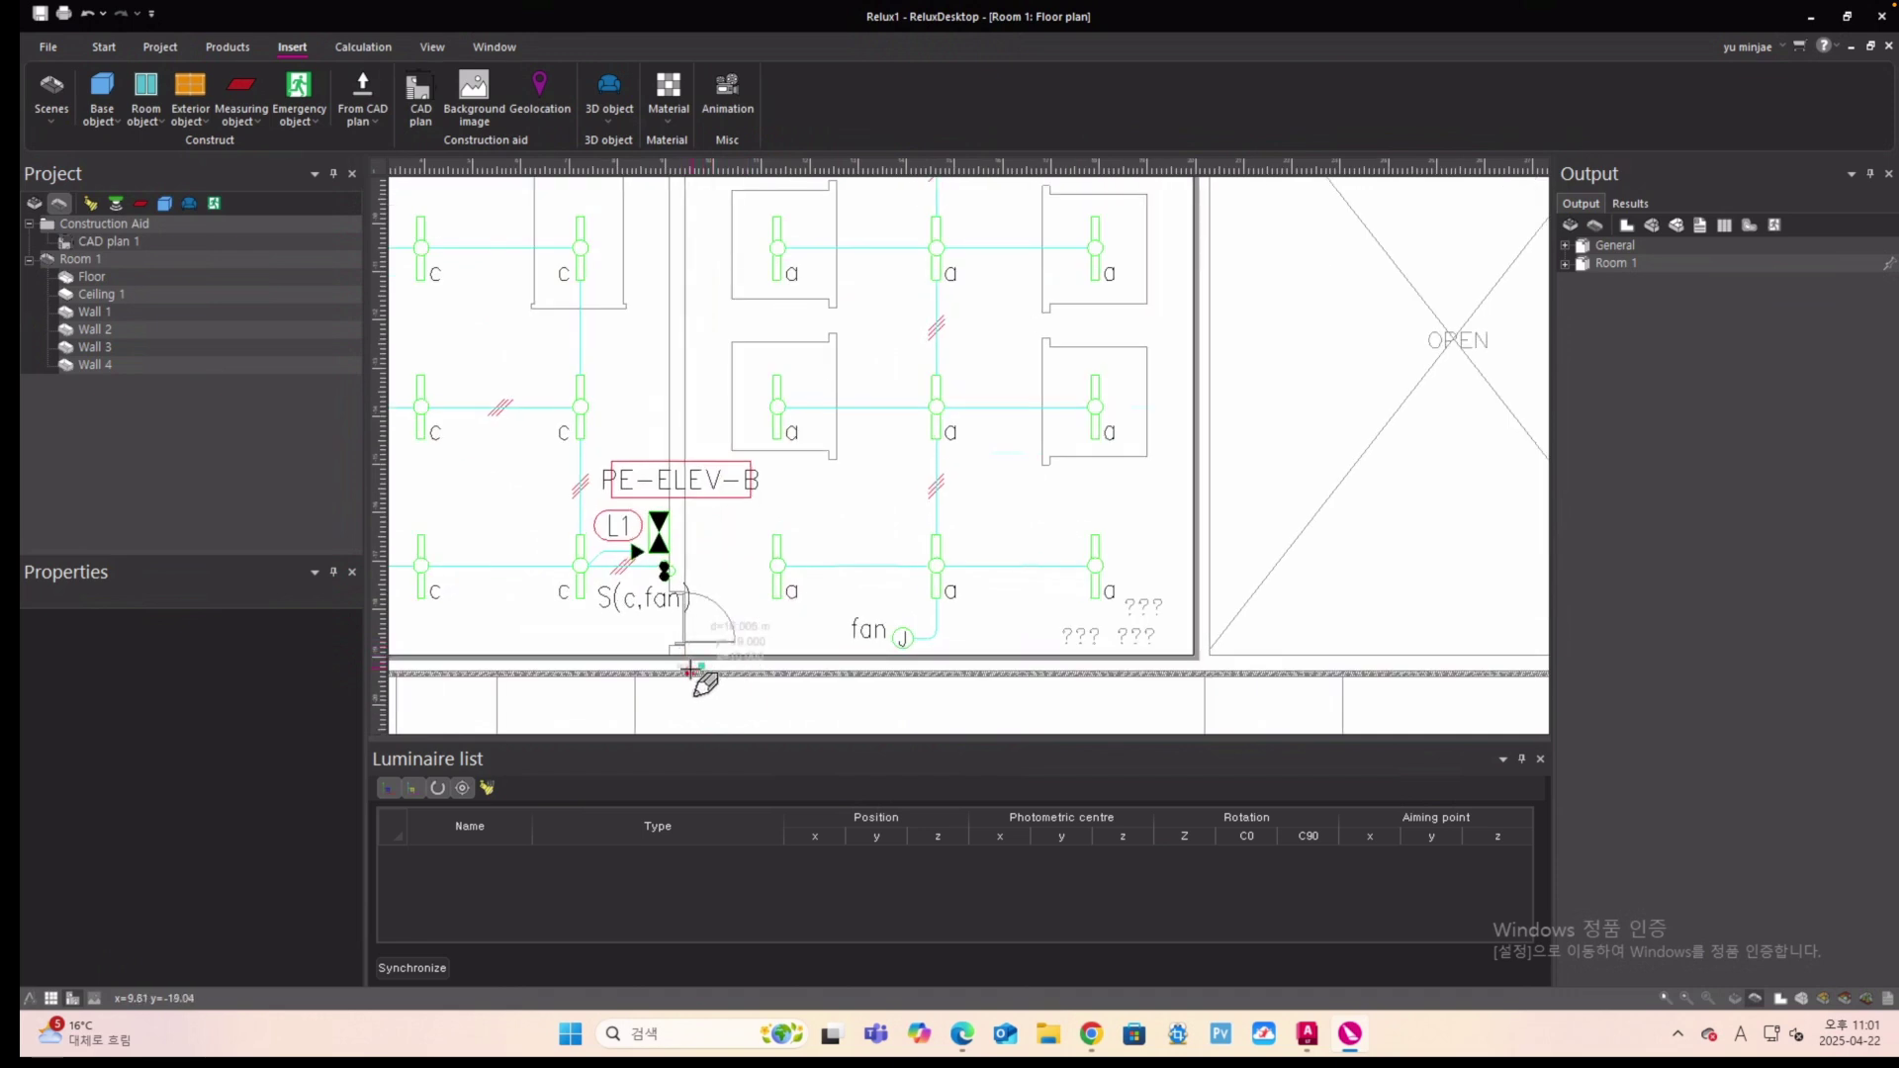
{"action": "scroll", "coordinate": [685, 660], "scroll_direction": "up", "scroll_amount": 2}
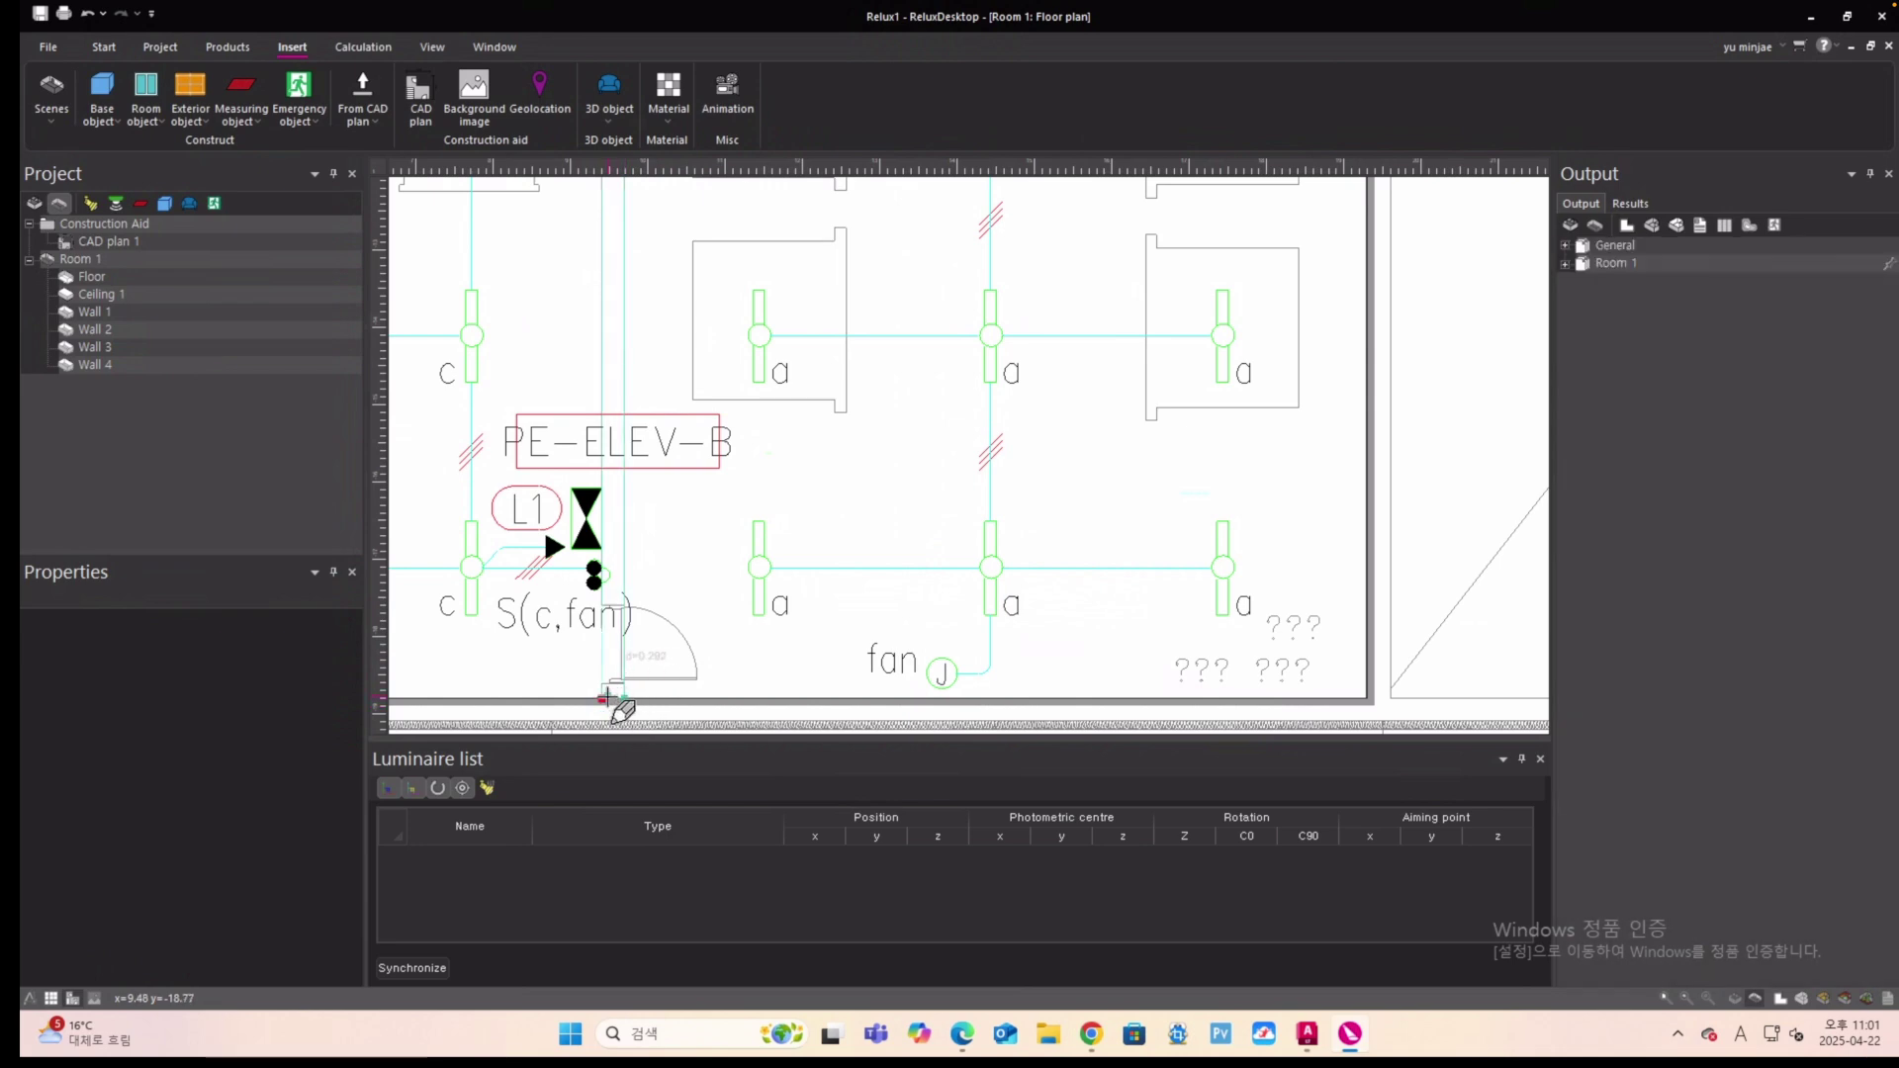
{"action": "left_click", "coordinate": [608, 698]}
Draw a second partition wall about 0.29 m wide between luminaire areas b and c, from the outer wall to the first partition.
{"action": "scroll", "coordinate": [607, 698], "scroll_direction": "down", "scroll_amount": 6}
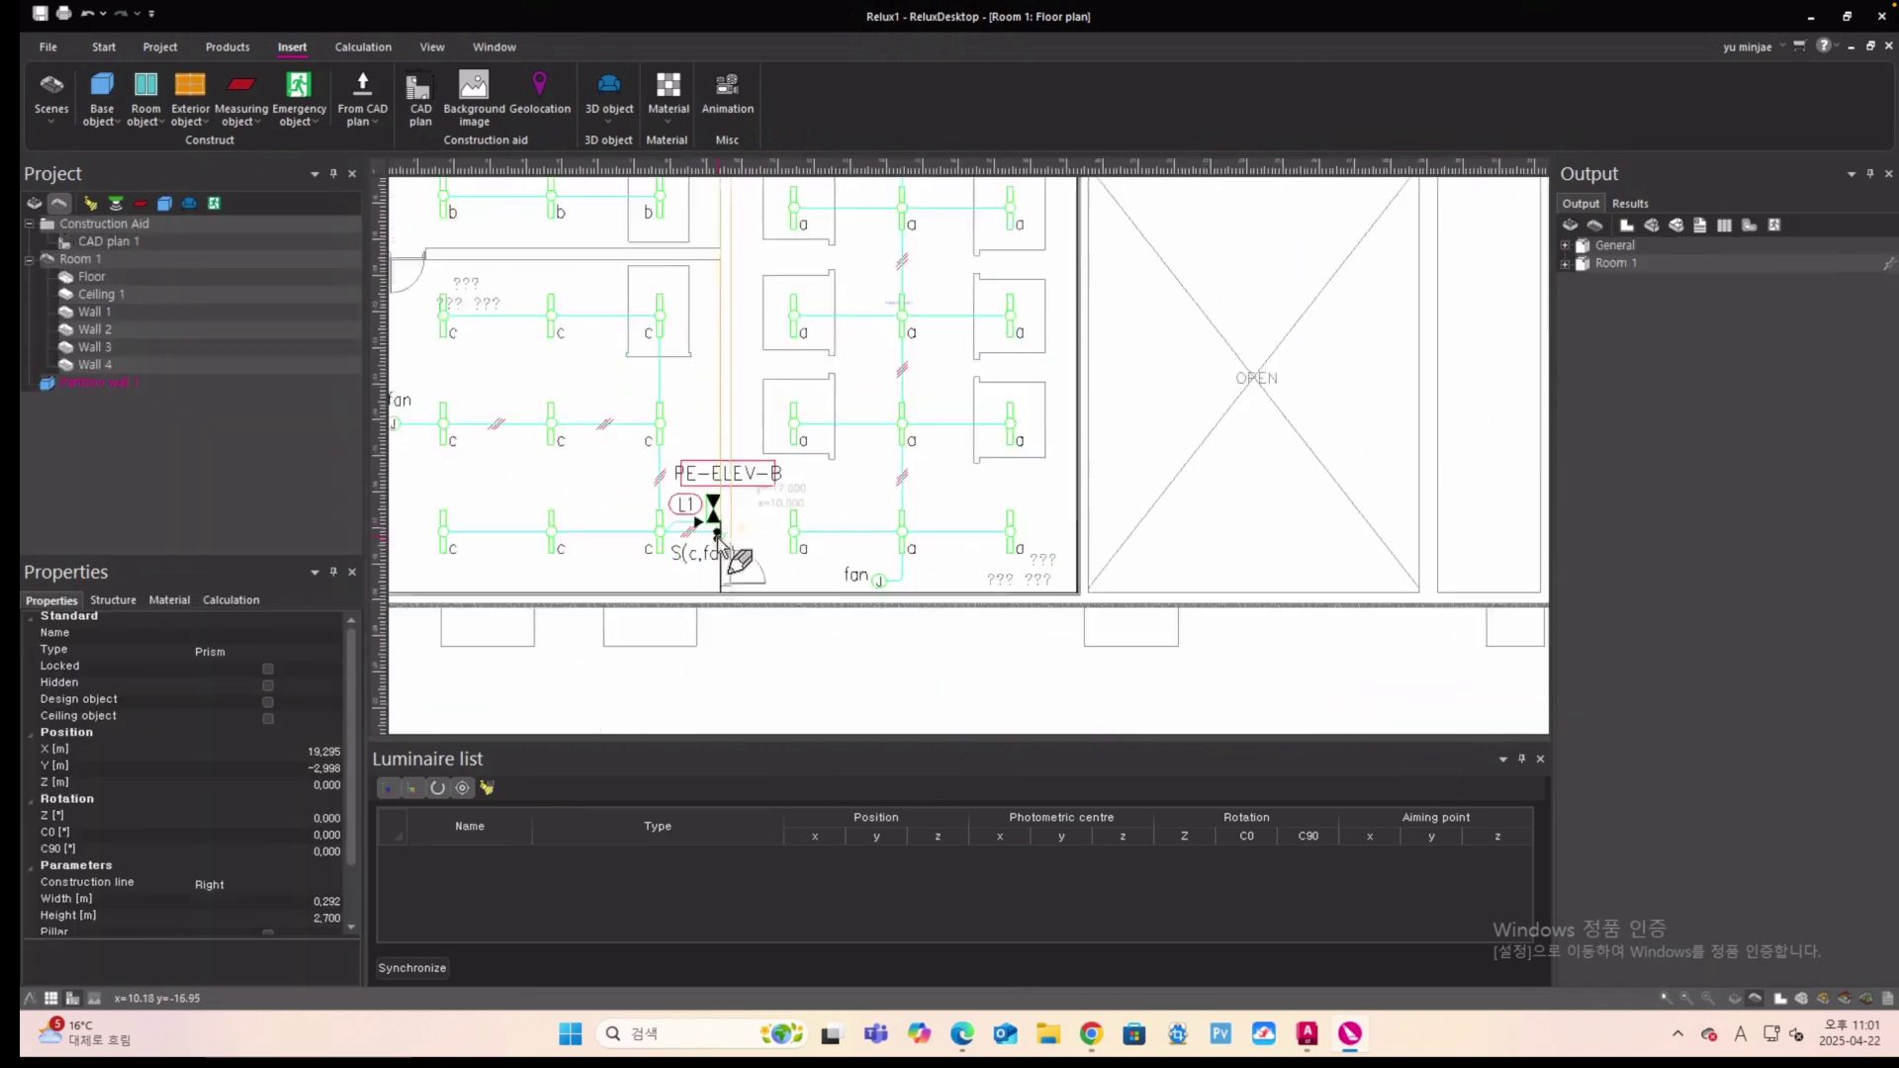
{"action": "scroll", "coordinate": [748, 539], "scroll_direction": "down", "scroll_amount": 2}
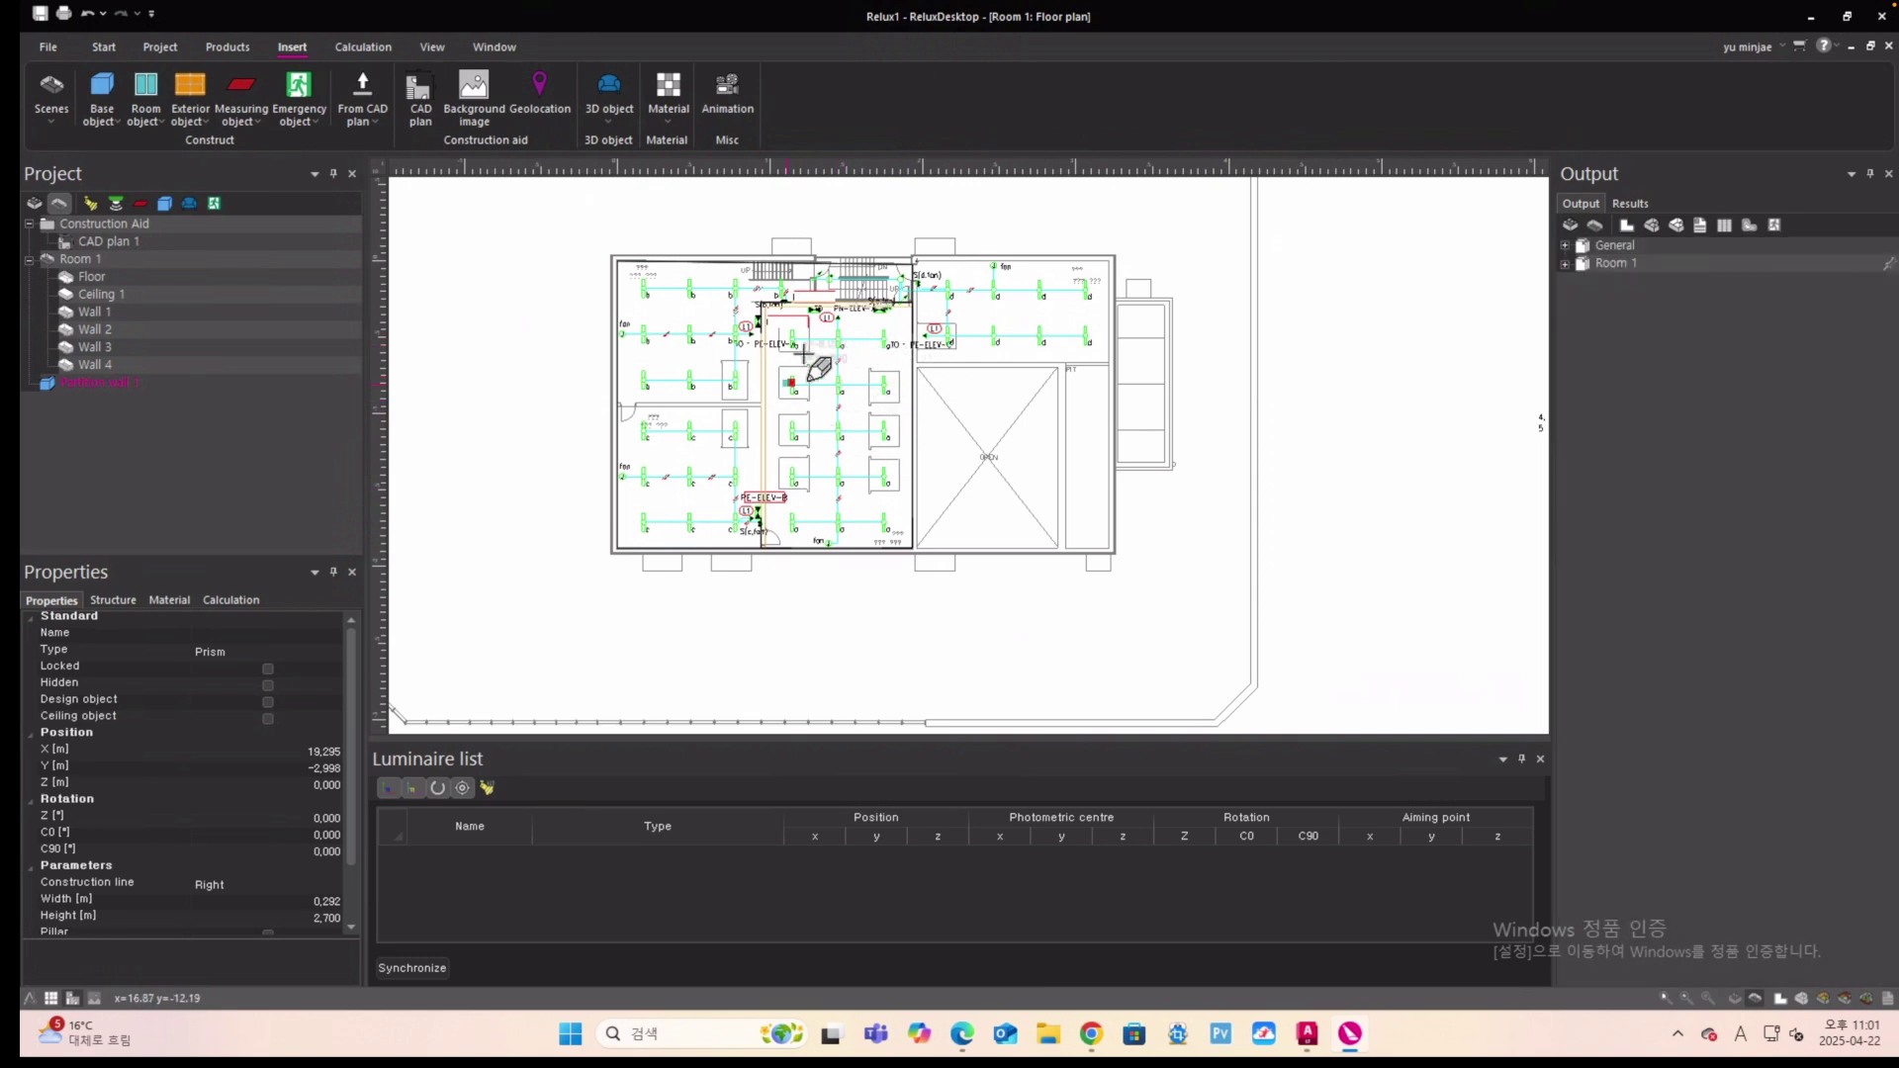
{"action": "scroll", "coordinate": [704, 358], "scroll_direction": "up", "scroll_amount": 1}
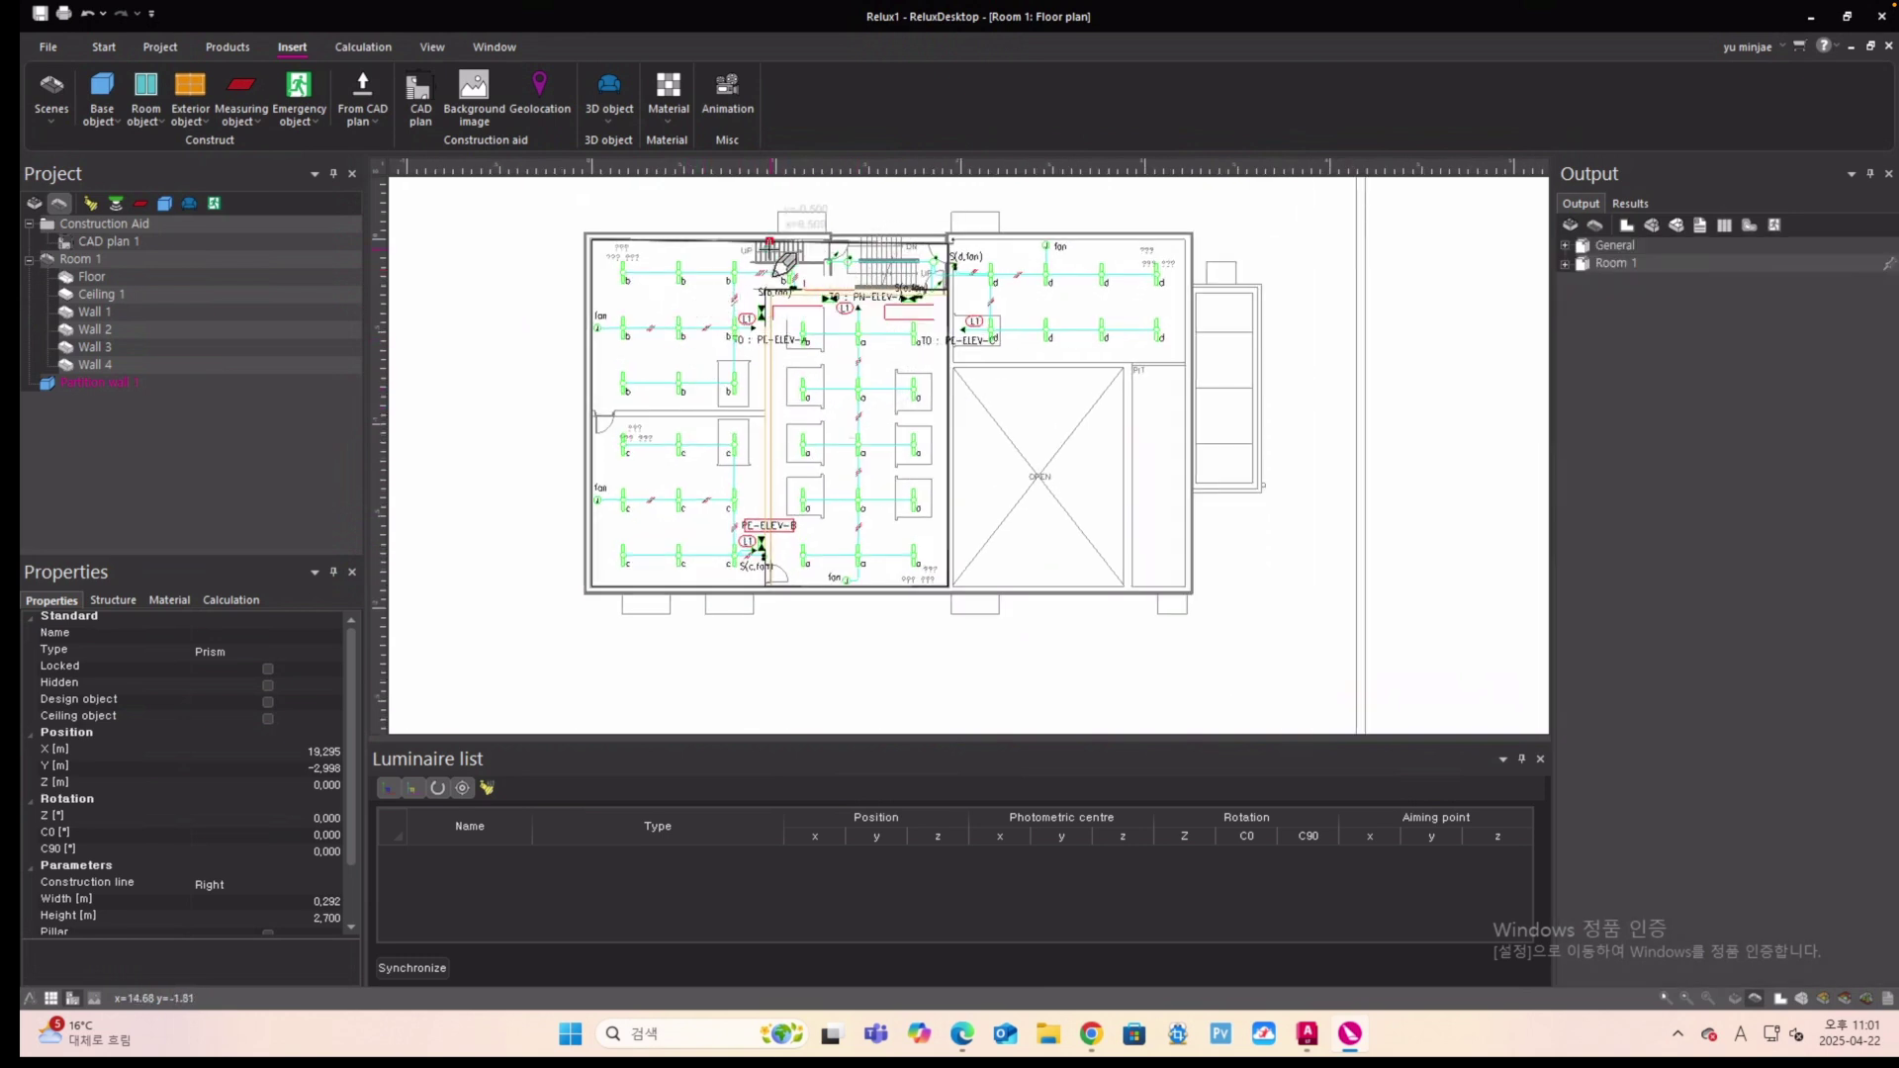
{"action": "scroll", "coordinate": [760, 242], "scroll_direction": "up", "scroll_amount": 1}
{"action": "scroll", "coordinate": [761, 242], "scroll_direction": "up", "scroll_amount": 1}
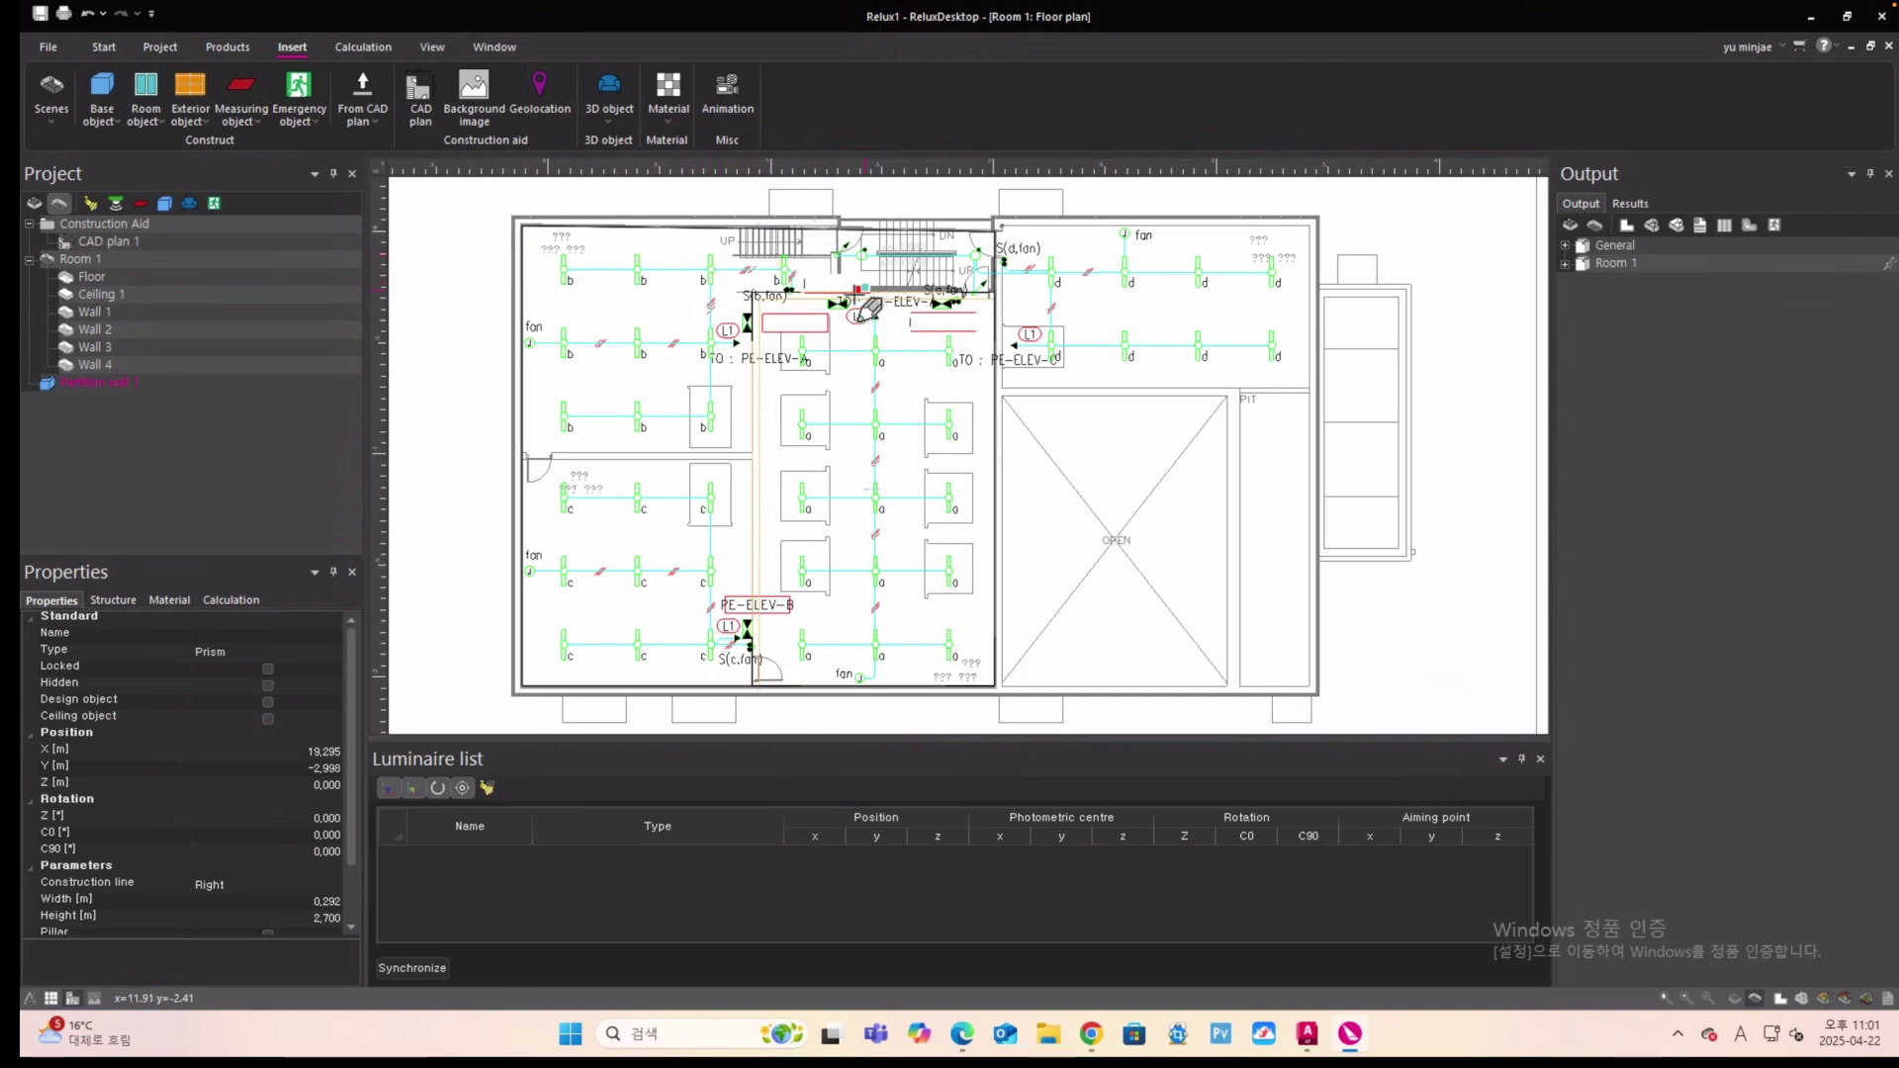
{"action": "scroll", "coordinate": [482, 467], "scroll_direction": "up", "scroll_amount": 1}
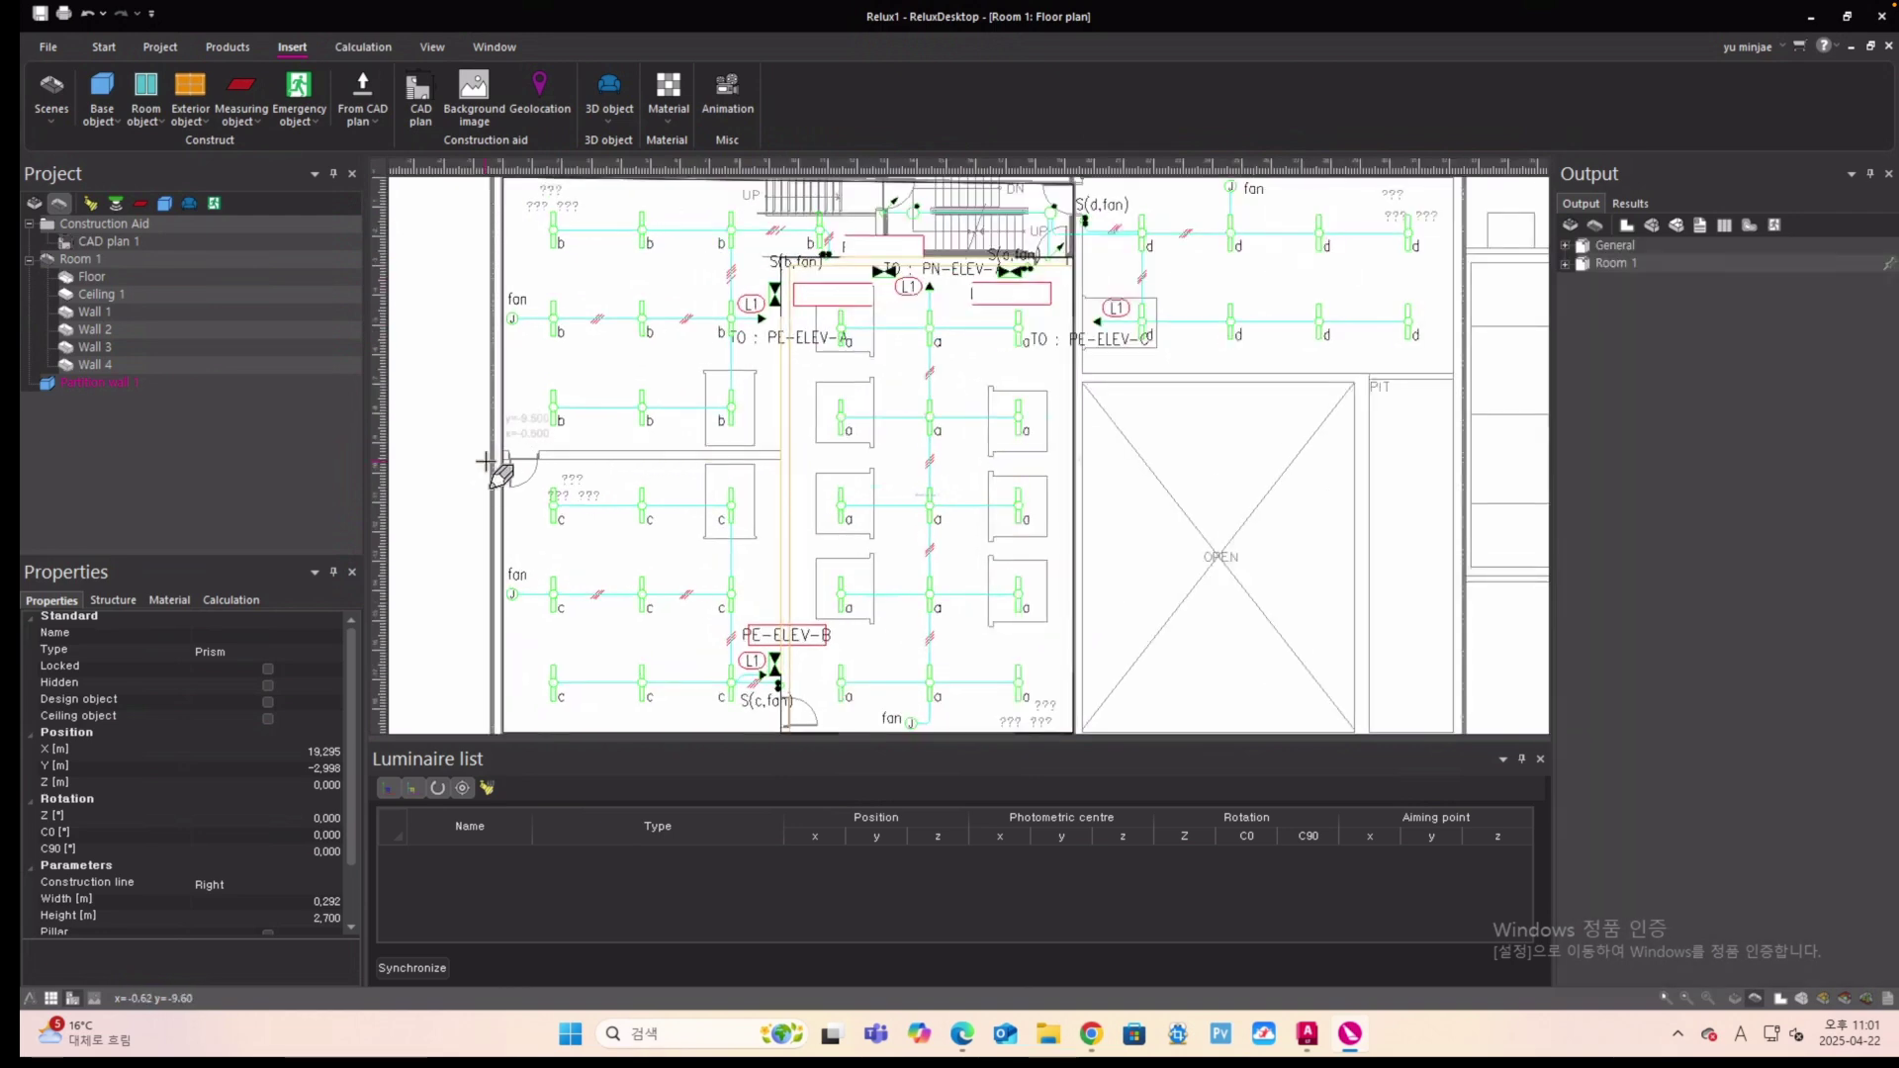
{"action": "scroll", "coordinate": [485, 463], "scroll_direction": "up", "scroll_amount": 1}
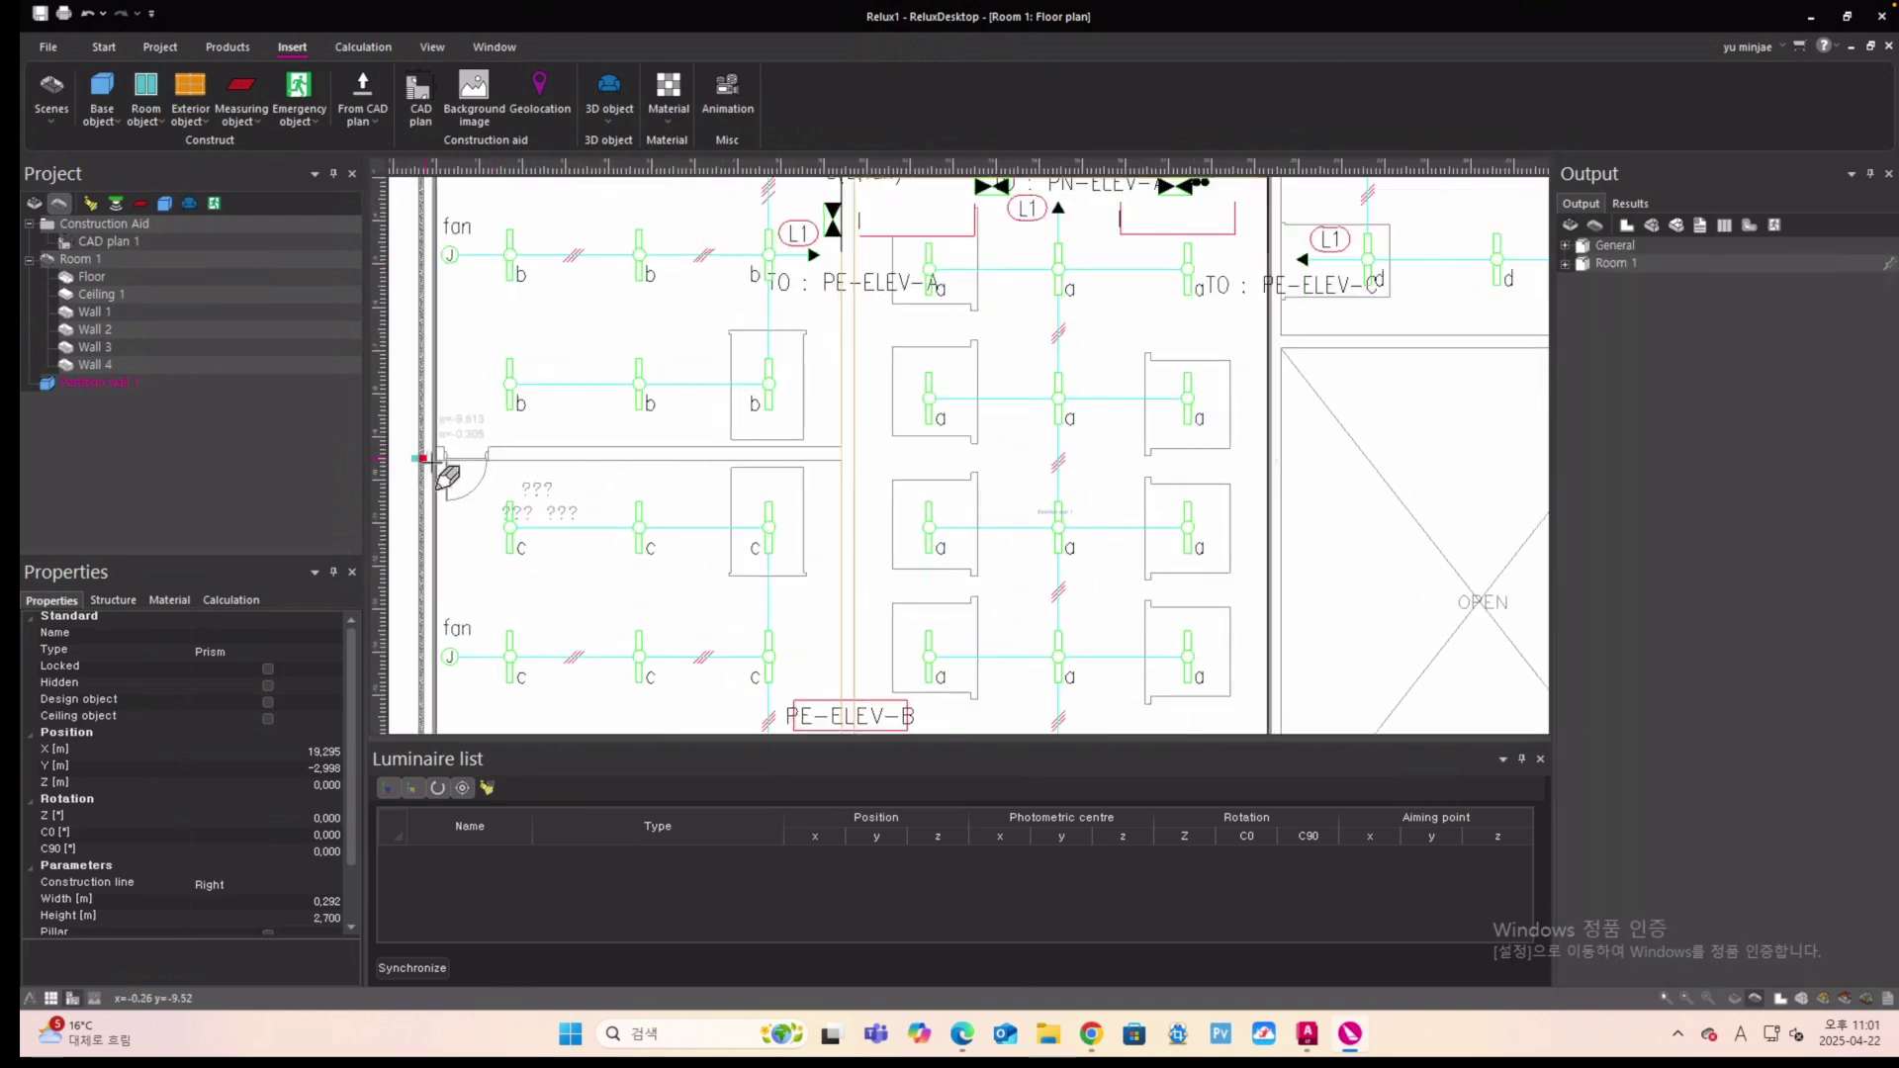
{"action": "left_click", "coordinate": [435, 460]}
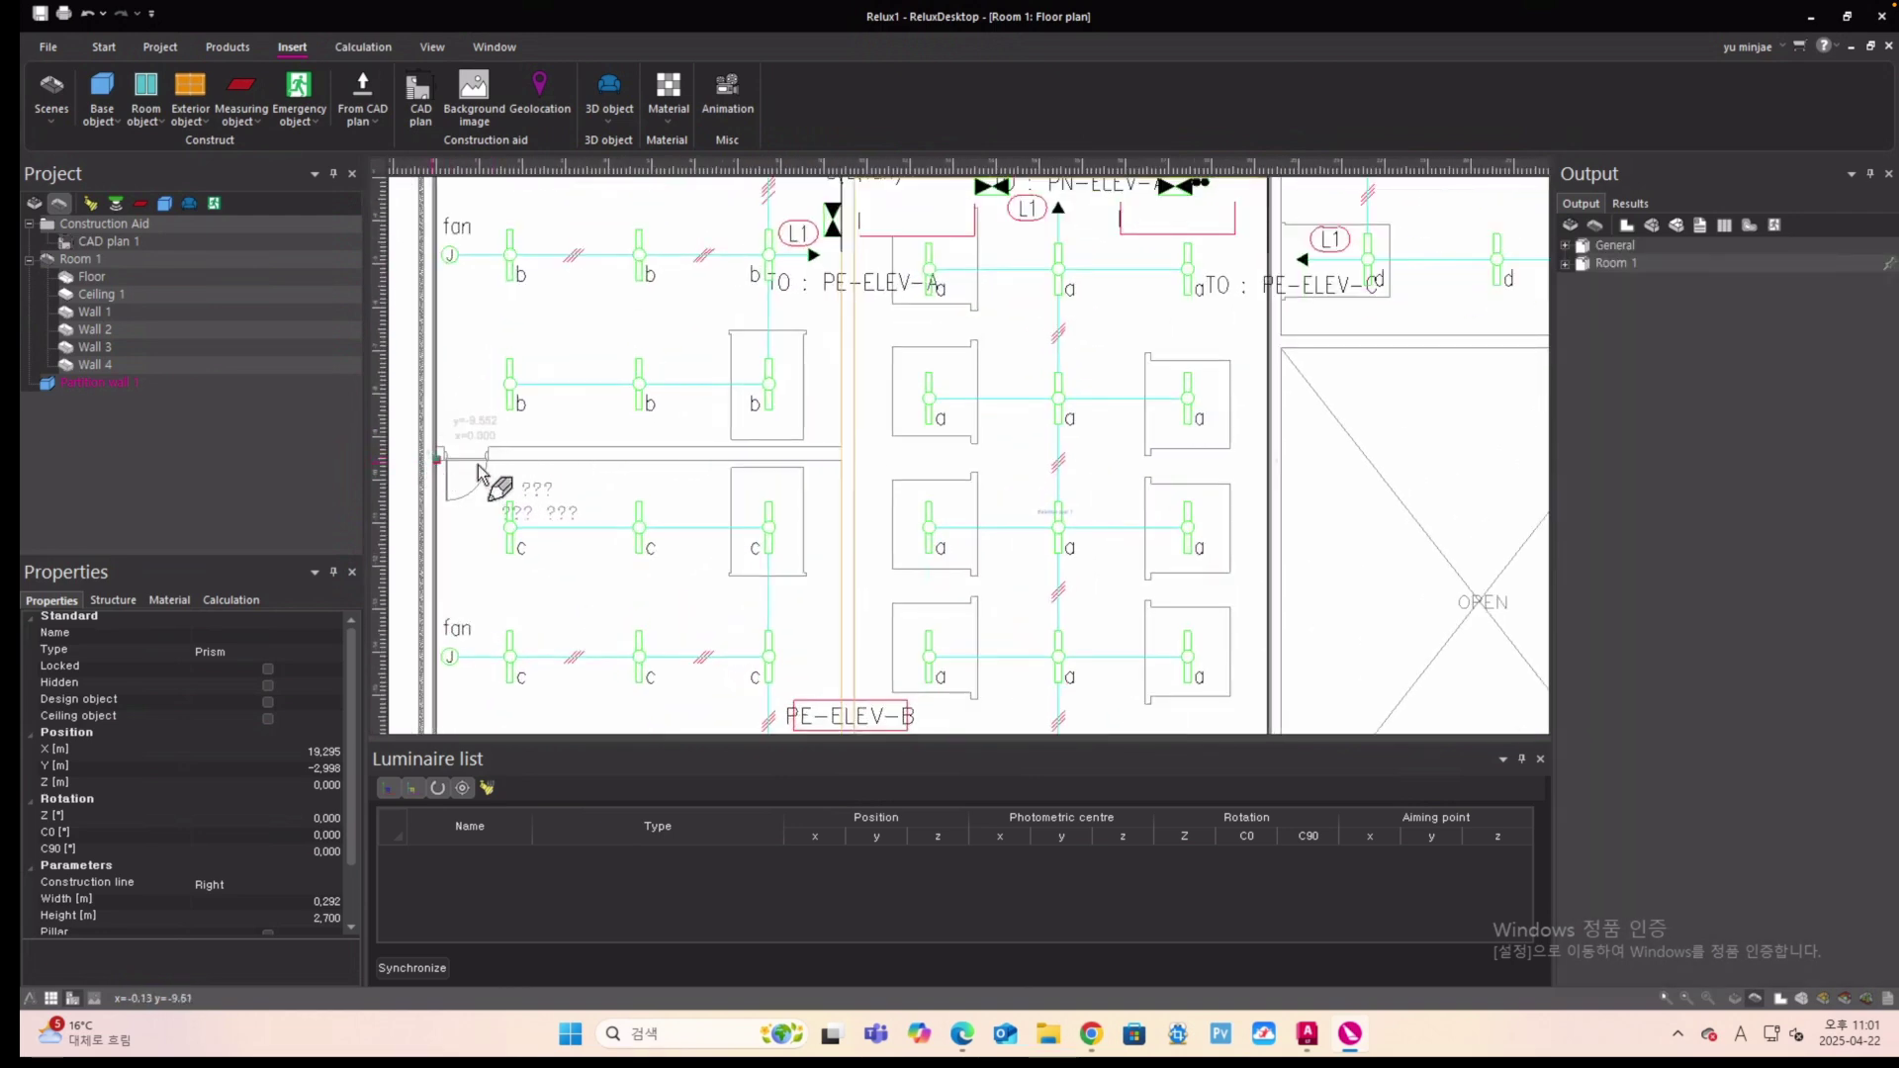
{"action": "left_click", "coordinate": [840, 461]}
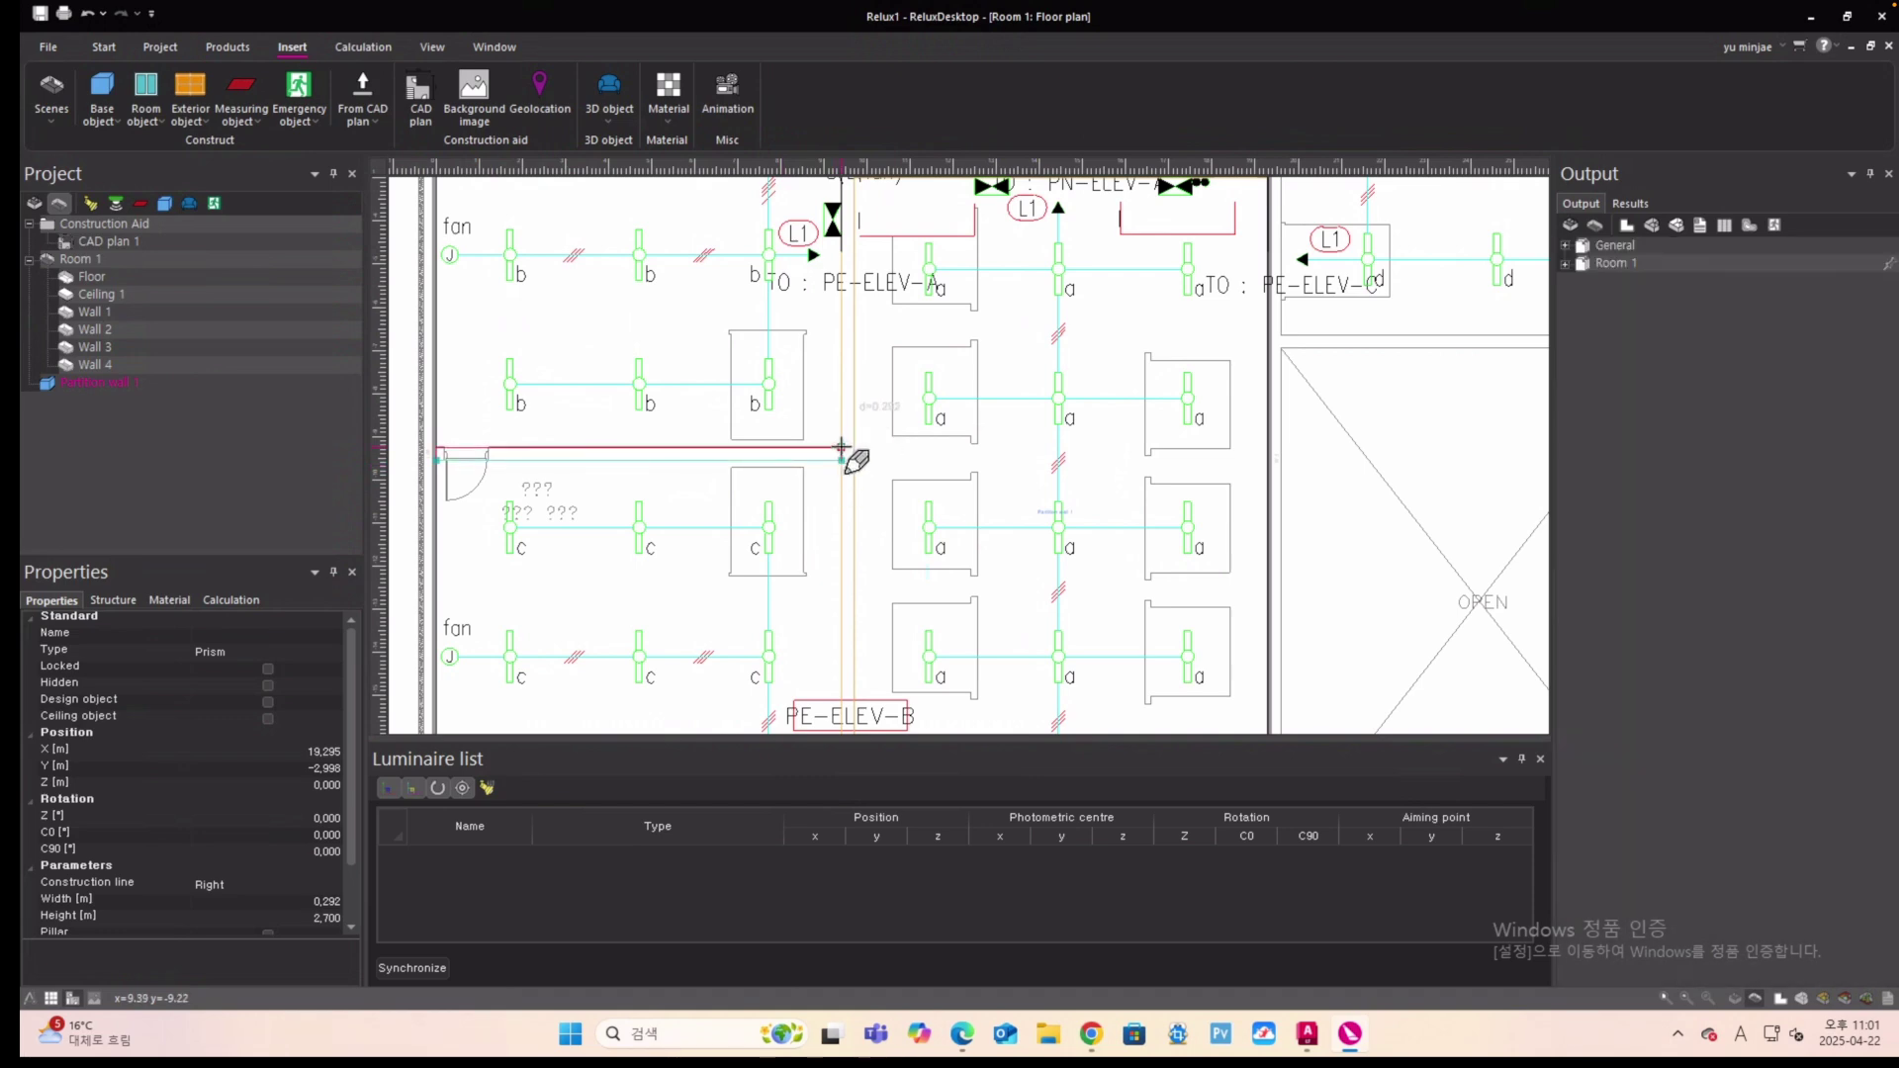
{"action": "left_click", "coordinate": [840, 447]}
{"action": "scroll", "coordinate": [852, 356], "scroll_direction": "down", "scroll_amount": 4}
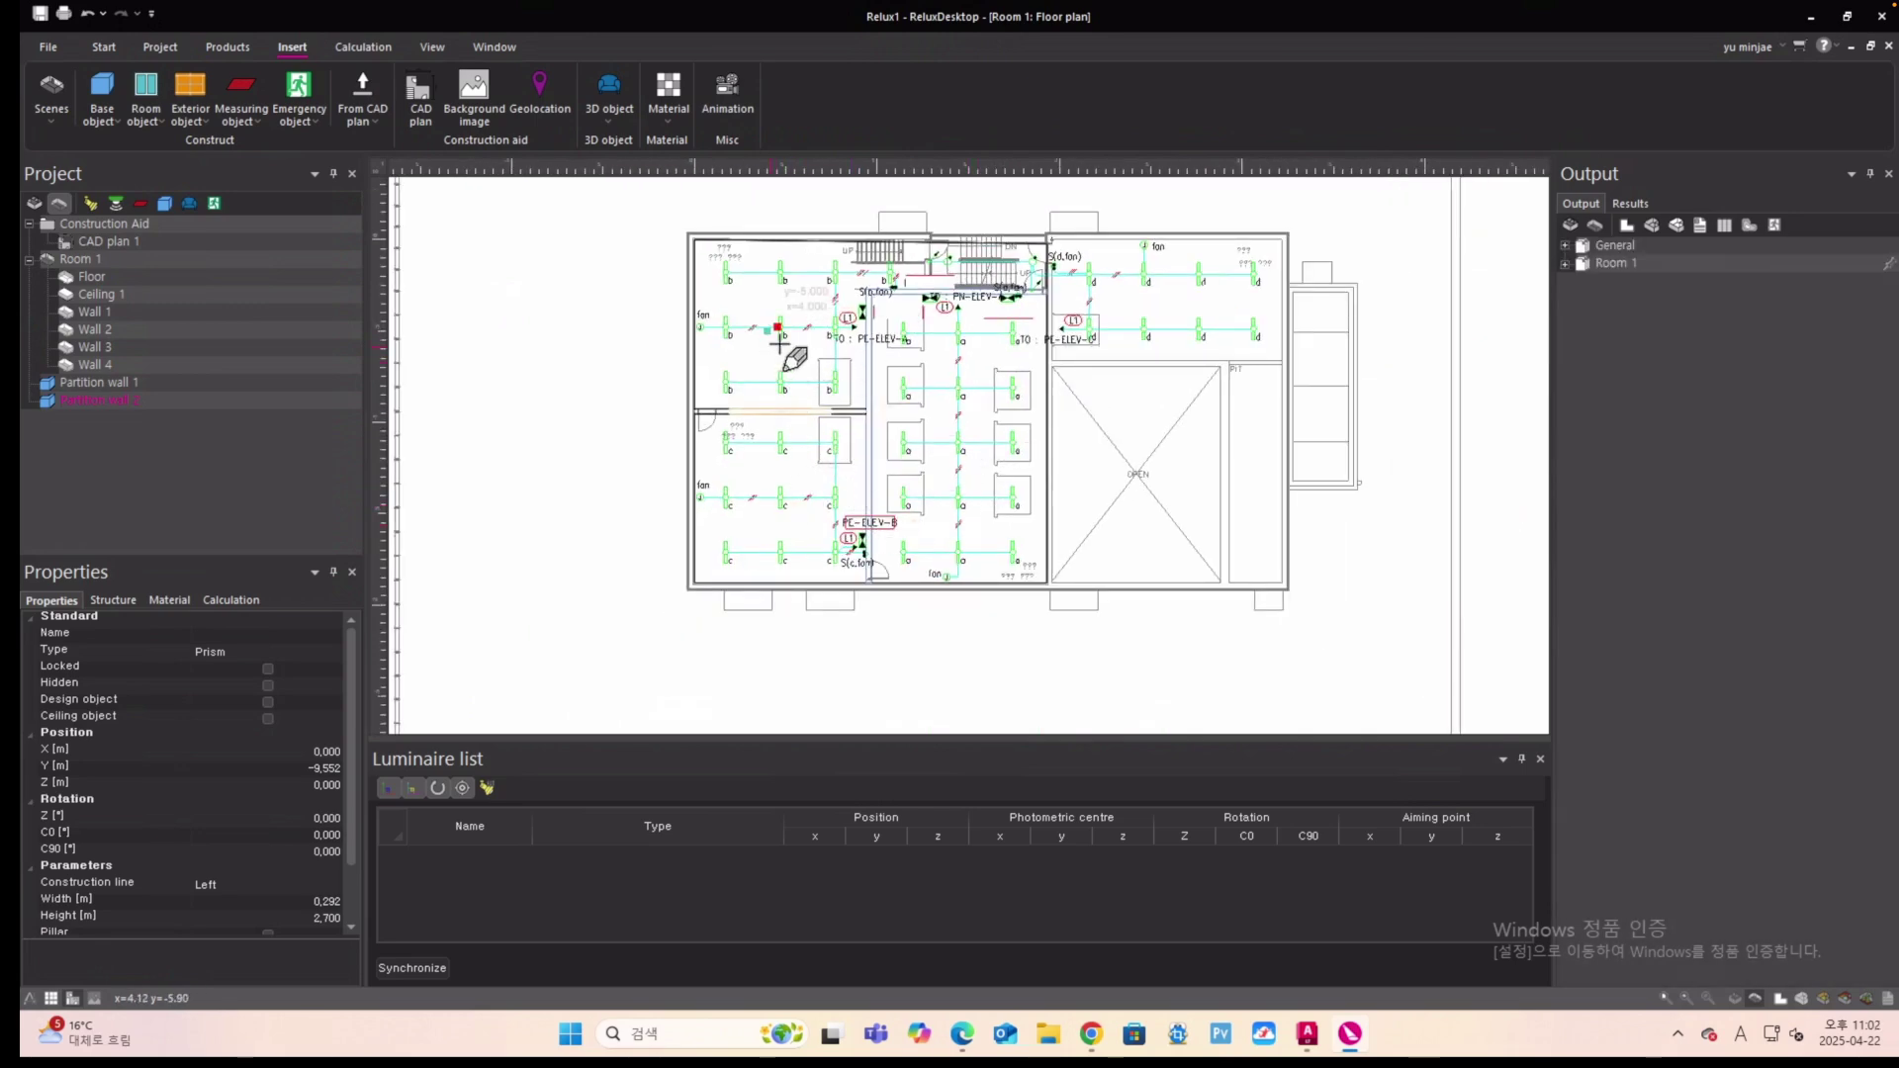
Display the room with both partition walls in 3D and set the standard top view.
{"action": "left_click", "coordinate": [102, 48]}
{"action": "left_click", "coordinate": [150, 91]}
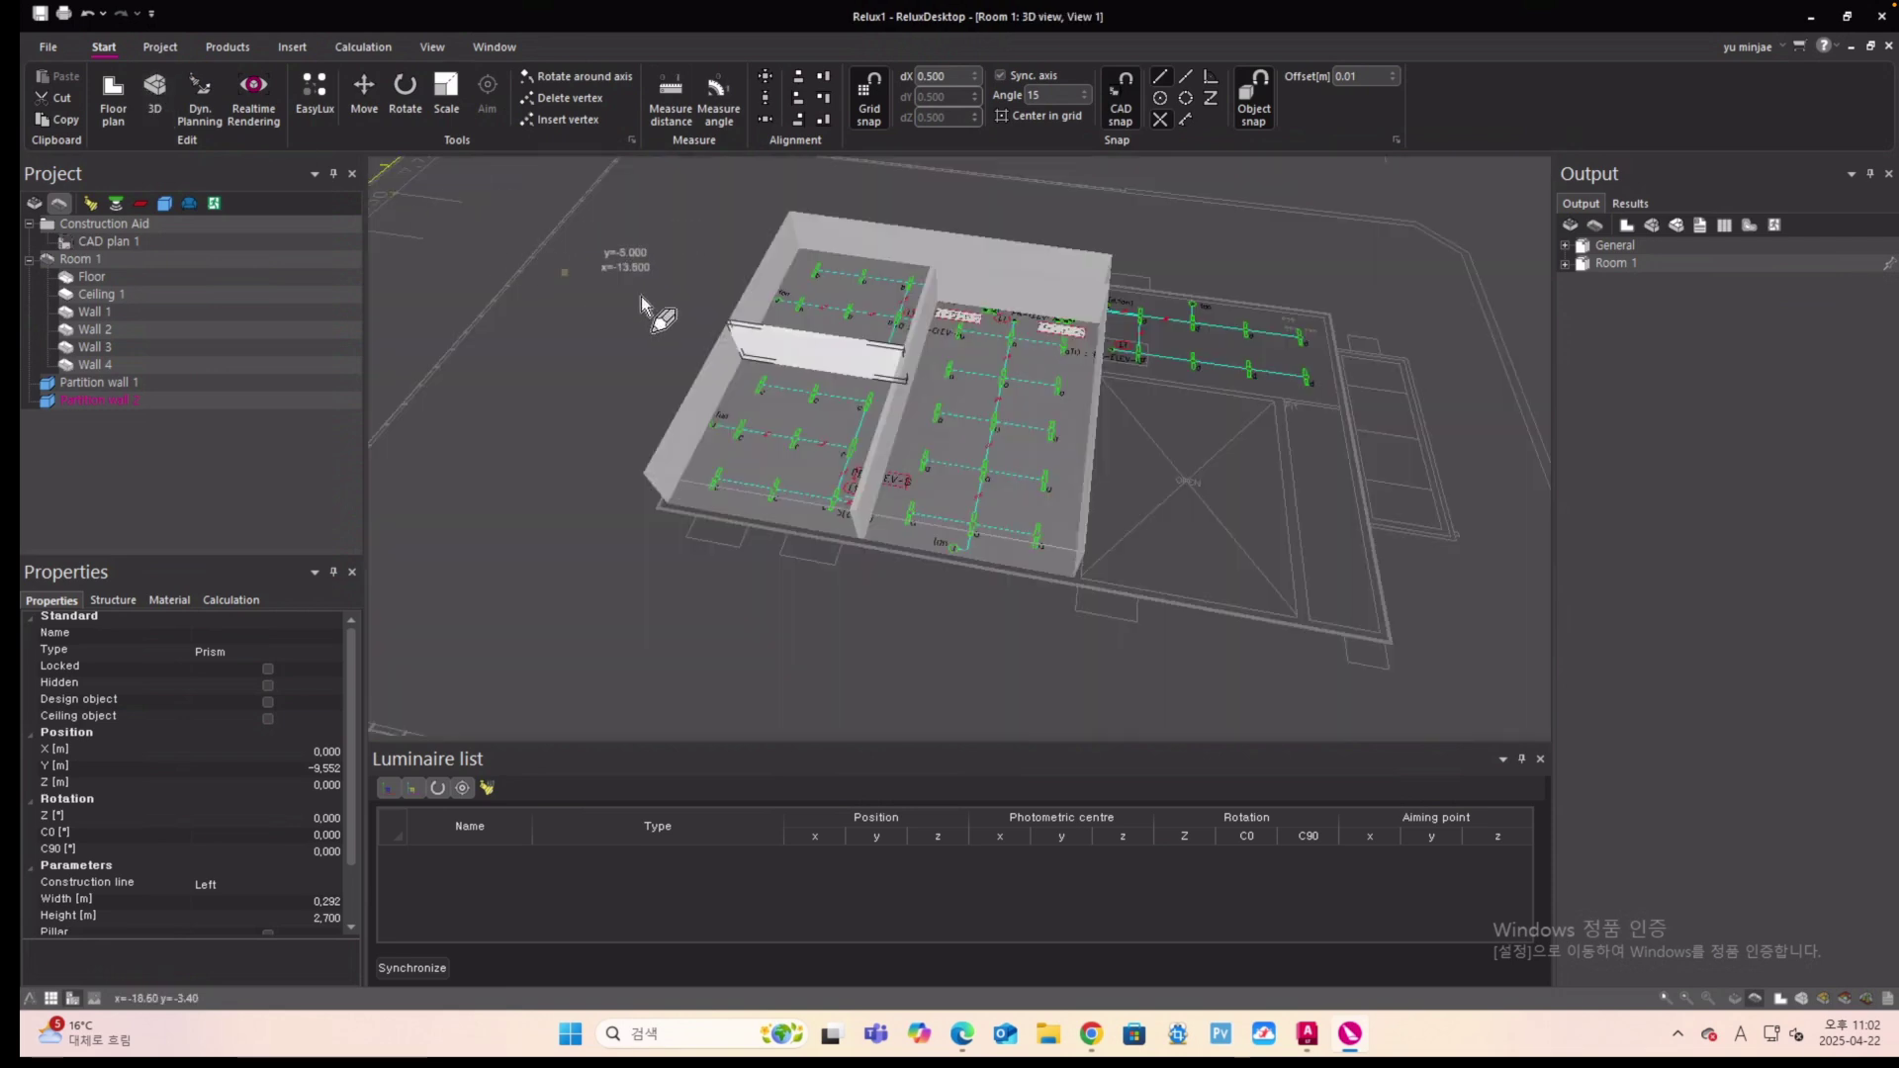
{"action": "middle_click_drag", "start_coordinate": [664, 238], "coordinate": [776, 332]}
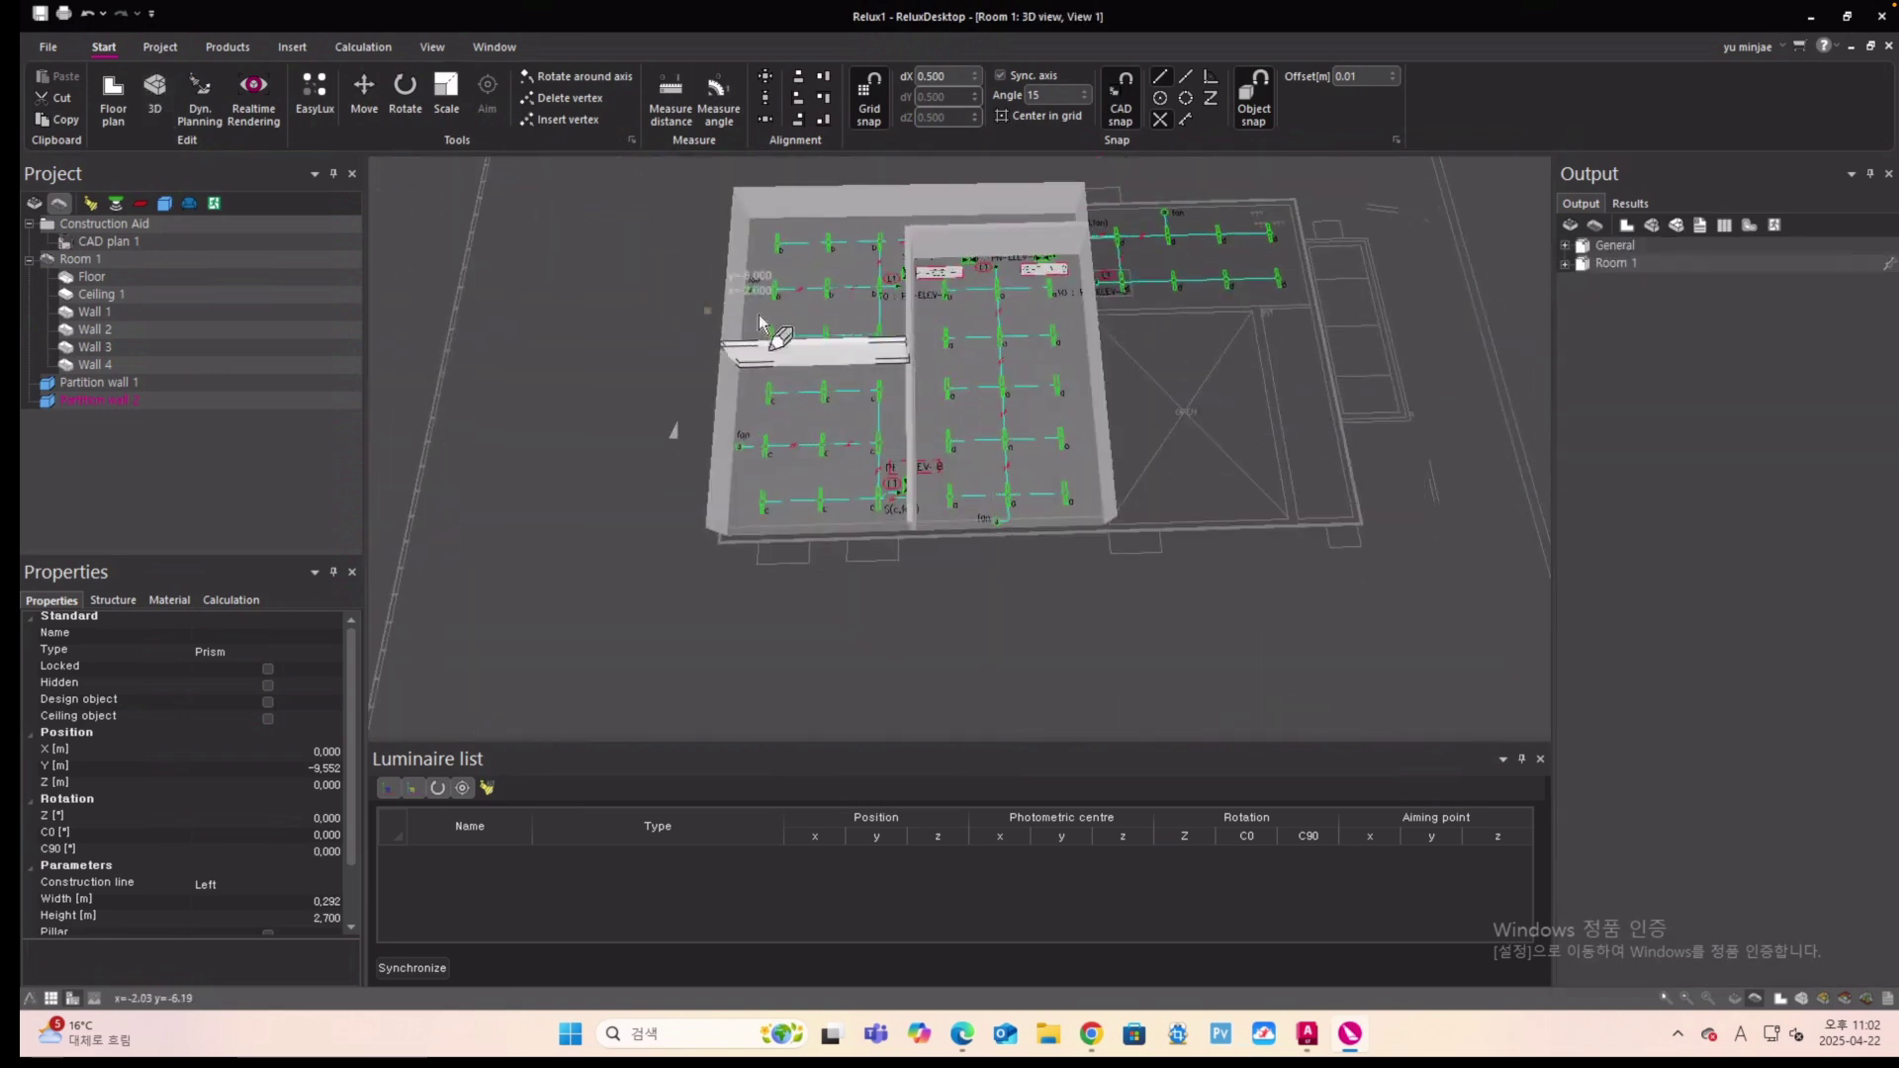
{"action": "left_click", "coordinate": [439, 53]}
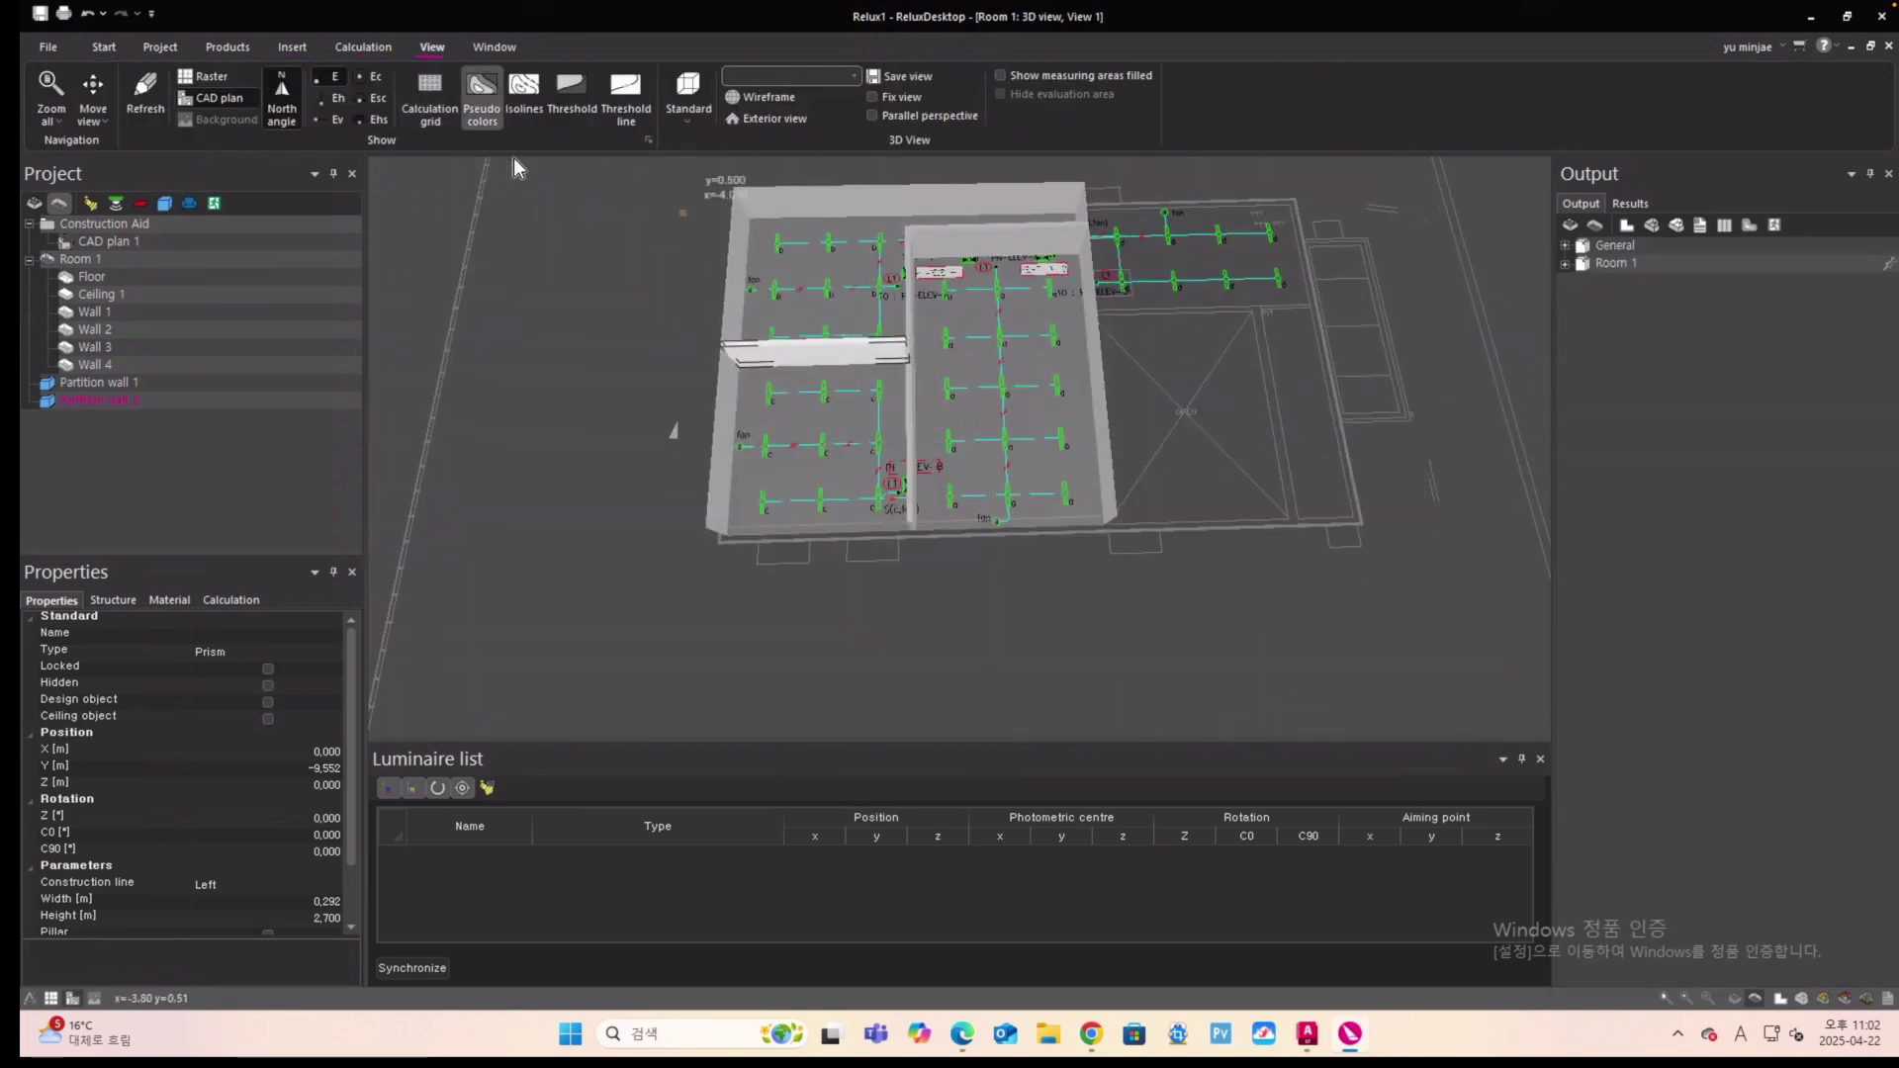
{"action": "left_click", "coordinate": [687, 126]}
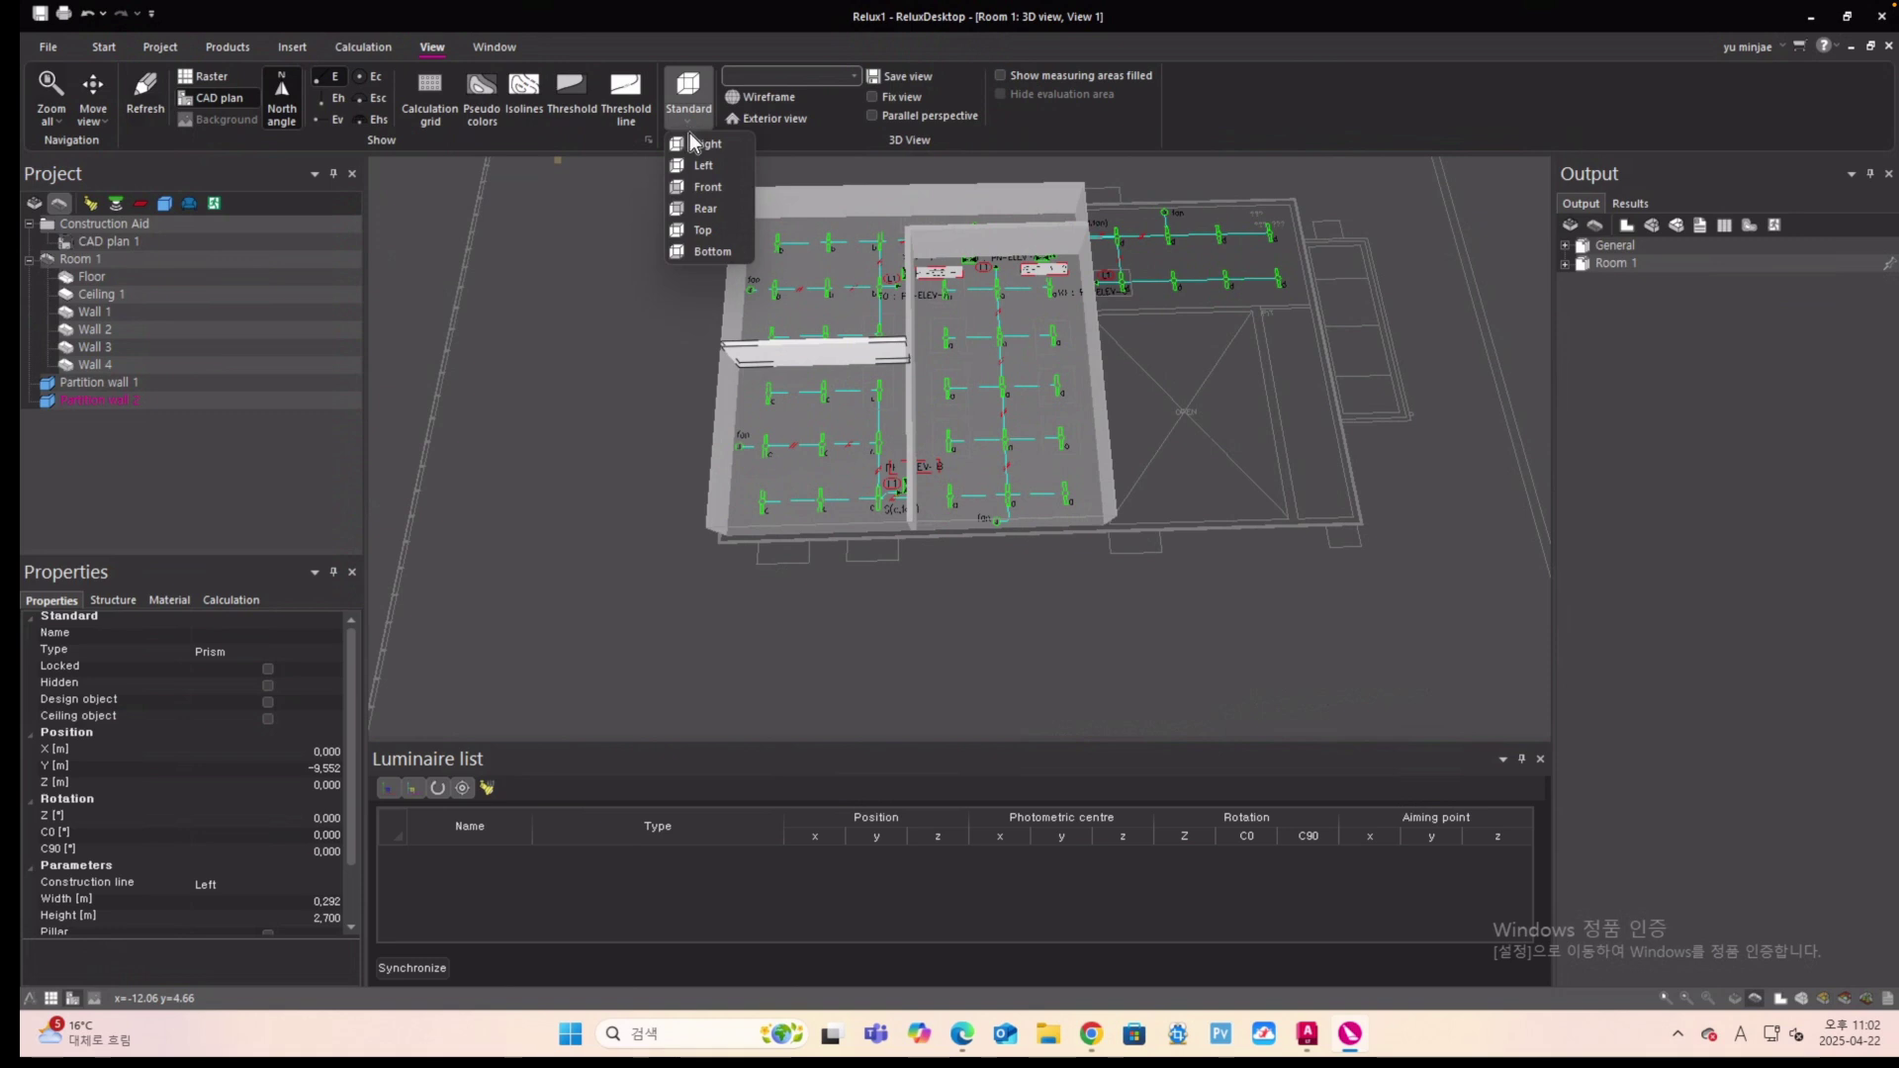
{"action": "left_click", "coordinate": [685, 231]}
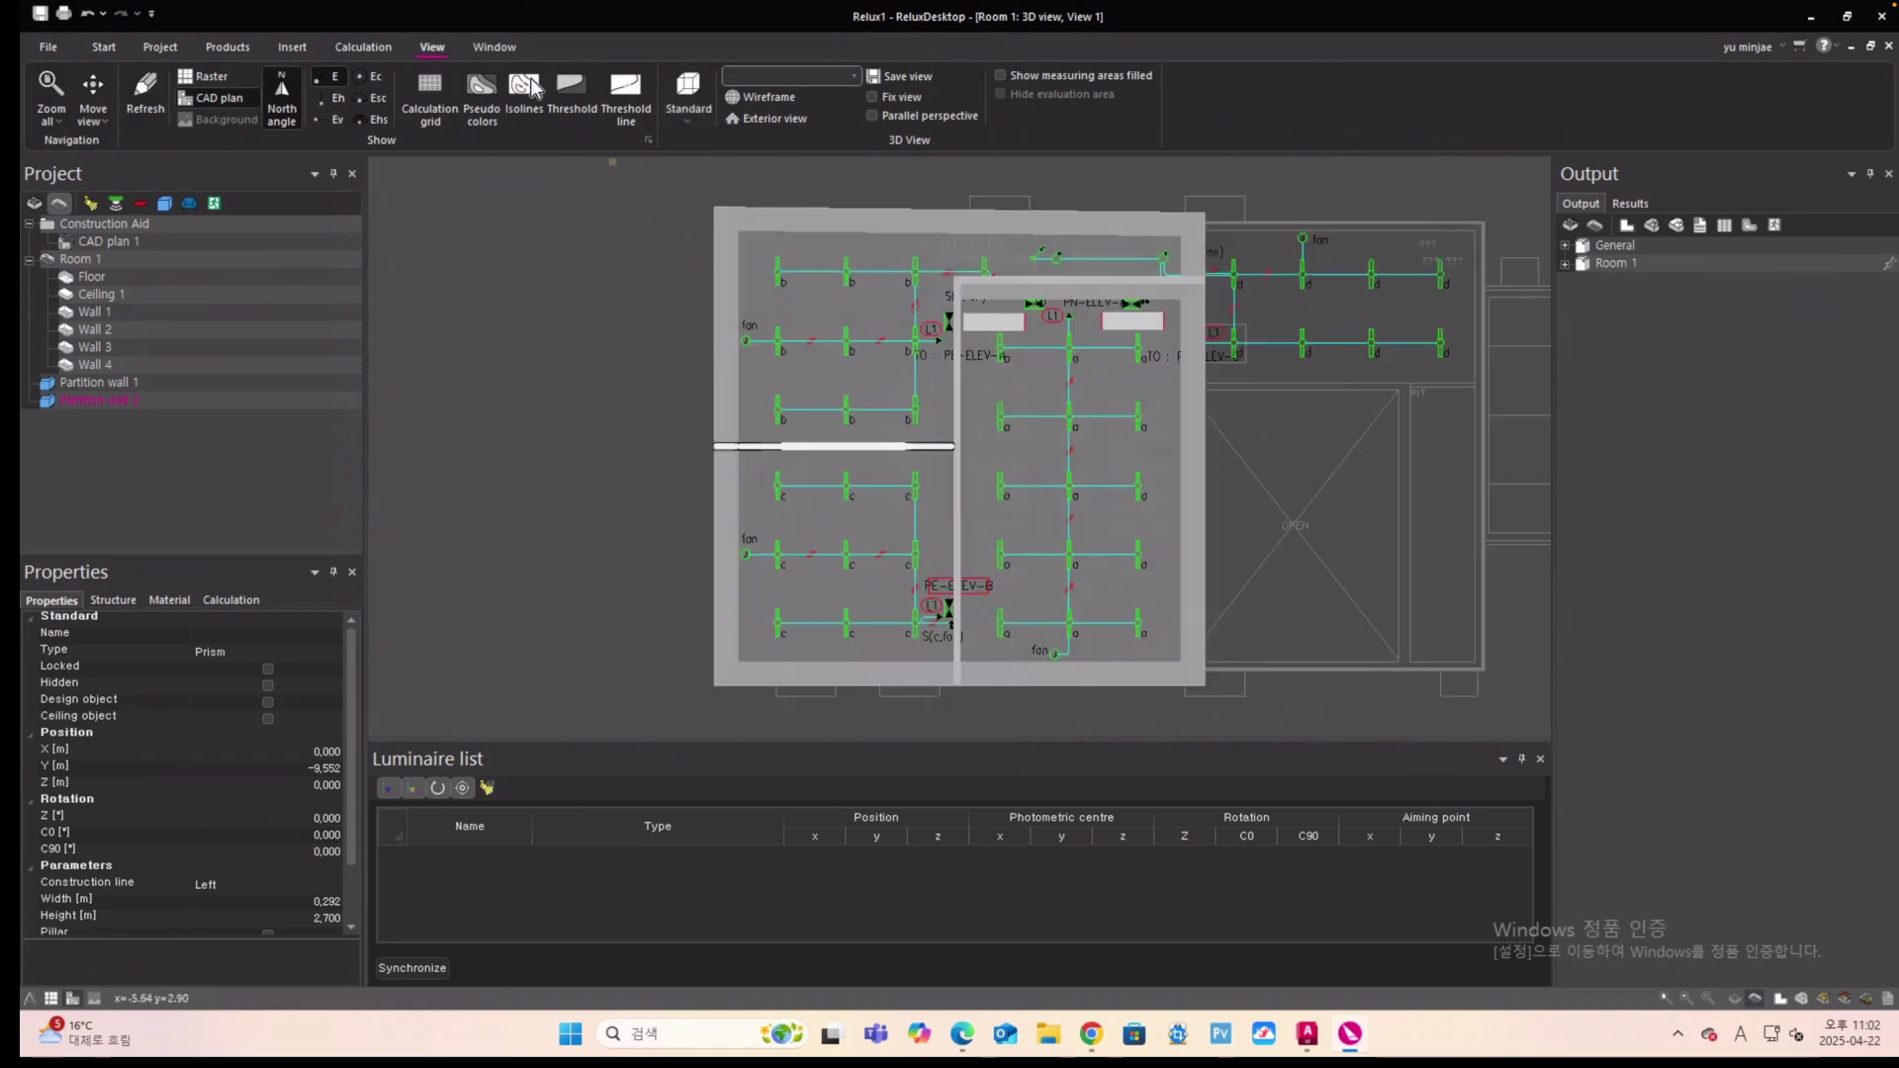
{"action": "left_click", "coordinate": [685, 119]}
{"action": "left_click", "coordinate": [695, 230]}
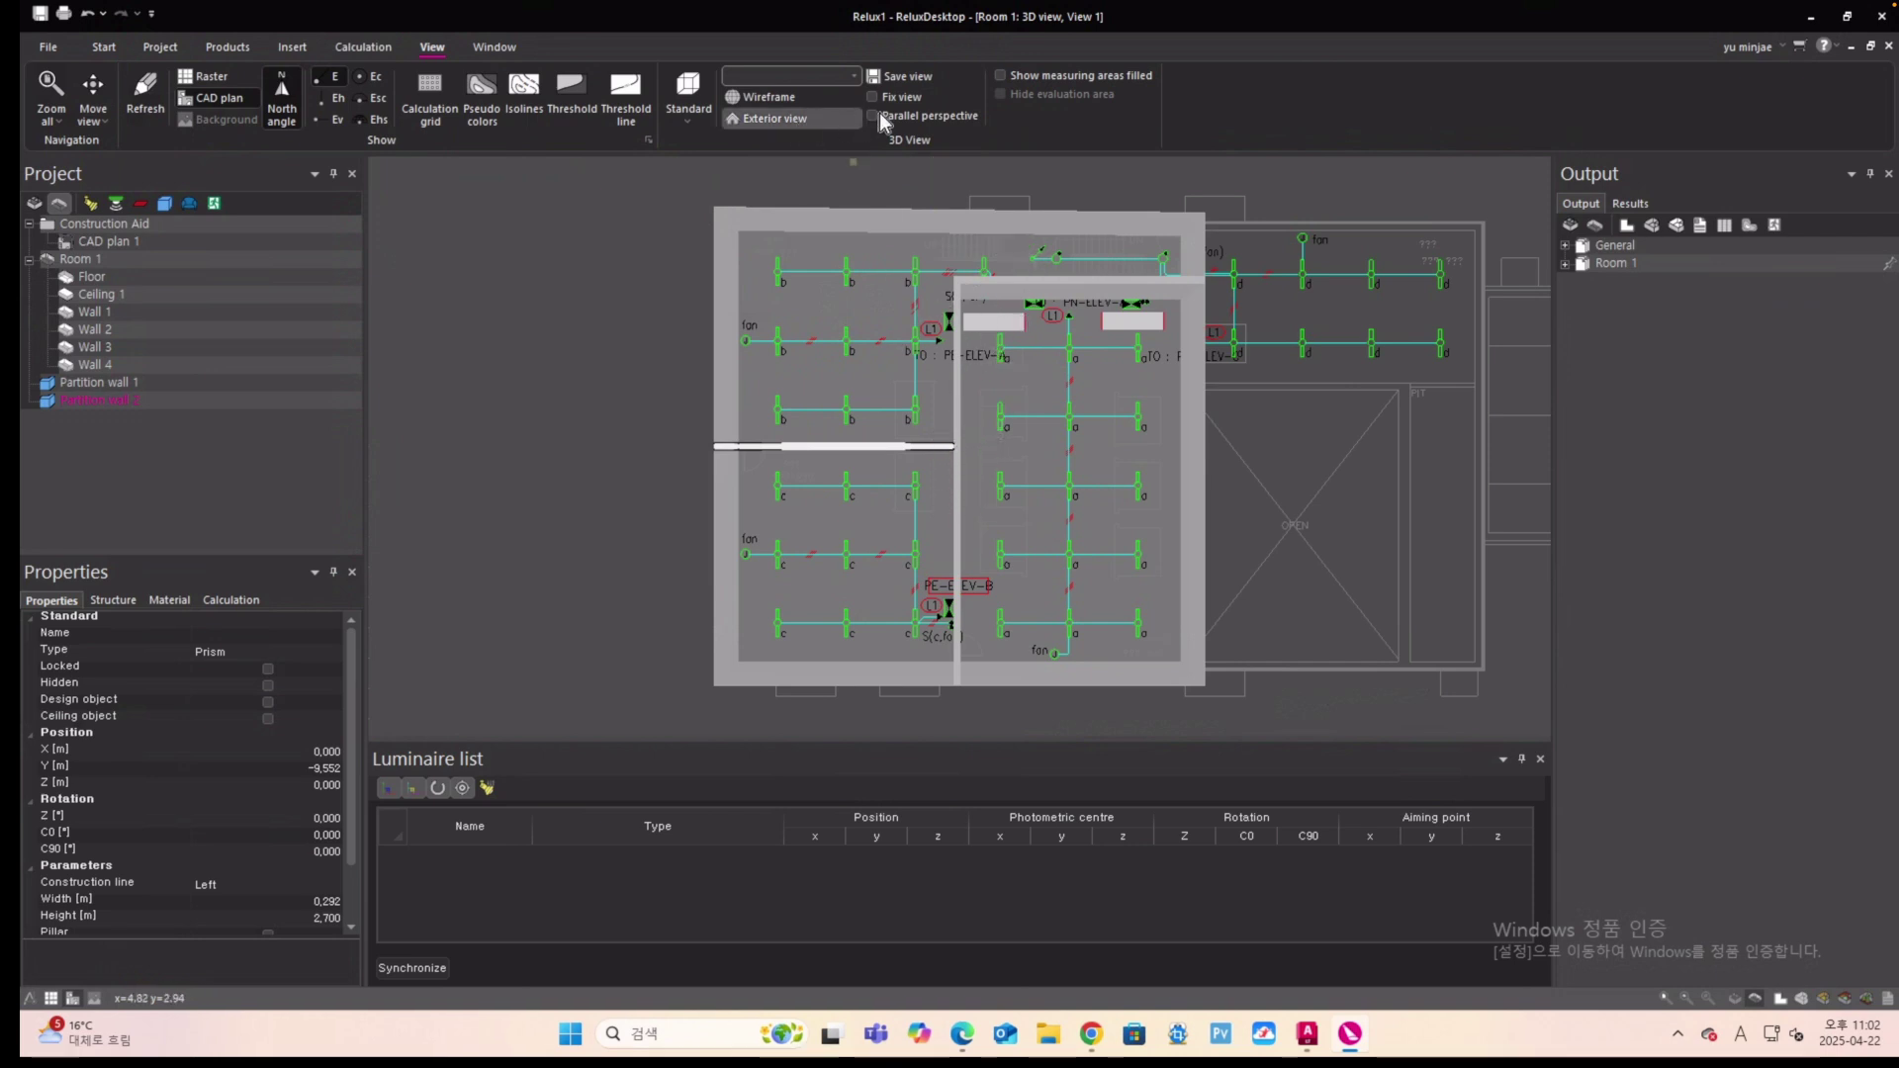
Compare the 3D top view with and without parallel perspective, and orbit around the partitioned room.
{"action": "left_click", "coordinate": [875, 115]}
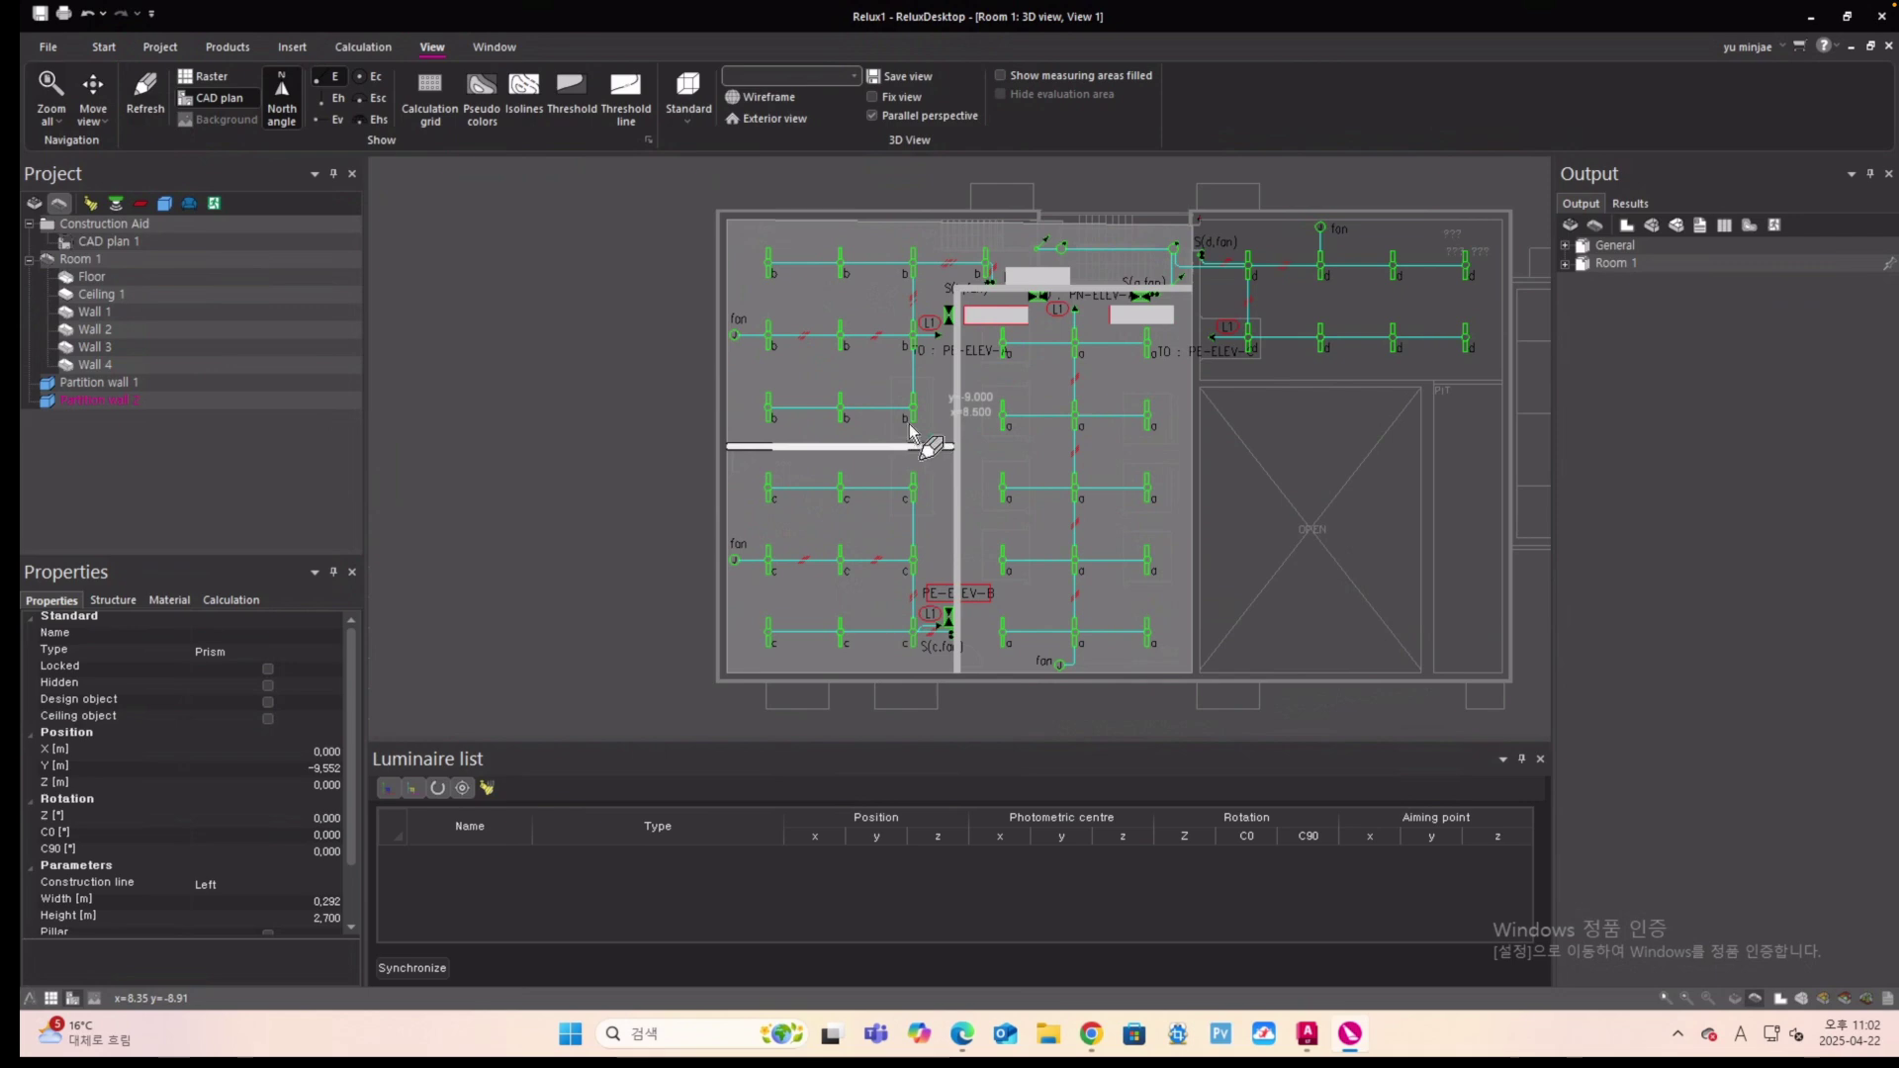
{"action": "left_click", "coordinate": [873, 116]}
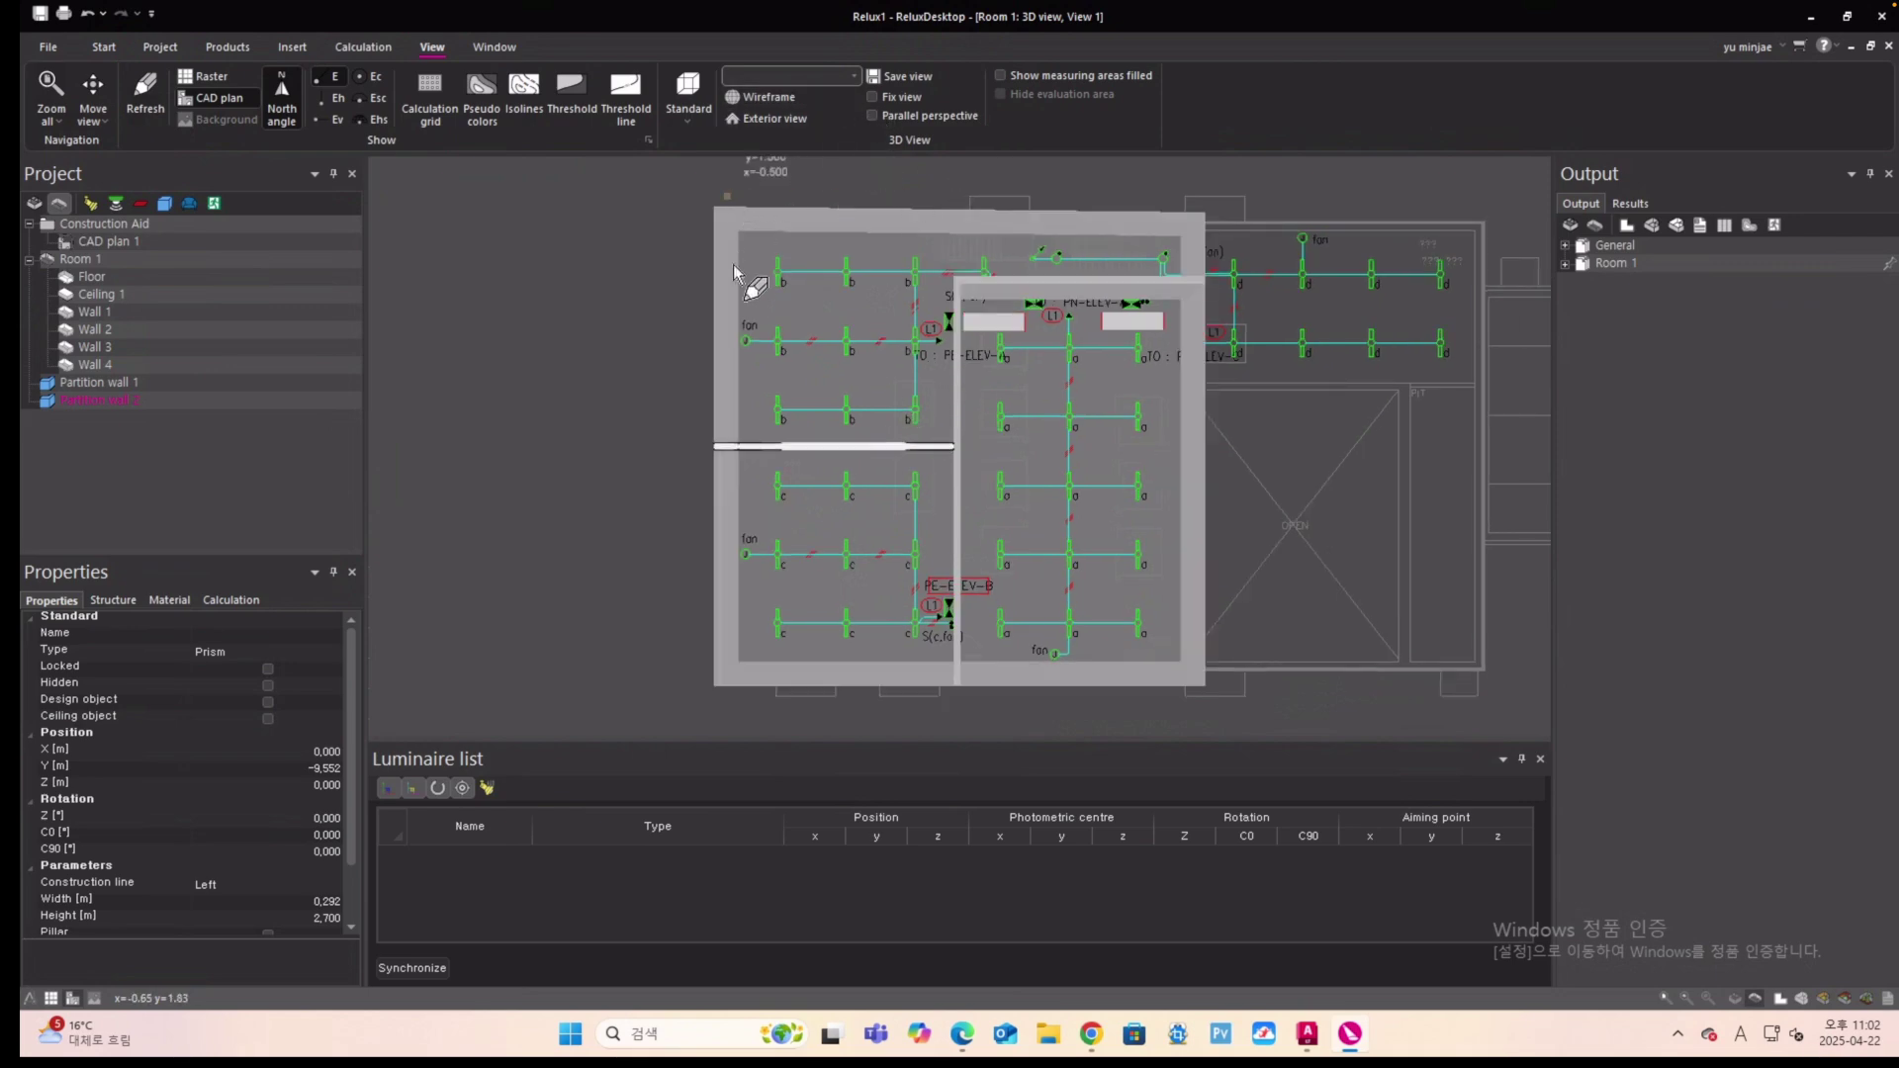
{"action": "middle_click_drag", "start_coordinate": [550, 287], "coordinate": [849, 311]}
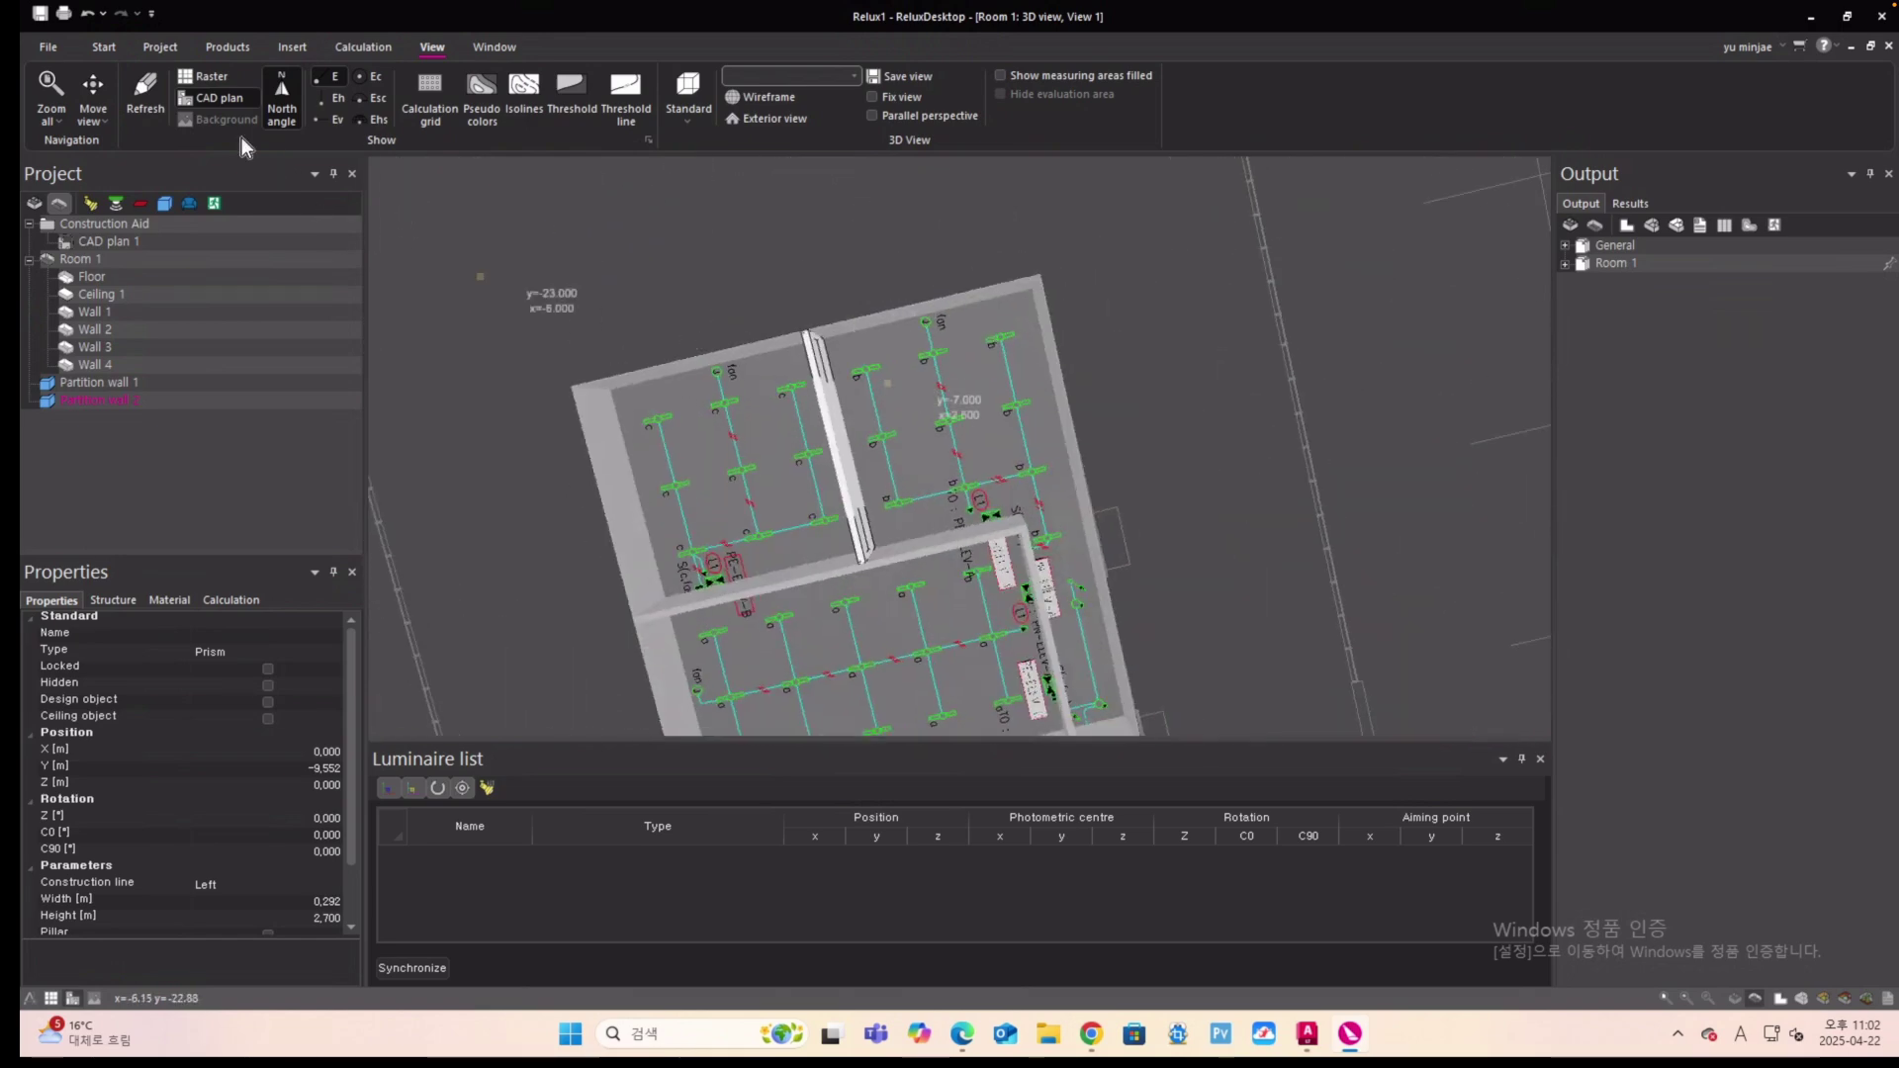
On the floor plan, insert a polygonal interior room around luminaire area d, following the inner wall faces above the open area and pit.
{"action": "left_click", "coordinate": [101, 54]}
{"action": "left_click", "coordinate": [109, 94]}
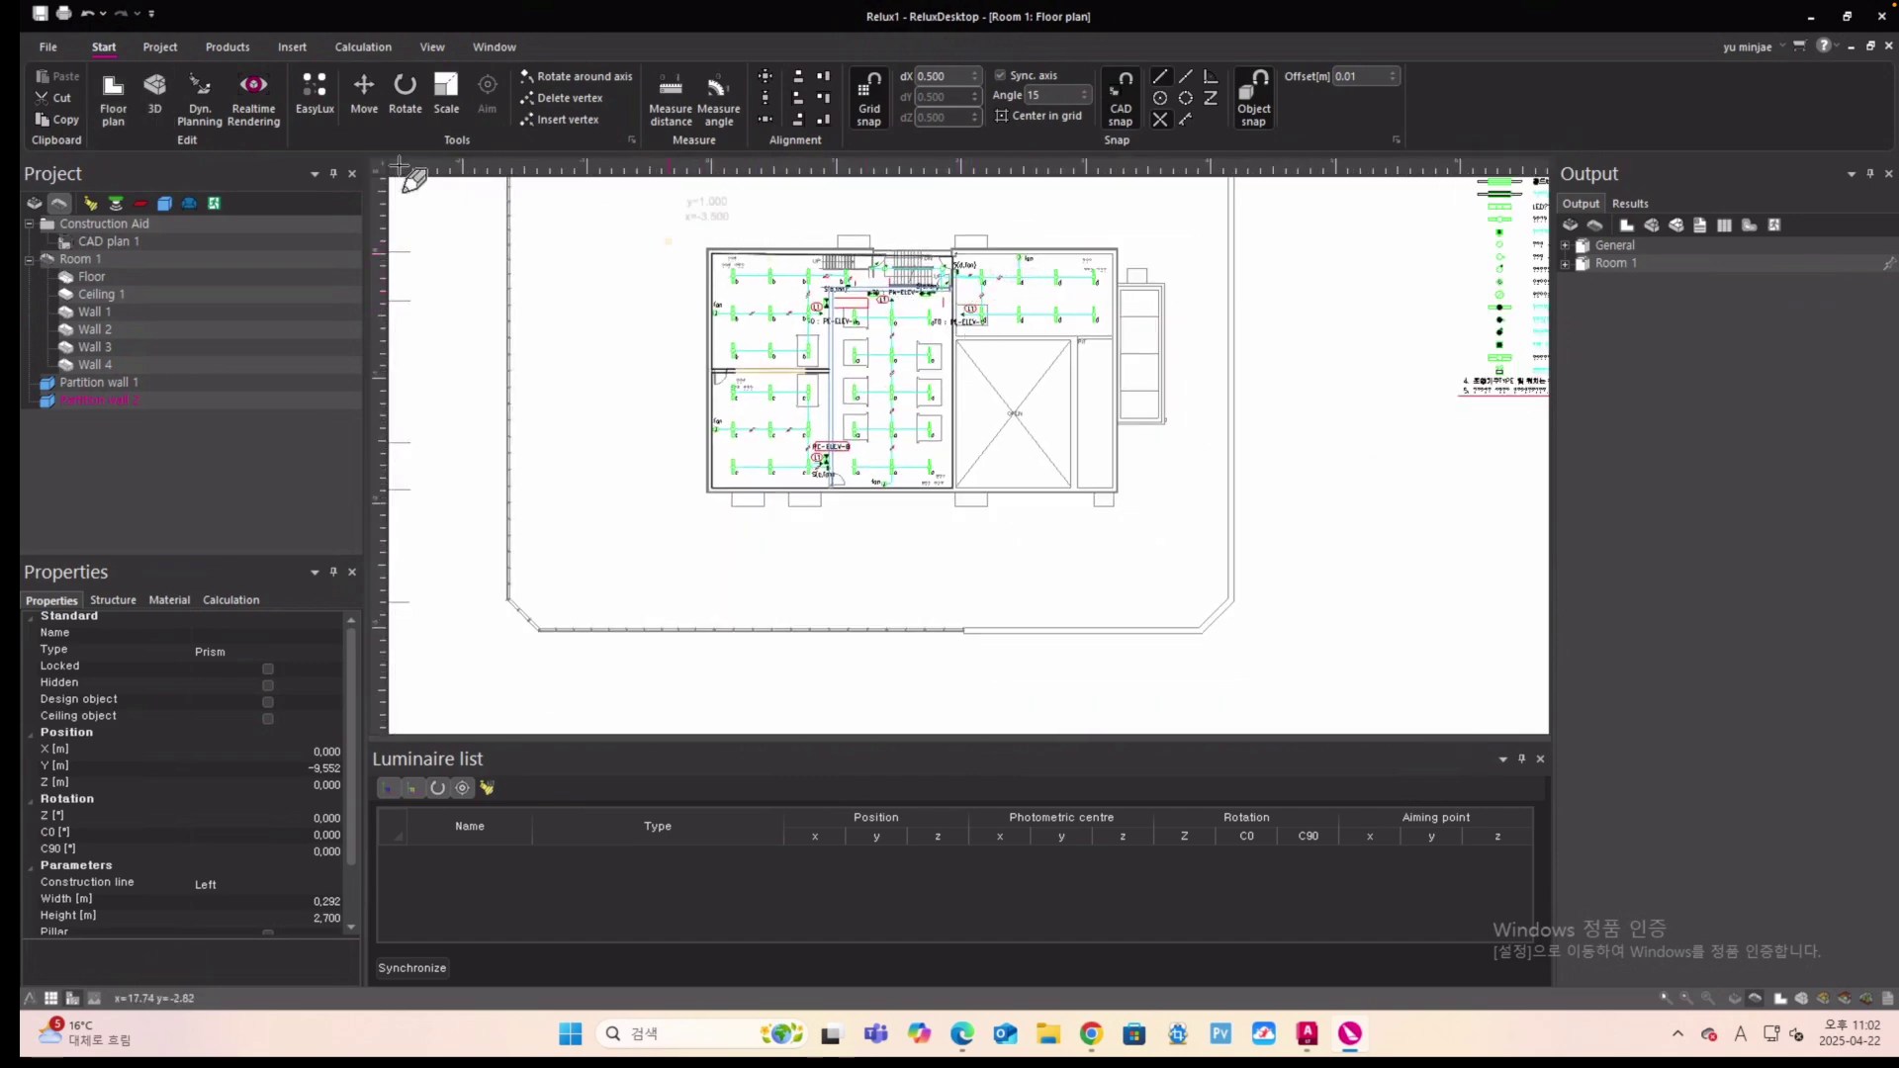
{"action": "left_click", "coordinate": [286, 52]}
{"action": "left_click", "coordinate": [52, 126]}
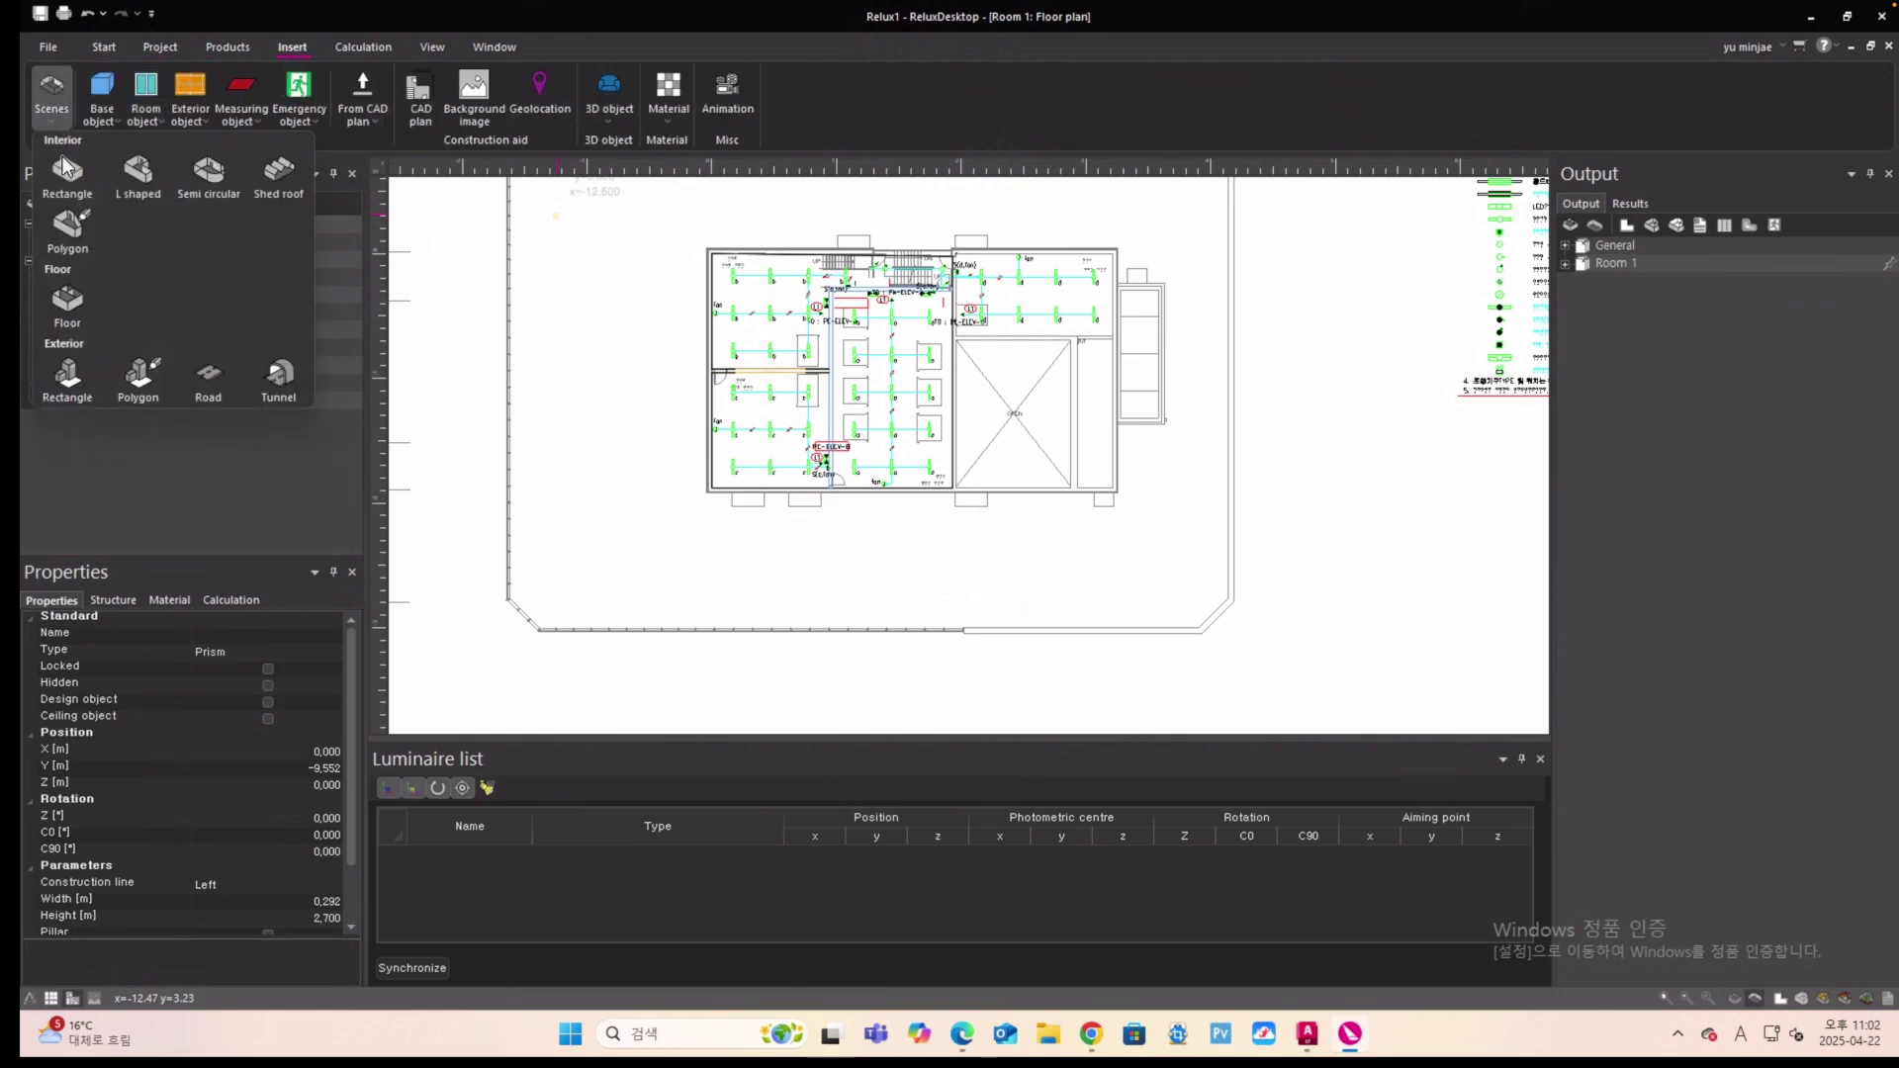
{"action": "left_click", "coordinate": [79, 238]}
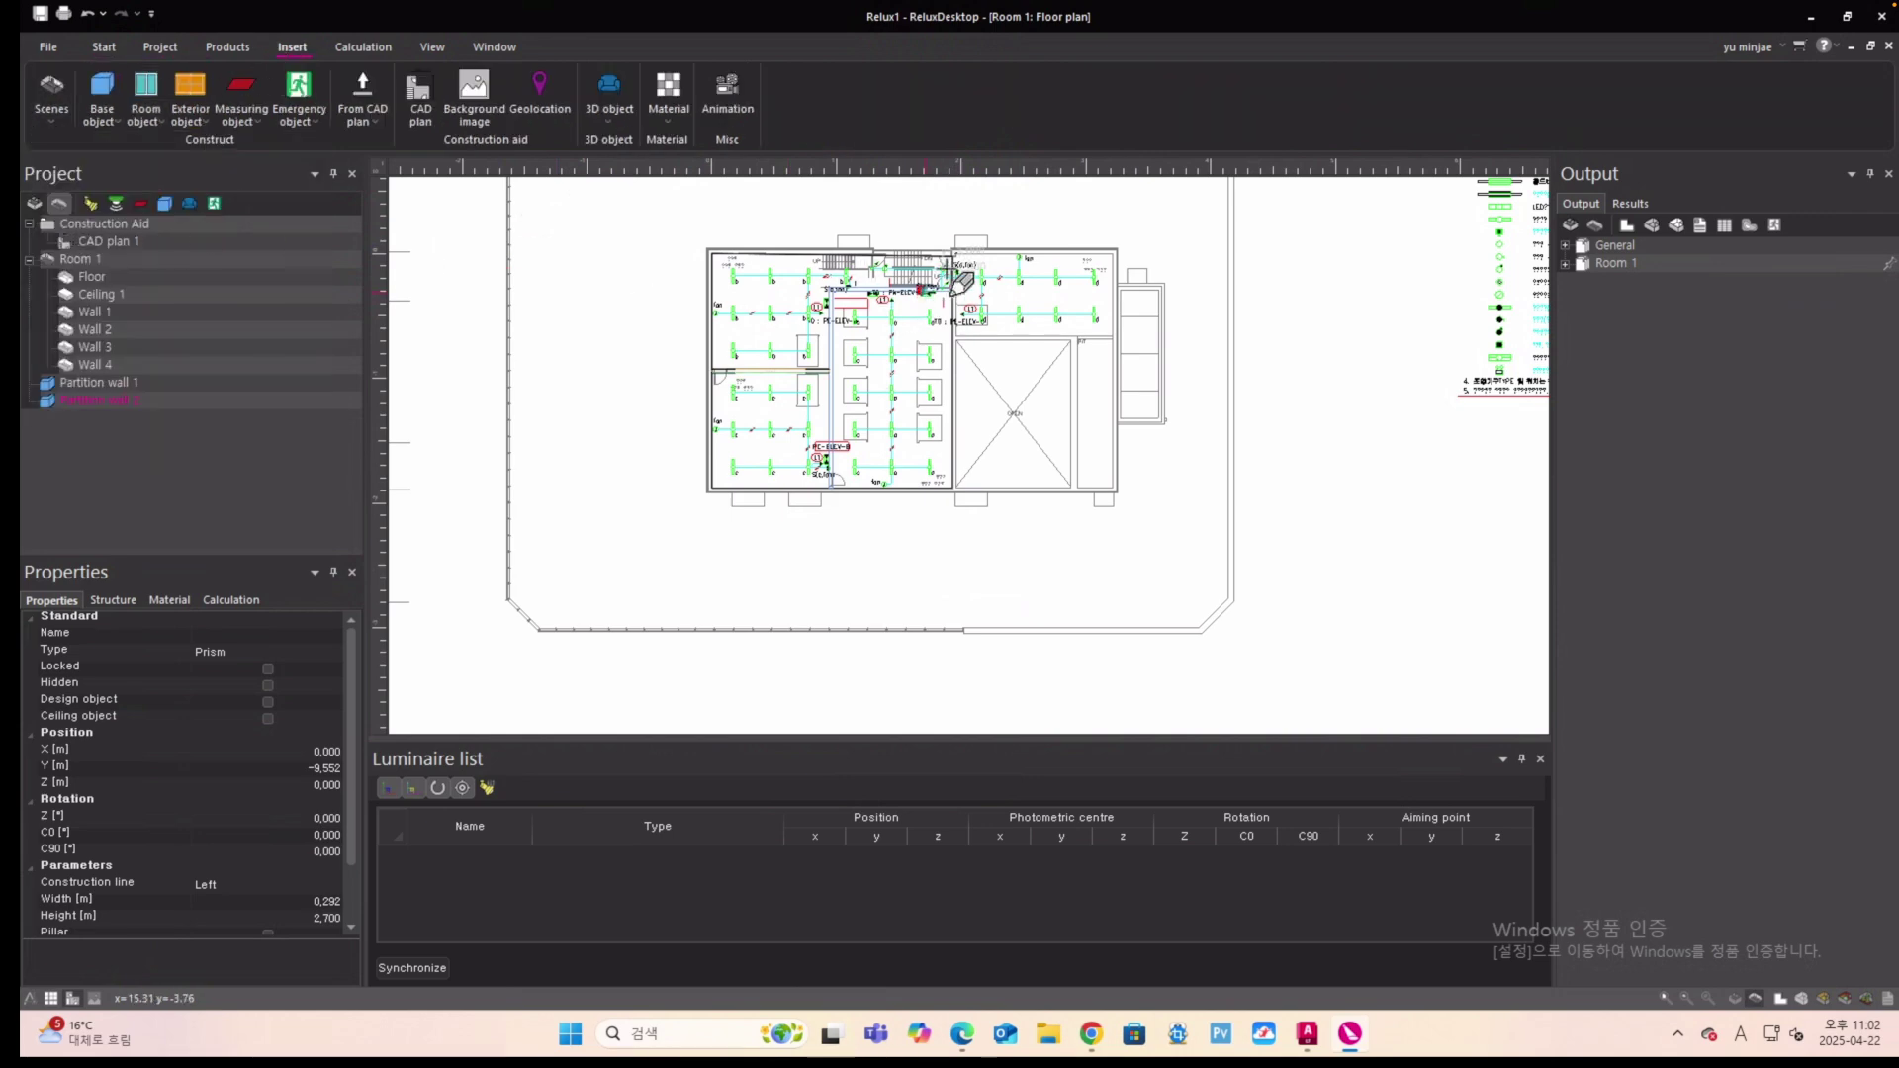
{"action": "scroll", "coordinate": [960, 222], "scroll_direction": "up", "scroll_amount": 3}
{"action": "scroll", "coordinate": [961, 225], "scroll_direction": "up", "scroll_amount": 4}
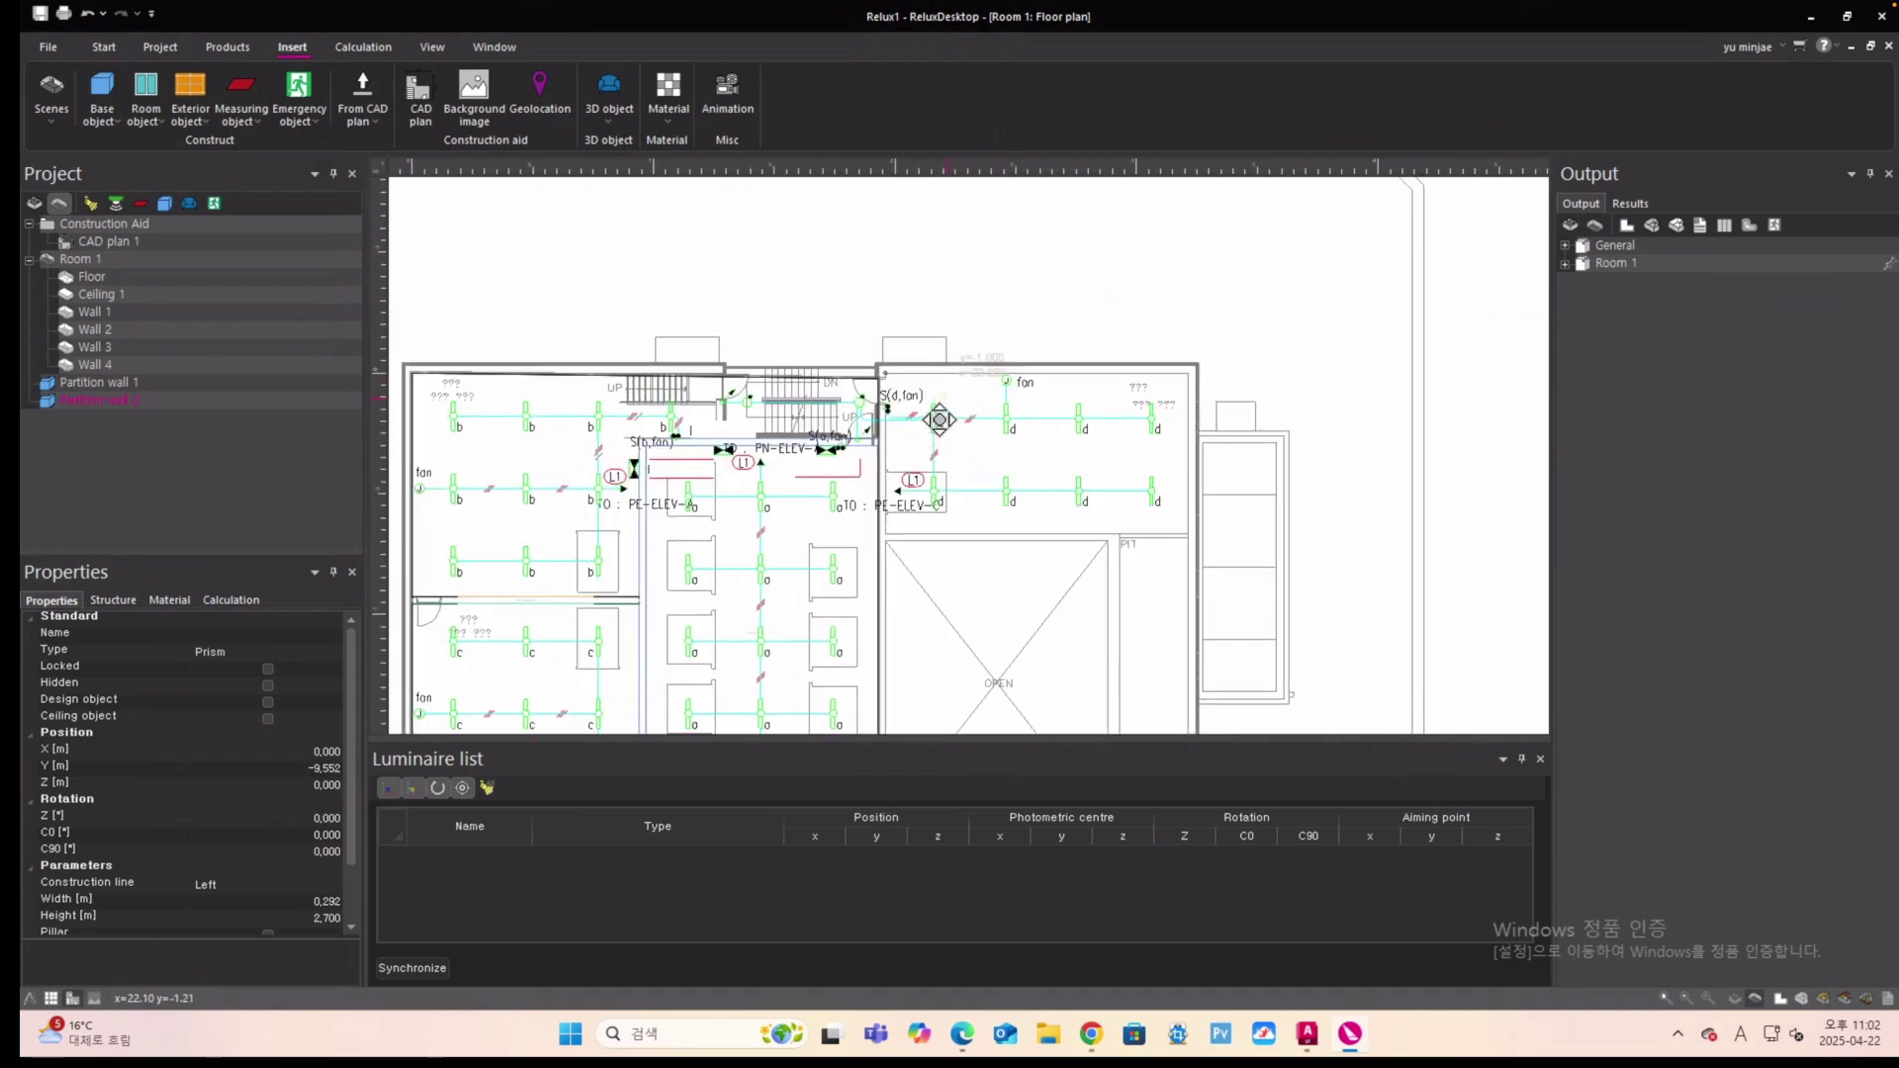
{"action": "scroll", "coordinate": [930, 392], "scroll_direction": "up", "scroll_amount": 3}
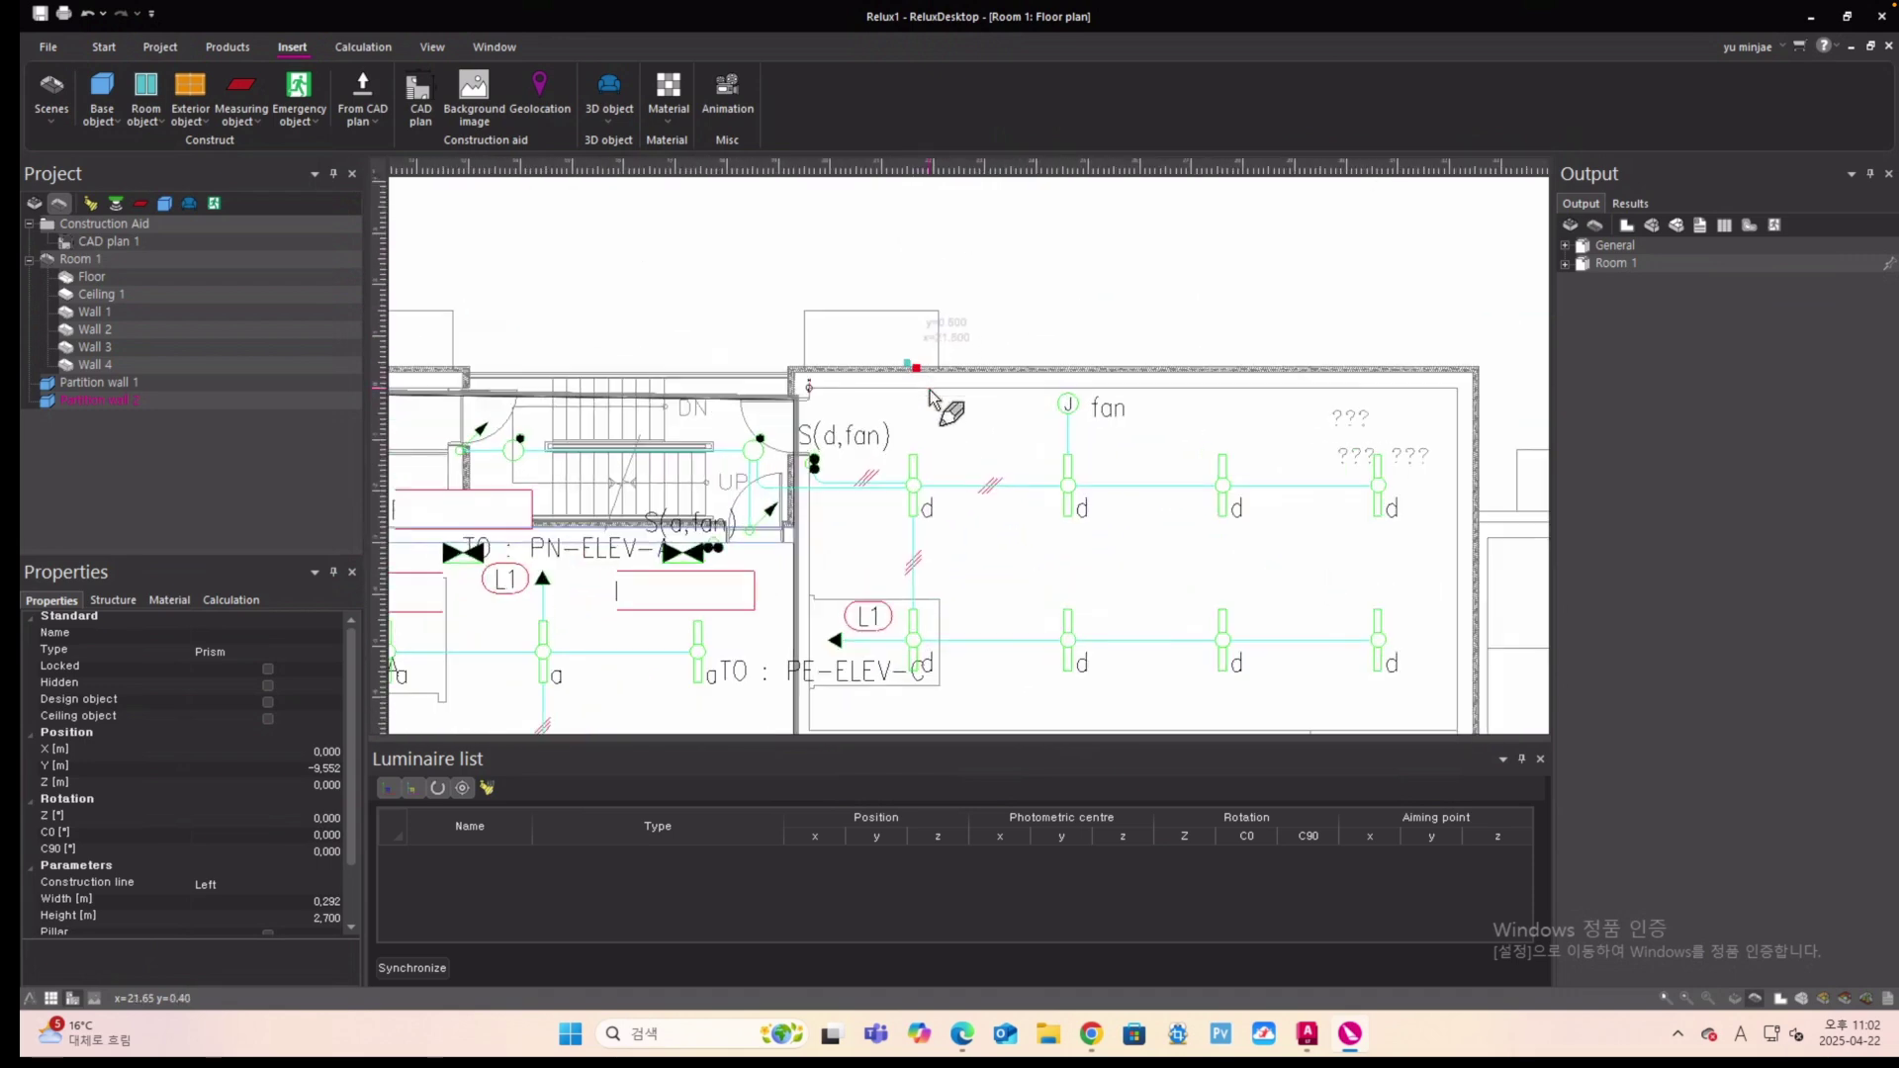
{"action": "left_click", "coordinate": [807, 387]}
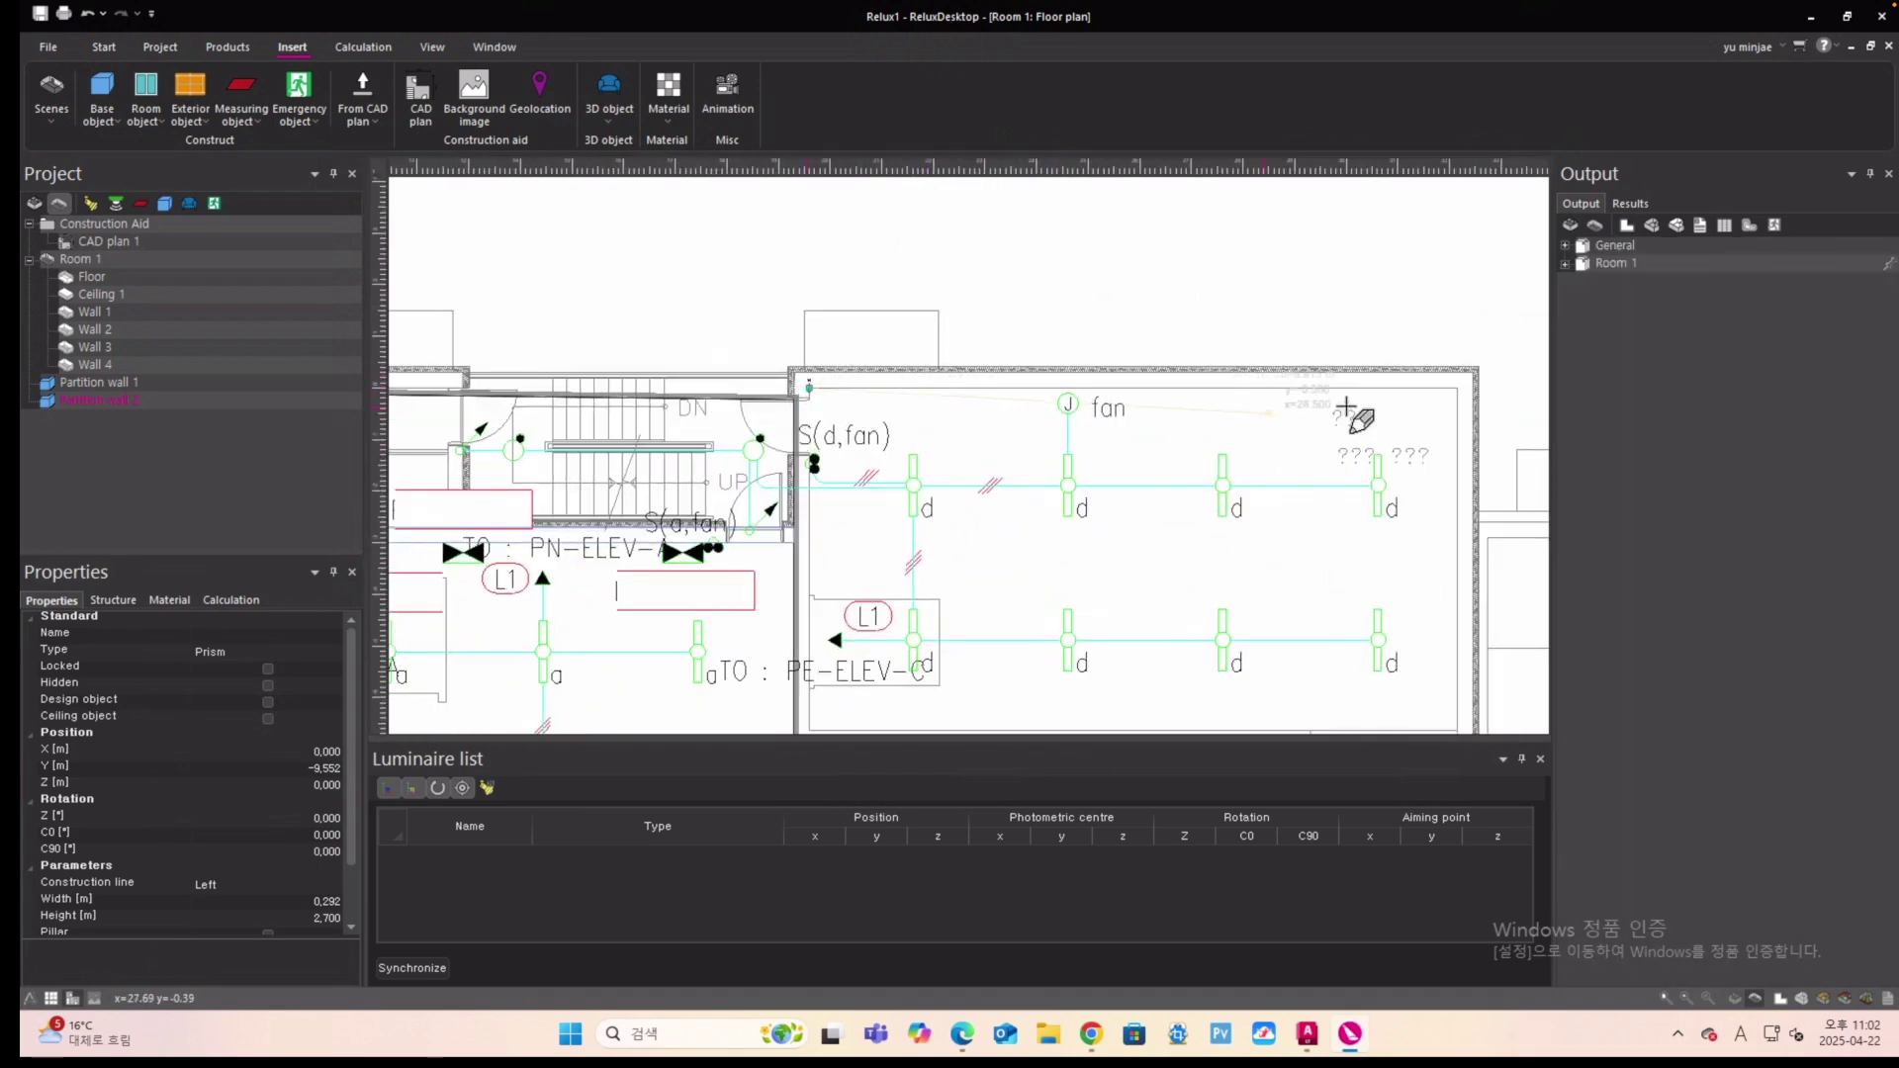
{"action": "left_click", "coordinate": [1454, 389]}
{"action": "scroll", "coordinate": [1199, 305], "scroll_direction": "down", "scroll_amount": 5}
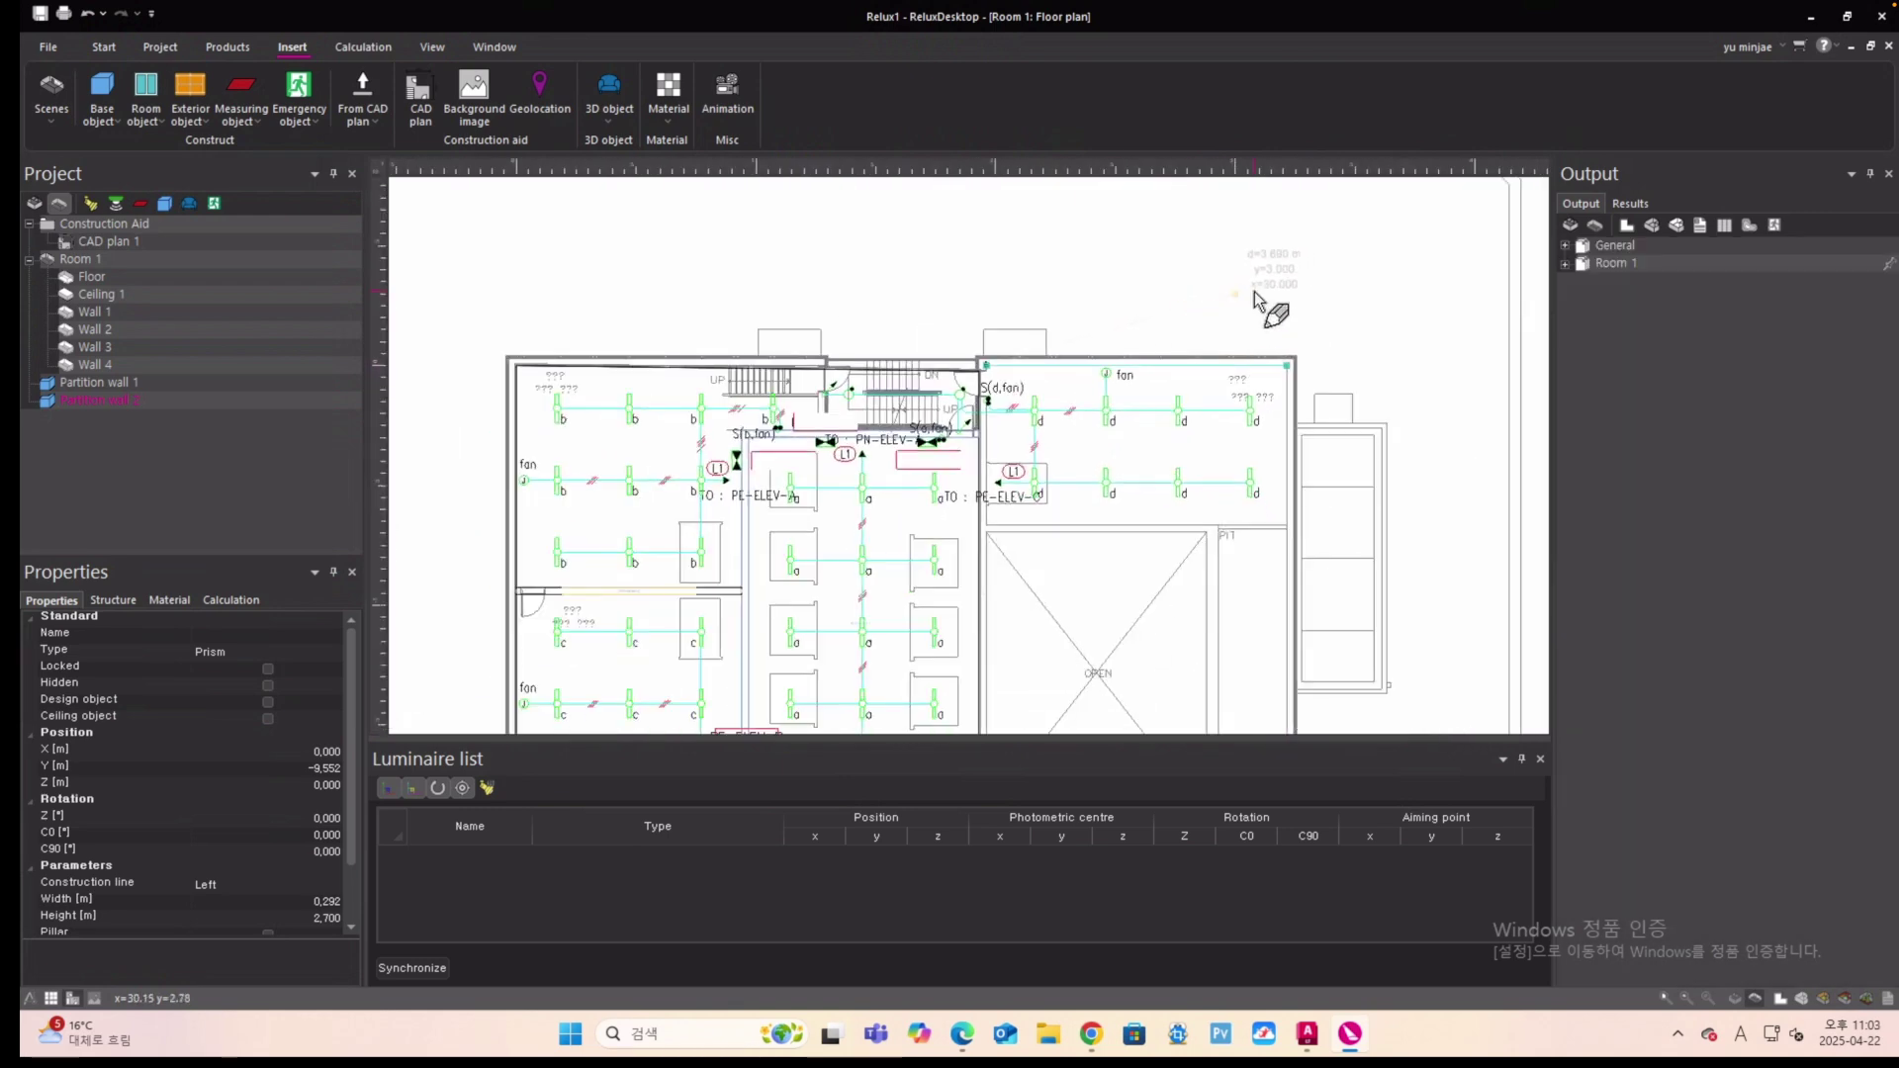
{"action": "scroll", "coordinate": [1261, 297], "scroll_direction": "down", "scroll_amount": 2}
{"action": "scroll", "coordinate": [1266, 704], "scroll_direction": "up", "scroll_amount": 1}
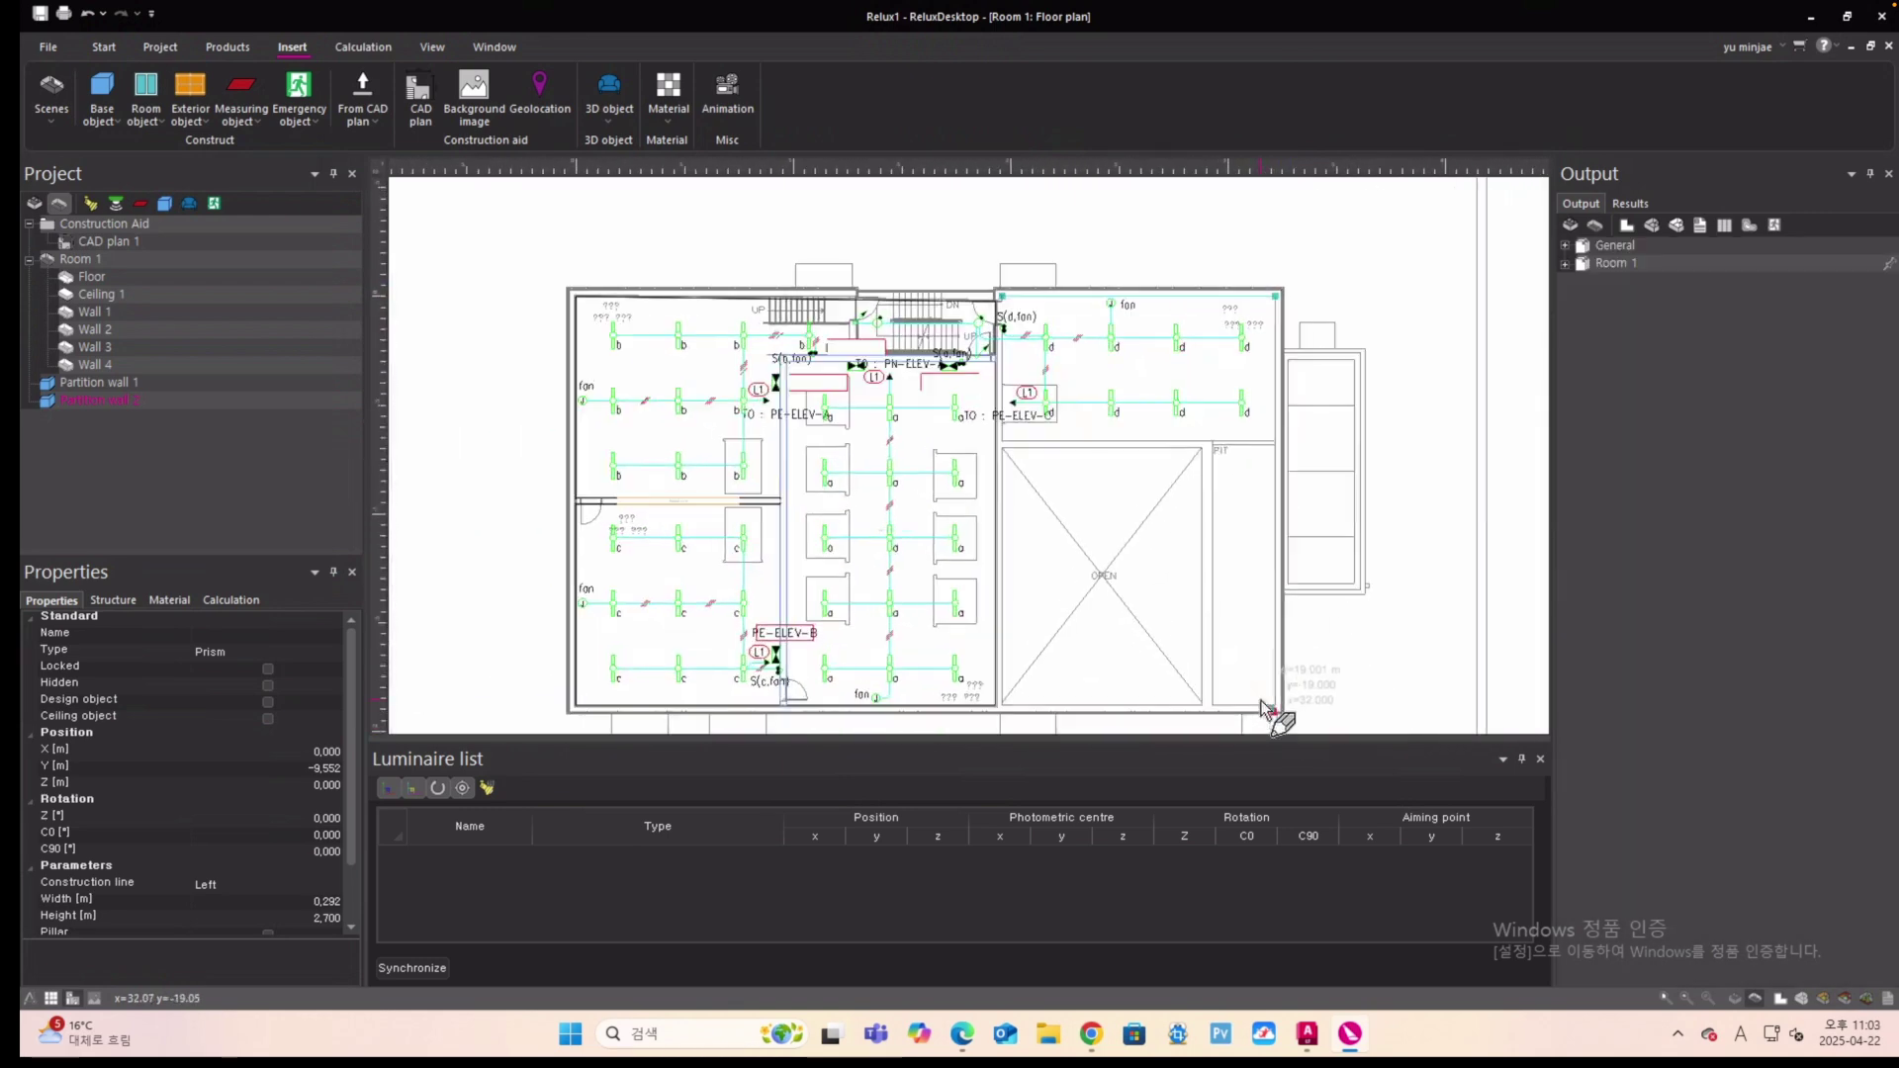
{"action": "scroll", "coordinate": [1289, 435], "scroll_direction": "up", "scroll_amount": 1}
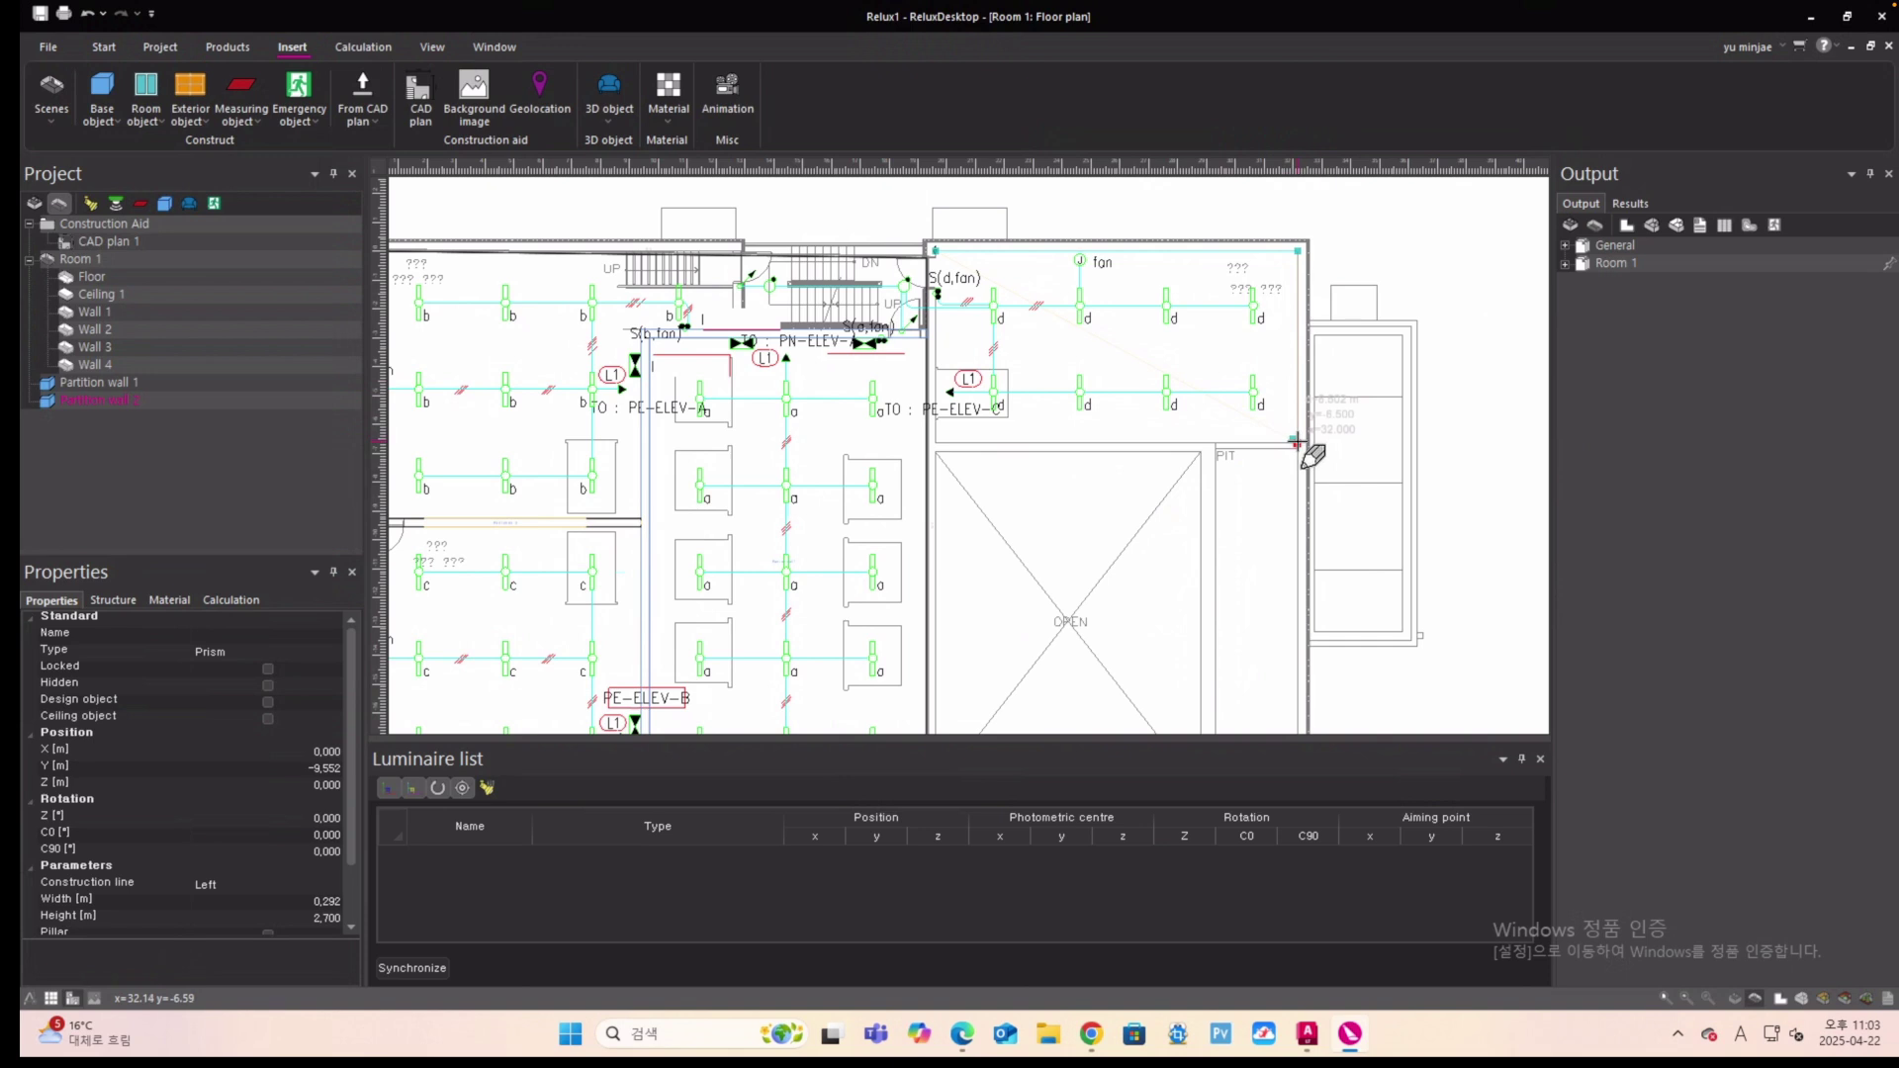
{"action": "left_click", "coordinate": [1297, 442]}
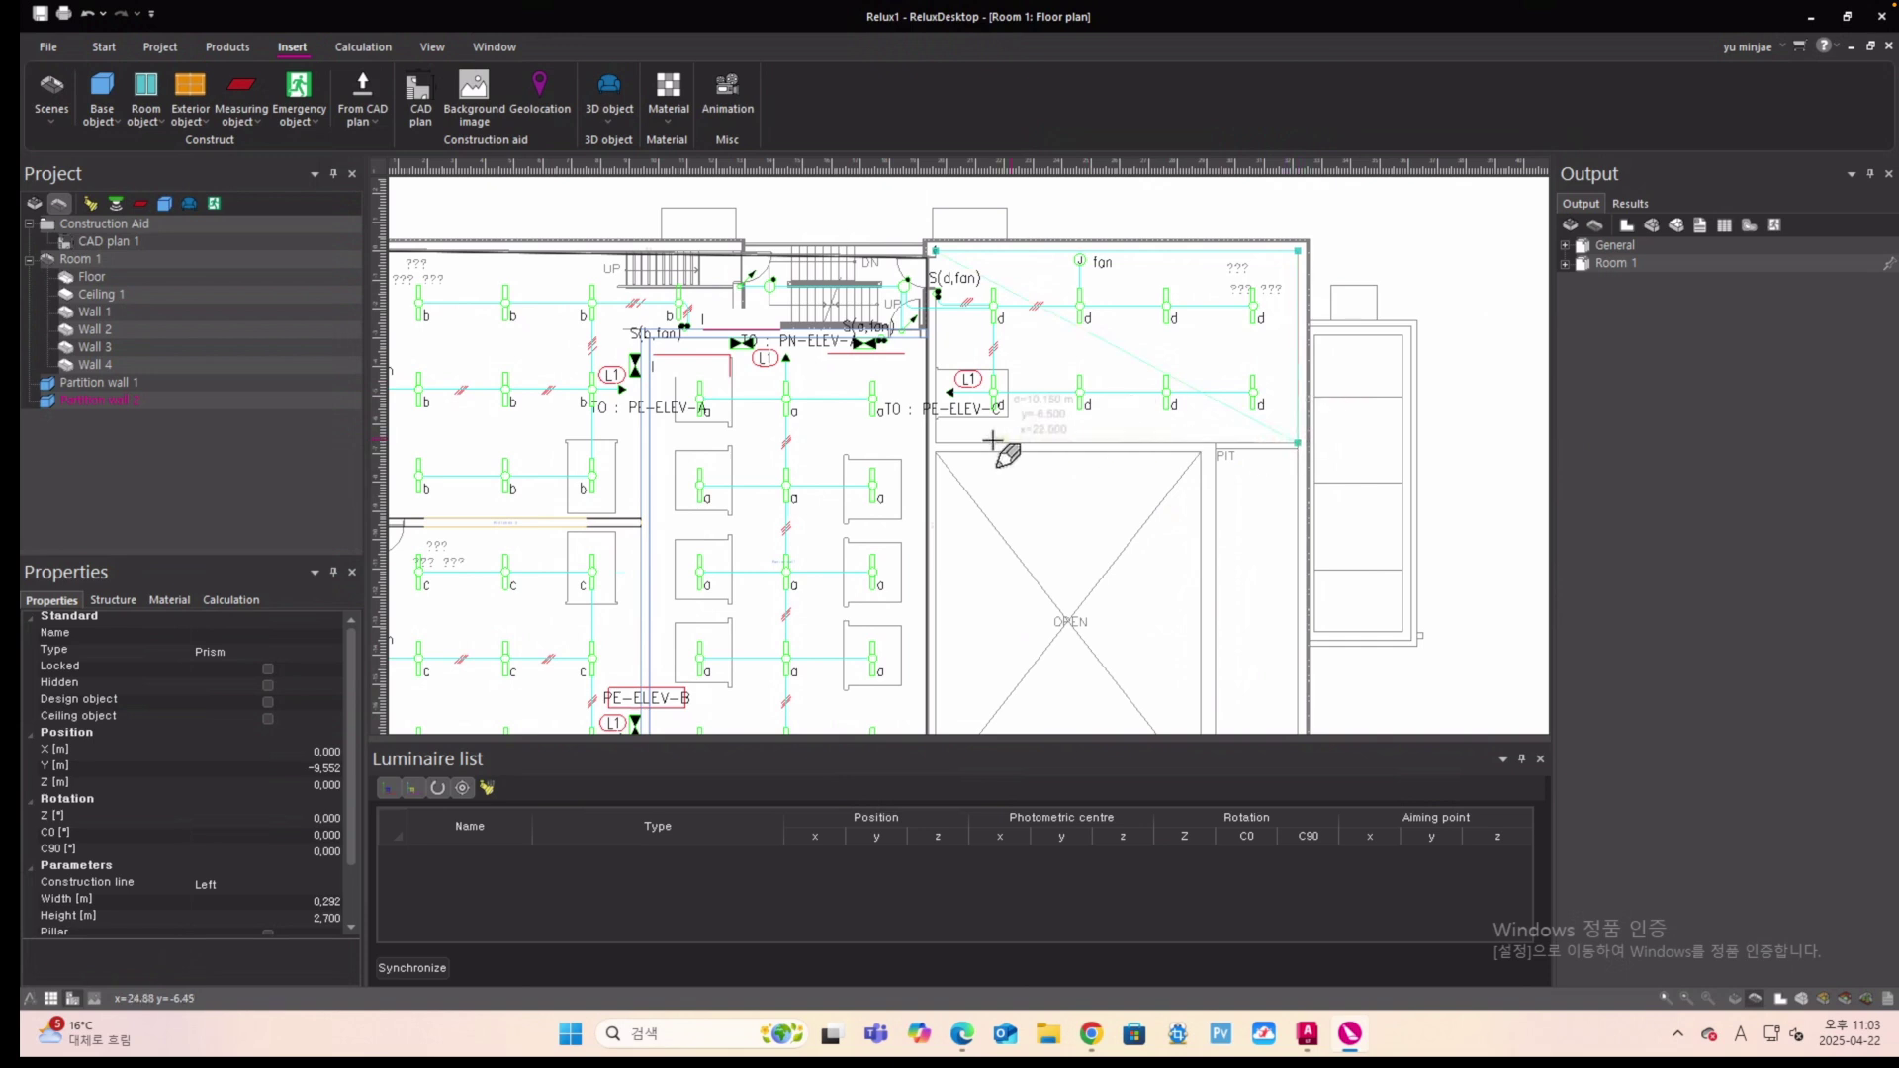
{"action": "left_click", "coordinate": [934, 442]}
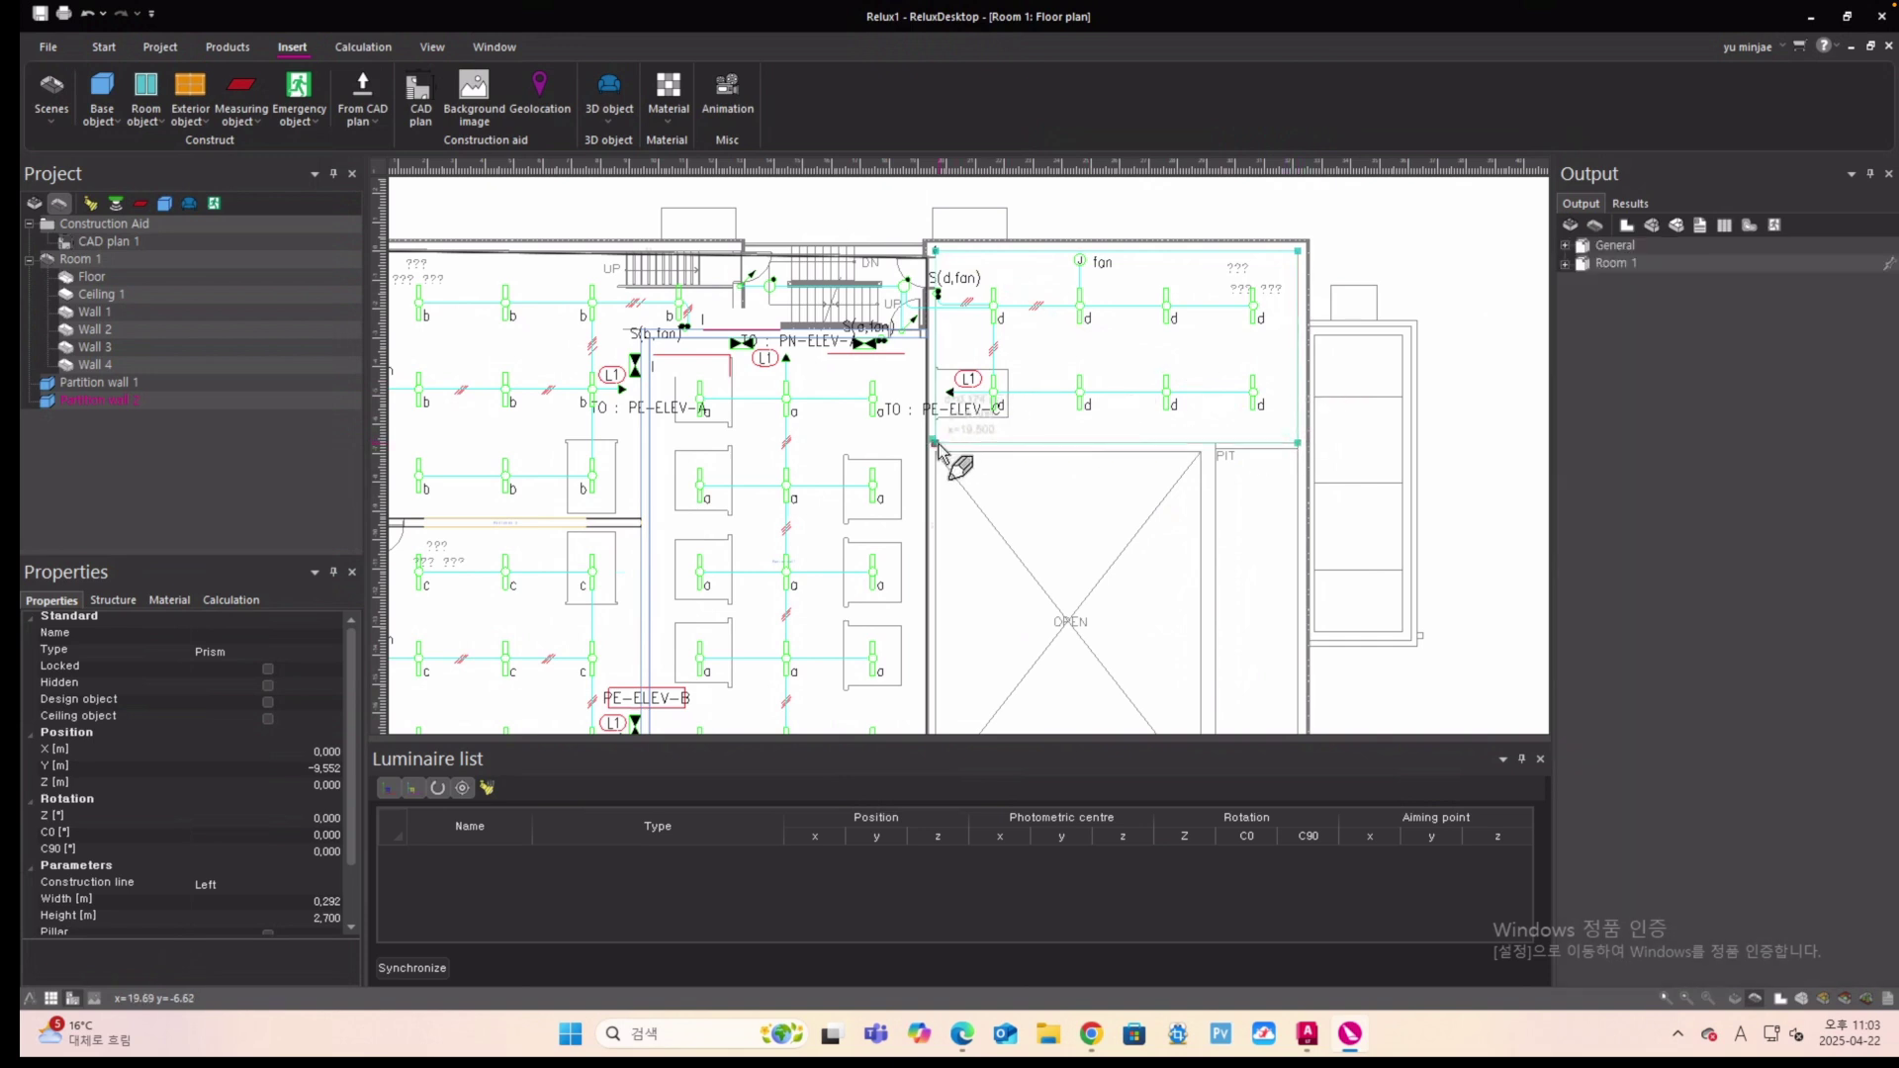
{"action": "double_click", "coordinate": [938, 450]}
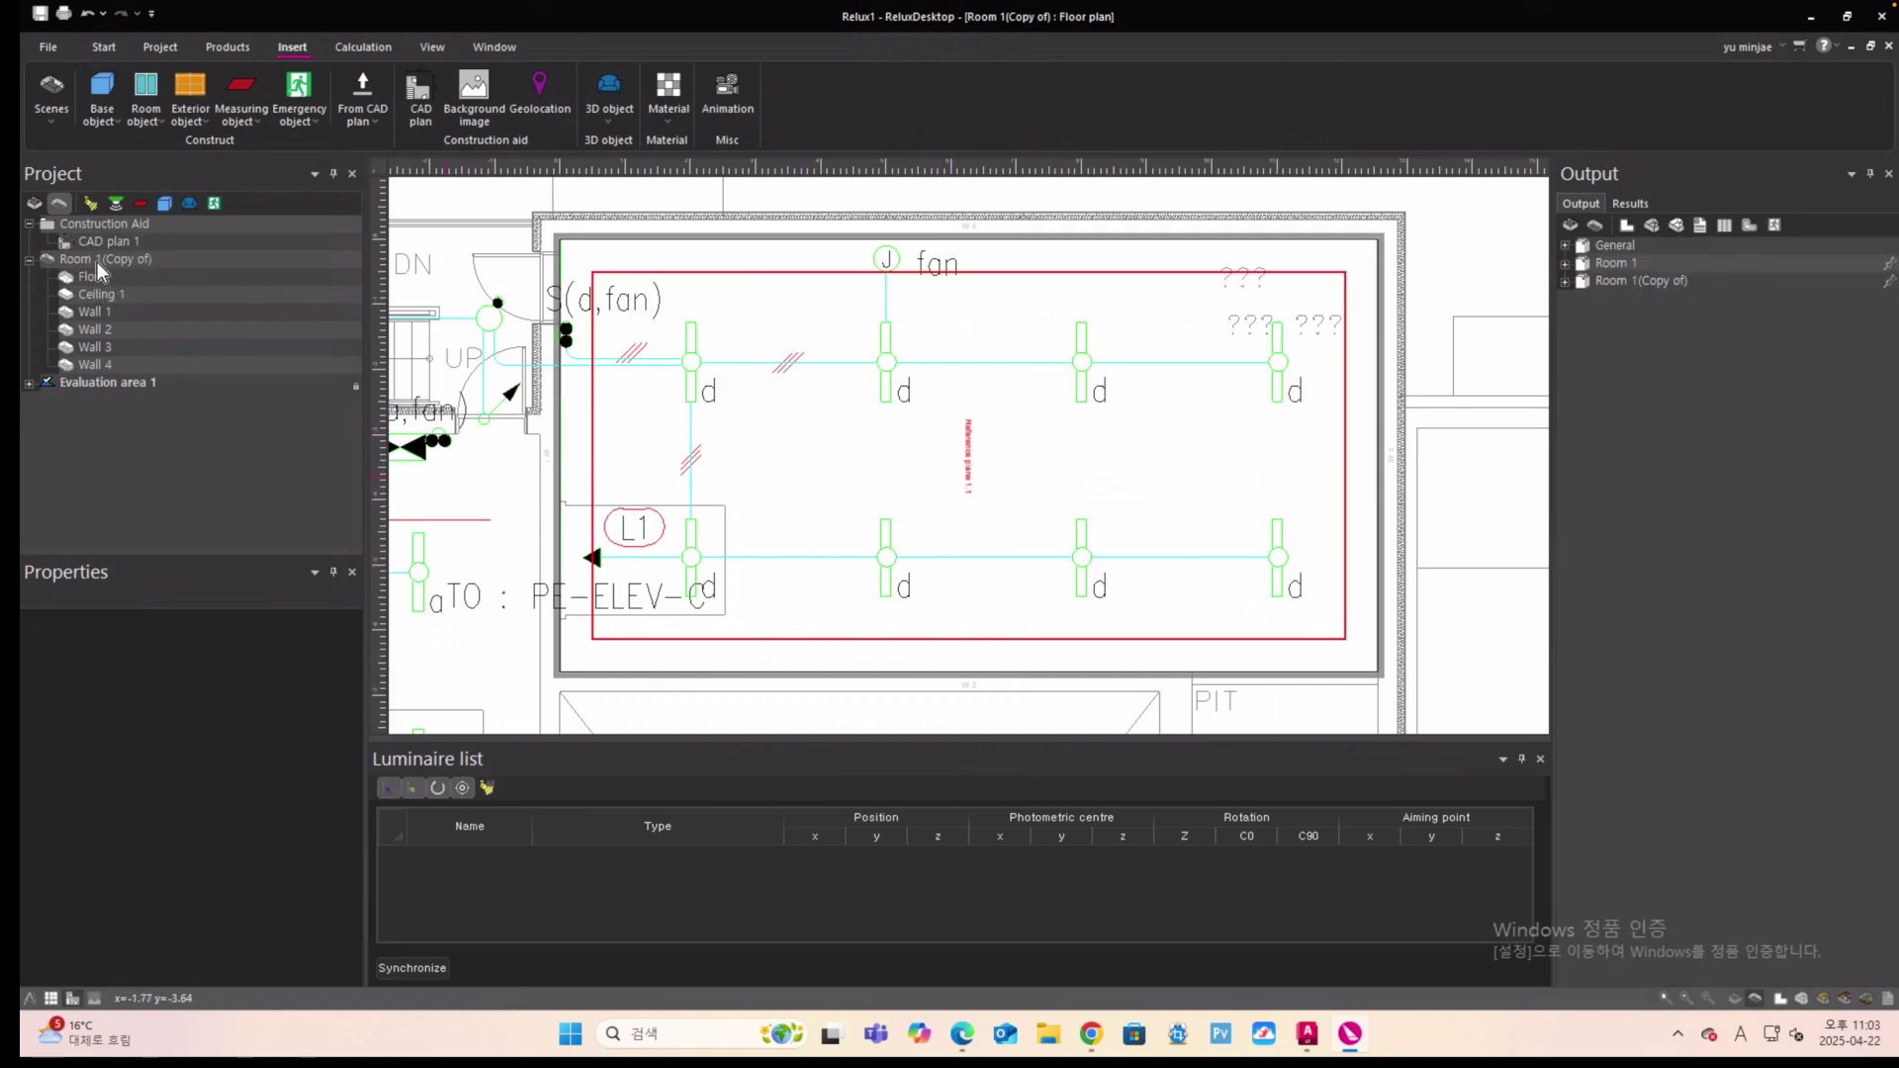
Unlock Evaluation area 1 of the new room for manual editing and delete it.
{"action": "left_click", "coordinate": [97, 383]}
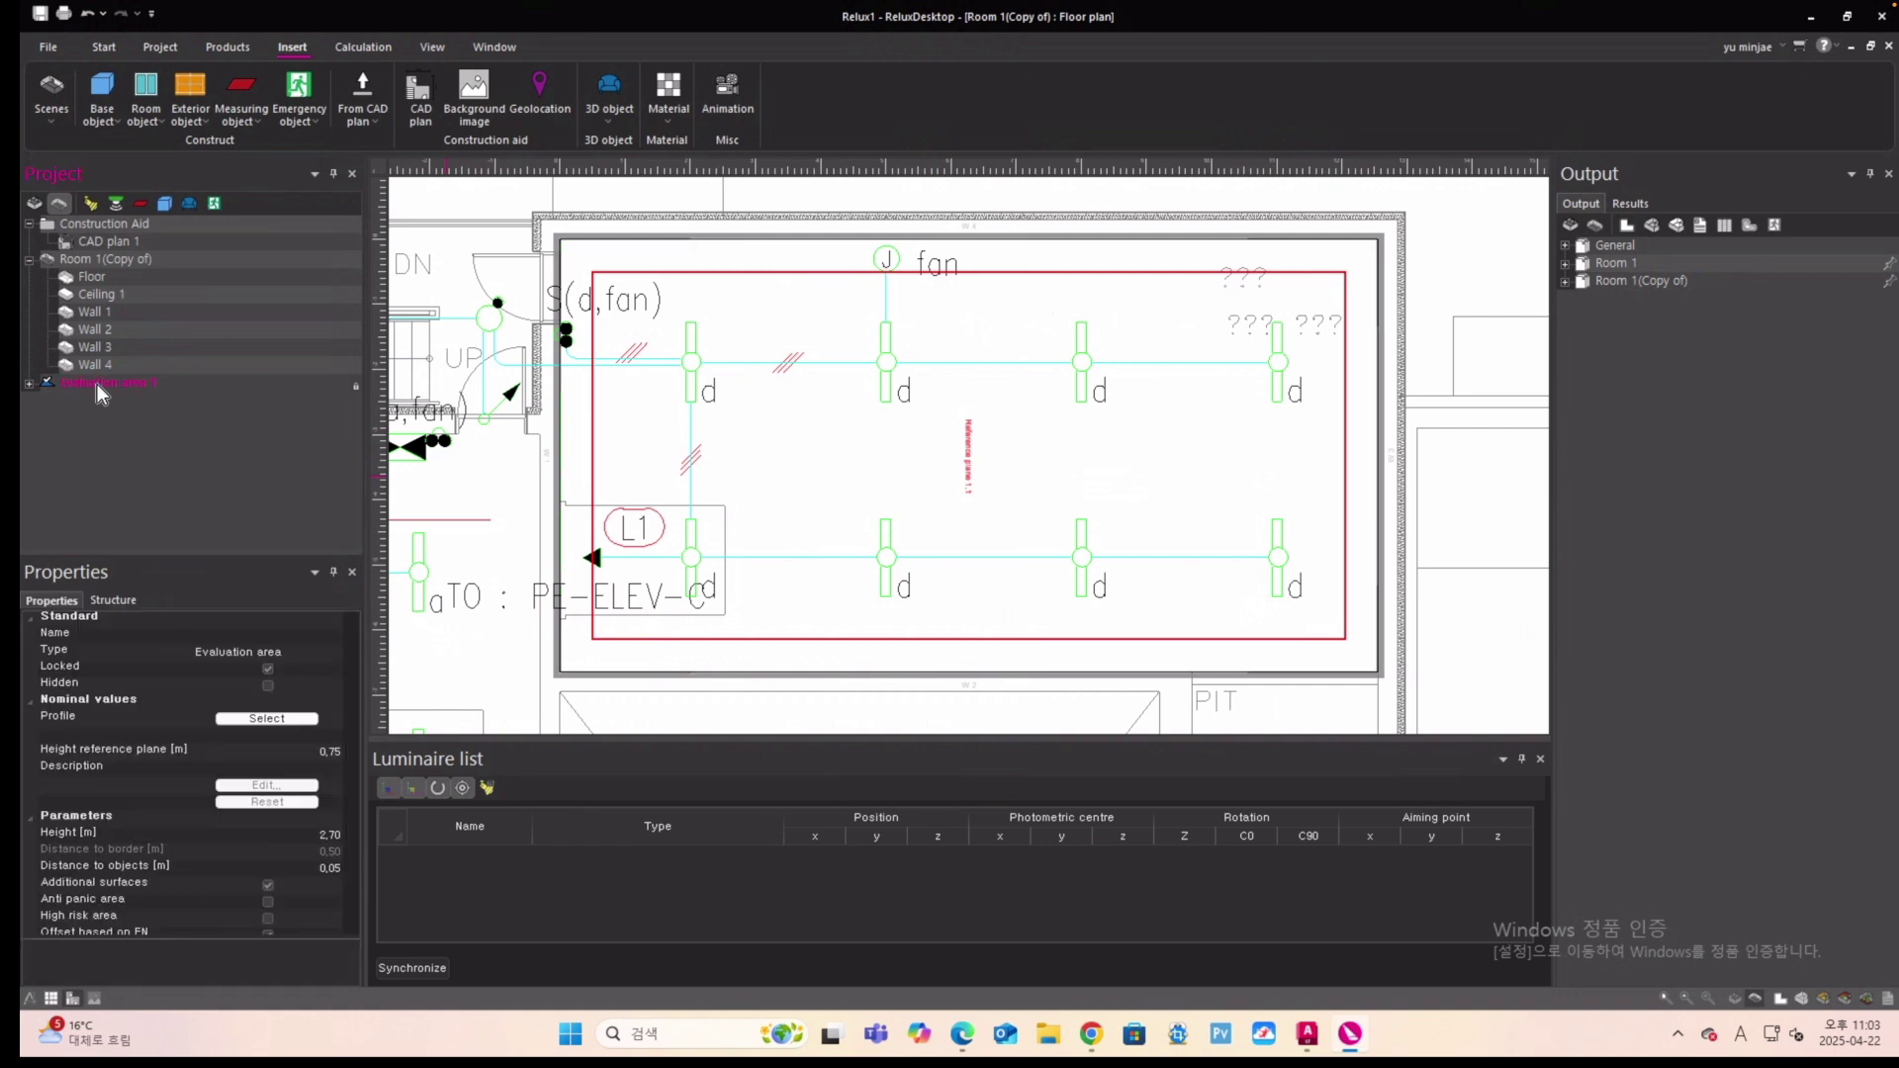
{"action": "right_click", "coordinate": [97, 383]}
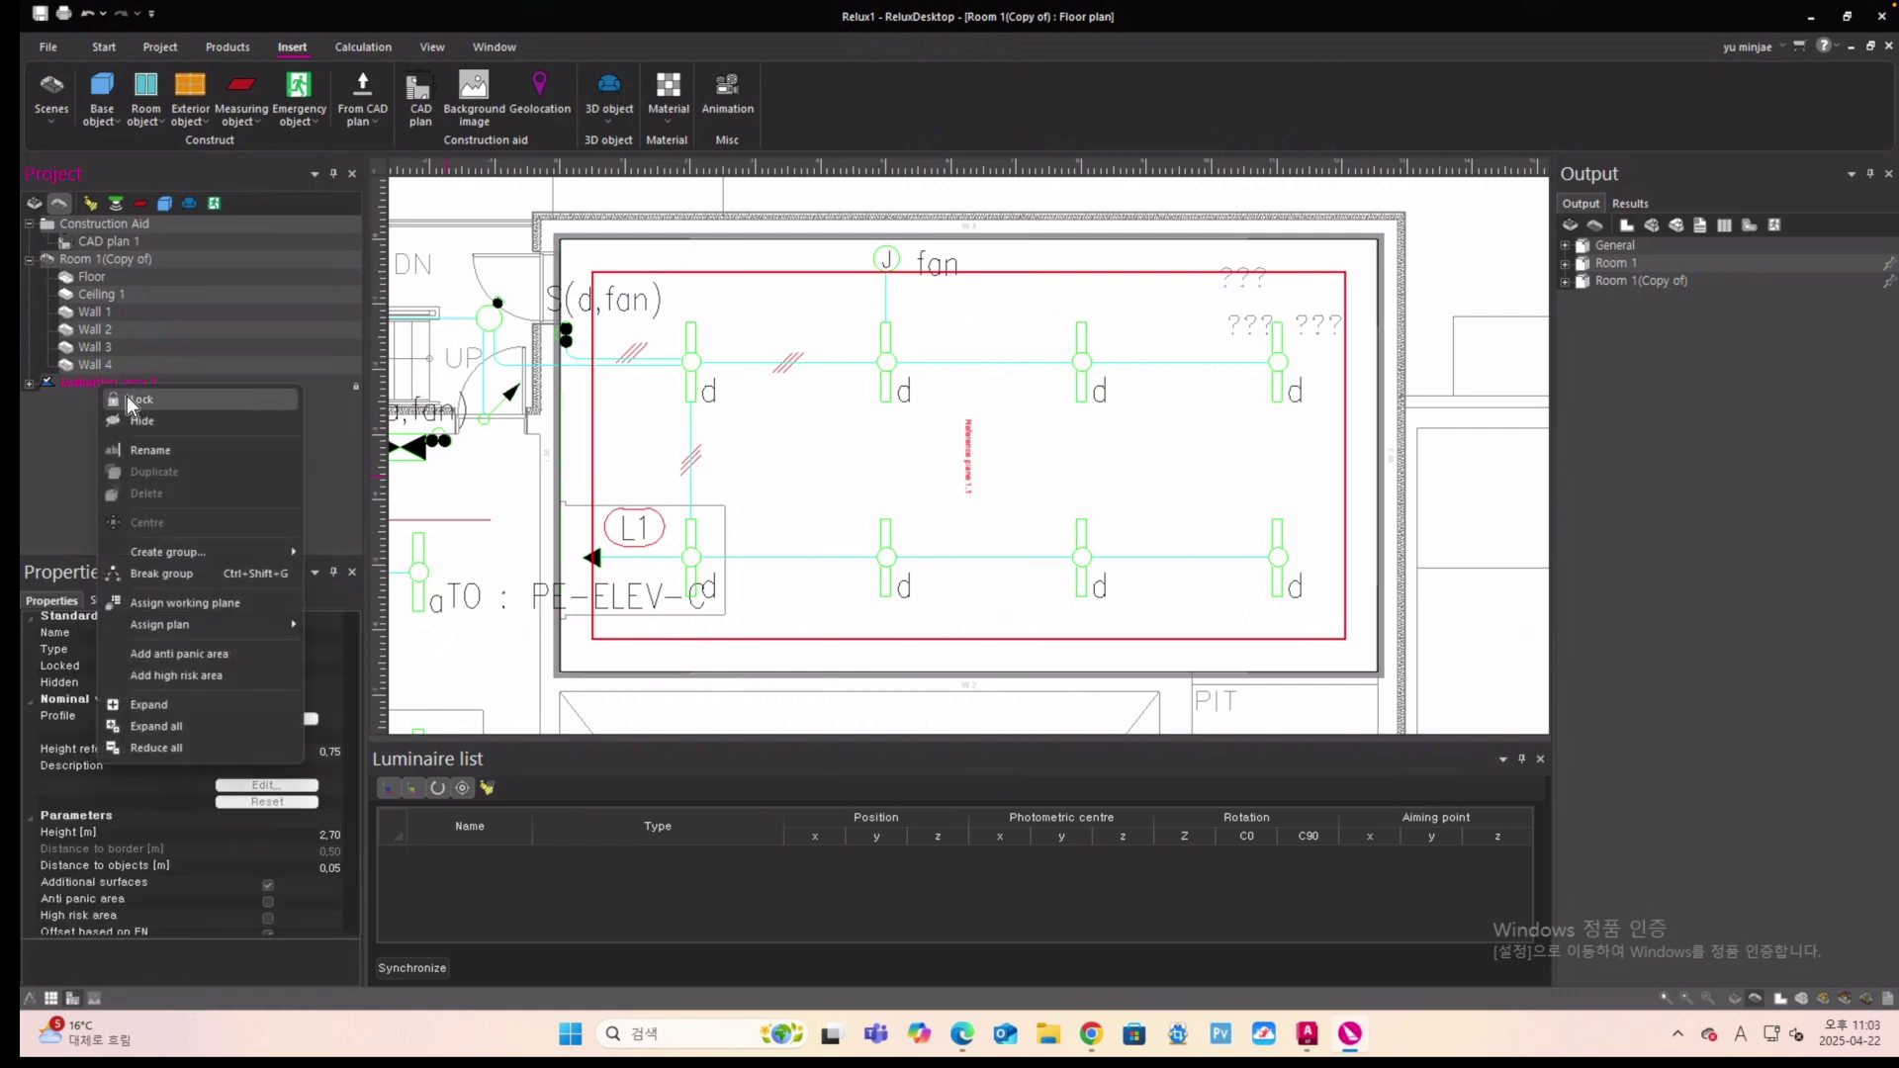
{"action": "left_click", "coordinate": [128, 399]}
{"action": "left_click", "coordinate": [998, 553]}
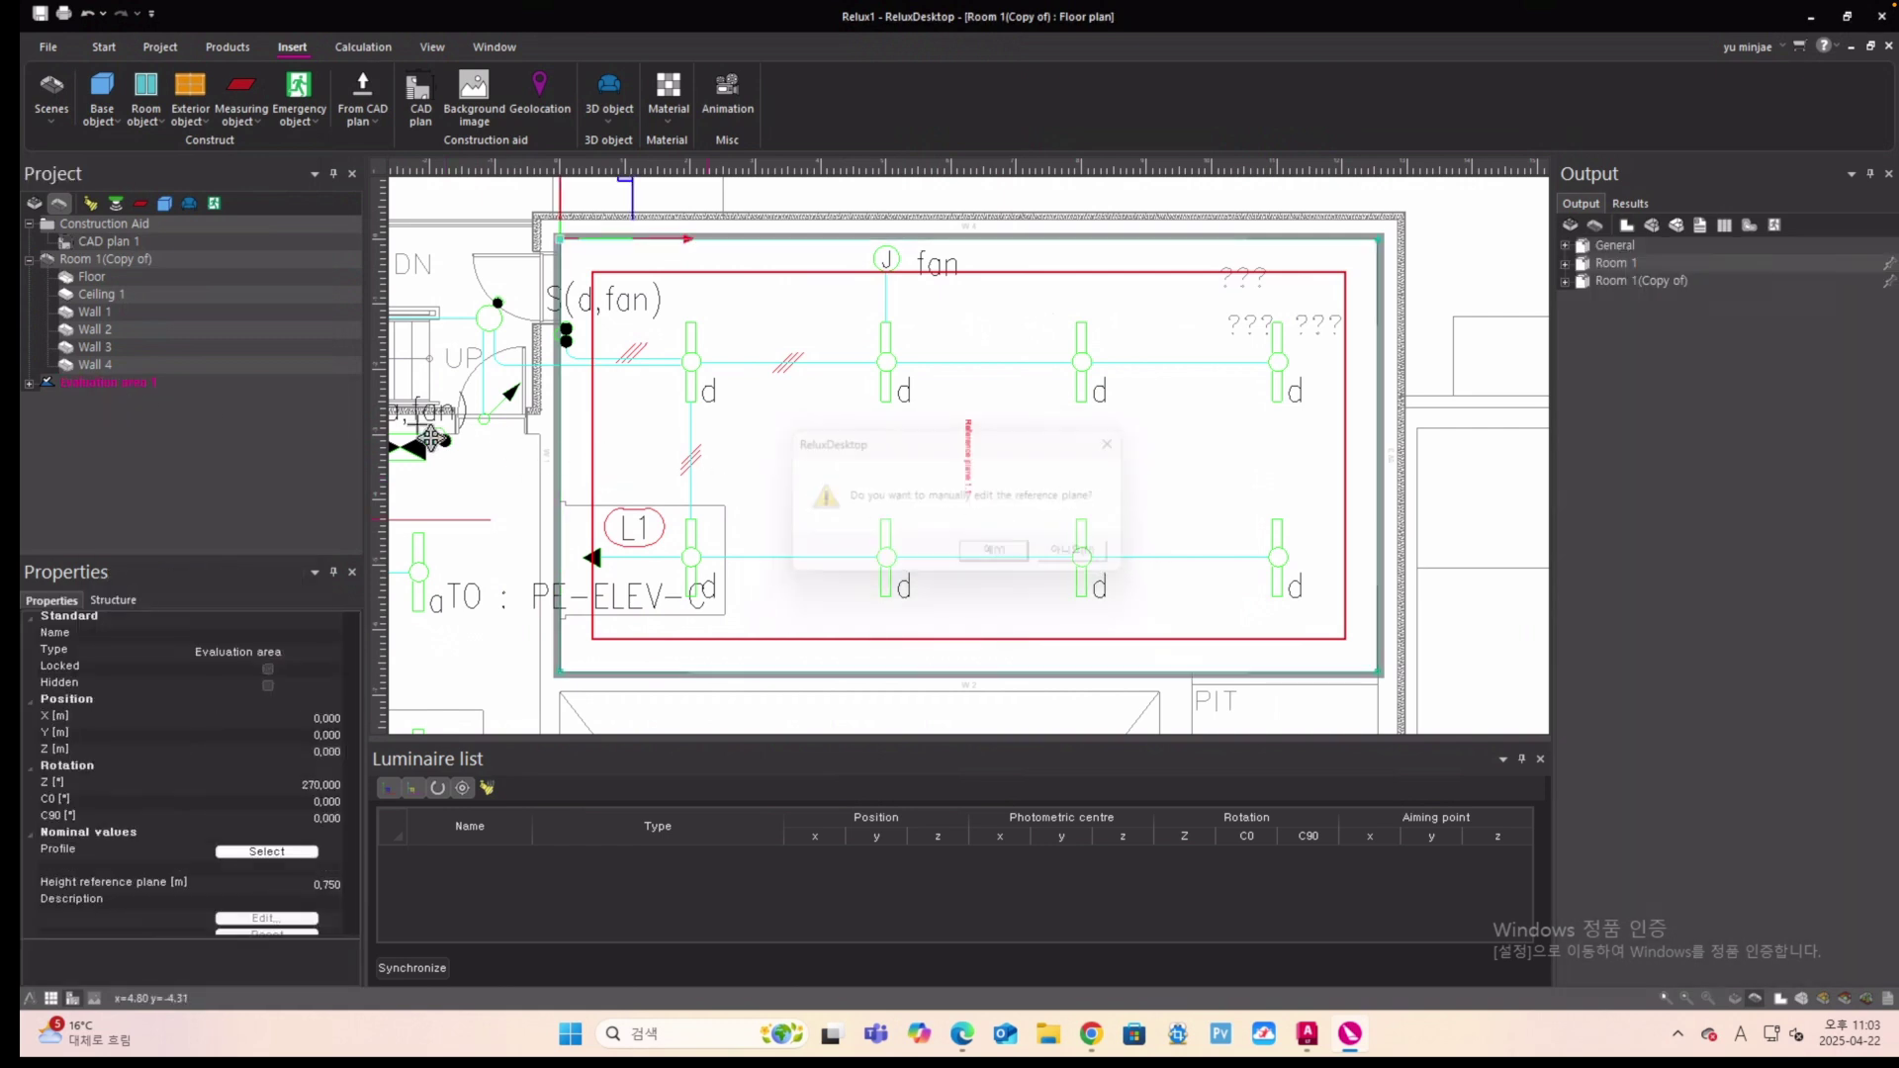
{"action": "right_click", "coordinate": [127, 384]}
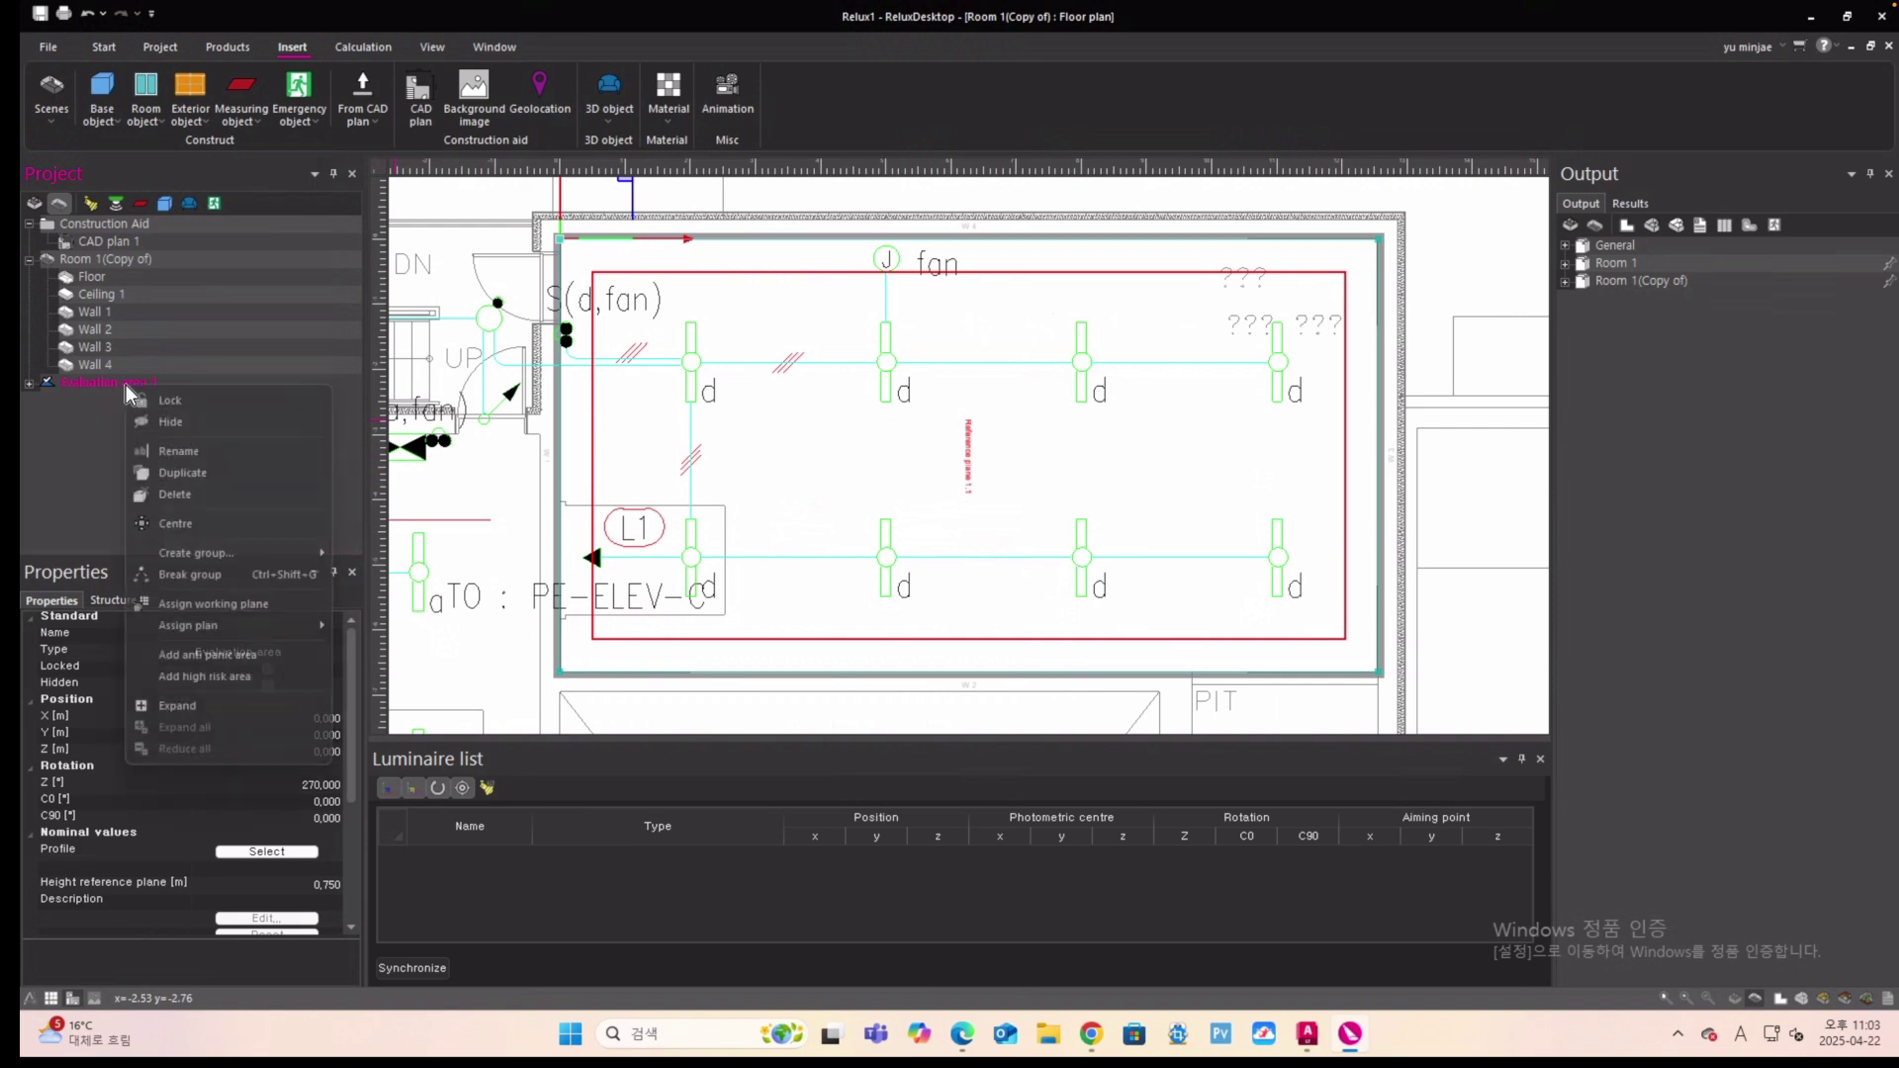
{"action": "left_click", "coordinate": [180, 489]}
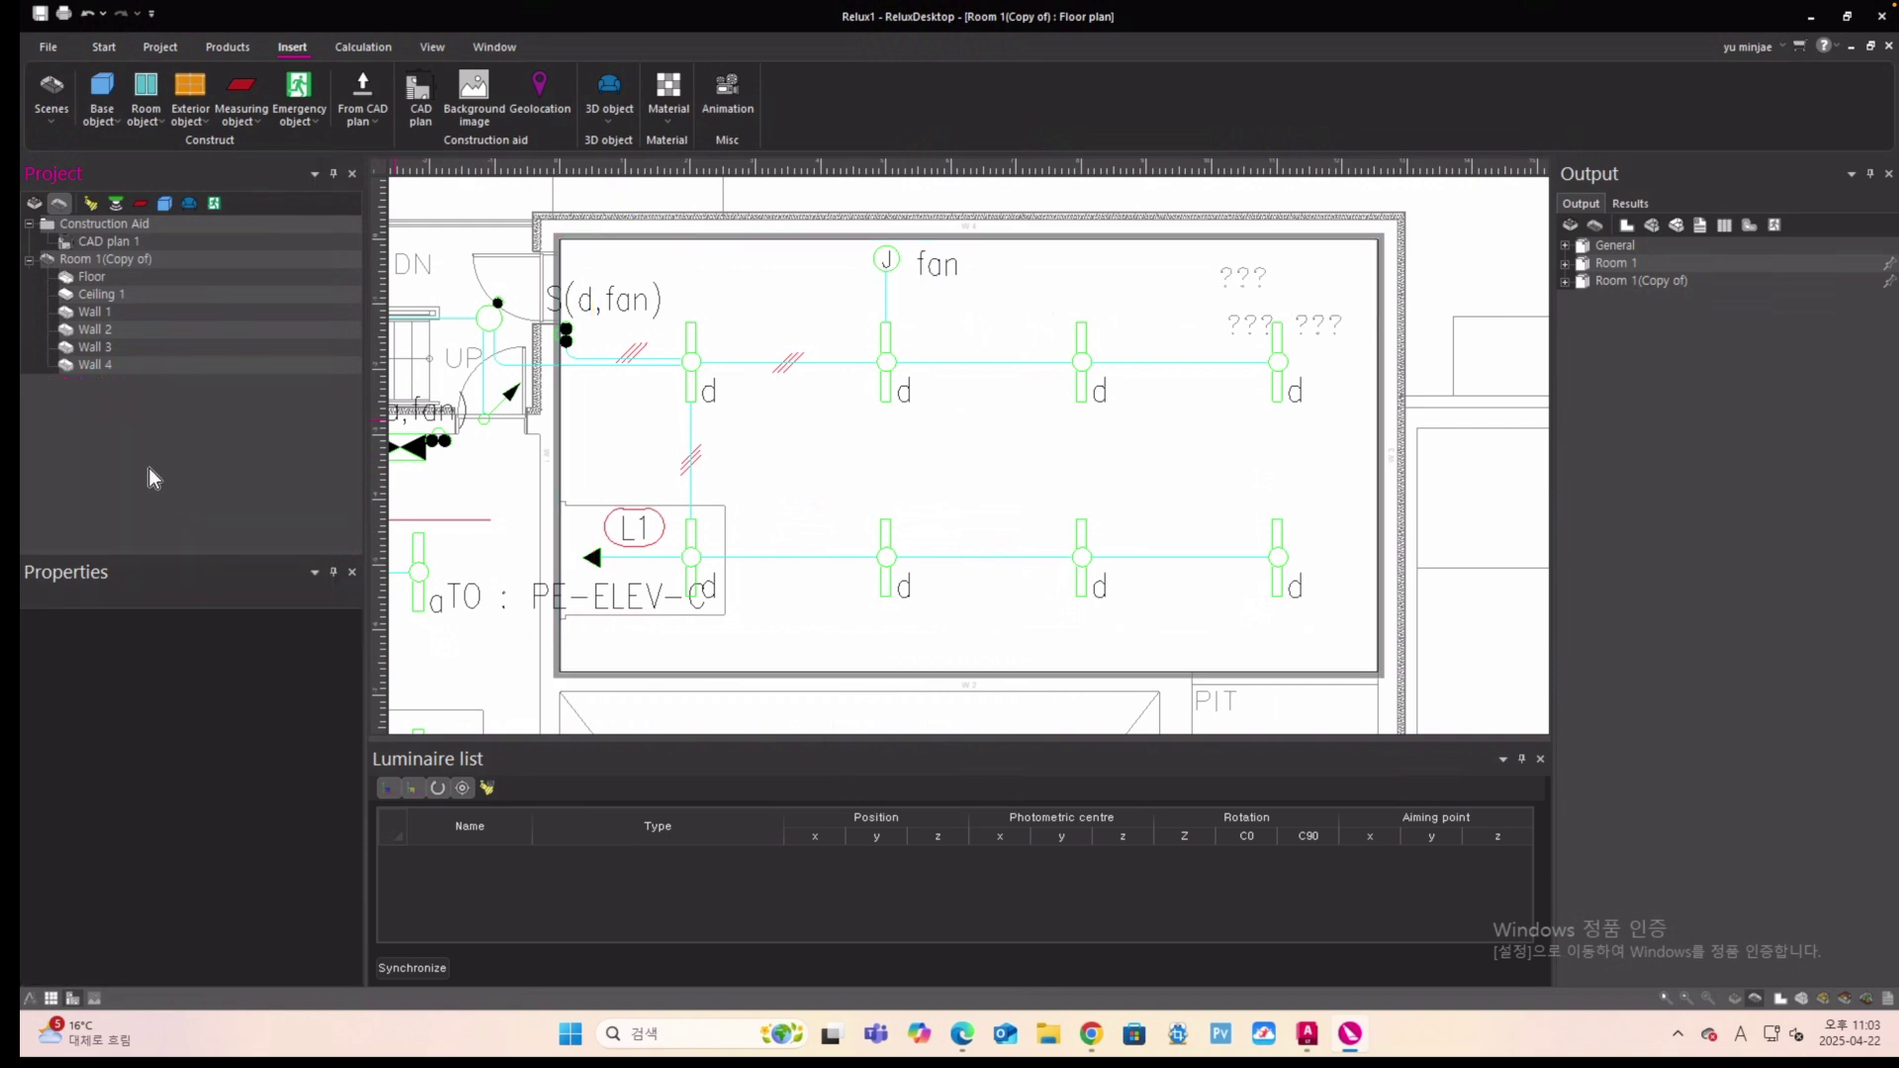
Set the height of the room around luminaire area d to 3 m.
{"action": "left_click", "coordinate": [85, 262]}
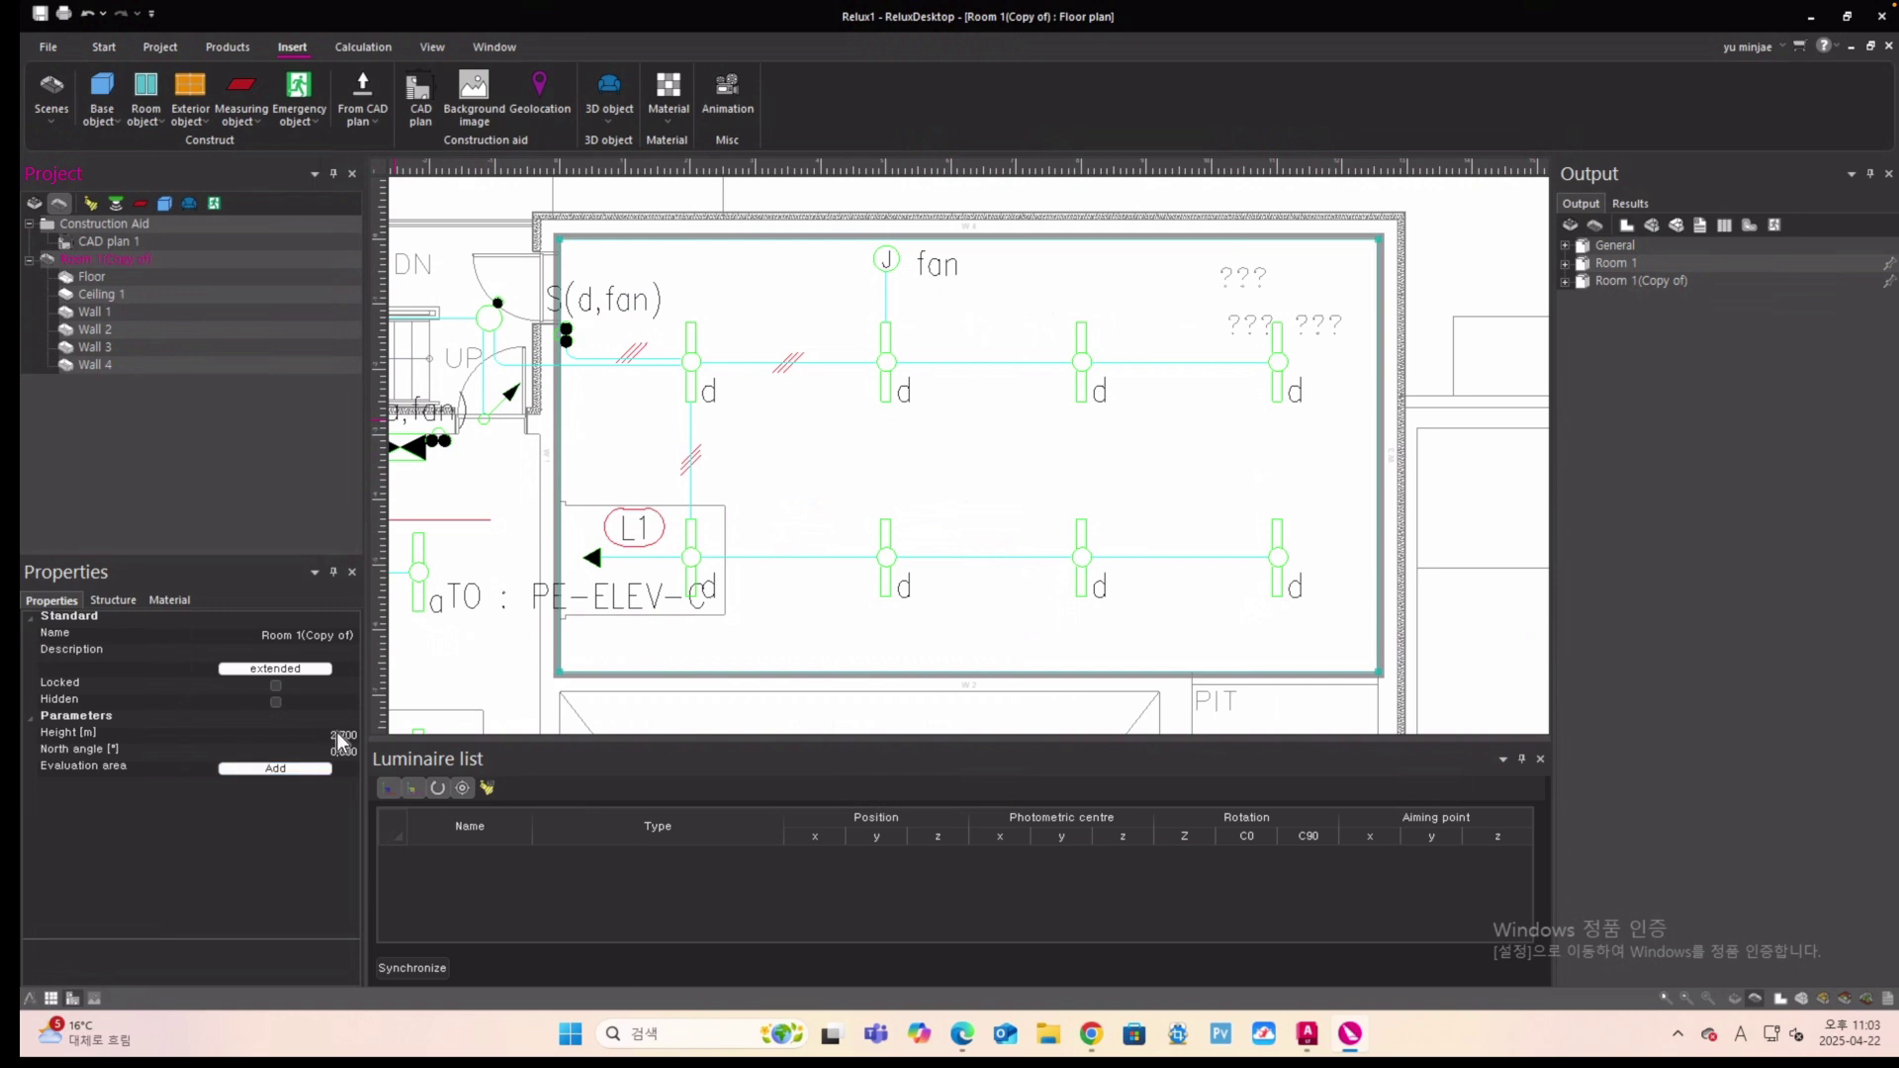
{"action": "left_click", "coordinate": [344, 734]}
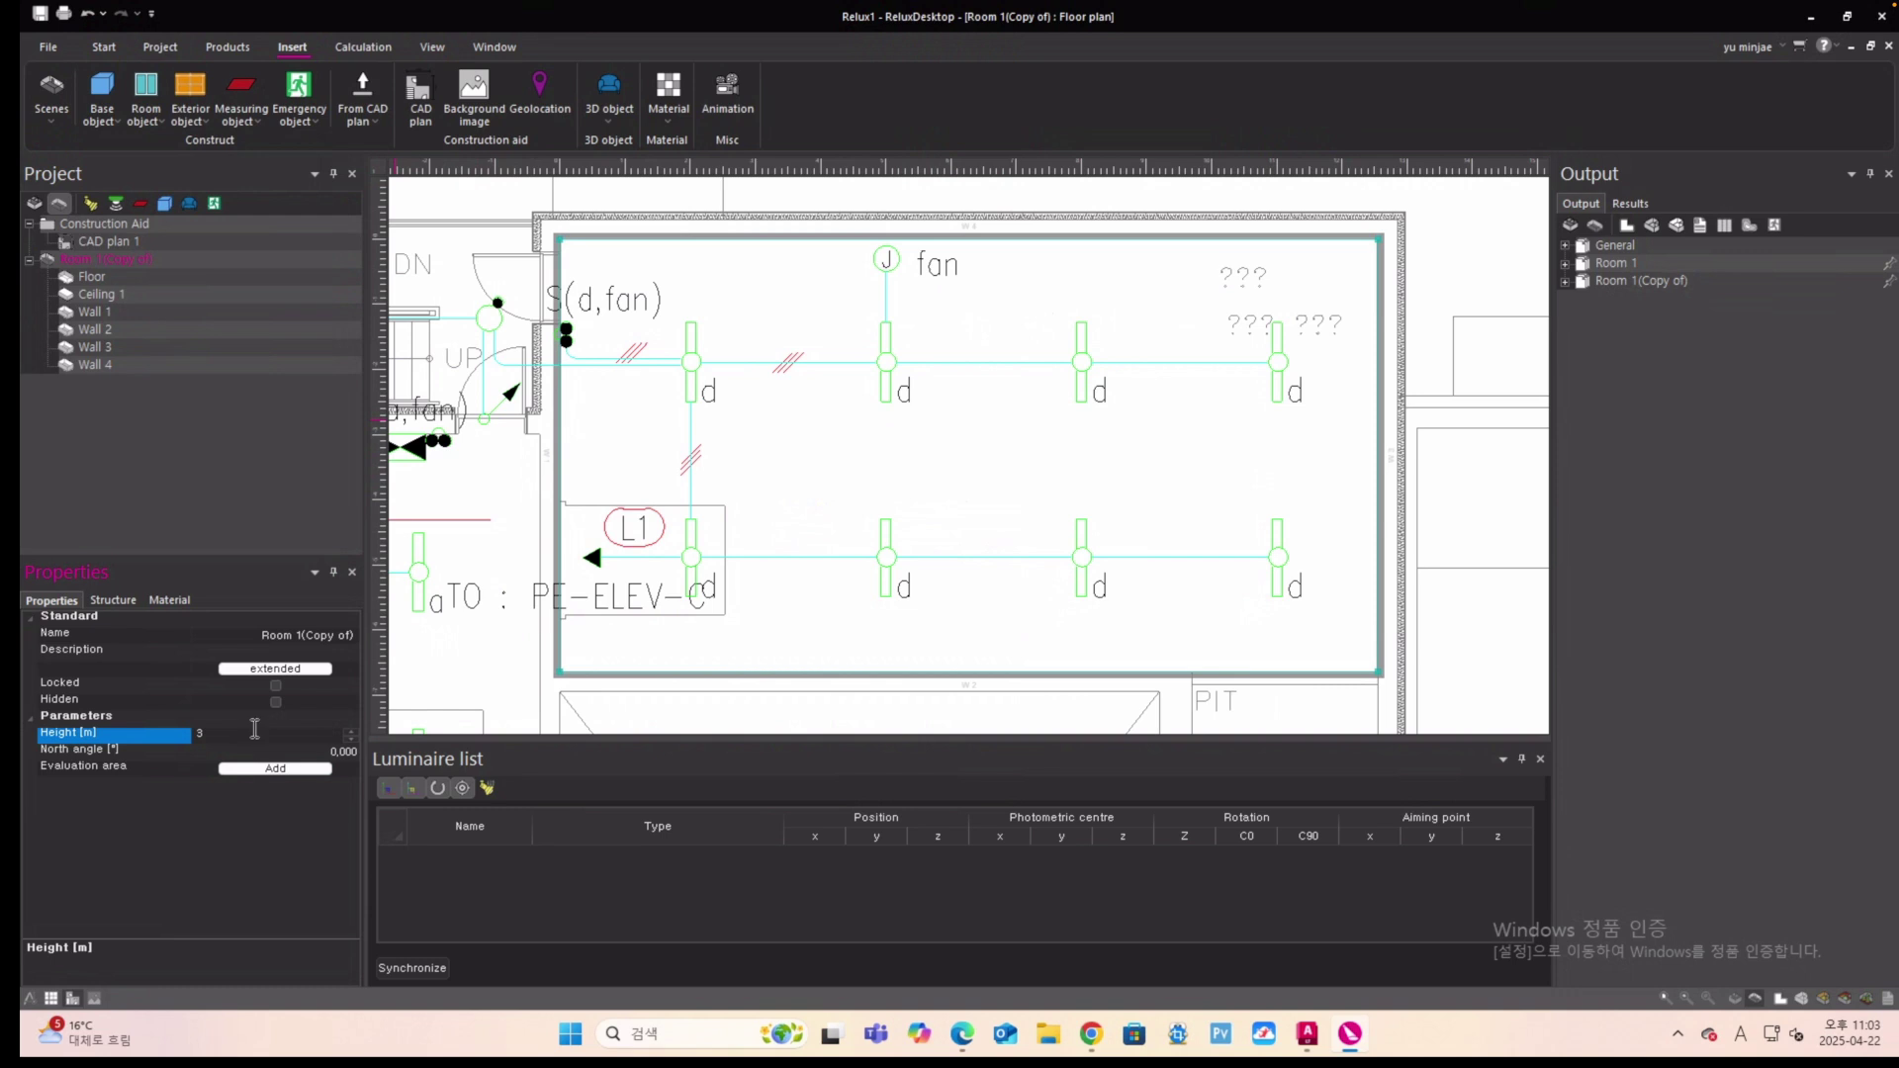
{"action": "left_click", "coordinate": [460, 660]}
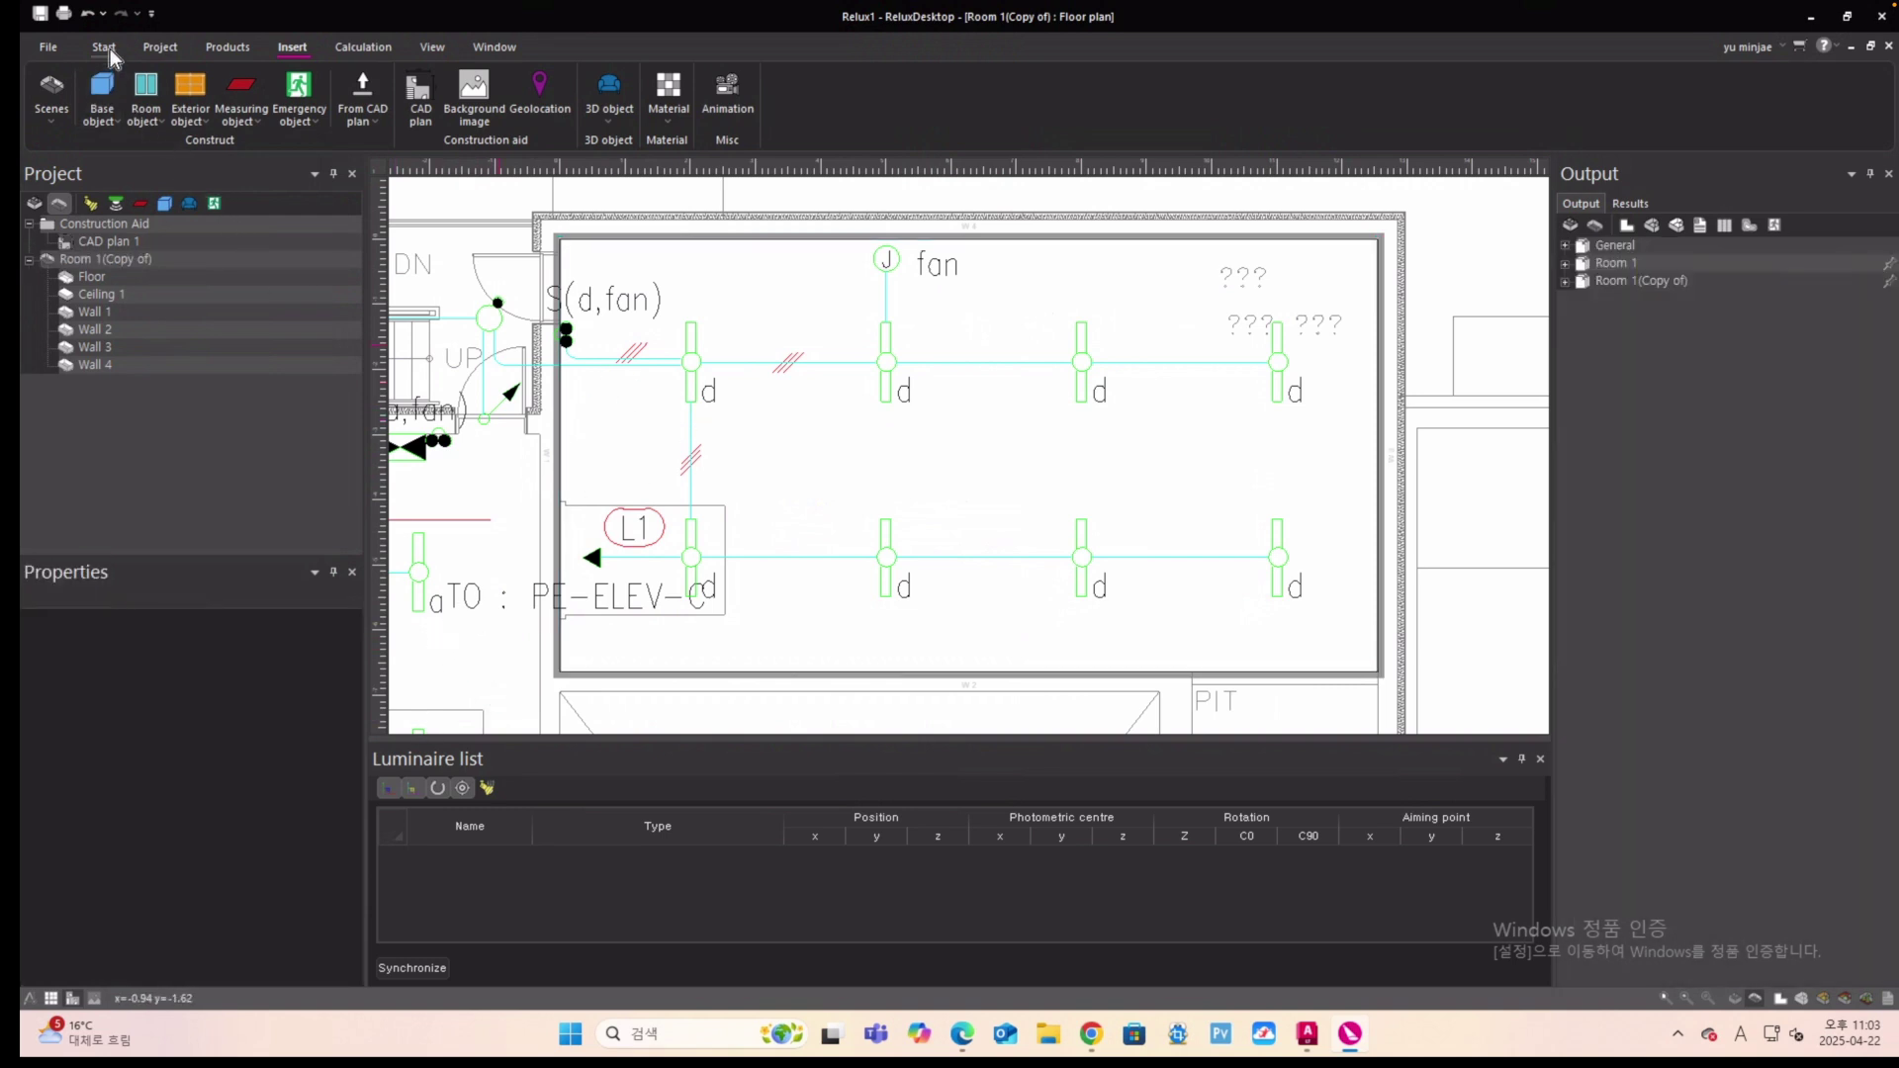
Display the room around luminaire area d in 3D and view it from the standard top view against the CAD plan.
{"action": "left_click", "coordinate": [105, 48]}
{"action": "left_click", "coordinate": [156, 89]}
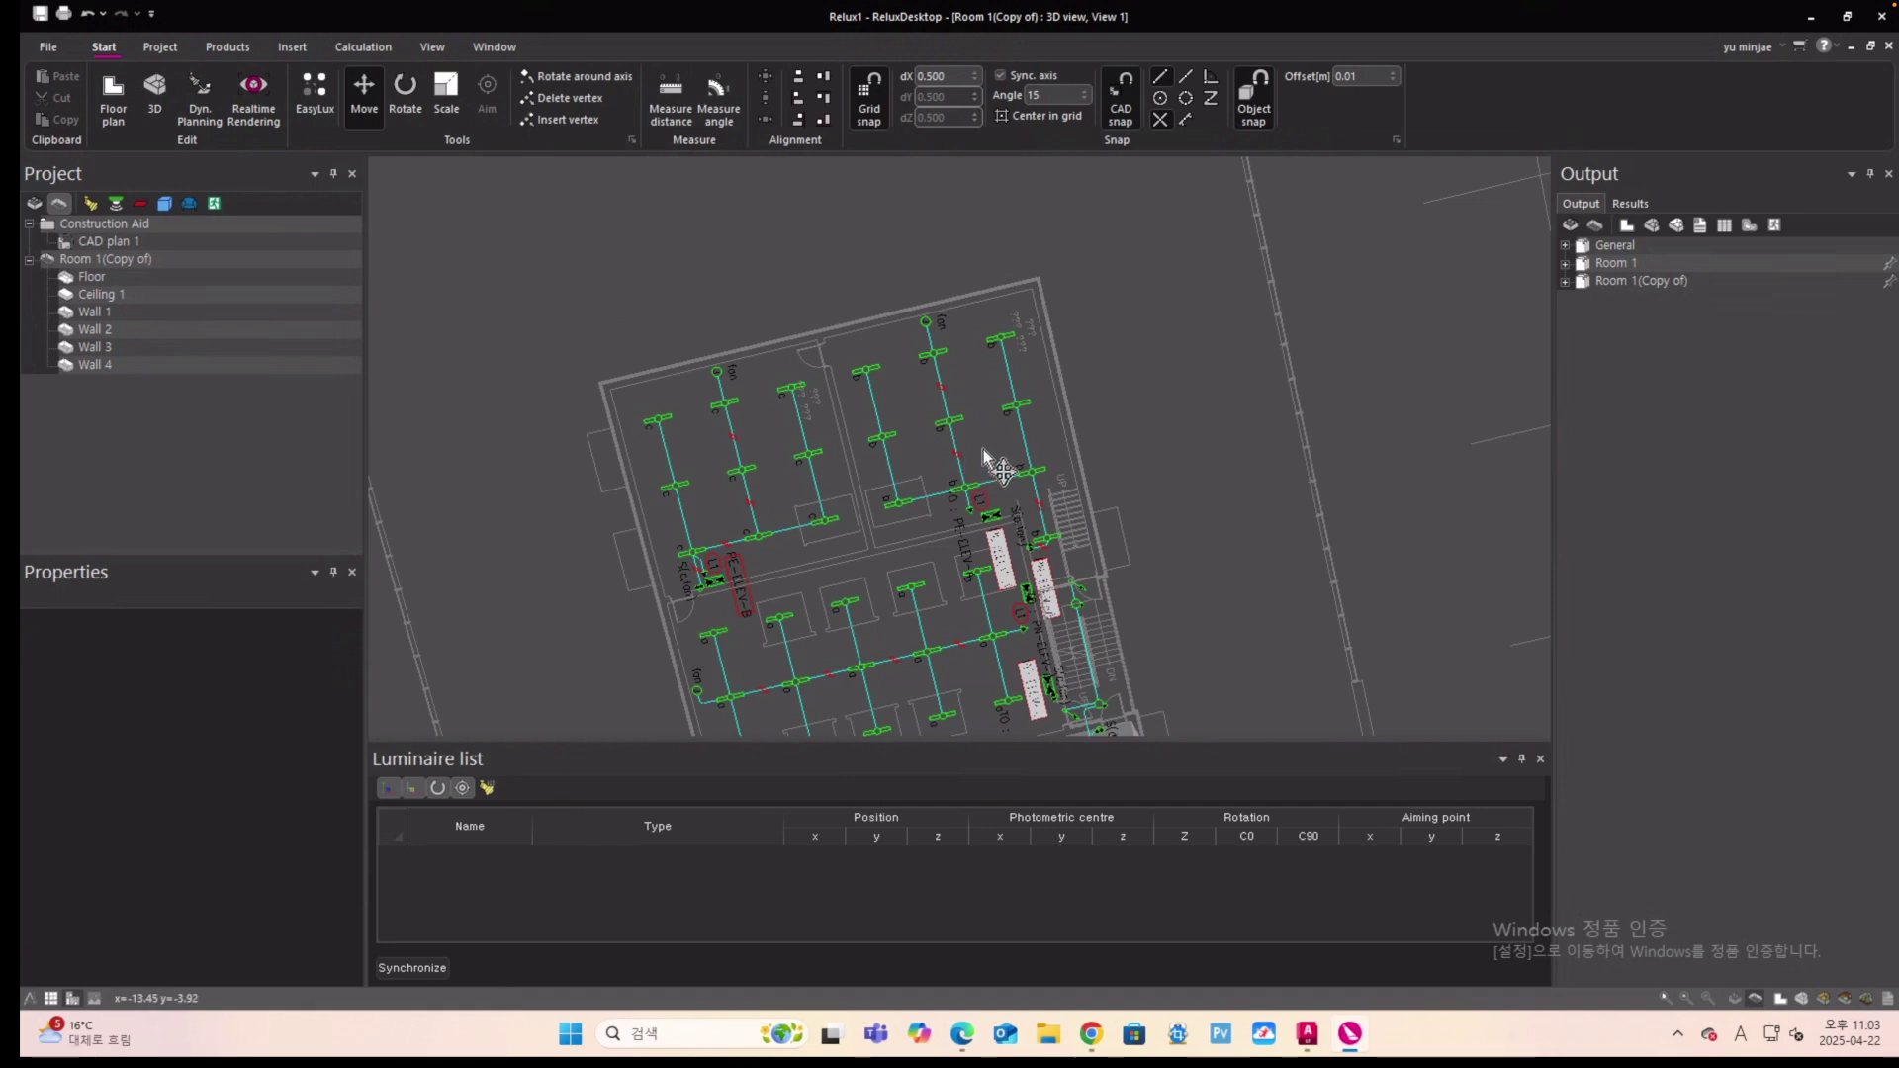
{"action": "scroll", "coordinate": [888, 416], "scroll_direction": "down", "scroll_amount": 6}
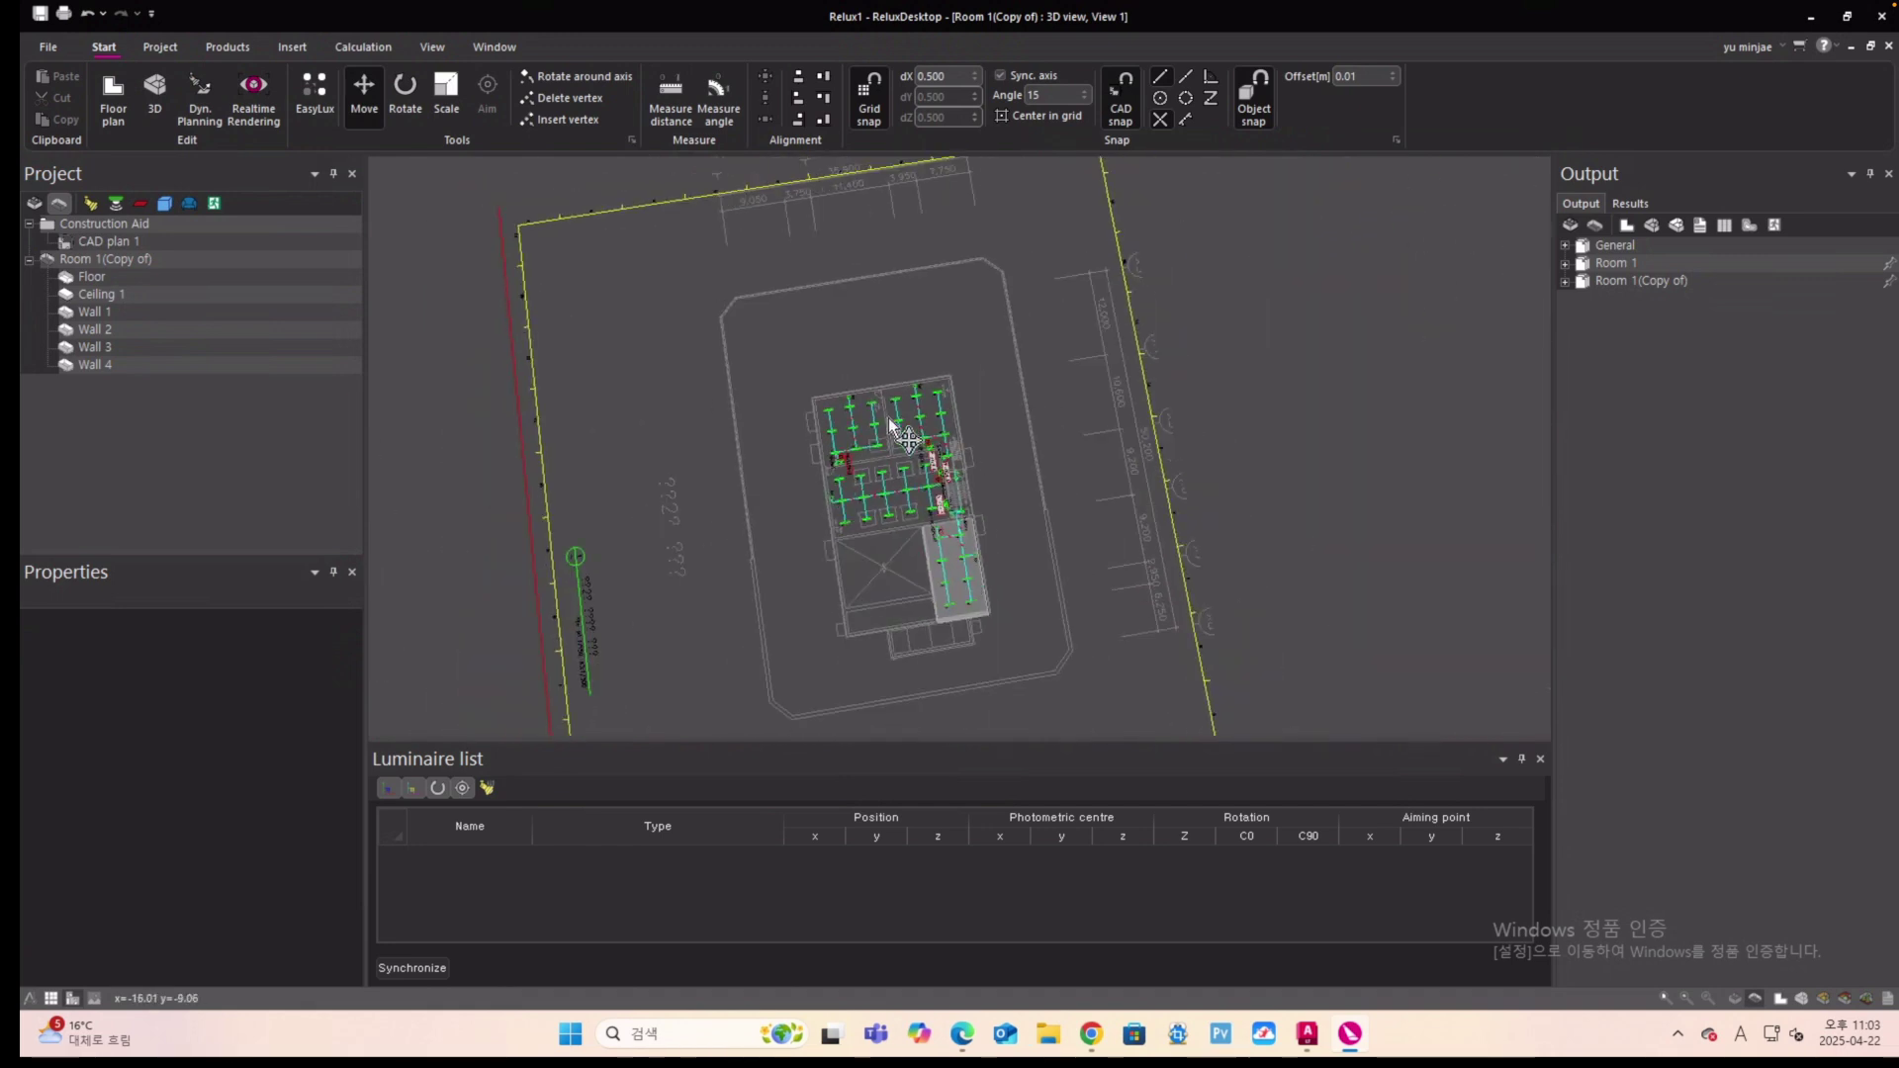
{"action": "scroll", "coordinate": [852, 568], "scroll_direction": "down", "scroll_amount": 2}
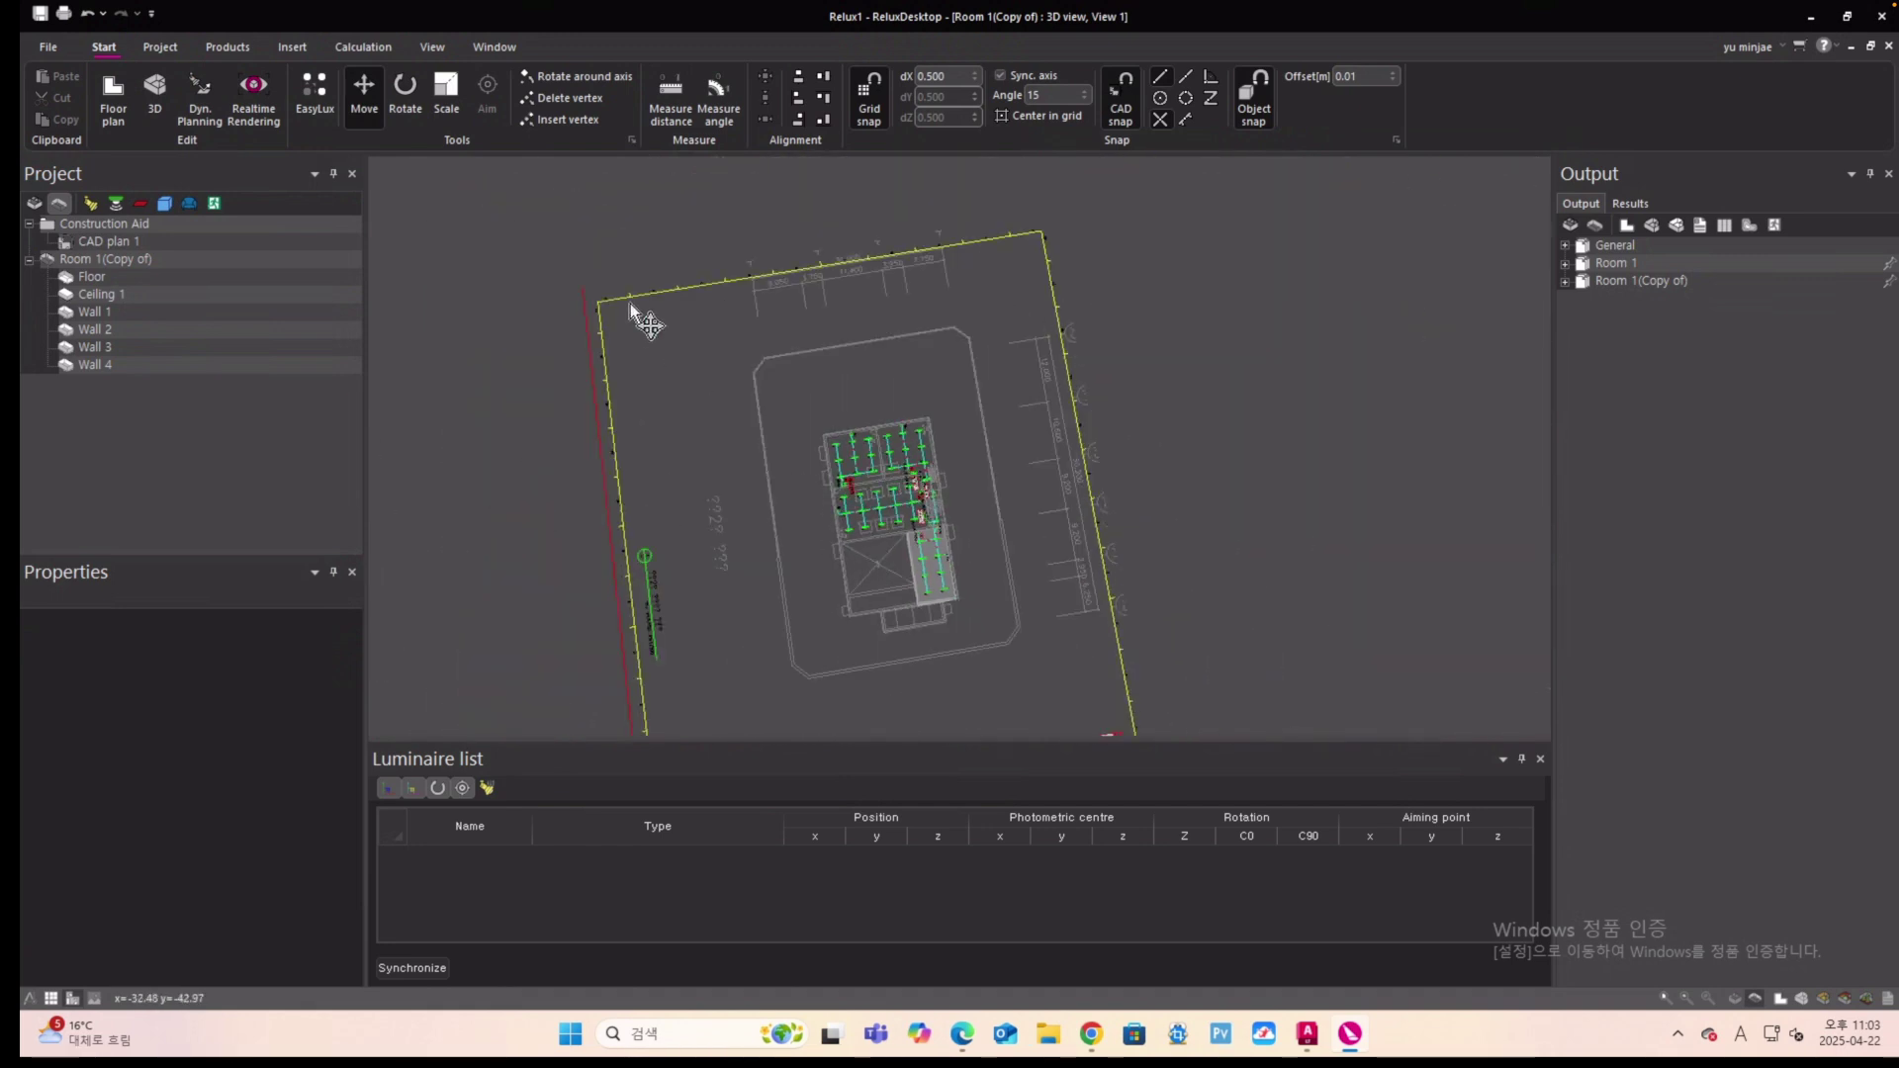
{"action": "left_click", "coordinate": [433, 47]}
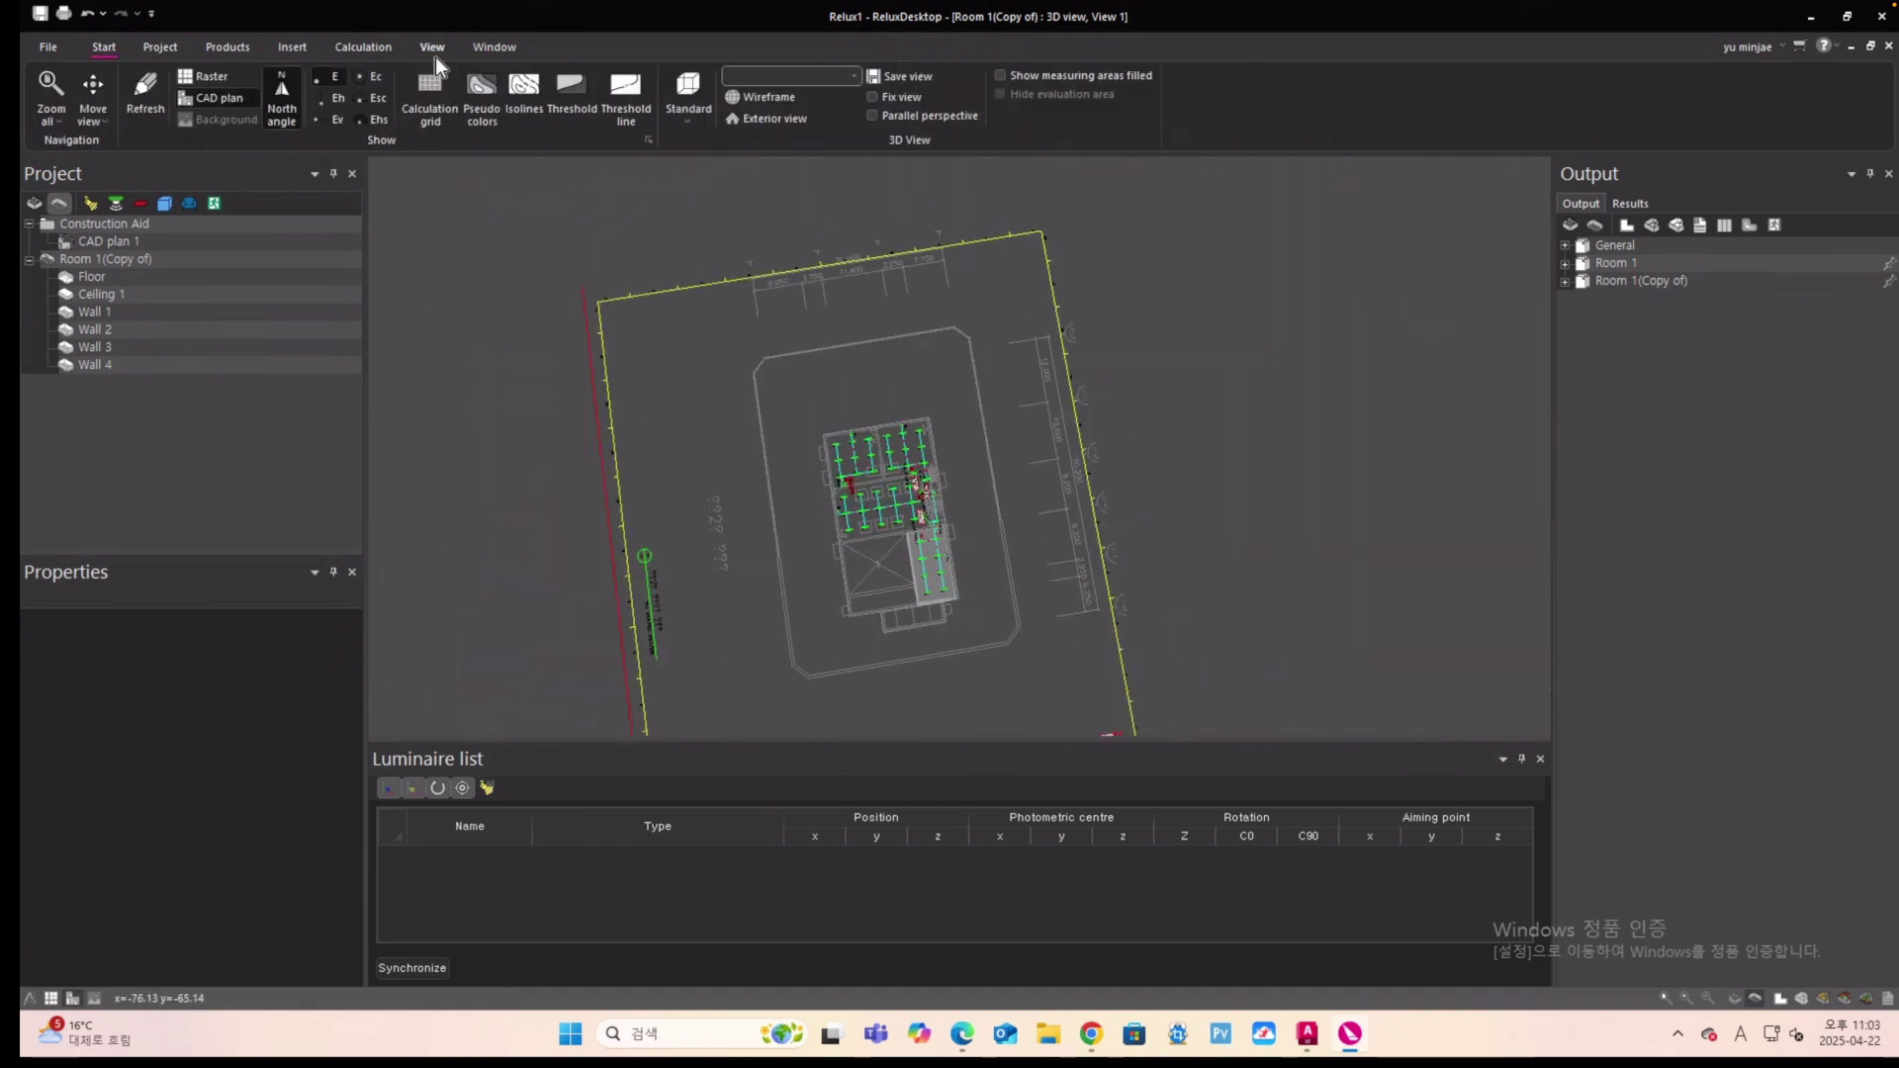
{"action": "left_click", "coordinate": [686, 119]}
{"action": "left_click", "coordinate": [709, 240]}
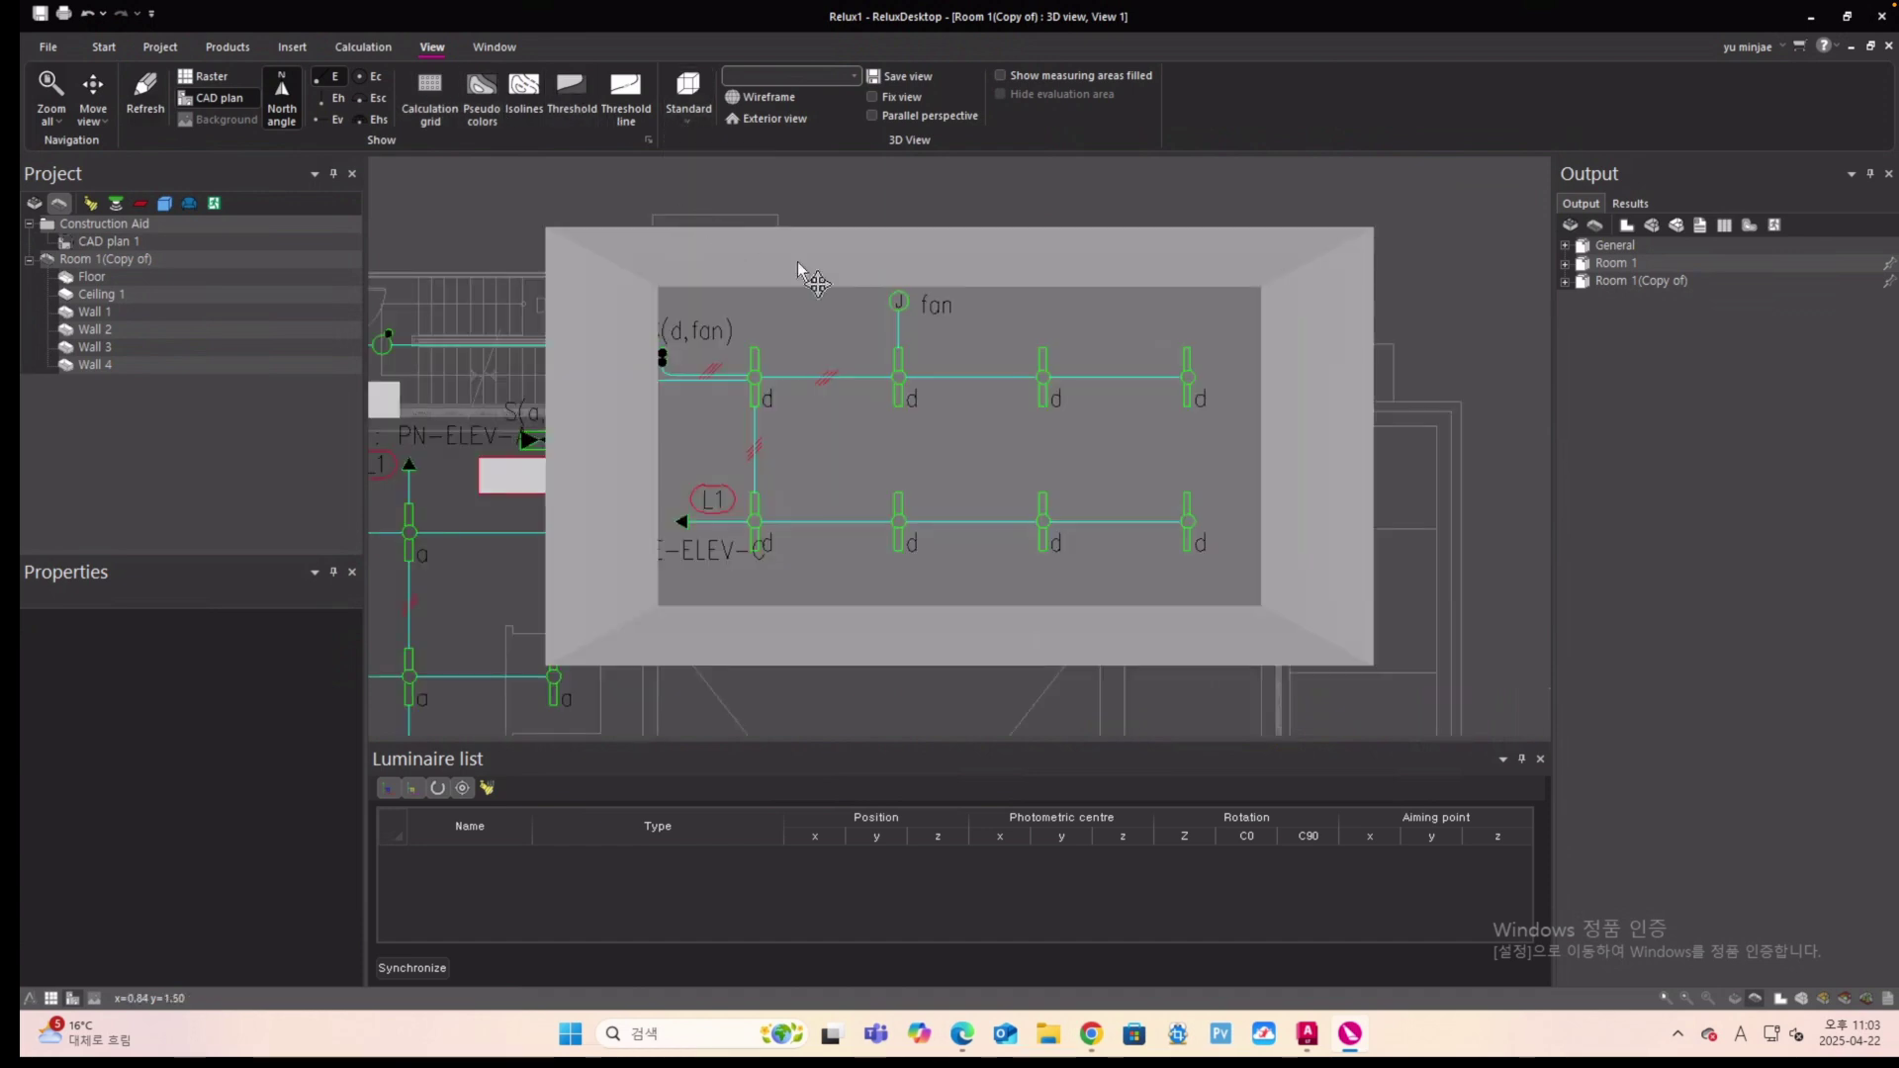
{"action": "scroll", "coordinate": [893, 307], "scroll_direction": "down", "scroll_amount": 1}
{"action": "scroll", "coordinate": [893, 307], "scroll_direction": "down", "scroll_amount": 5}
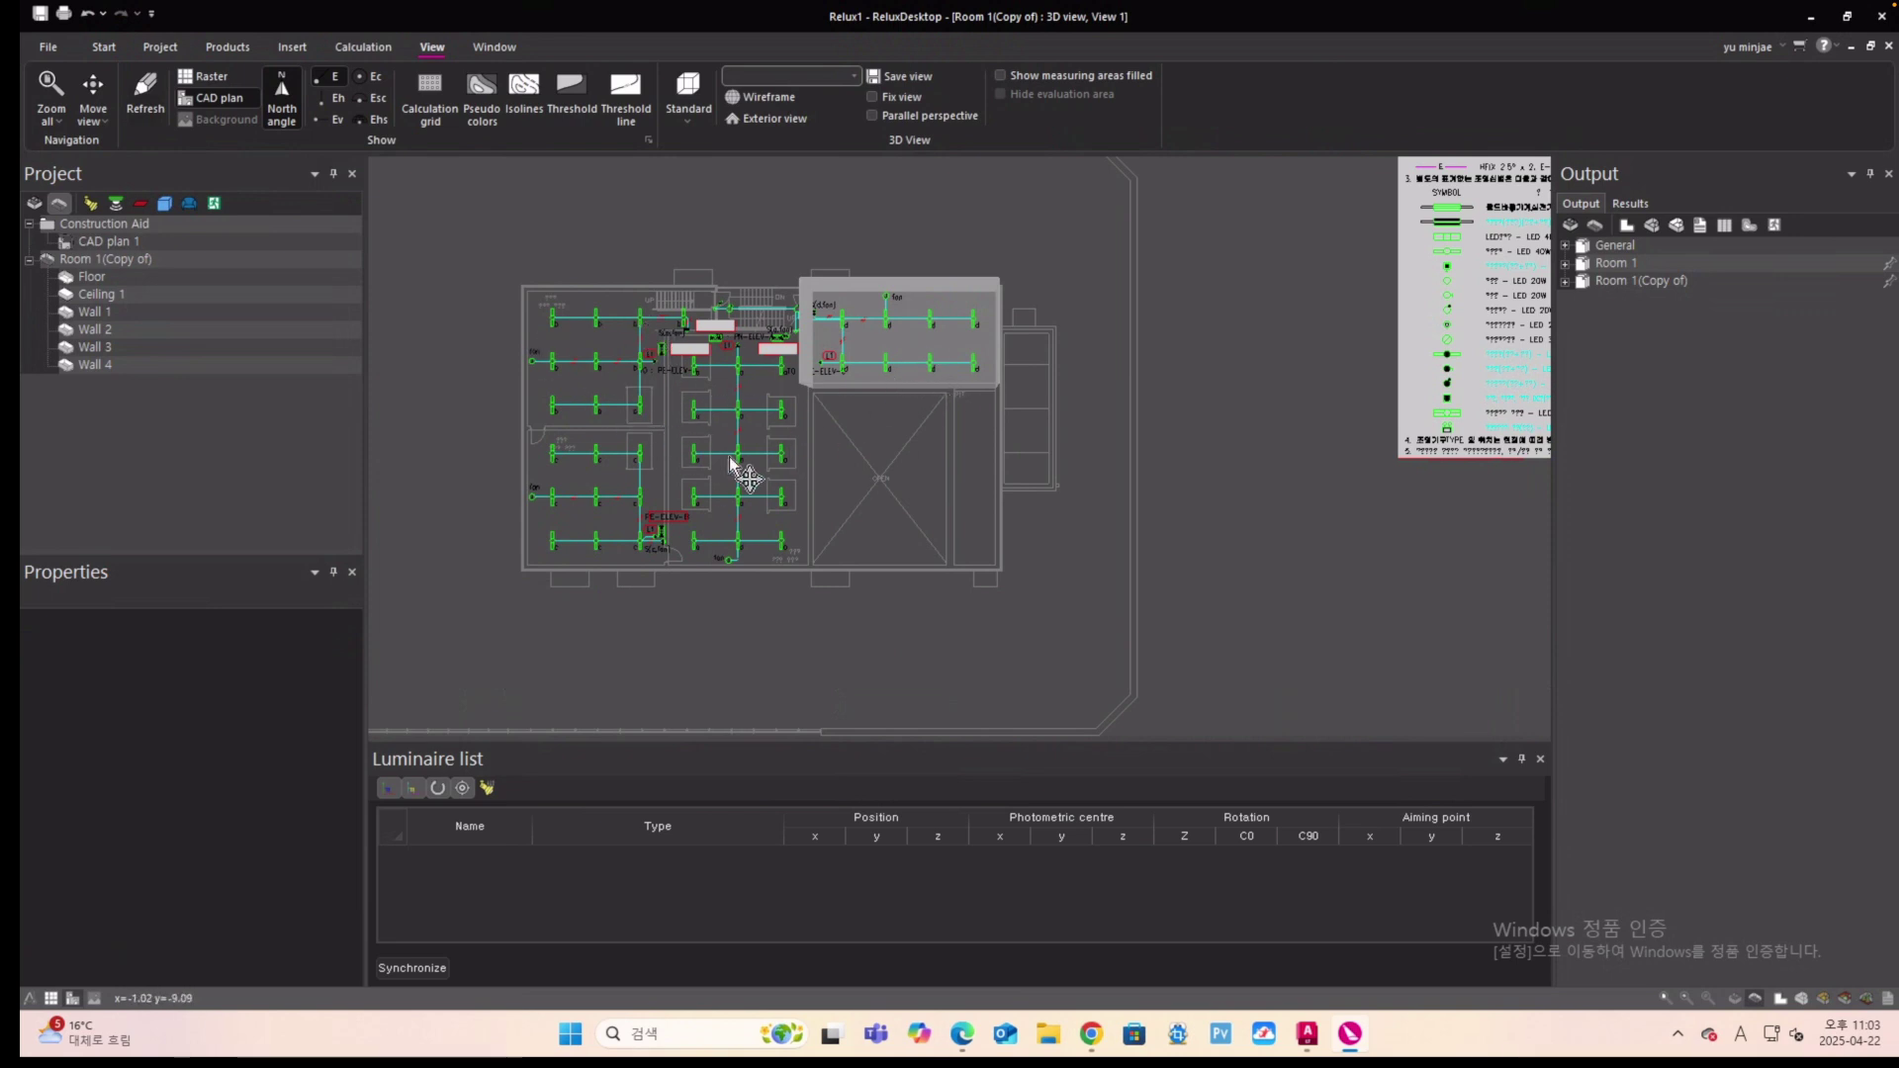
{"action": "scroll", "coordinate": [816, 454], "scroll_direction": "down", "scroll_amount": 4}
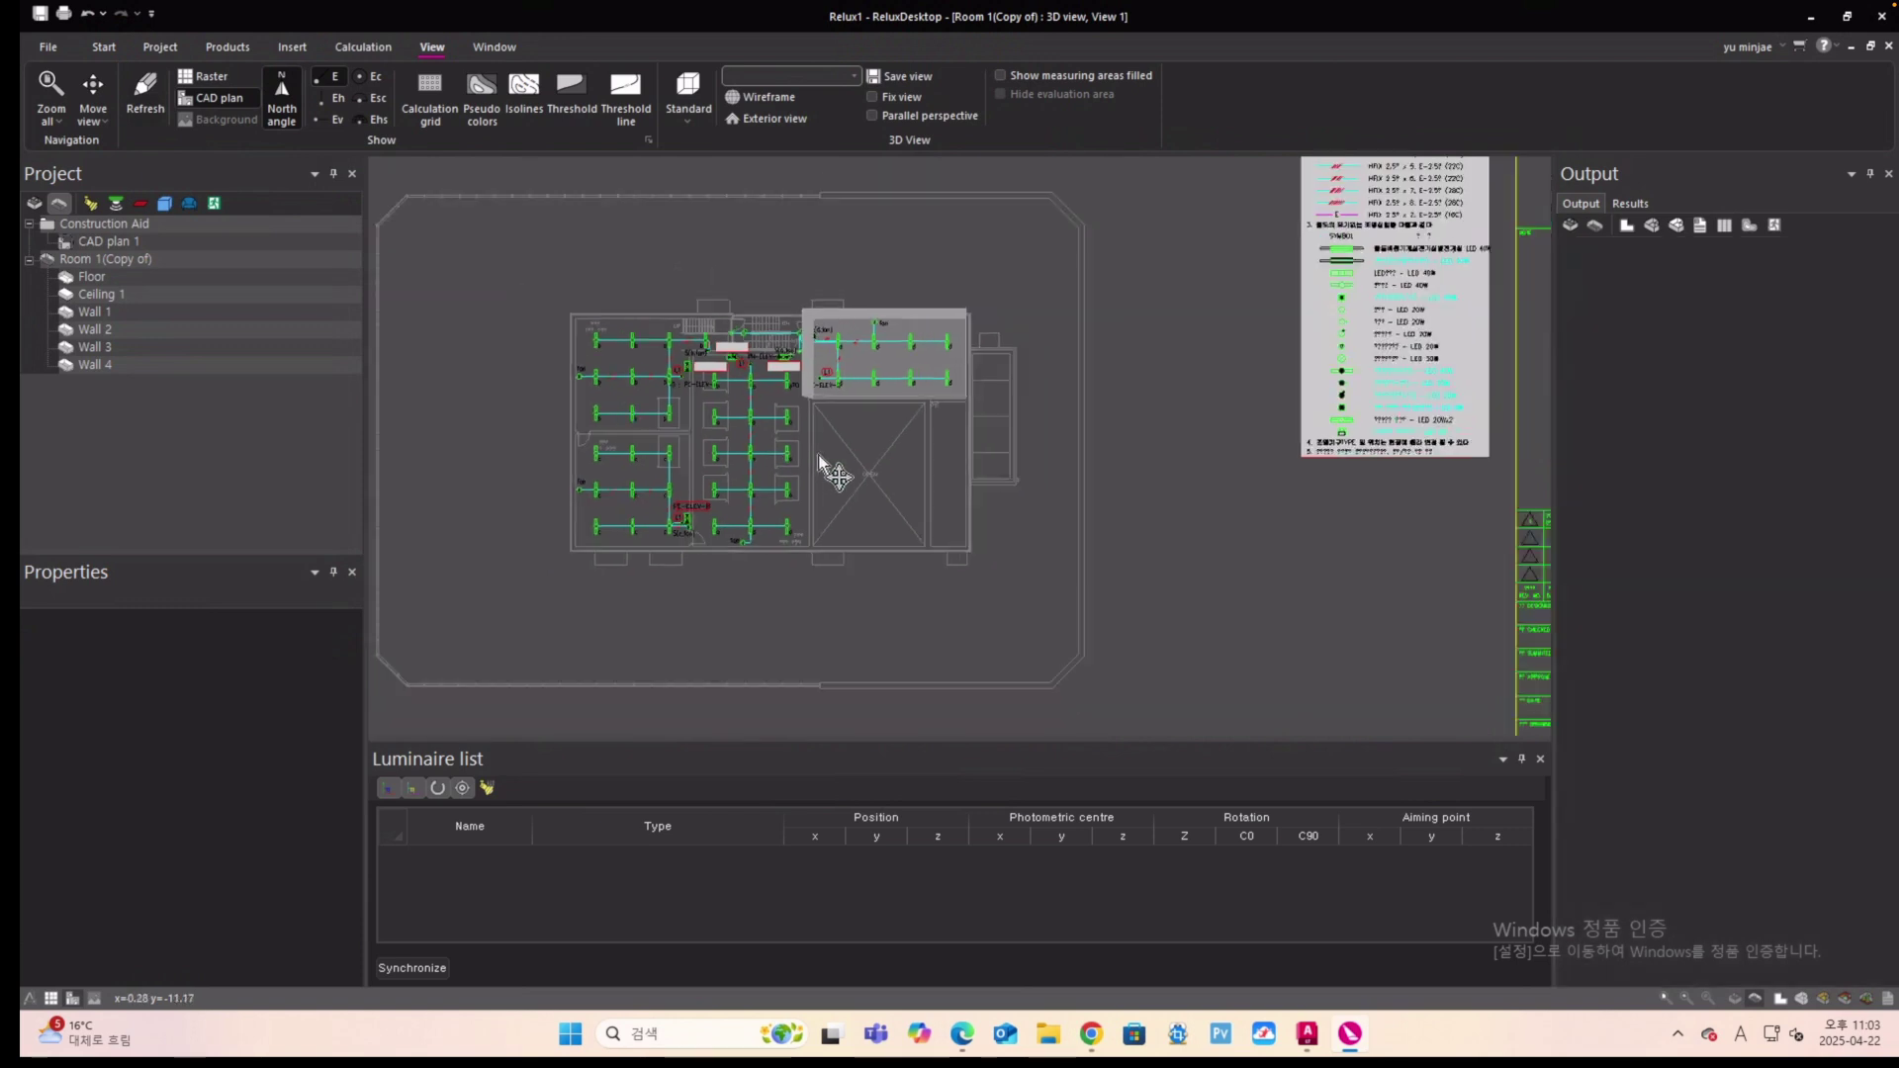
{"action": "scroll", "coordinate": [814, 343], "scroll_direction": "up", "scroll_amount": 6}
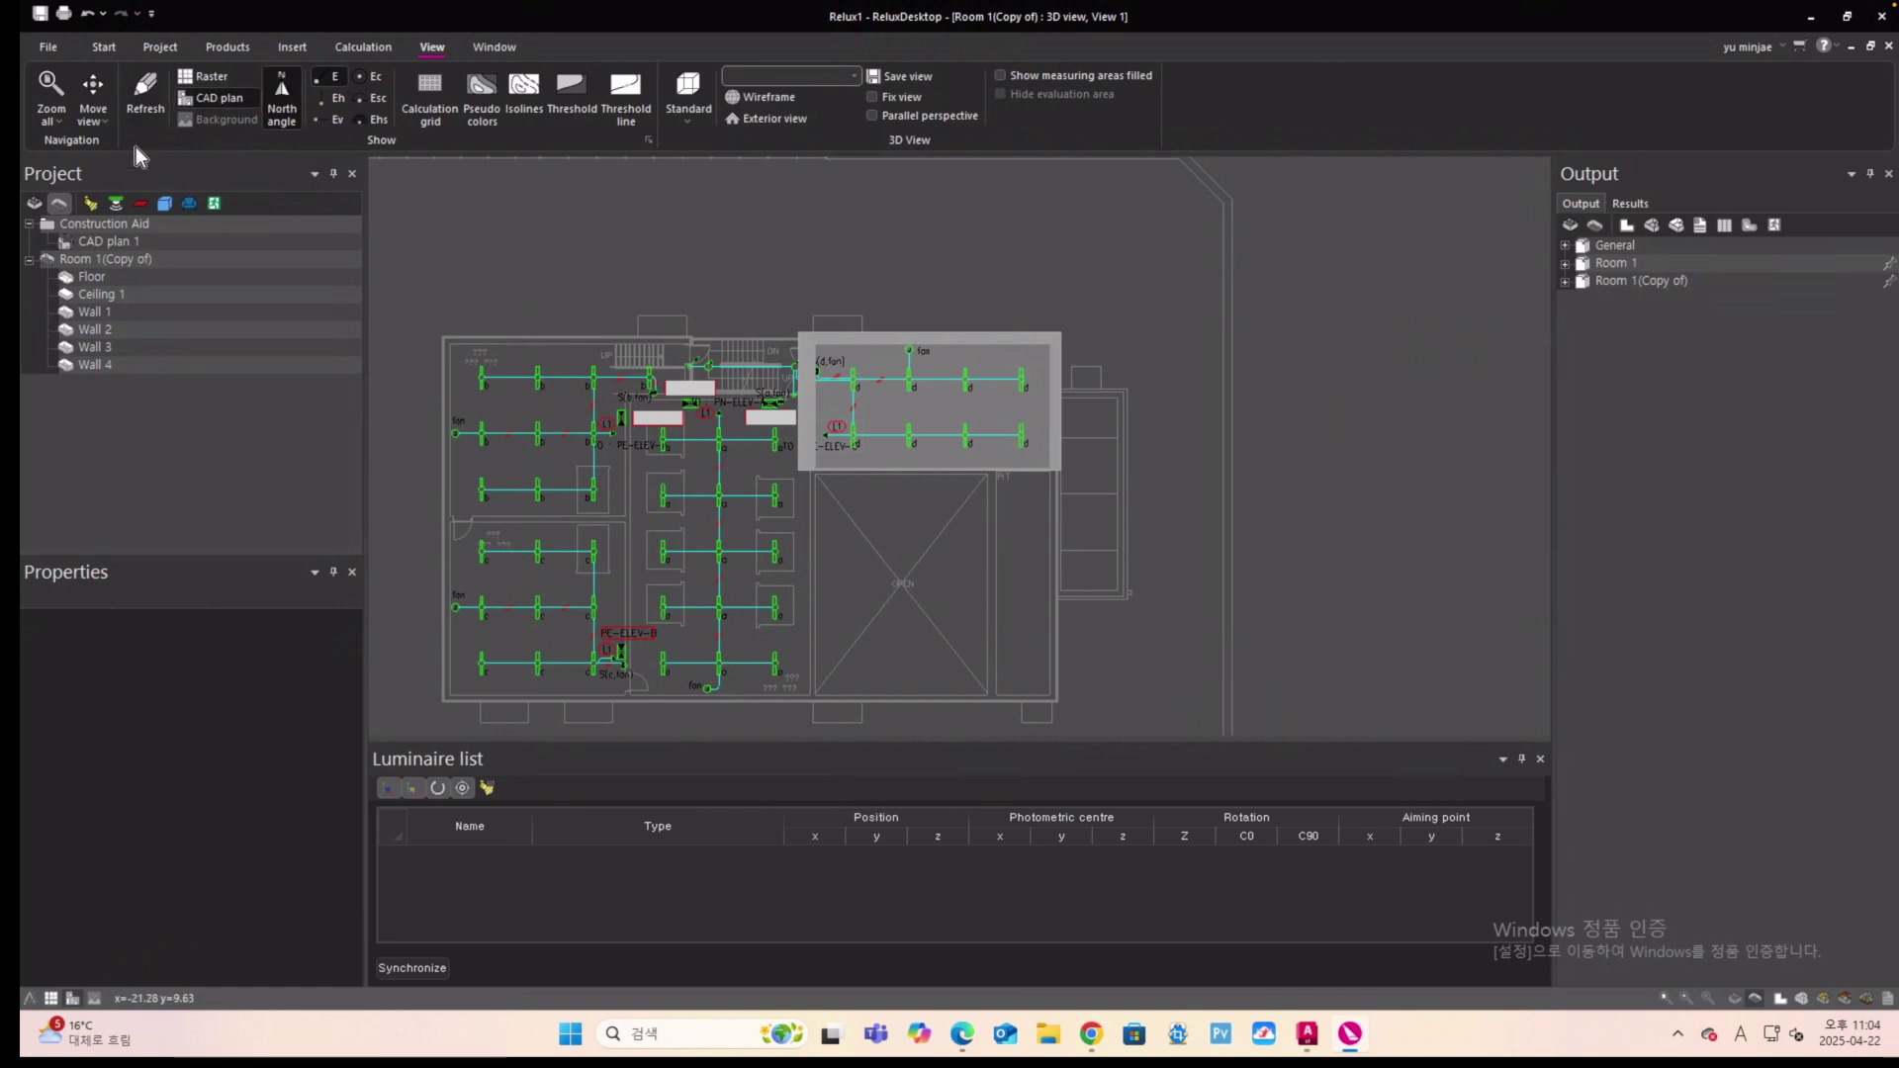
Switch the project to the list of rooms, activate Room 1 and show its floor plan.
{"action": "left_click", "coordinate": [49, 206]}
{"action": "left_click", "coordinate": [78, 225]}
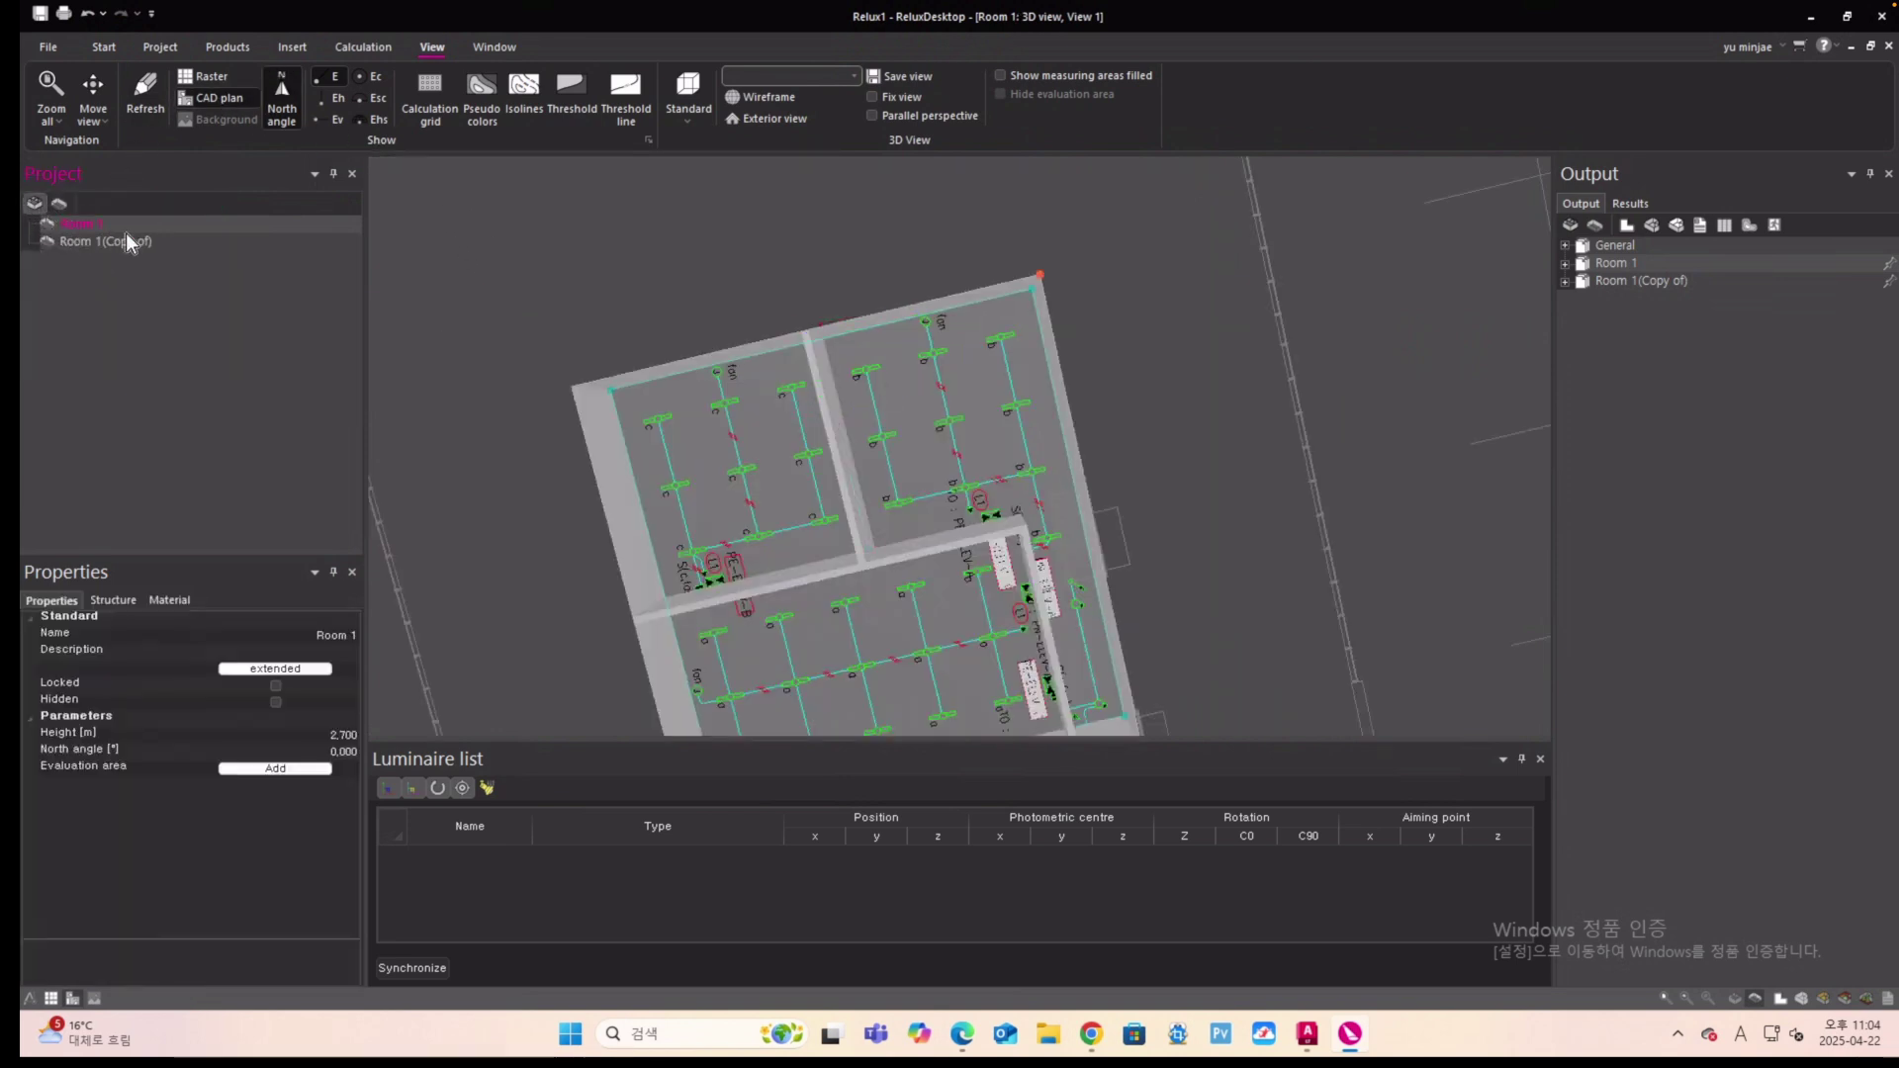
{"action": "left_click", "coordinate": [109, 49]}
{"action": "left_click", "coordinate": [114, 99]}
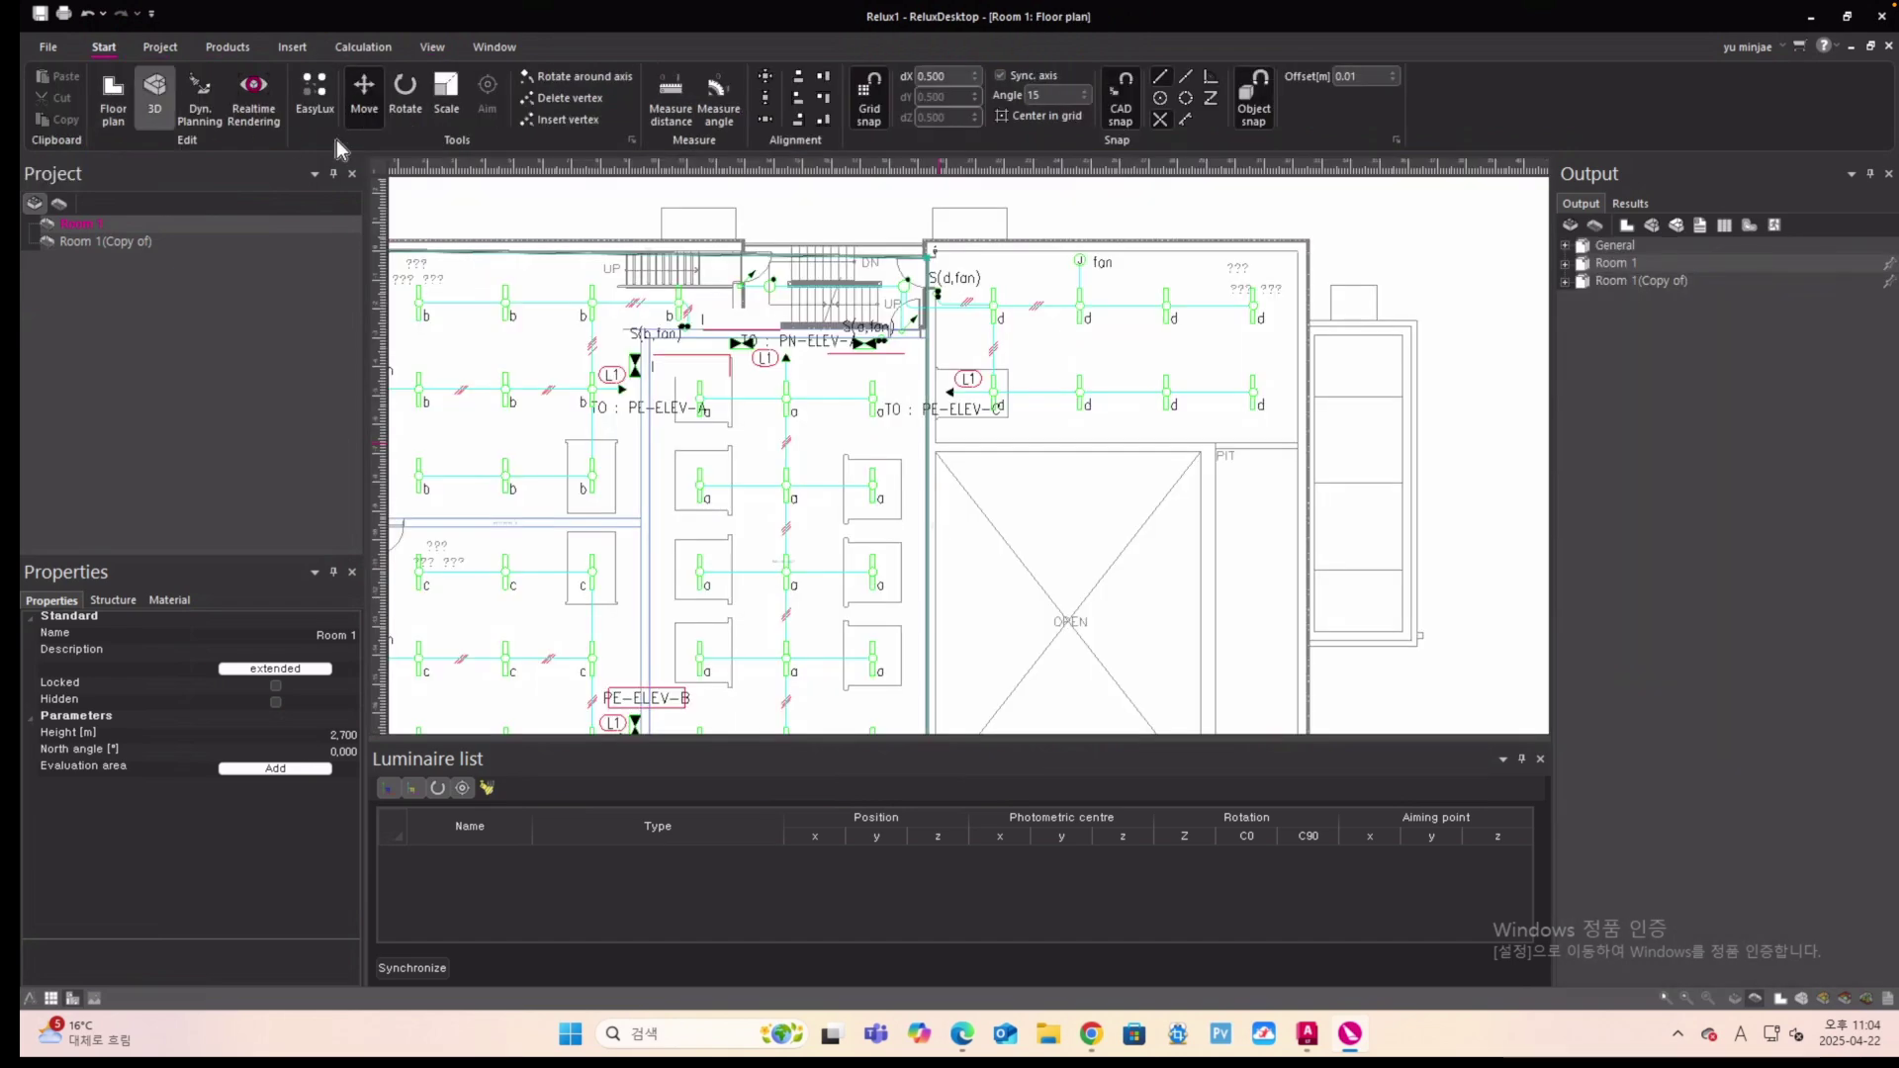
{"action": "scroll", "coordinate": [1145, 324], "scroll_direction": "down", "scroll_amount": 4}
{"action": "scroll", "coordinate": [926, 336], "scroll_direction": "up", "scroll_amount": 2}
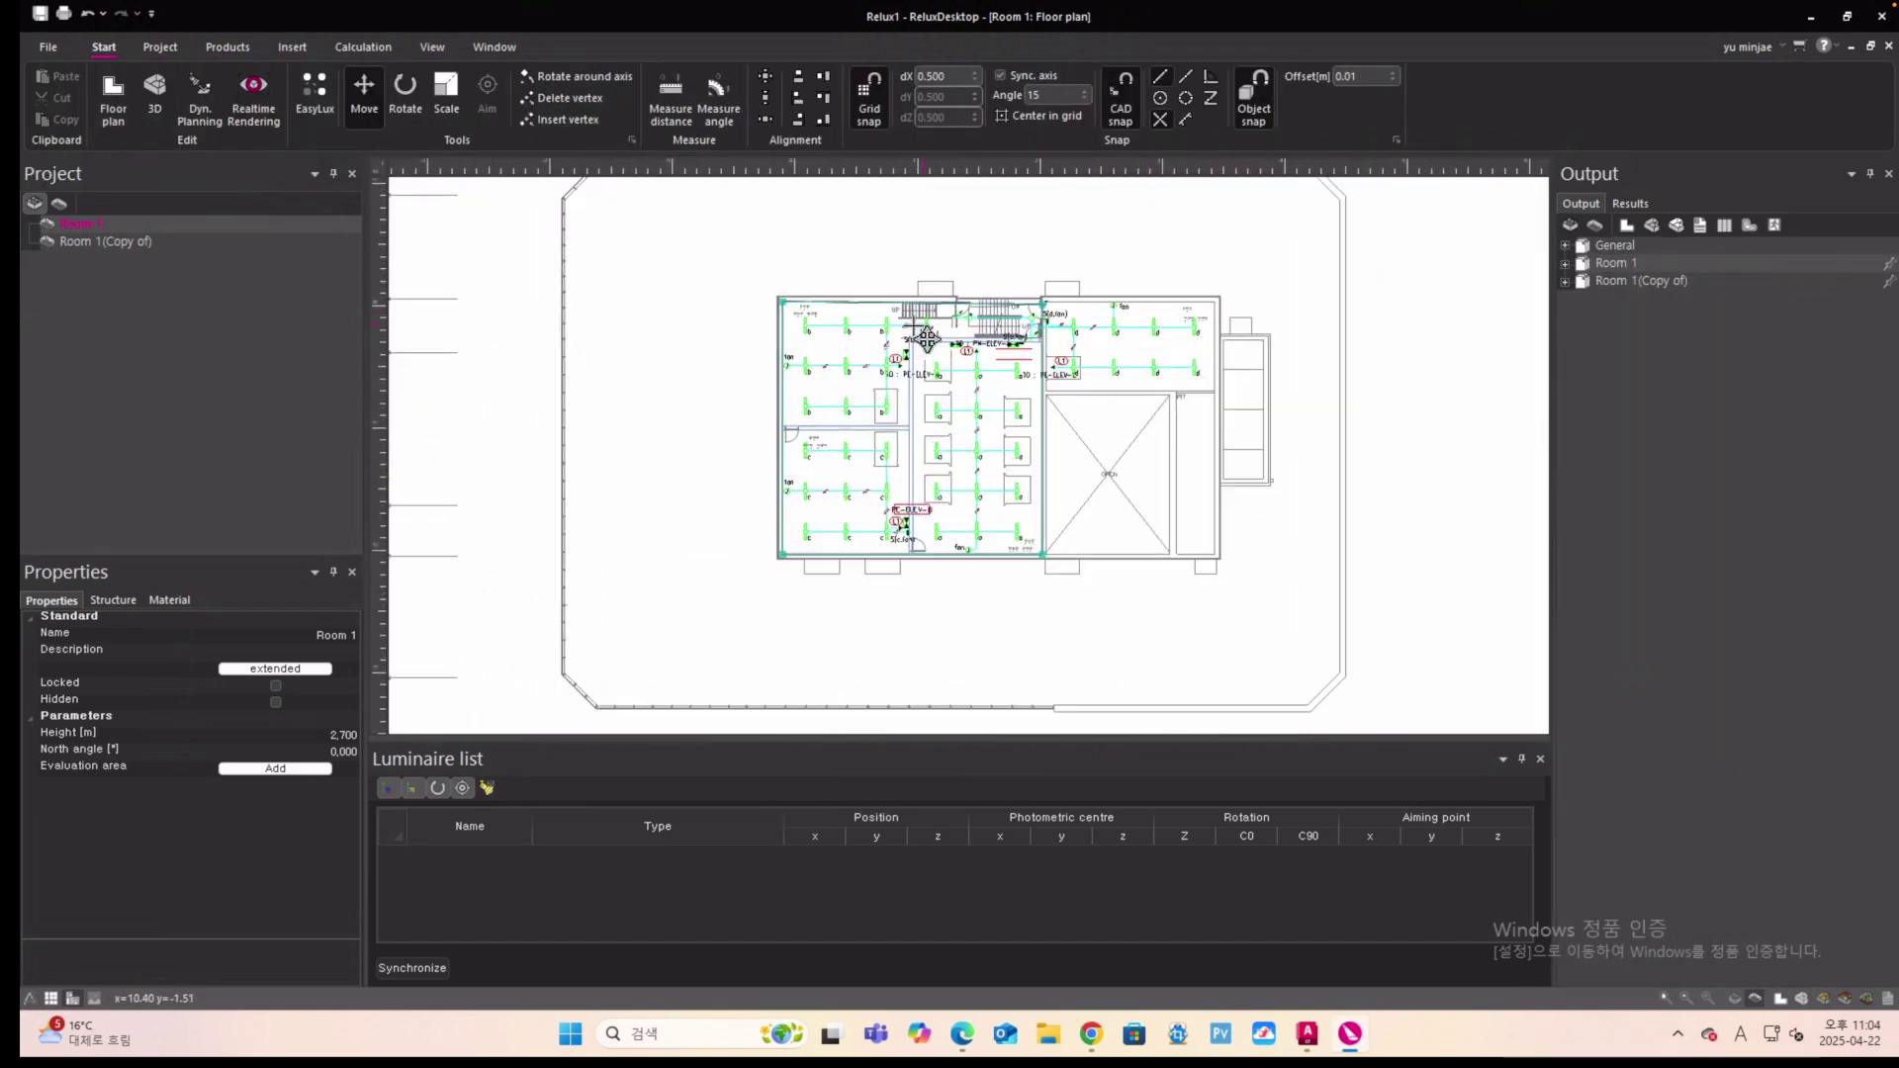
{"action": "scroll", "coordinate": [926, 336], "scroll_direction": "up", "scroll_amount": 1}
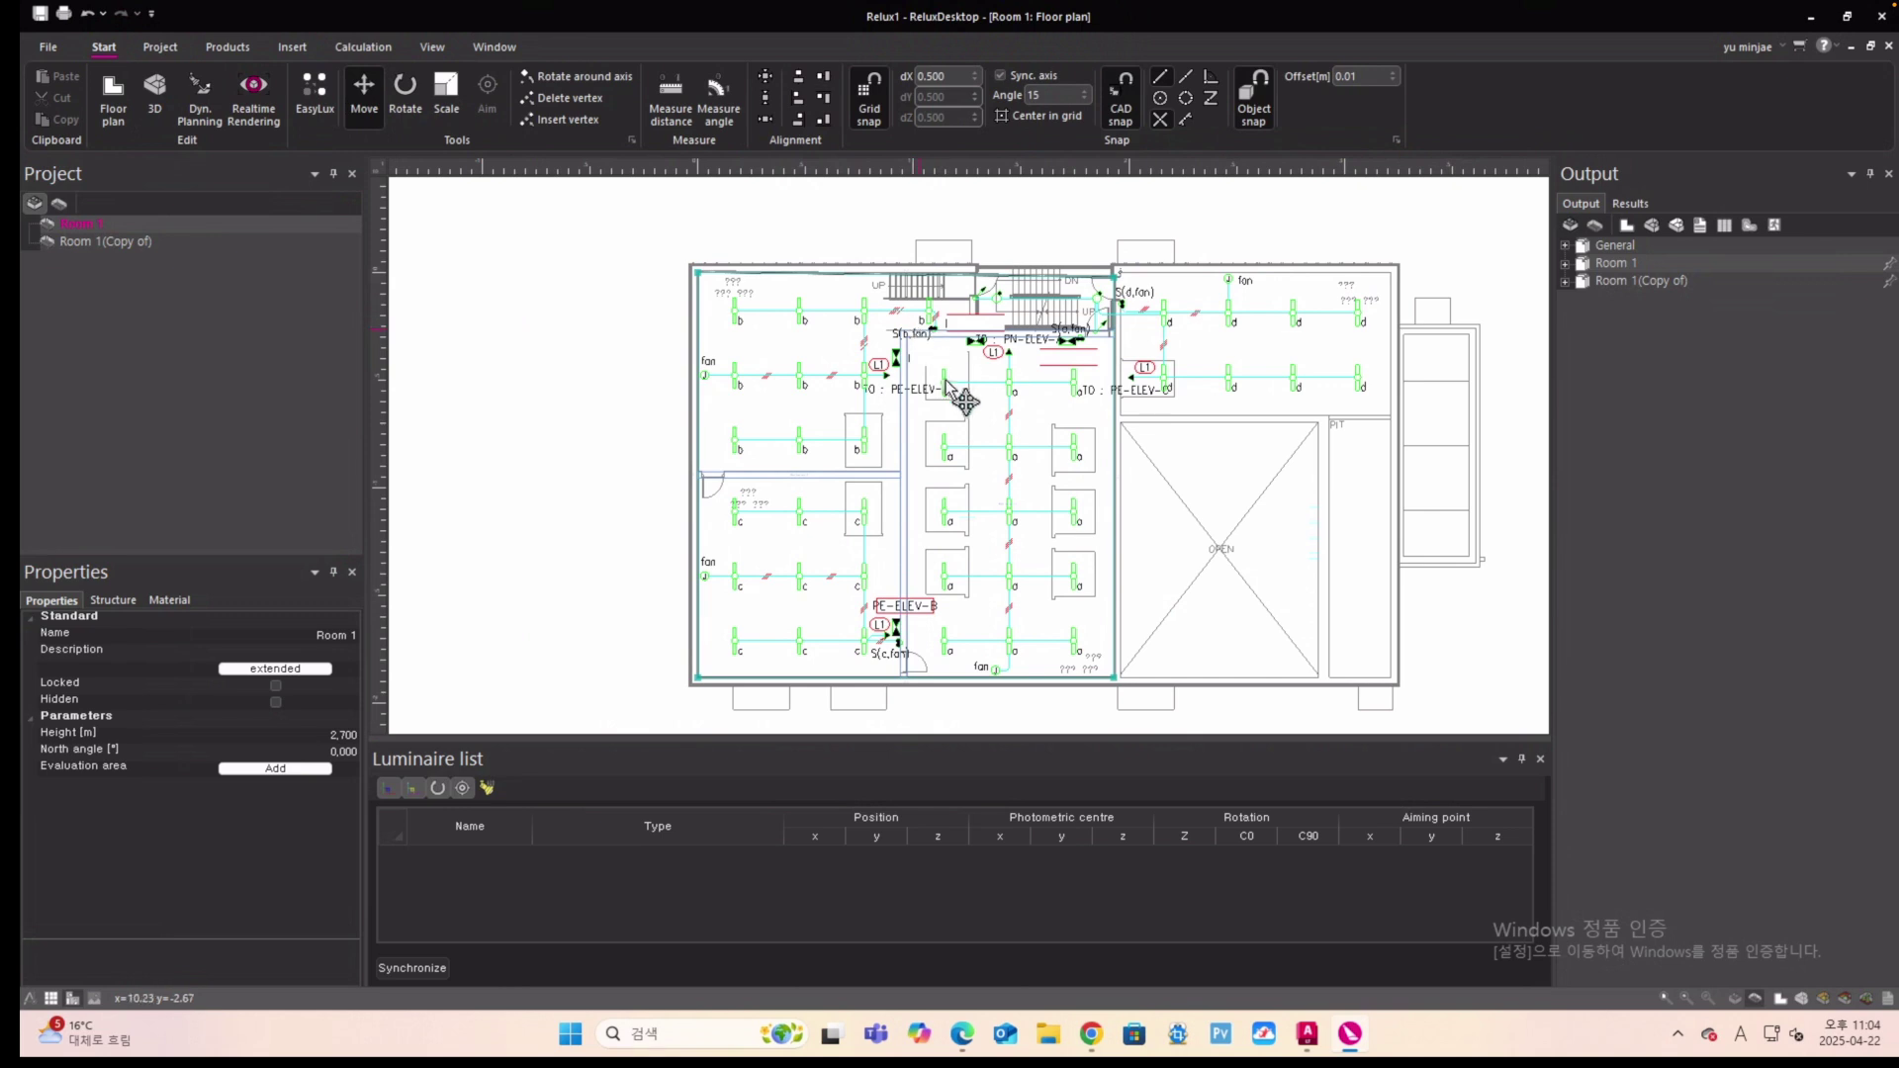
Draw a measuring surface in Room 1 through the four wall corners enclosing the luminaires marked a.
{"action": "left_click", "coordinate": [295, 50]}
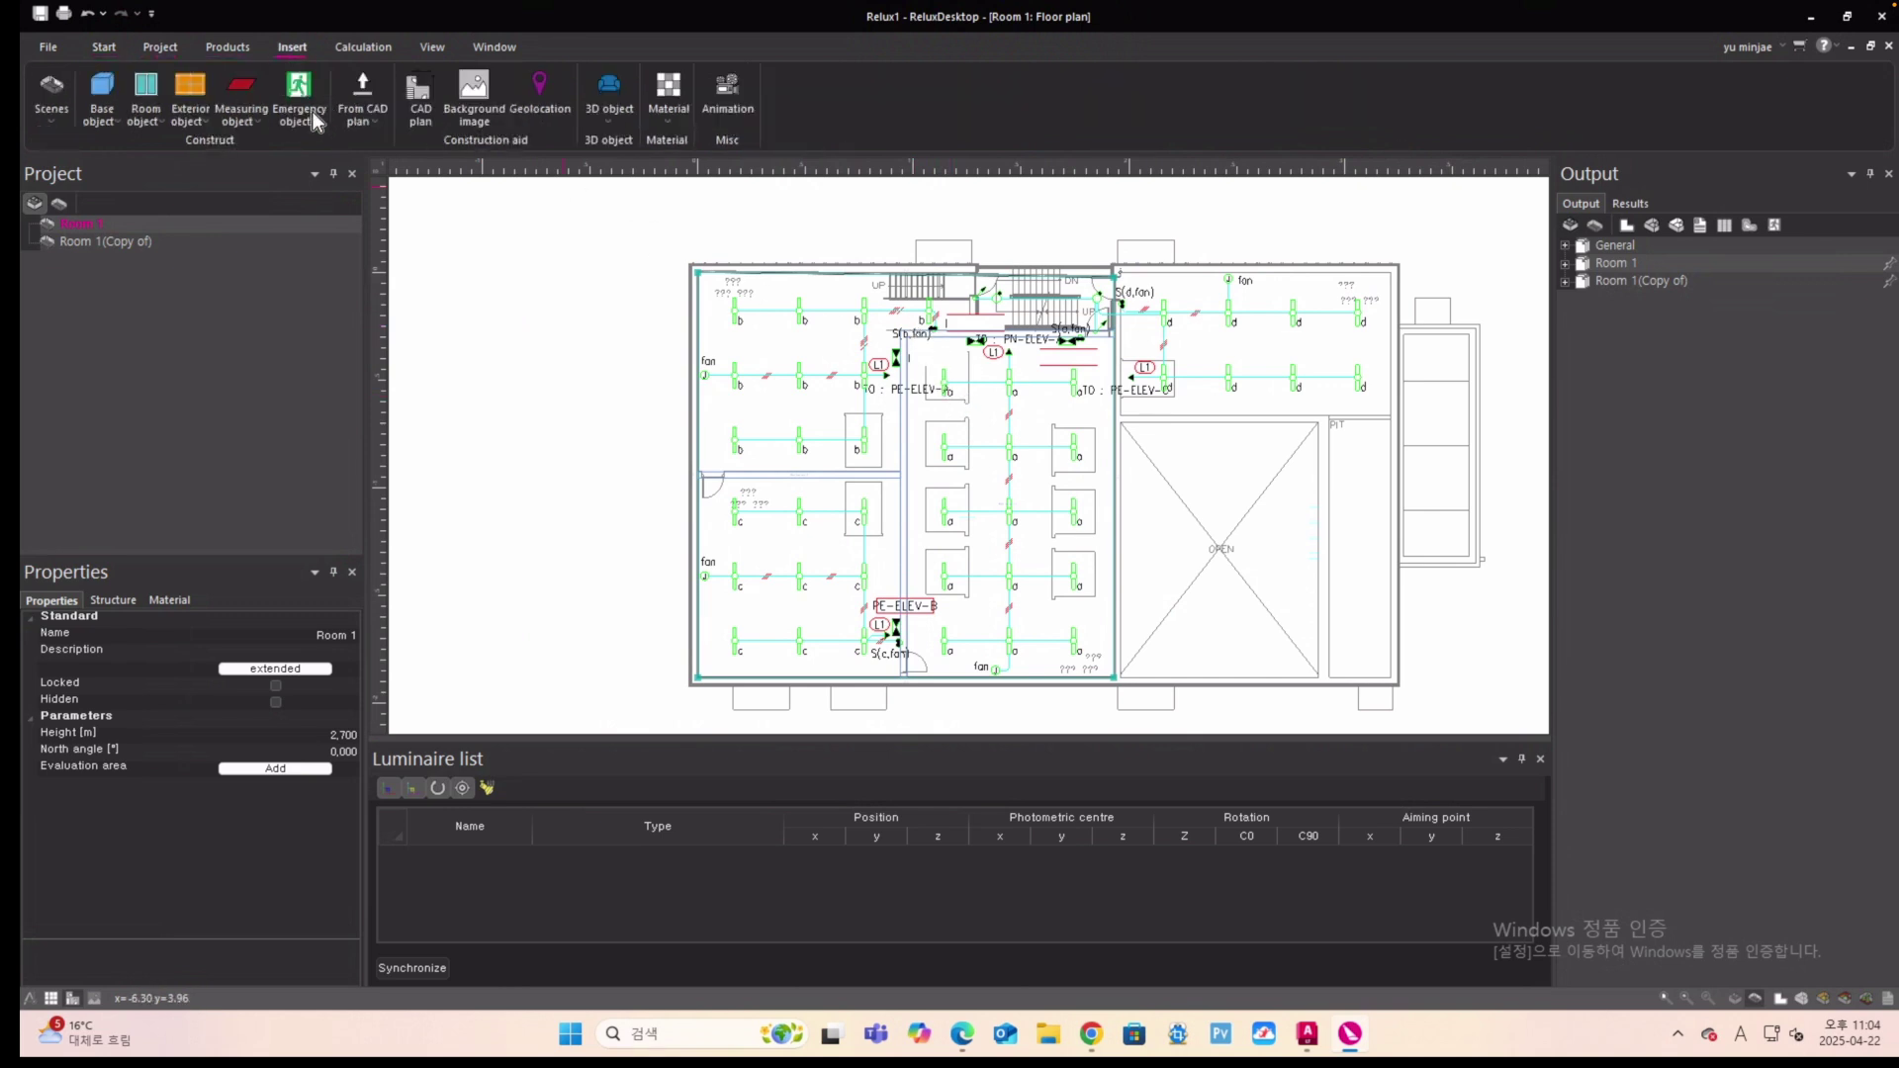
{"action": "left_click", "coordinate": [251, 122]}
{"action": "scroll", "coordinate": [935, 359], "scroll_direction": "up", "scroll_amount": 2}
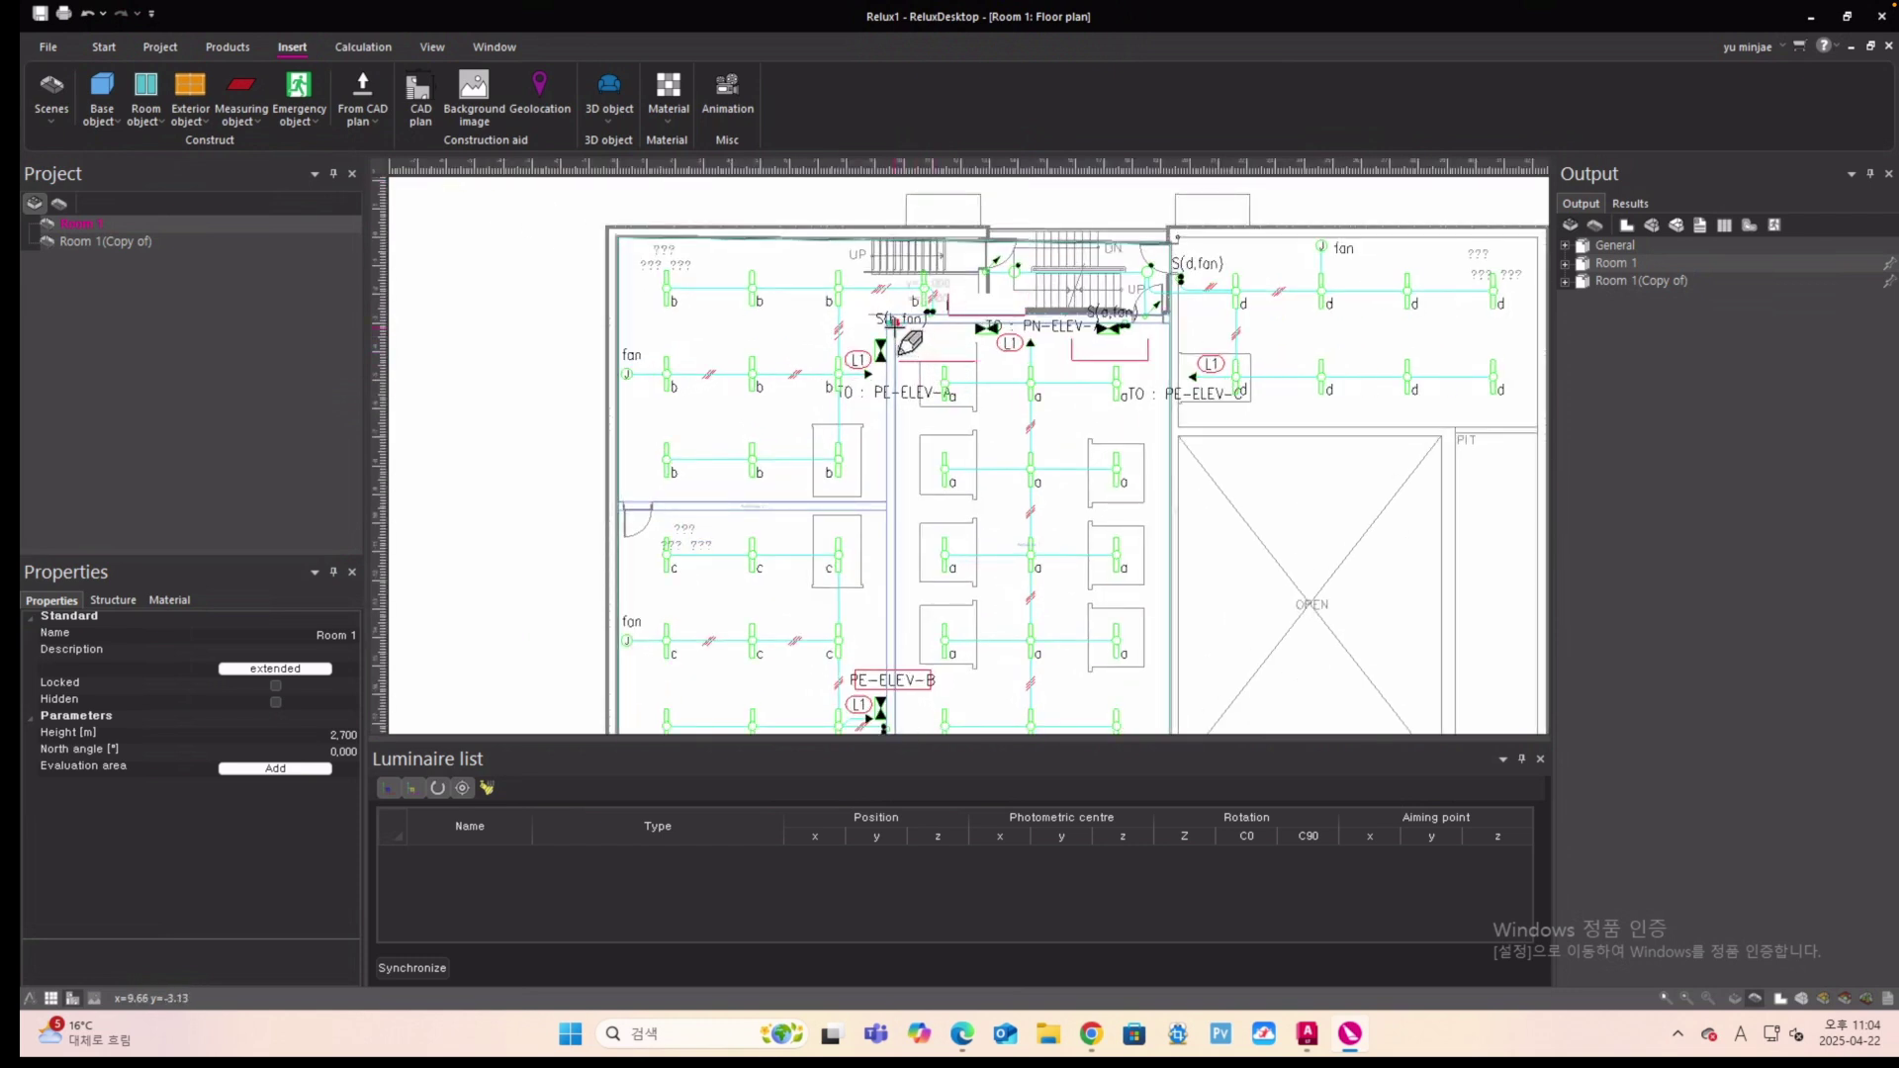
{"action": "left_click", "coordinate": [899, 324]}
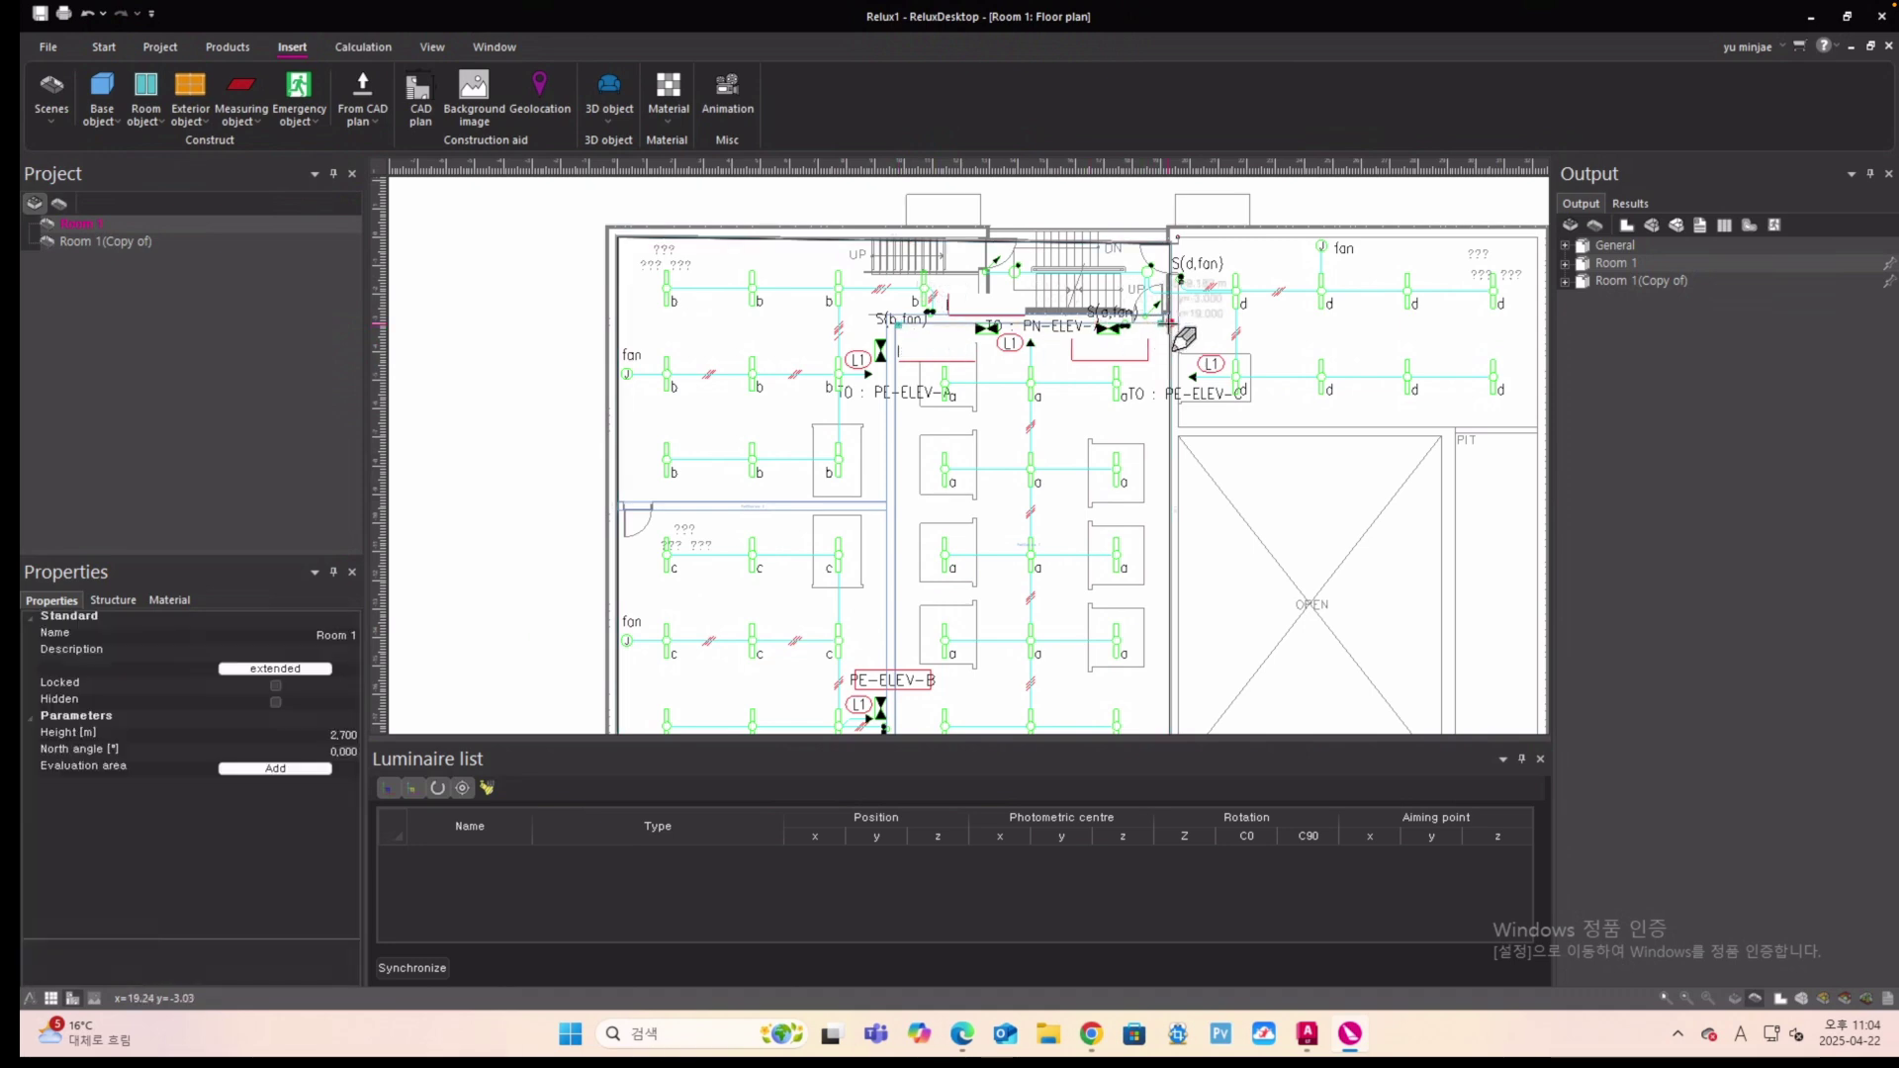
{"action": "scroll", "coordinate": [1181, 336], "scroll_direction": "down", "scroll_amount": 4}
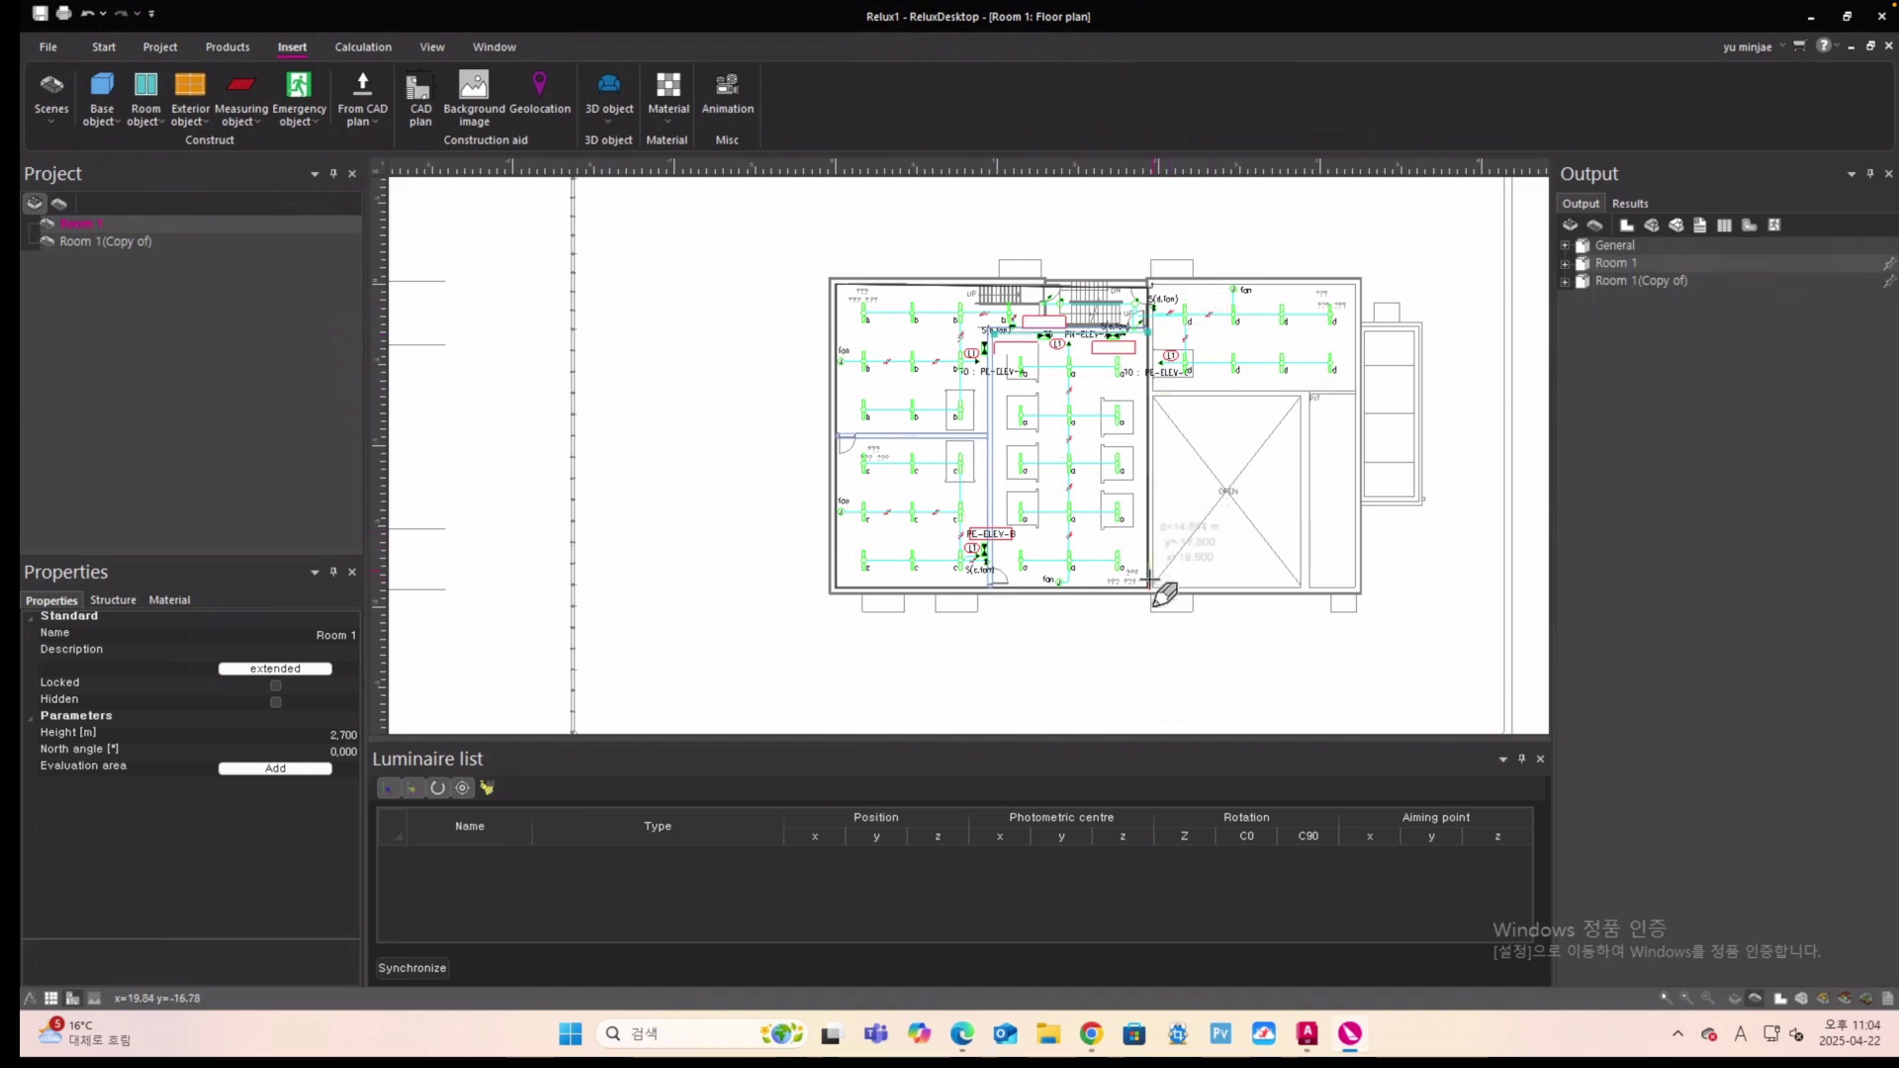
{"action": "scroll", "coordinate": [1148, 589], "scroll_direction": "up", "scroll_amount": 4}
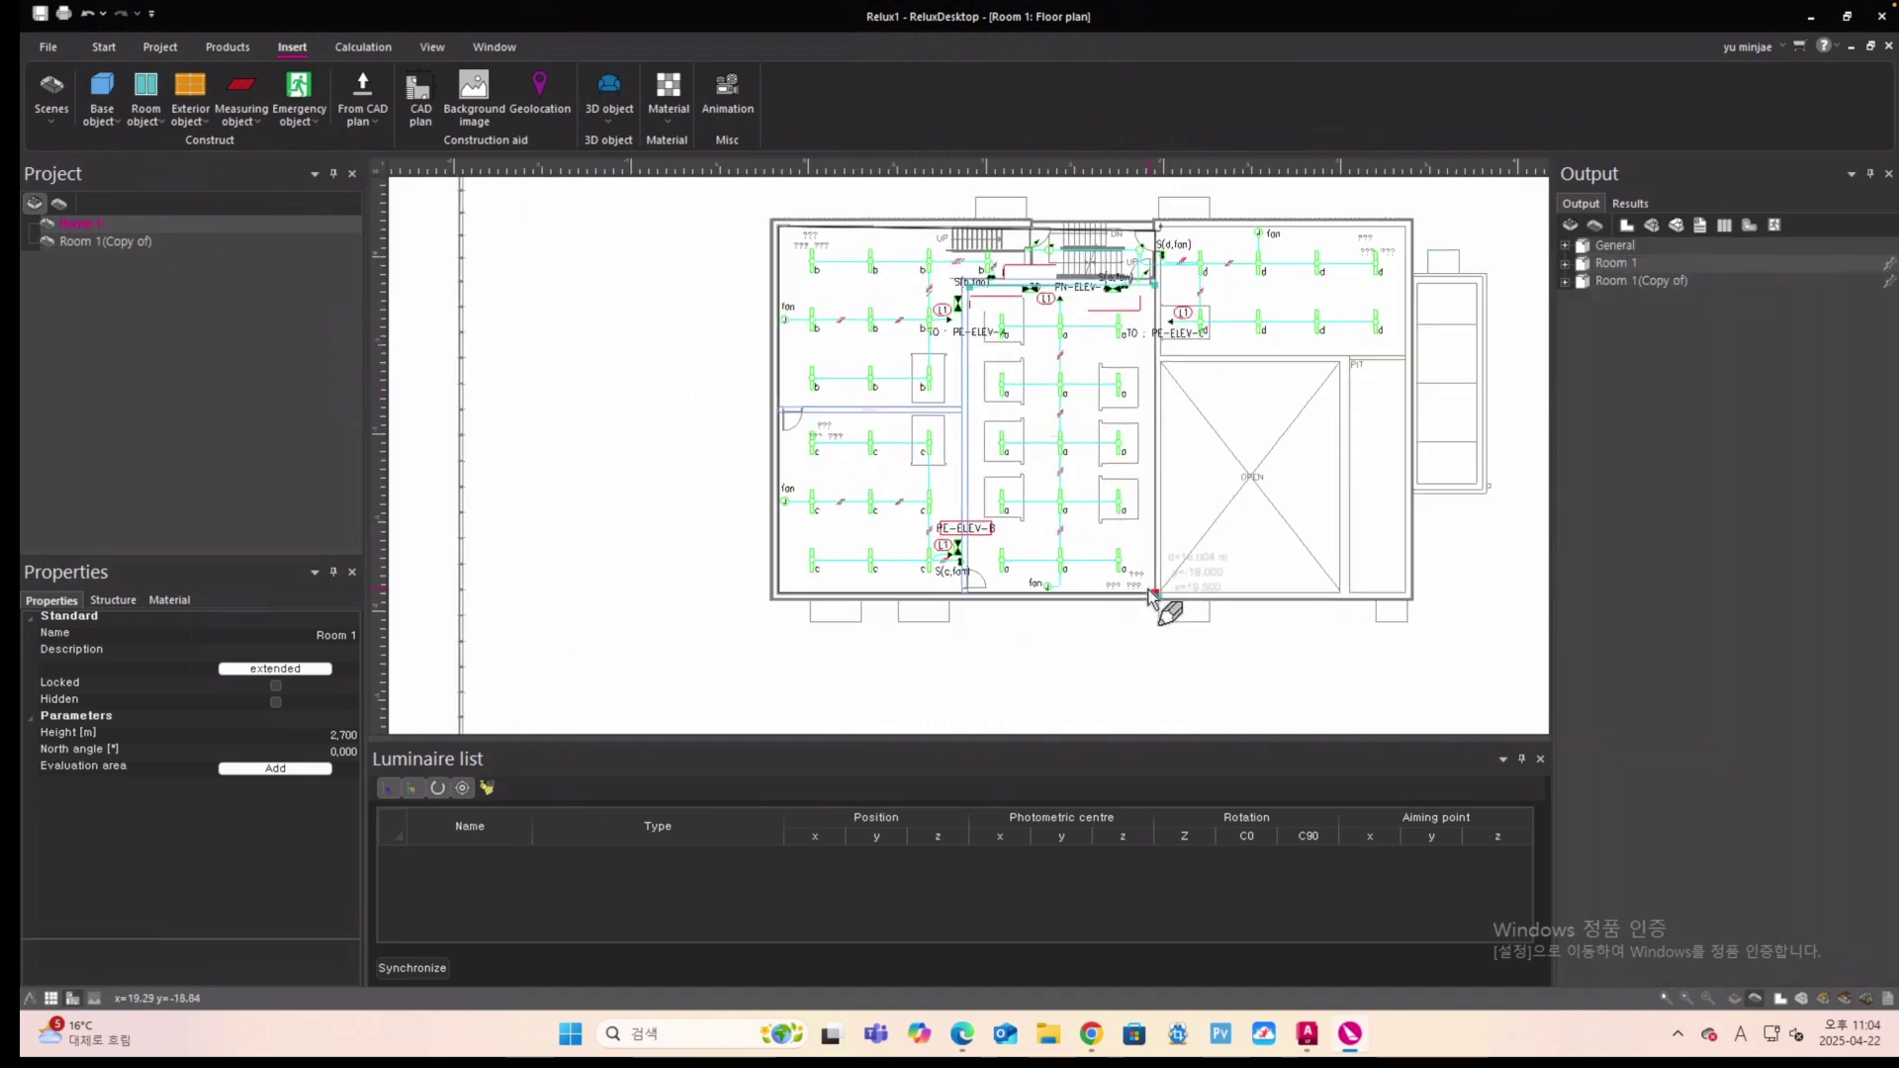
{"action": "left_click", "coordinate": [1212, 638]}
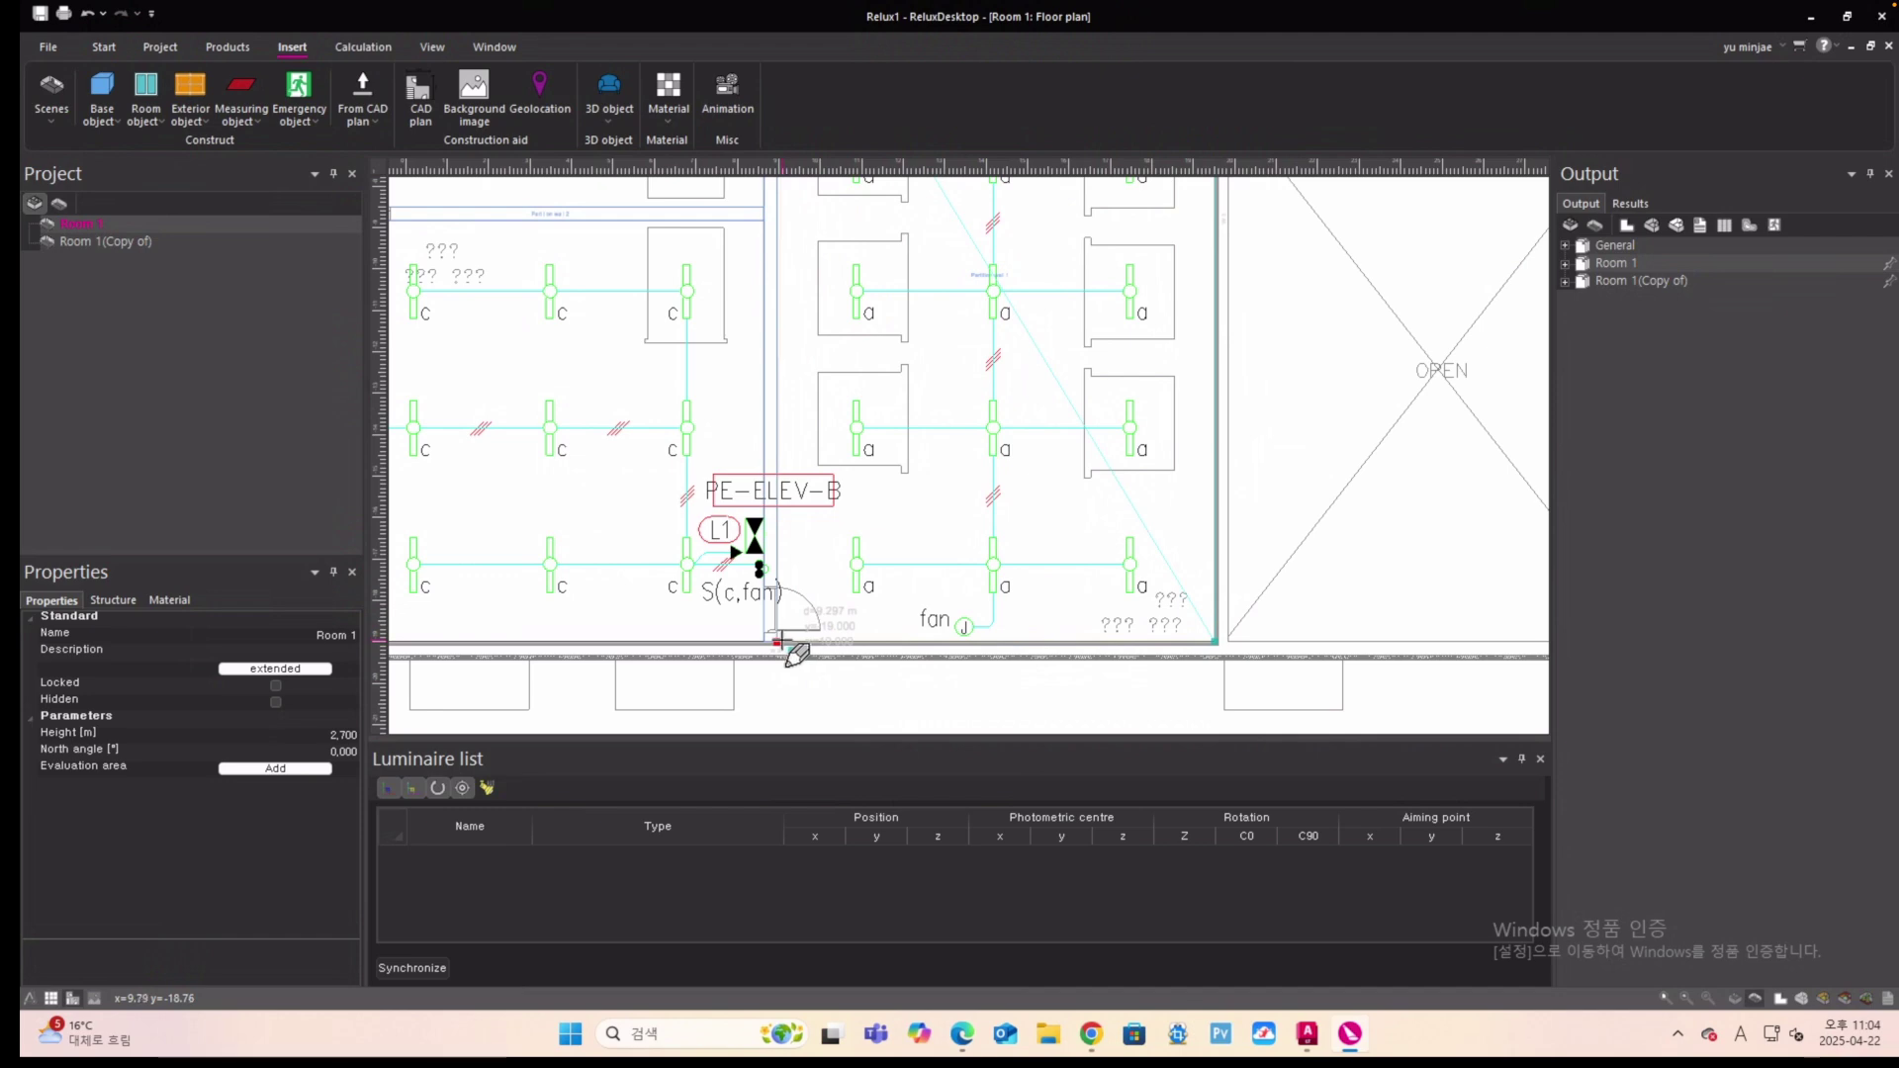
{"action": "double_click", "coordinate": [779, 643]}
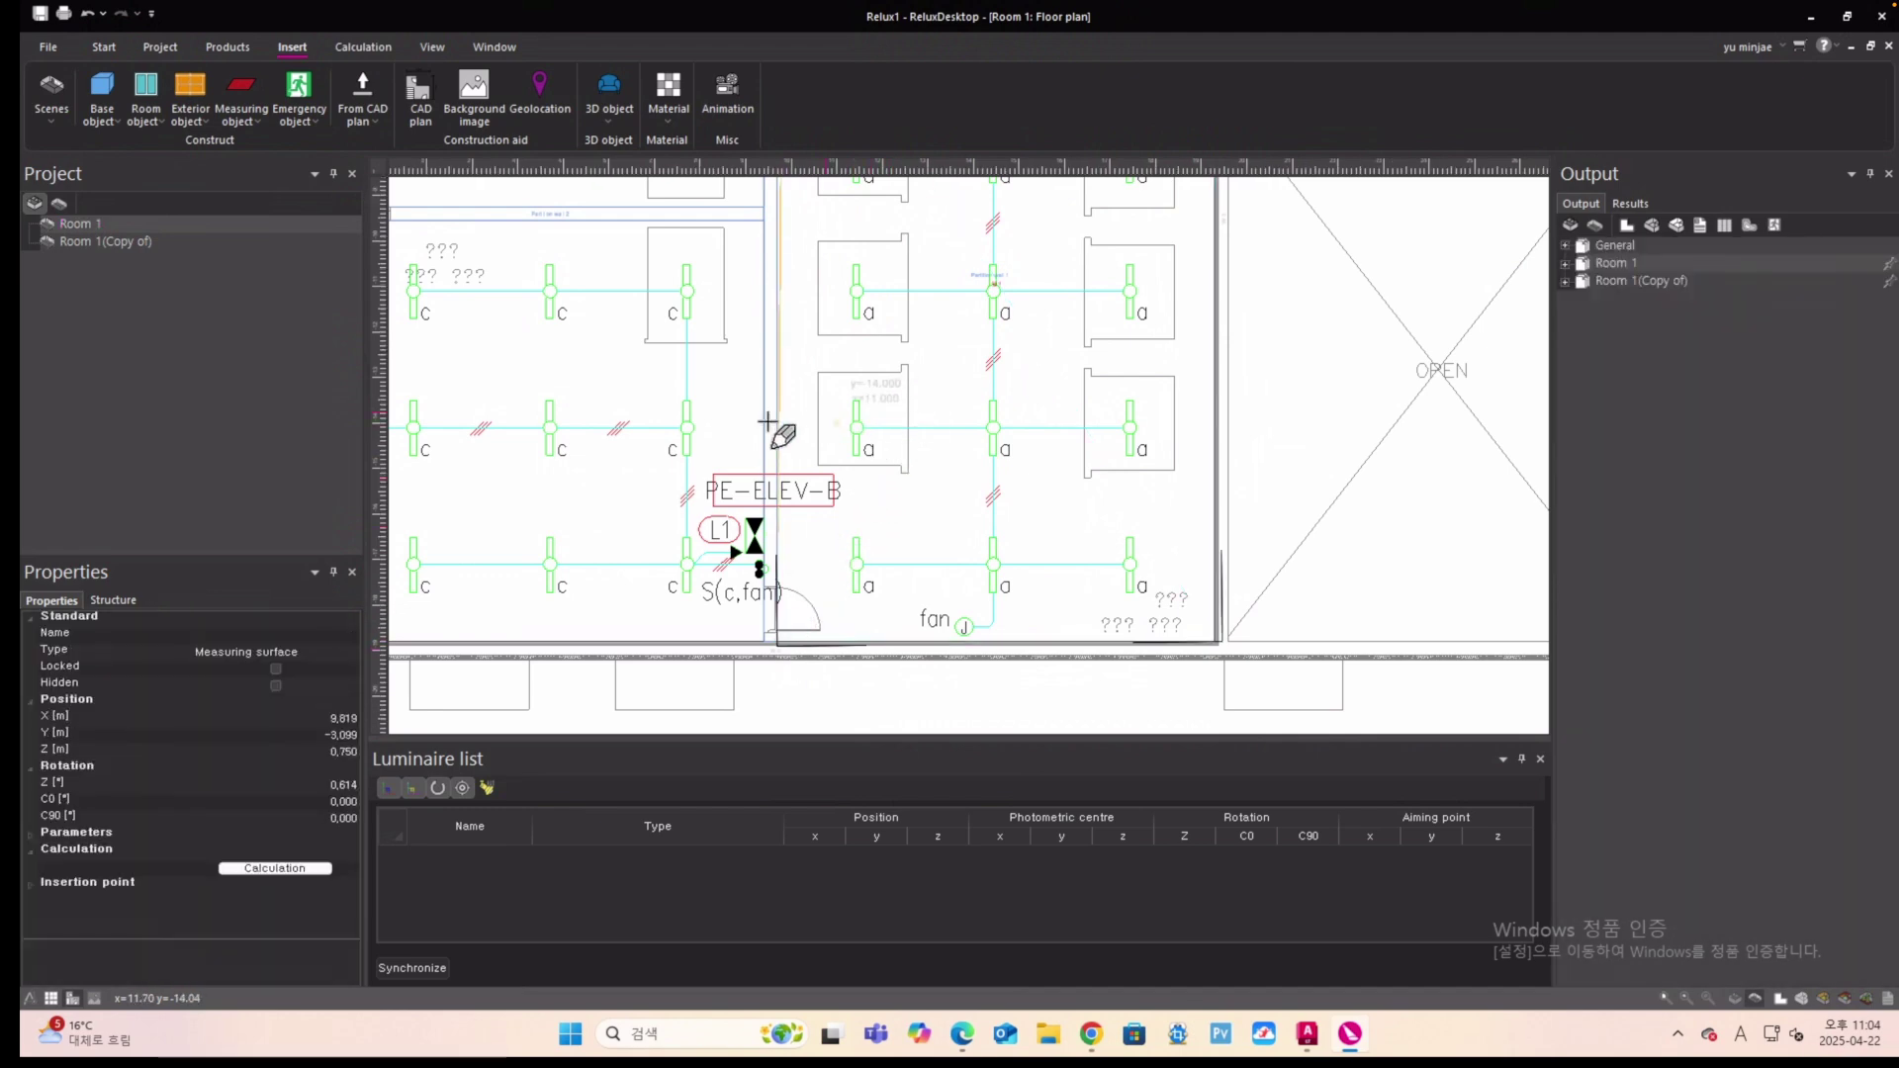
{"action": "scroll", "coordinate": [835, 439], "scroll_direction": "down", "scroll_amount": 2}
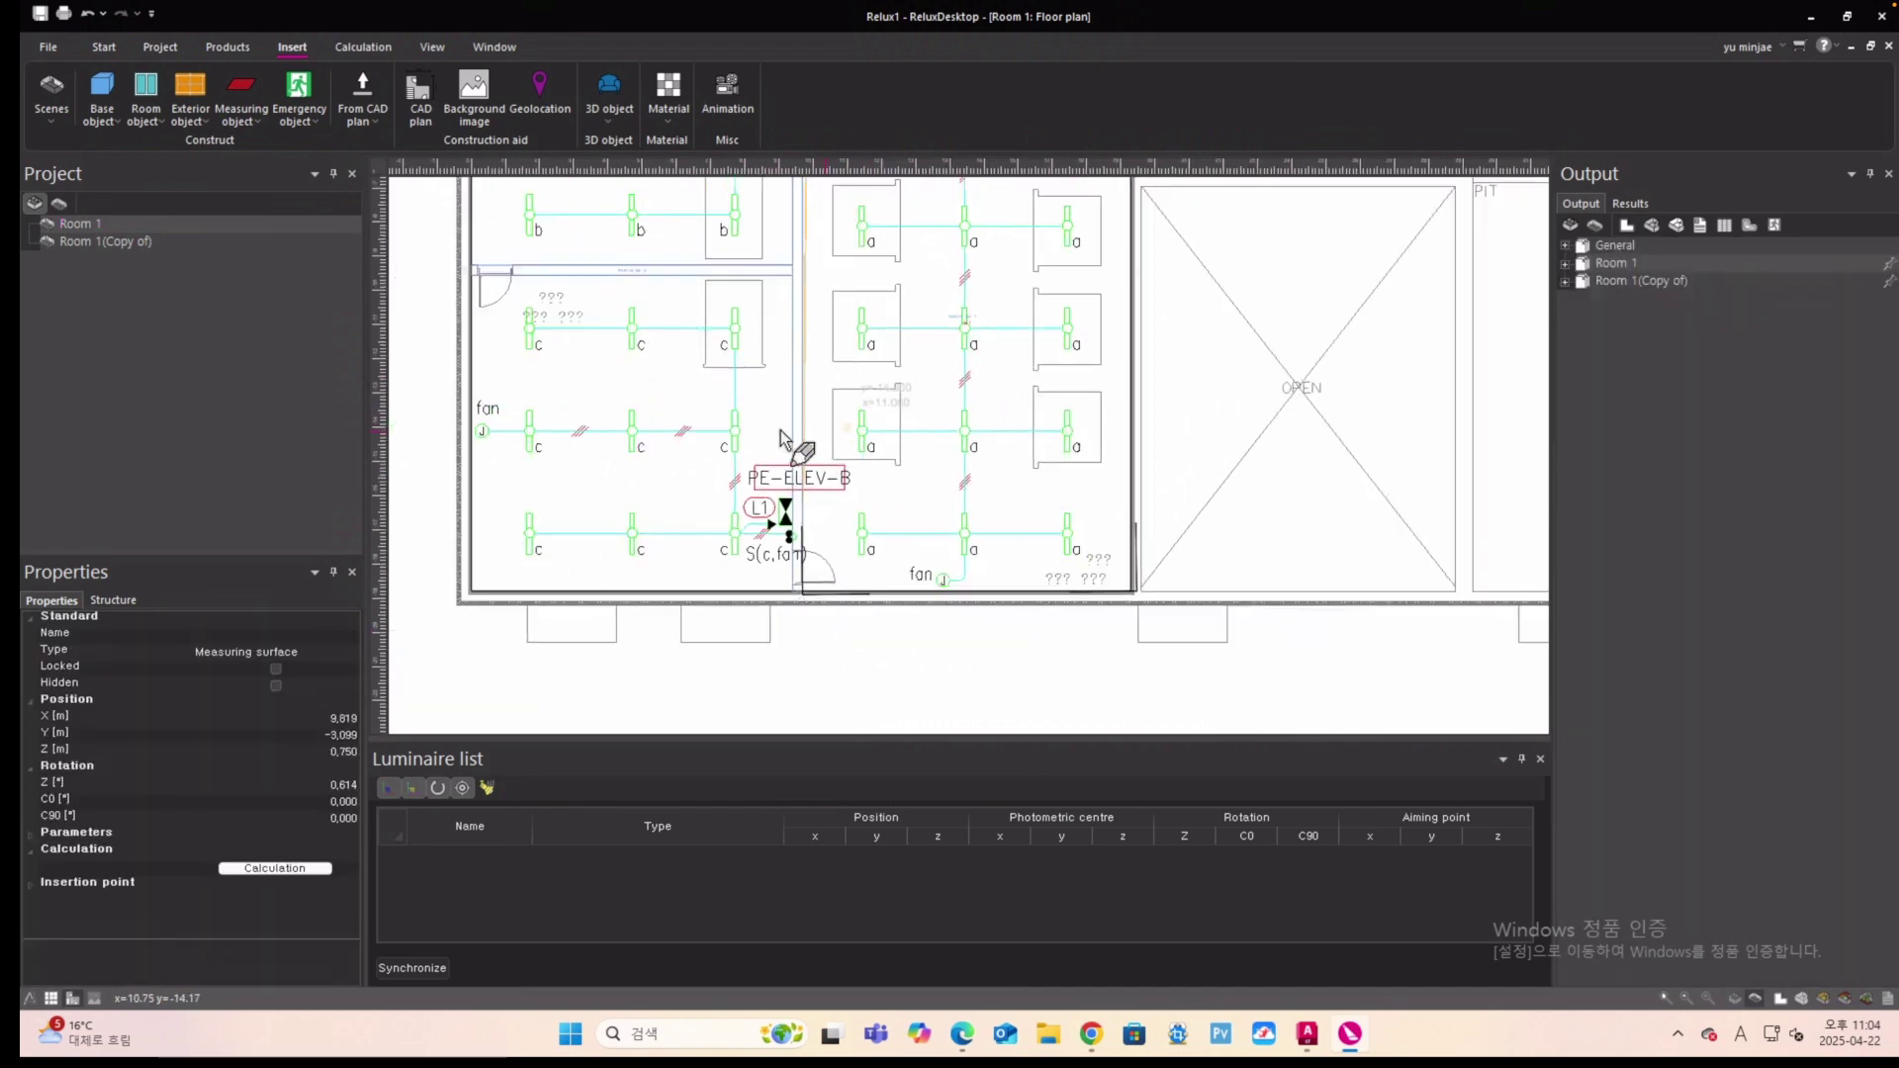
Show the object list of Room 1 and rename the measuring surface over luminaire area a as fna1.
{"action": "left_click", "coordinate": [59, 201]}
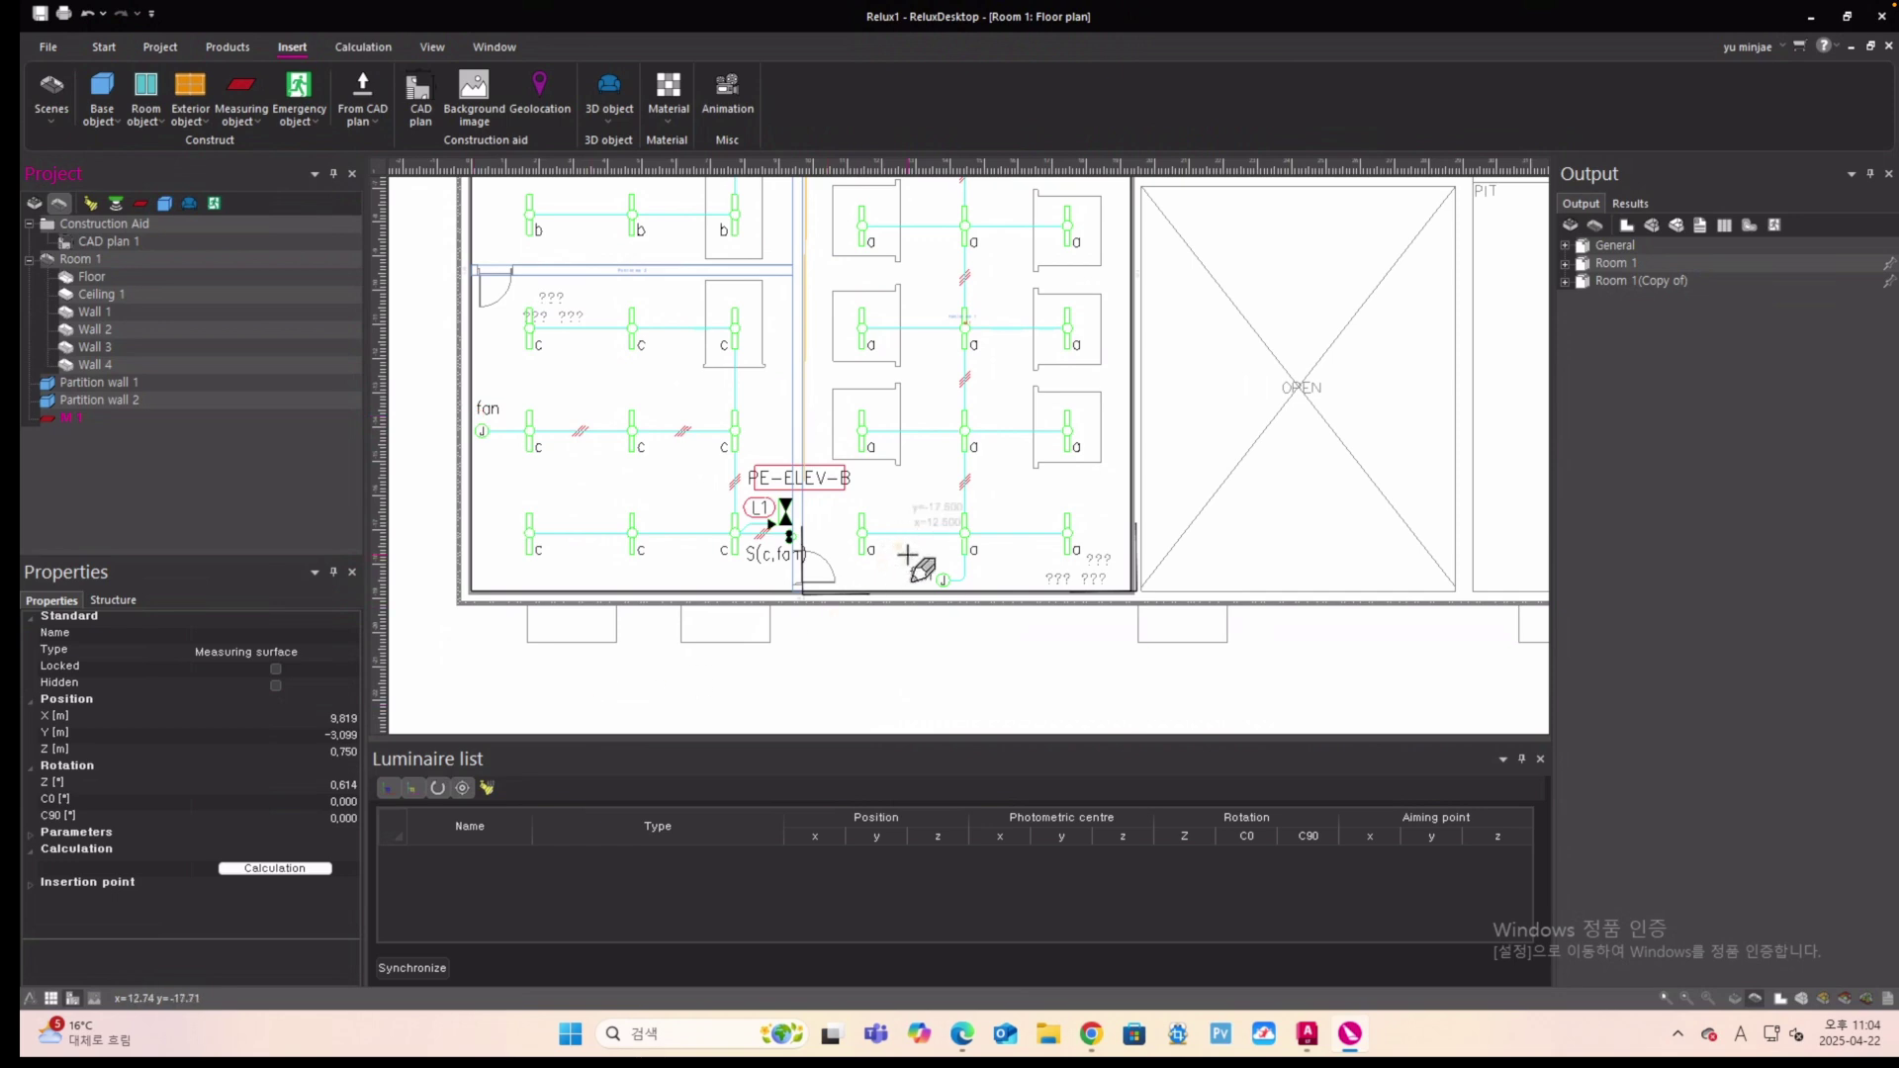
{"action": "left_click", "coordinate": [1078, 403]}
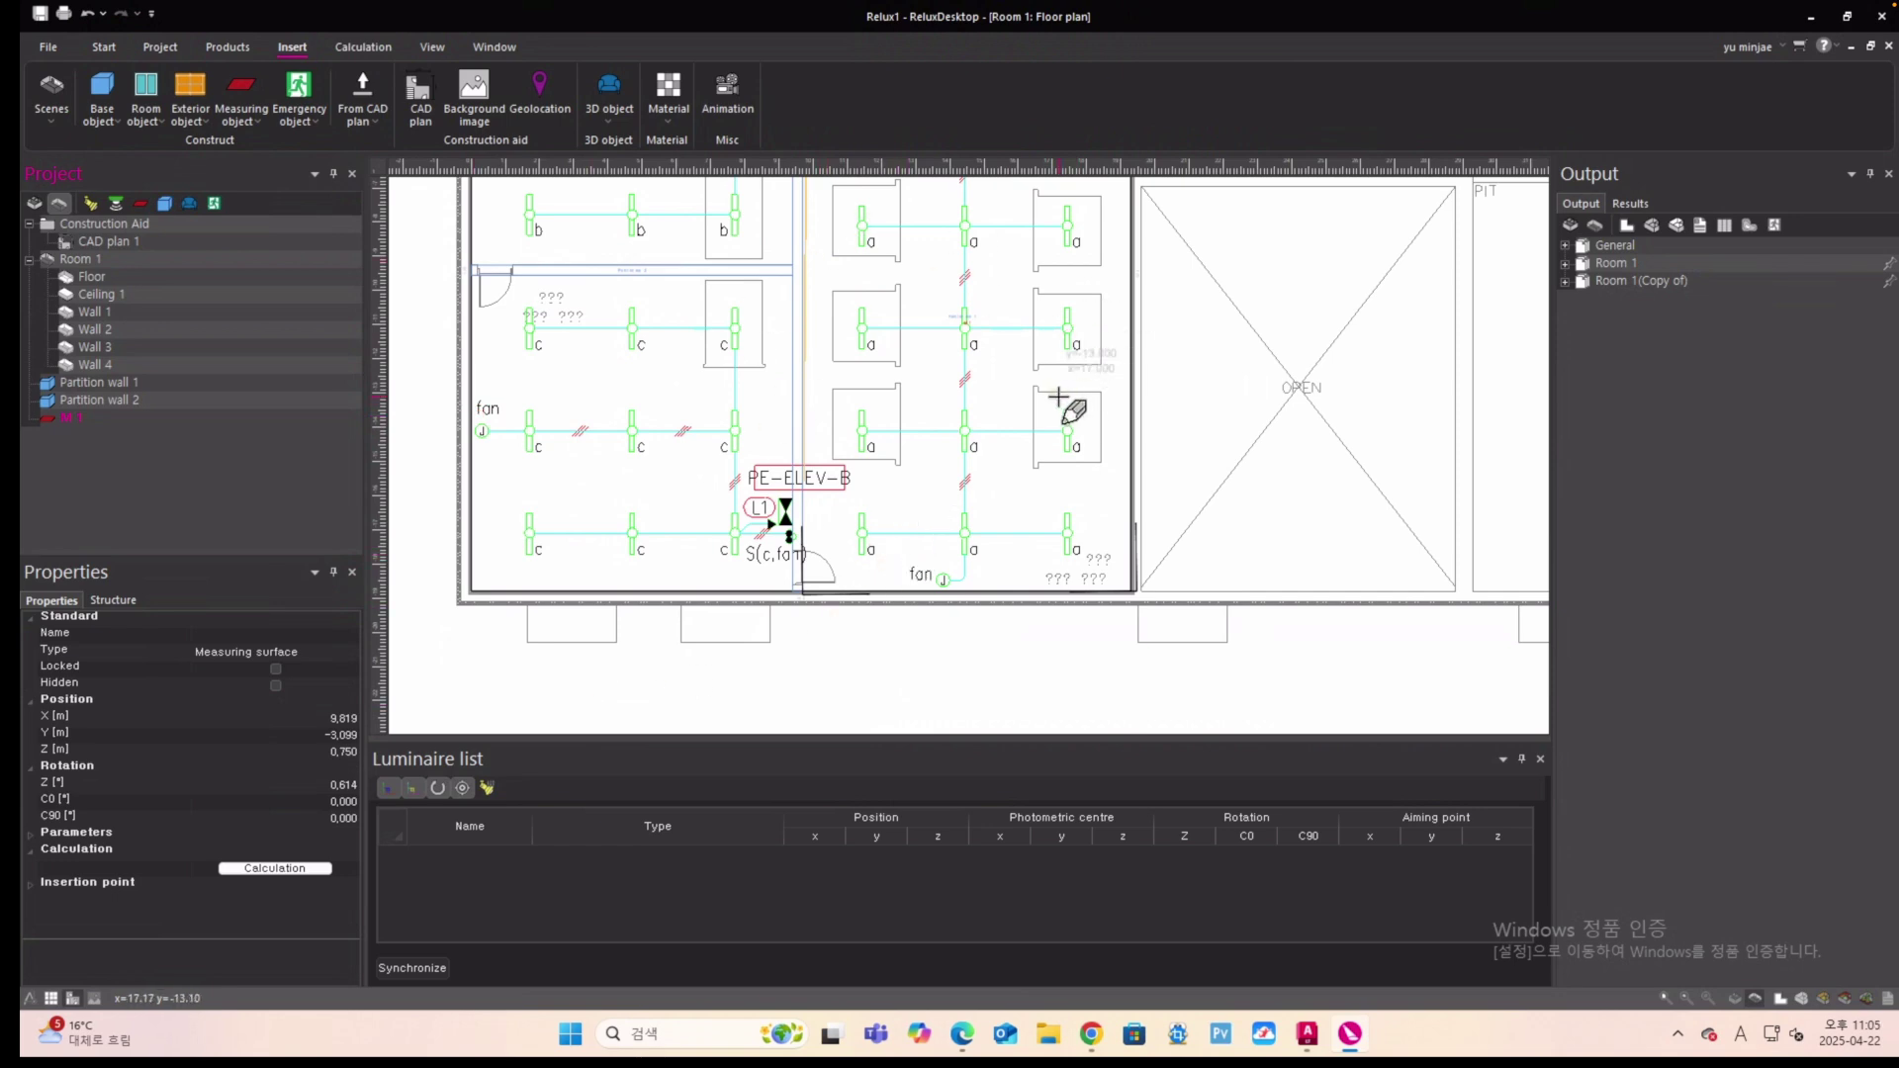
{"action": "scroll", "coordinate": [1058, 400], "scroll_direction": "down", "scroll_amount": 2}
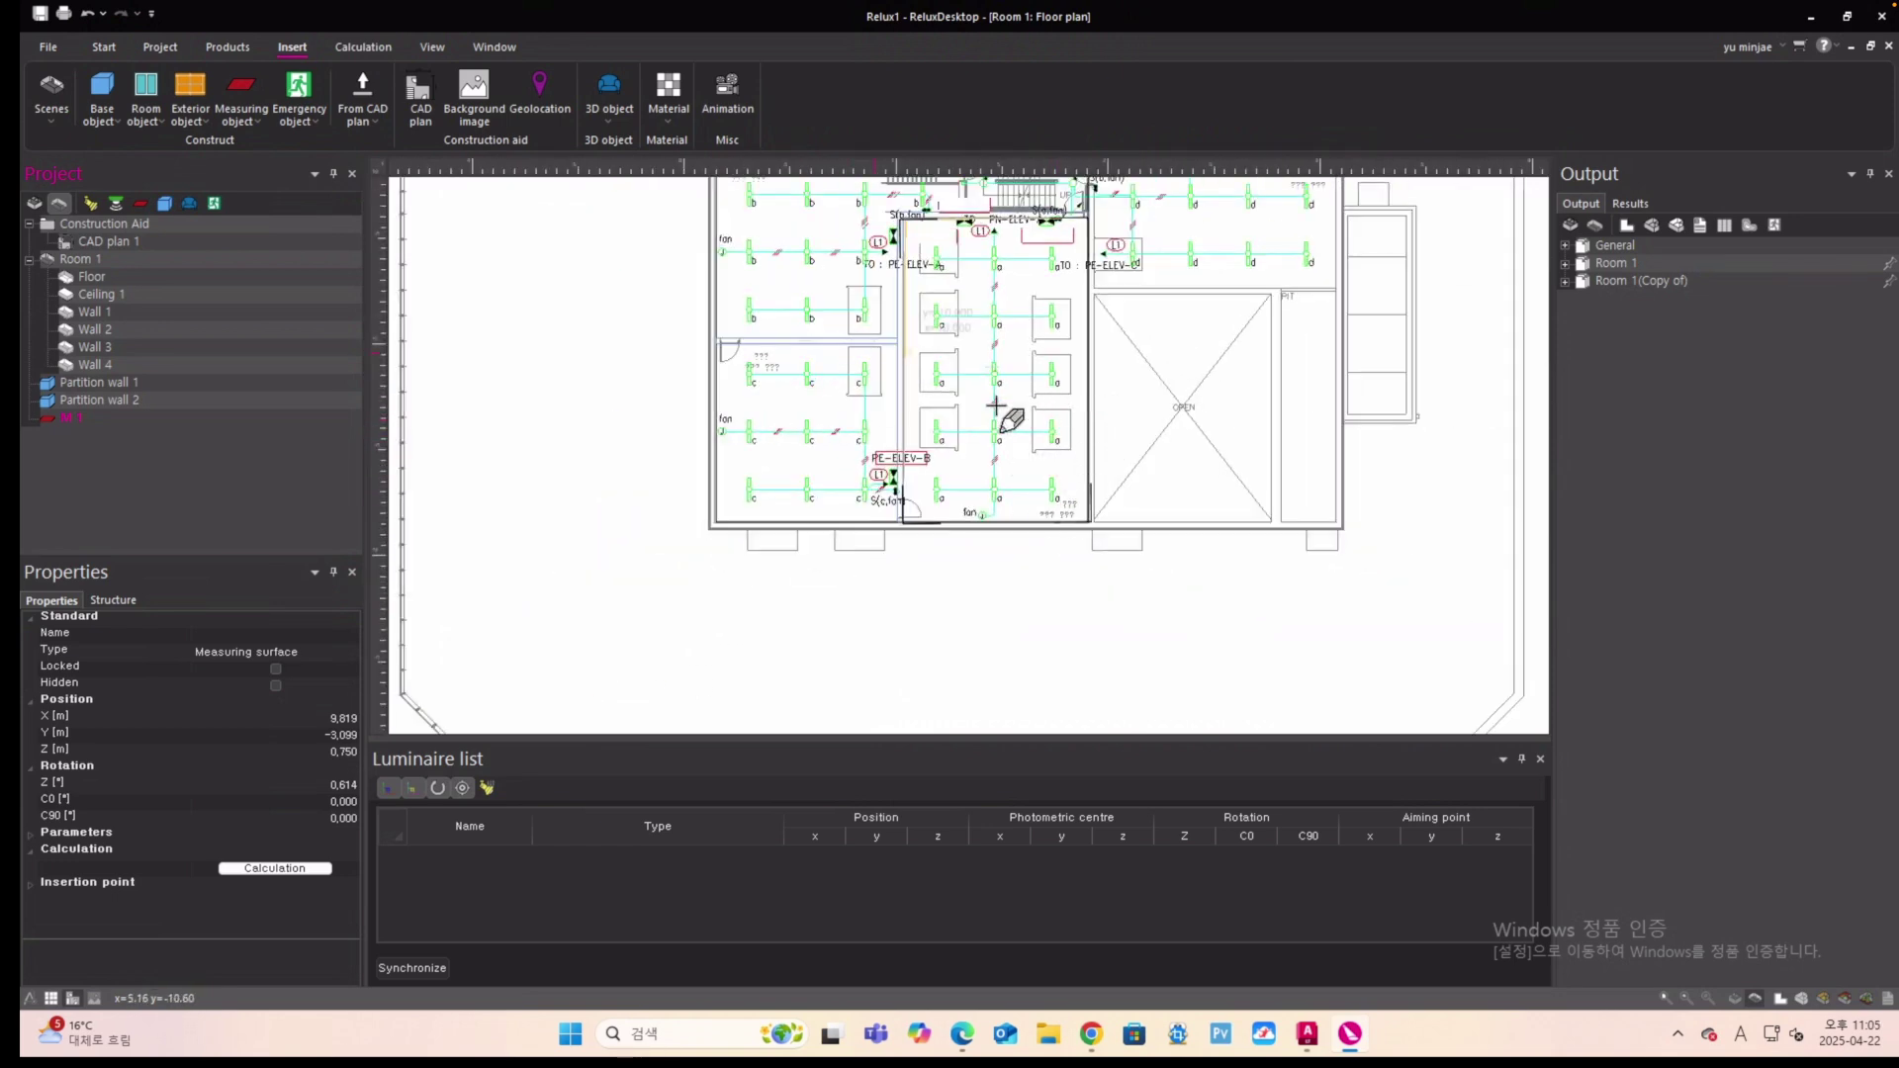
{"action": "scroll", "coordinate": [964, 414], "scroll_direction": "down", "scroll_amount": 1}
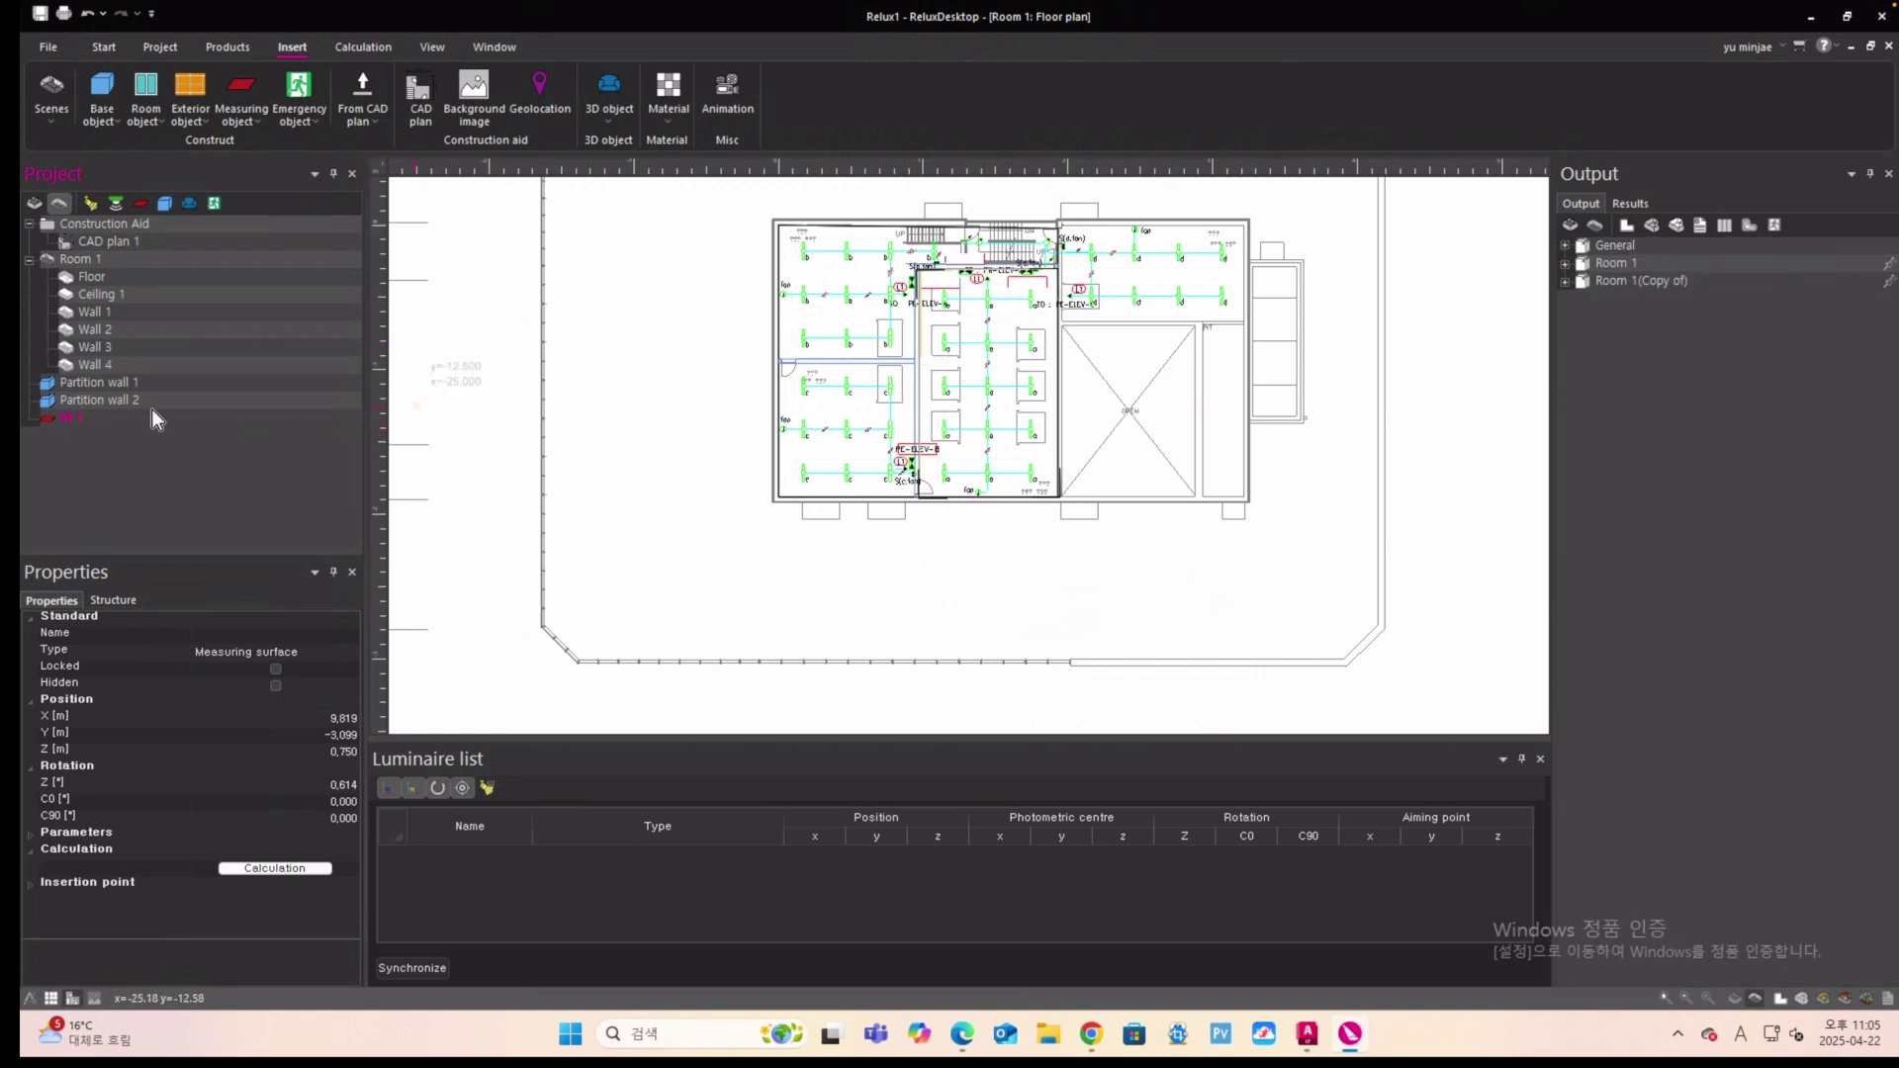
{"action": "right_click", "coordinate": [81, 421]}
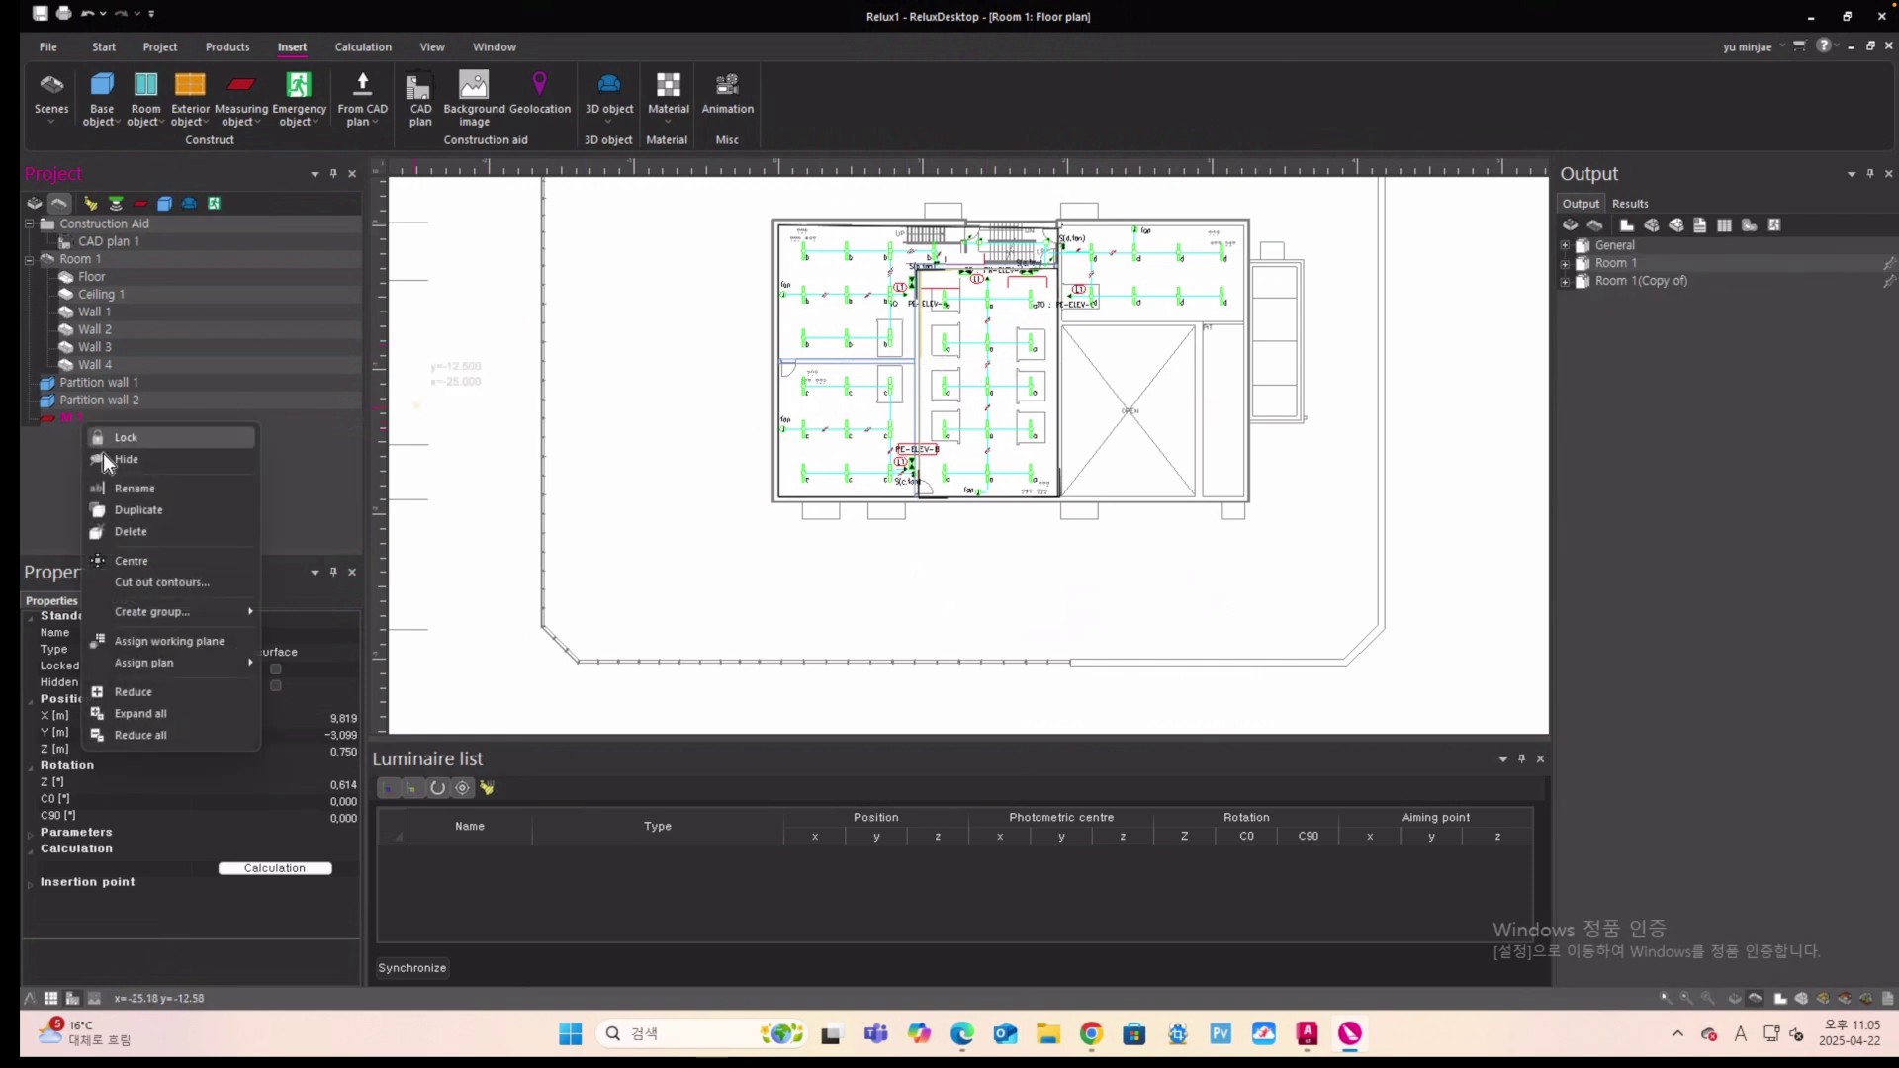
{"action": "left_click", "coordinate": [139, 490]}
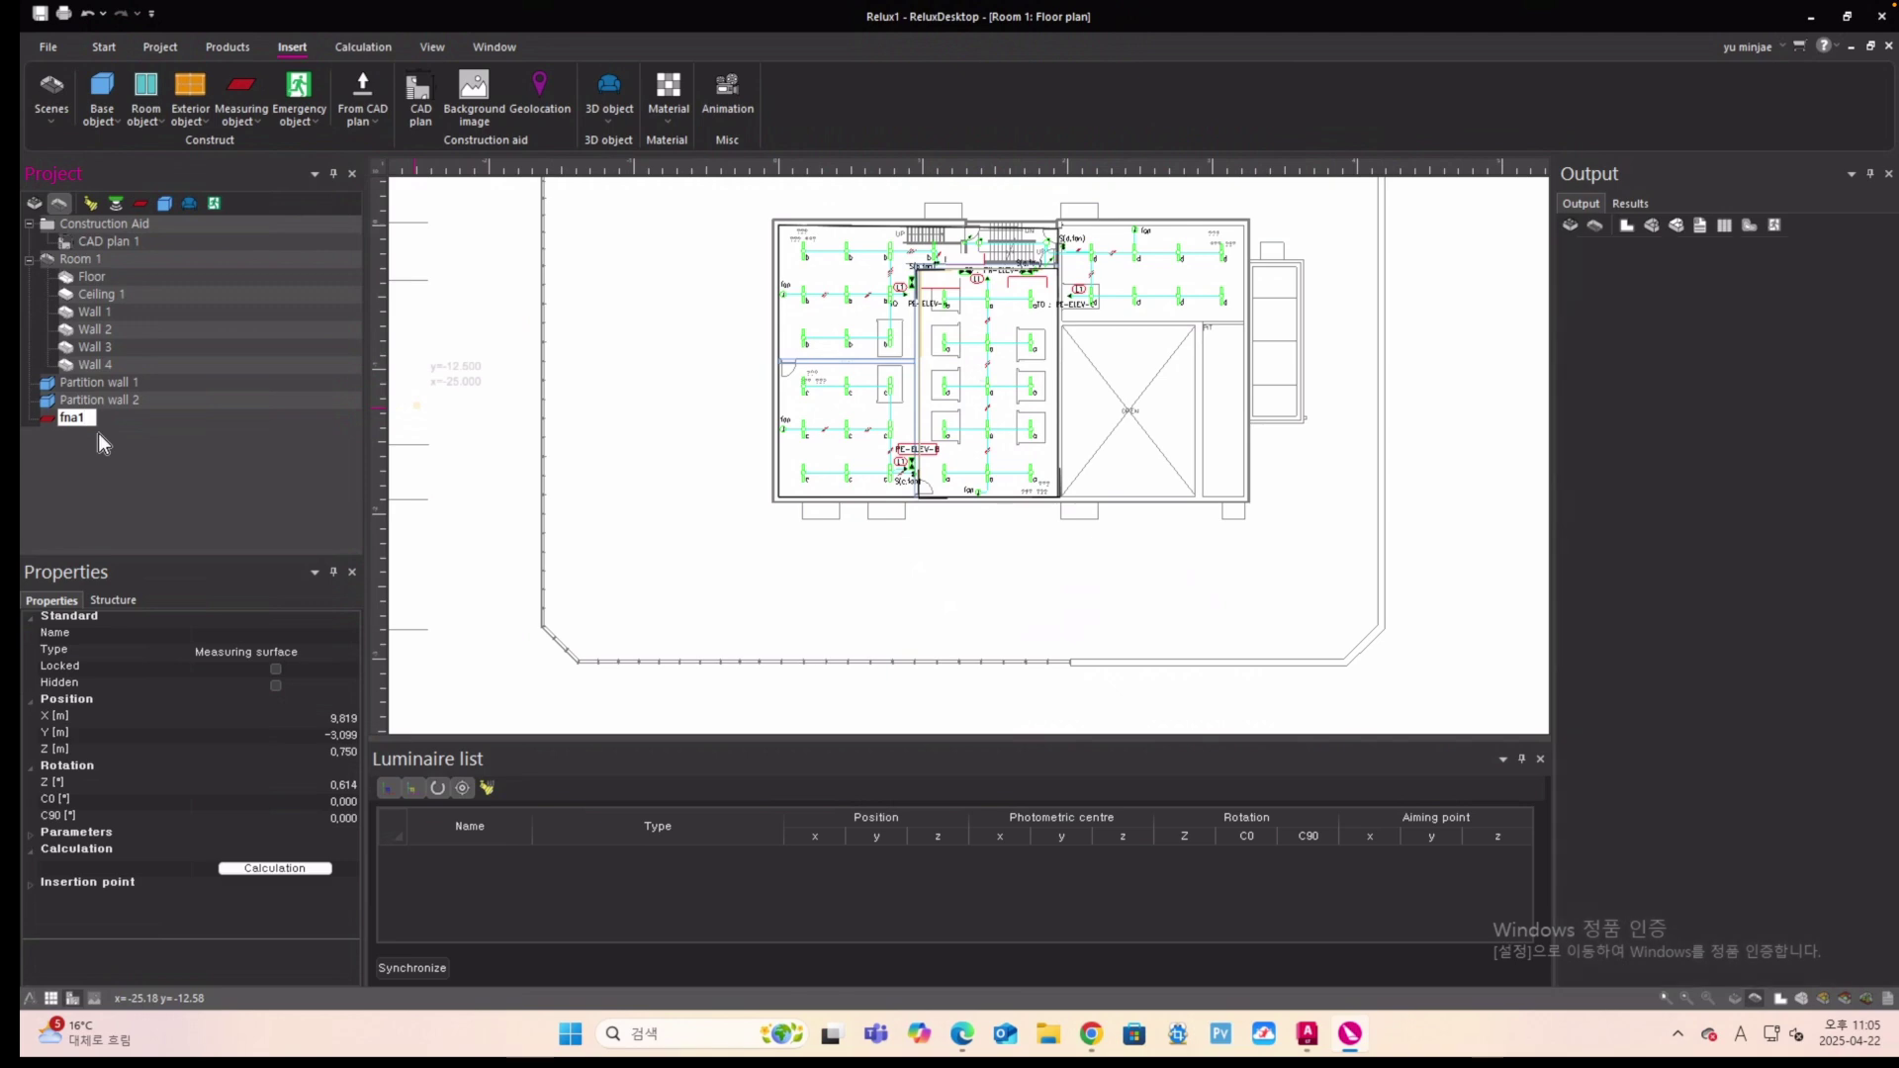
{"action": "left_click", "coordinate": [199, 478]}
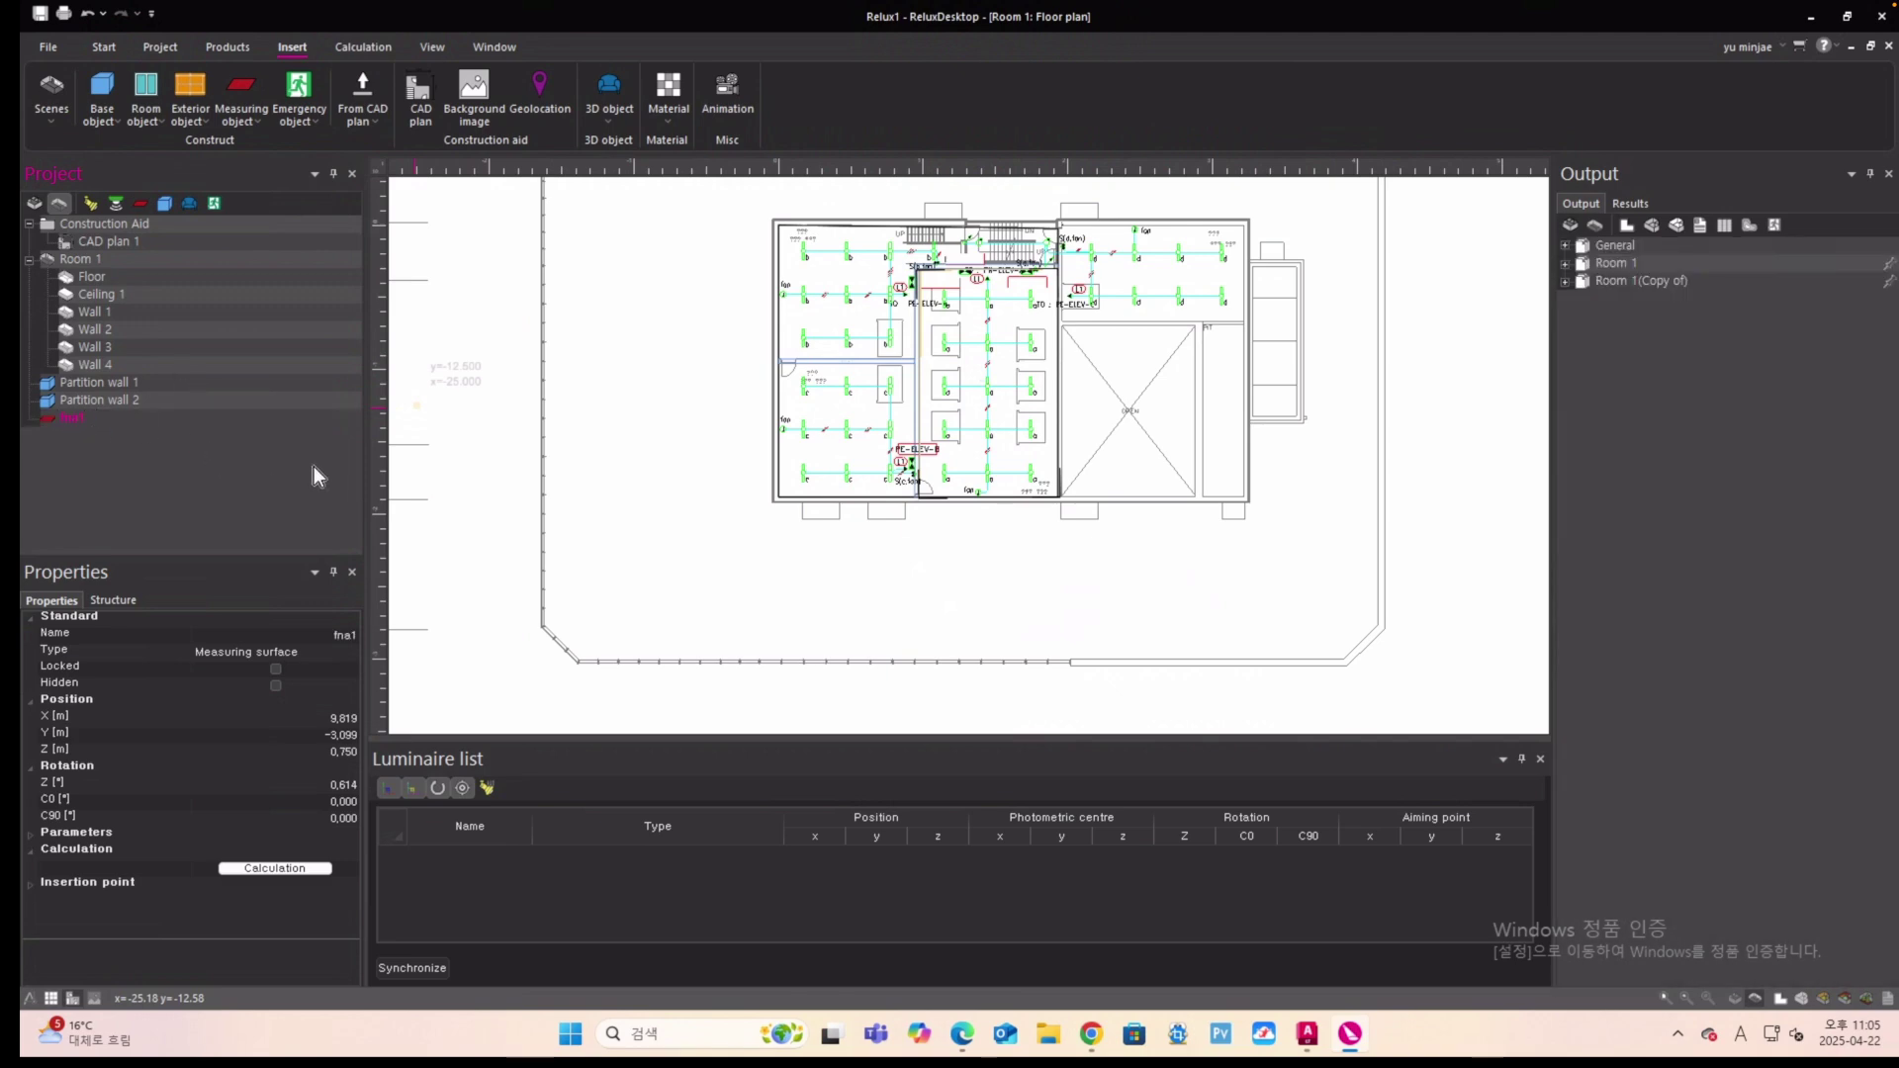
Draw a measuring surface through the four wall corners enclosing the luminaires marked c.
{"action": "scroll", "coordinate": [883, 461], "scroll_direction": "up", "scroll_amount": 2}
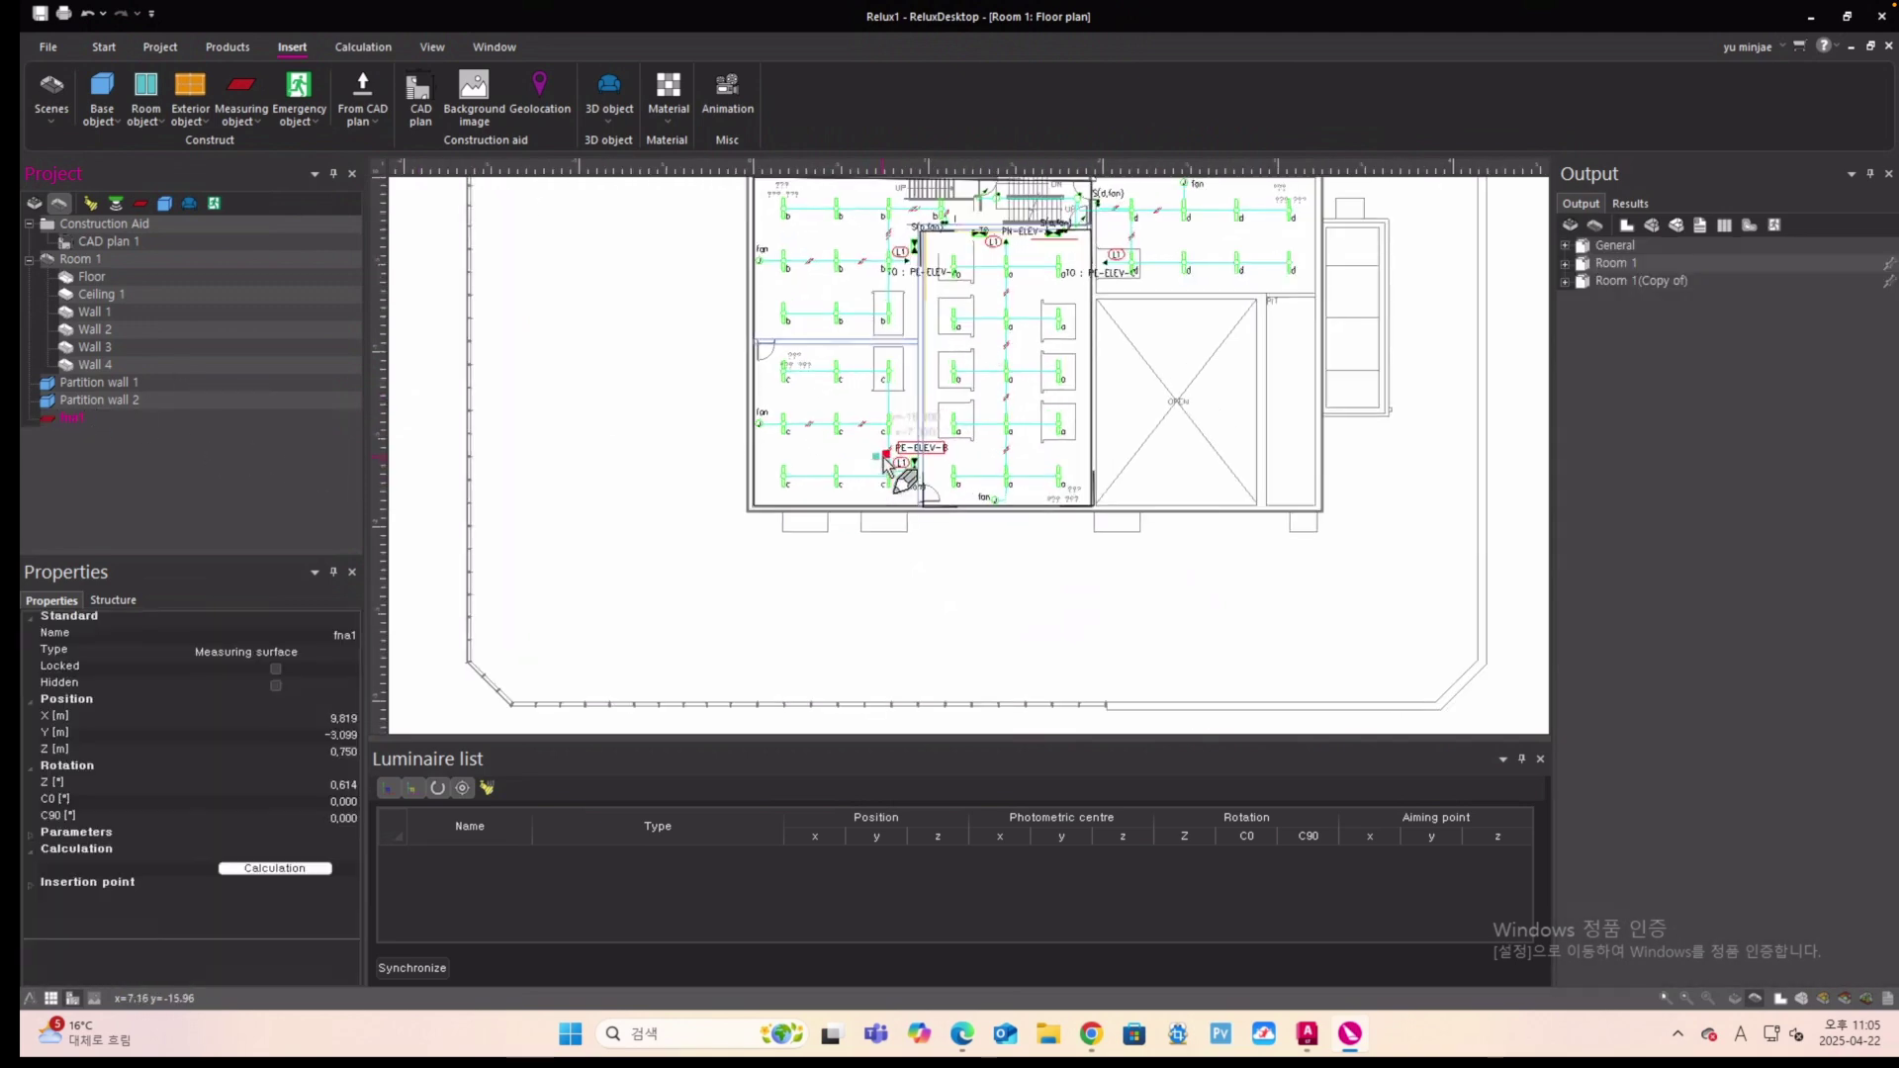
{"action": "scroll", "coordinate": [749, 346], "scroll_direction": "up", "scroll_amount": 1}
{"action": "scroll", "coordinate": [749, 349], "scroll_direction": "up", "scroll_amount": 1}
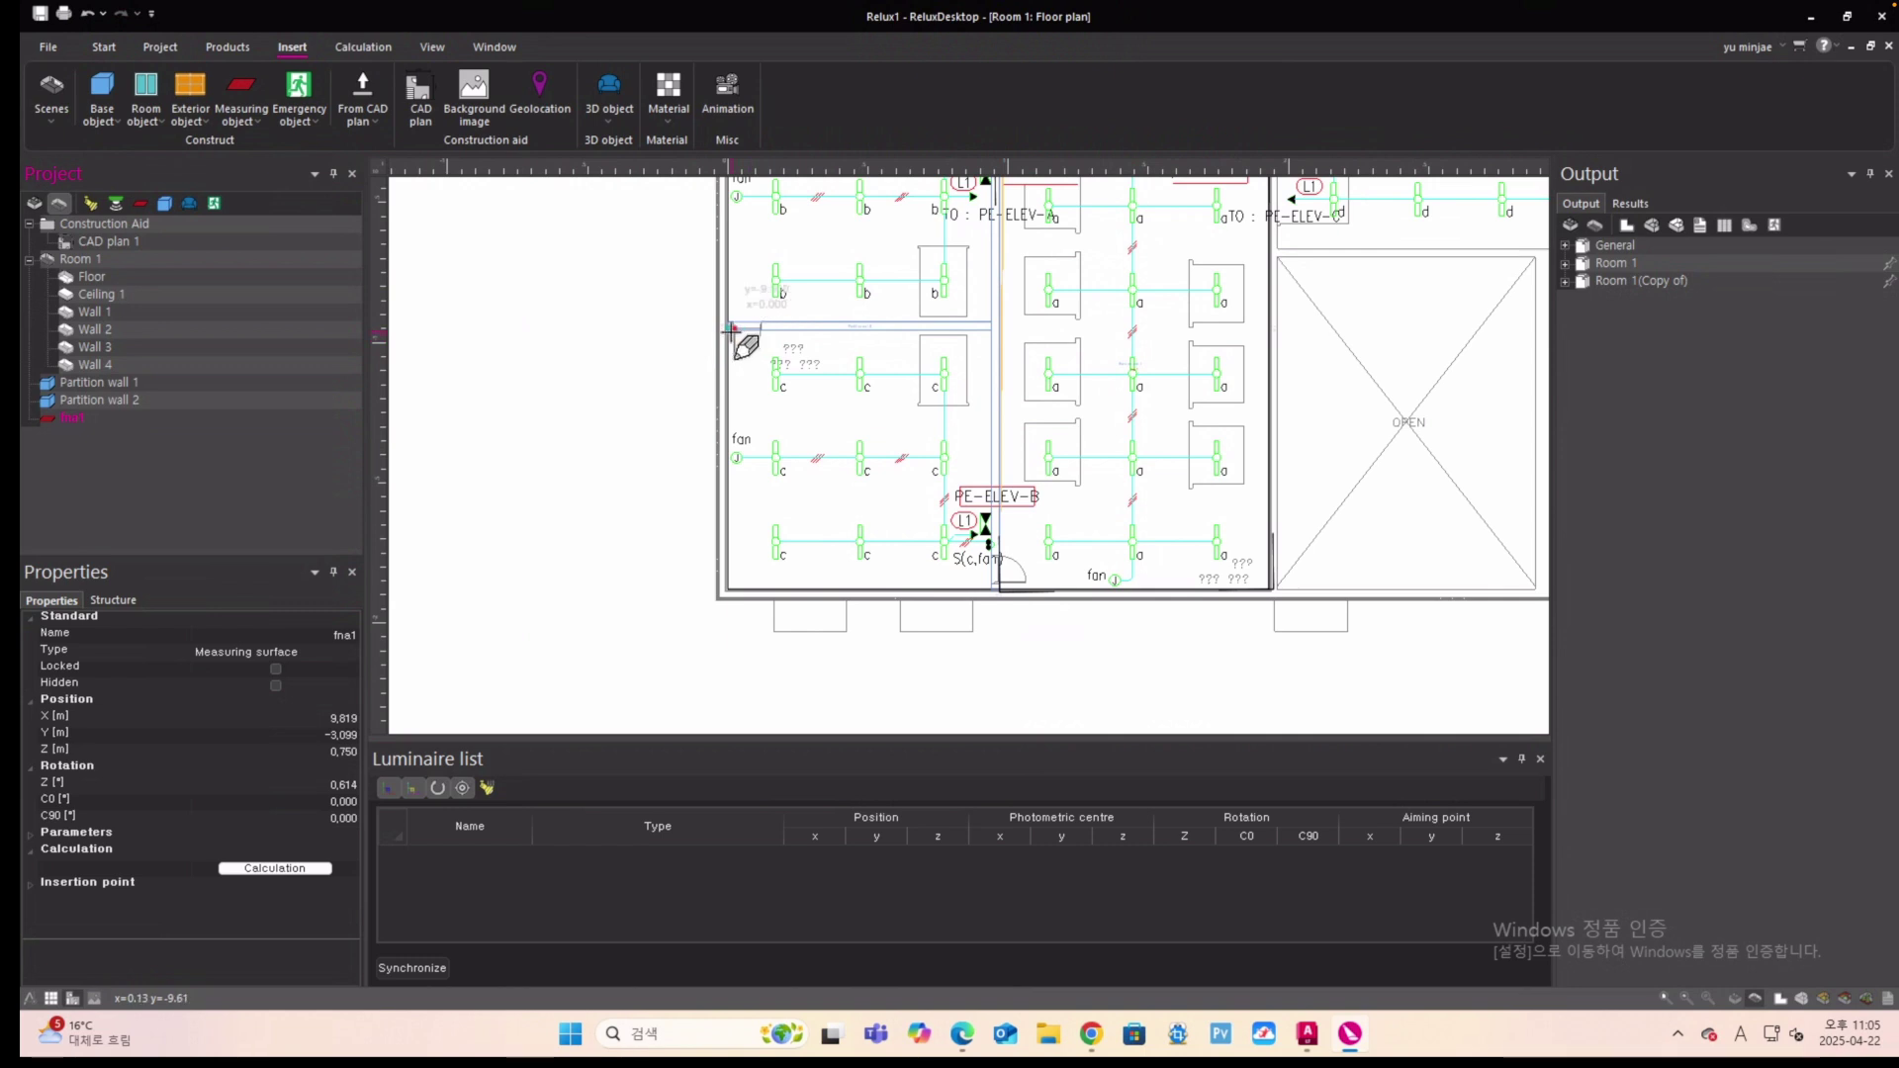
{"action": "left_click", "coordinate": [990, 330]}
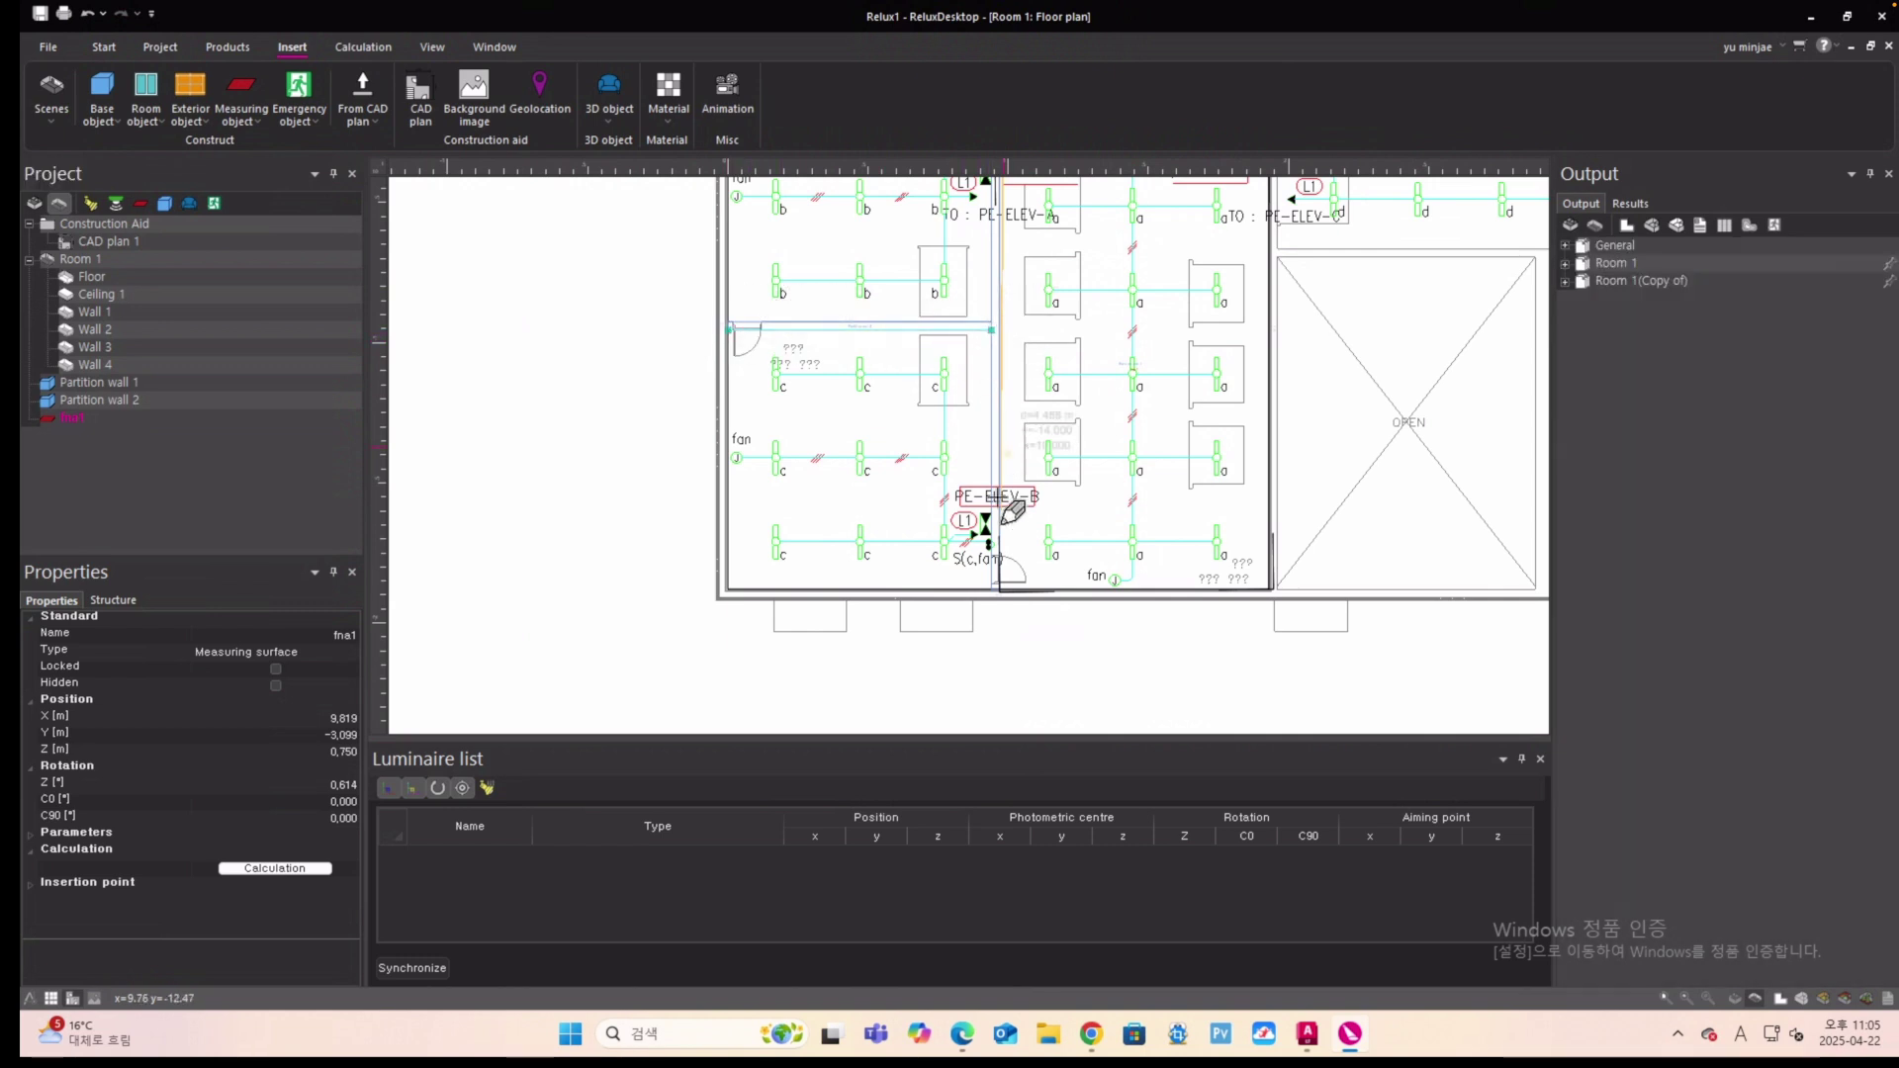
{"action": "left_click", "coordinate": [992, 589]}
{"action": "left_click", "coordinate": [729, 590]}
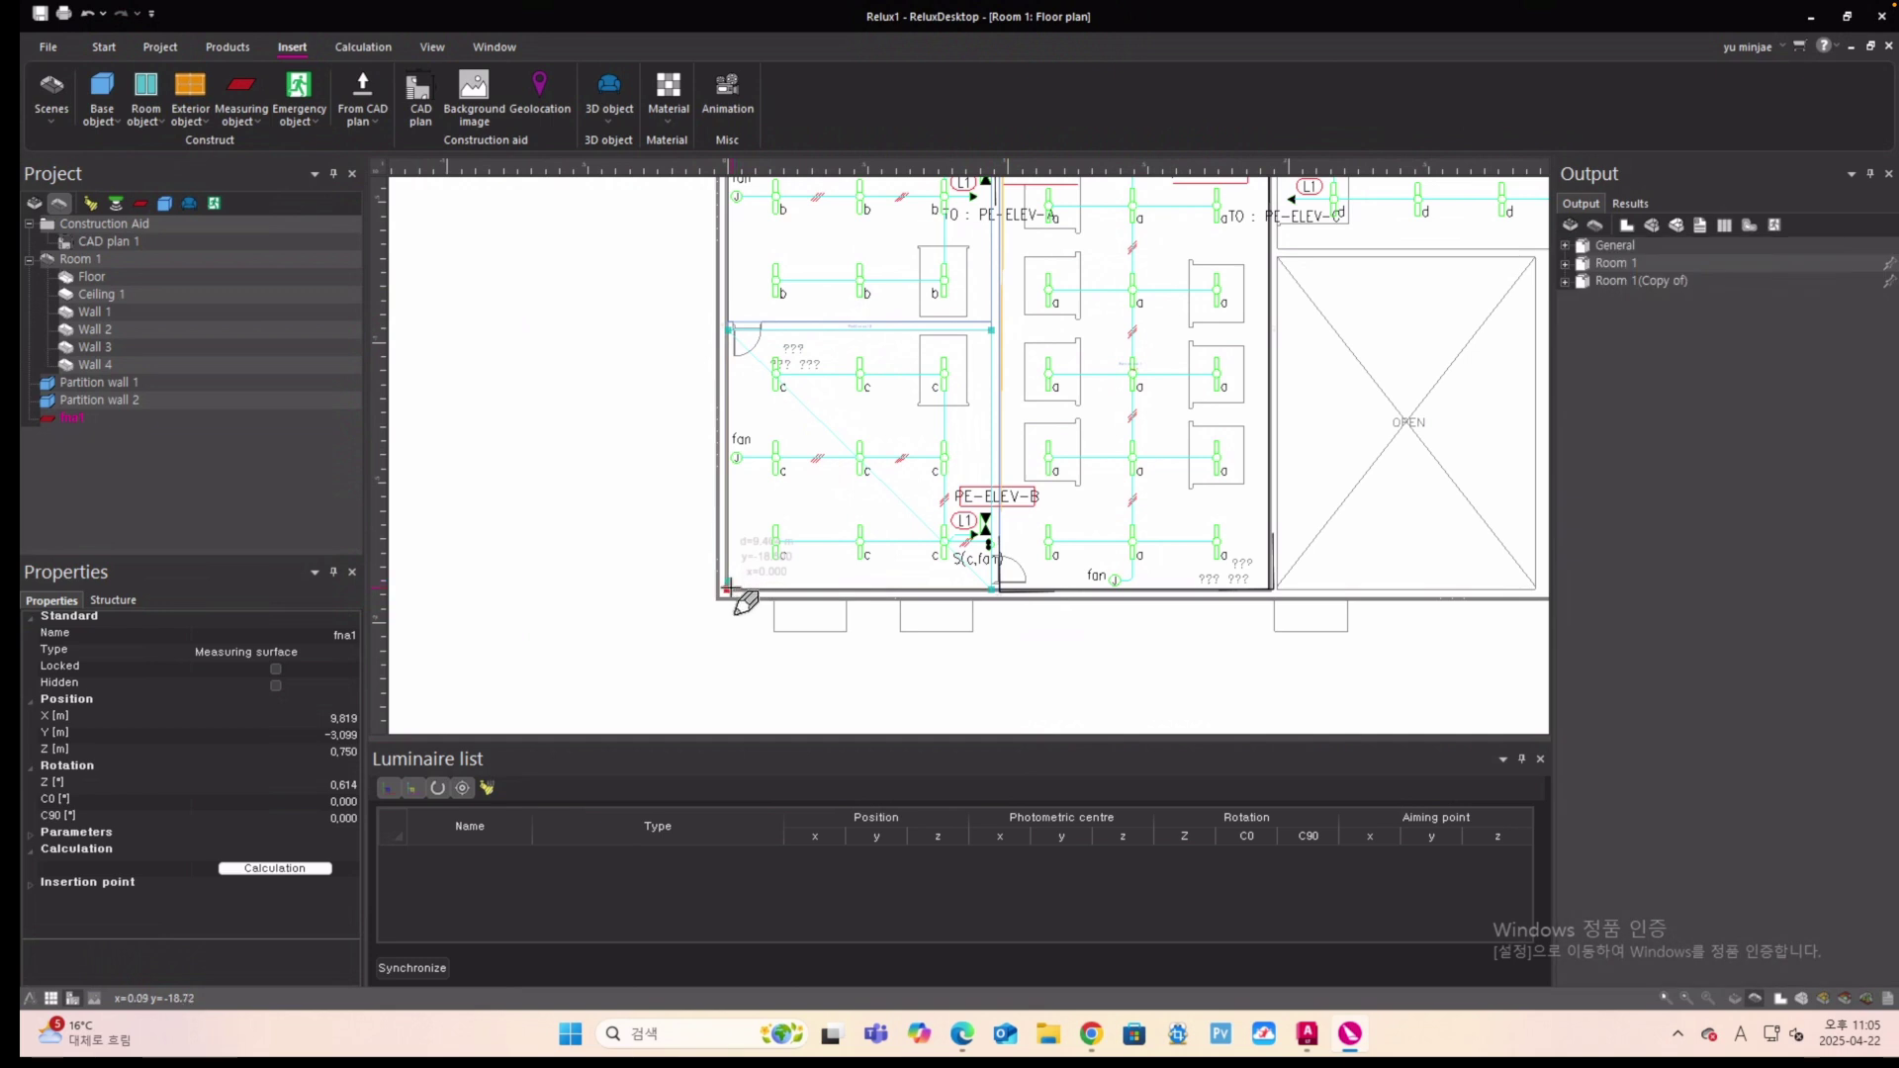
{"action": "right_click", "coordinate": [830, 491]}
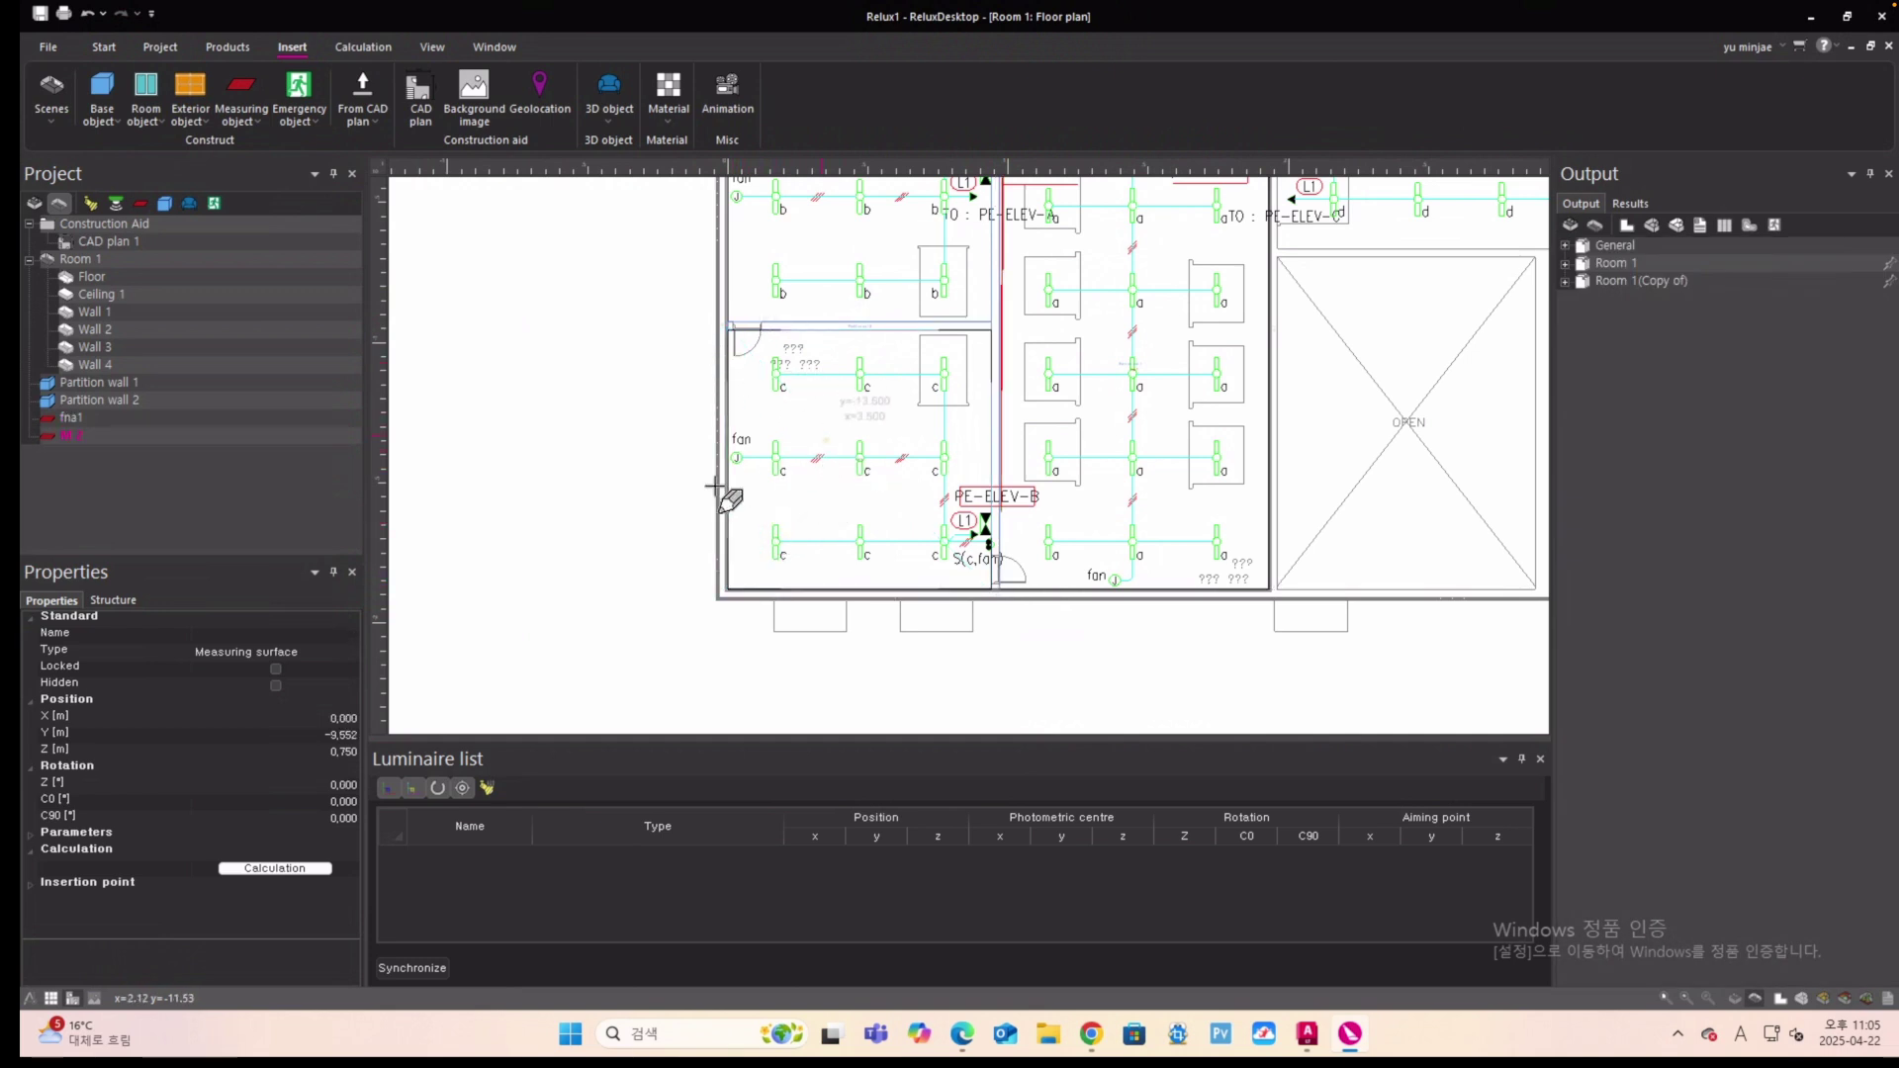
Rename the measuring surface over luminaire area c as fna2.
{"action": "left_click", "coordinate": [77, 438]}
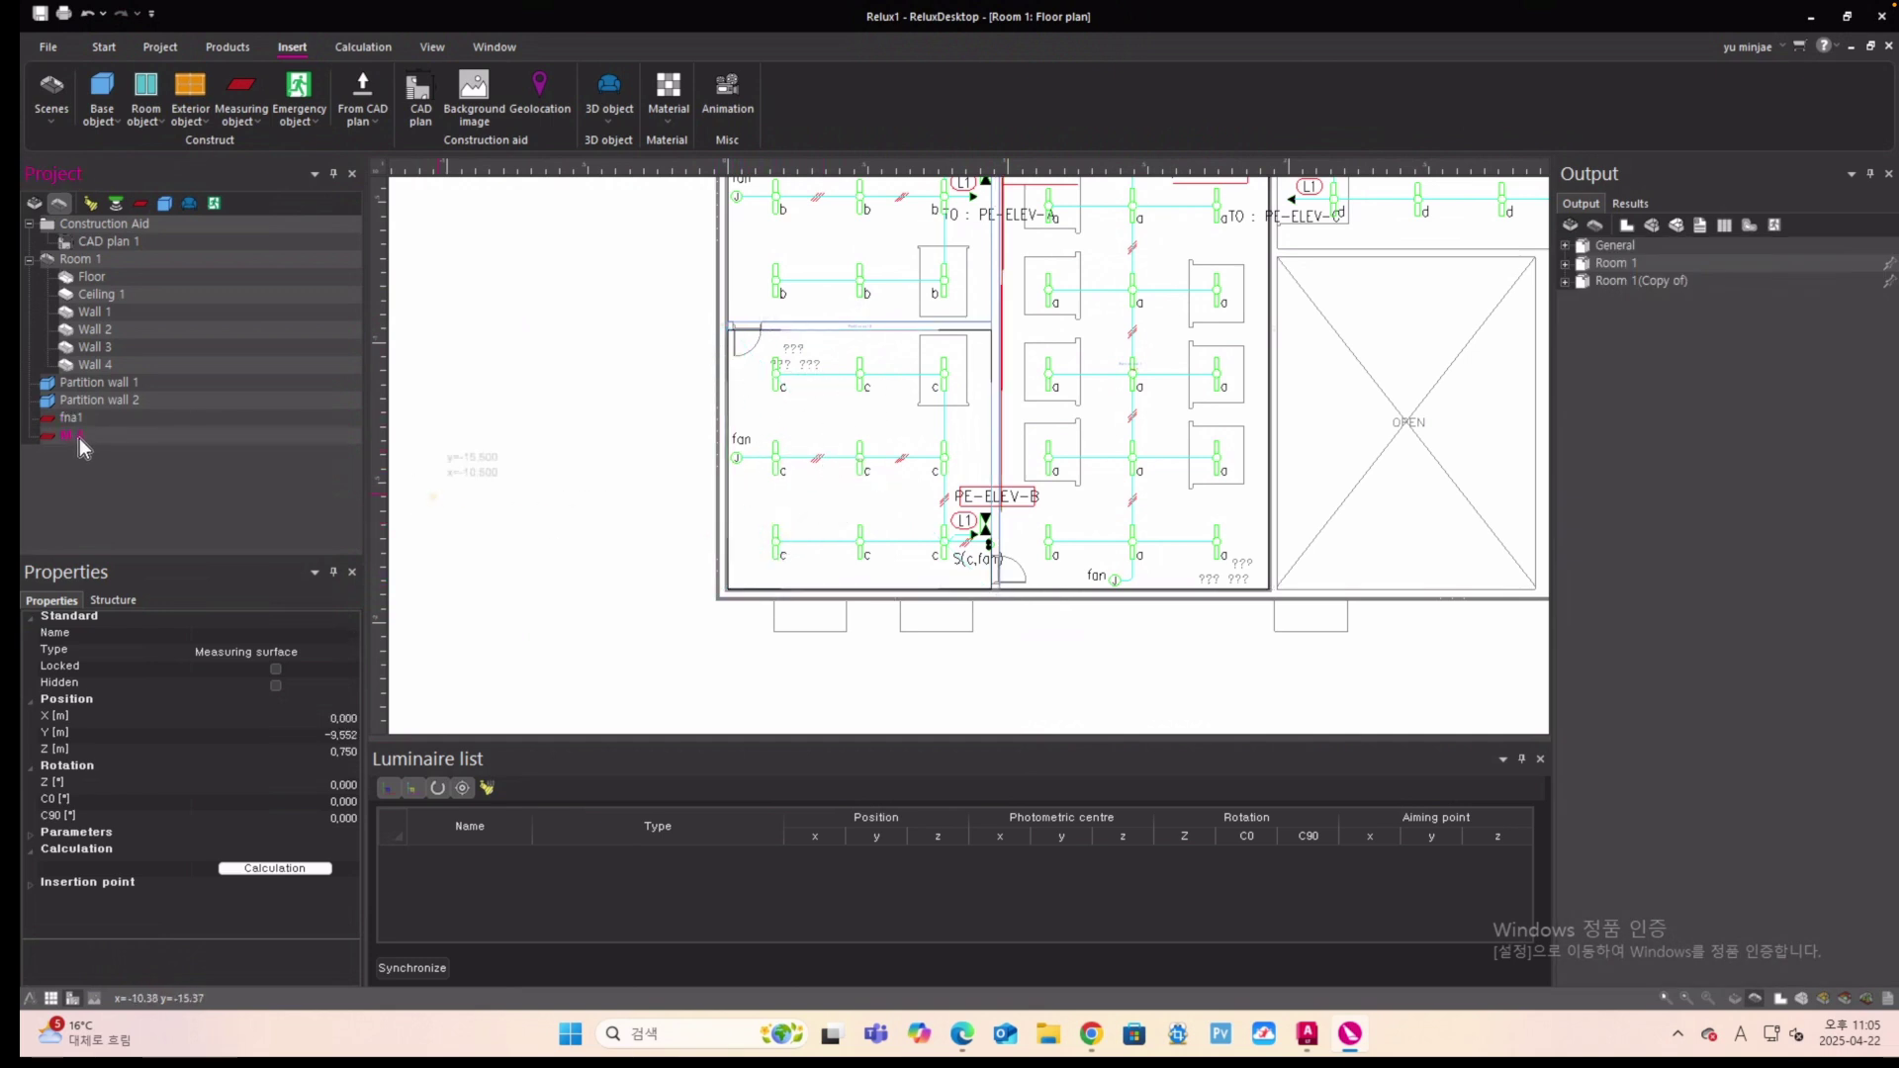
{"action": "right_click", "coordinate": [80, 437]}
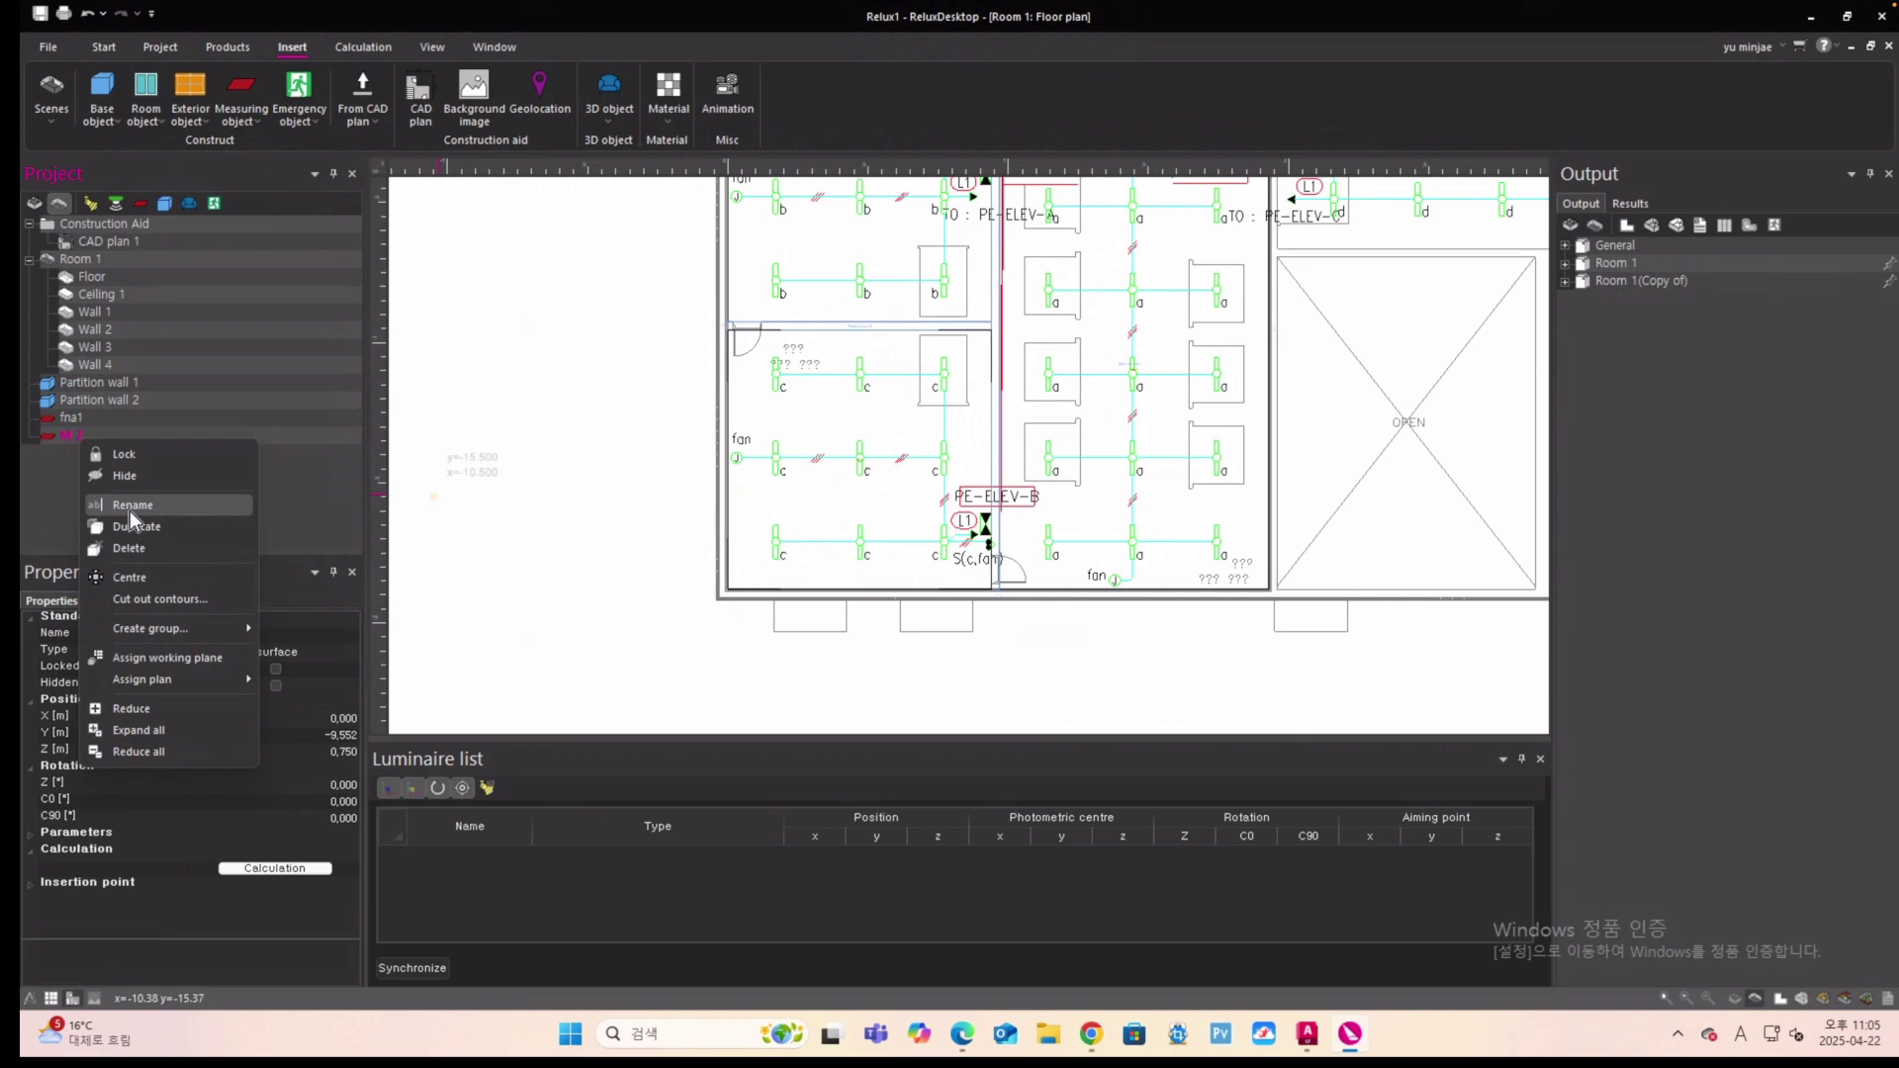
{"action": "left_click", "coordinate": [129, 507]}
{"action": "type", "text": "fna"}
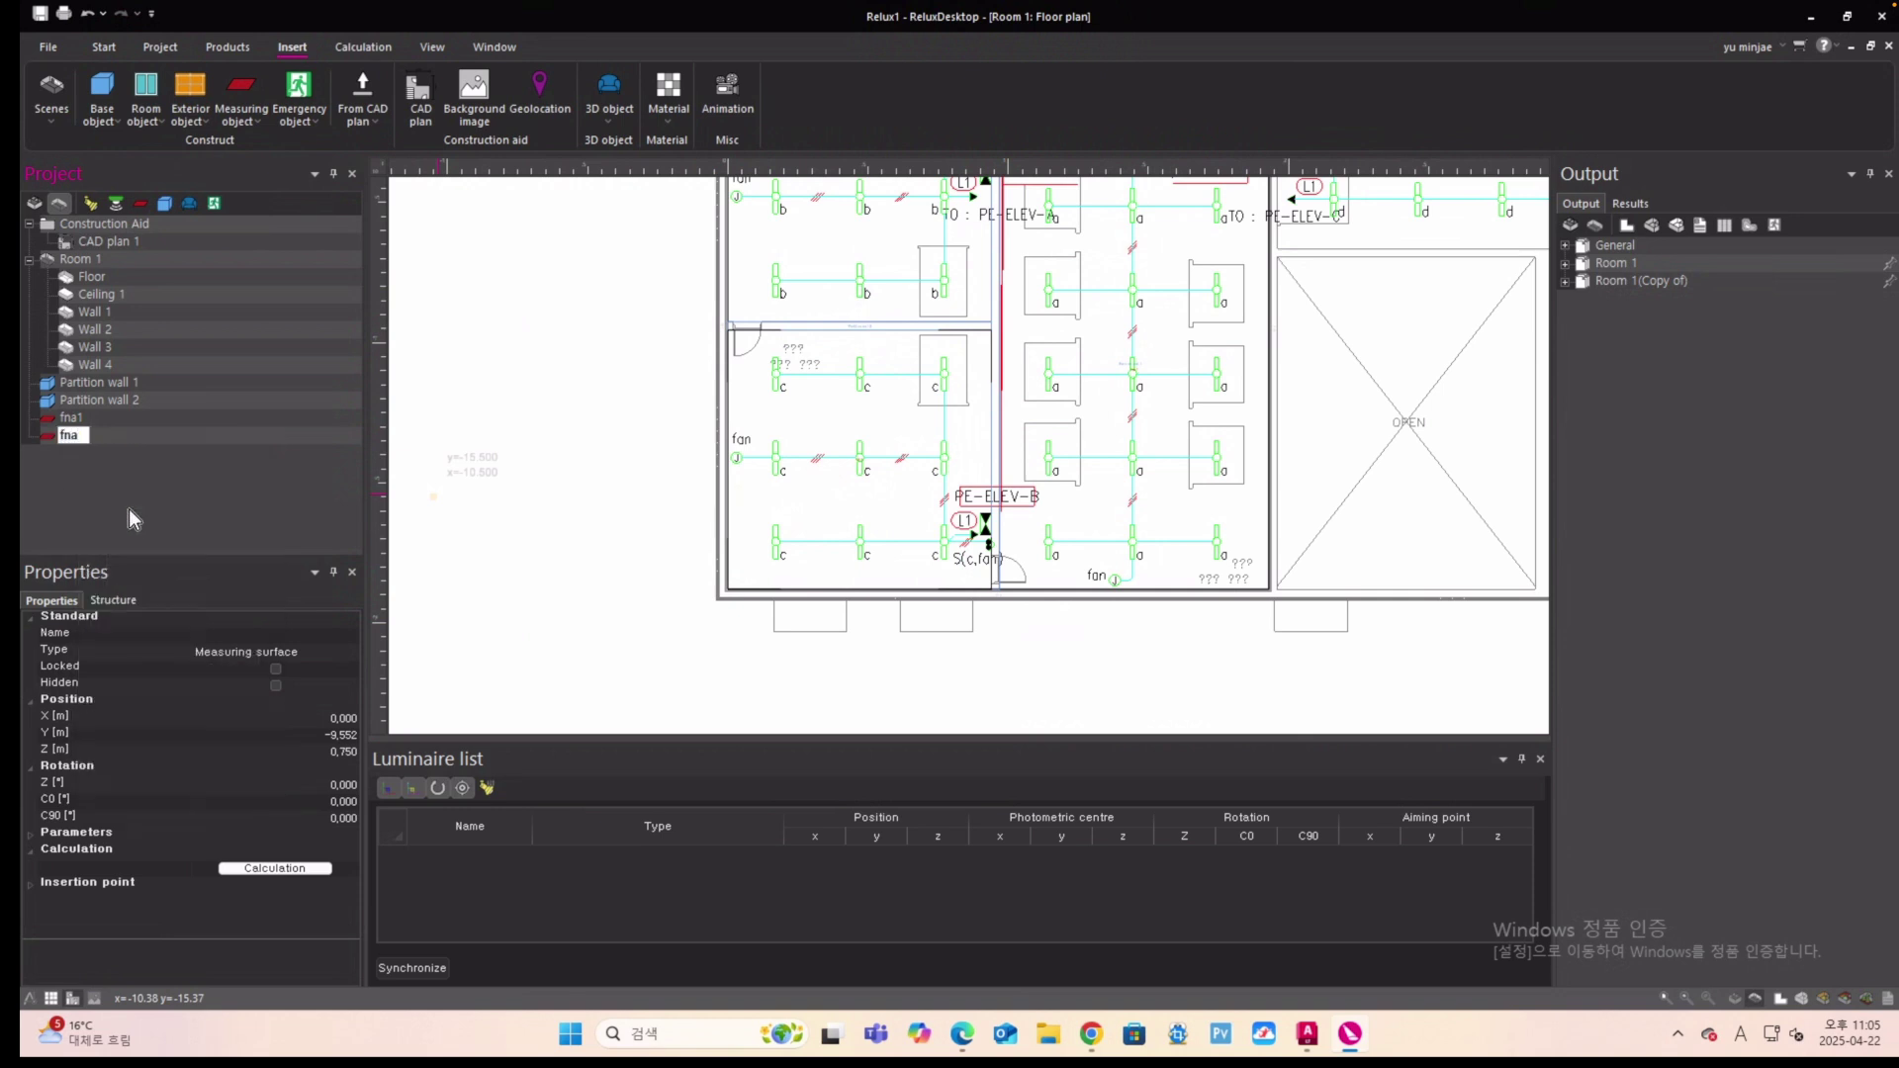
{"action": "type", "text": "2"}
{"action": "key", "text": "Return"}
Draw an L-shaped measuring surface covering luminaire area b and the adjoining stair area, following the walls and partitions.
{"action": "scroll", "coordinate": [791, 465], "scroll_direction": "down", "scroll_amount": 4}
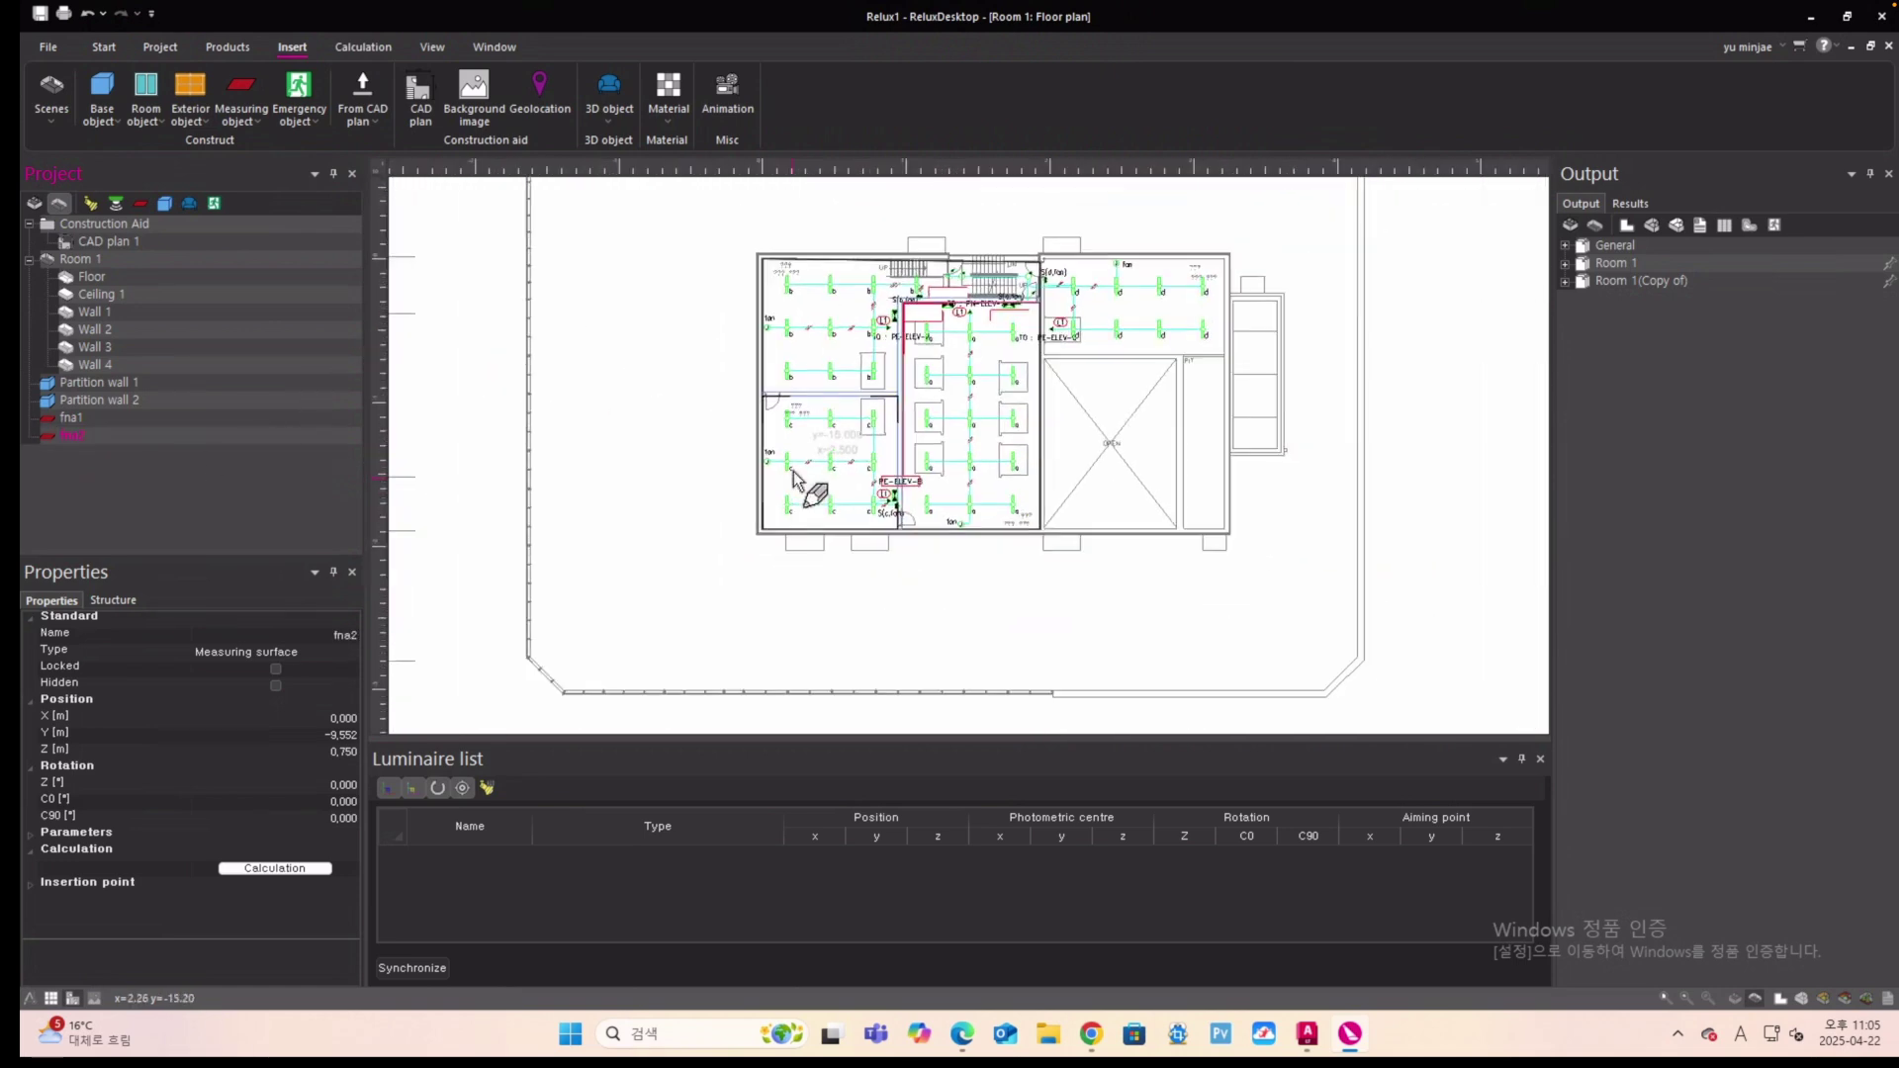
{"action": "scroll", "coordinate": [846, 272], "scroll_direction": "up", "scroll_amount": 2}
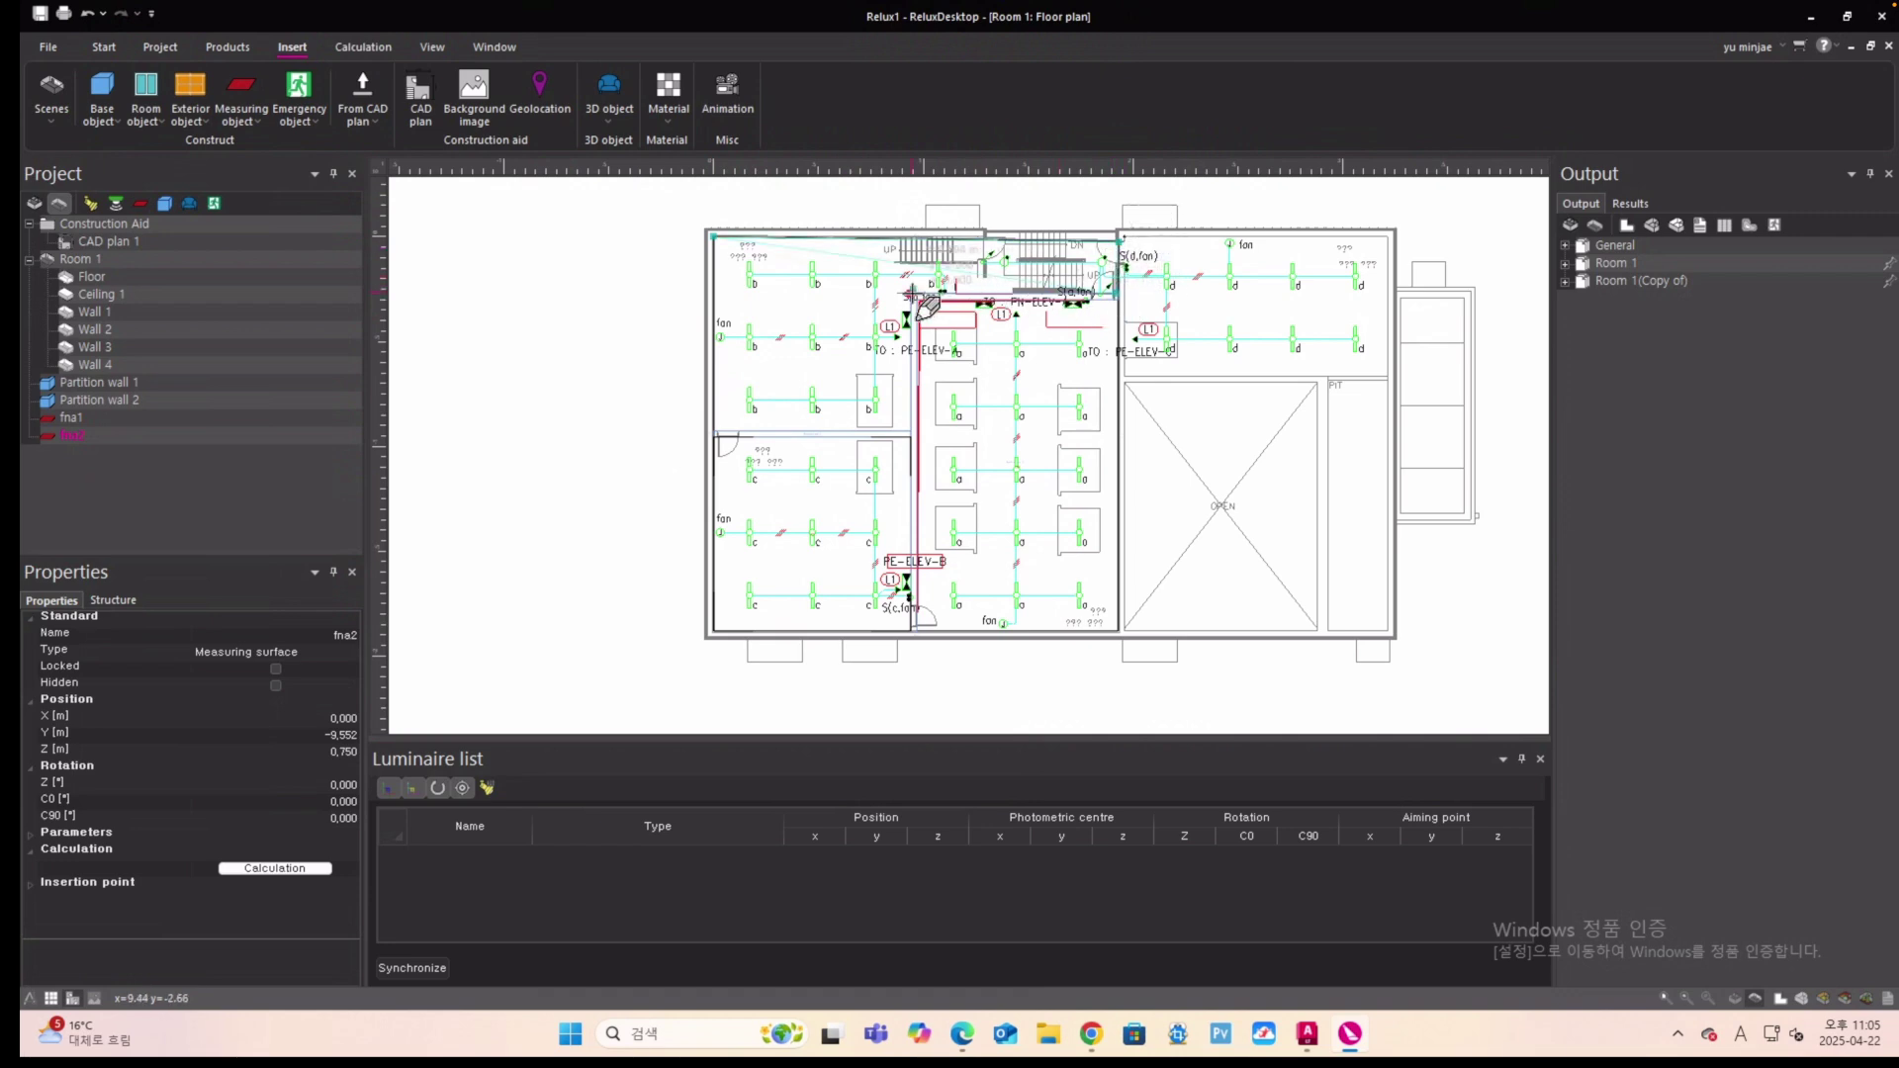
{"action": "left_click", "coordinate": [910, 429]}
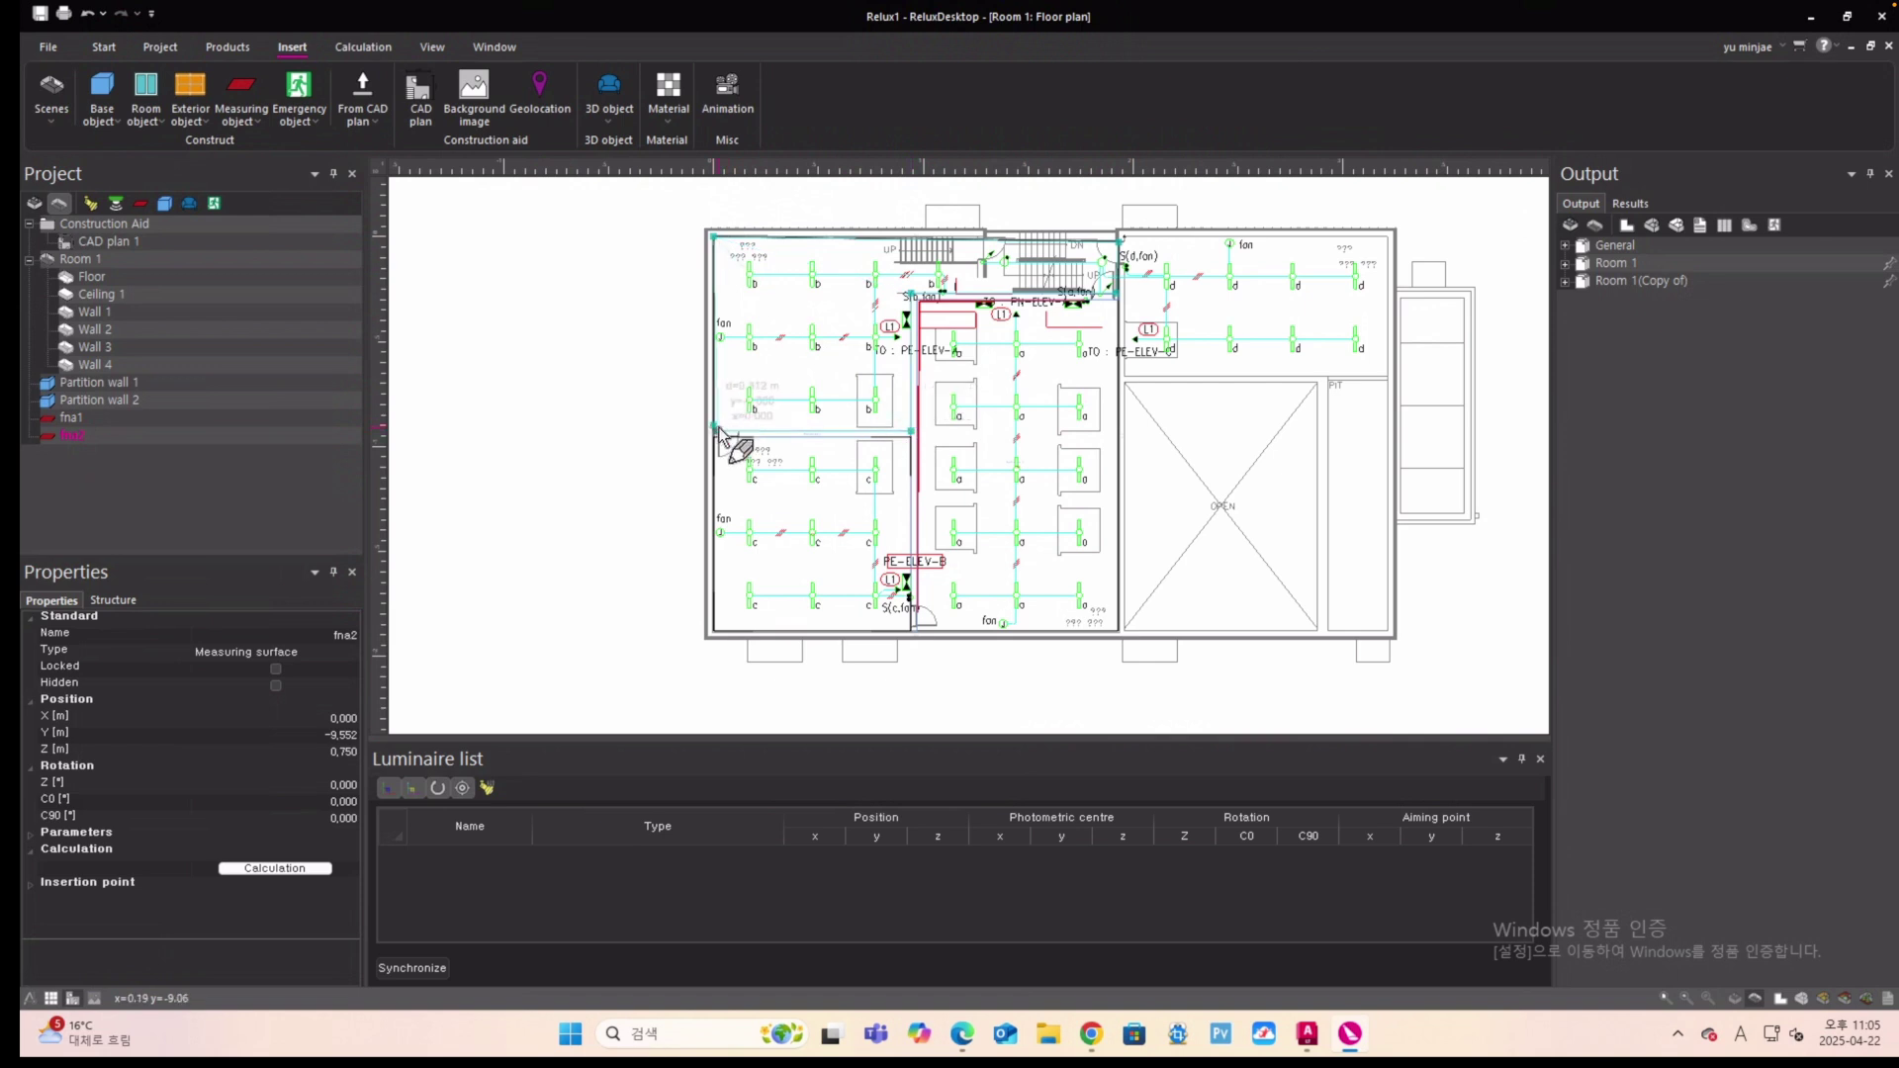
{"action": "double_click", "coordinate": [715, 428]}
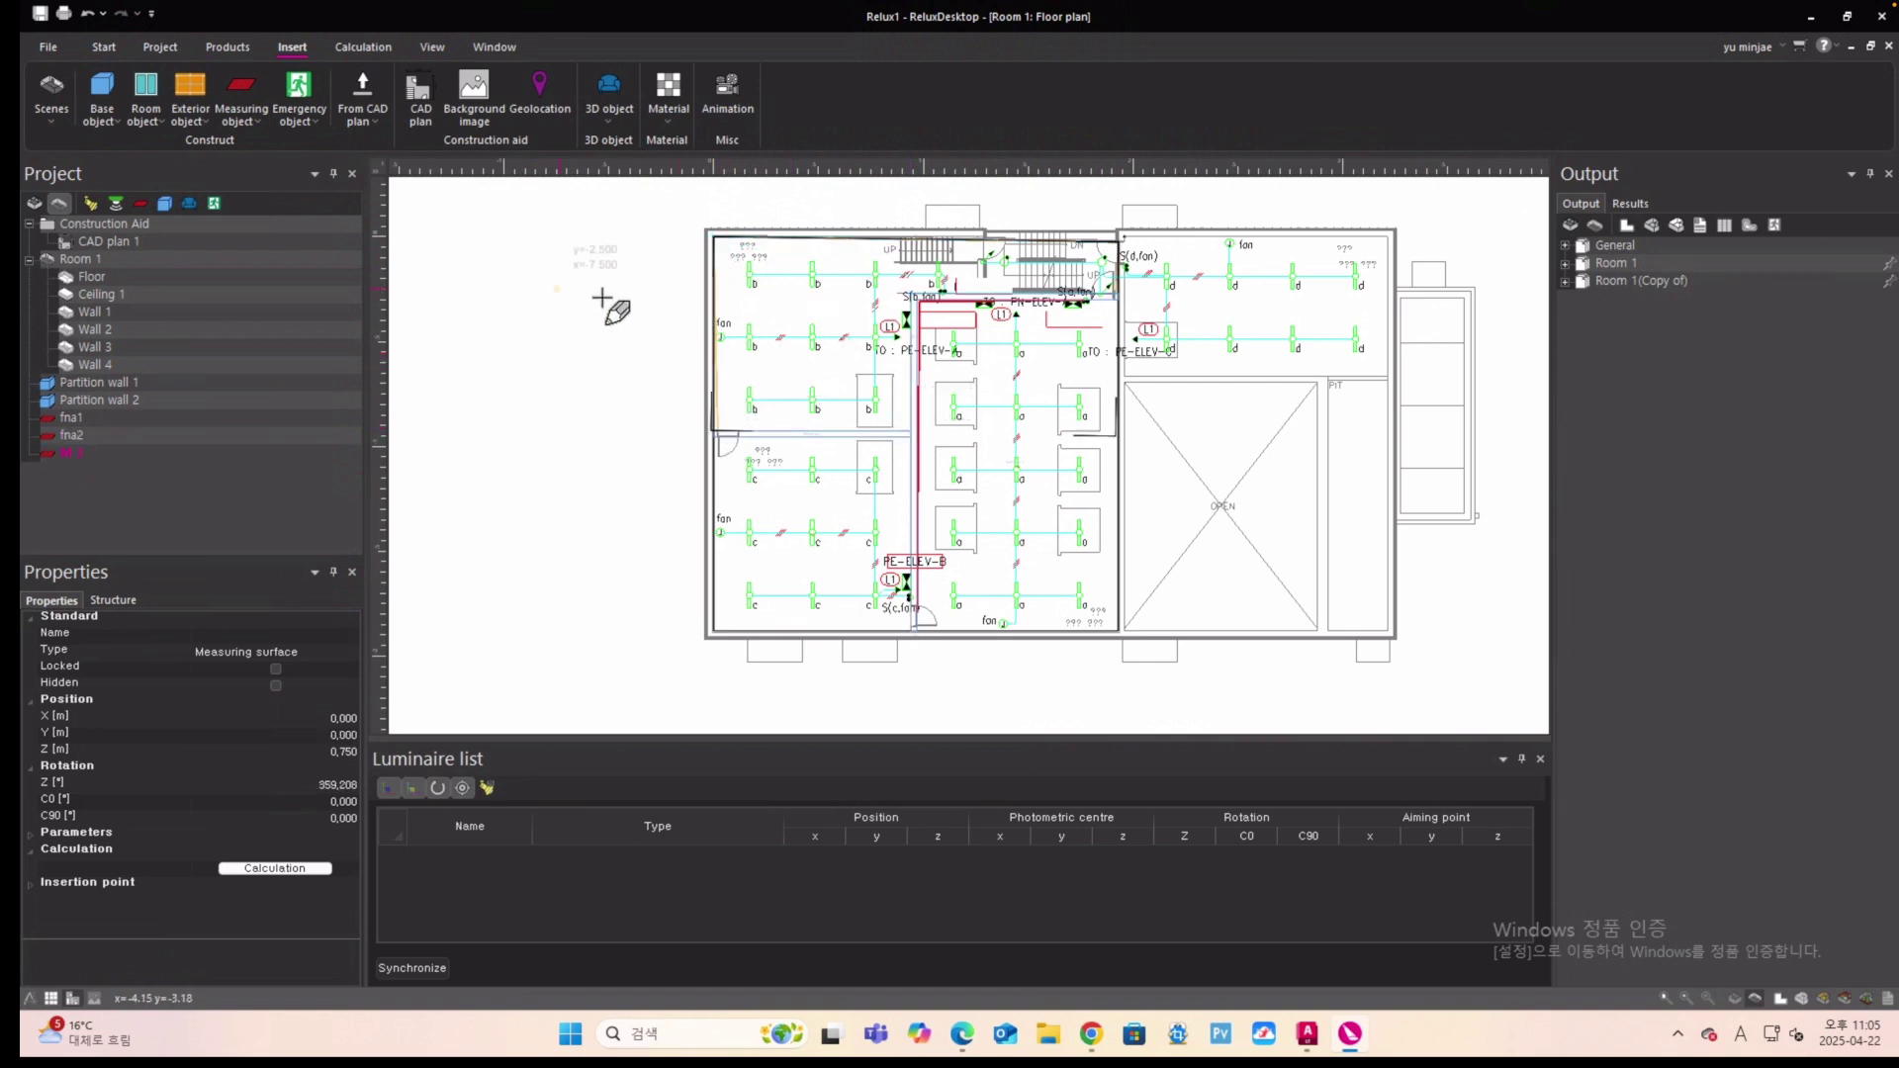
Rename the measuring surface over luminaire area b and the stairs as fna3.
{"action": "right_click", "coordinate": [81, 453]}
{"action": "left_click", "coordinate": [141, 520]}
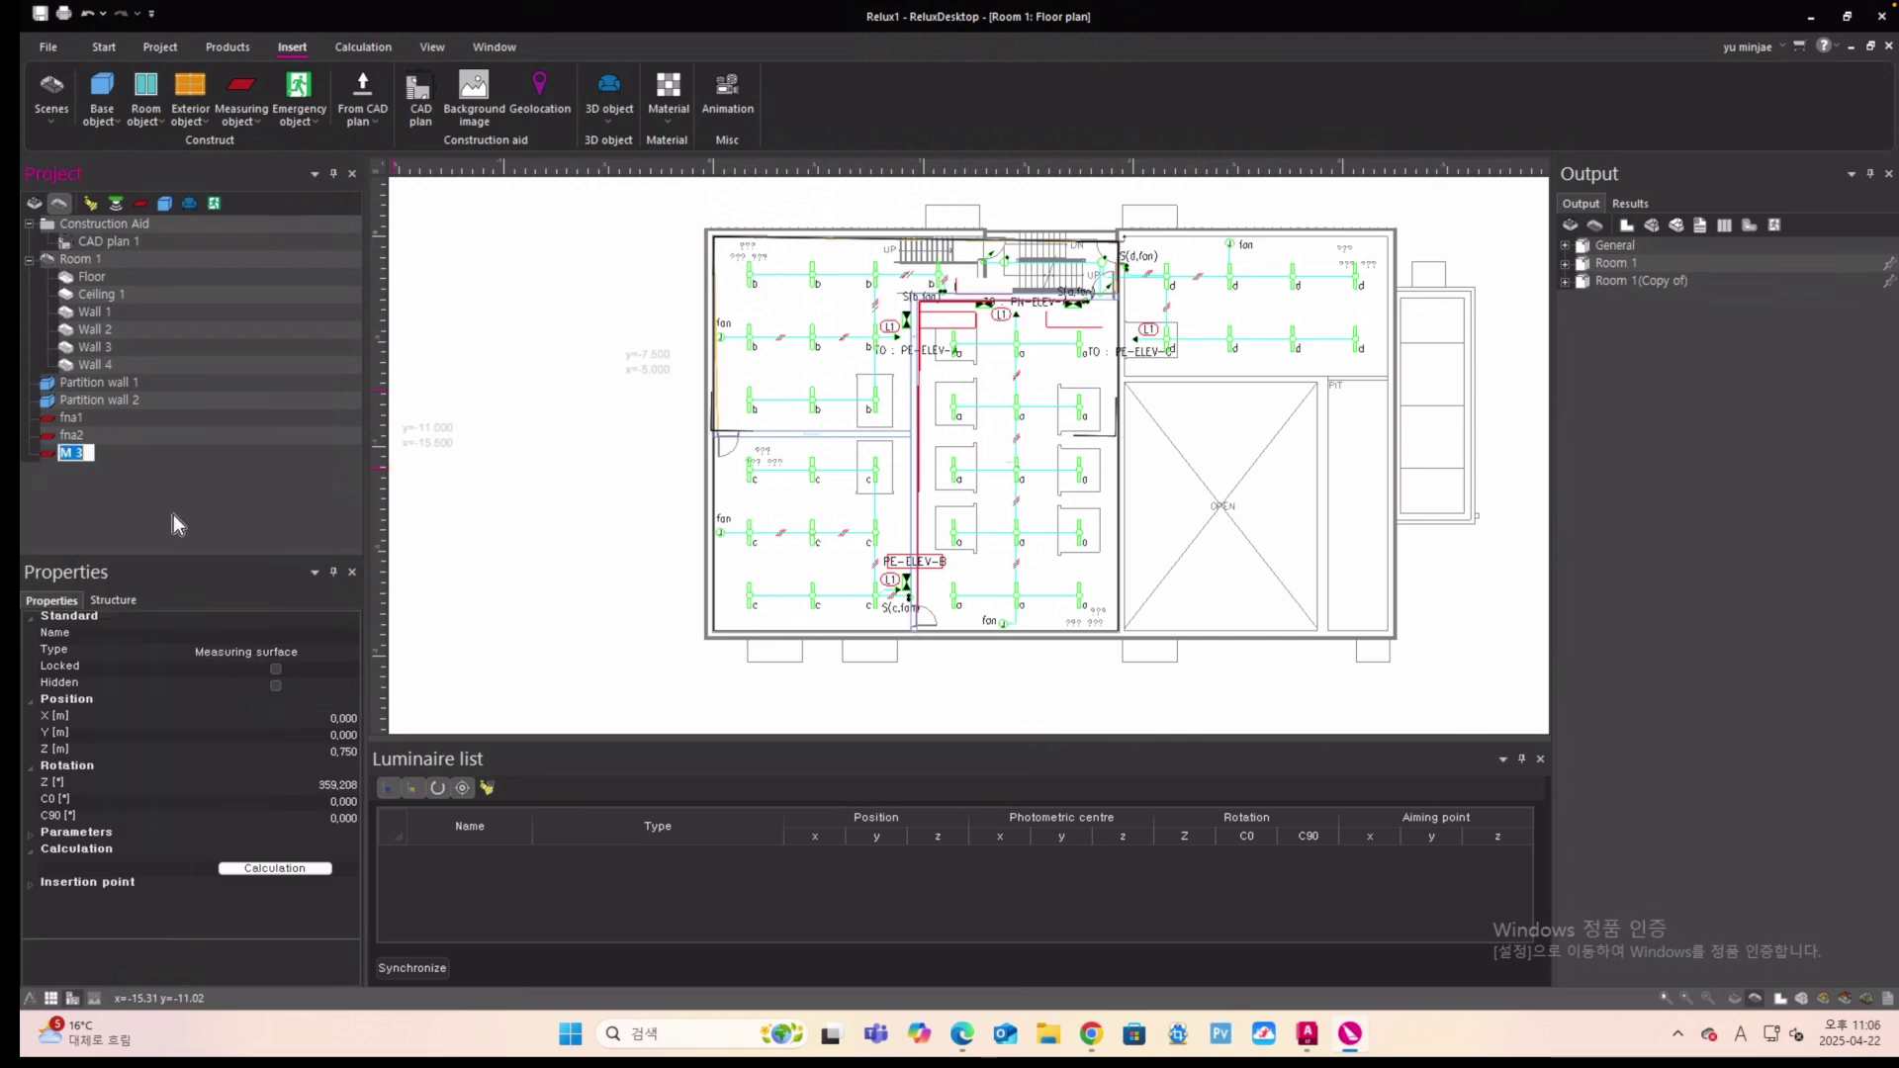
{"action": "type", "text": "fna3"}
{"action": "left_click", "coordinate": [499, 452]}
{"action": "scroll", "coordinate": [552, 331], "scroll_direction": "down", "scroll_amount": 3}
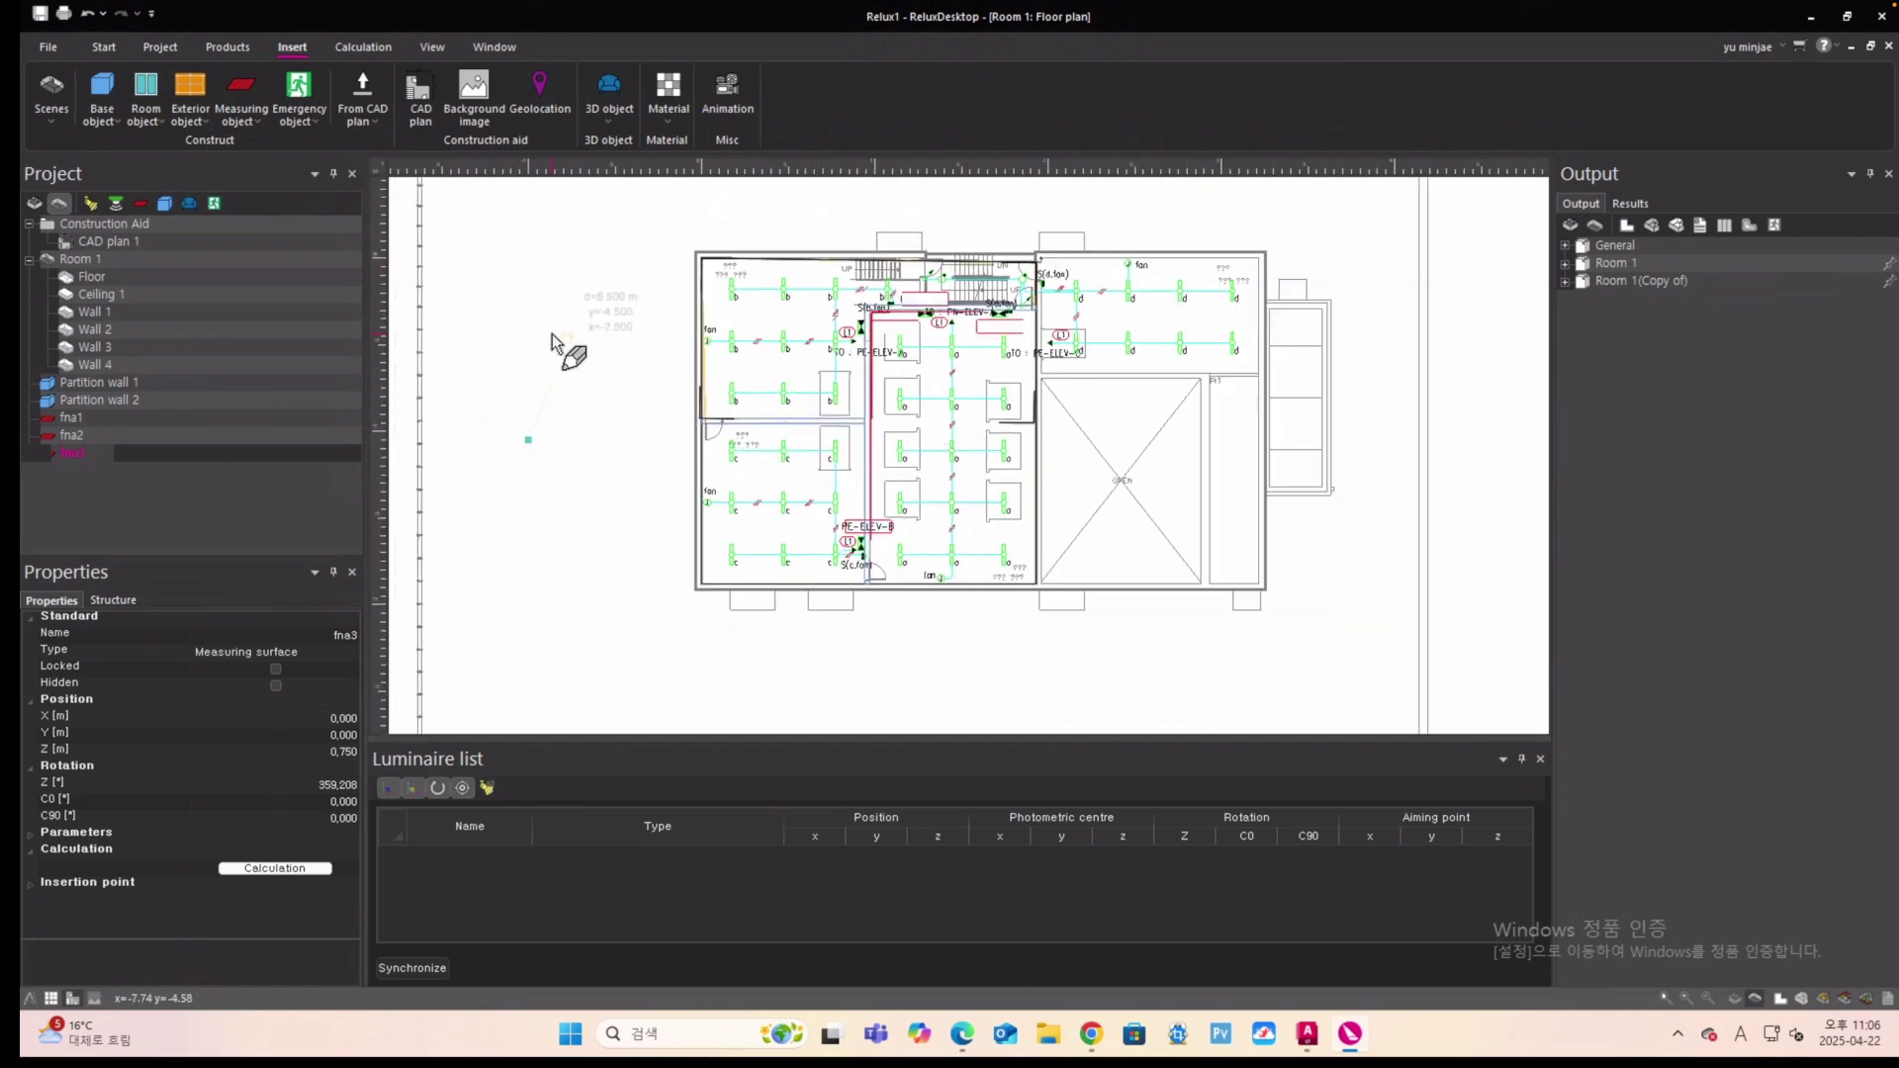
{"action": "key", "text": "Escape"}
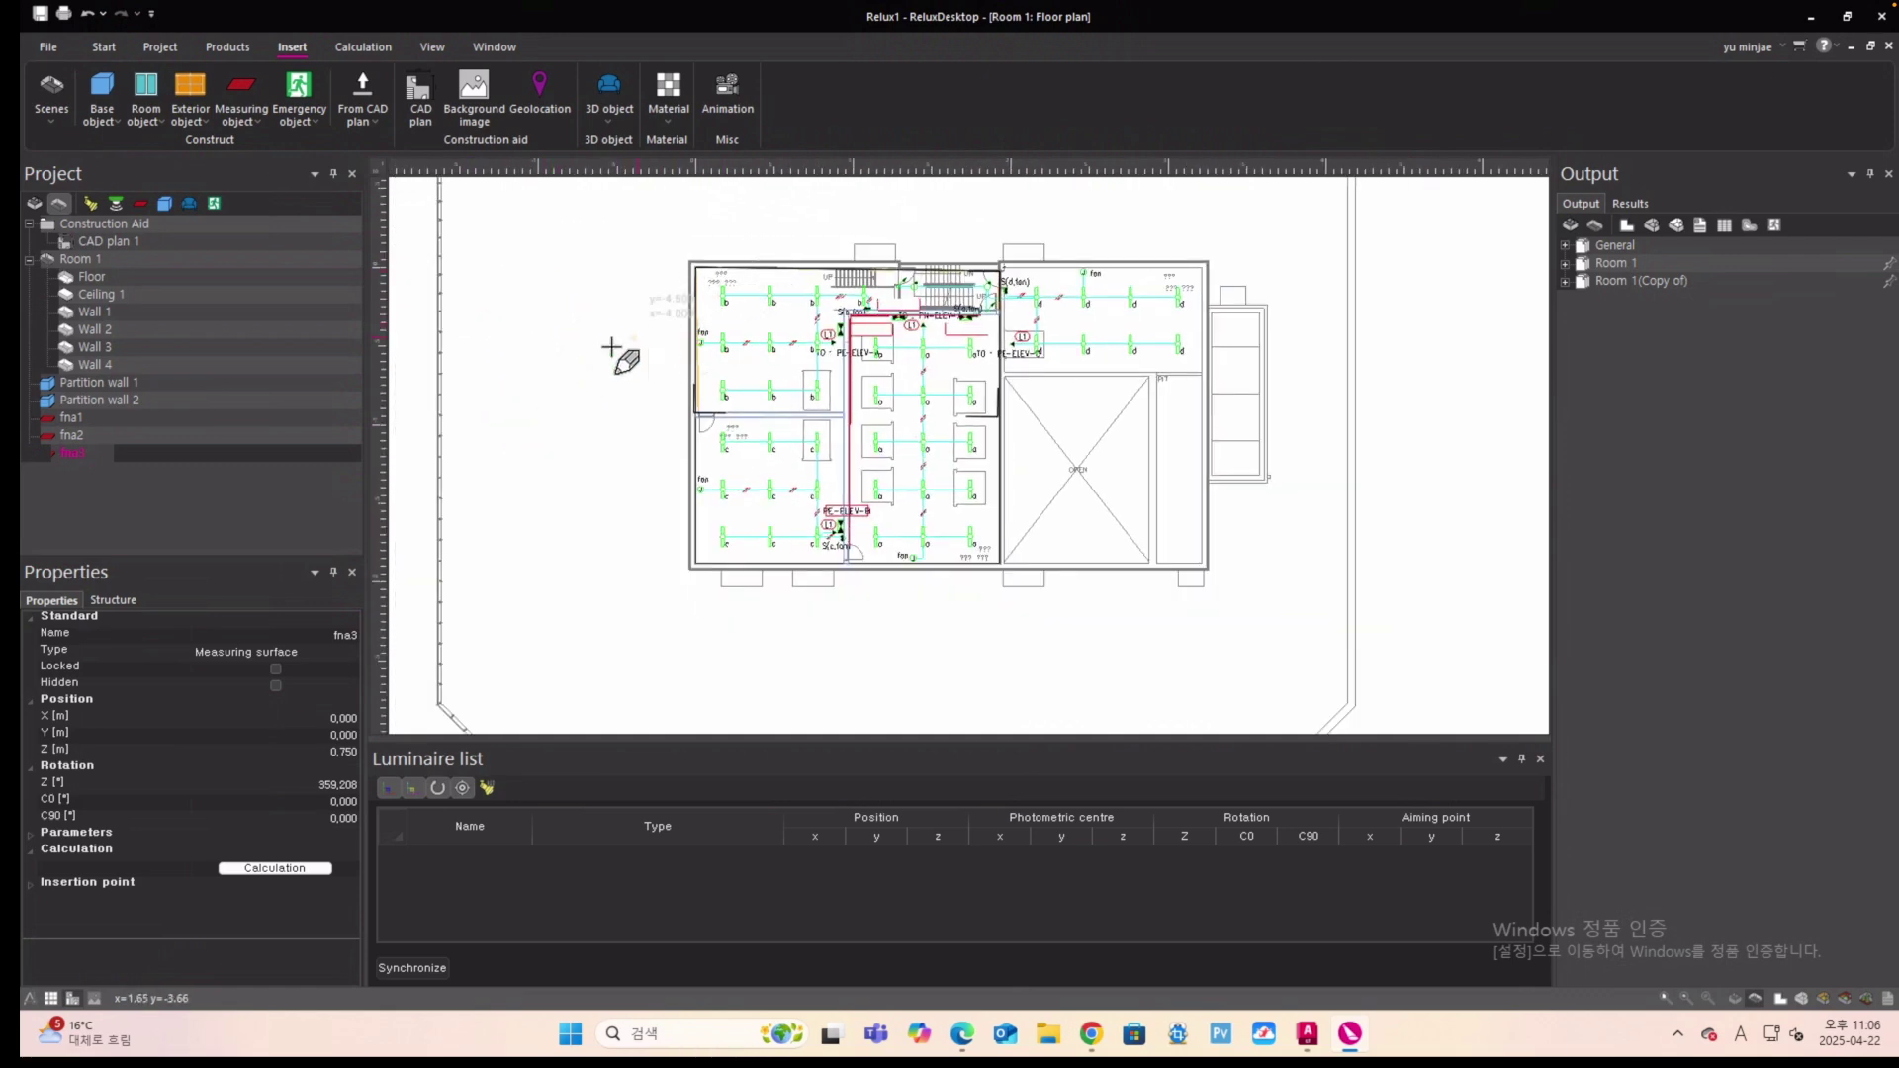
Open the floor plan of Room 1(Copy of) from the room list and show its objects.
{"action": "left_click", "coordinate": [36, 203]}
{"action": "double_click", "coordinate": [55, 240]}
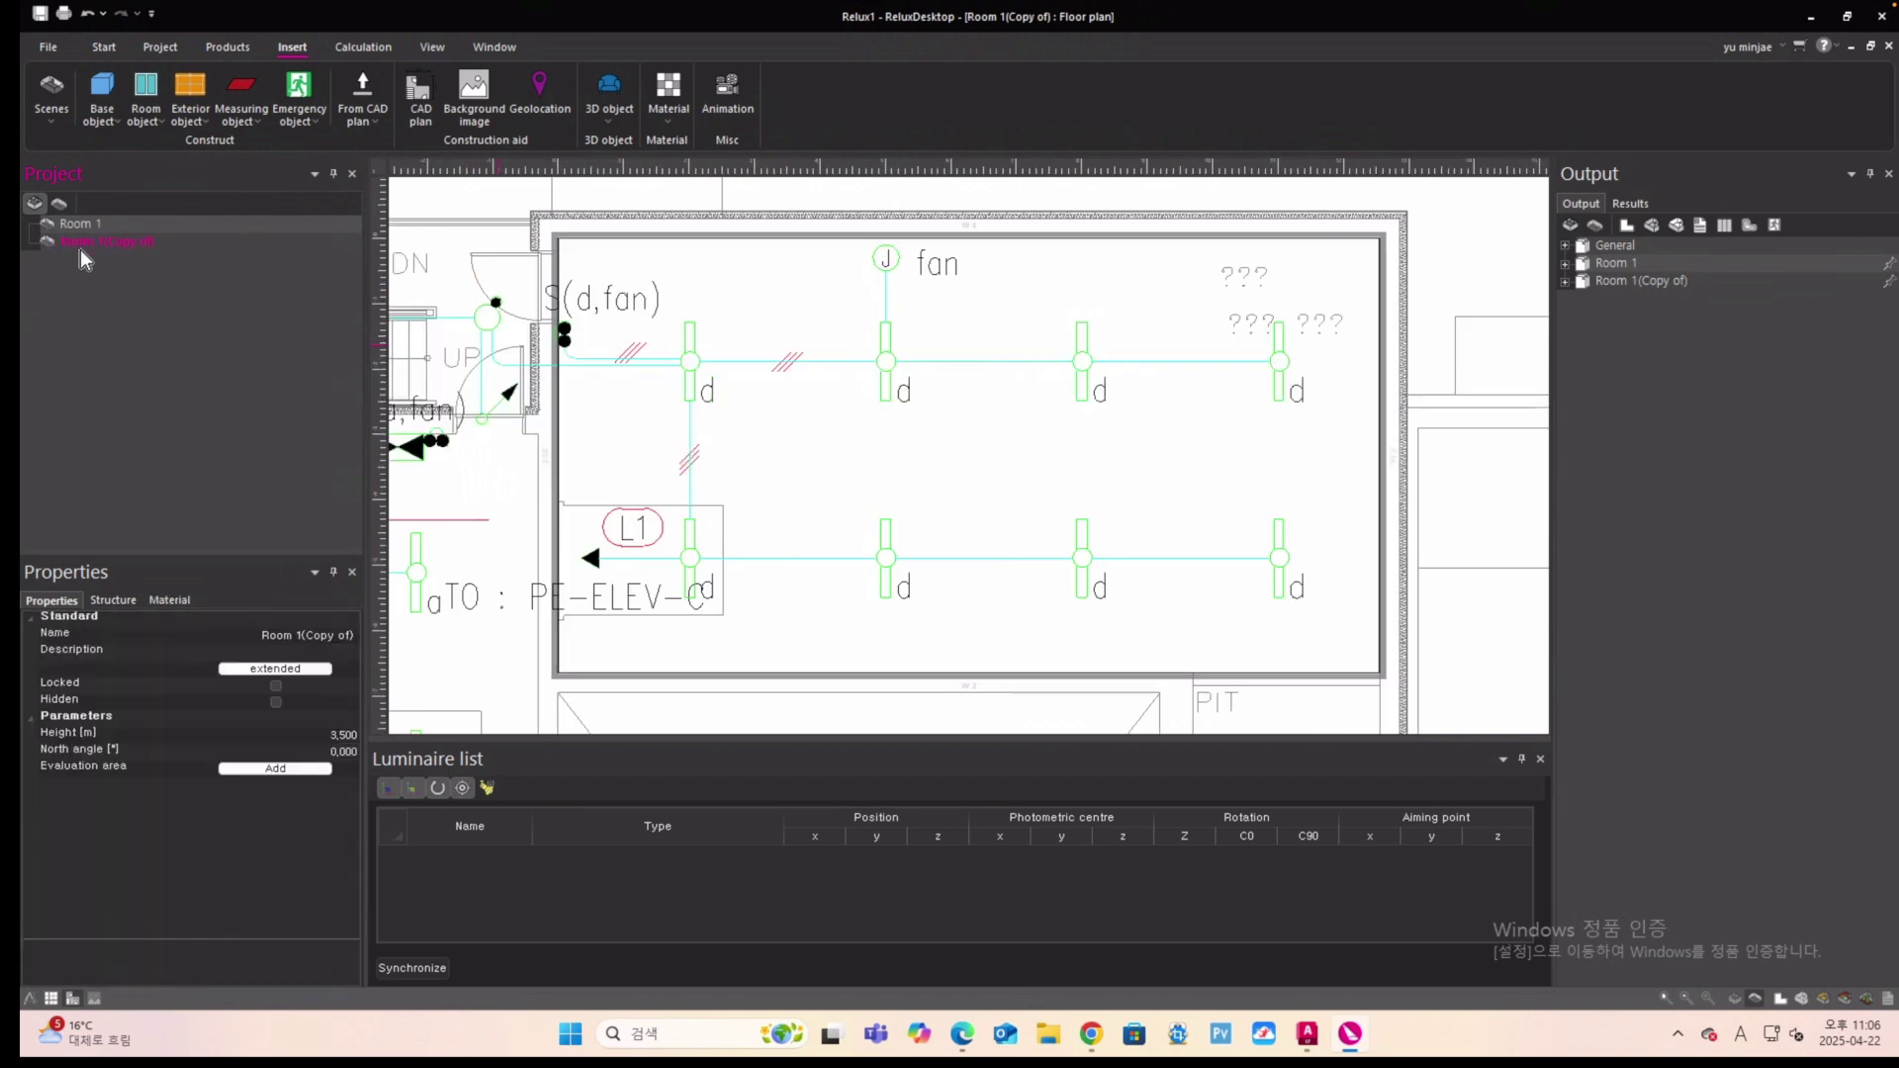
{"action": "left_click", "coordinate": [60, 205]}
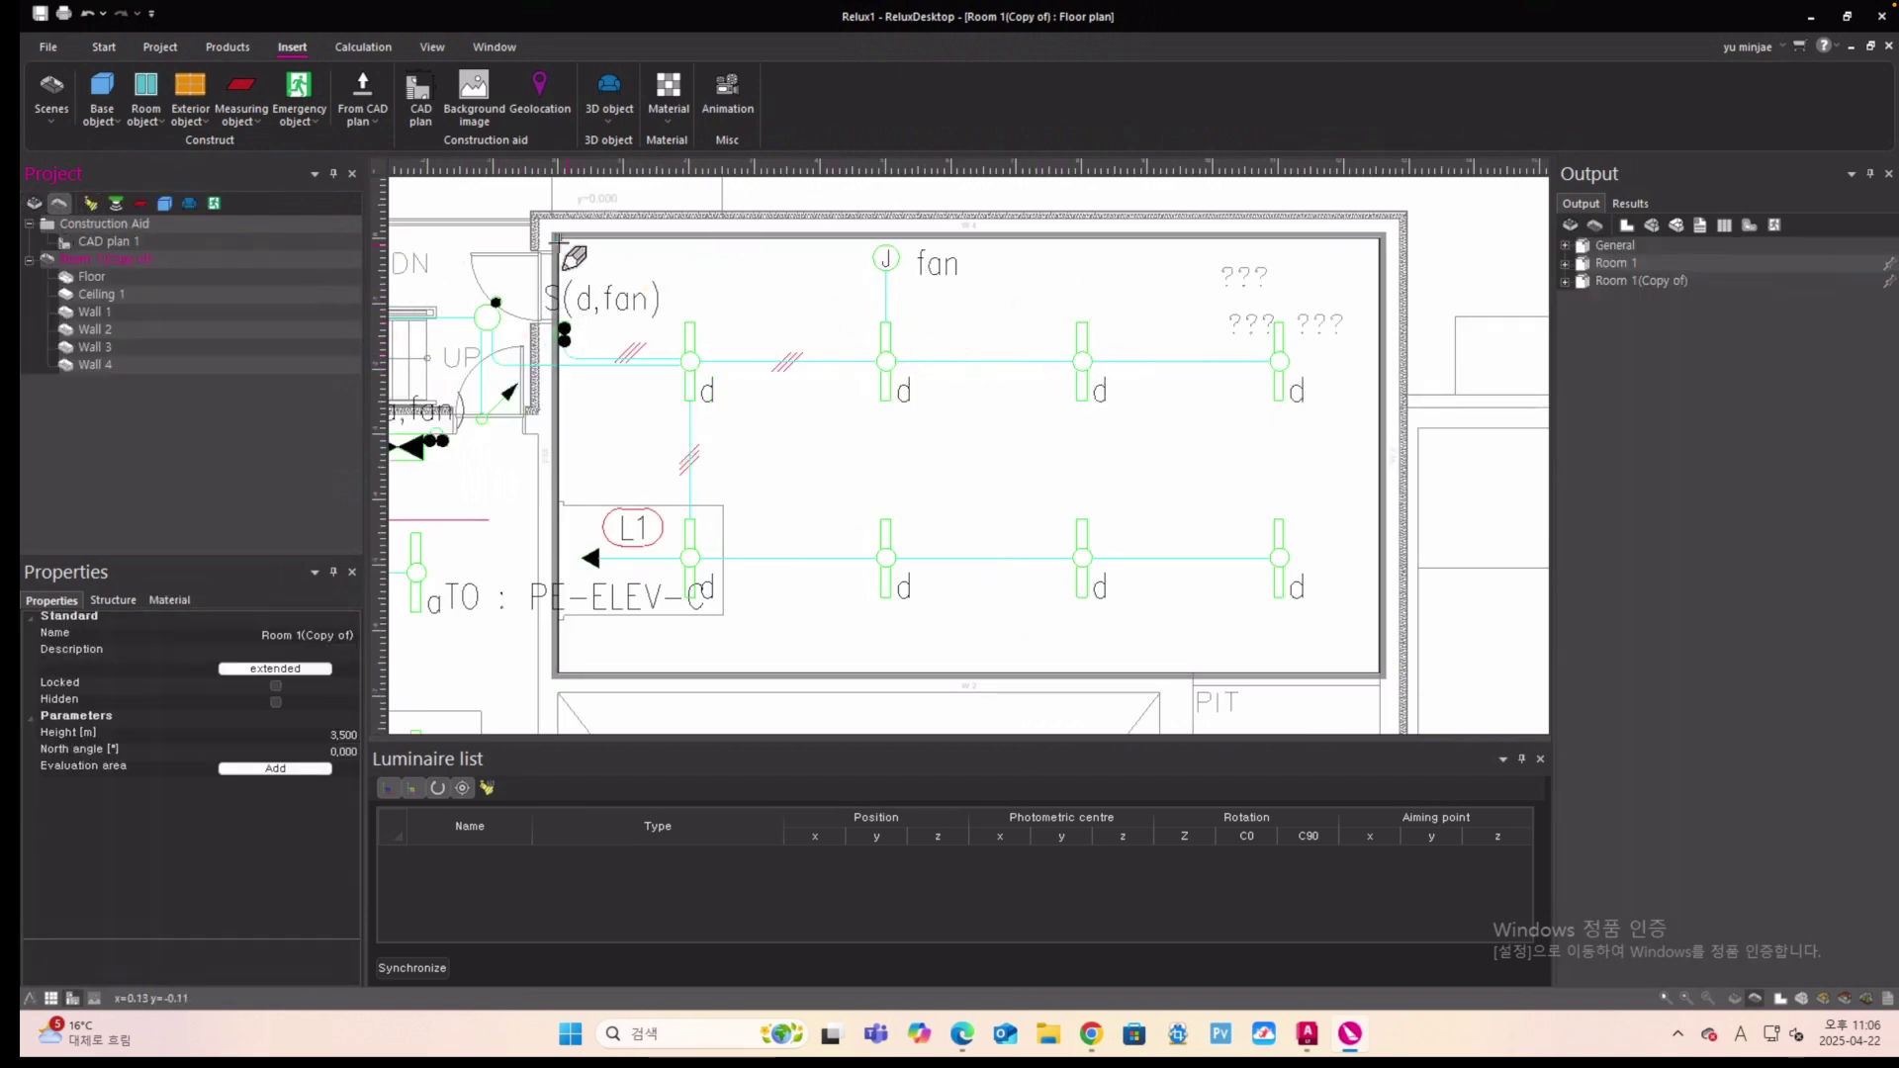
Draw a rectangular measuring surface covering luminaire area d, following the inner wall corners of Room 1(Copy of).
{"action": "left_click", "coordinate": [559, 240]}
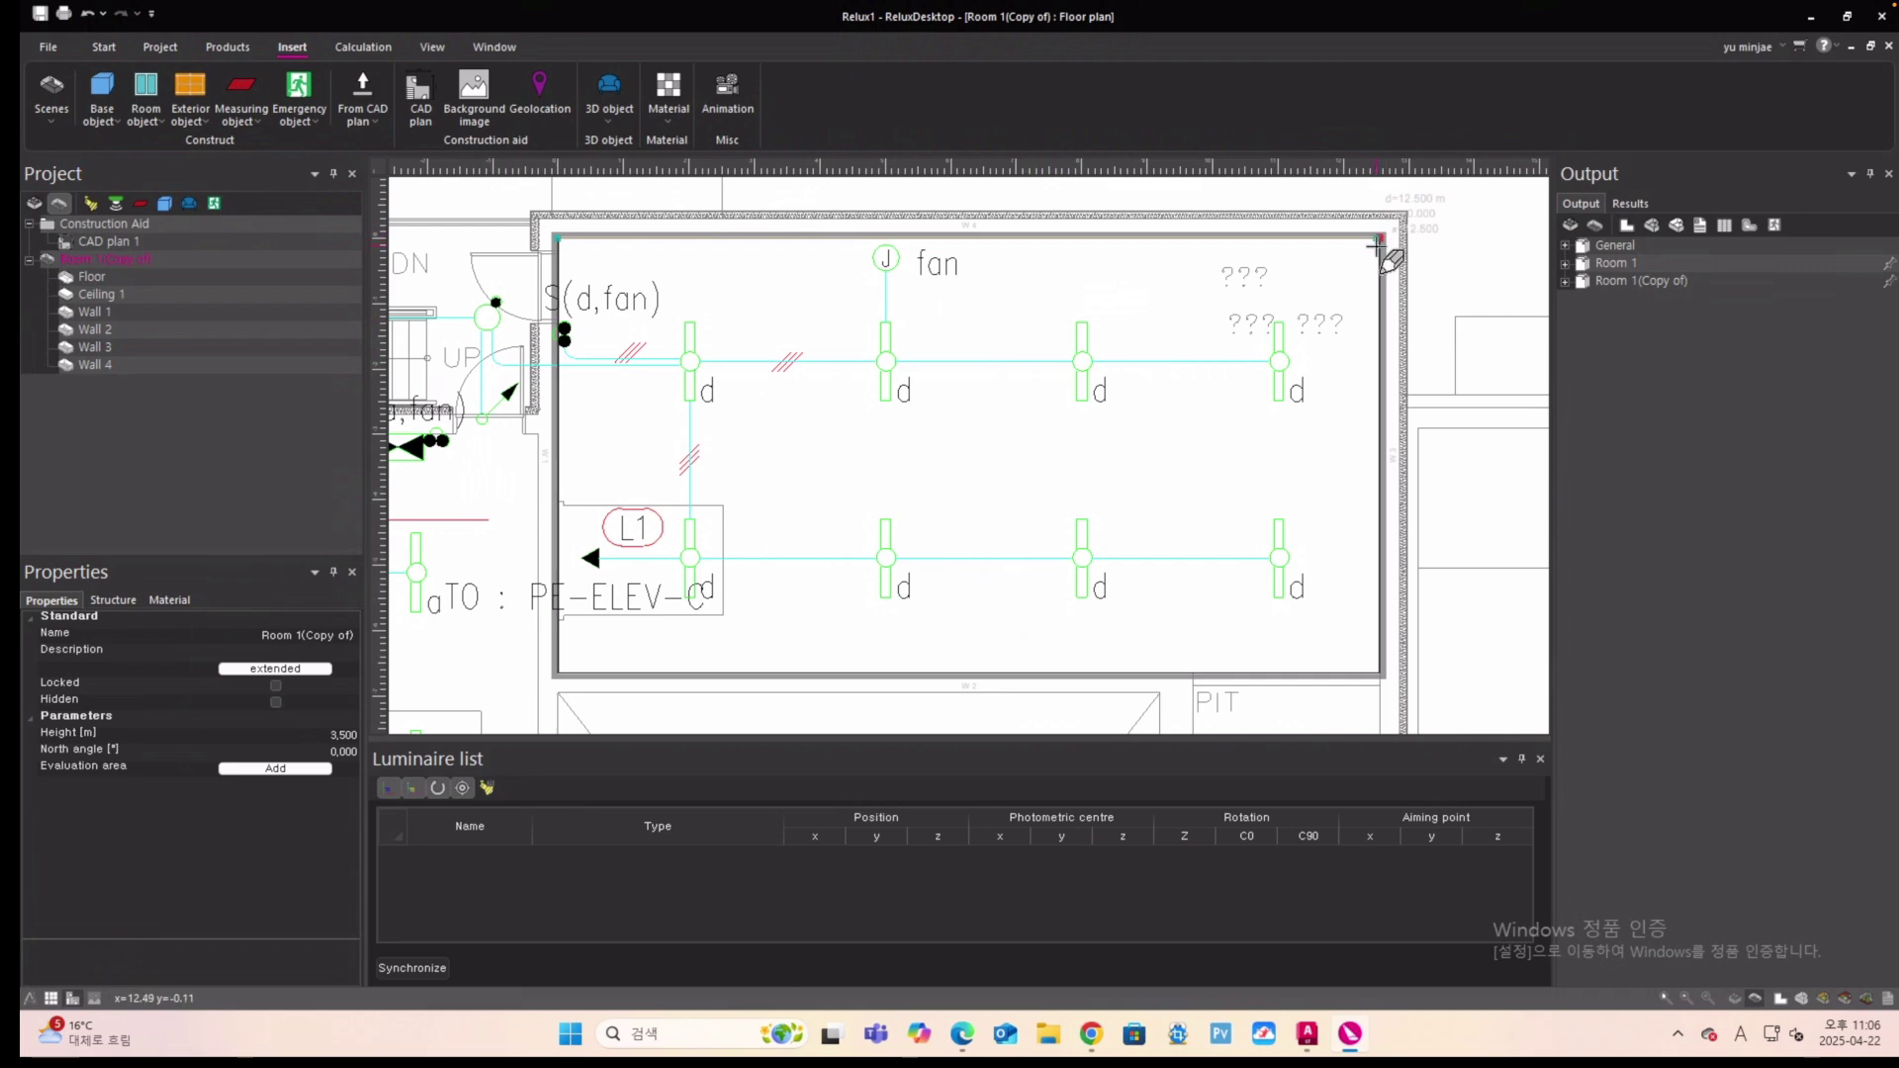
{"action": "left_click", "coordinate": [1381, 240]}
{"action": "left_click", "coordinate": [1381, 673]}
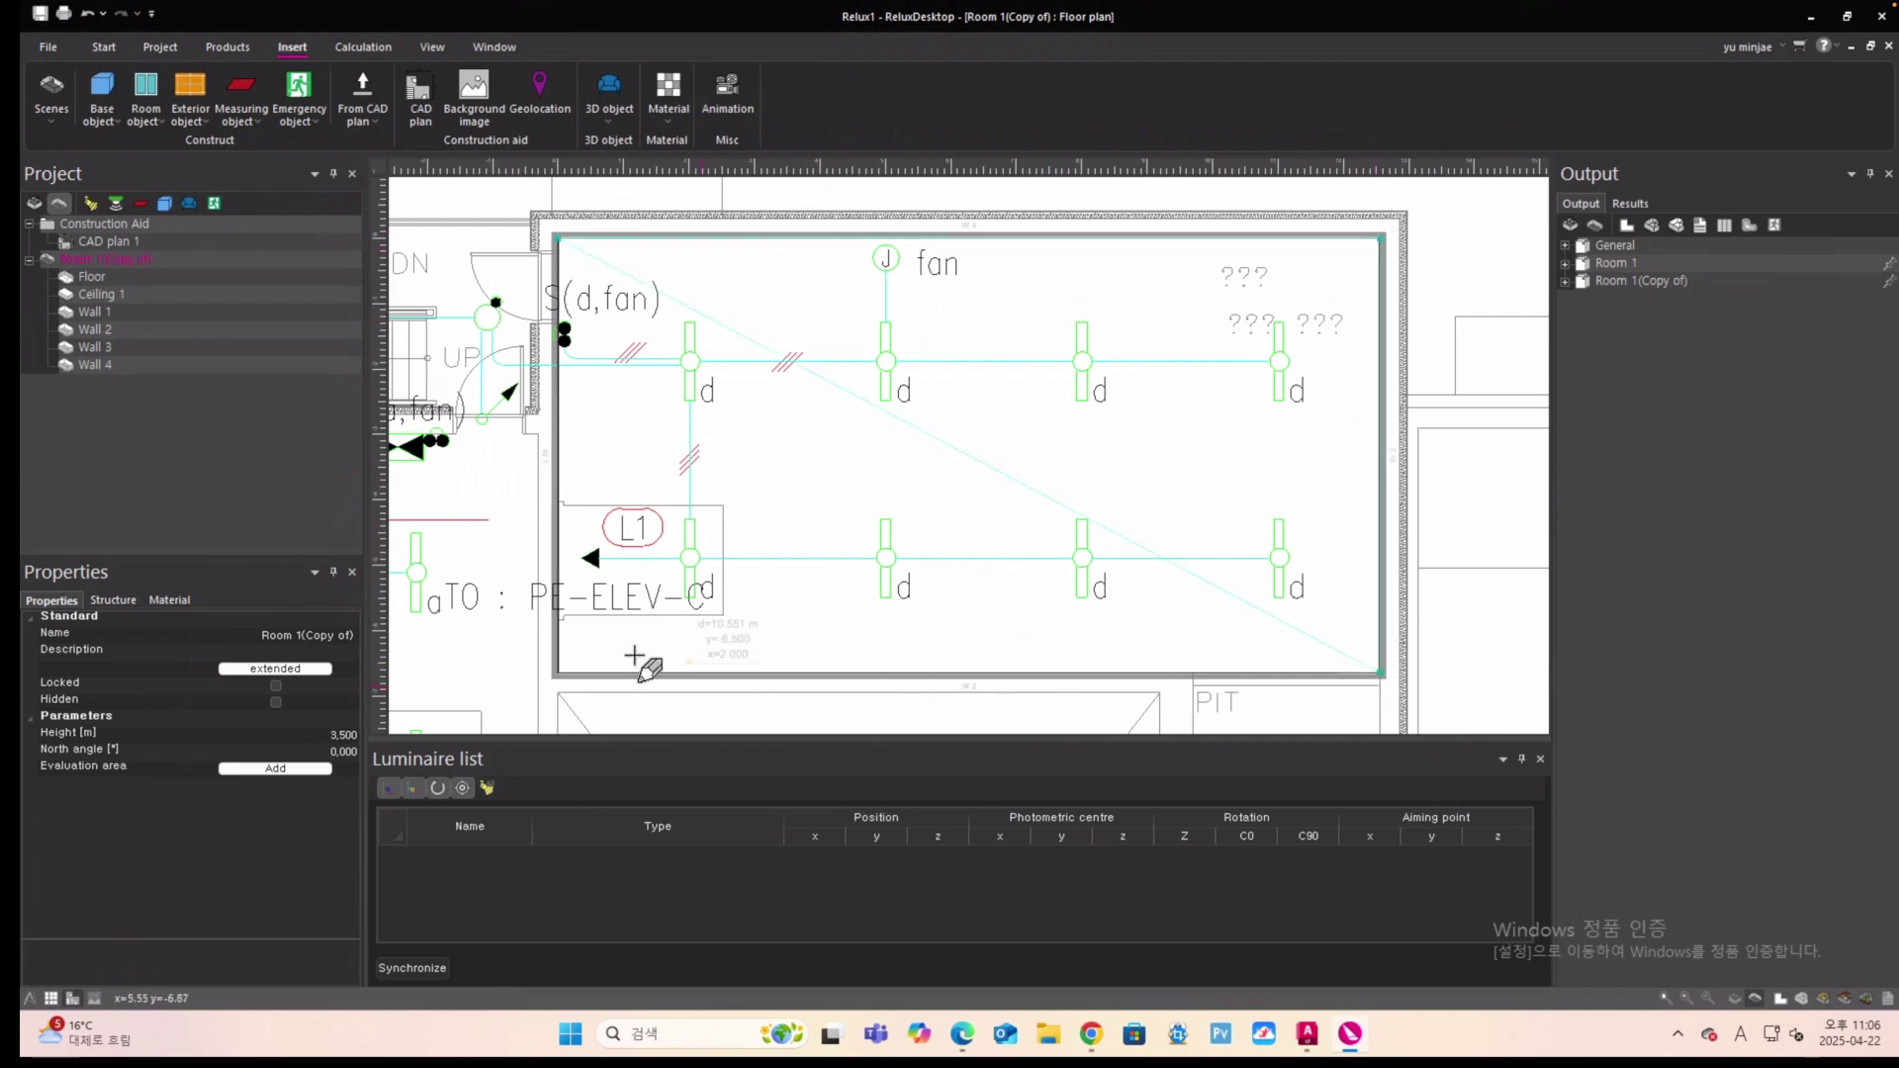
{"action": "double_click", "coordinate": [559, 673]}
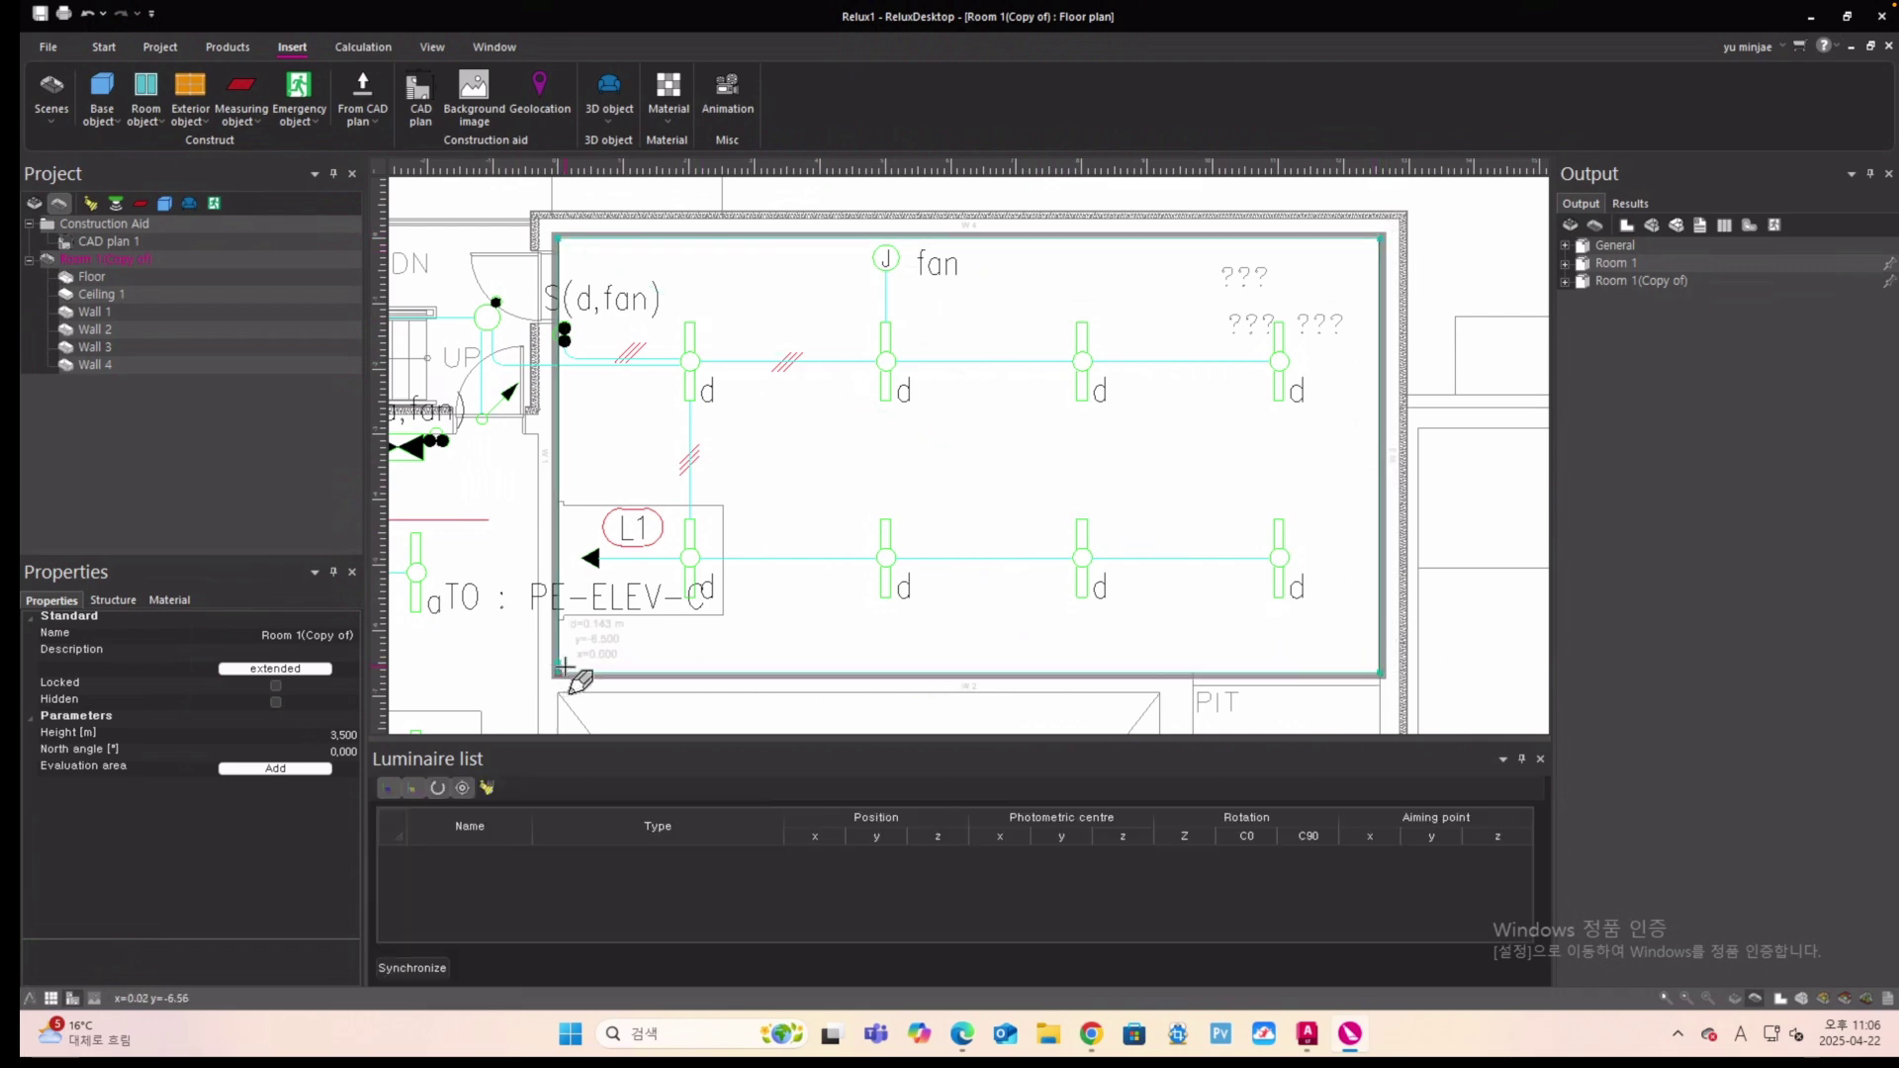
{"action": "scroll", "coordinate": [1030, 496], "scroll_direction": "down", "scroll_amount": 3}
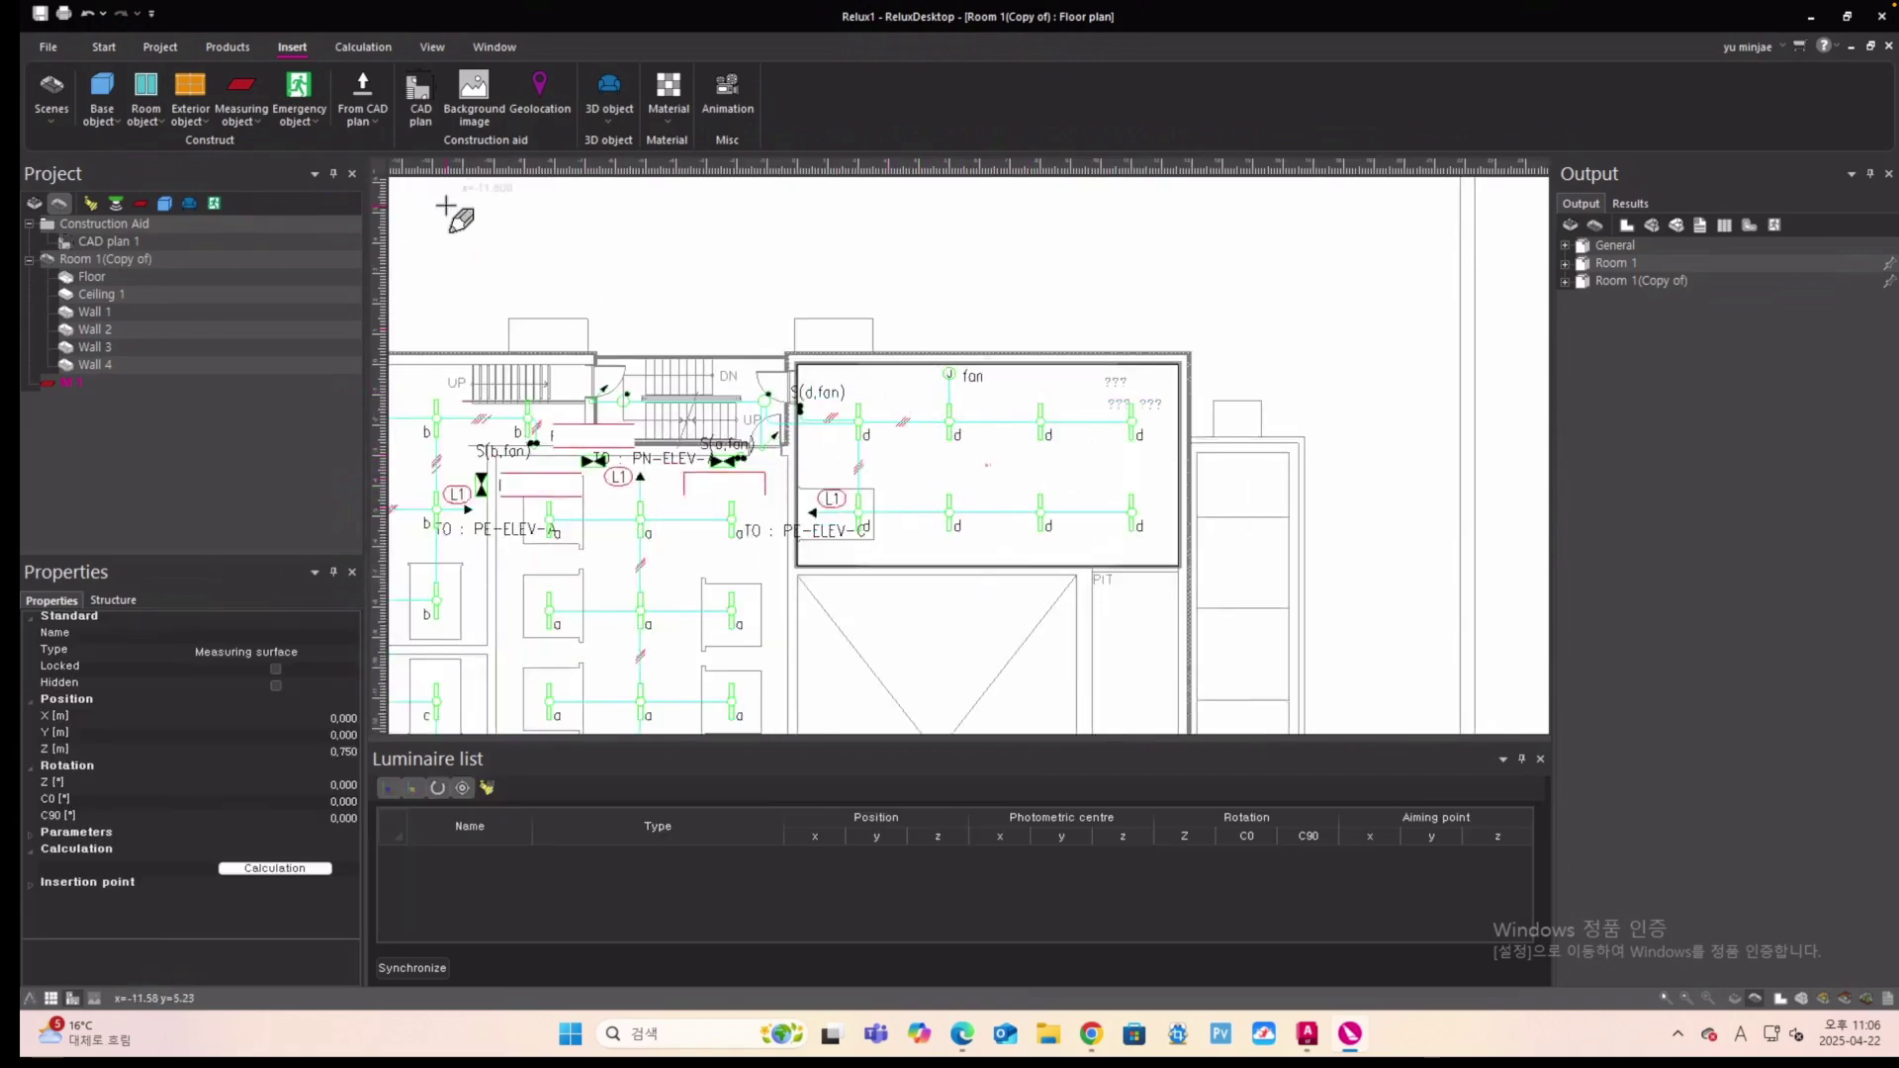
{"action": "key", "text": "Escape"}
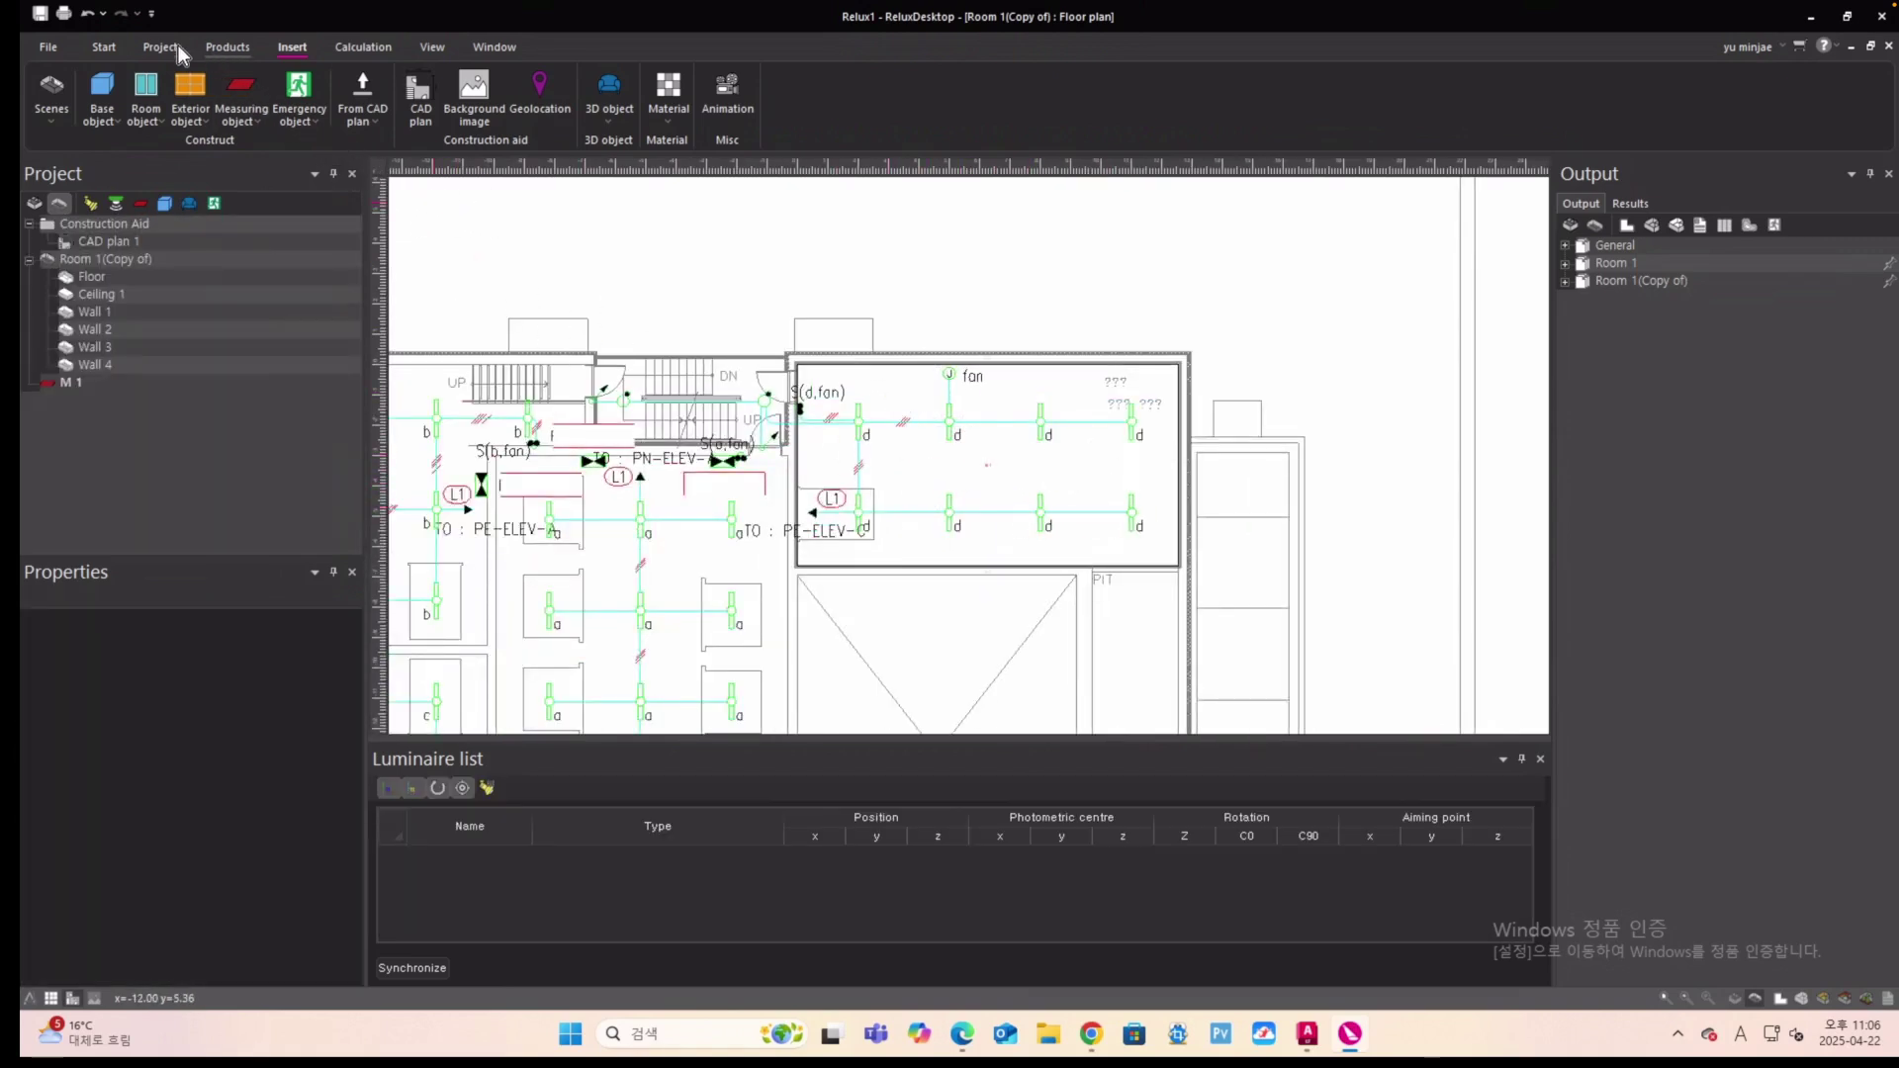
{"action": "left_click", "coordinate": [209, 48]}
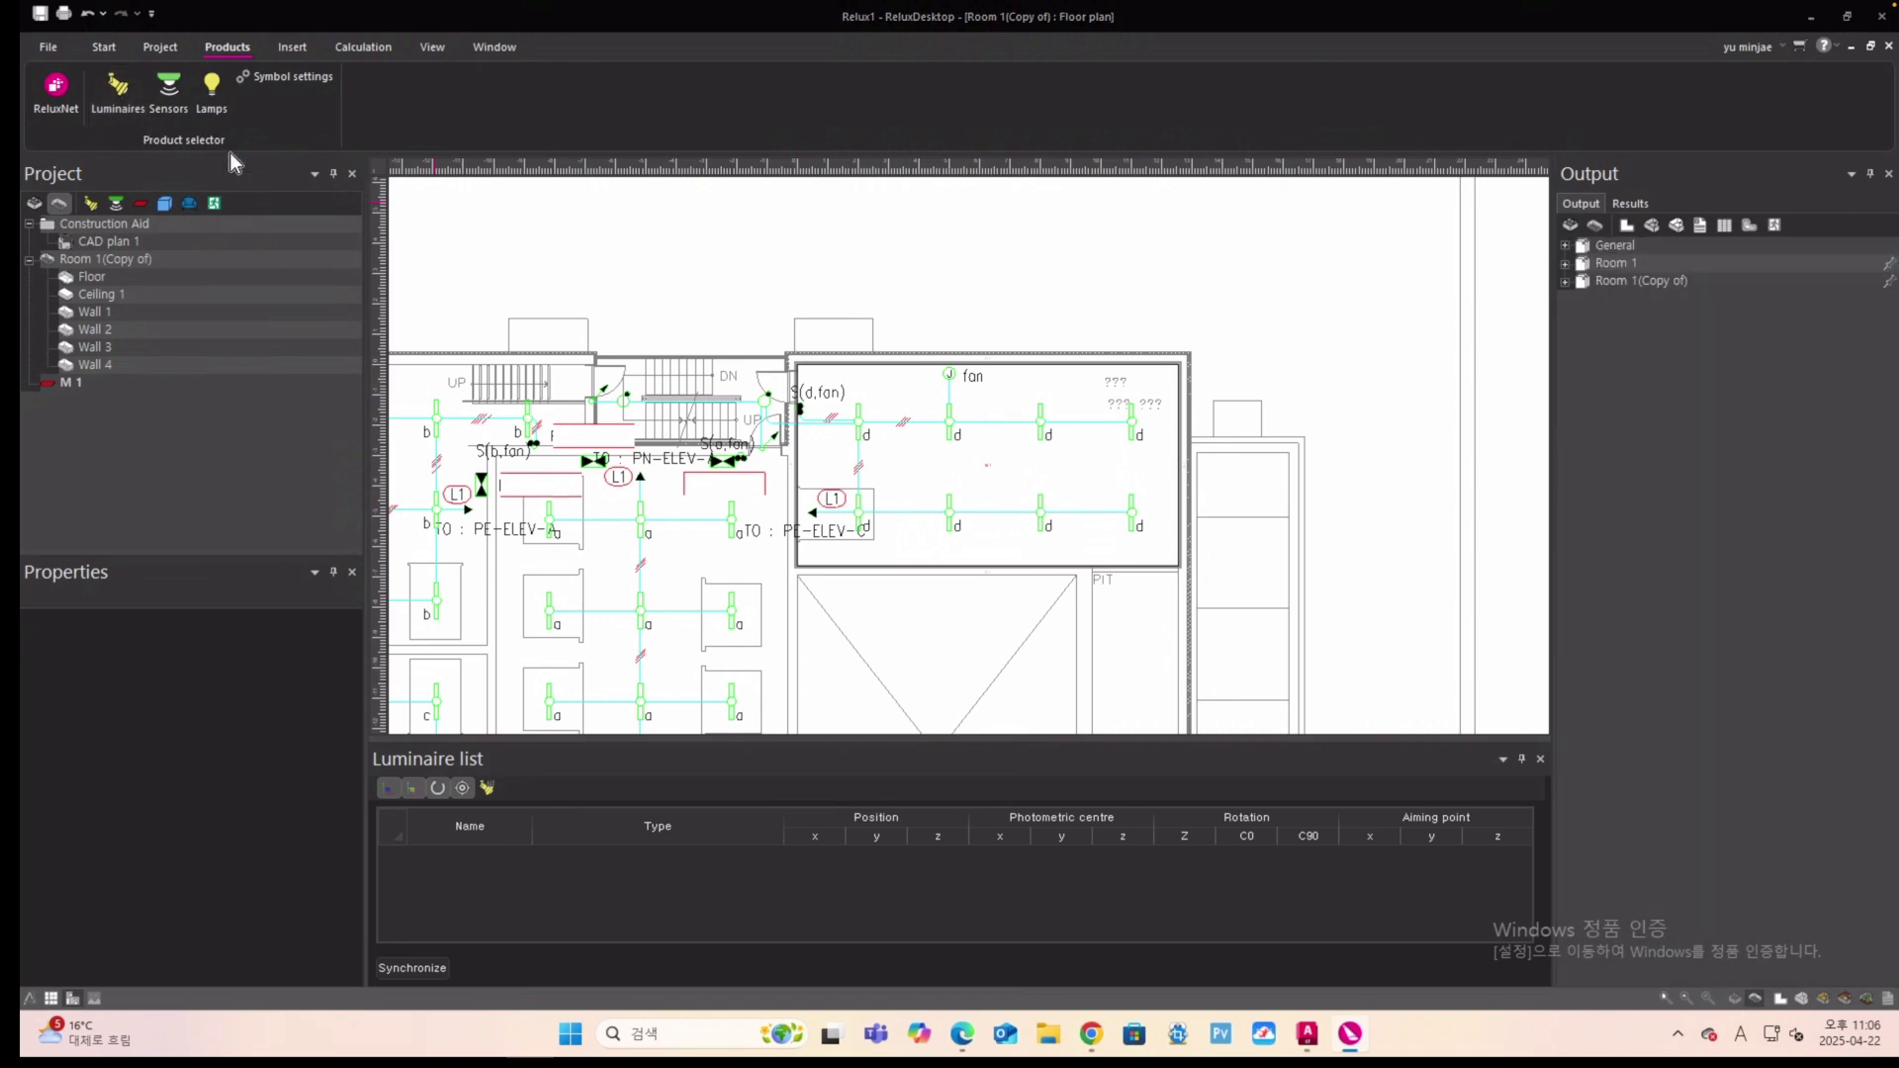
{"action": "left_click", "coordinate": [754, 294]}
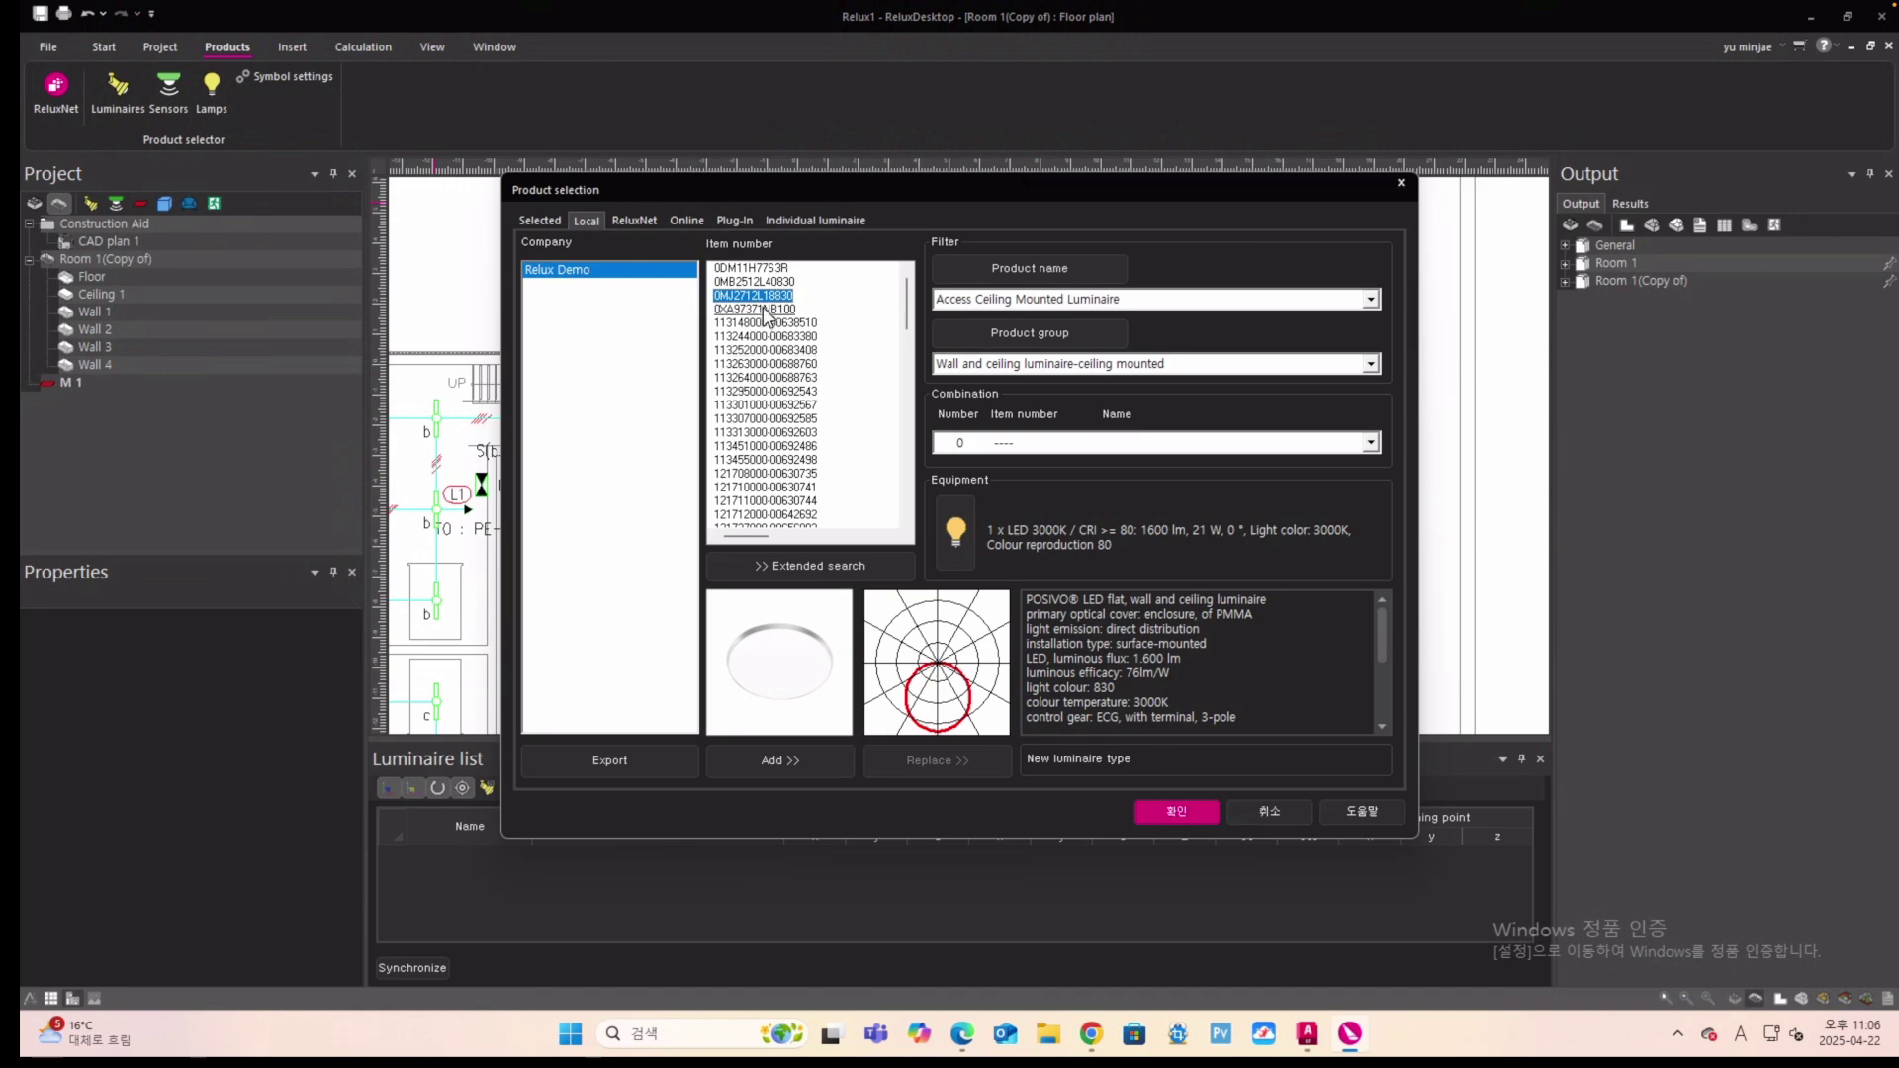
{"action": "key", "text": "Up"}
{"action": "left_click", "coordinate": [759, 349]}
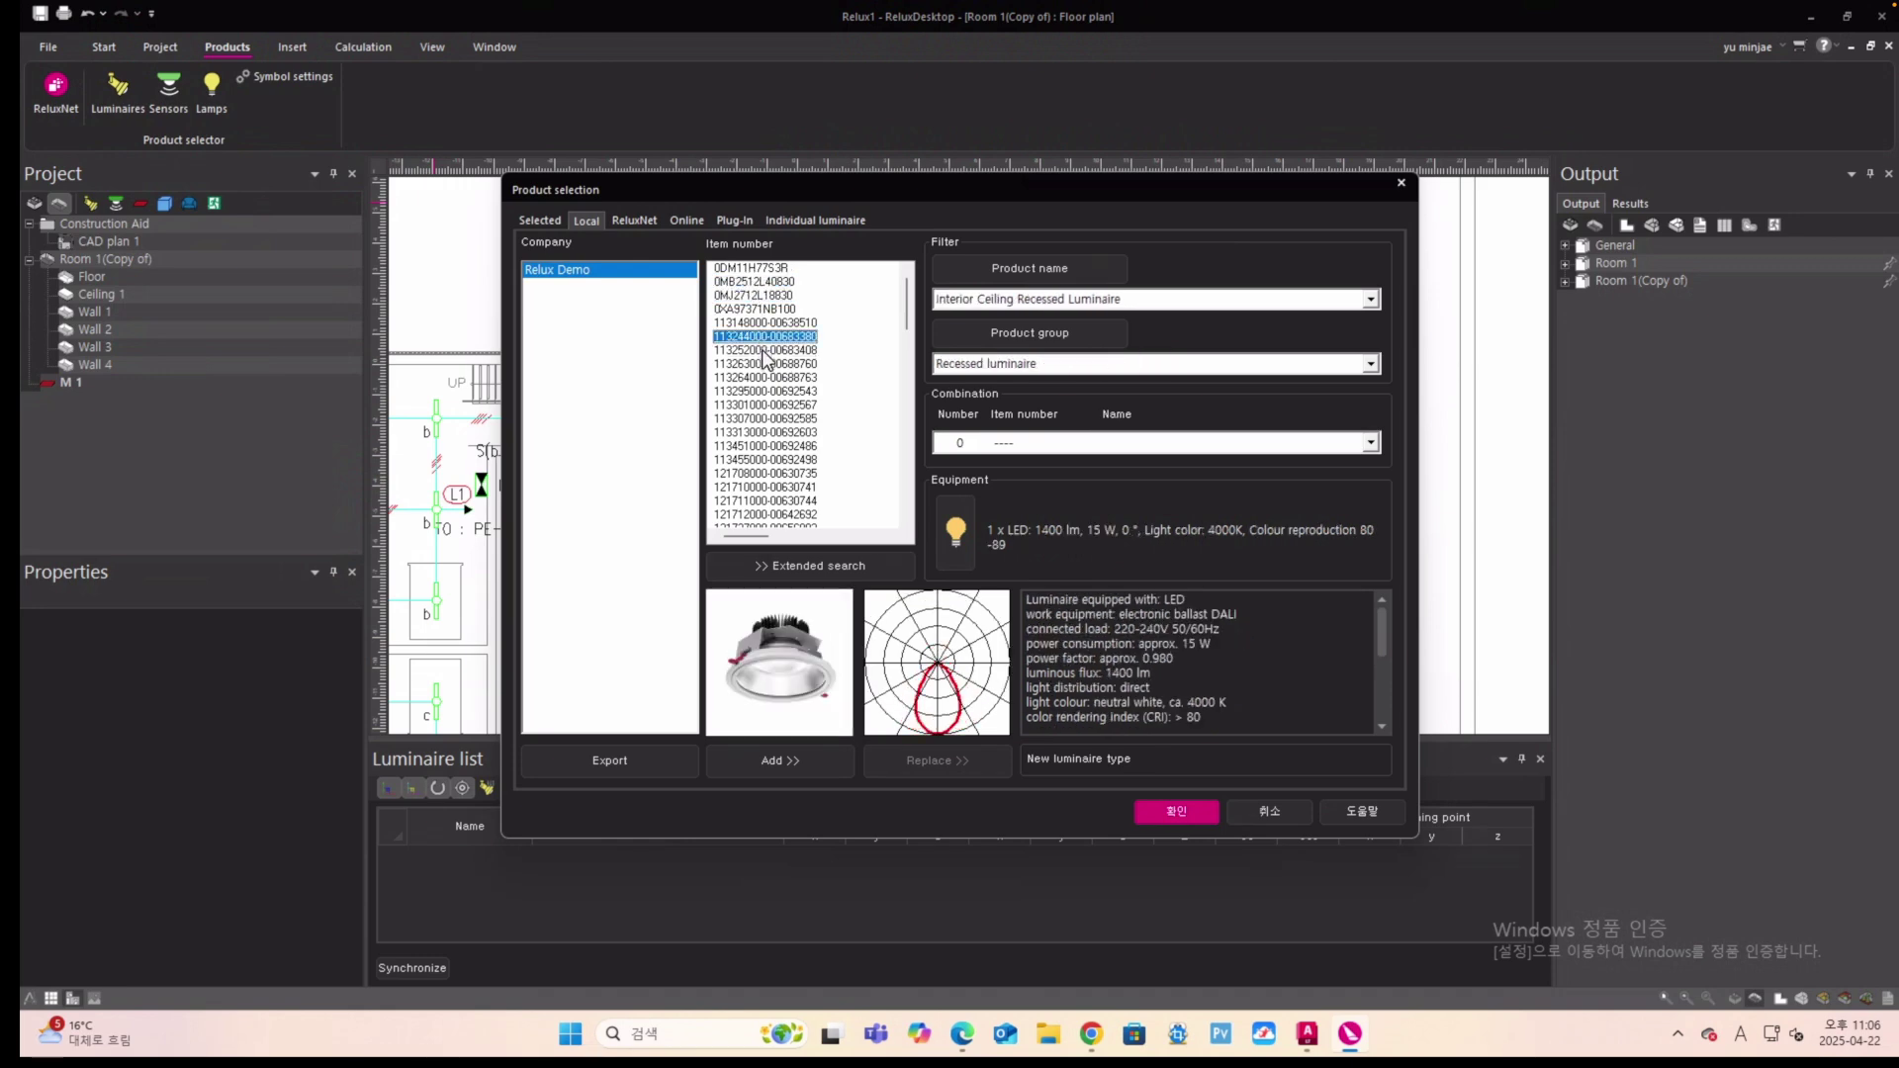
{"action": "left_click", "coordinate": [778, 394]}
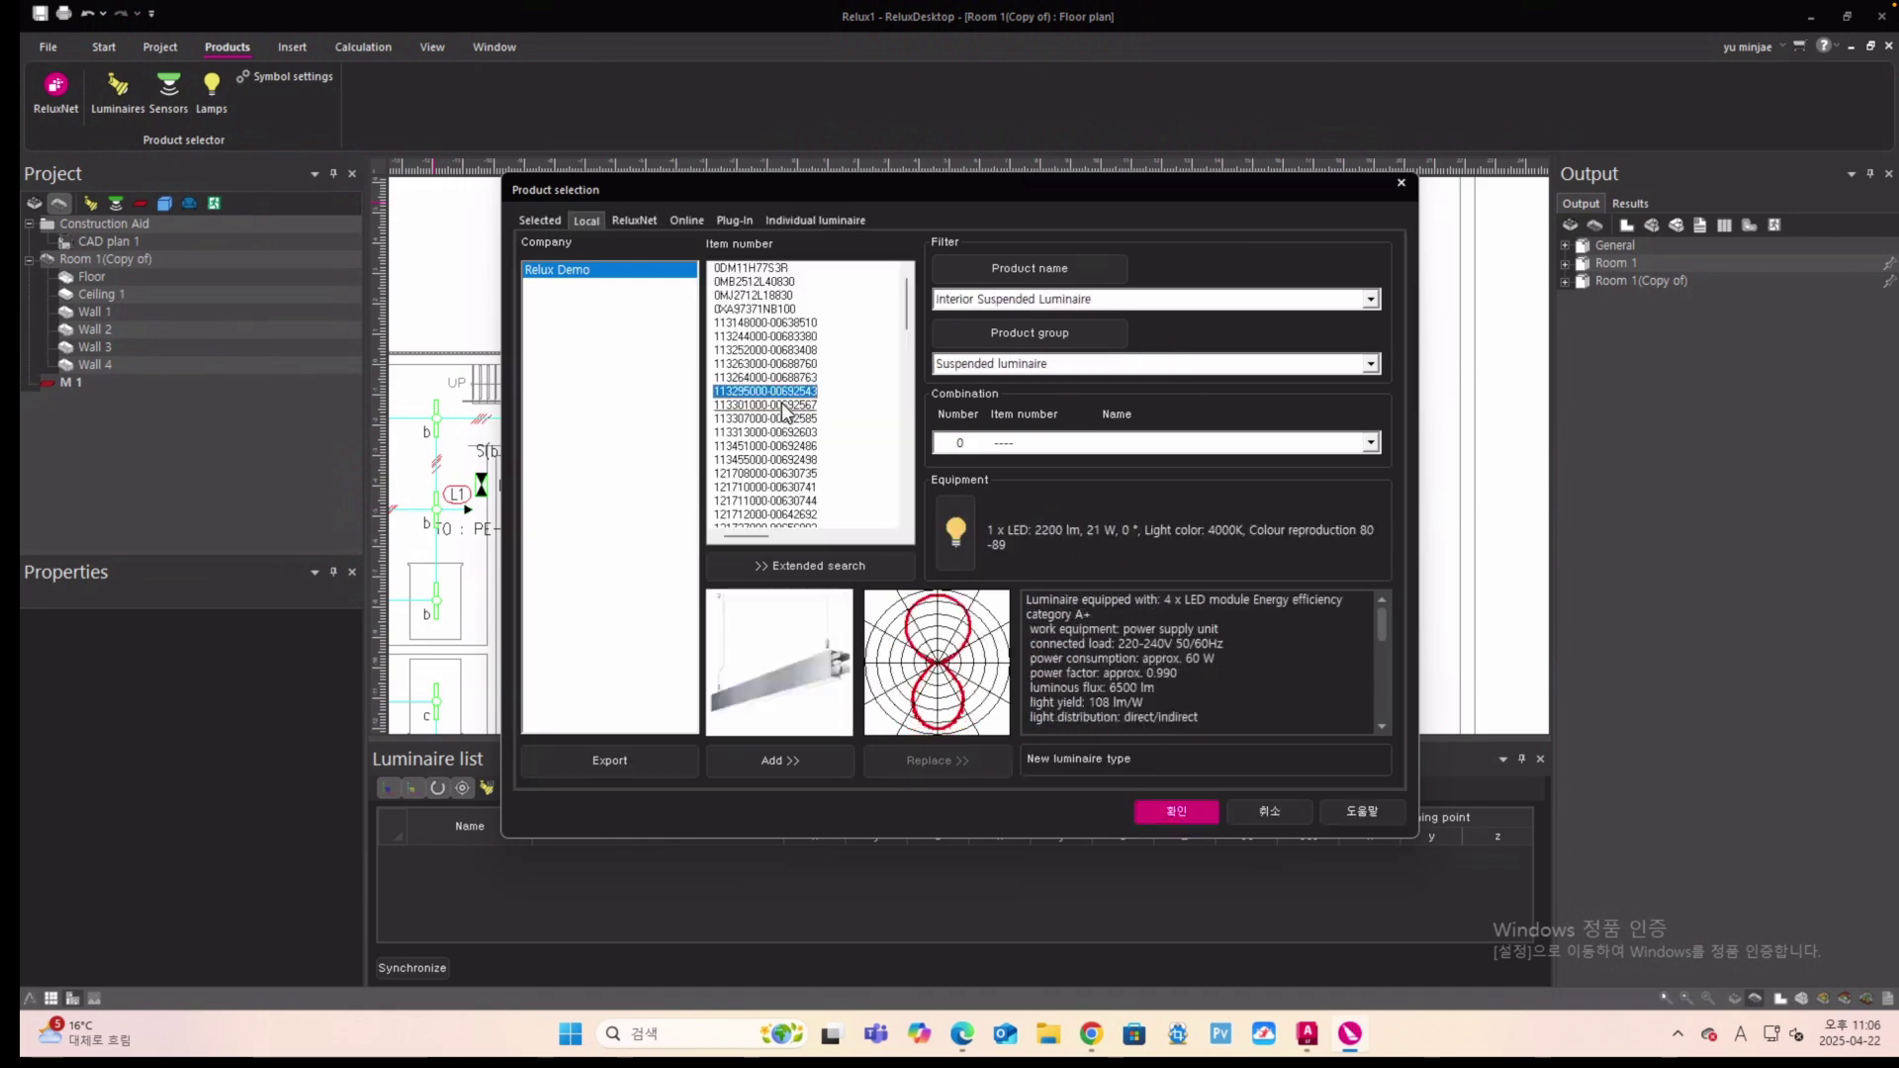
{"action": "left_click", "coordinate": [778, 446]}
{"action": "left_click", "coordinate": [786, 477]}
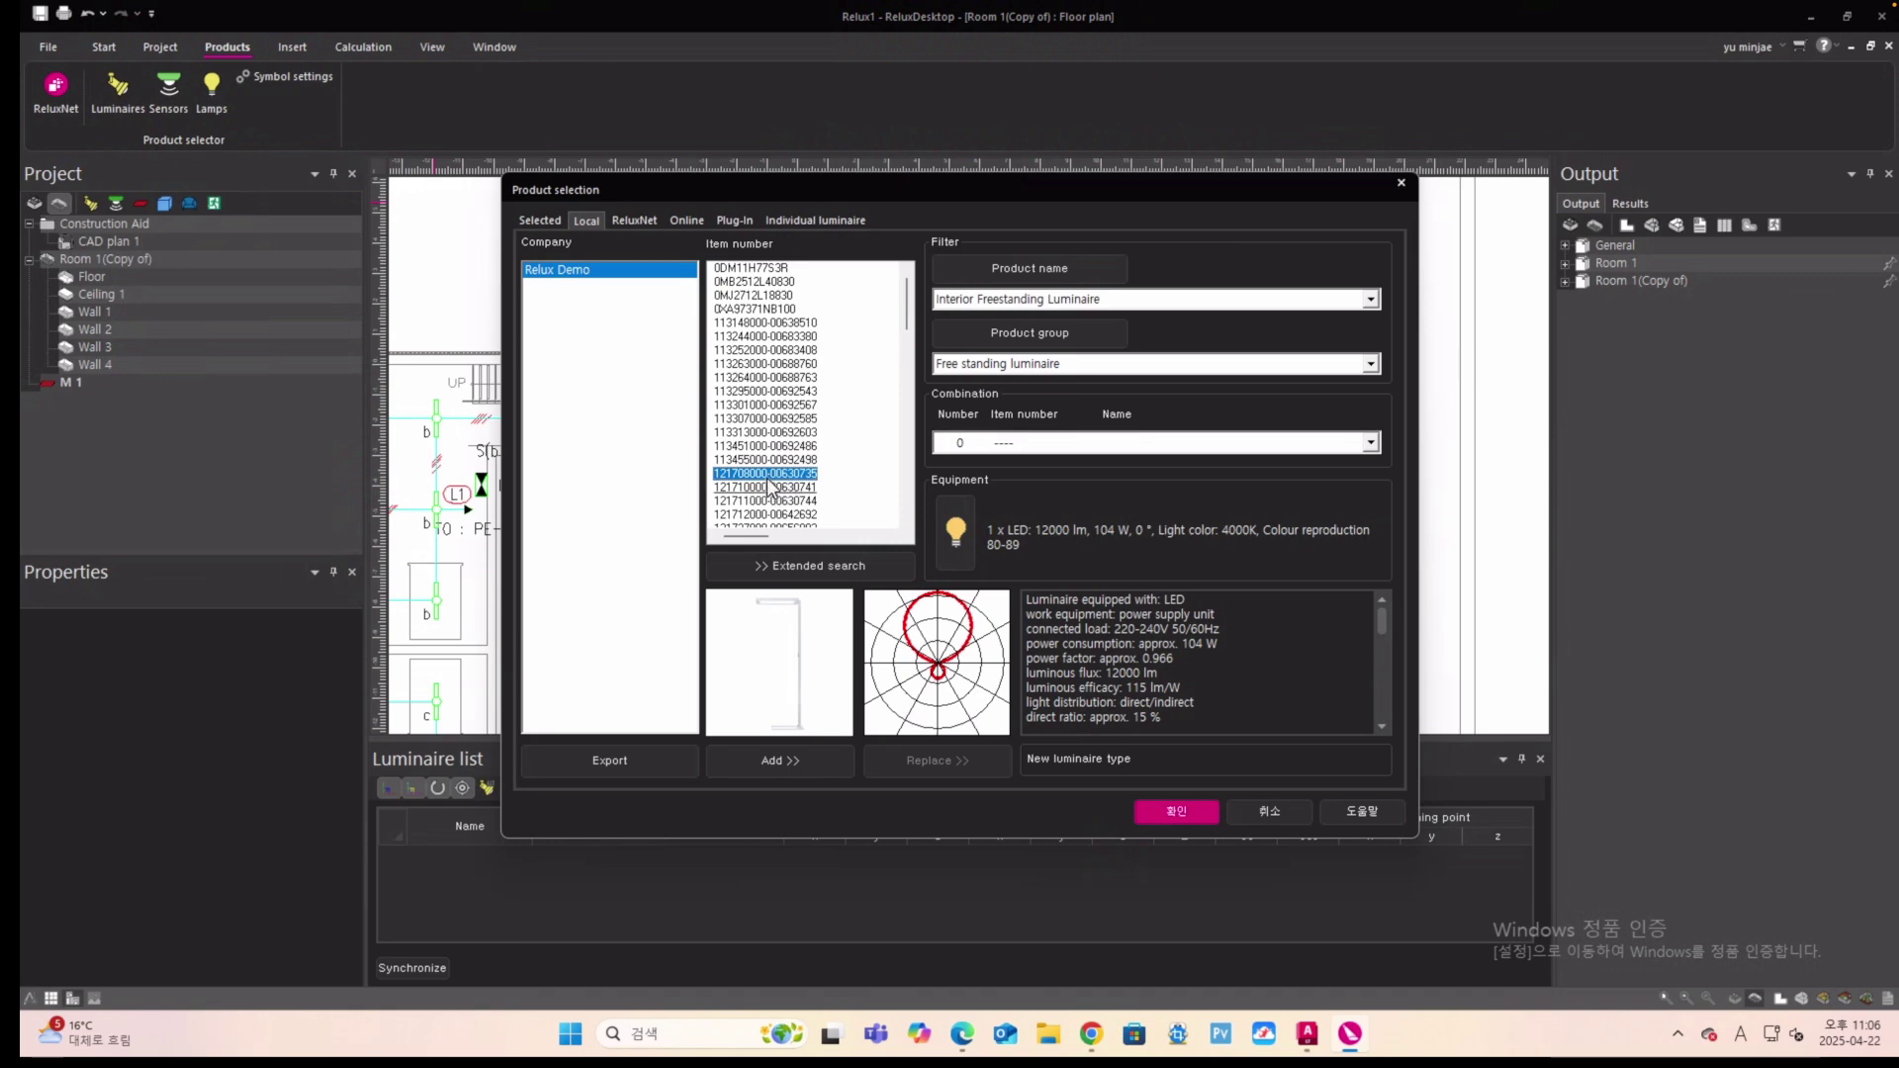
{"action": "left_click", "coordinate": [780, 365]}
{"action": "left_click", "coordinate": [776, 394]}
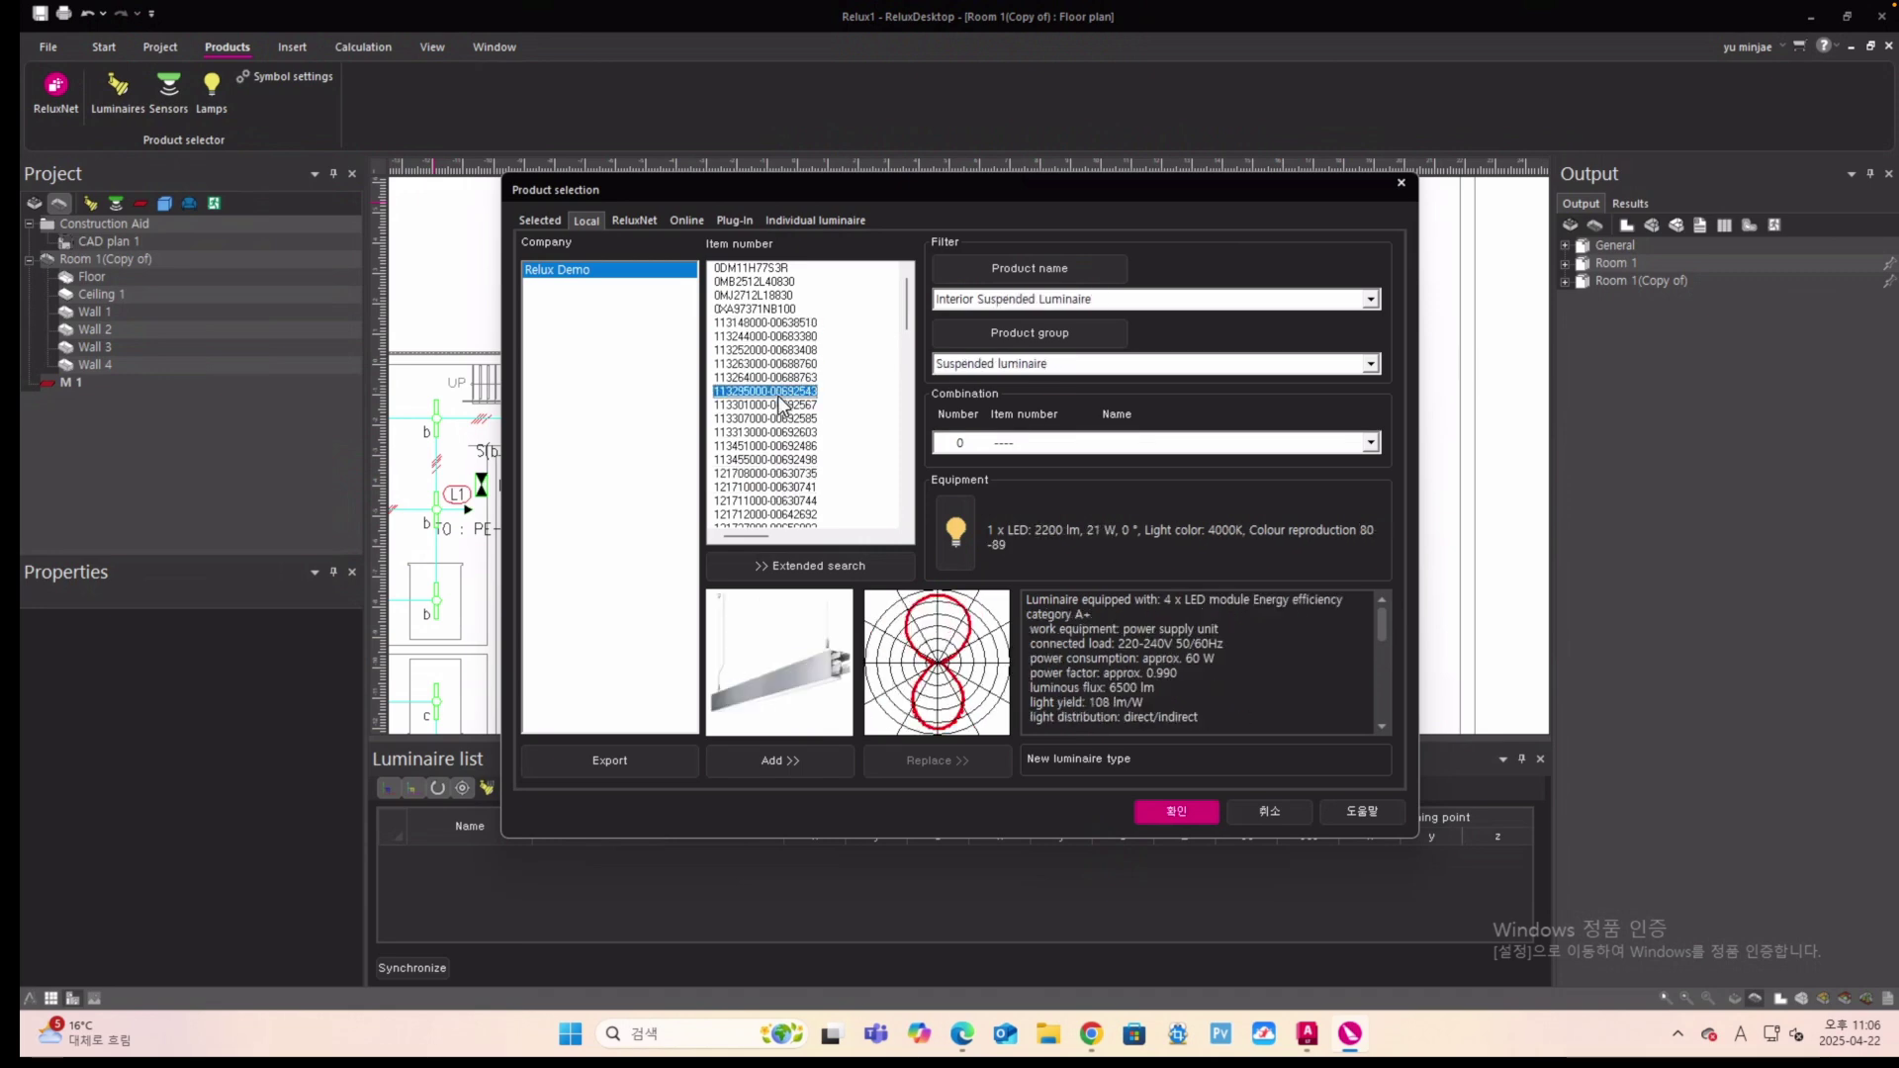
{"action": "left_click", "coordinate": [774, 406]}
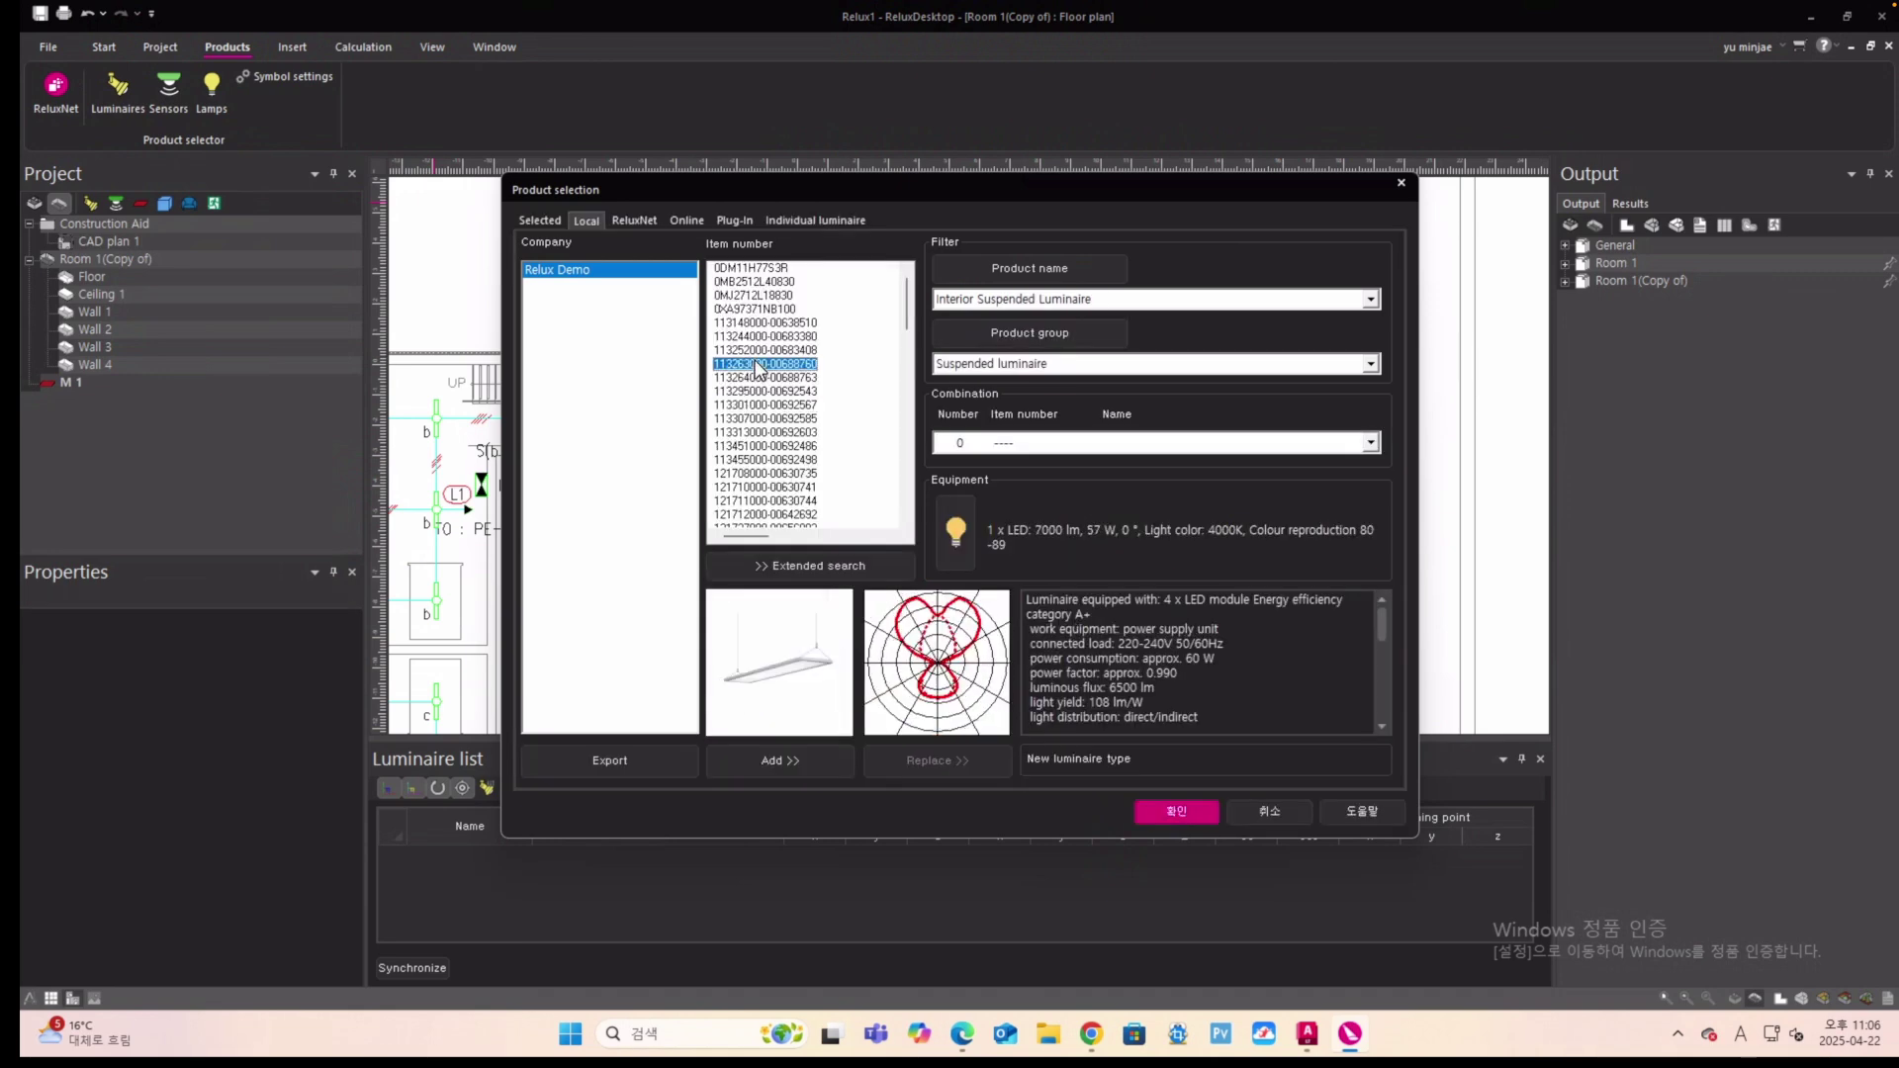
{"action": "left_click", "coordinate": [756, 352]}
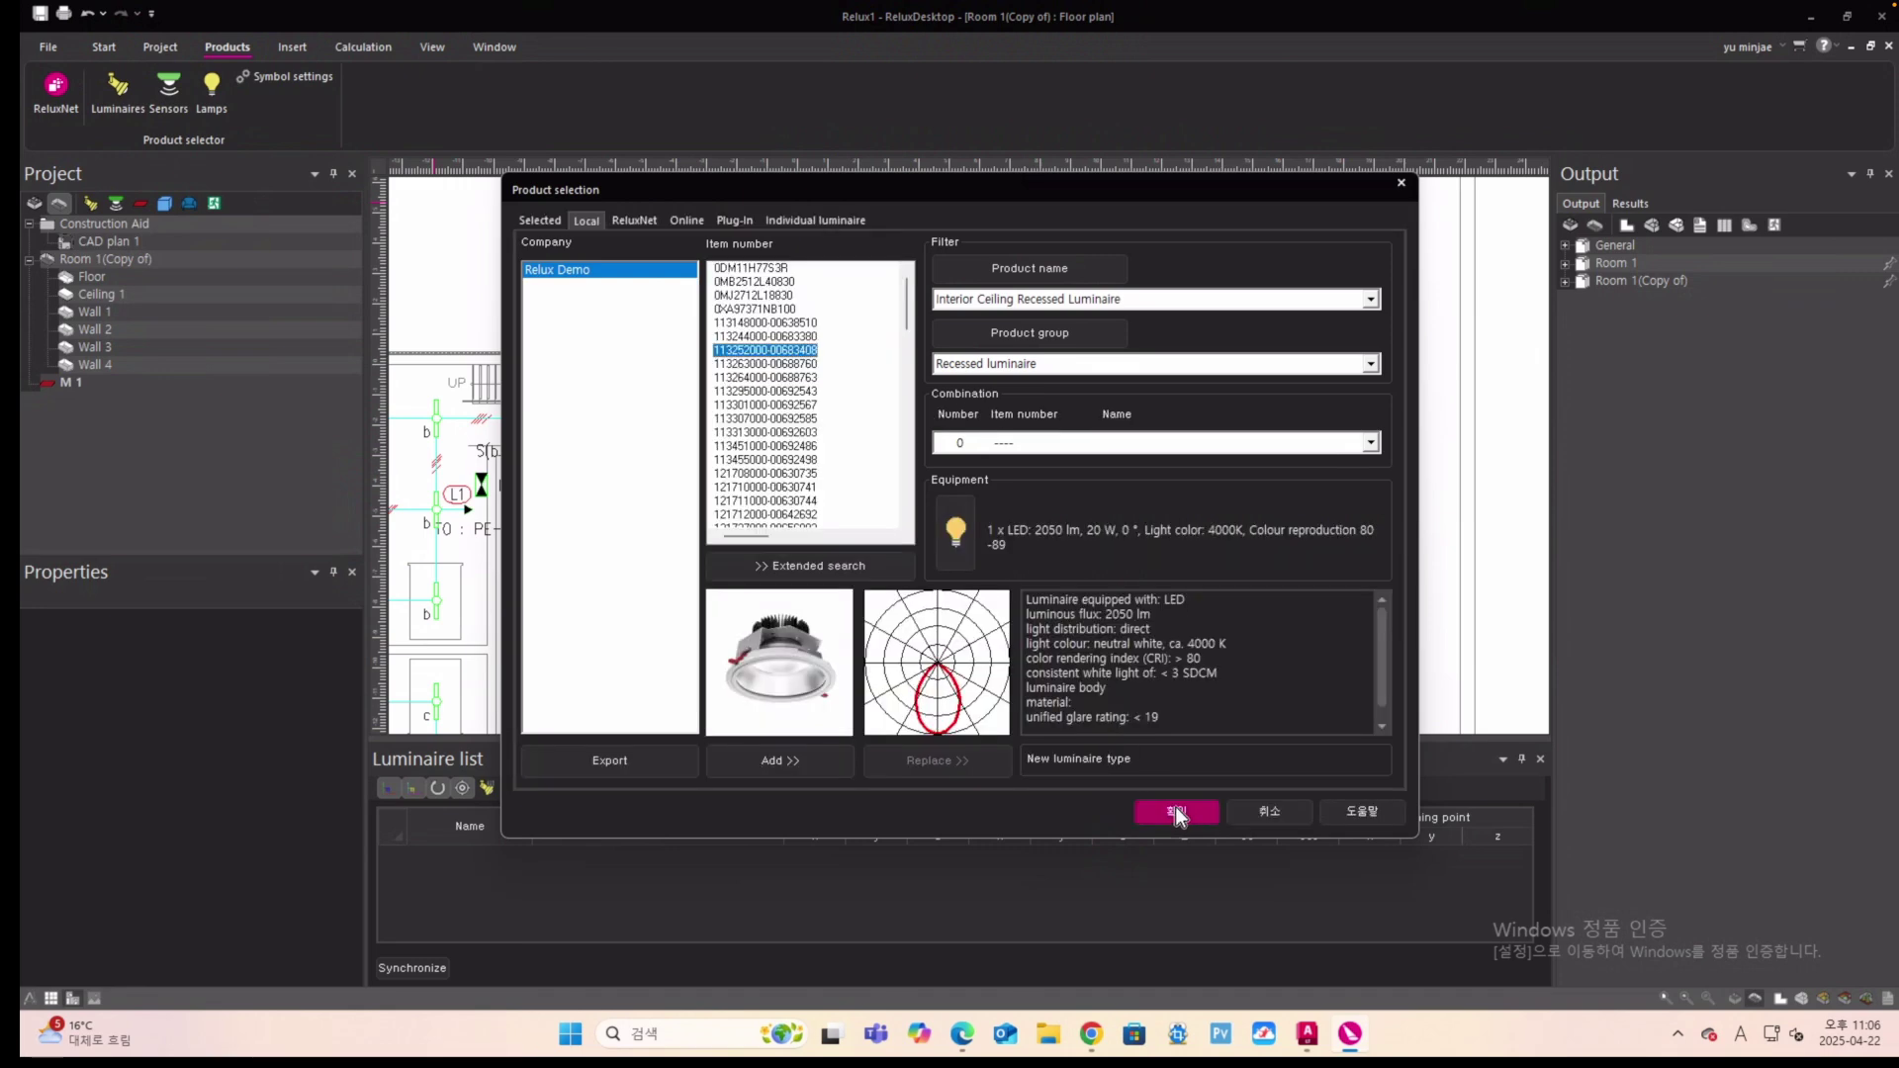
{"action": "left_click", "coordinate": [749, 769]}
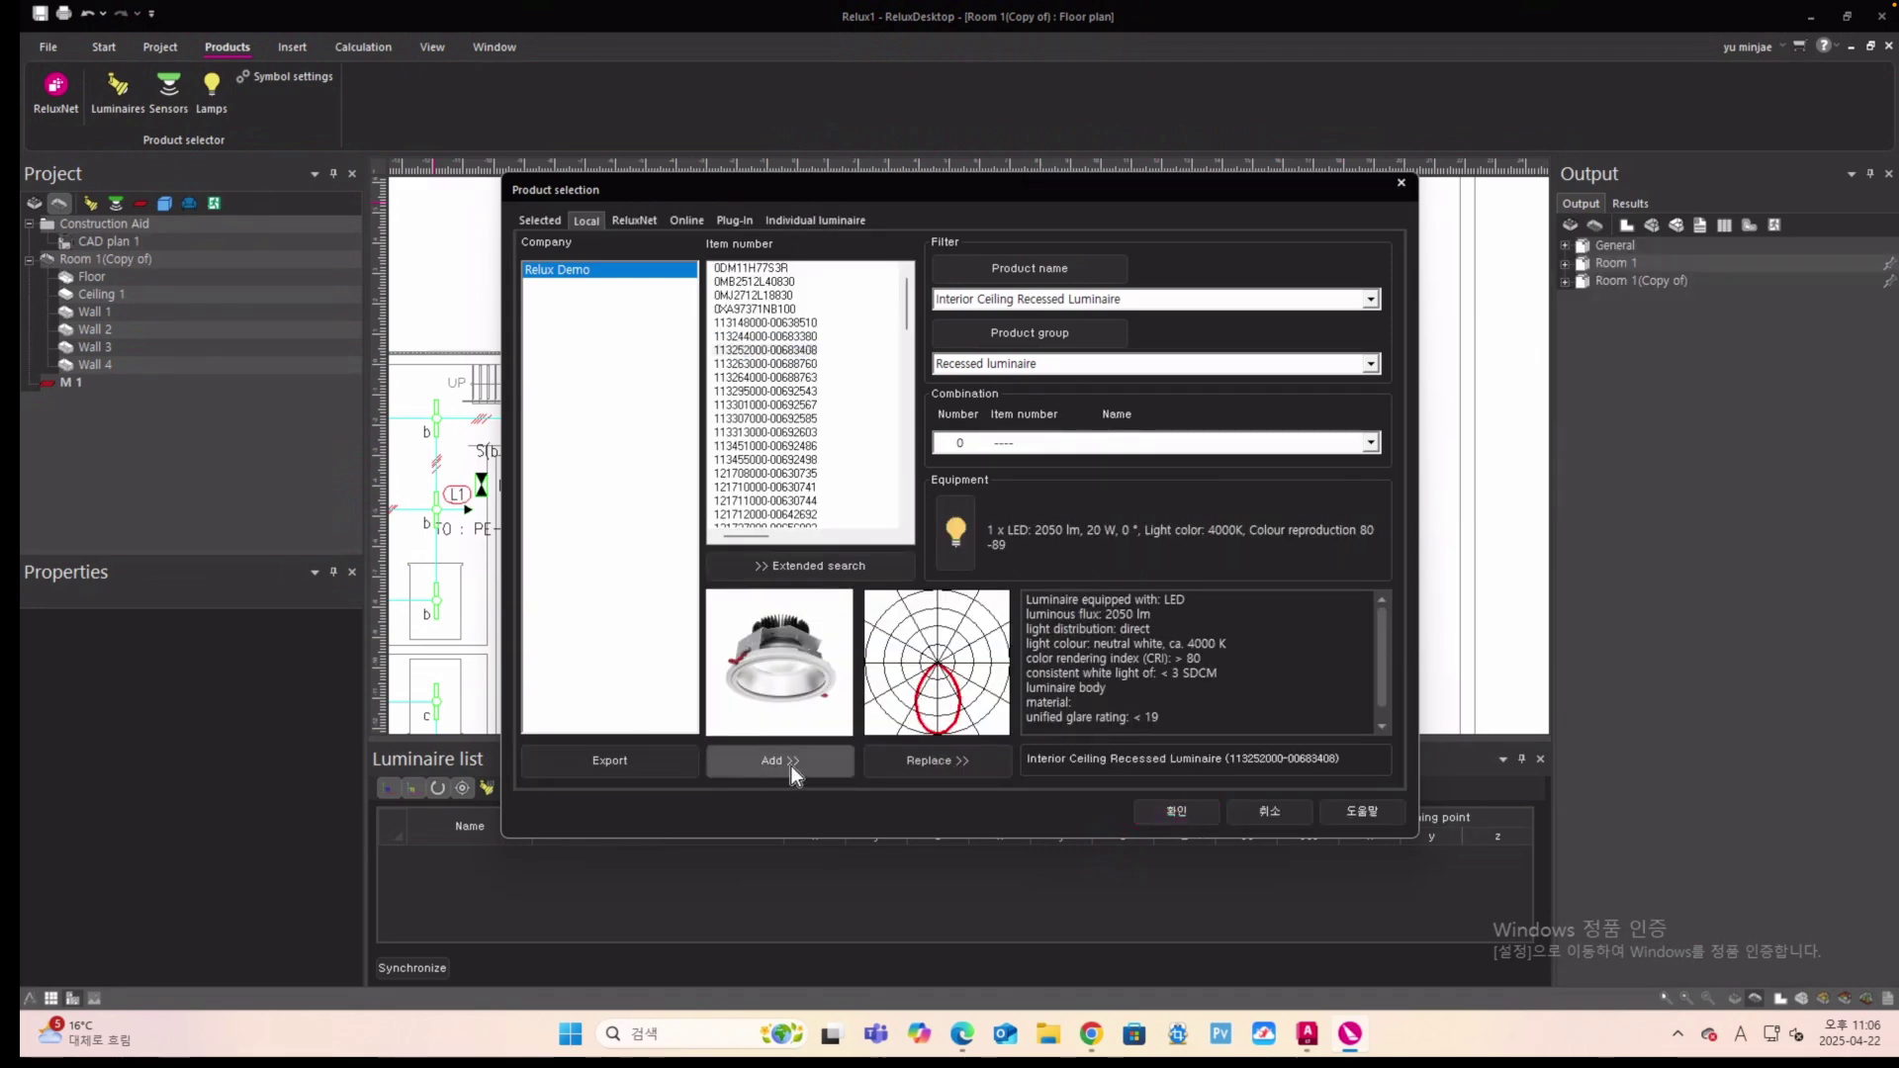
Review the added recessed luminaire's type settings and light distribution curve, and accept the product selection.
{"action": "left_click", "coordinate": [525, 218]}
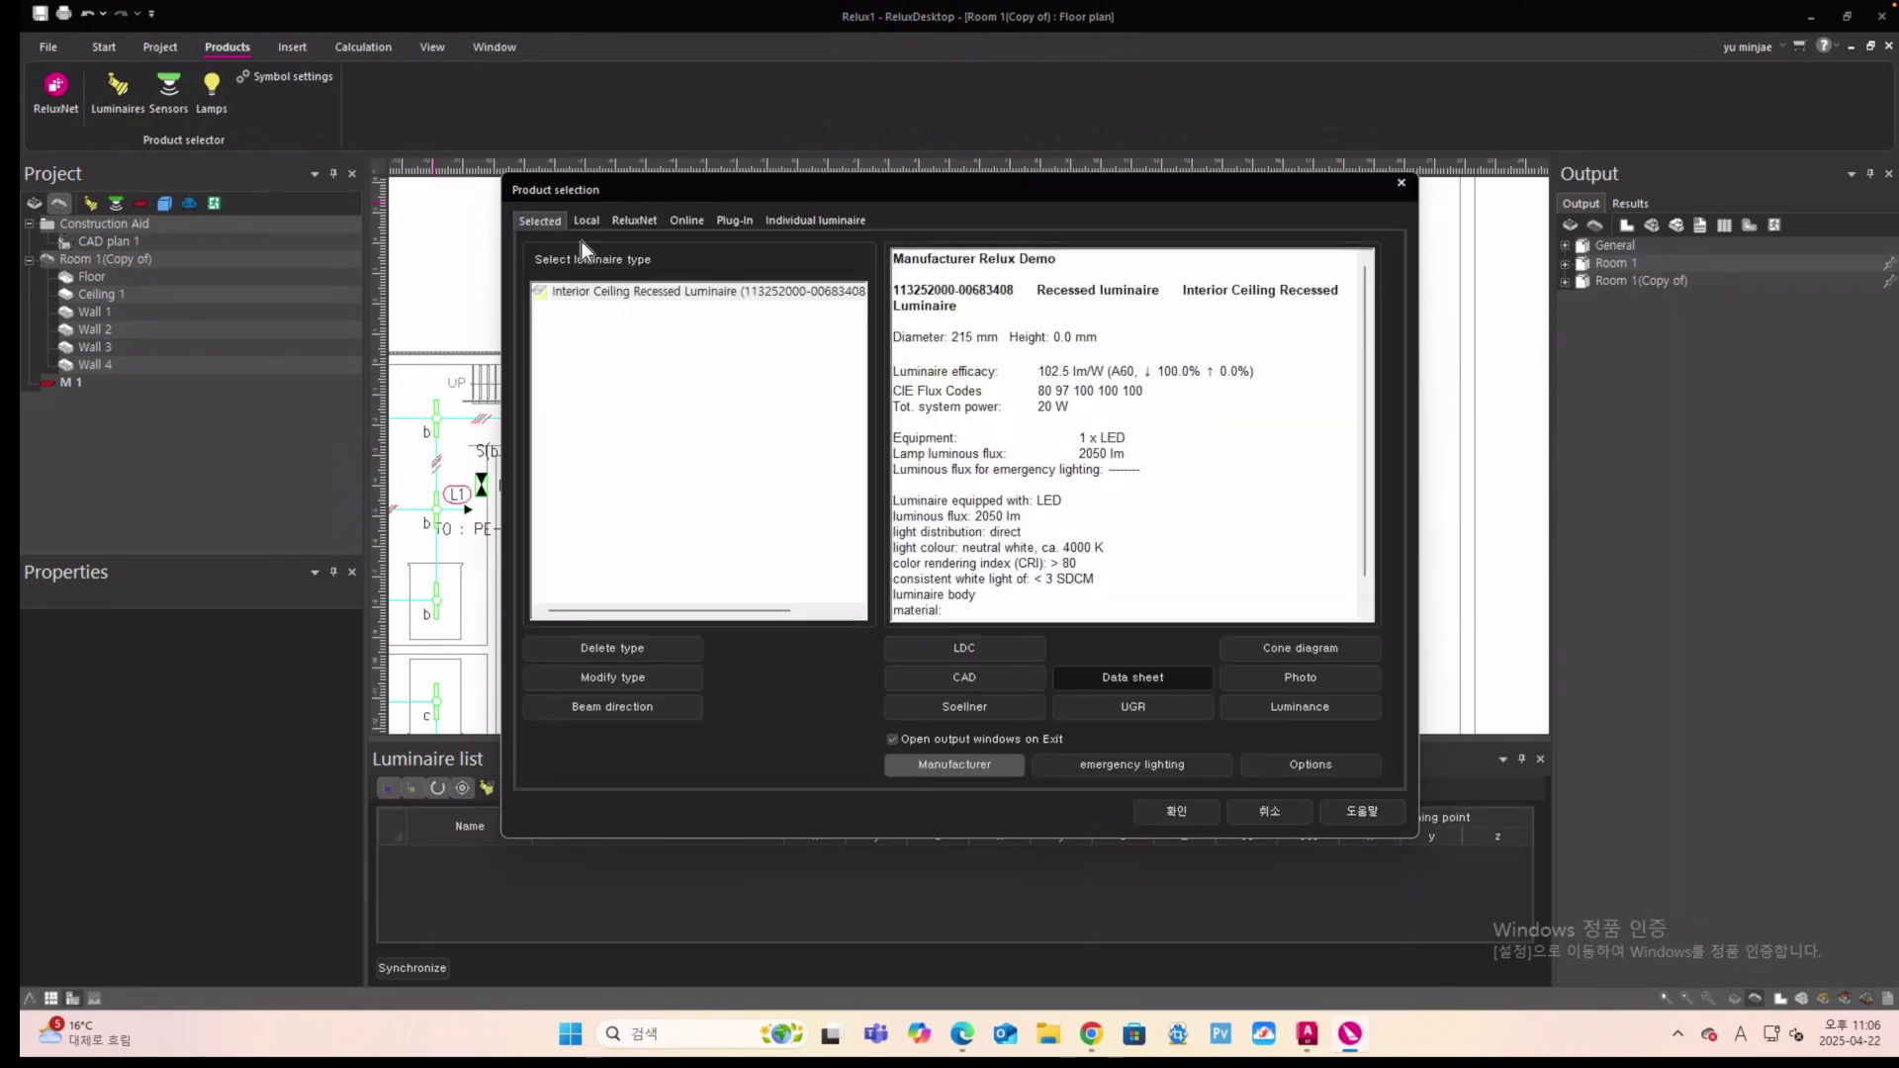
{"action": "left_click", "coordinate": [595, 292]}
{"action": "left_click", "coordinate": [655, 678]}
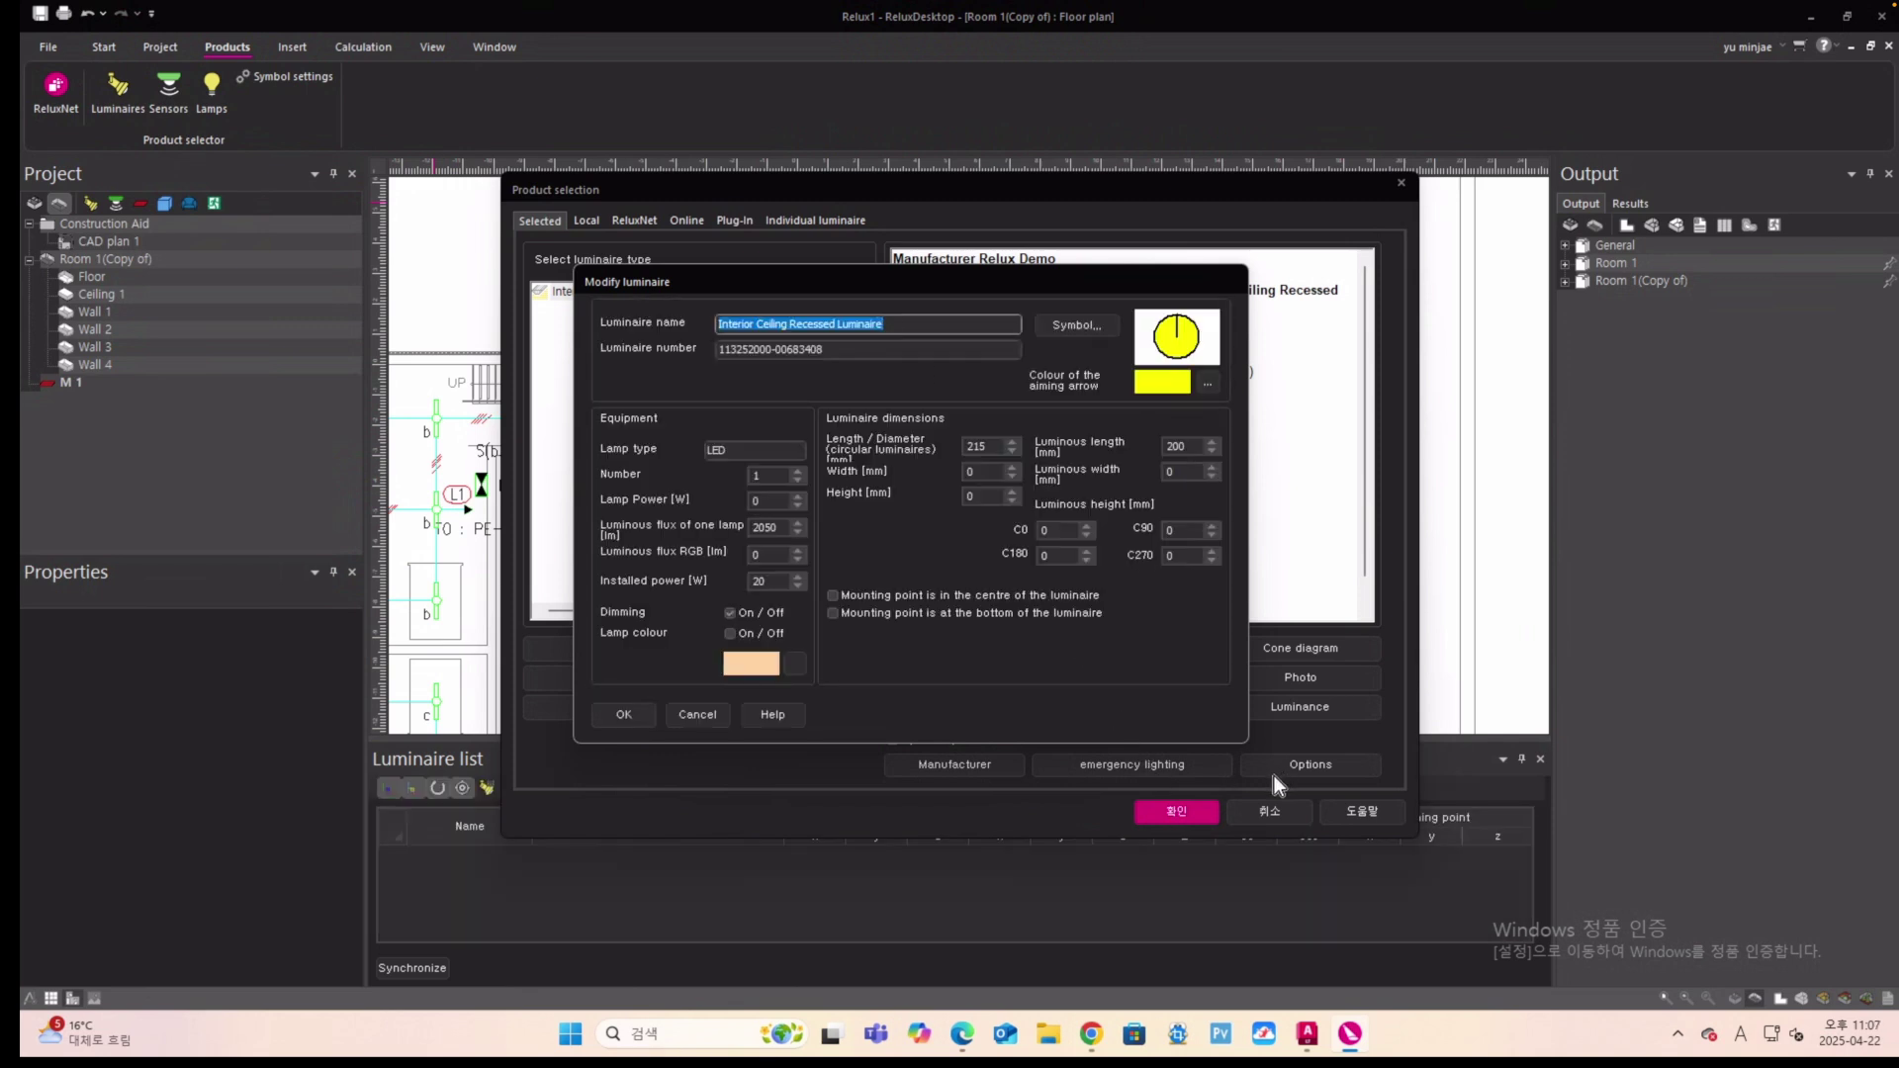
{"action": "left_click", "coordinate": [1167, 812]}
{"action": "left_click", "coordinate": [624, 715]}
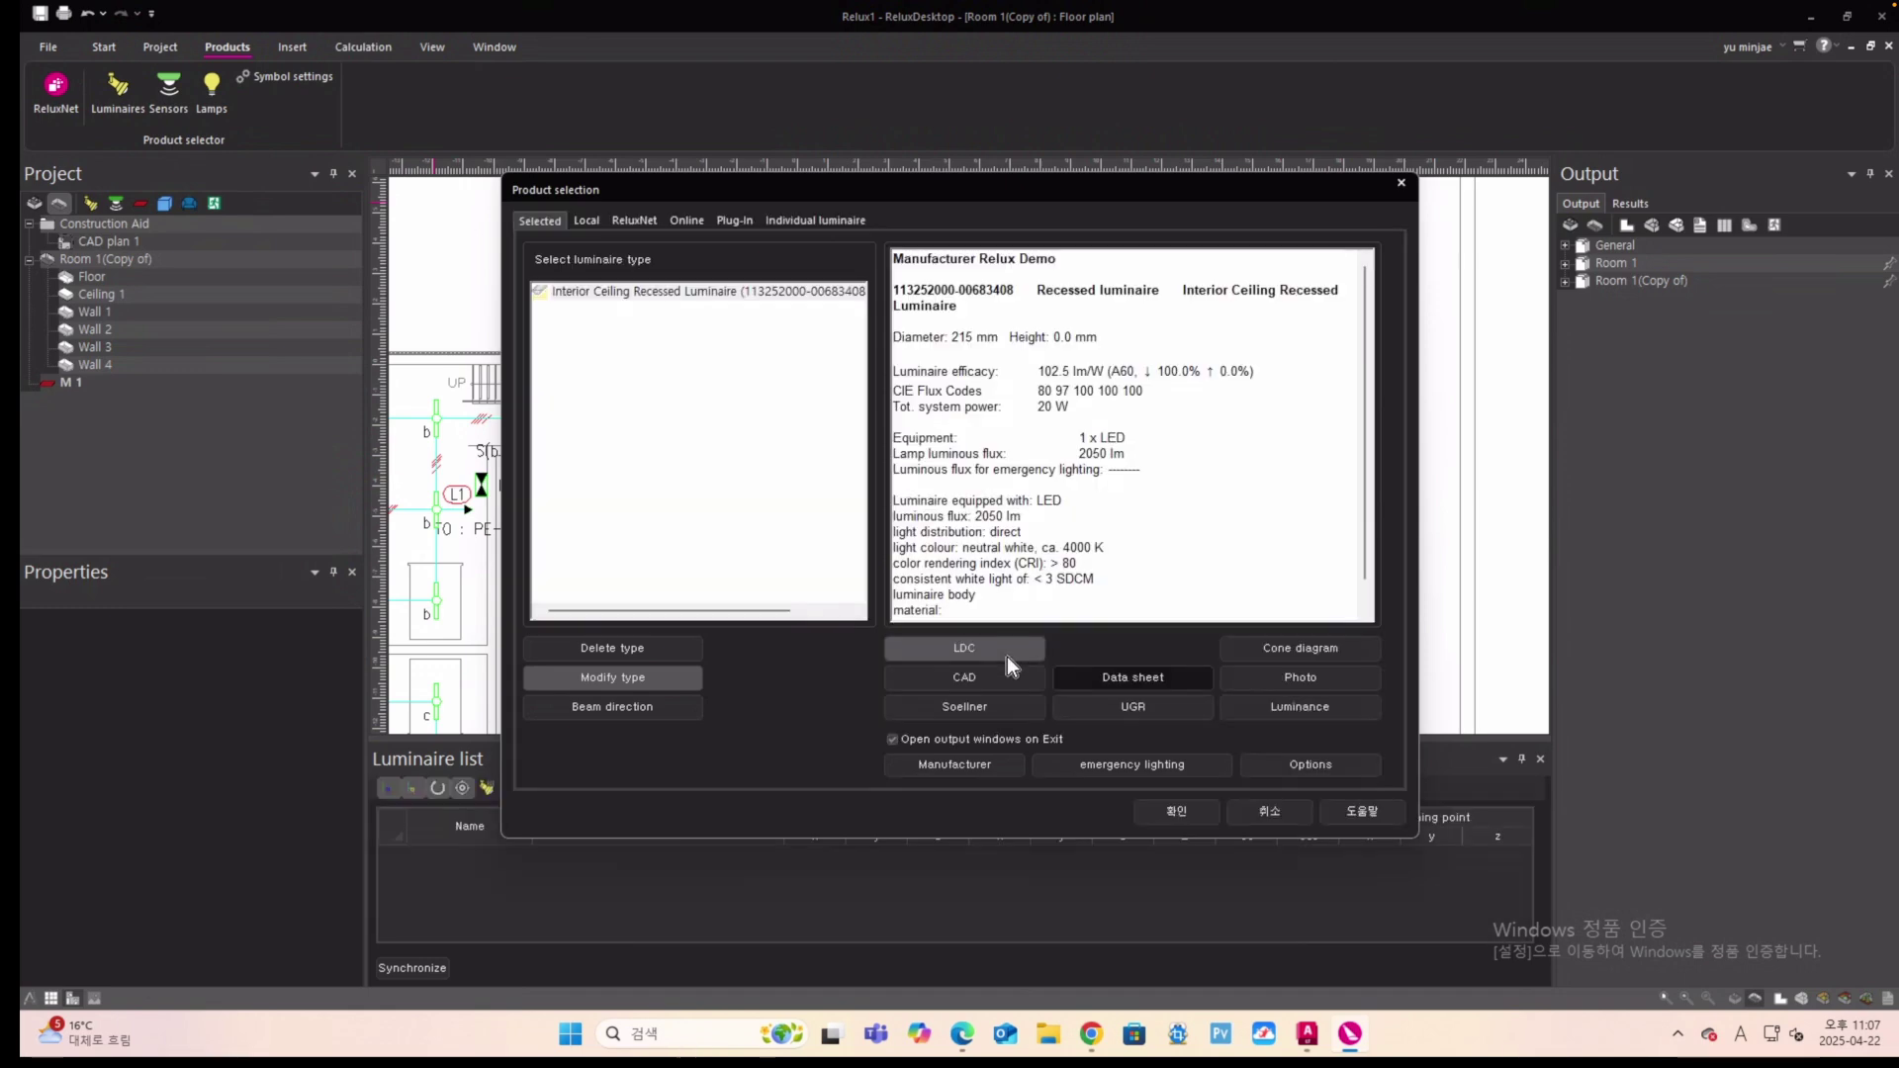
{"action": "left_click", "coordinate": [1007, 653]}
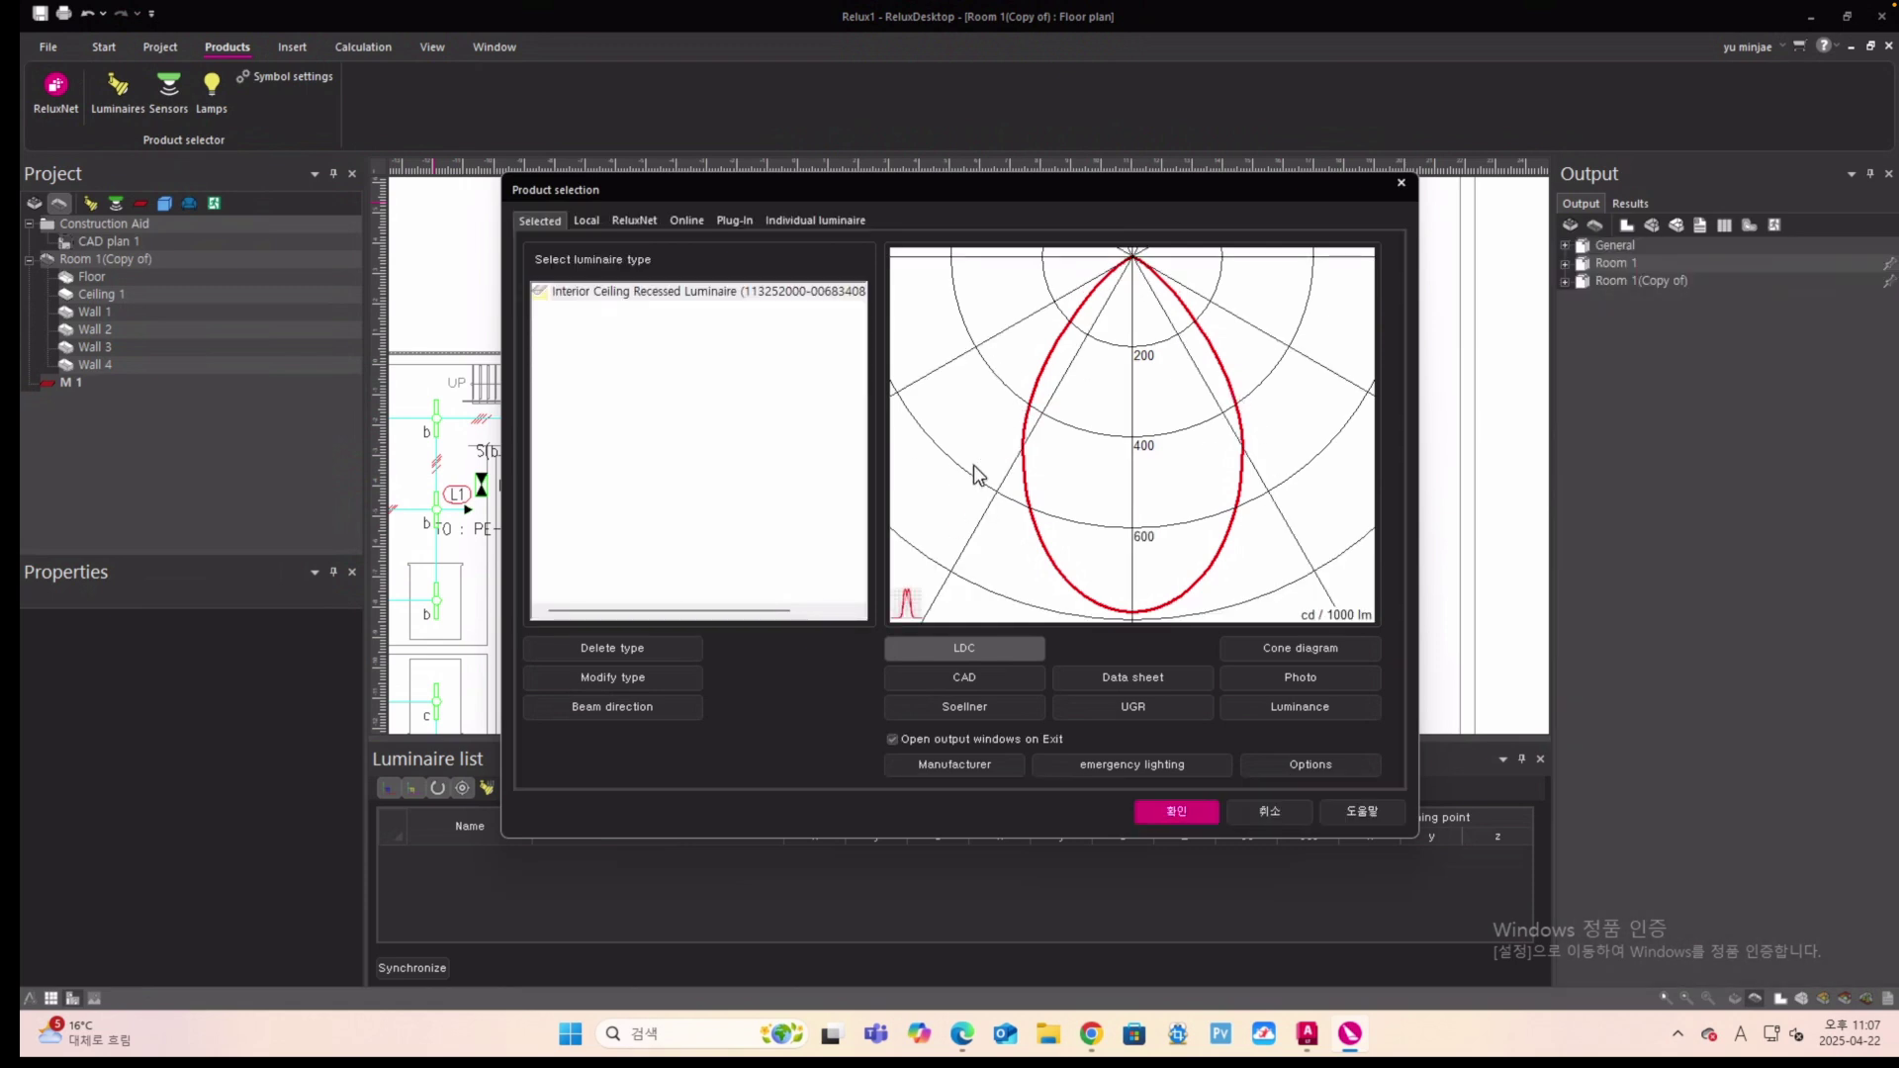
{"action": "left_click", "coordinate": [1149, 812]}
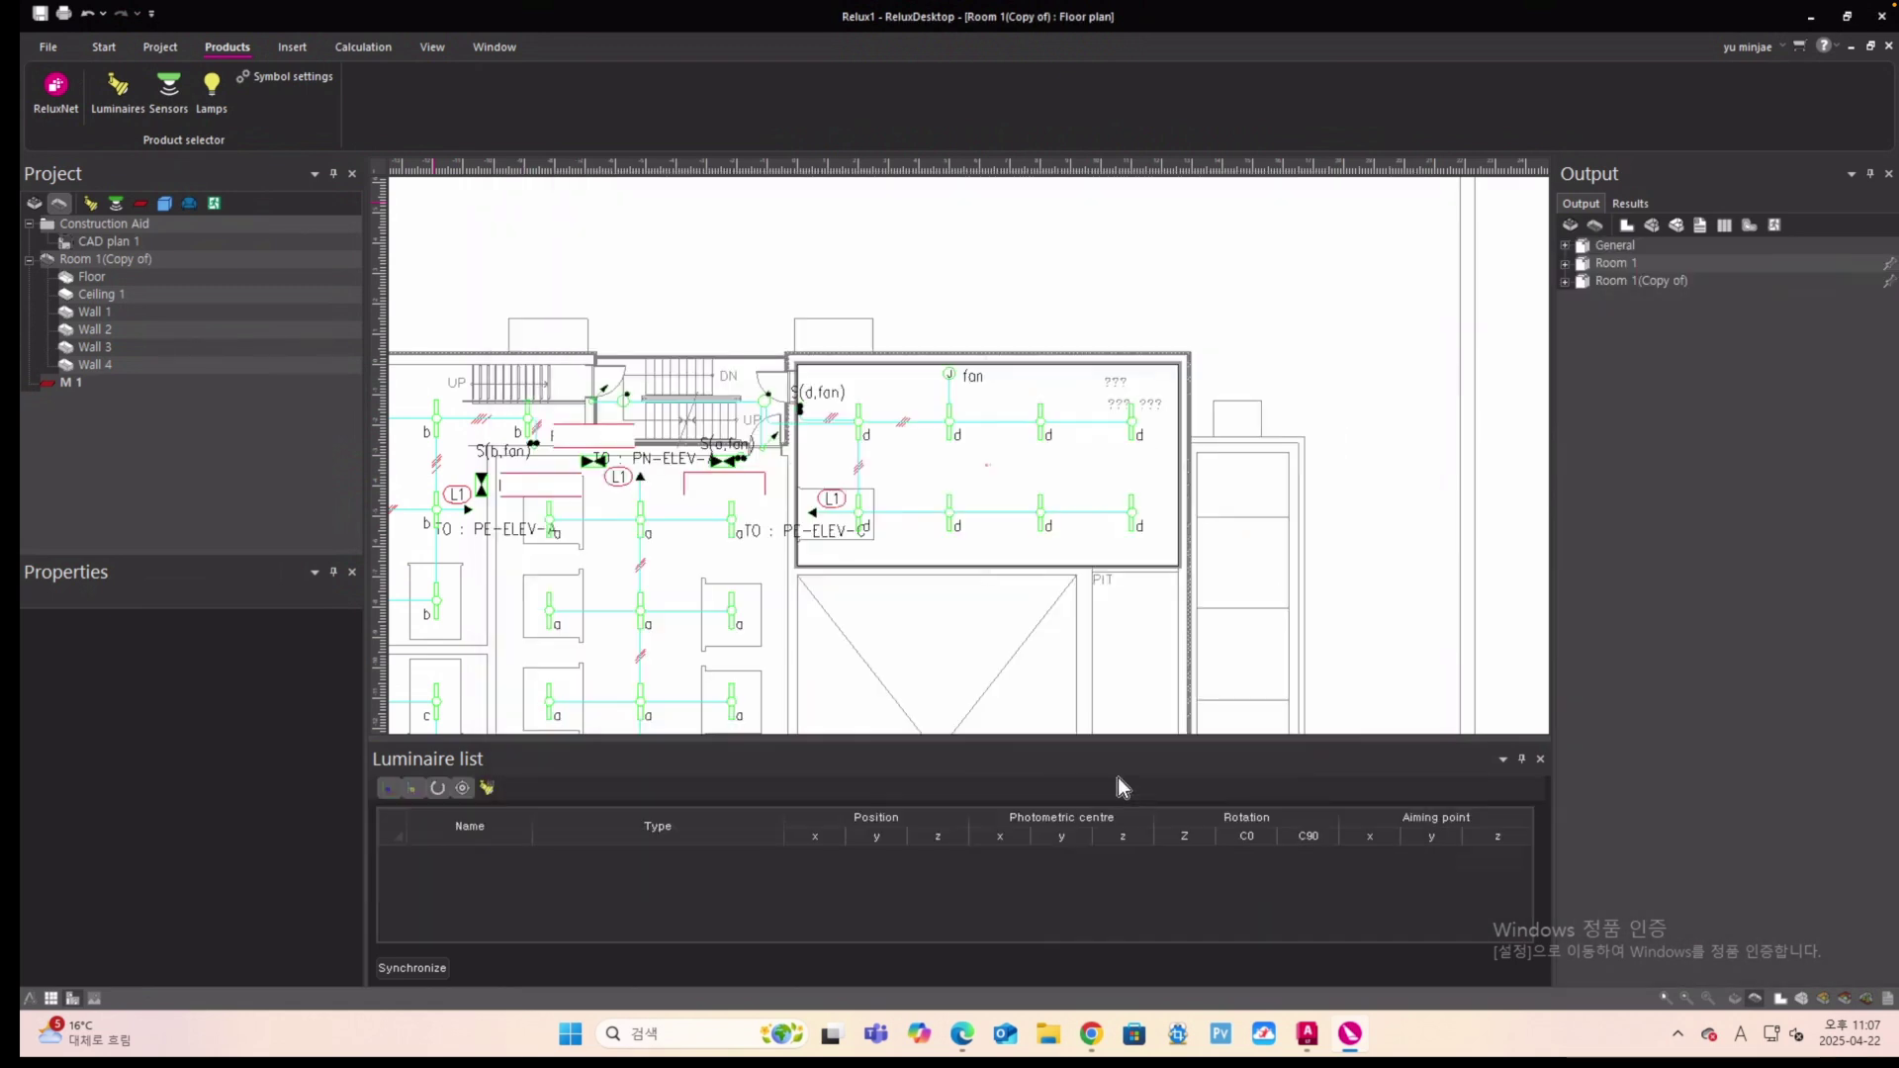
Turn off grid snap and place eight recessed luminaires on the d luminaire symbols in Room 1(Copy of).
{"action": "left_click", "coordinate": [117, 125]}
{"action": "left_click", "coordinate": [107, 172]}
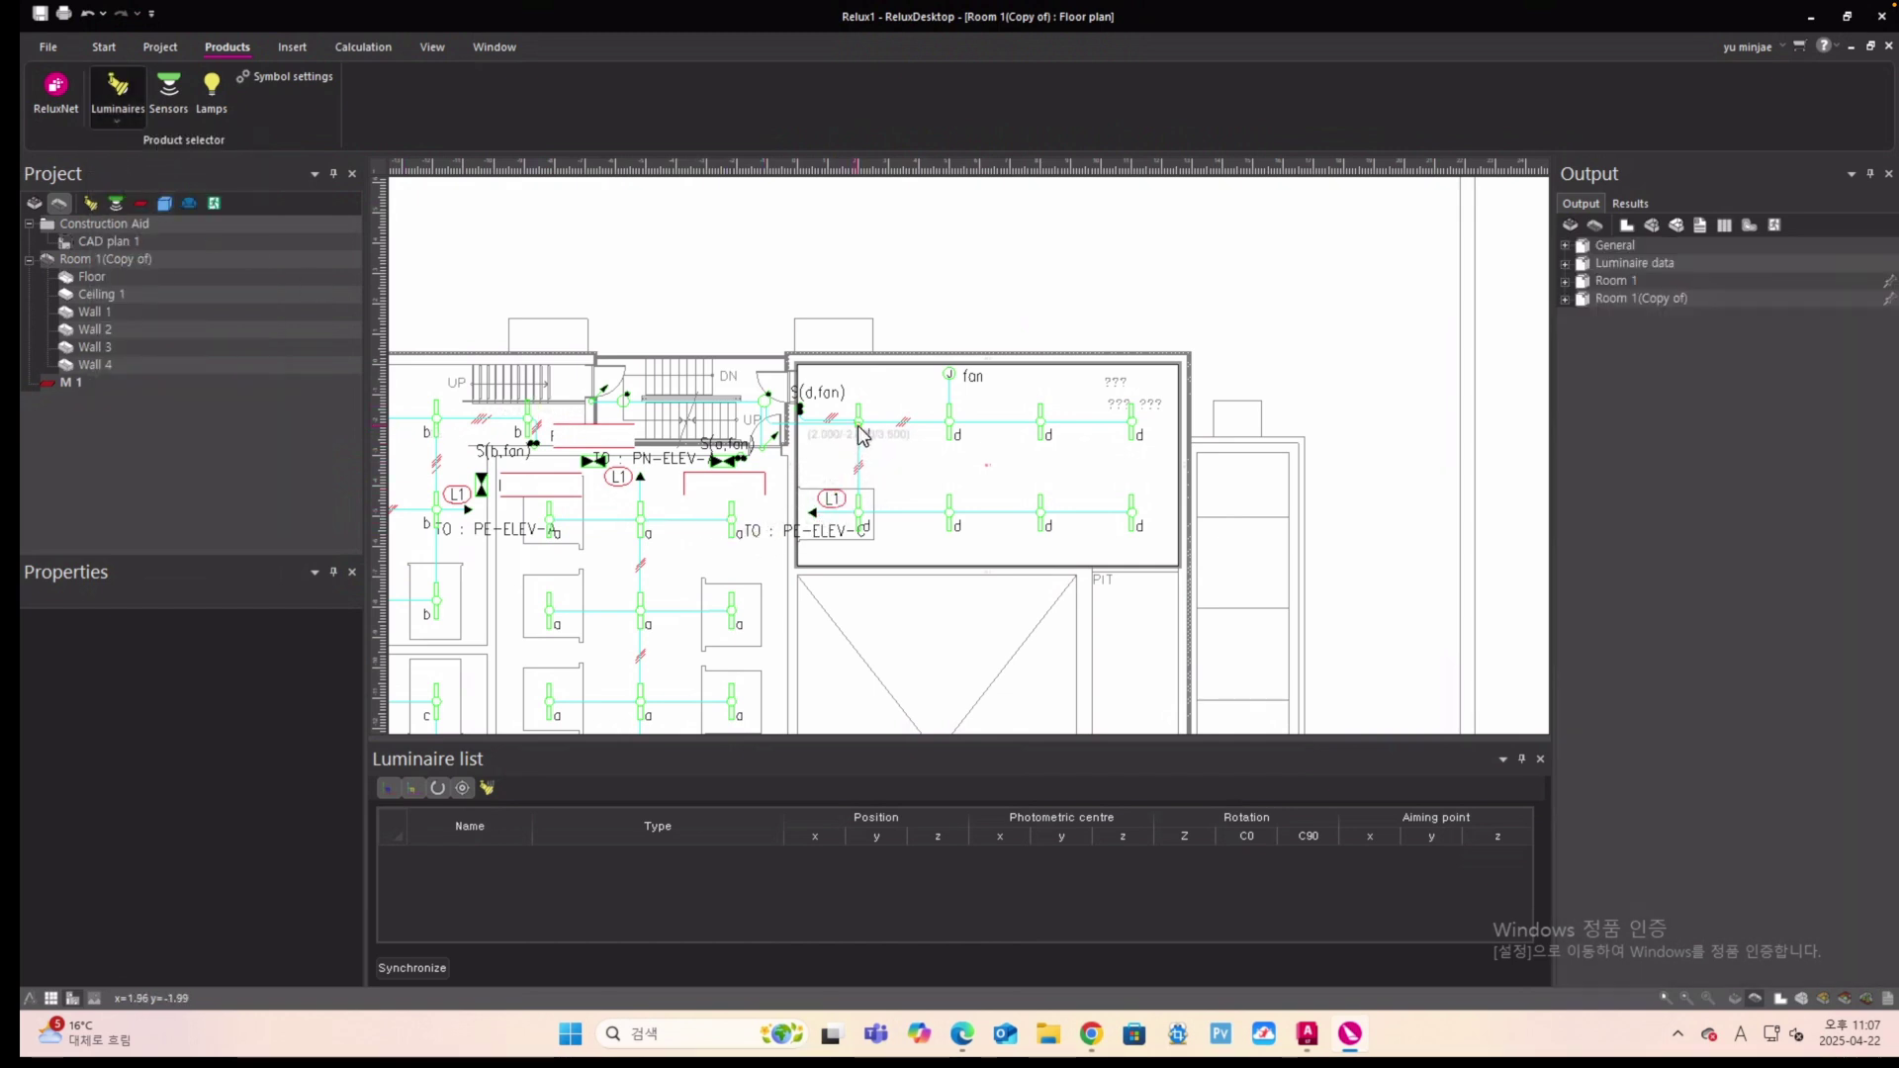
{"action": "left_click", "coordinate": [103, 47]}
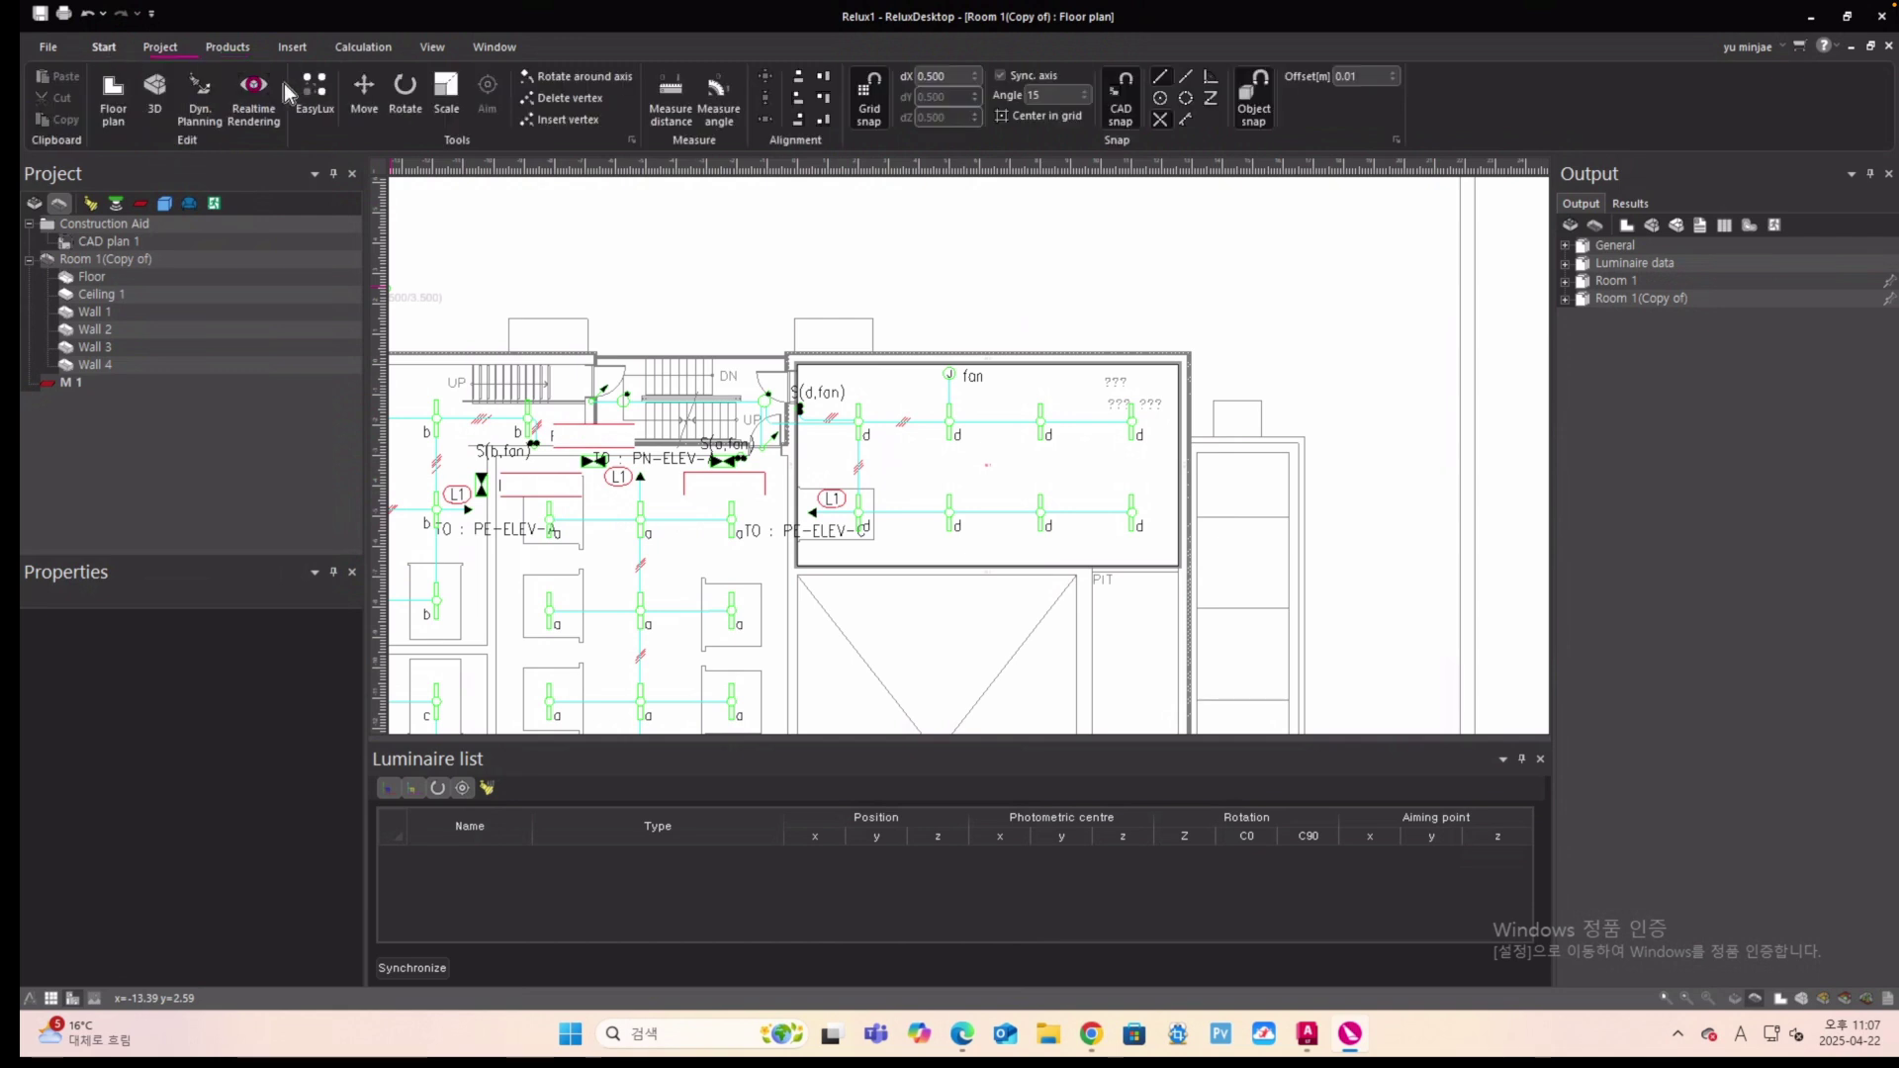
{"action": "left_click", "coordinate": [860, 423]}
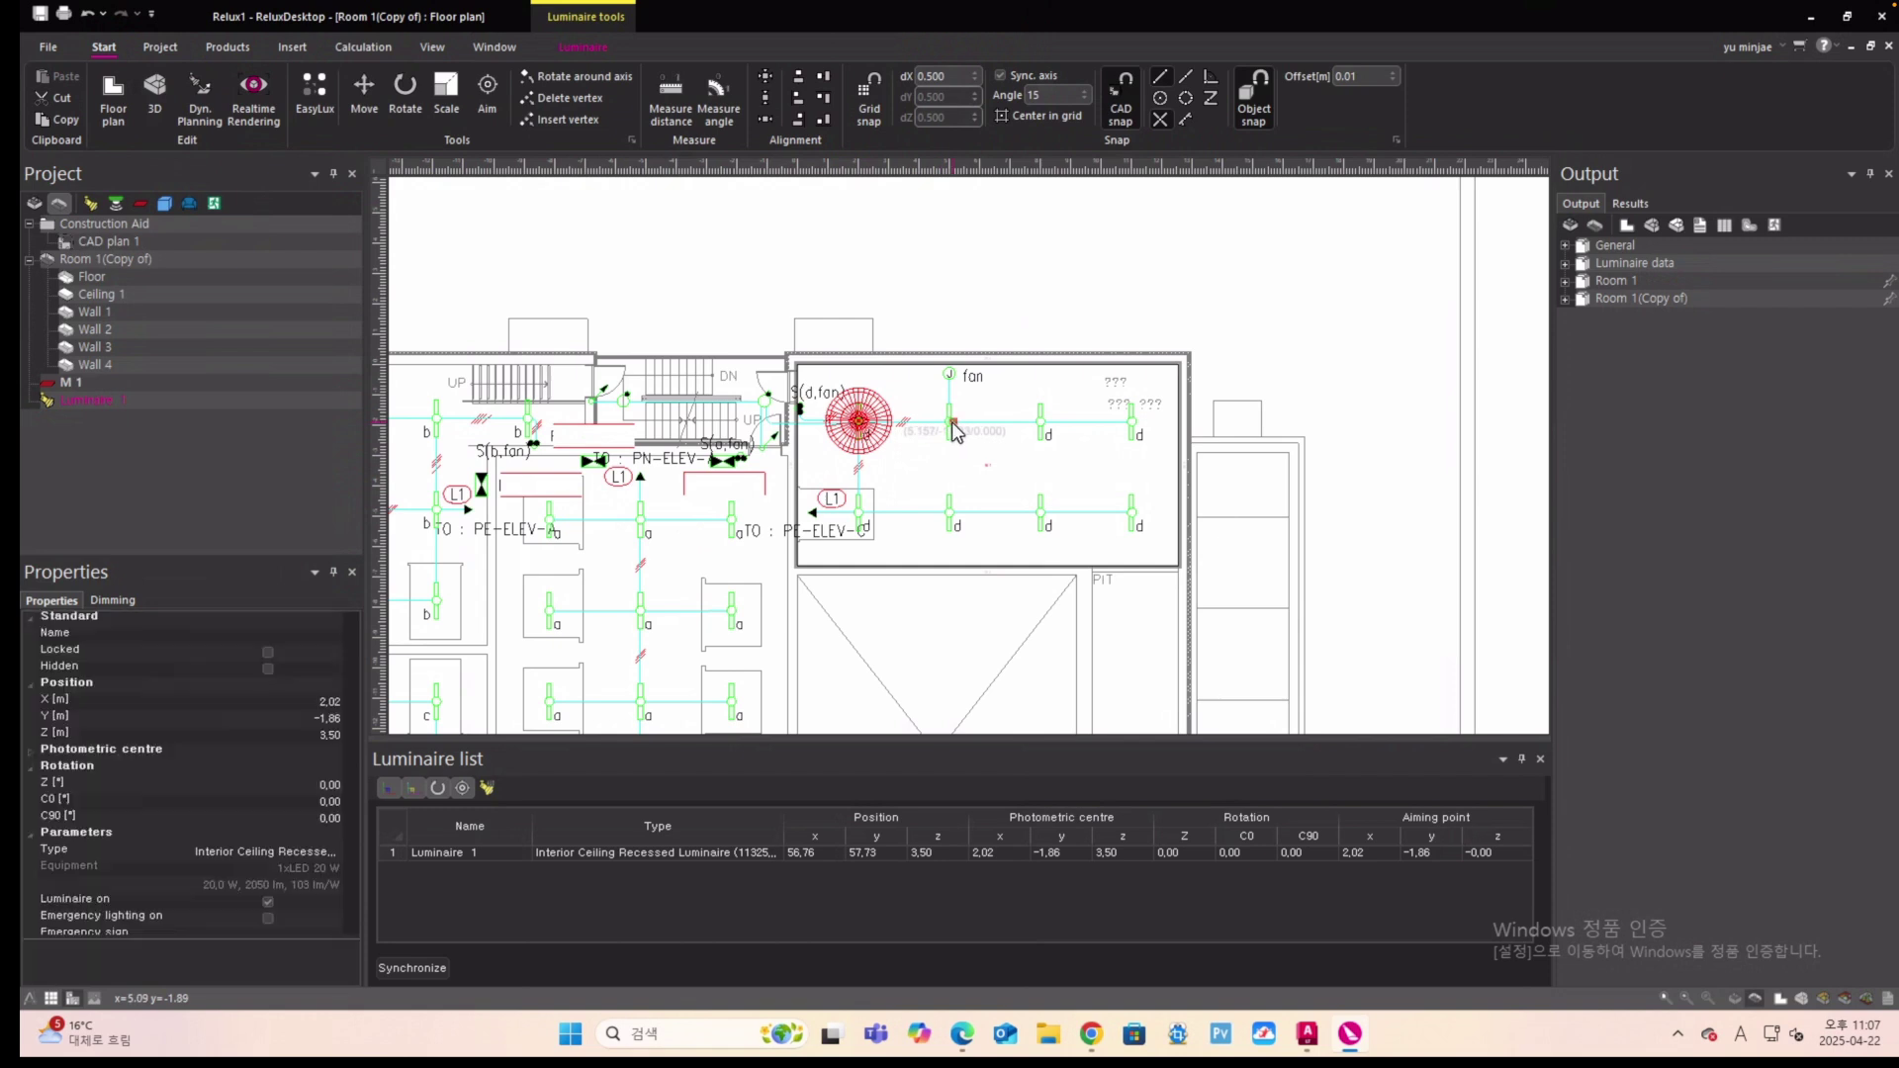
{"action": "left_click", "coordinate": [949, 420]}
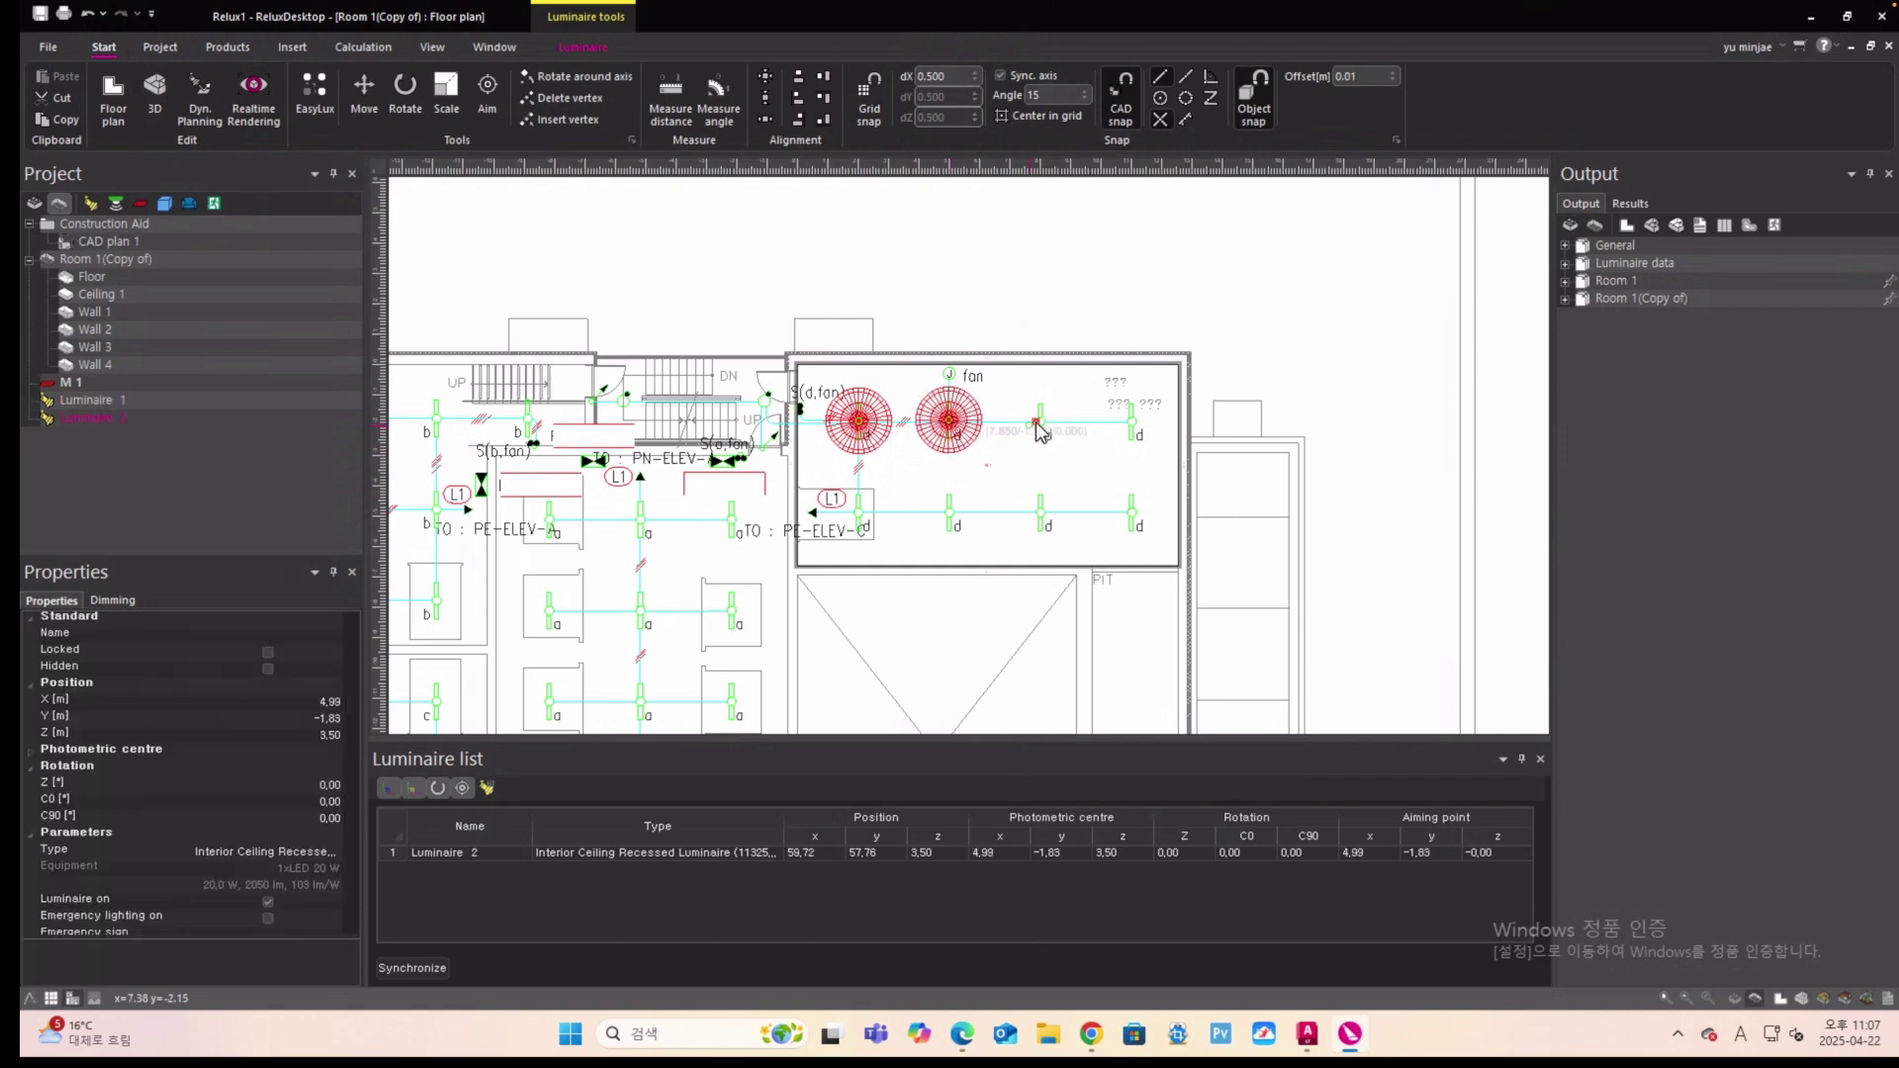
{"action": "left_click", "coordinate": [1041, 421]}
{"action": "left_click", "coordinate": [1132, 421]}
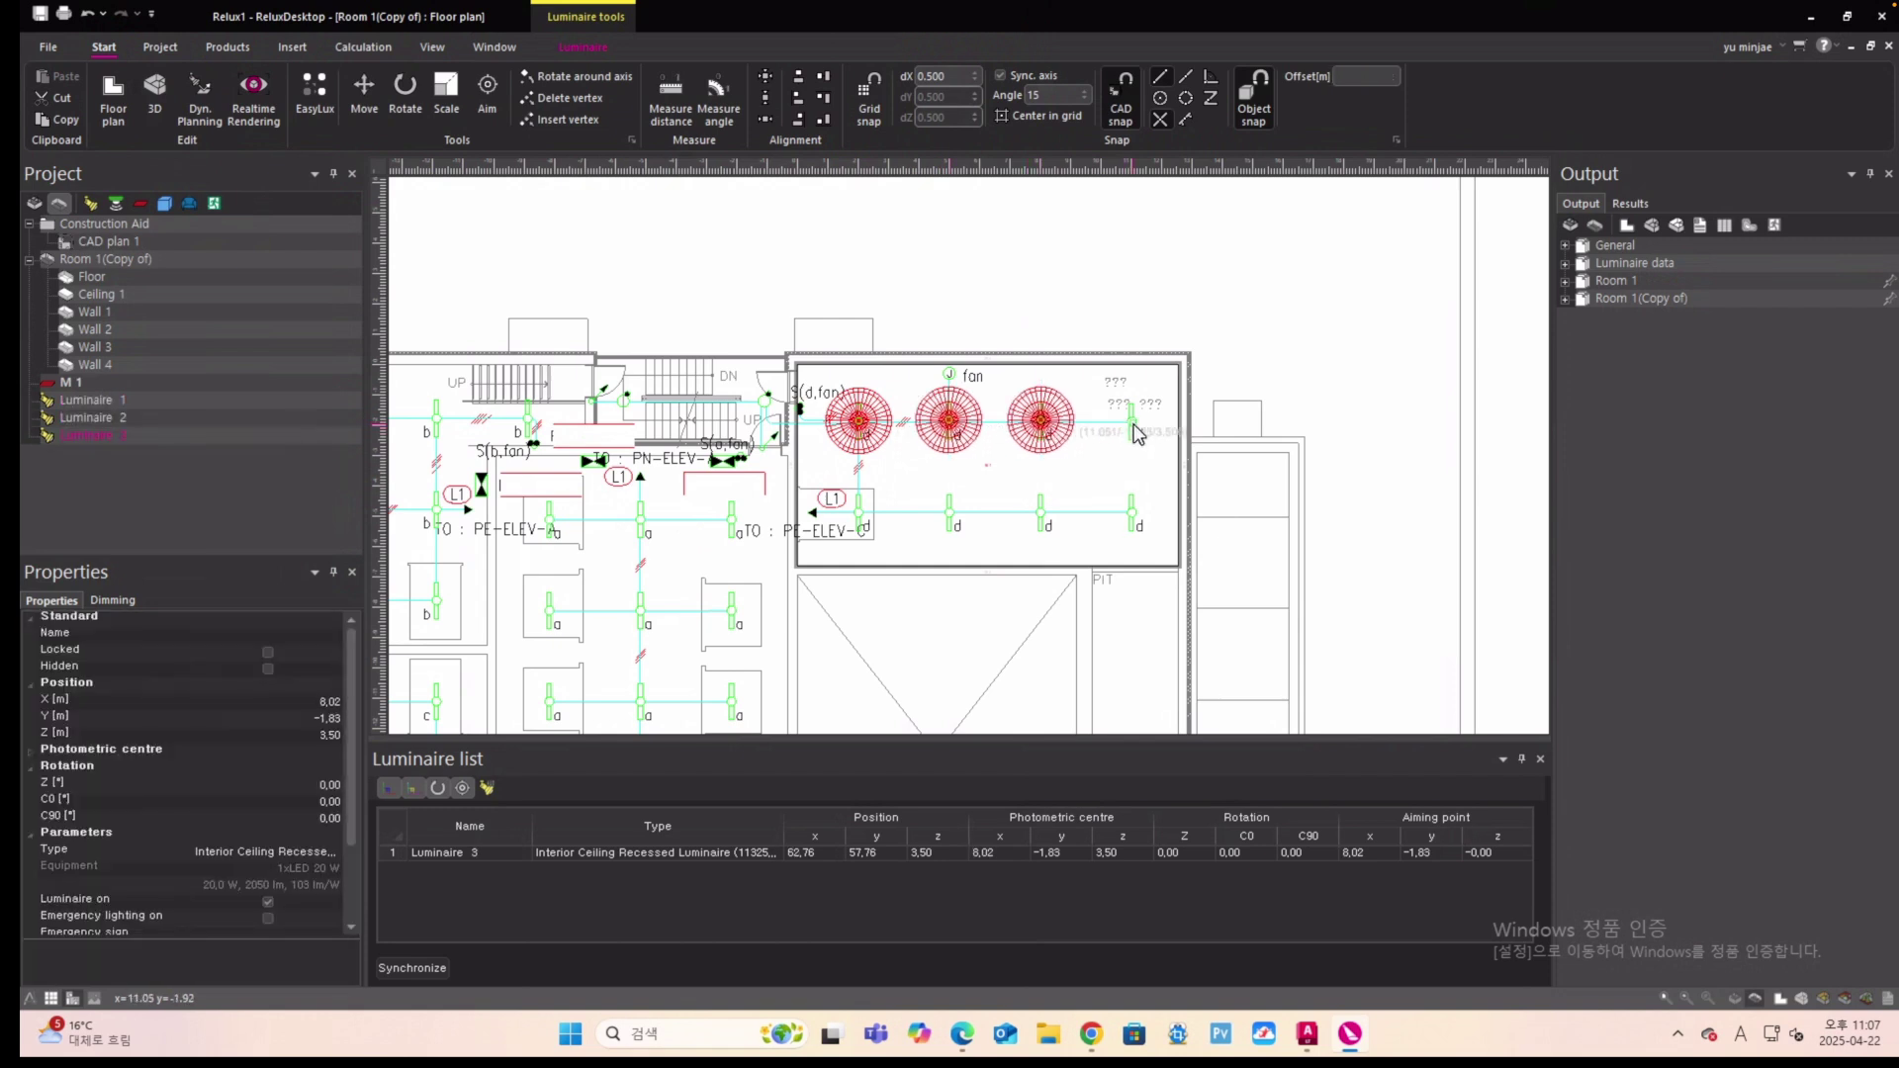
{"action": "left_click", "coordinate": [1133, 512]}
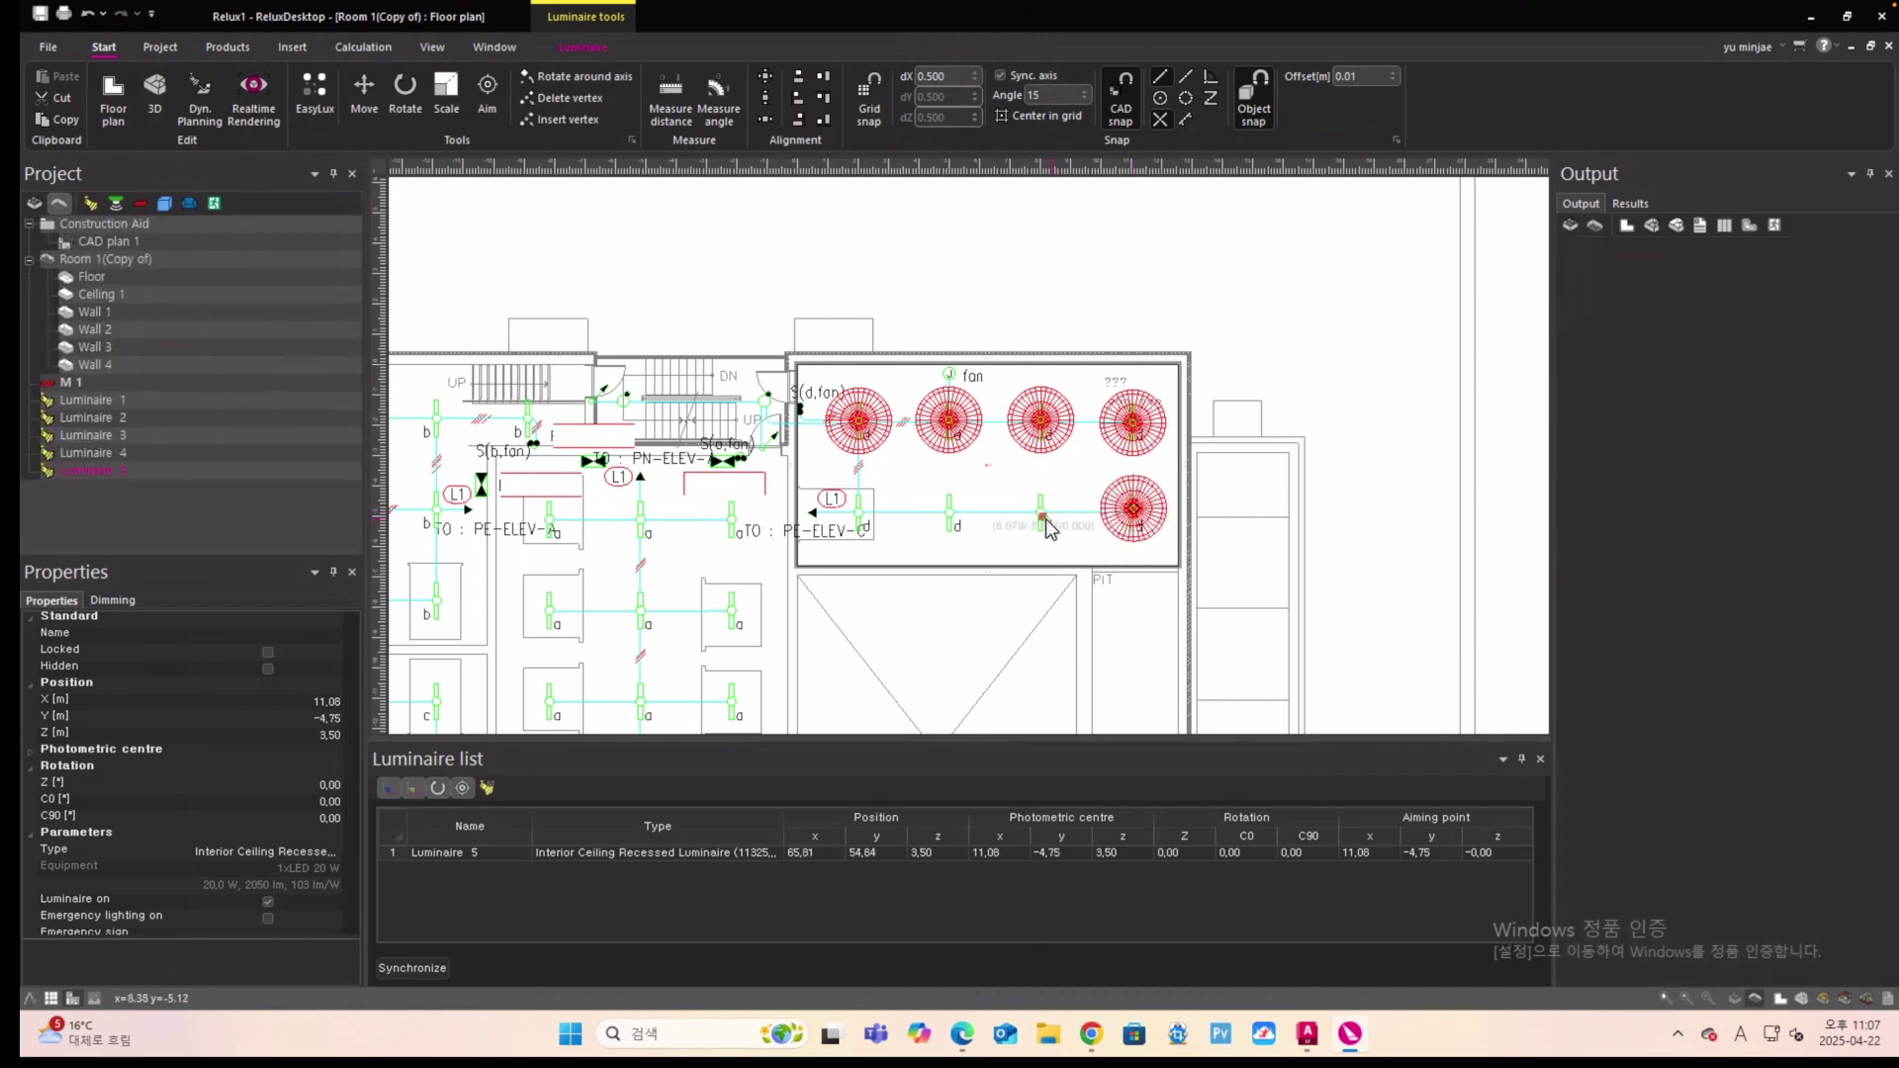
{"action": "left_click", "coordinate": [1042, 515]}
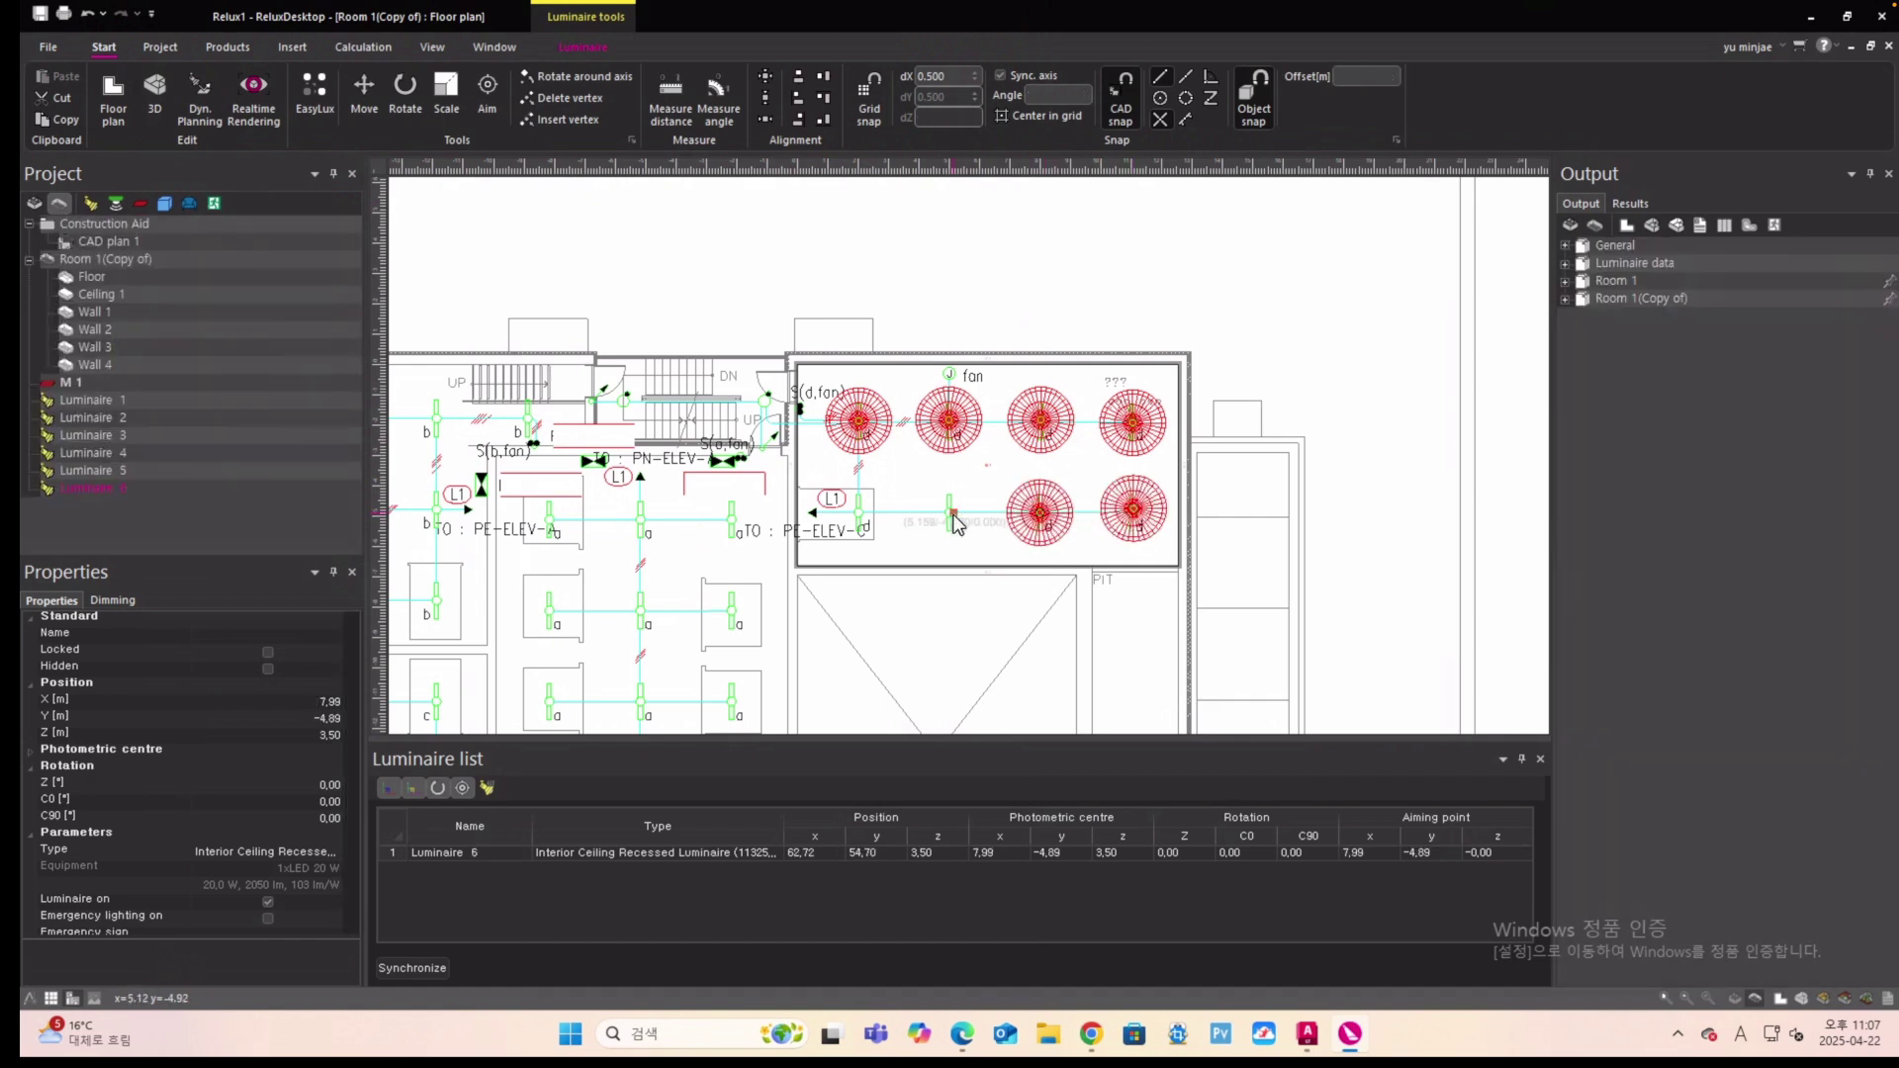
{"action": "left_click", "coordinate": [950, 515]}
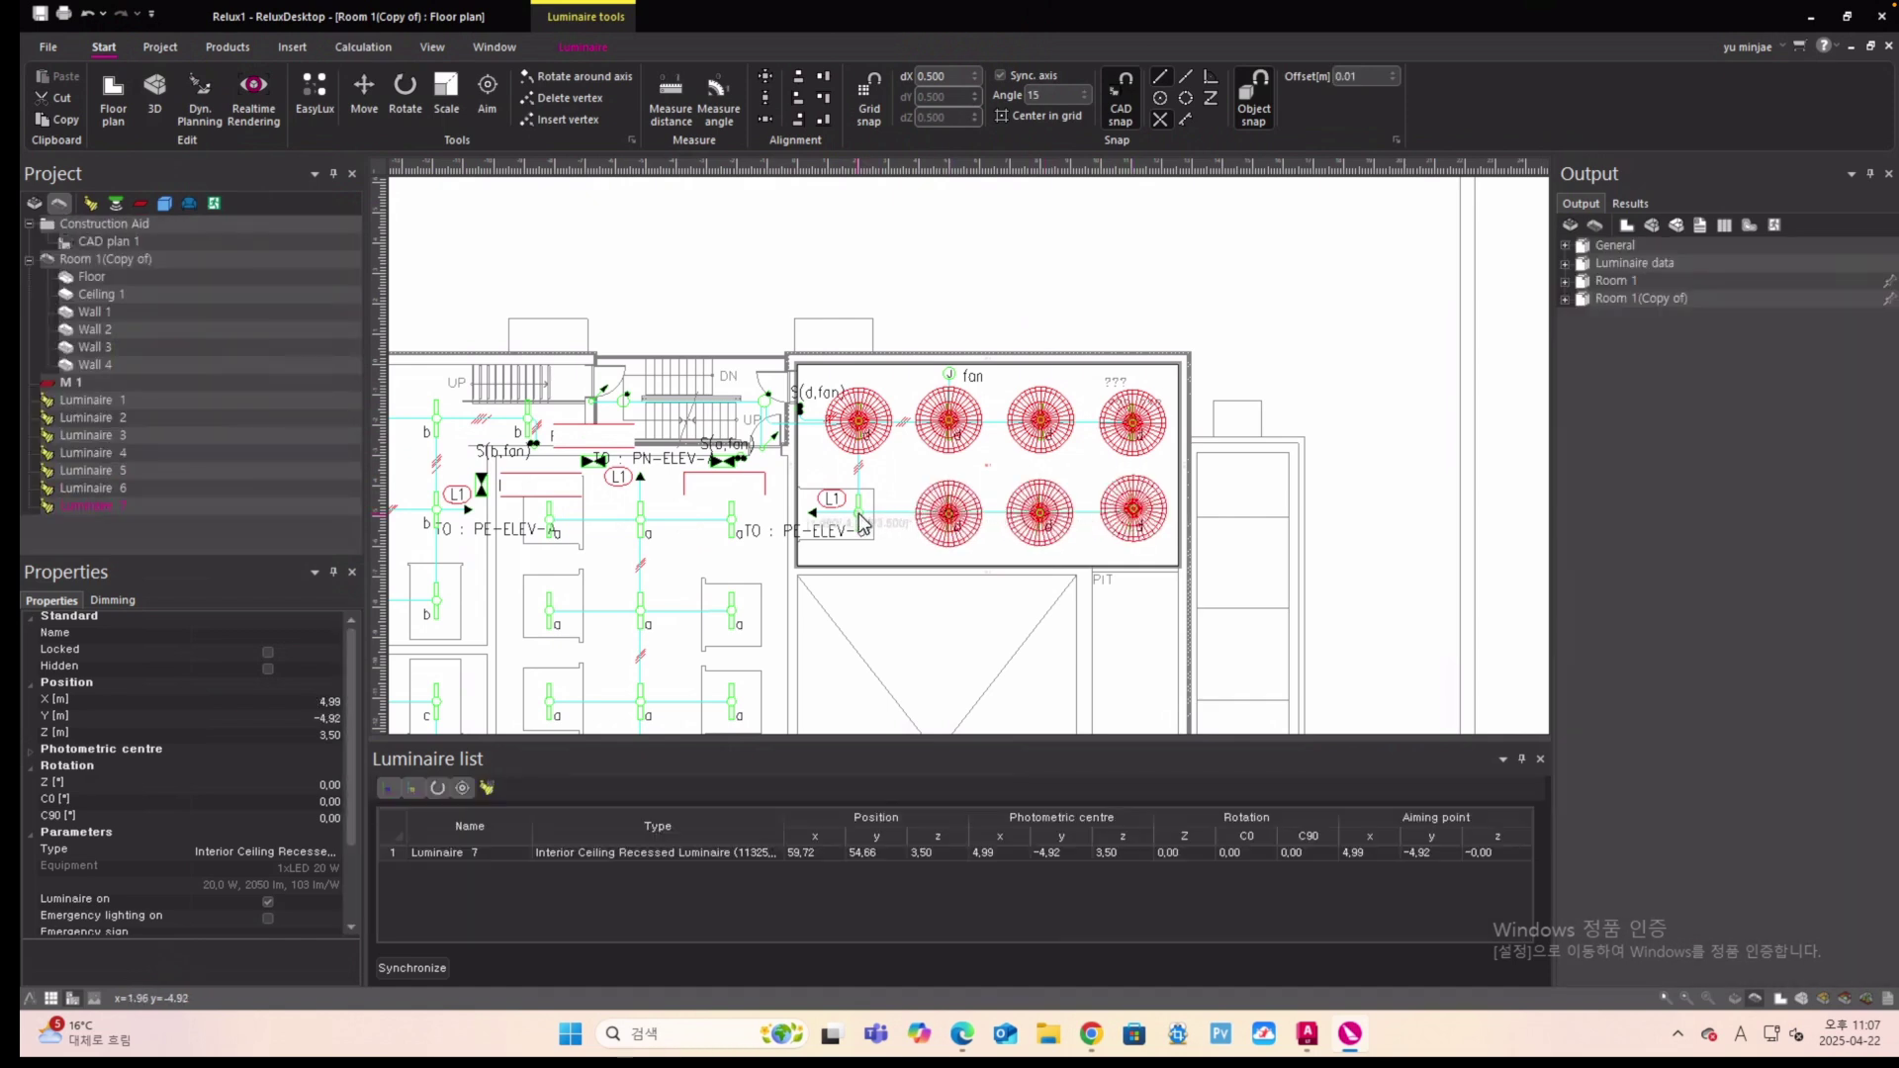
{"action": "left_click", "coordinate": [858, 514]}
Open the floor plan of Room 1 from the room list and show its objects.
{"action": "scroll", "coordinate": [989, 484], "scroll_direction": "down", "scroll_amount": 1}
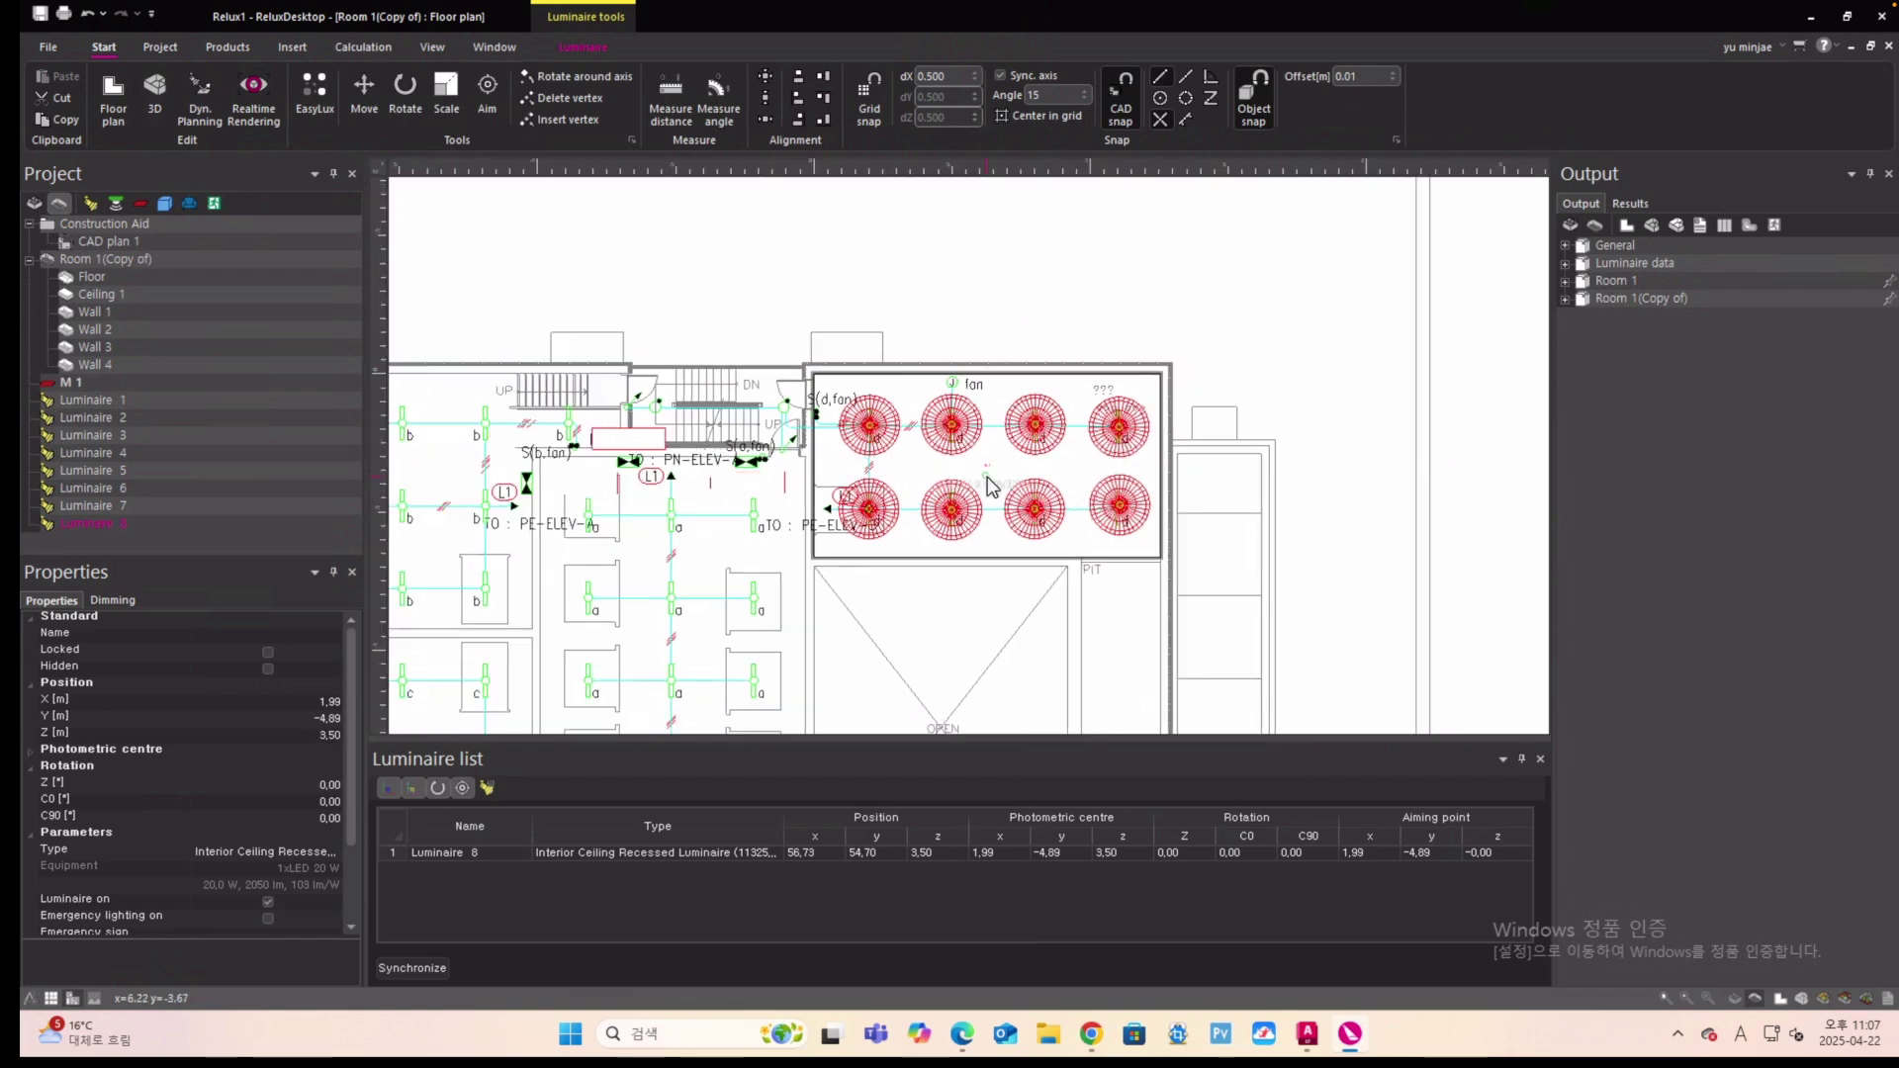
{"action": "scroll", "coordinate": [989, 485], "scroll_direction": "down", "scroll_amount": 2}
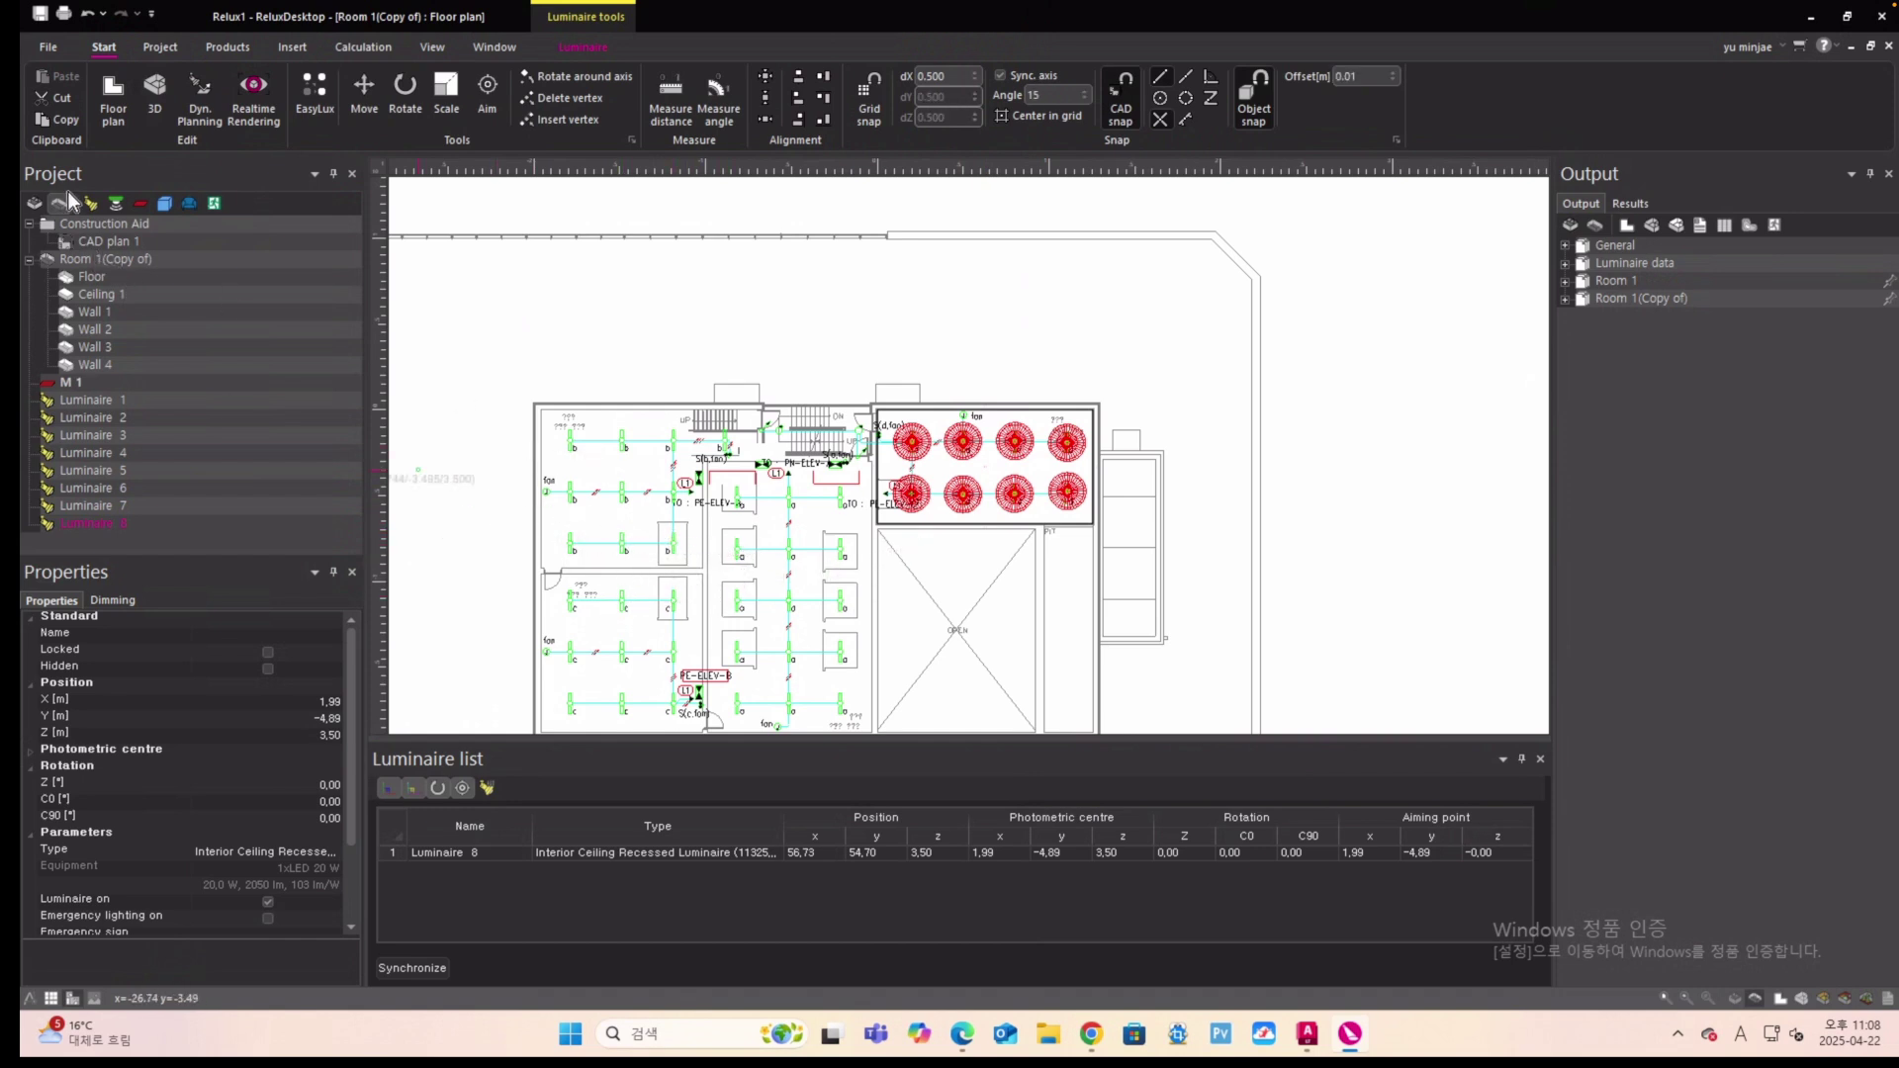
{"action": "left_click", "coordinate": [35, 202]}
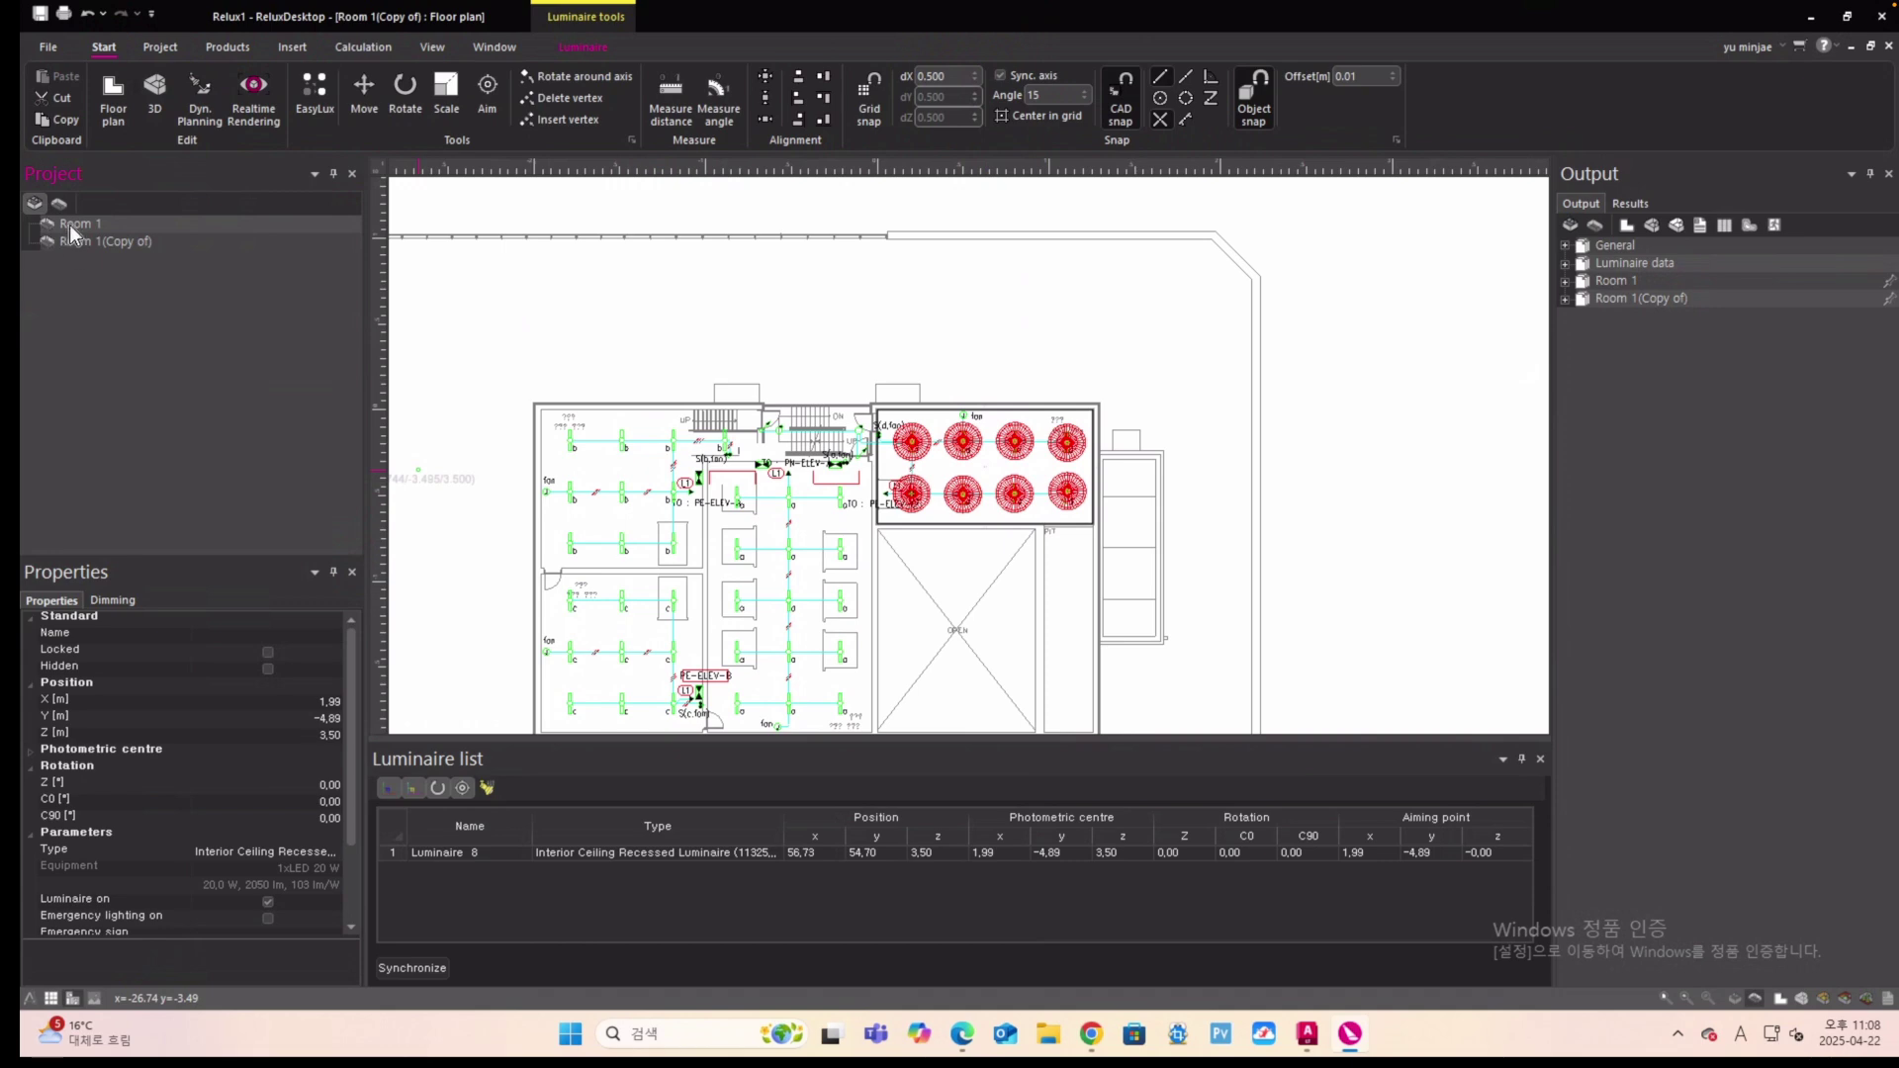
{"action": "left_click", "coordinate": [71, 224]}
{"action": "left_click", "coordinate": [57, 204]}
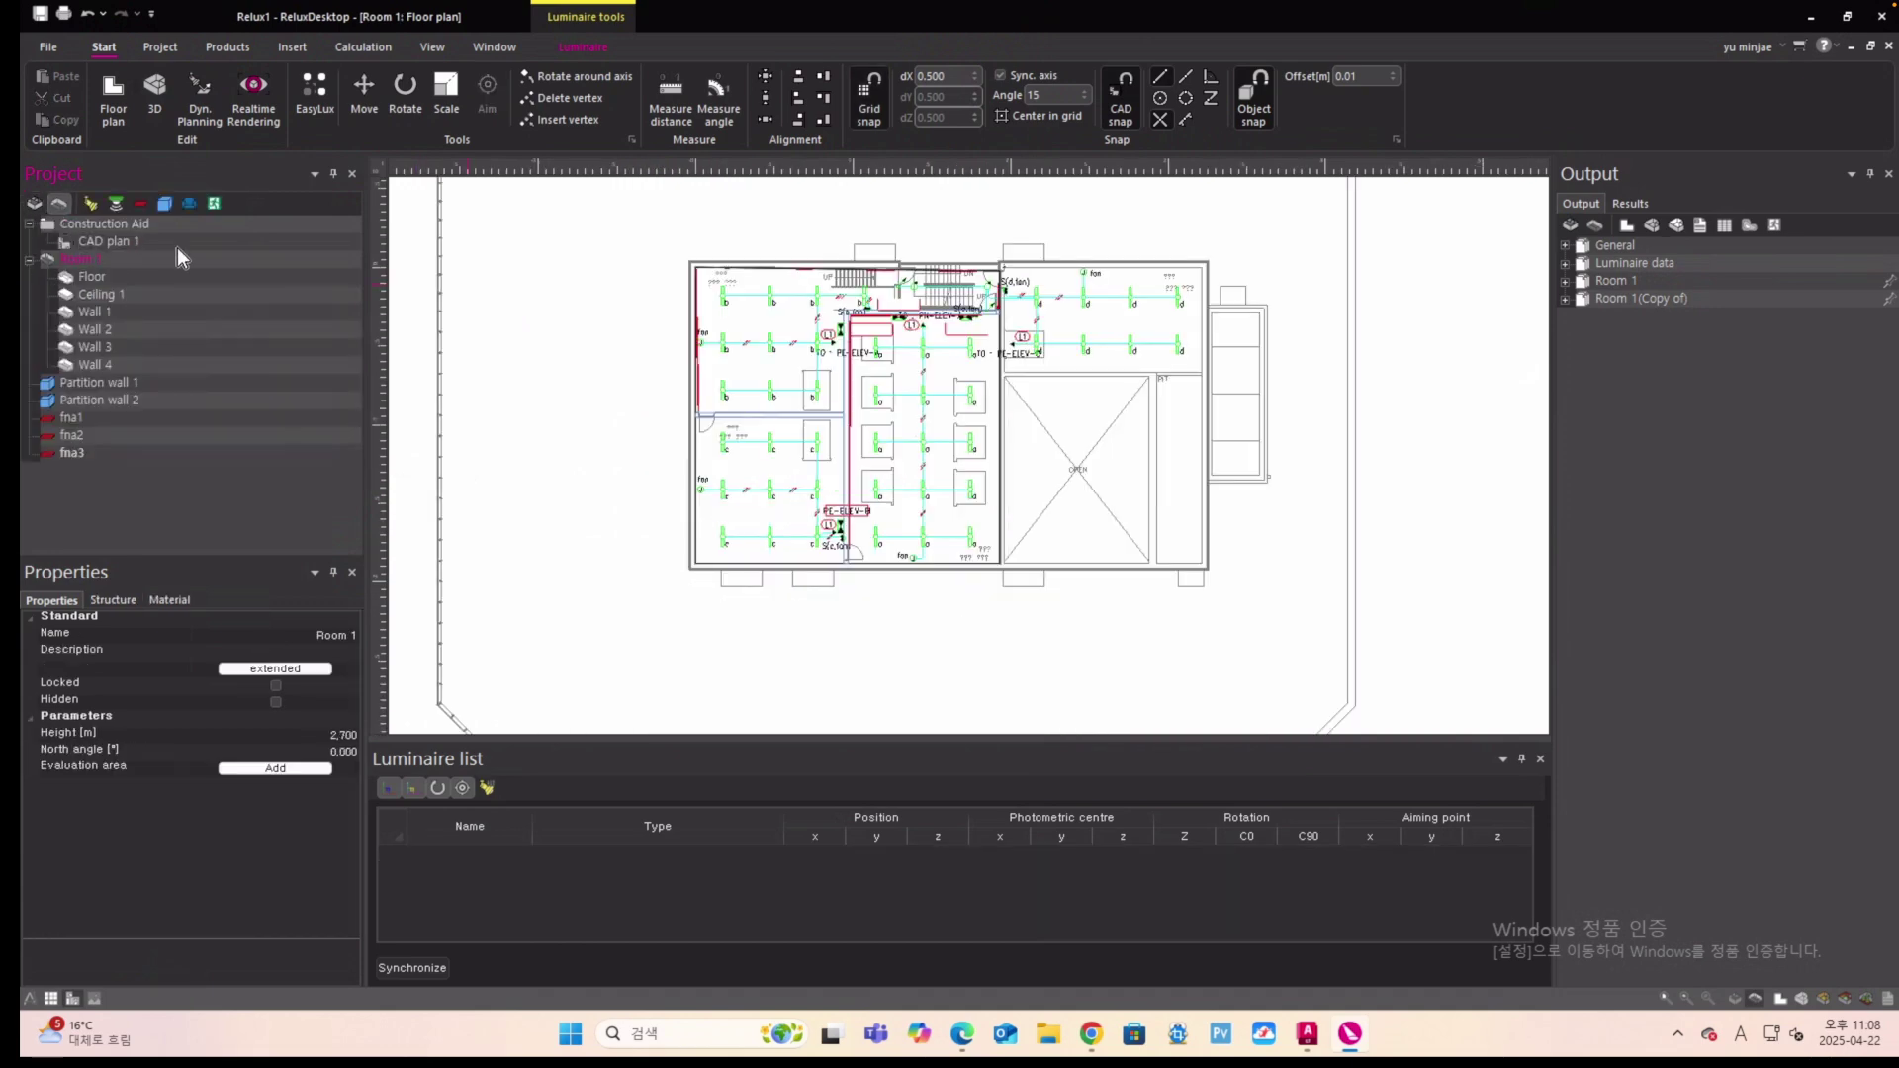
Place recessed luminaires on the two stairwell symbols and the four uppermost b symbols in Room 1.
{"action": "scroll", "coordinate": [930, 279], "scroll_direction": "up", "scroll_amount": 4}
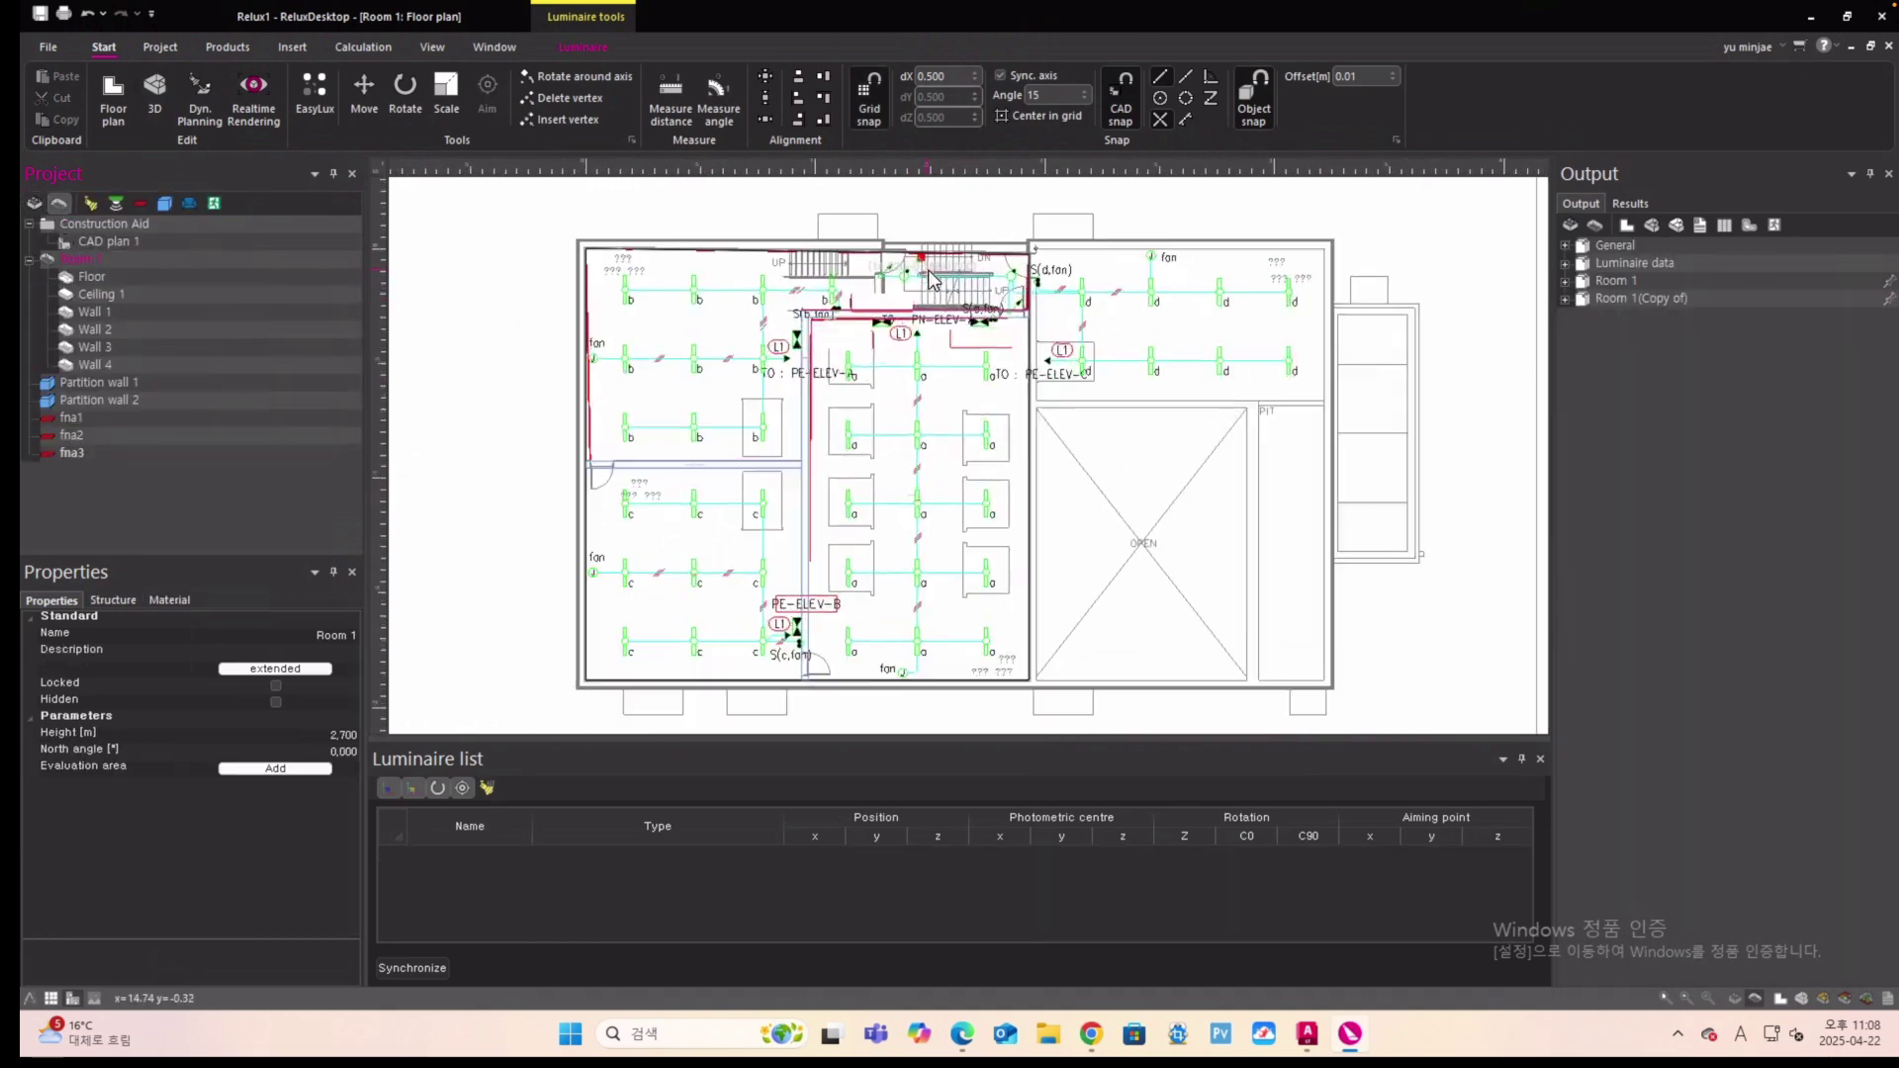
{"action": "scroll", "coordinate": [929, 280], "scroll_direction": "up", "scroll_amount": 1}
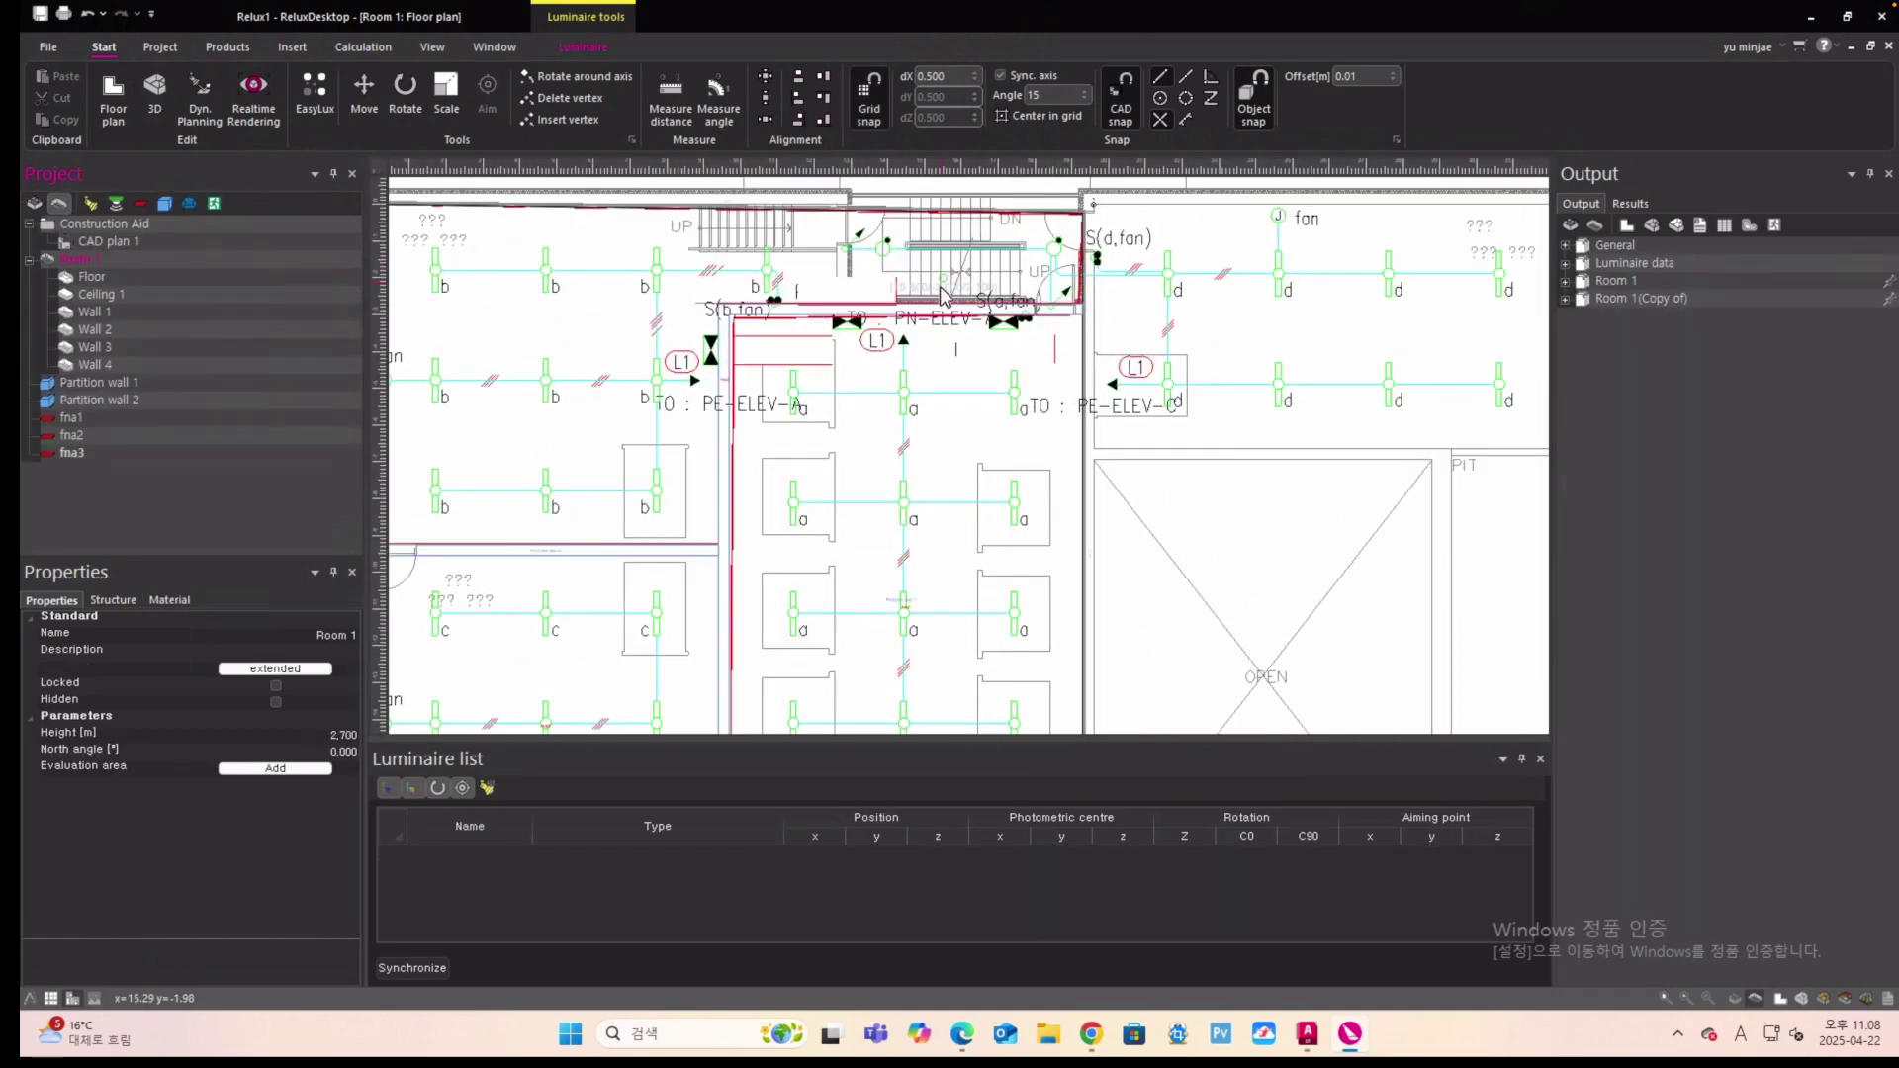
{"action": "left_click", "coordinate": [1052, 247]}
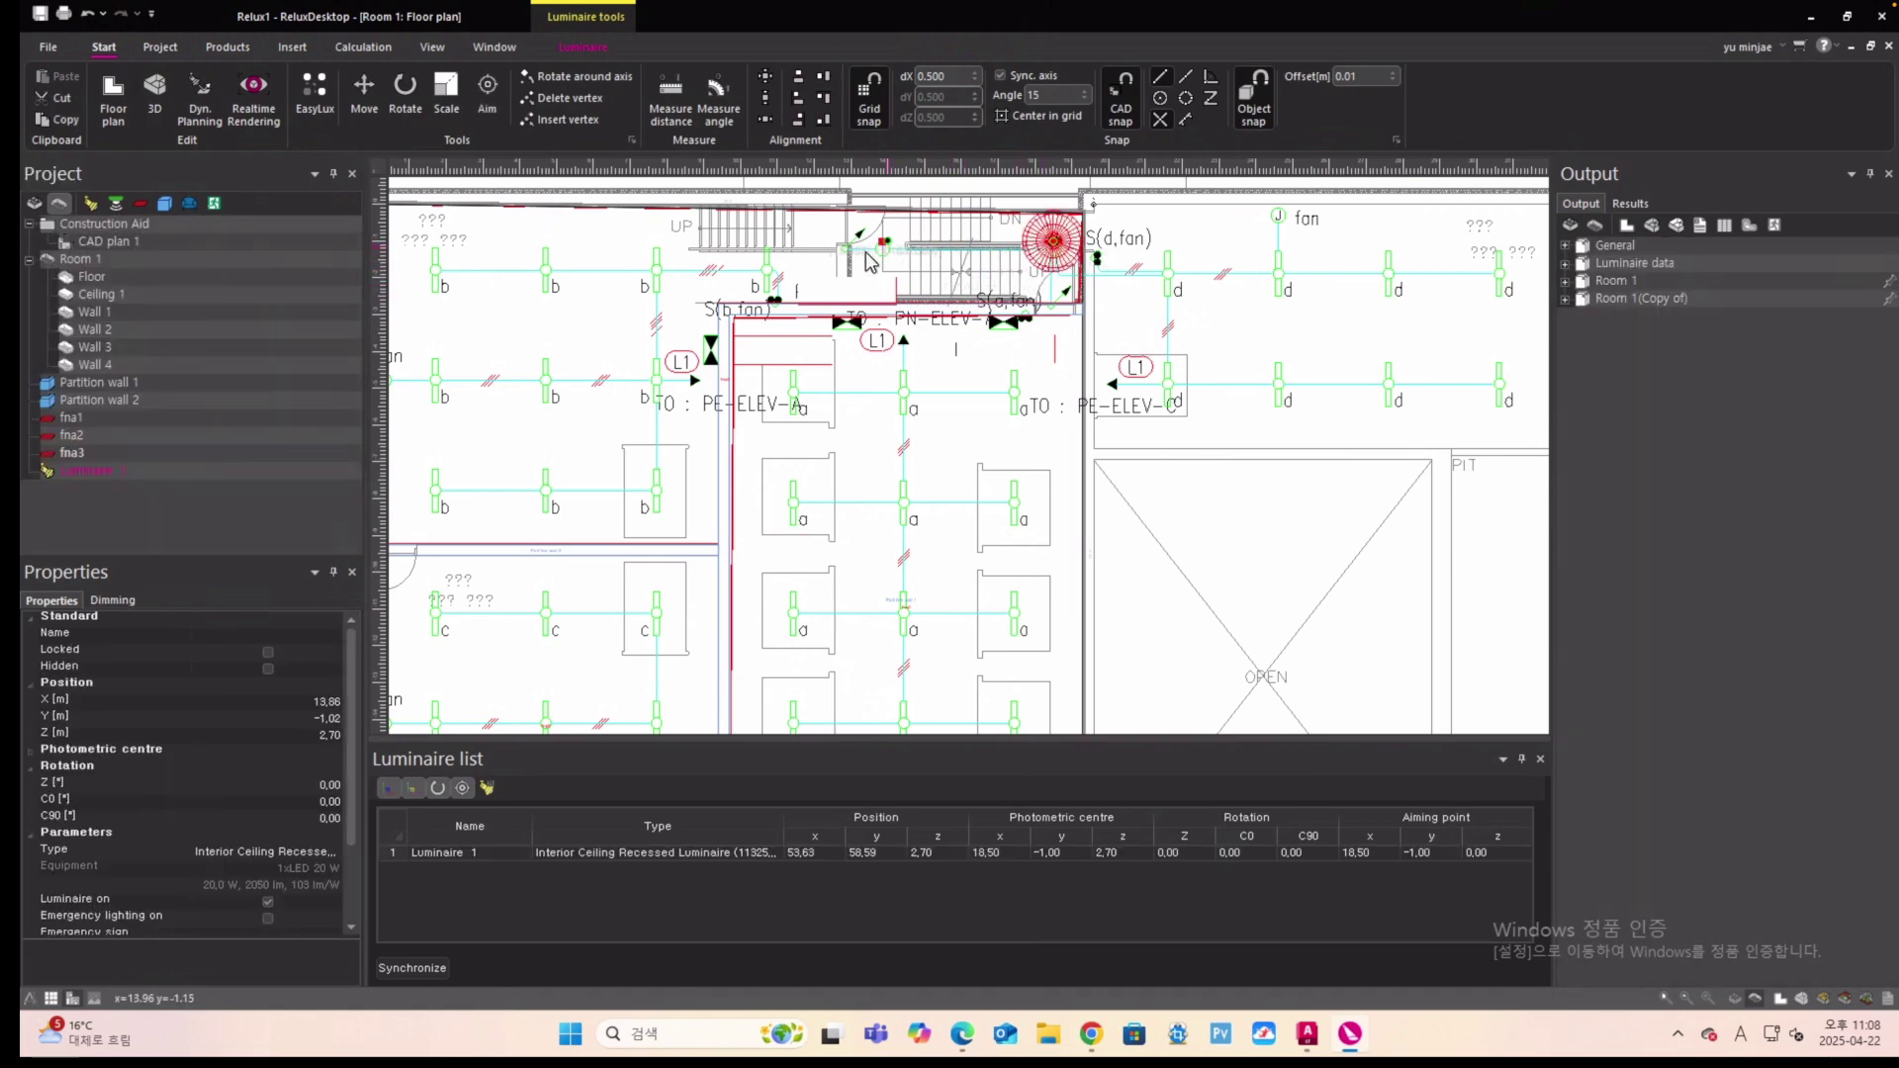
{"action": "left_click", "coordinate": [869, 255]}
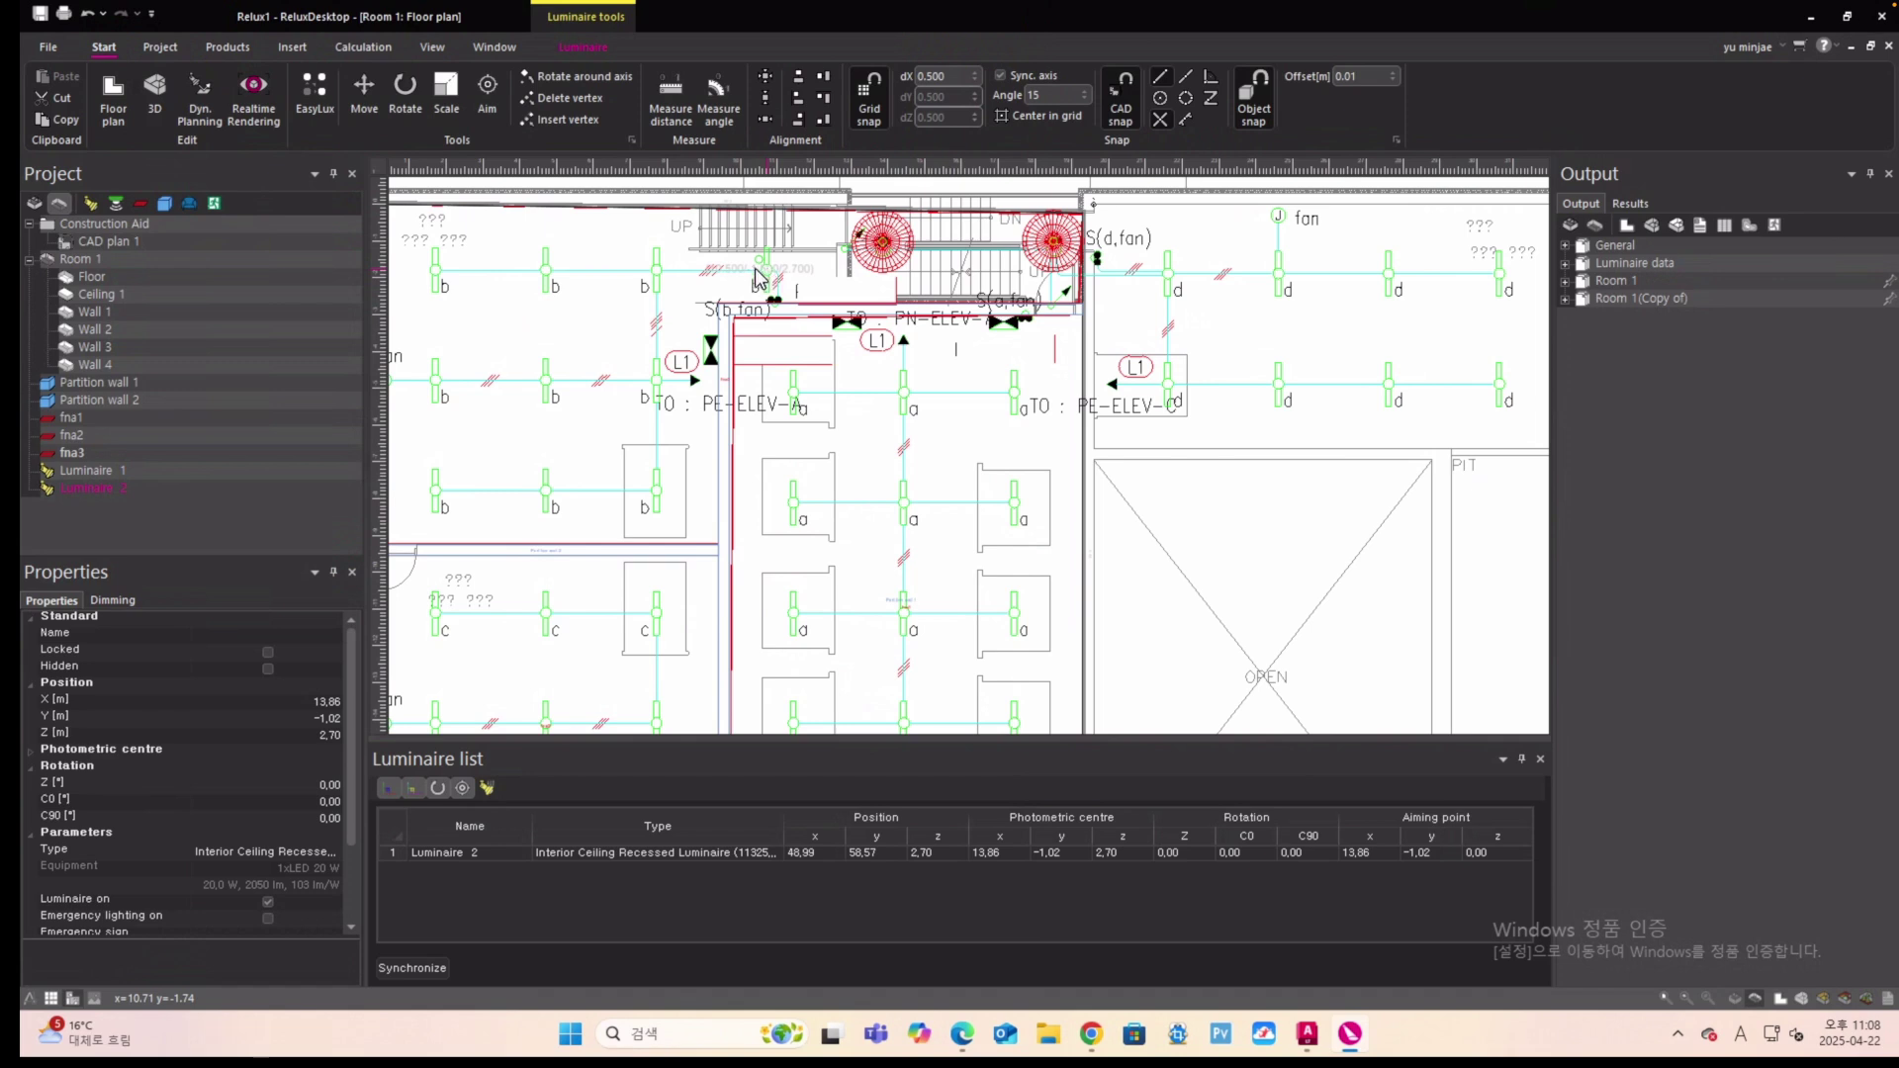
{"action": "left_click", "coordinate": [758, 273]}
{"action": "left_click", "coordinate": [657, 280]}
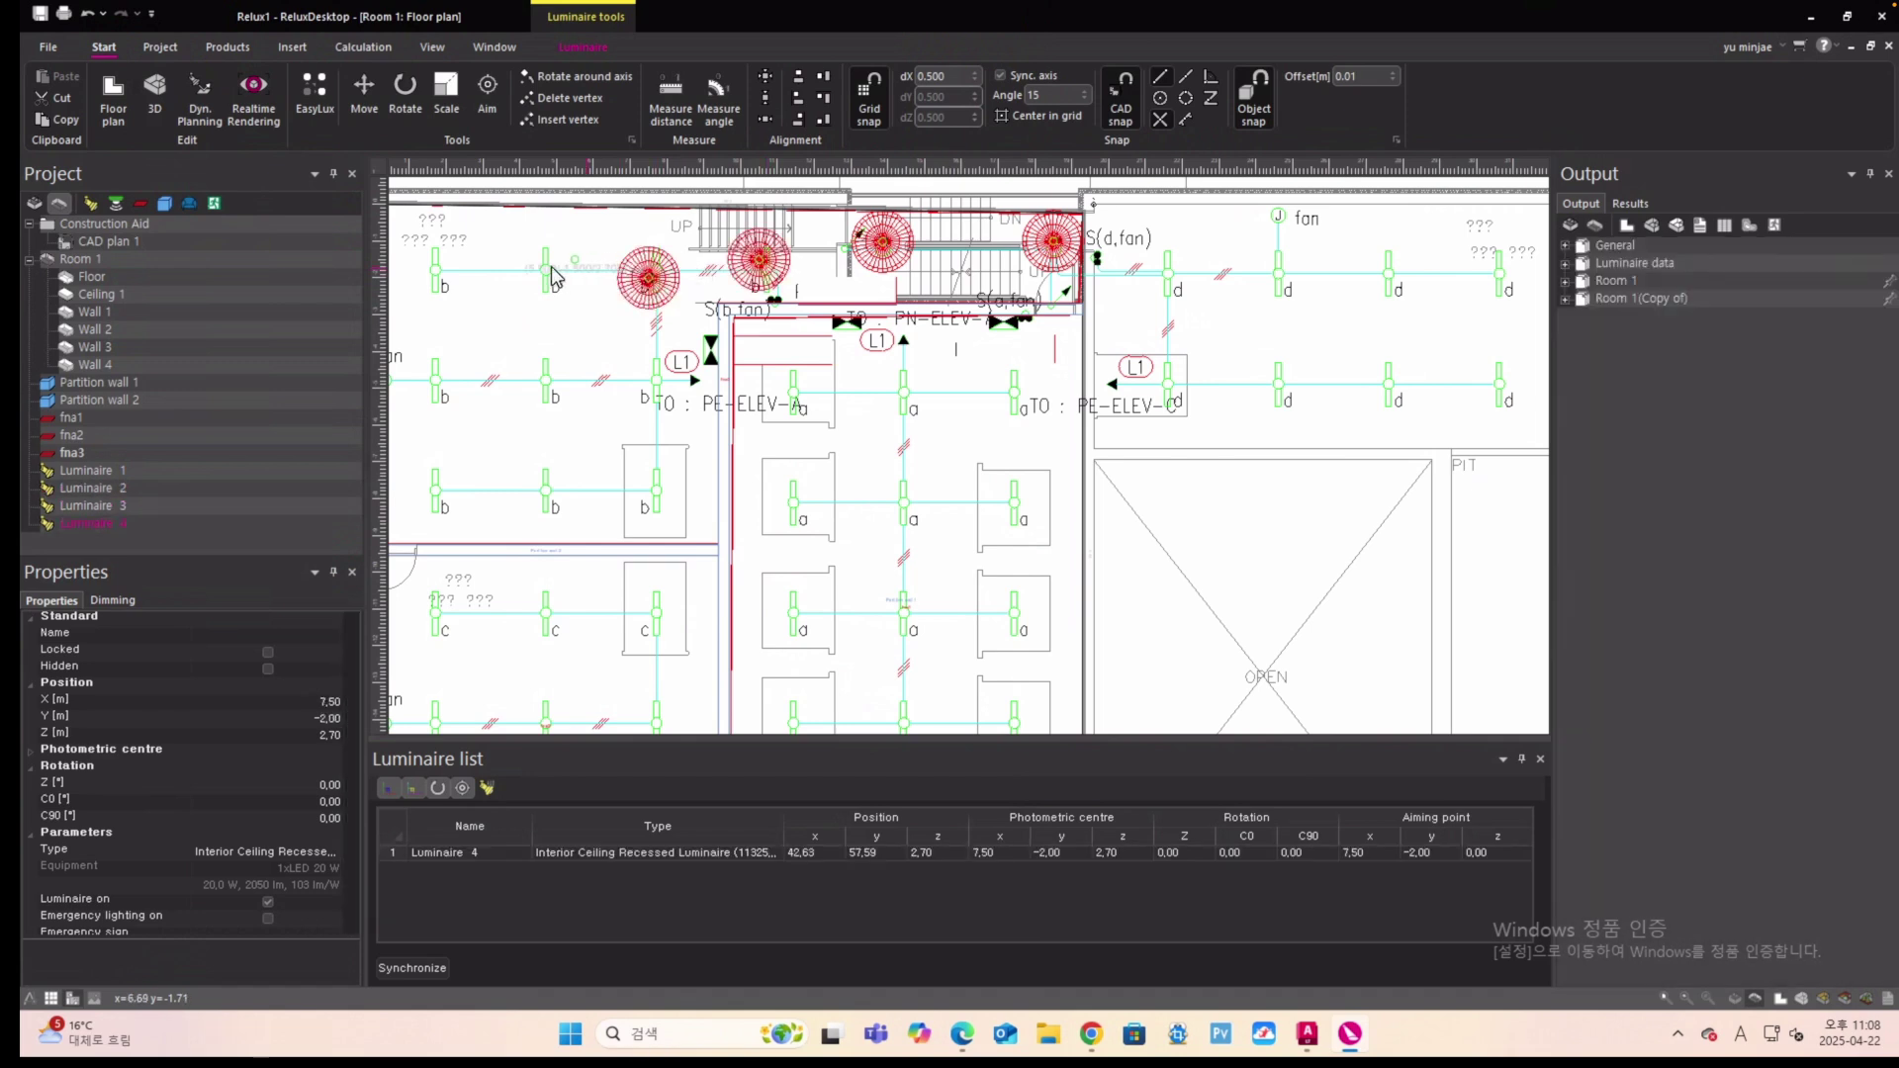
{"action": "left_click", "coordinate": [547, 277]}
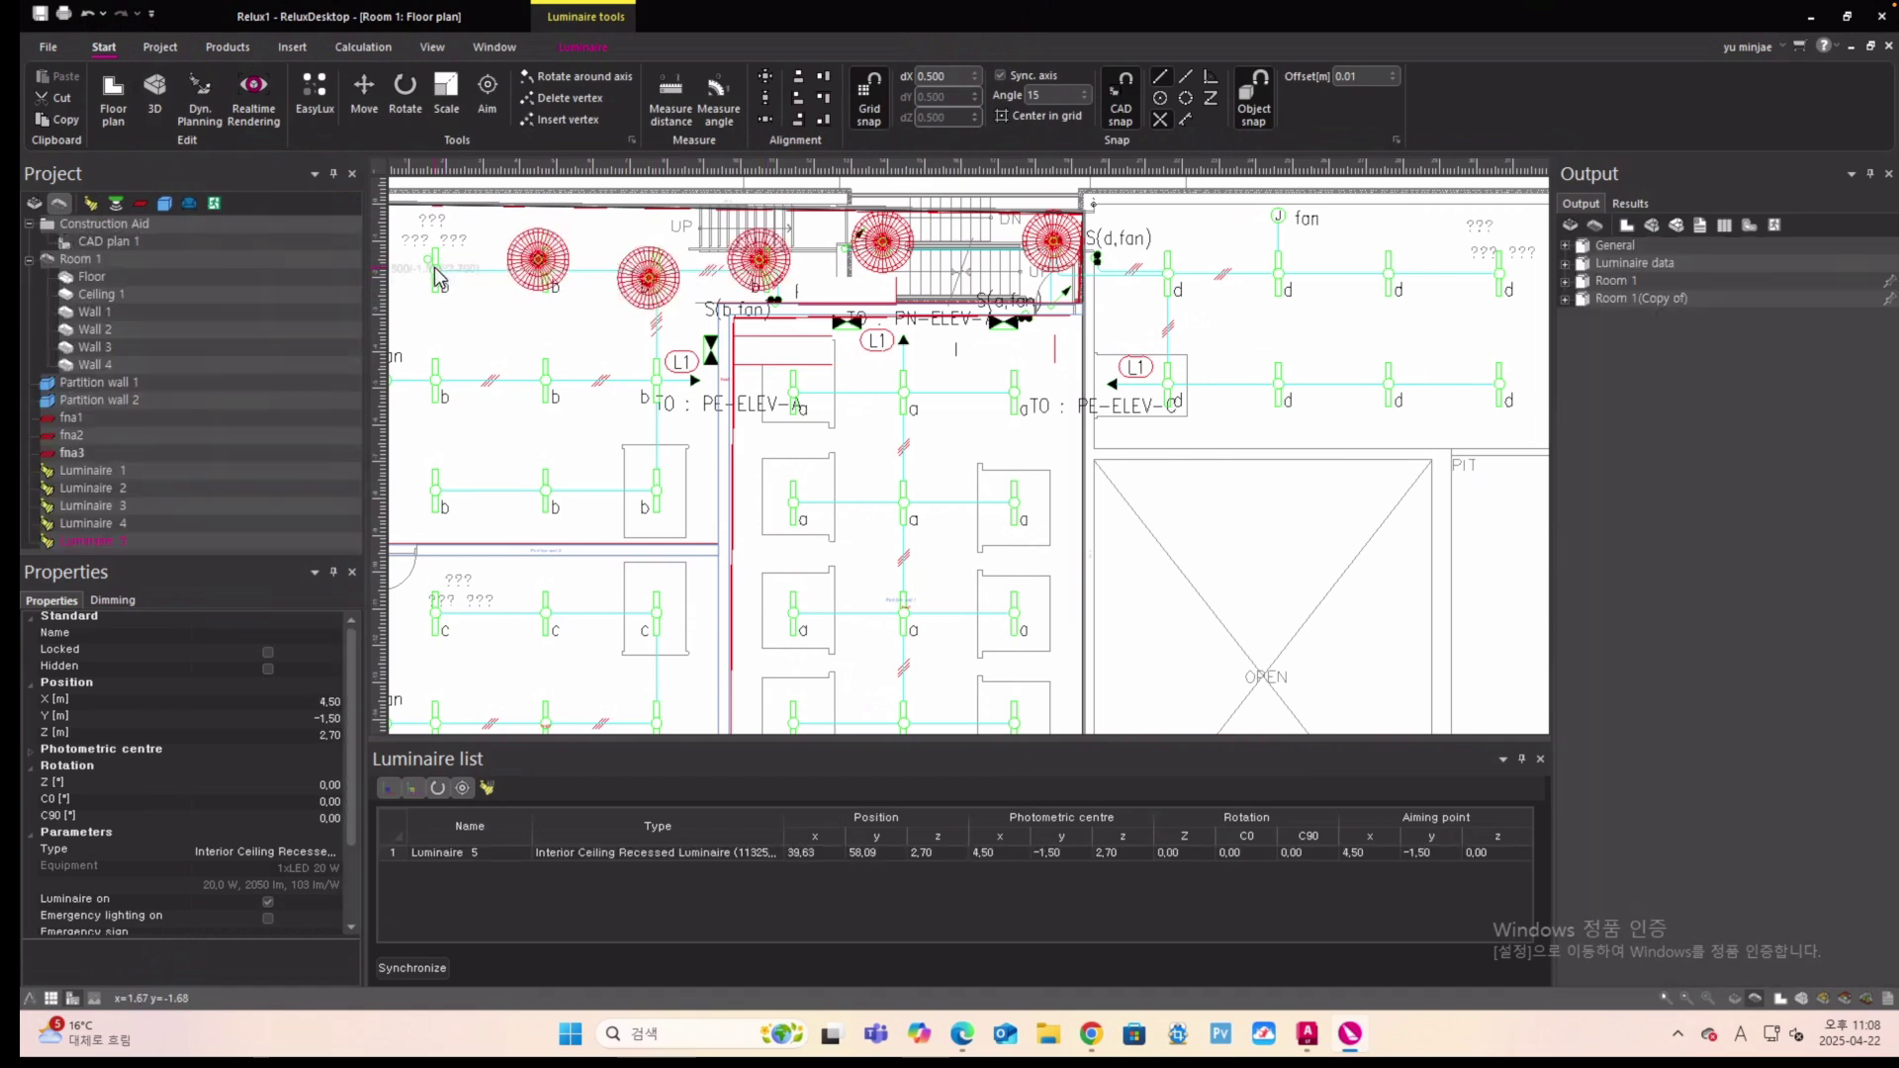
{"action": "left_click", "coordinate": [442, 392]}
Place six recessed luminaires on the middle and lower rows of b luminaire symbols.
{"action": "left_click", "coordinate": [442, 391]}
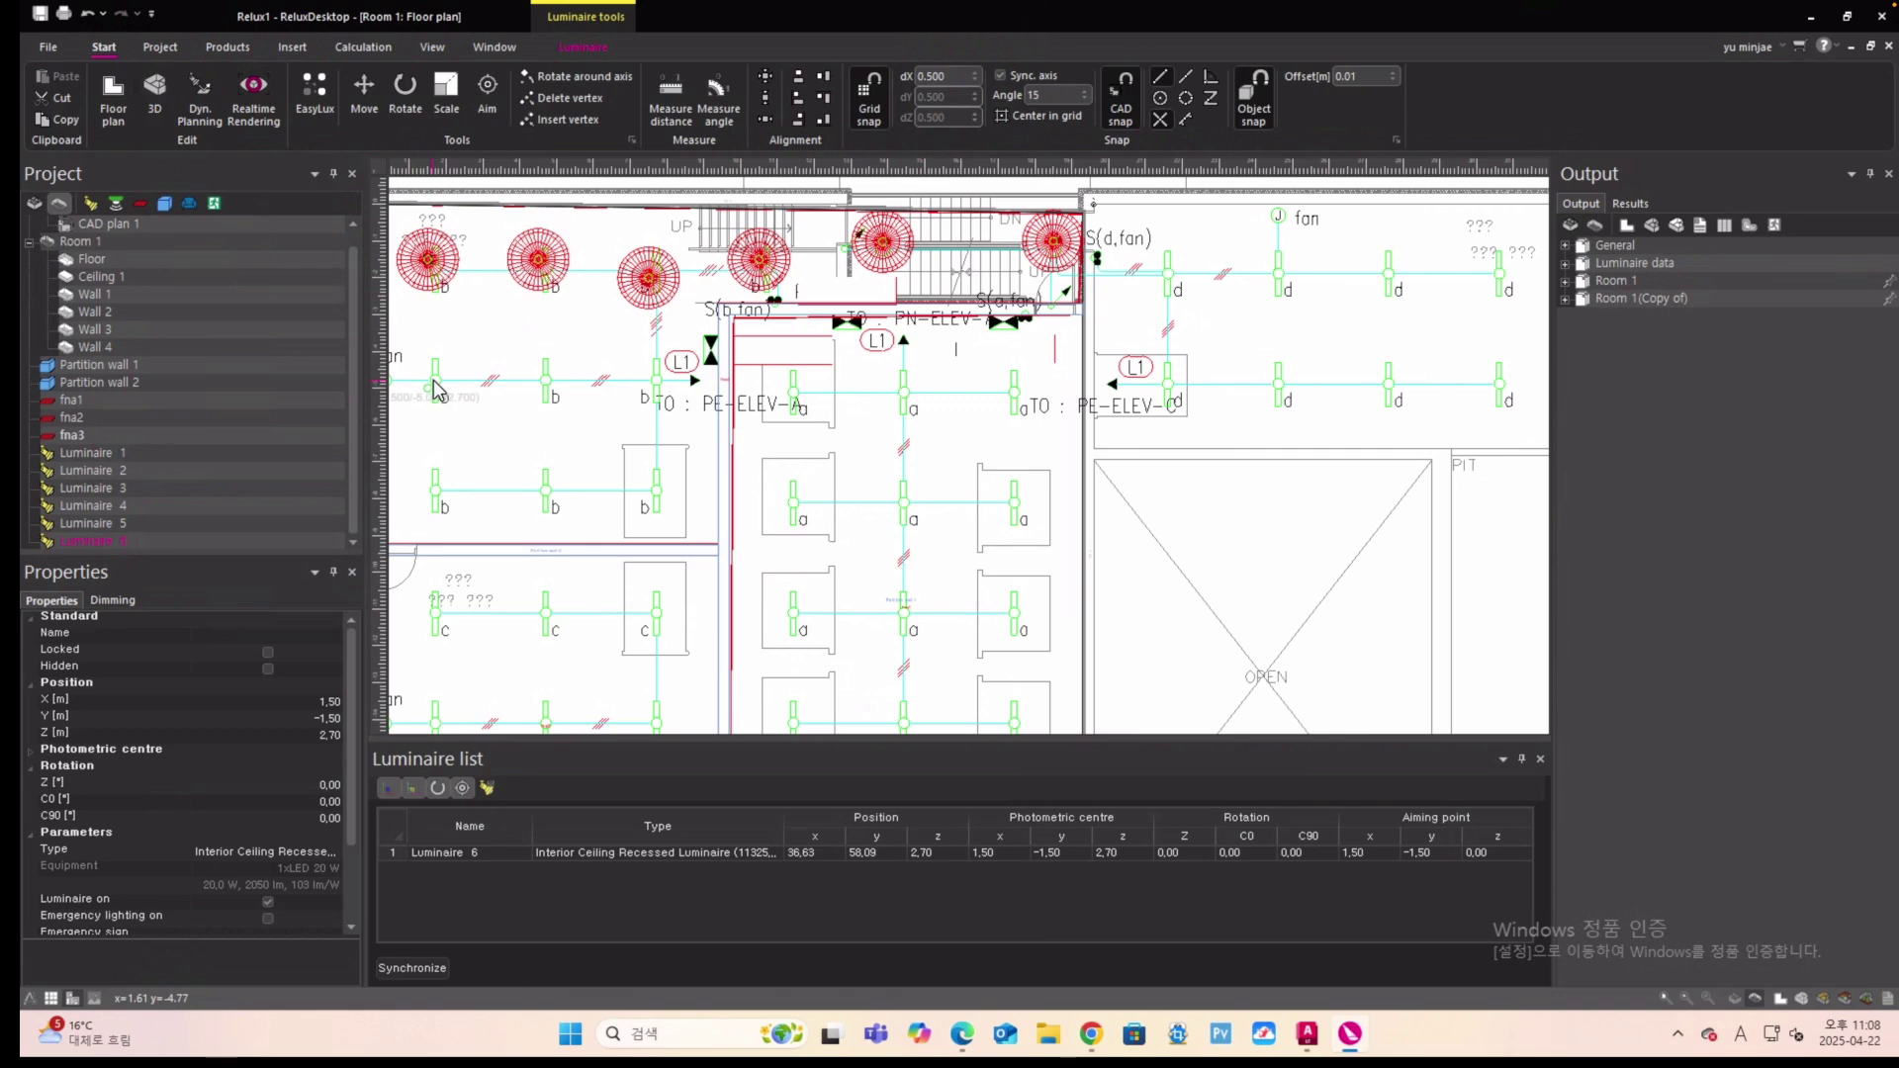
{"action": "left_click", "coordinate": [550, 390]}
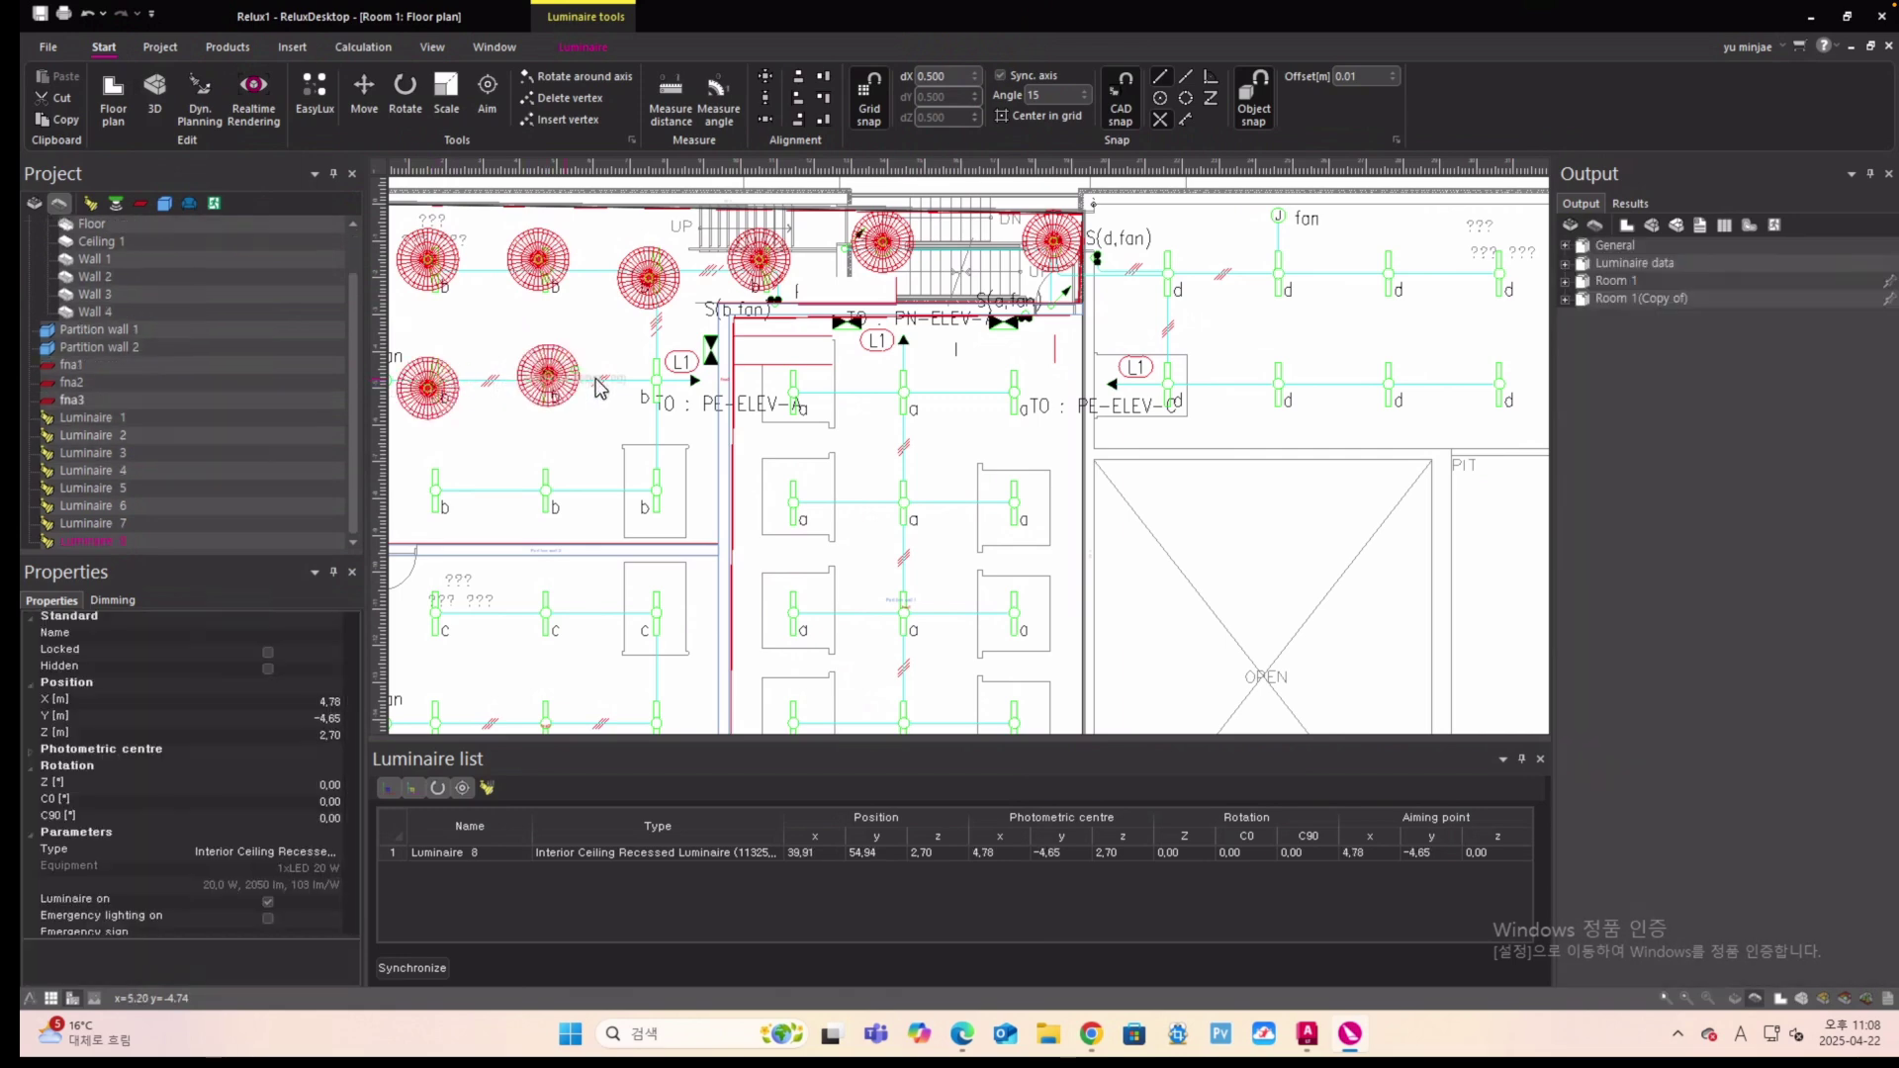
{"action": "left_click", "coordinate": [663, 392]}
{"action": "scroll", "coordinate": [791, 351], "scroll_direction": "down", "scroll_amount": 1}
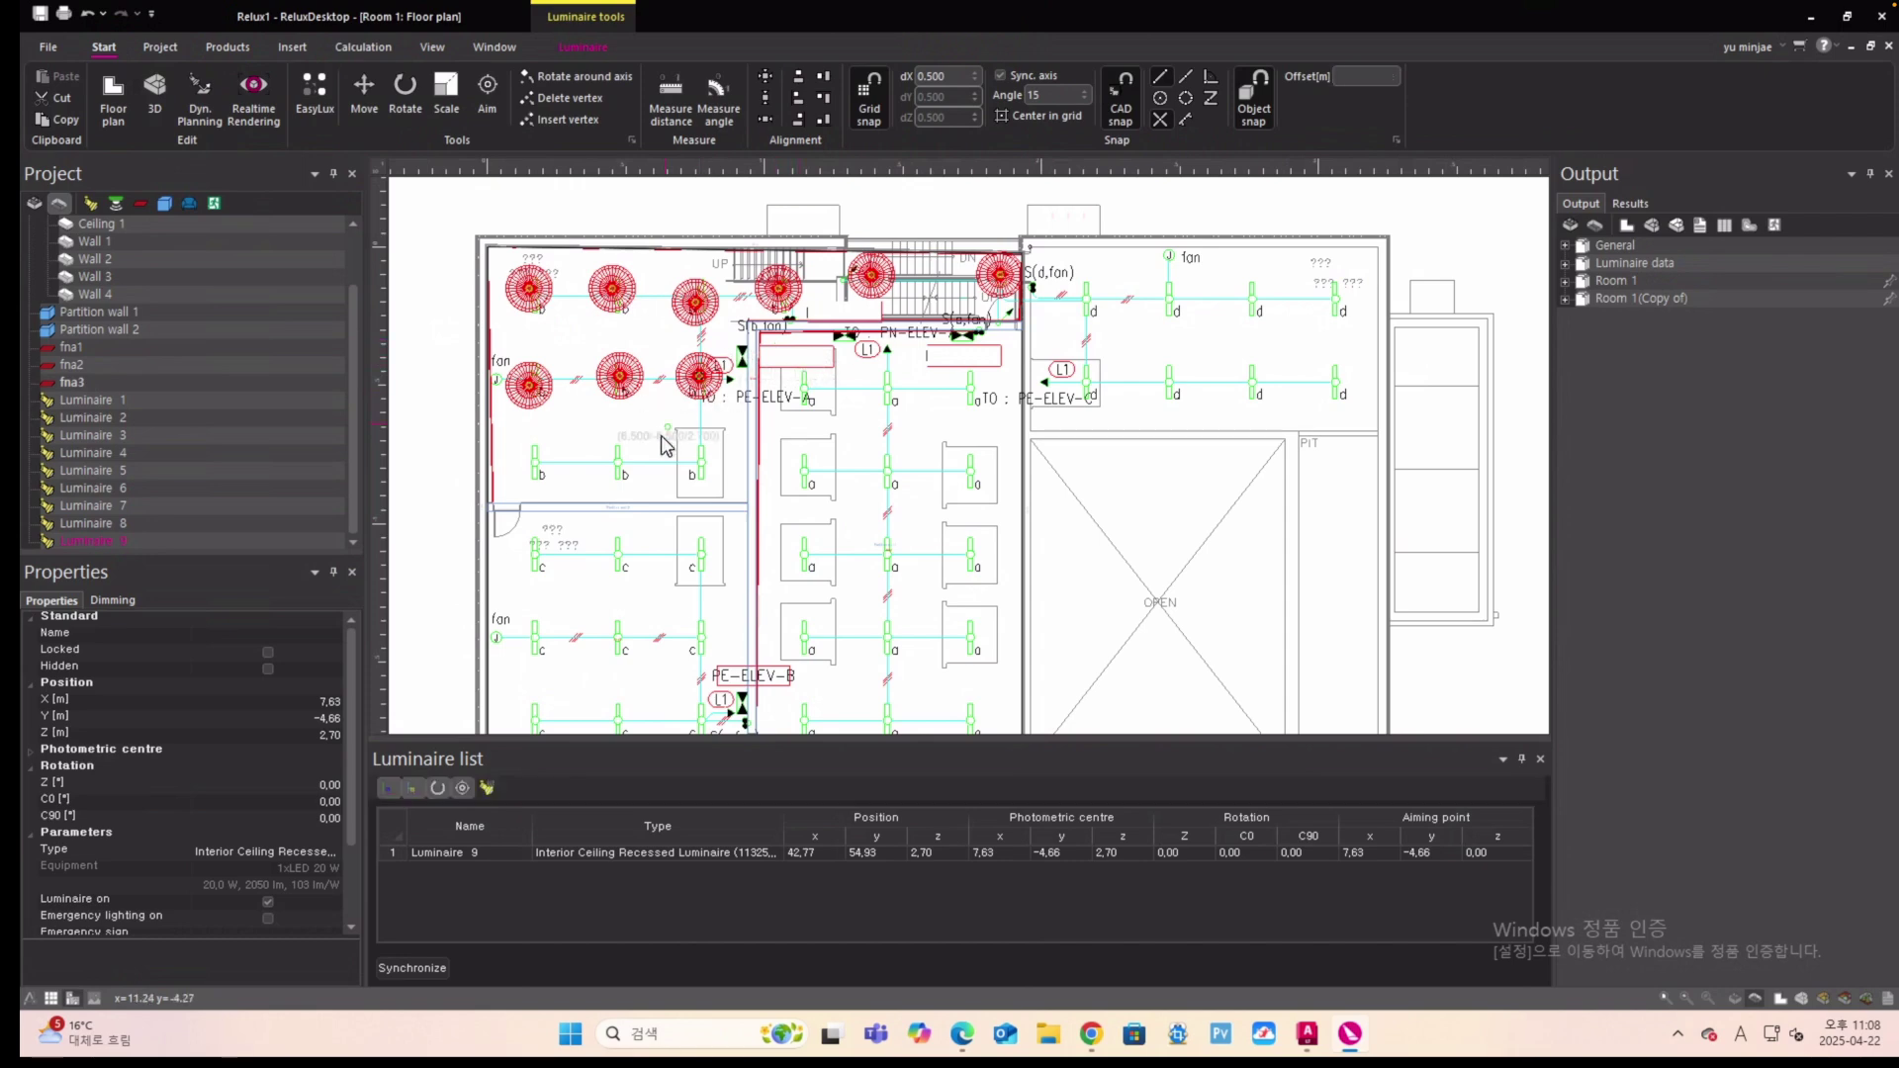
{"action": "scroll", "coordinate": [553, 467], "scroll_direction": "up", "scroll_amount": 1}
{"action": "left_click", "coordinate": [506, 460]}
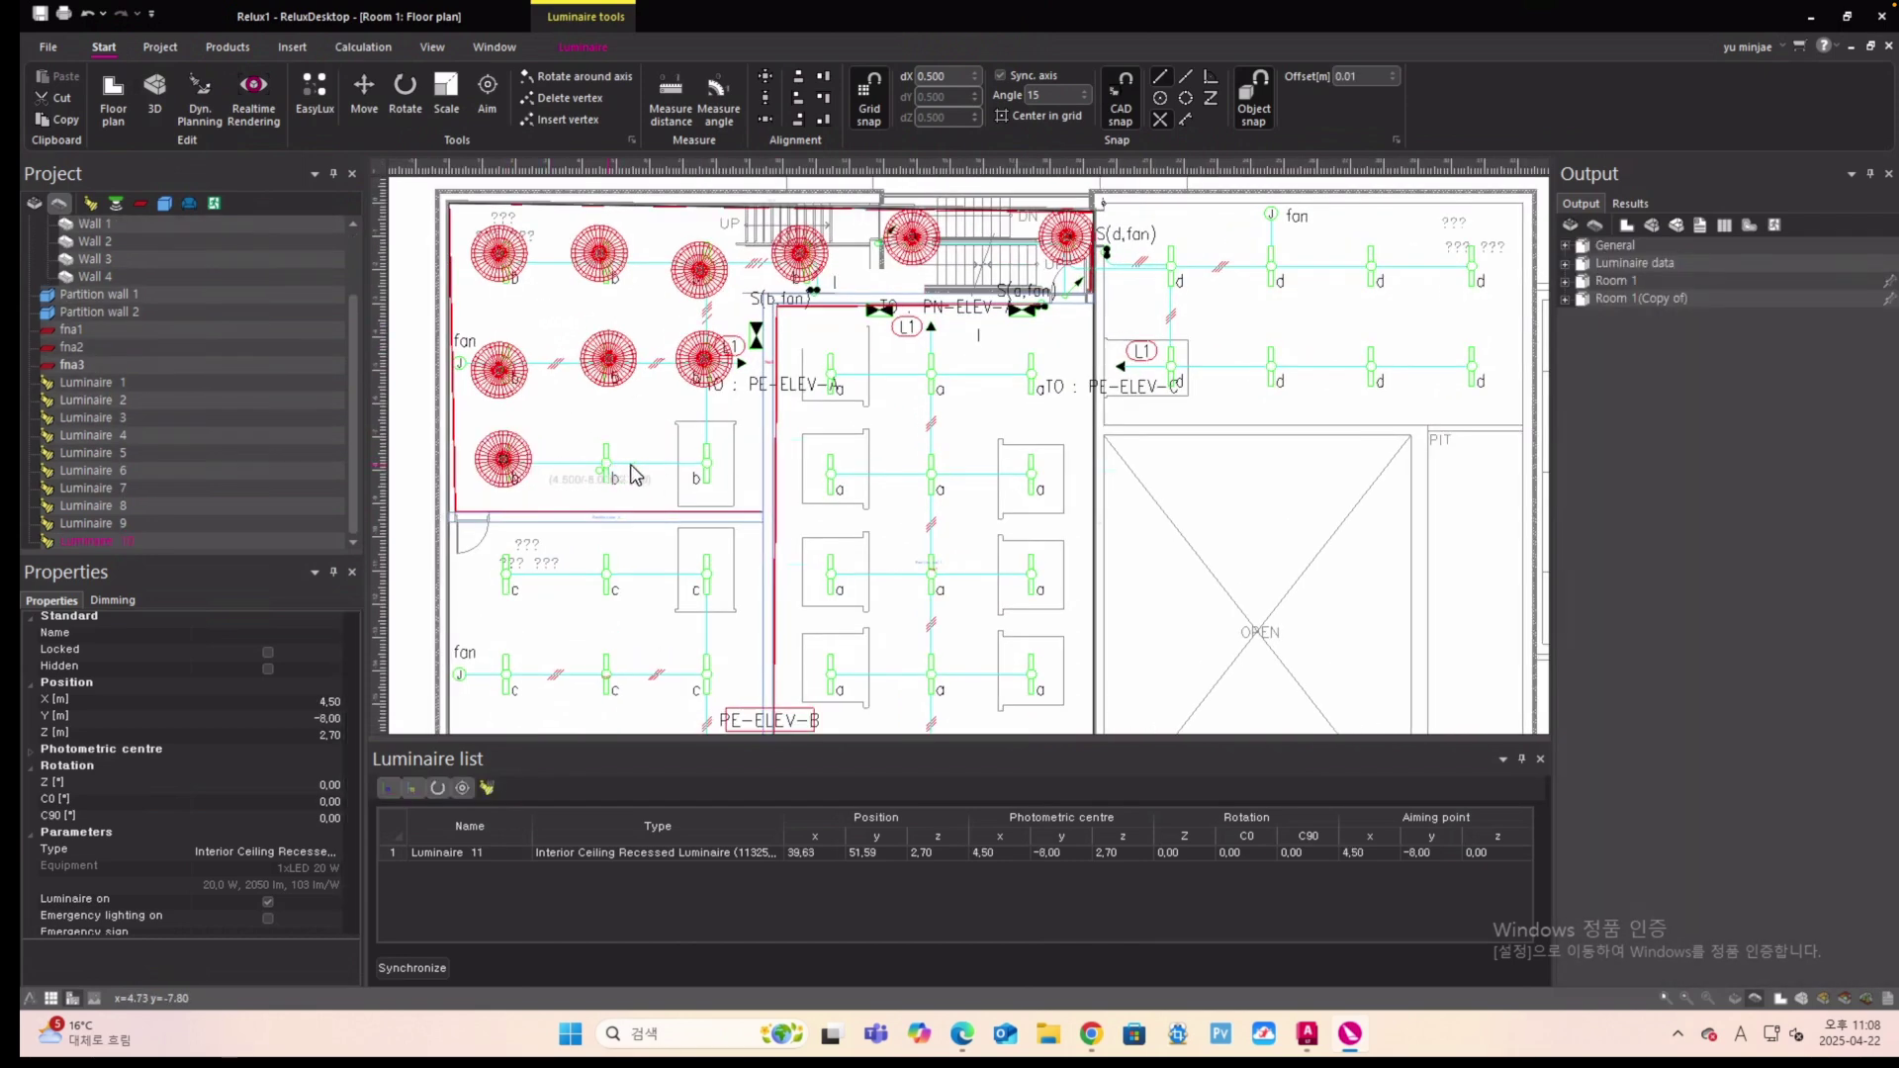
{"action": "left_click", "coordinate": [627, 471]}
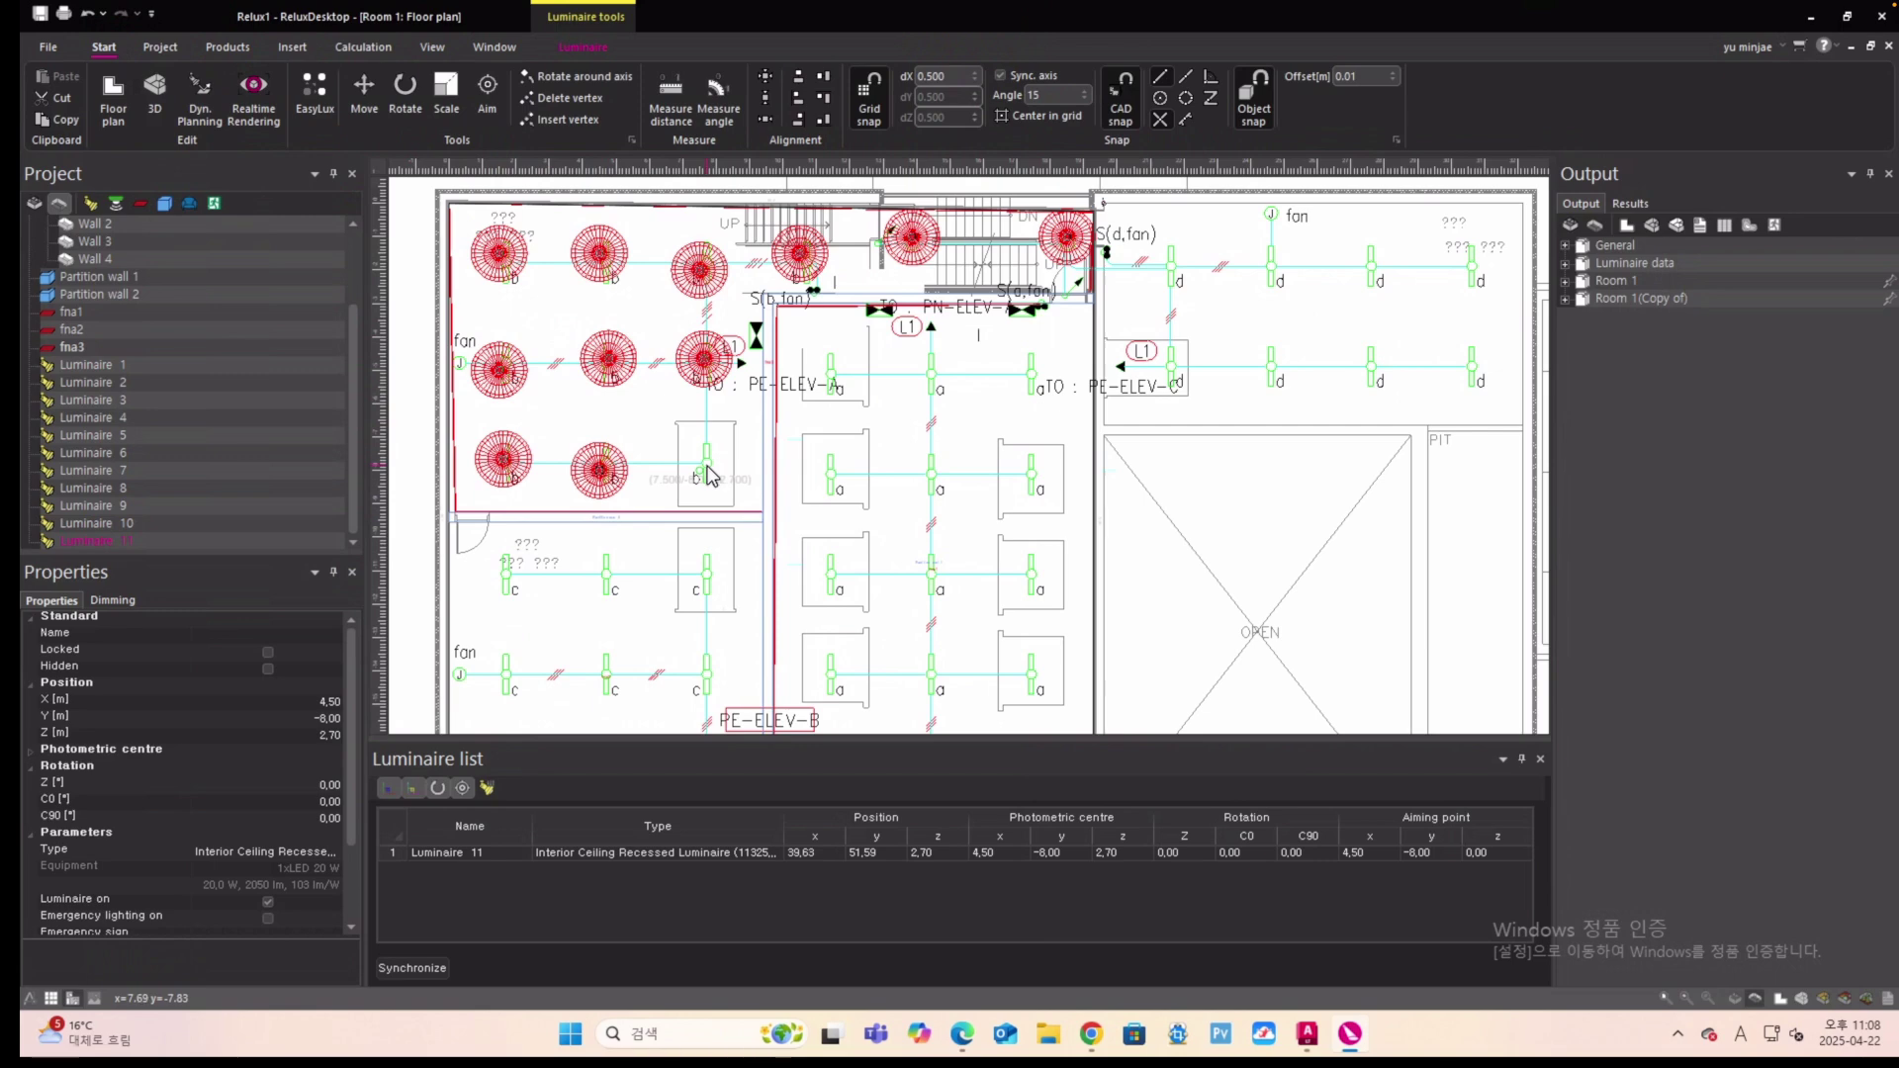
{"action": "left_click", "coordinate": [706, 469]}
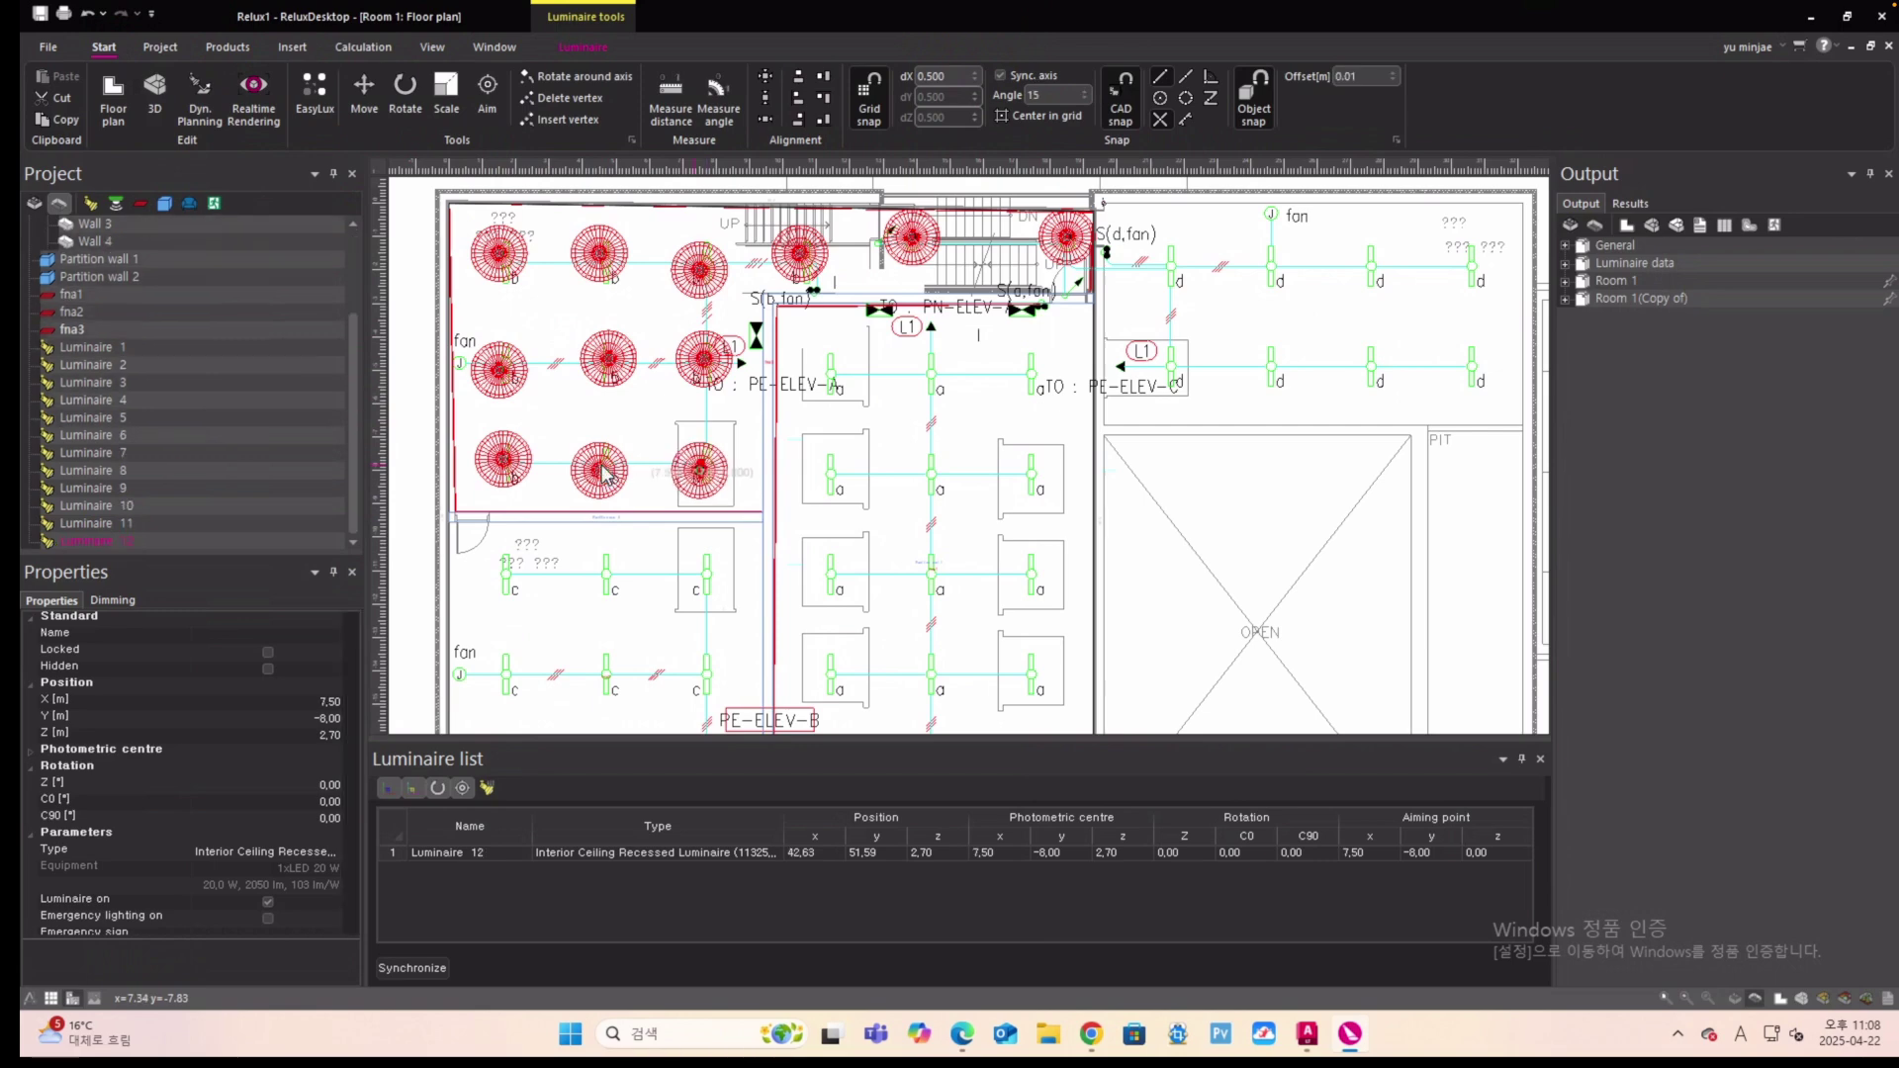
Place recessed luminaires on the upper row of c symbols and on the leftmost symbol of the middle c row.
{"action": "left_click", "coordinate": [505, 574]}
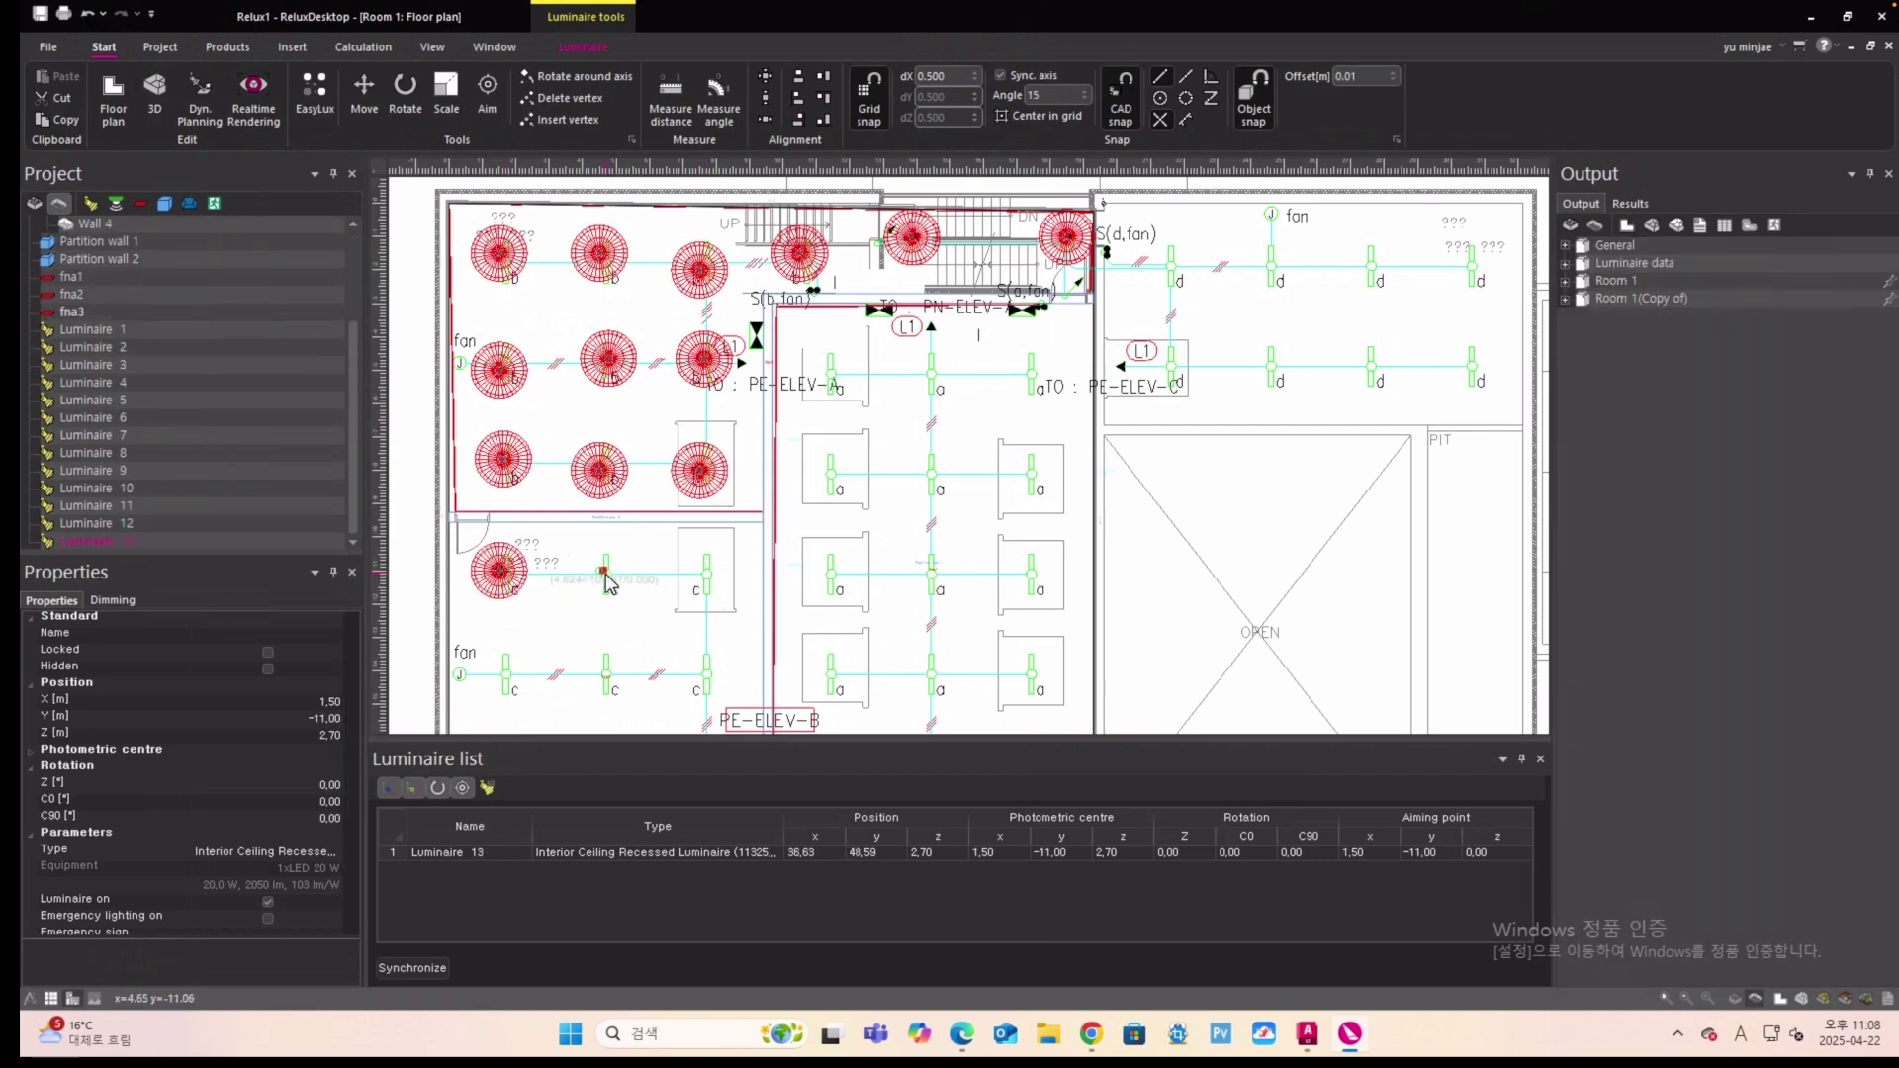
{"action": "left_click", "coordinate": [605, 573]}
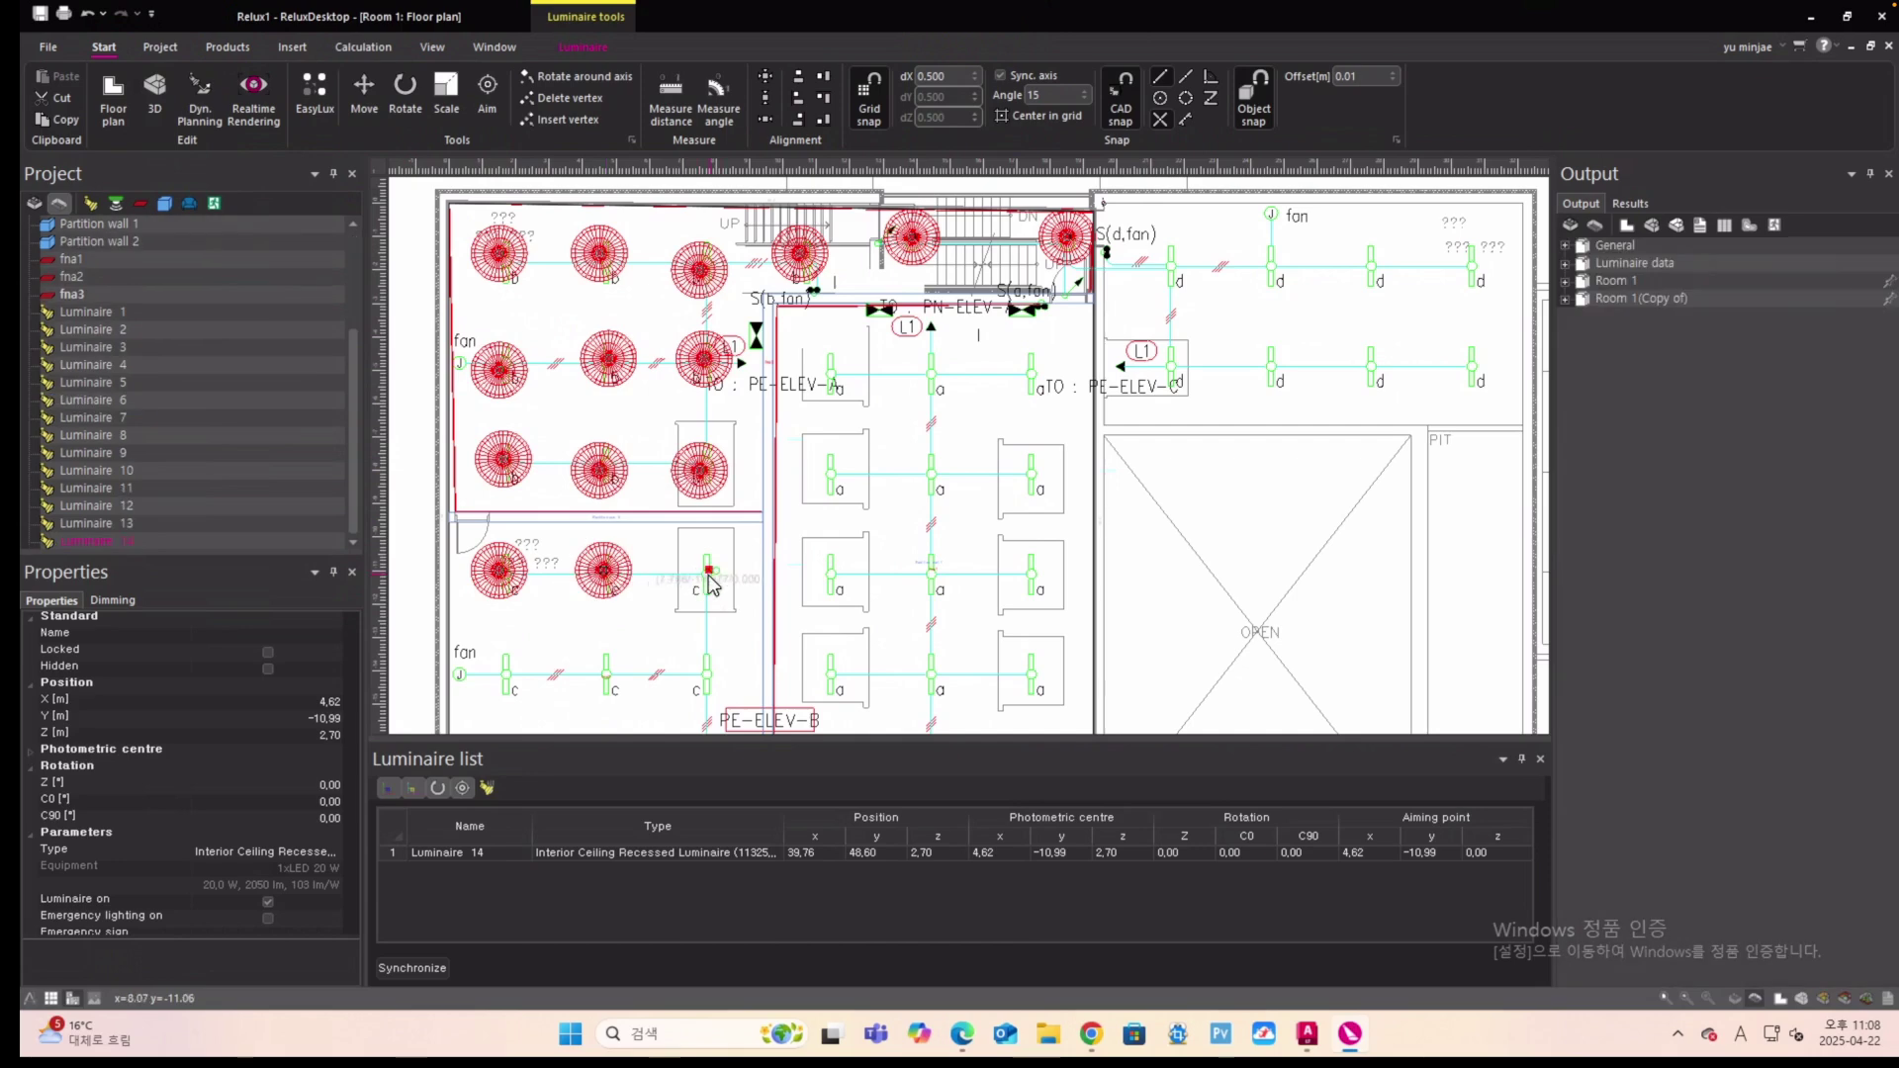
{"action": "left_click", "coordinate": [706, 574]}
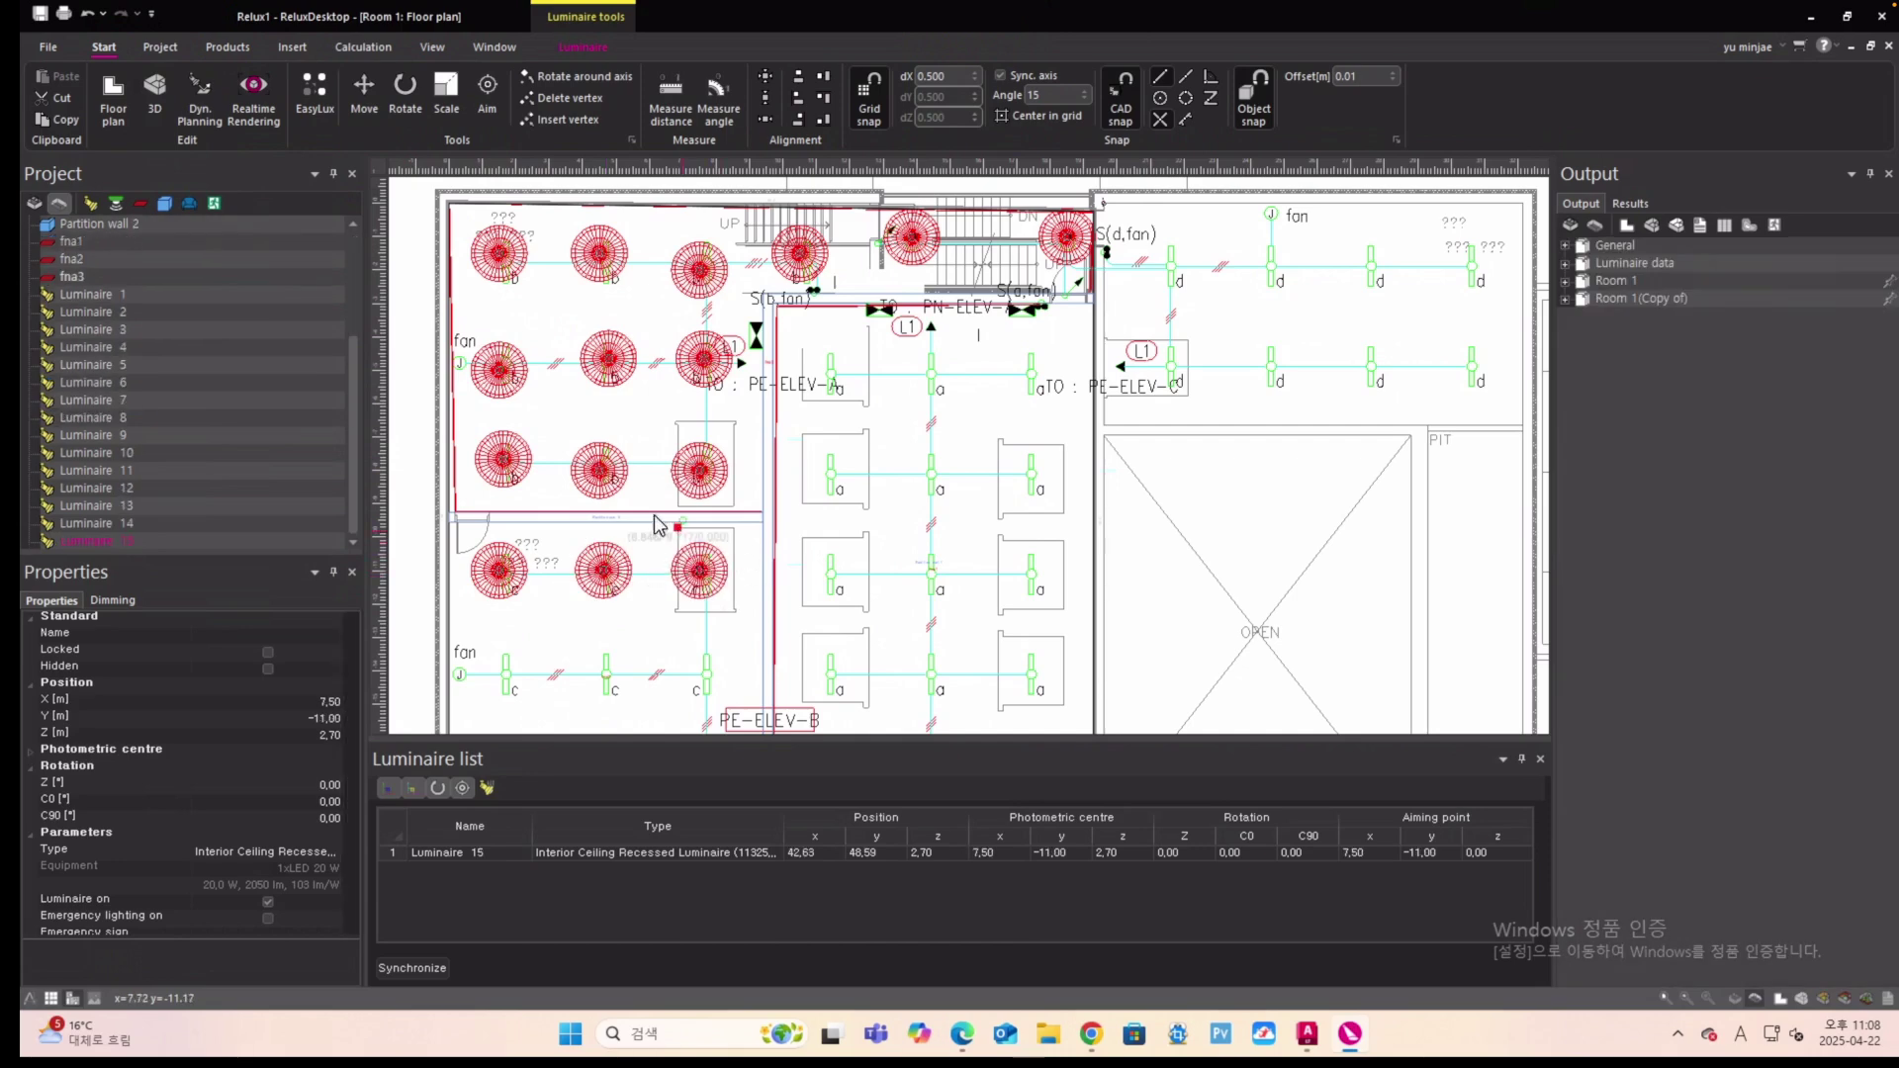
{"action": "scroll", "coordinate": [790, 465], "scroll_direction": "down", "scroll_amount": 1}
{"action": "scroll", "coordinate": [592, 637], "scroll_direction": "up", "scroll_amount": 1}
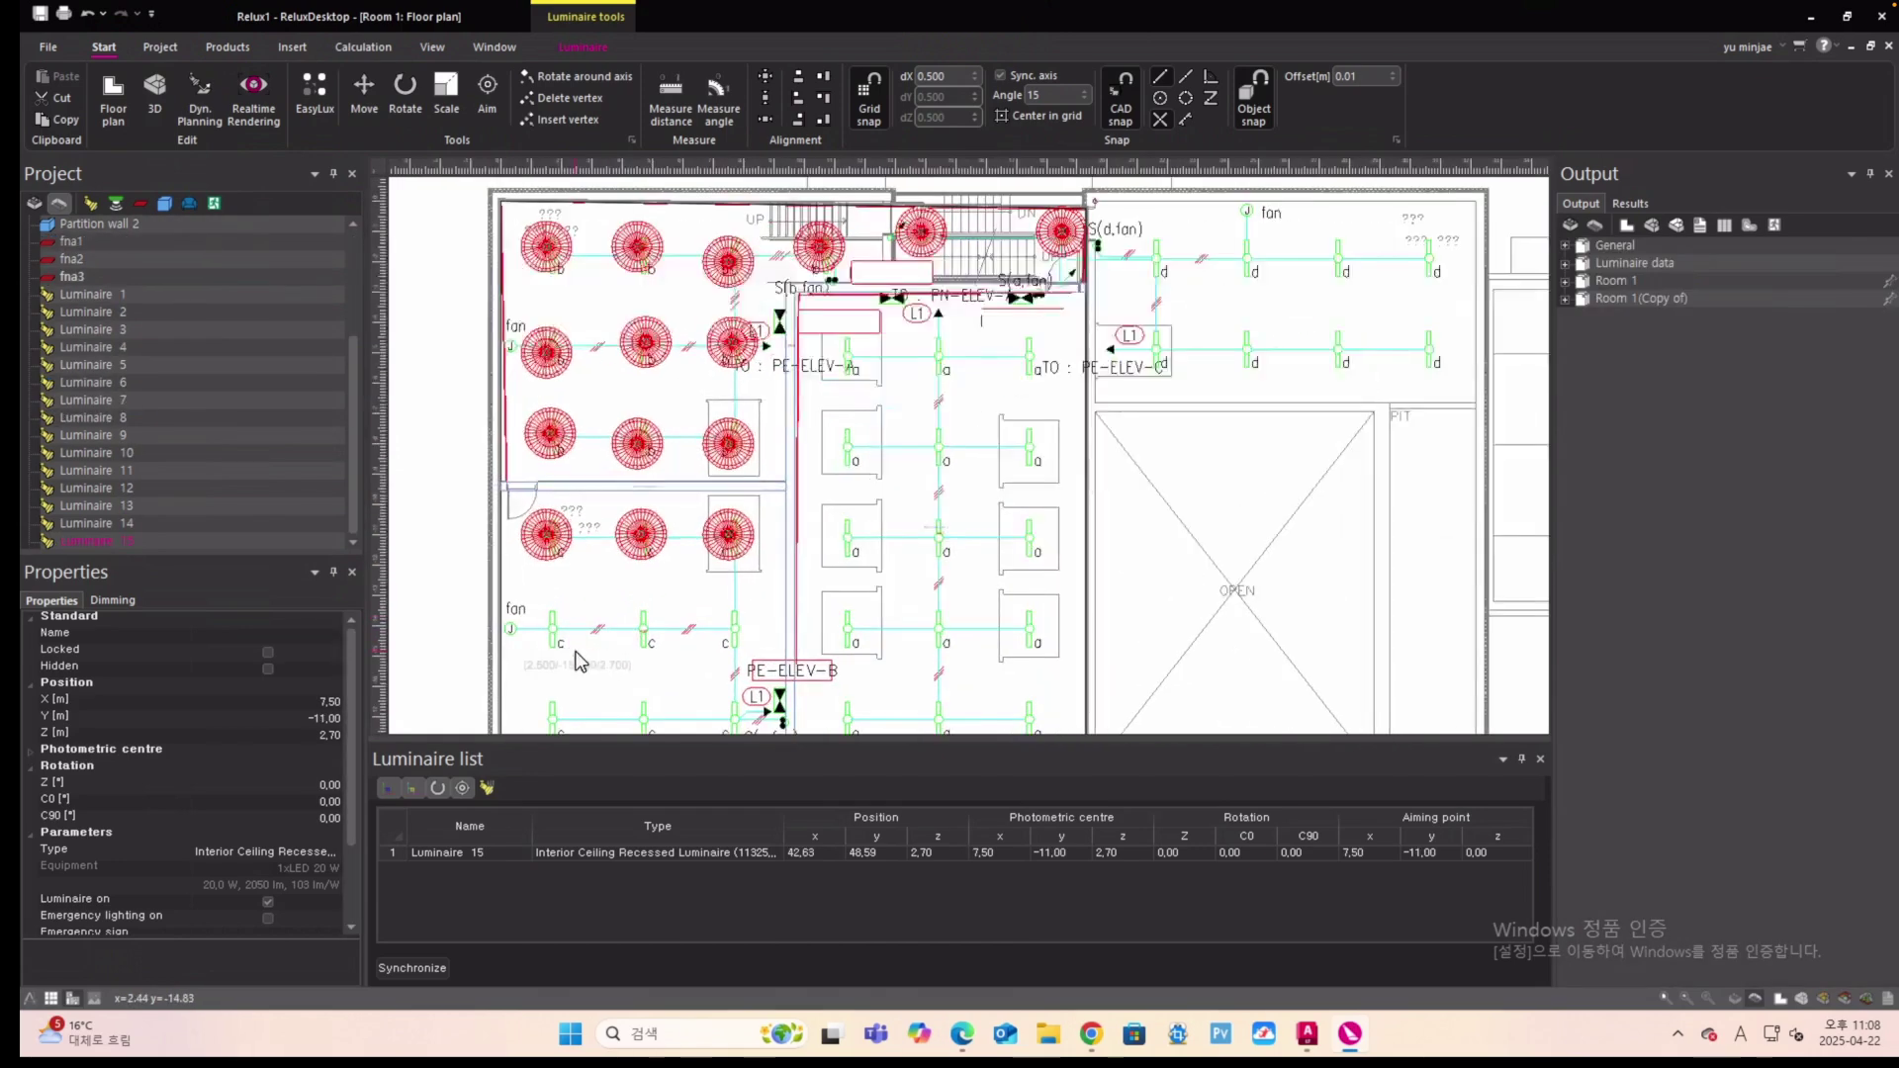
{"action": "left_click", "coordinate": [554, 627]}
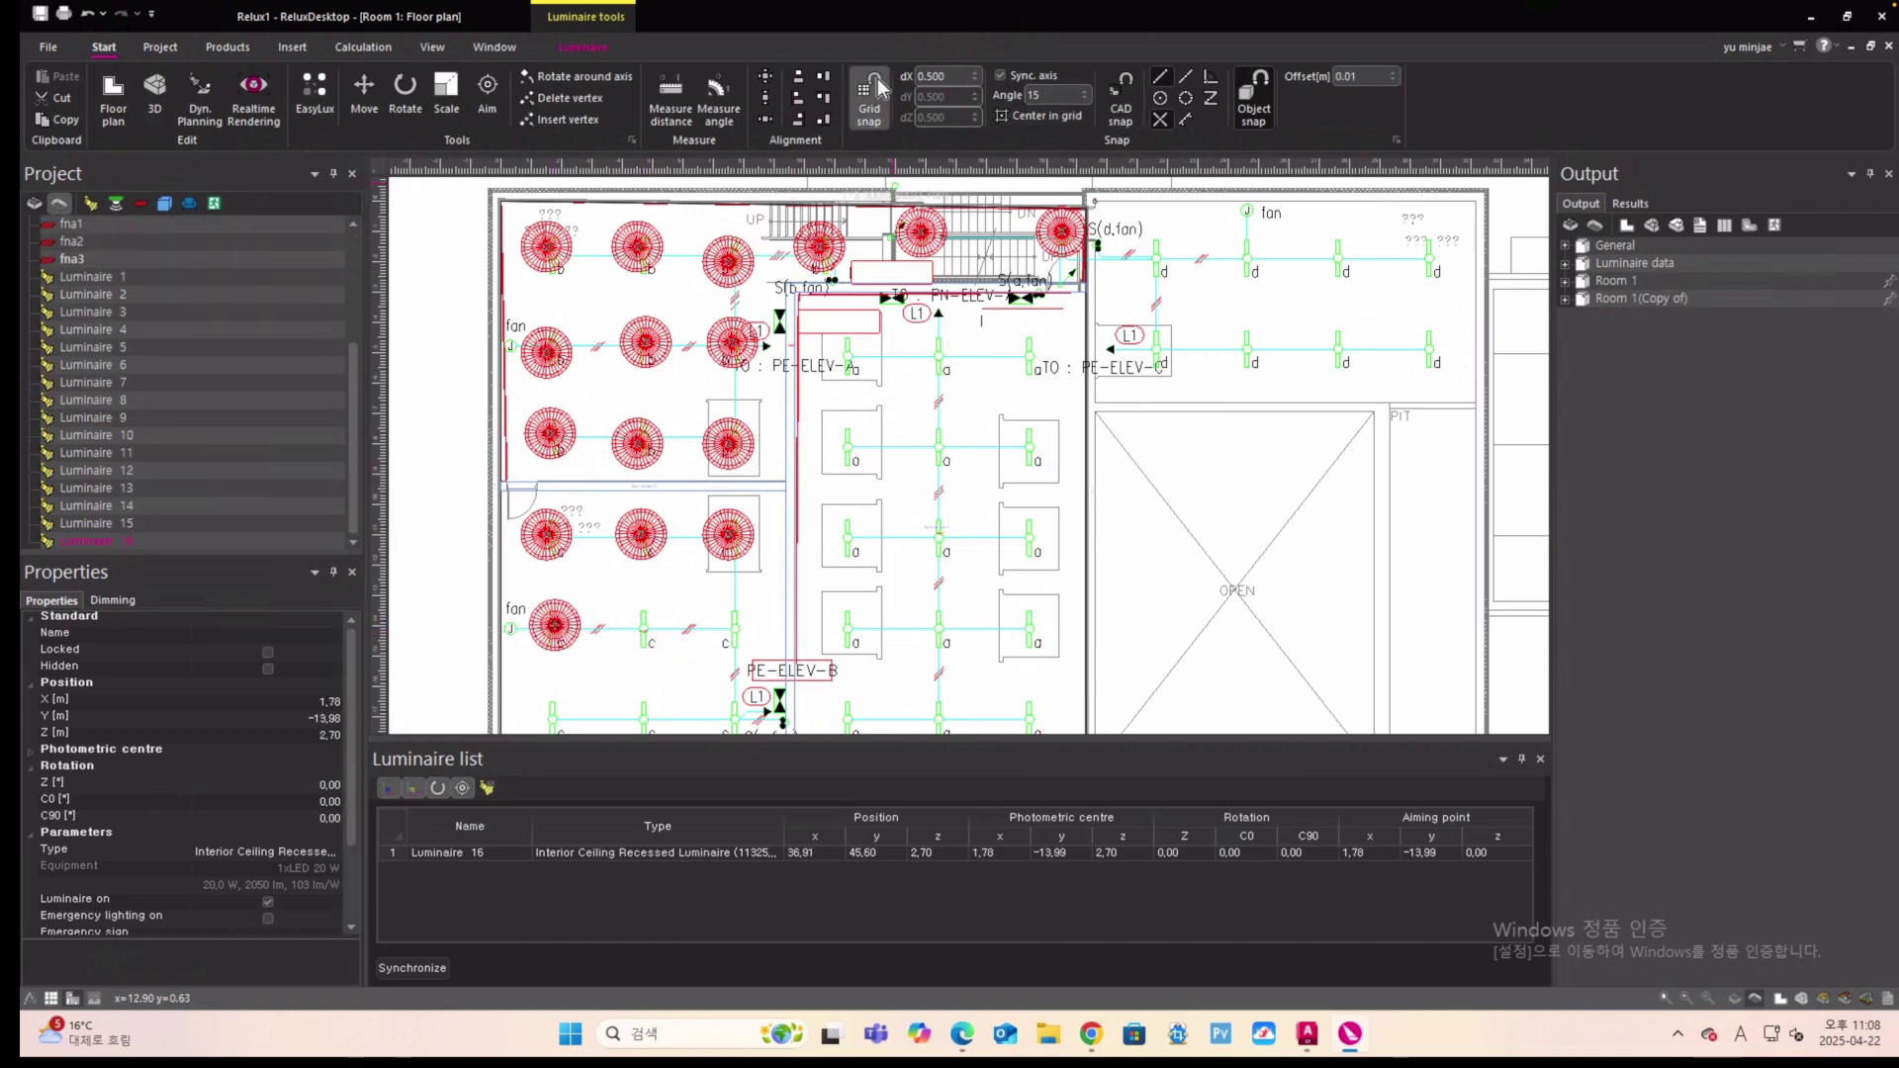
Turn off grid snap and CAD snap and place five recessed luminaires on the remaining c symbols.
{"action": "left_click", "coordinate": [643, 627]}
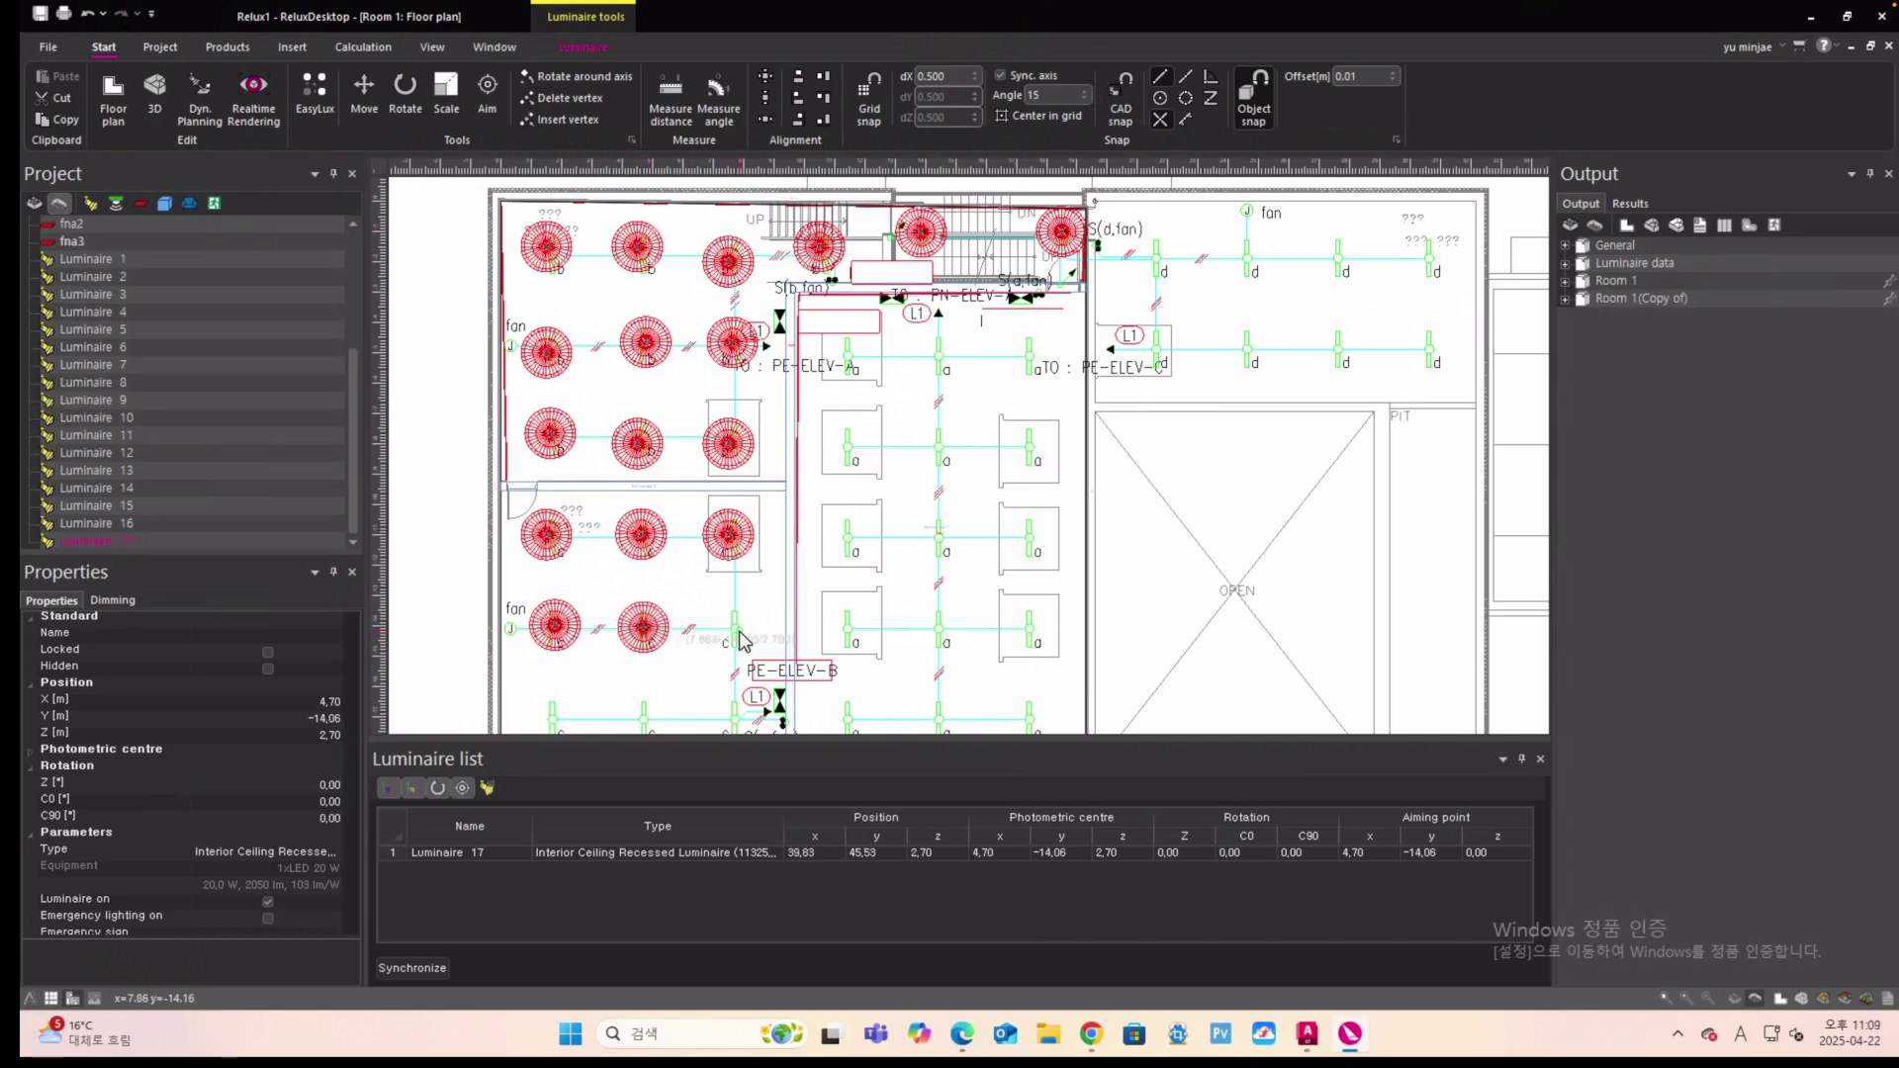
{"action": "left_click", "coordinate": [740, 637]}
{"action": "scroll", "coordinate": [633, 672], "scroll_direction": "down", "scroll_amount": 3}
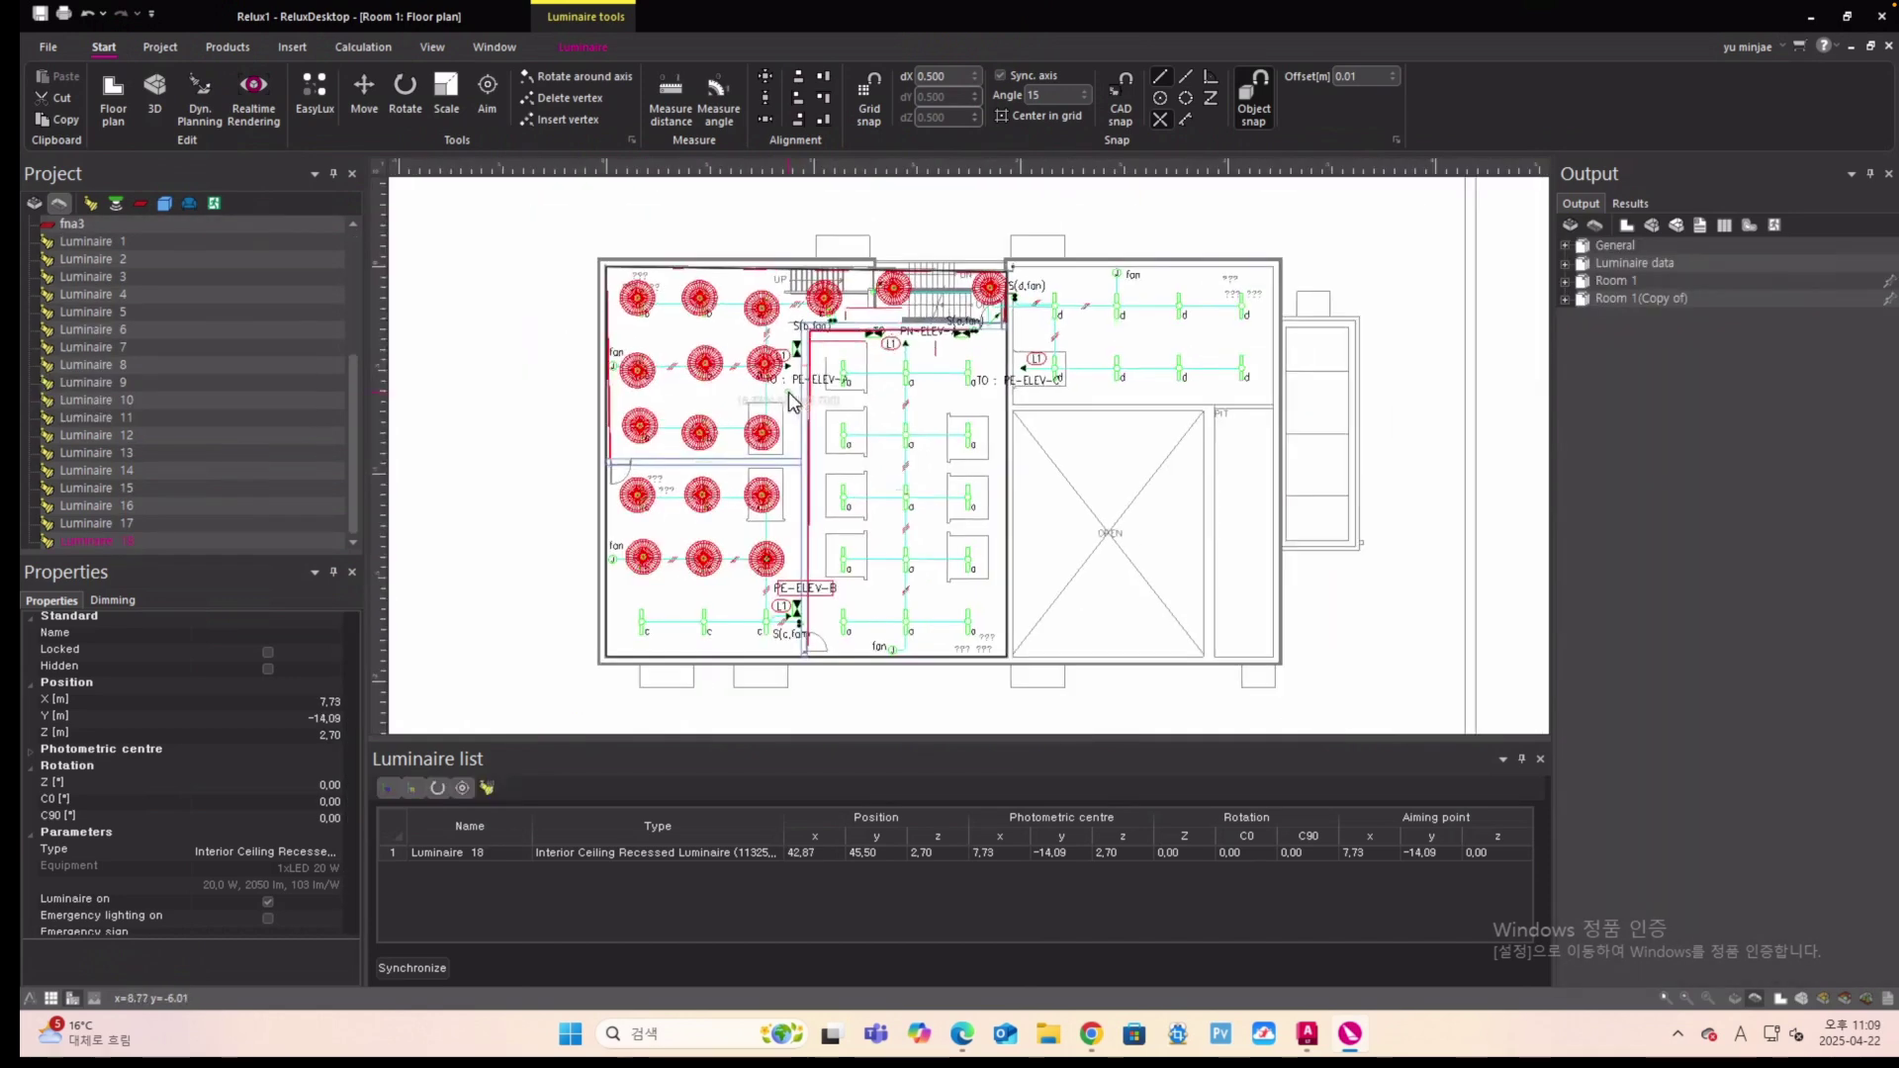
{"action": "scroll", "coordinate": [633, 626], "scroll_direction": "up", "scroll_amount": 1}
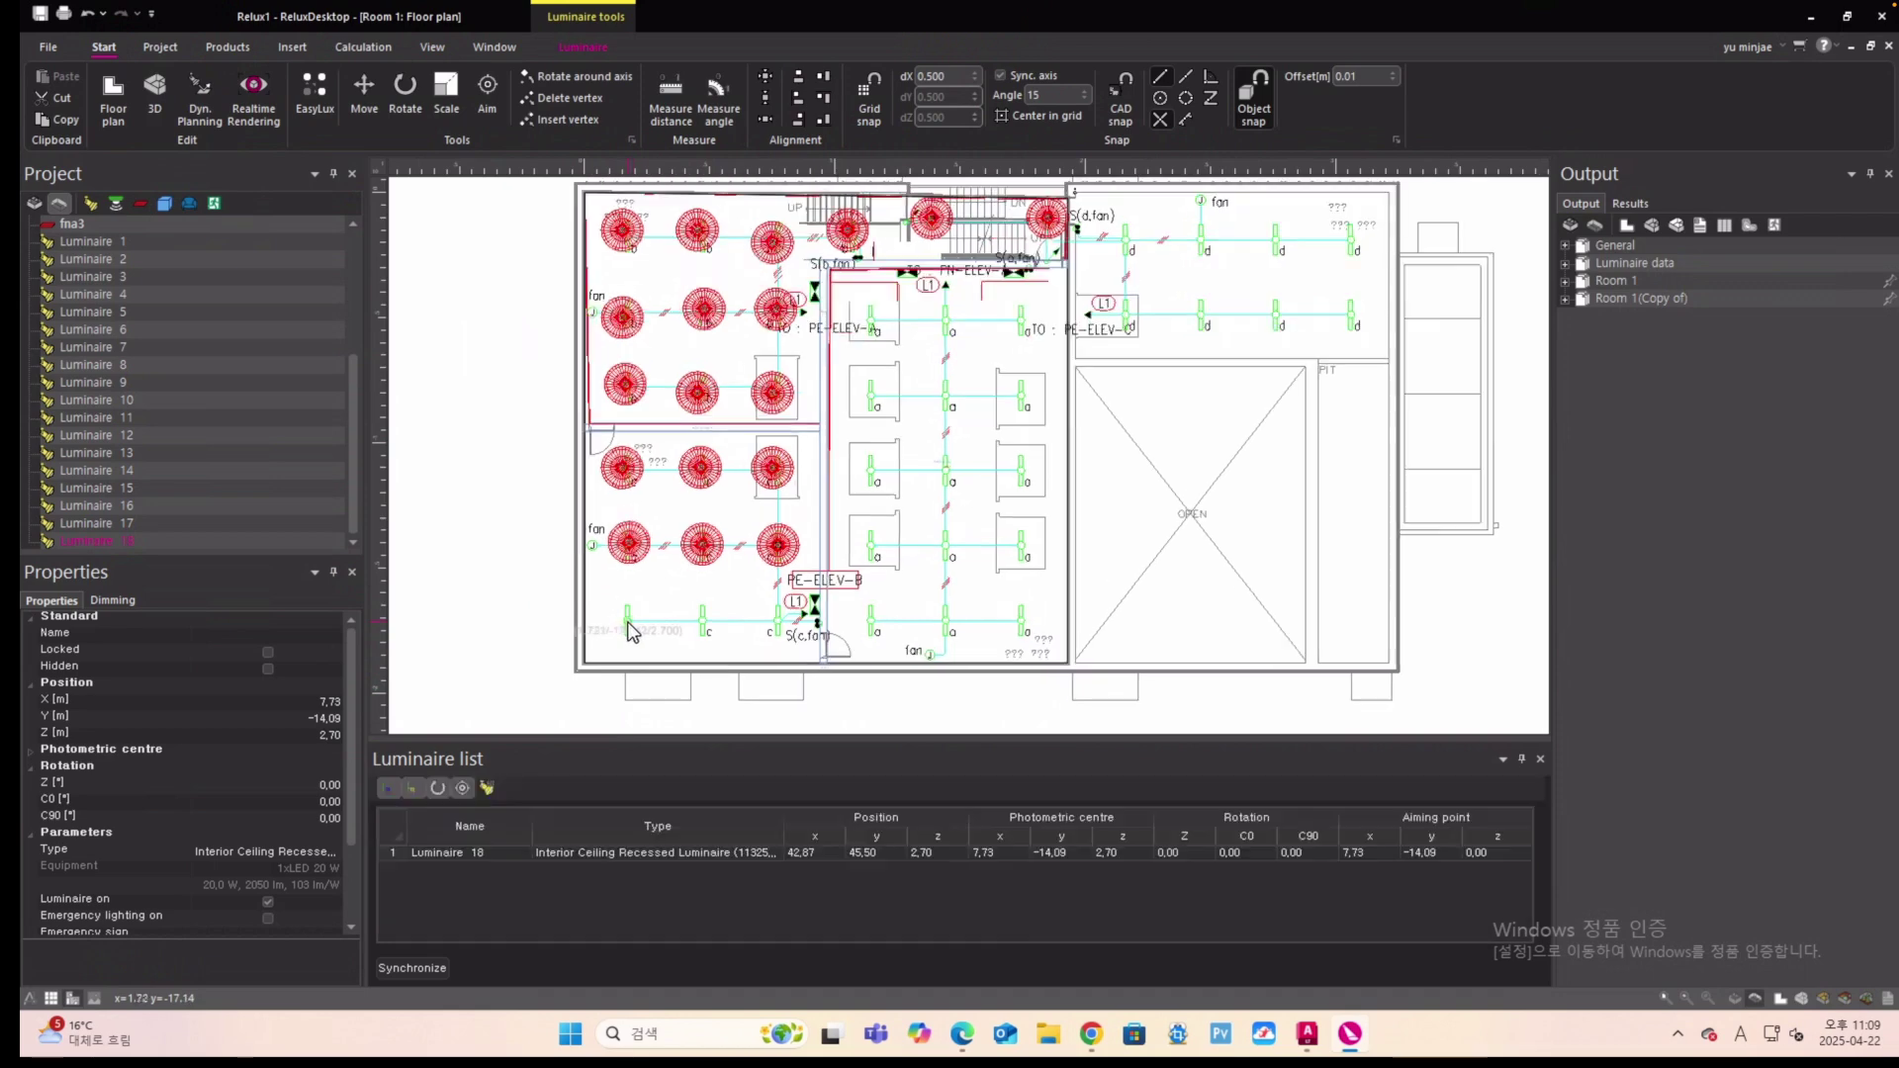
{"action": "left_click", "coordinate": [627, 621]}
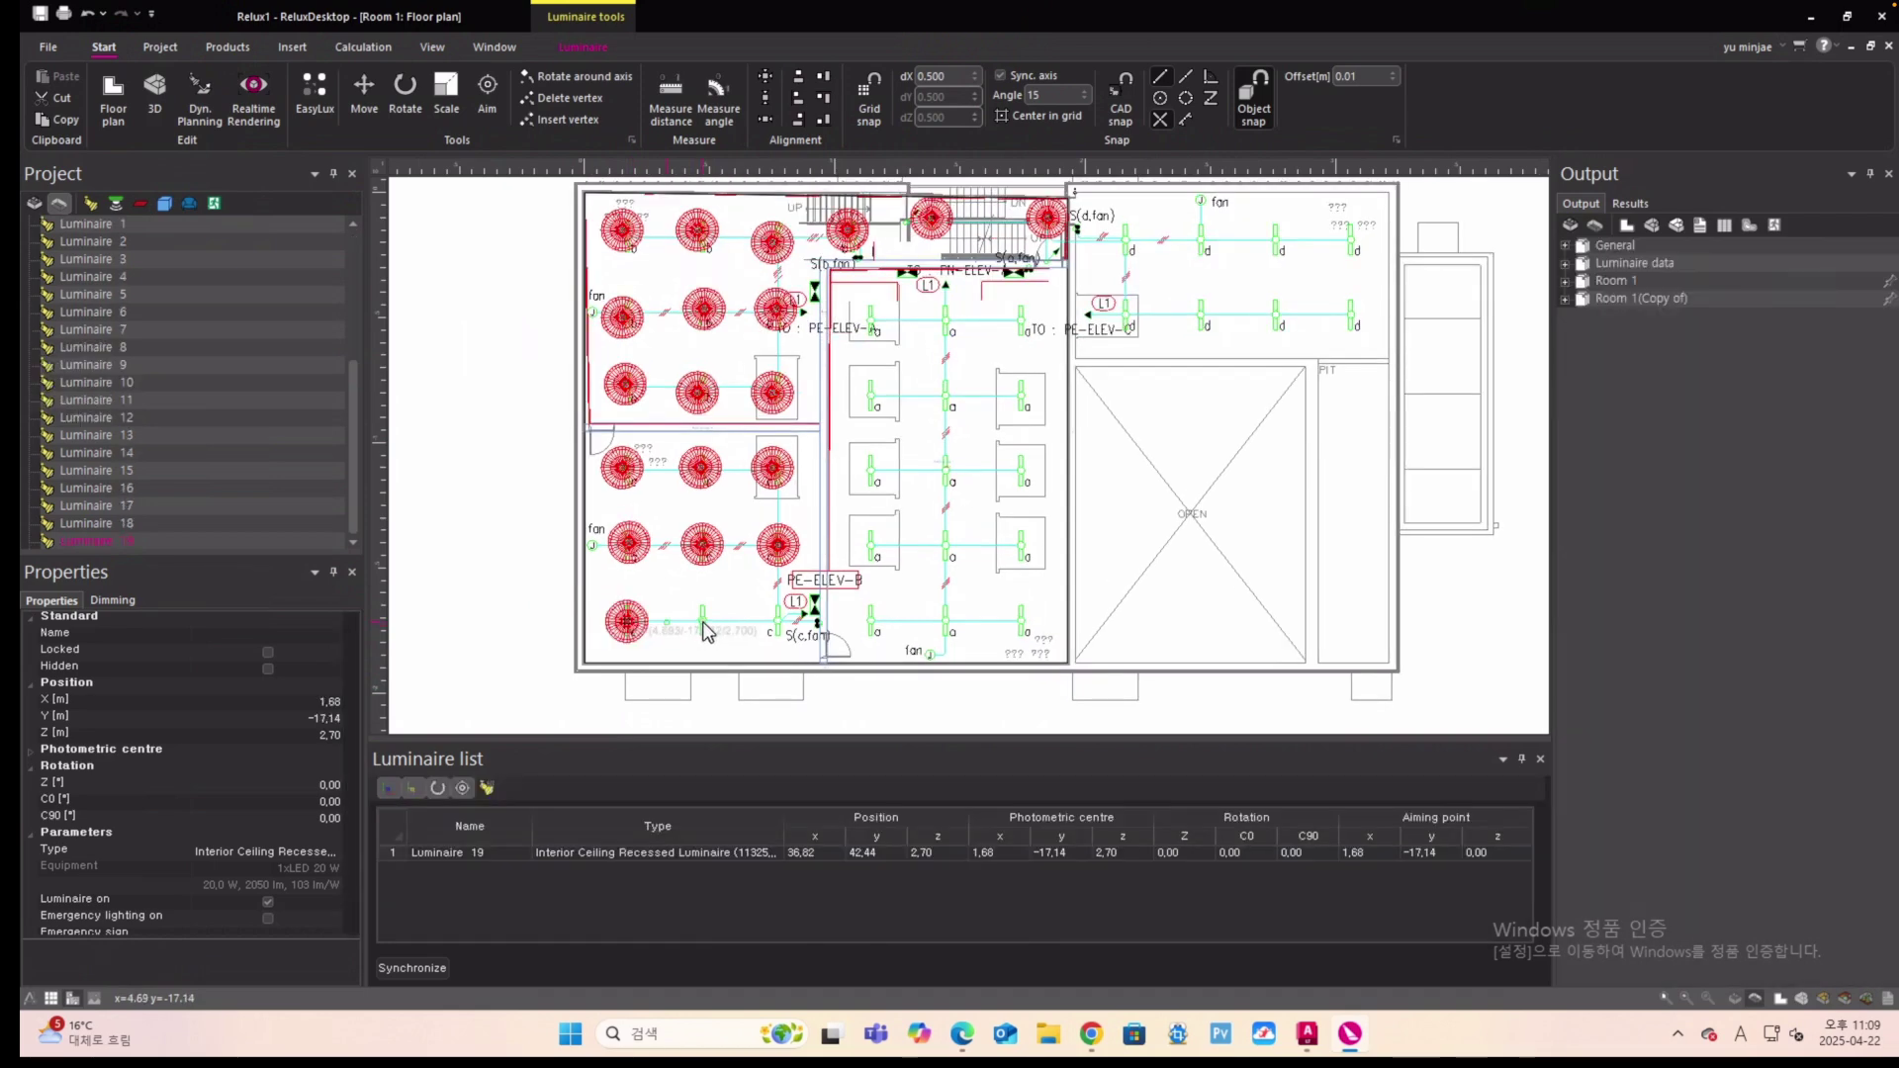
{"action": "left_click", "coordinate": [702, 621]}
{"action": "left_click", "coordinate": [777, 621]}
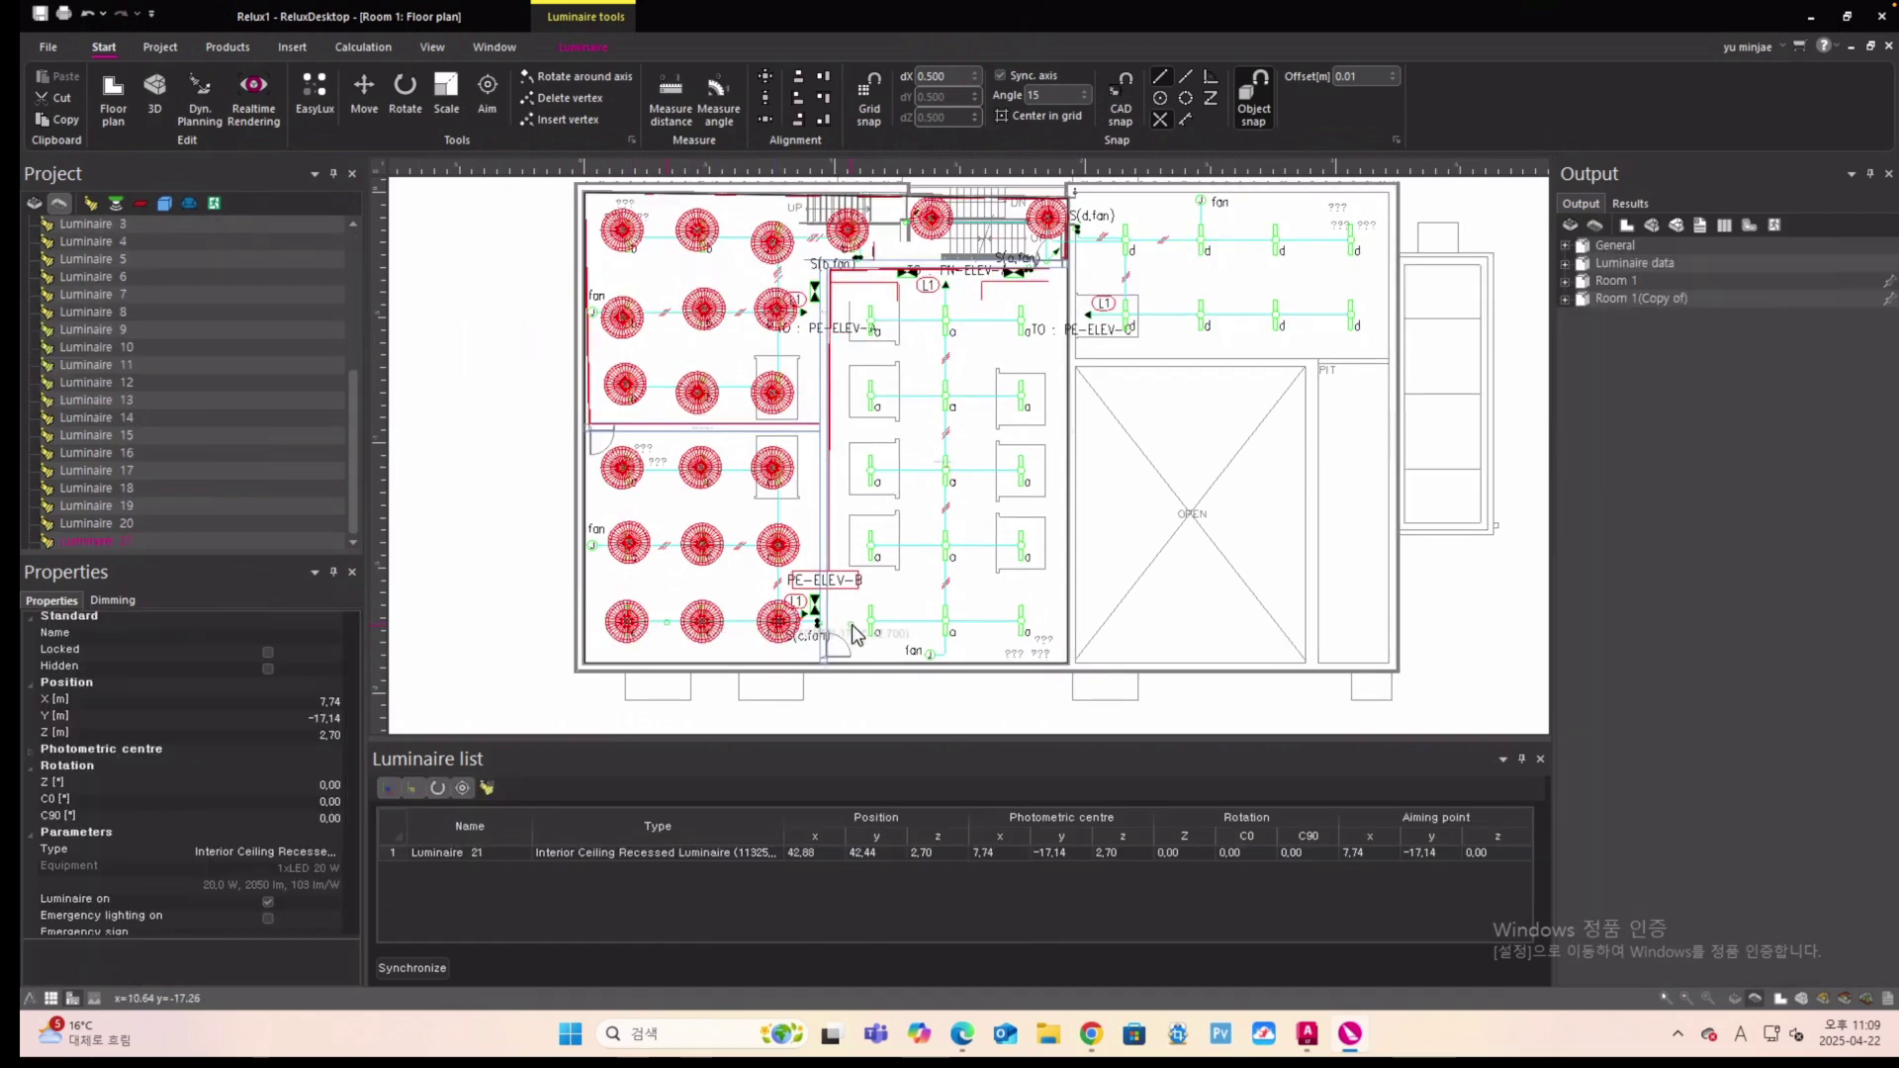
Place nine recessed luminaires on the three lowest rows of a luminaire symbols.
{"action": "left_click", "coordinate": [871, 622]}
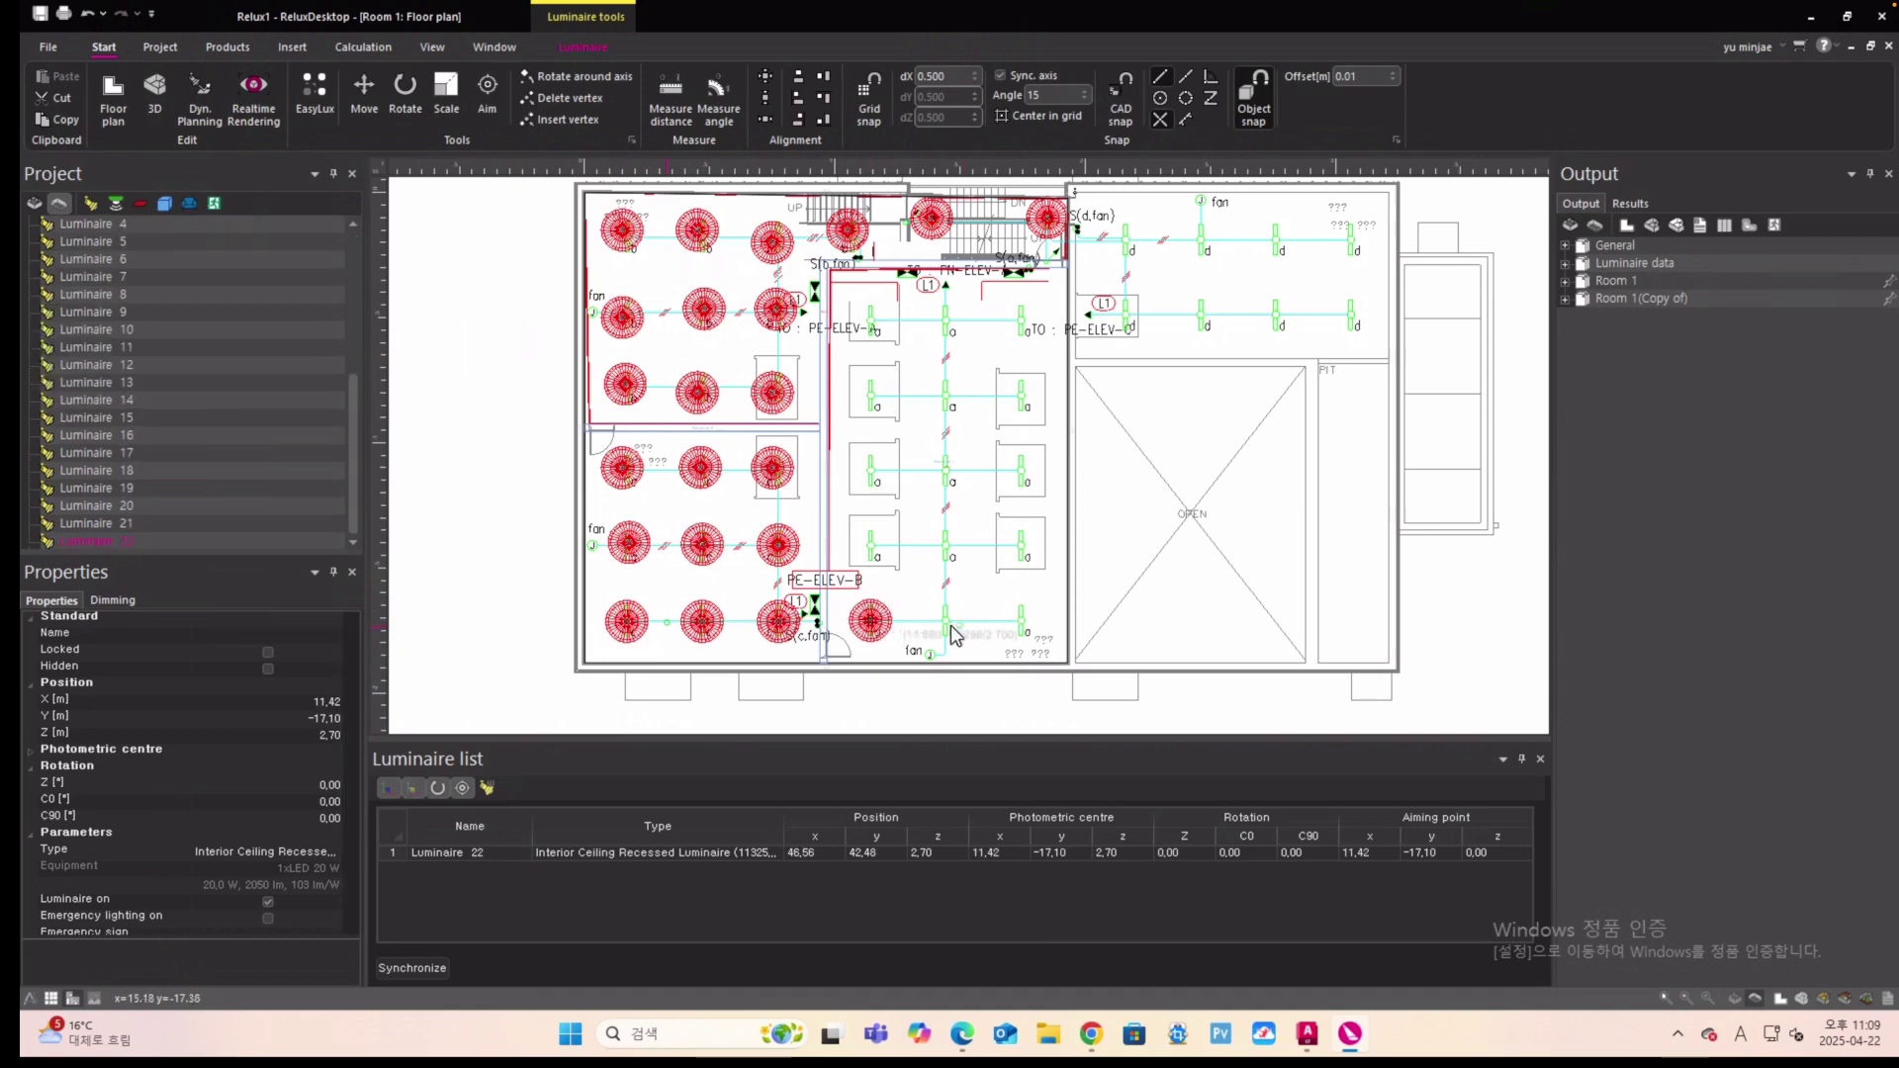
{"action": "left_click", "coordinate": [947, 625]}
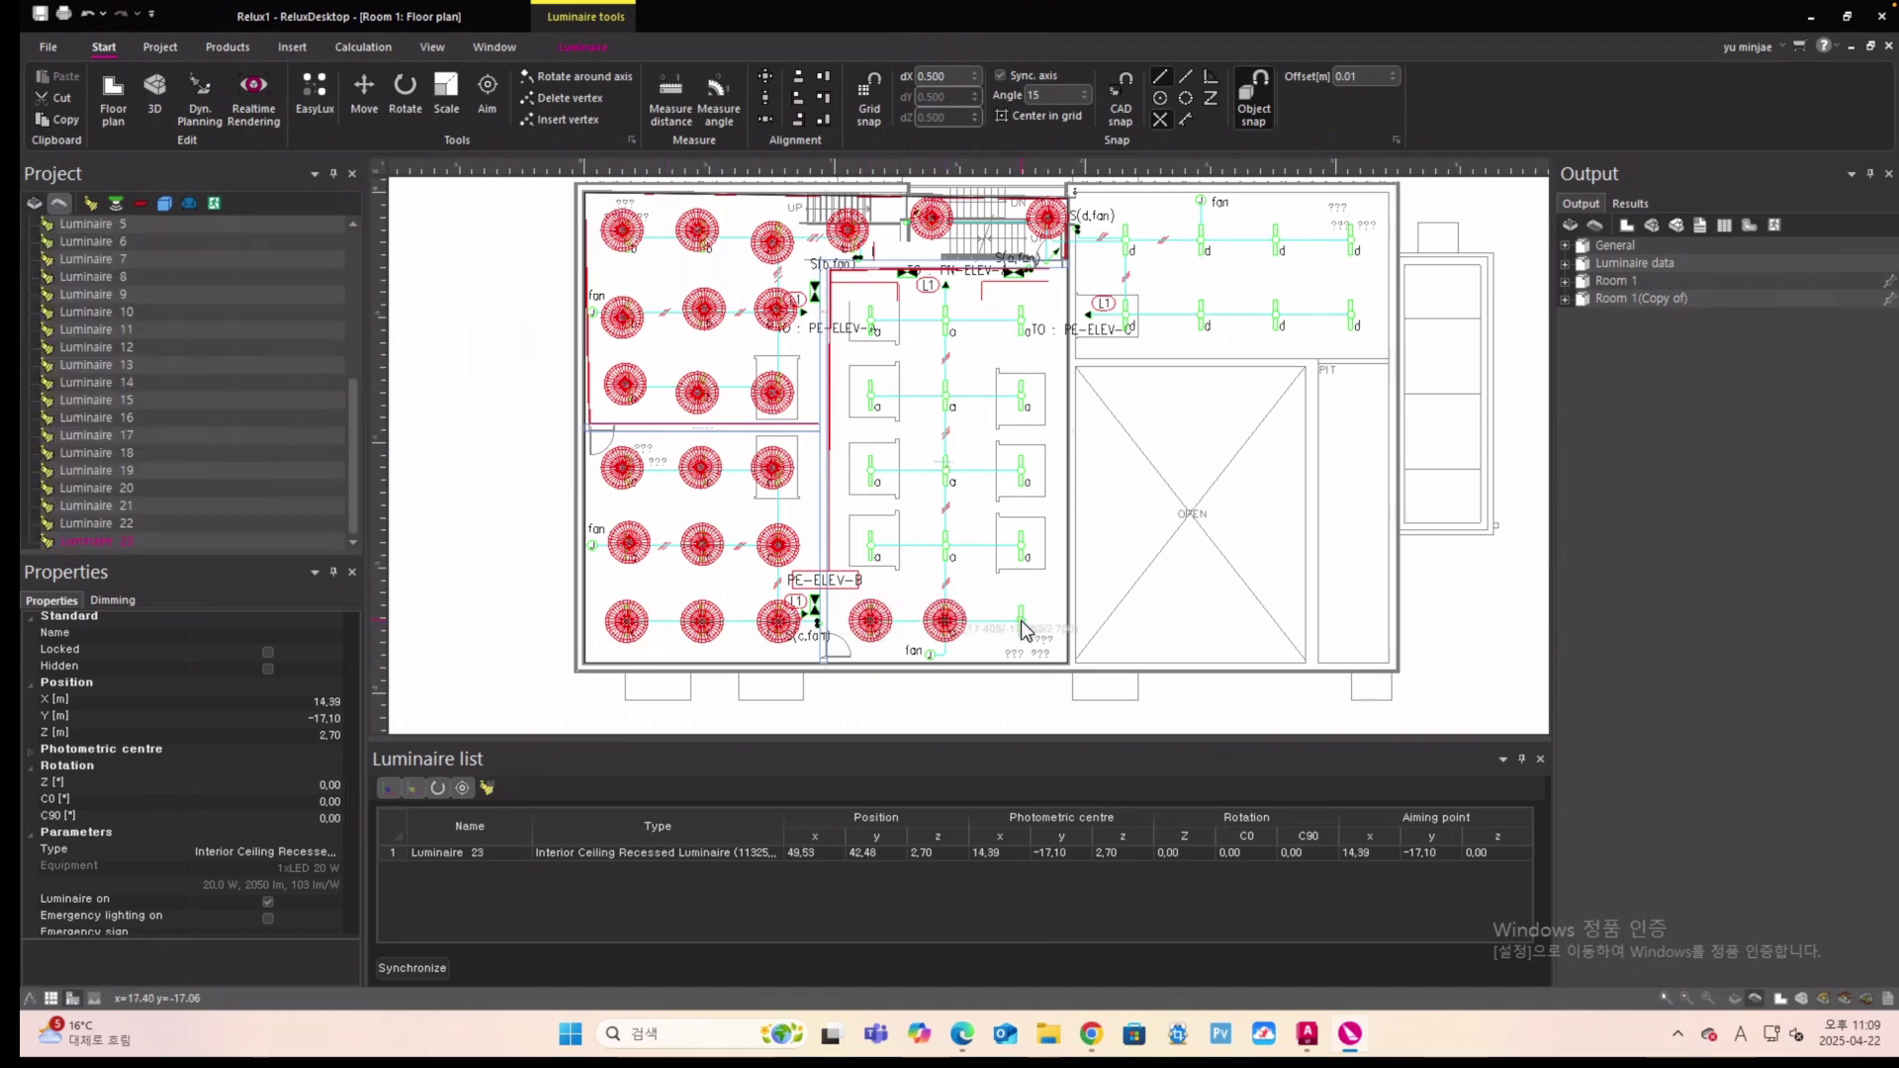
{"action": "left_click", "coordinate": [1022, 630]}
{"action": "left_click", "coordinate": [1022, 630]}
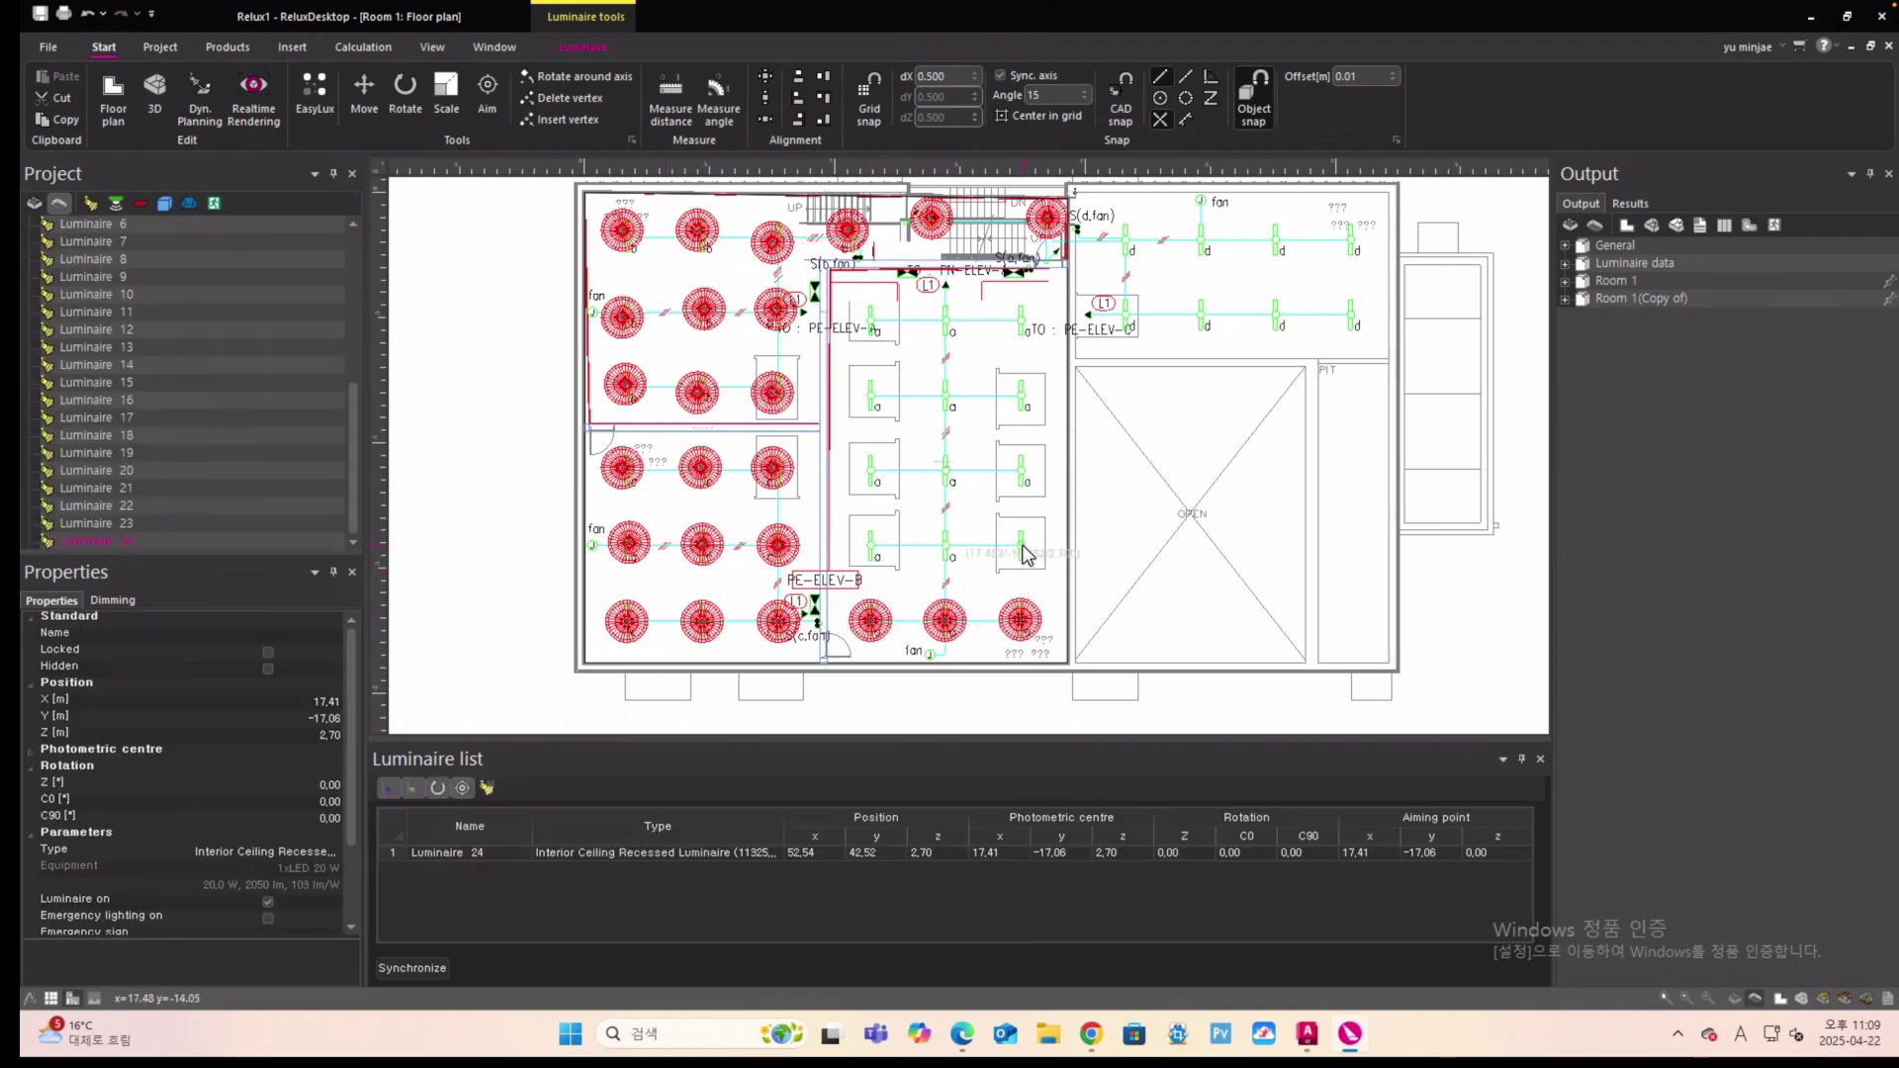
{"action": "left_click", "coordinate": [1022, 545]}
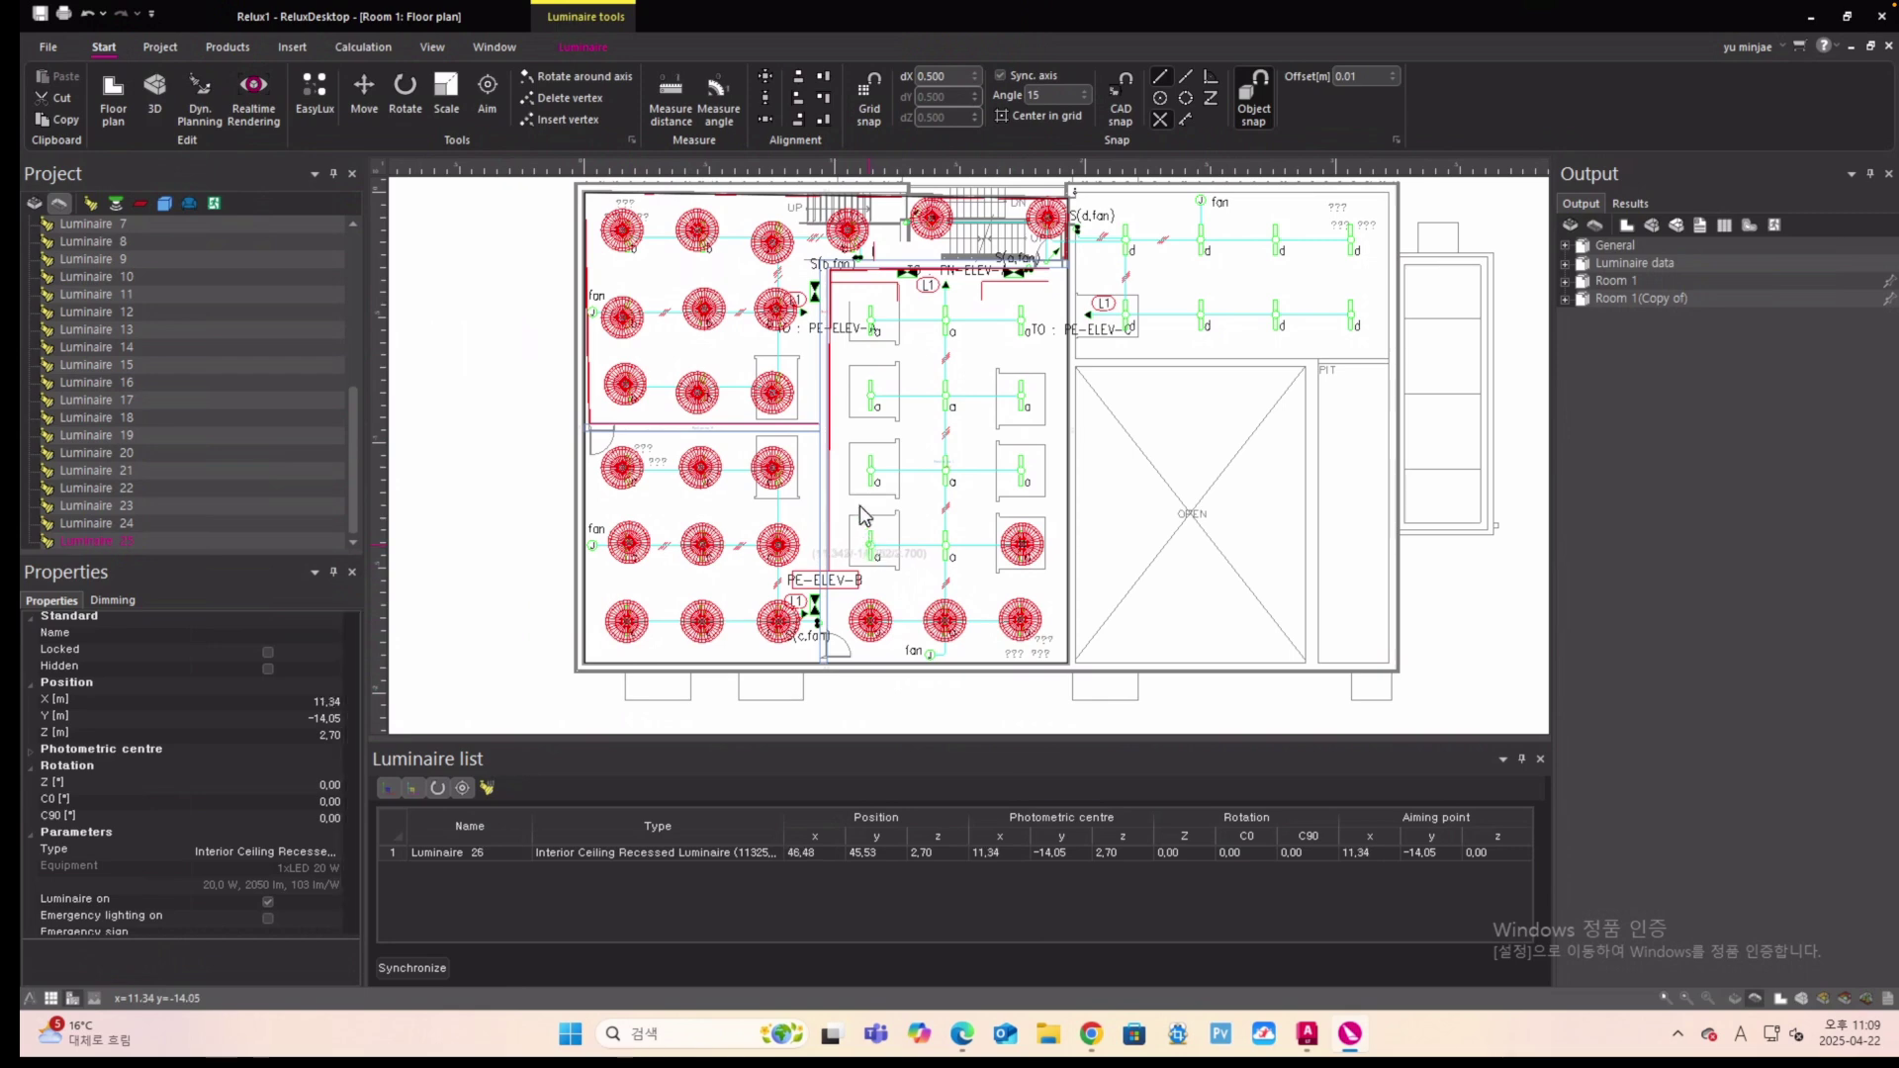
{"action": "left_click", "coordinate": [870, 545]}
{"action": "left_click", "coordinate": [914, 482]}
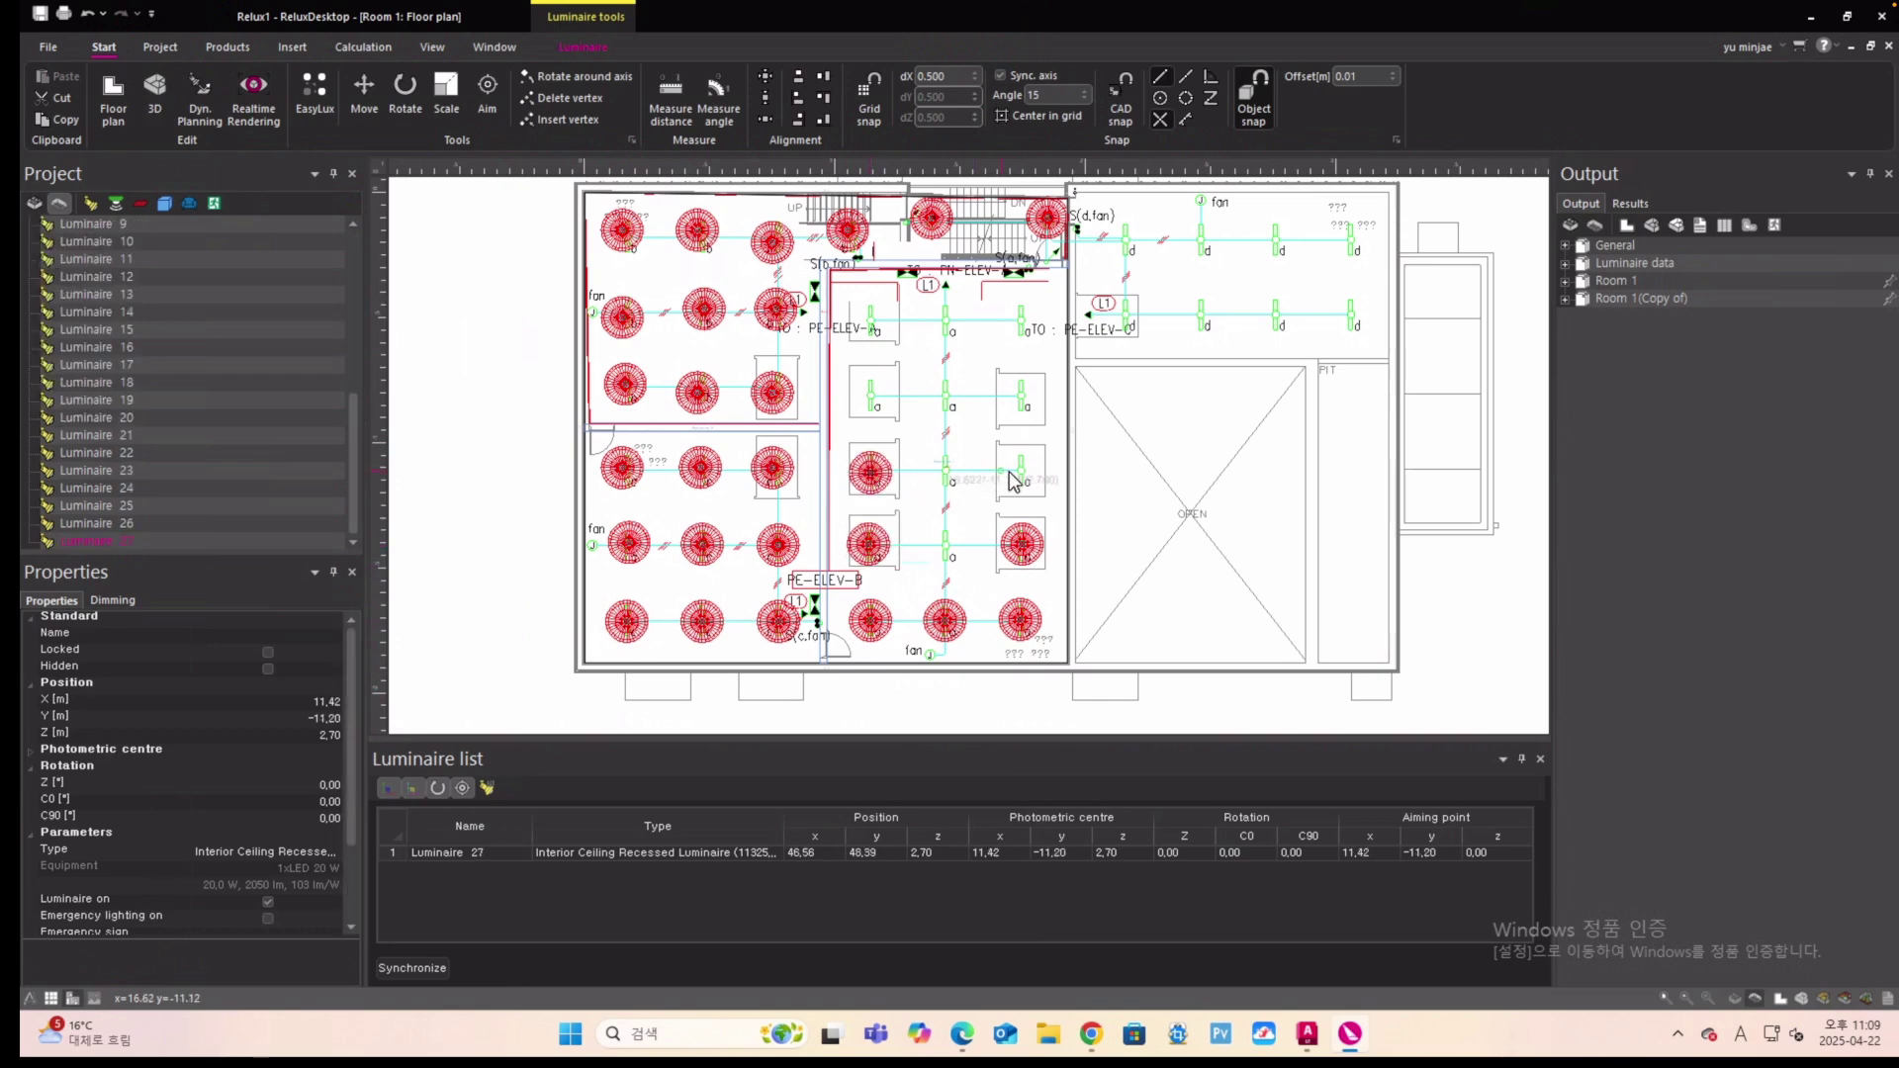
{"action": "left_click", "coordinate": [1023, 472]}
{"action": "left_click", "coordinate": [945, 470]}
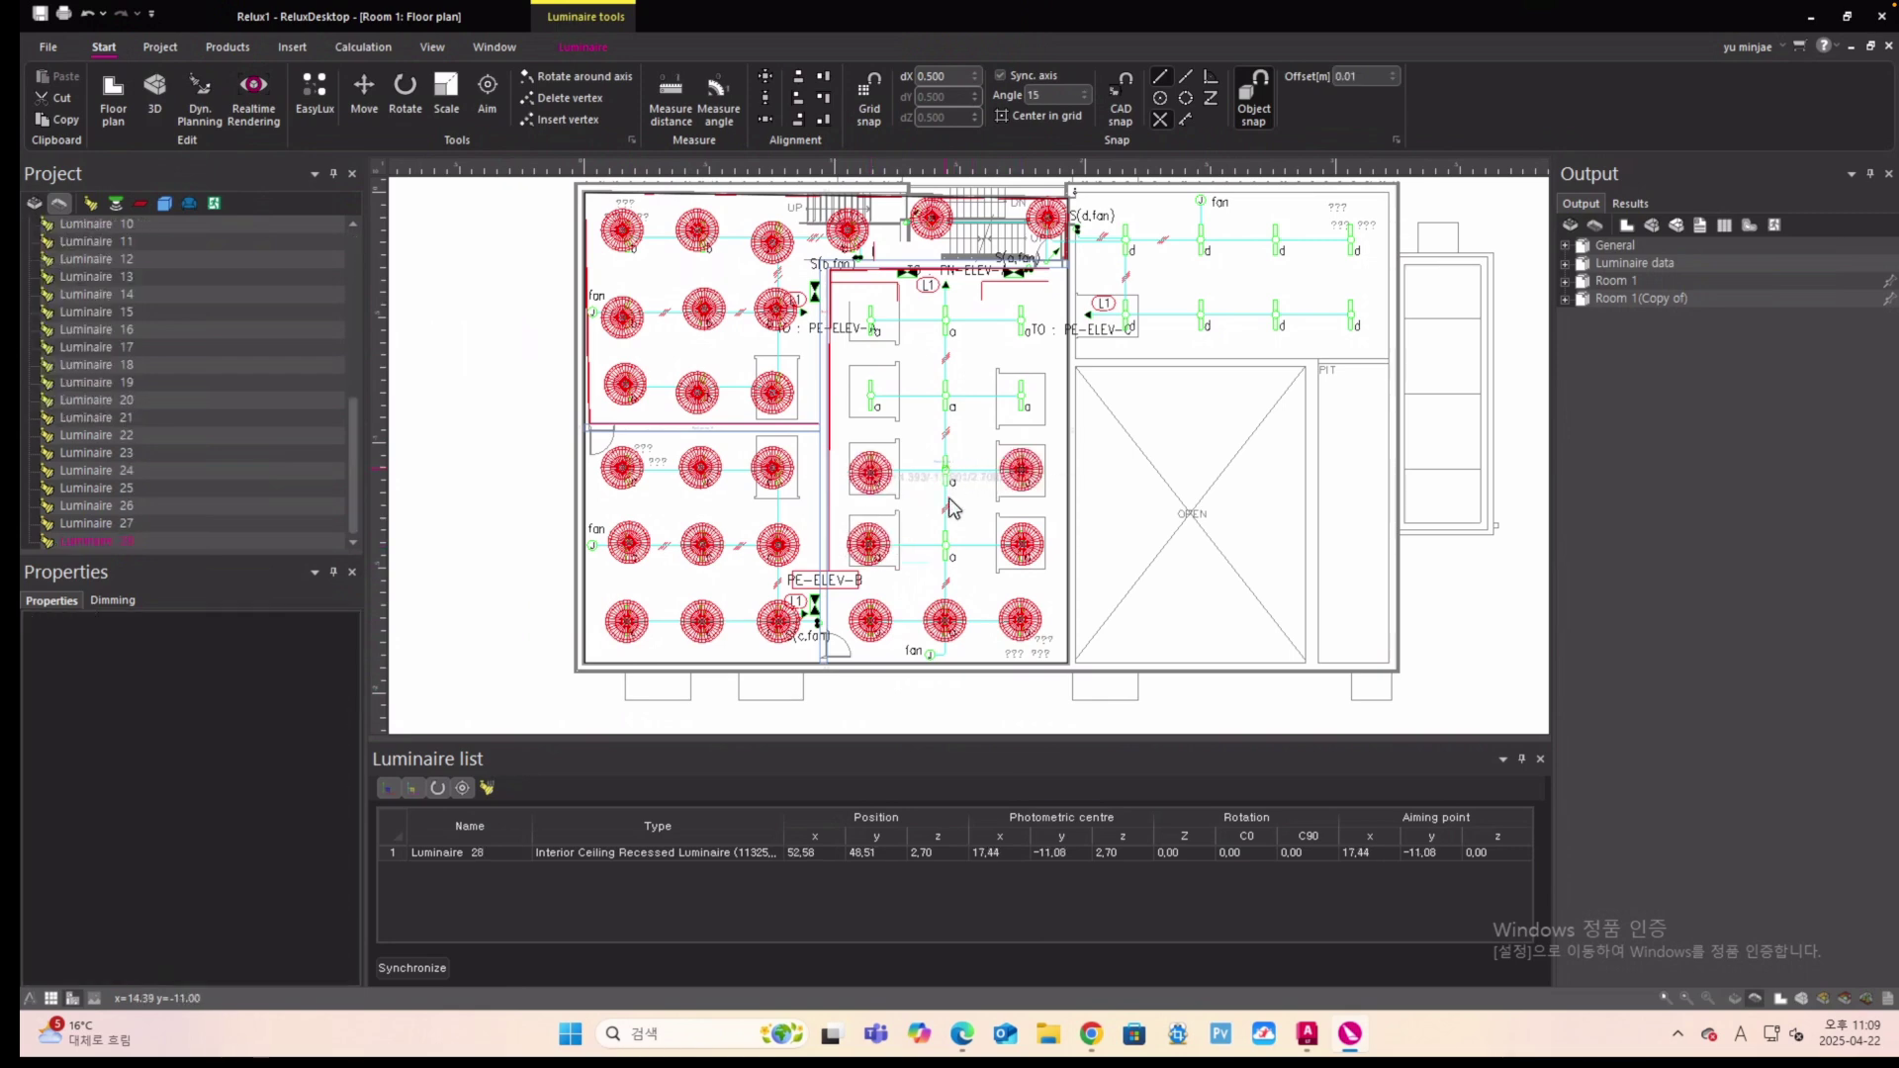
{"action": "left_click", "coordinate": [947, 547]}
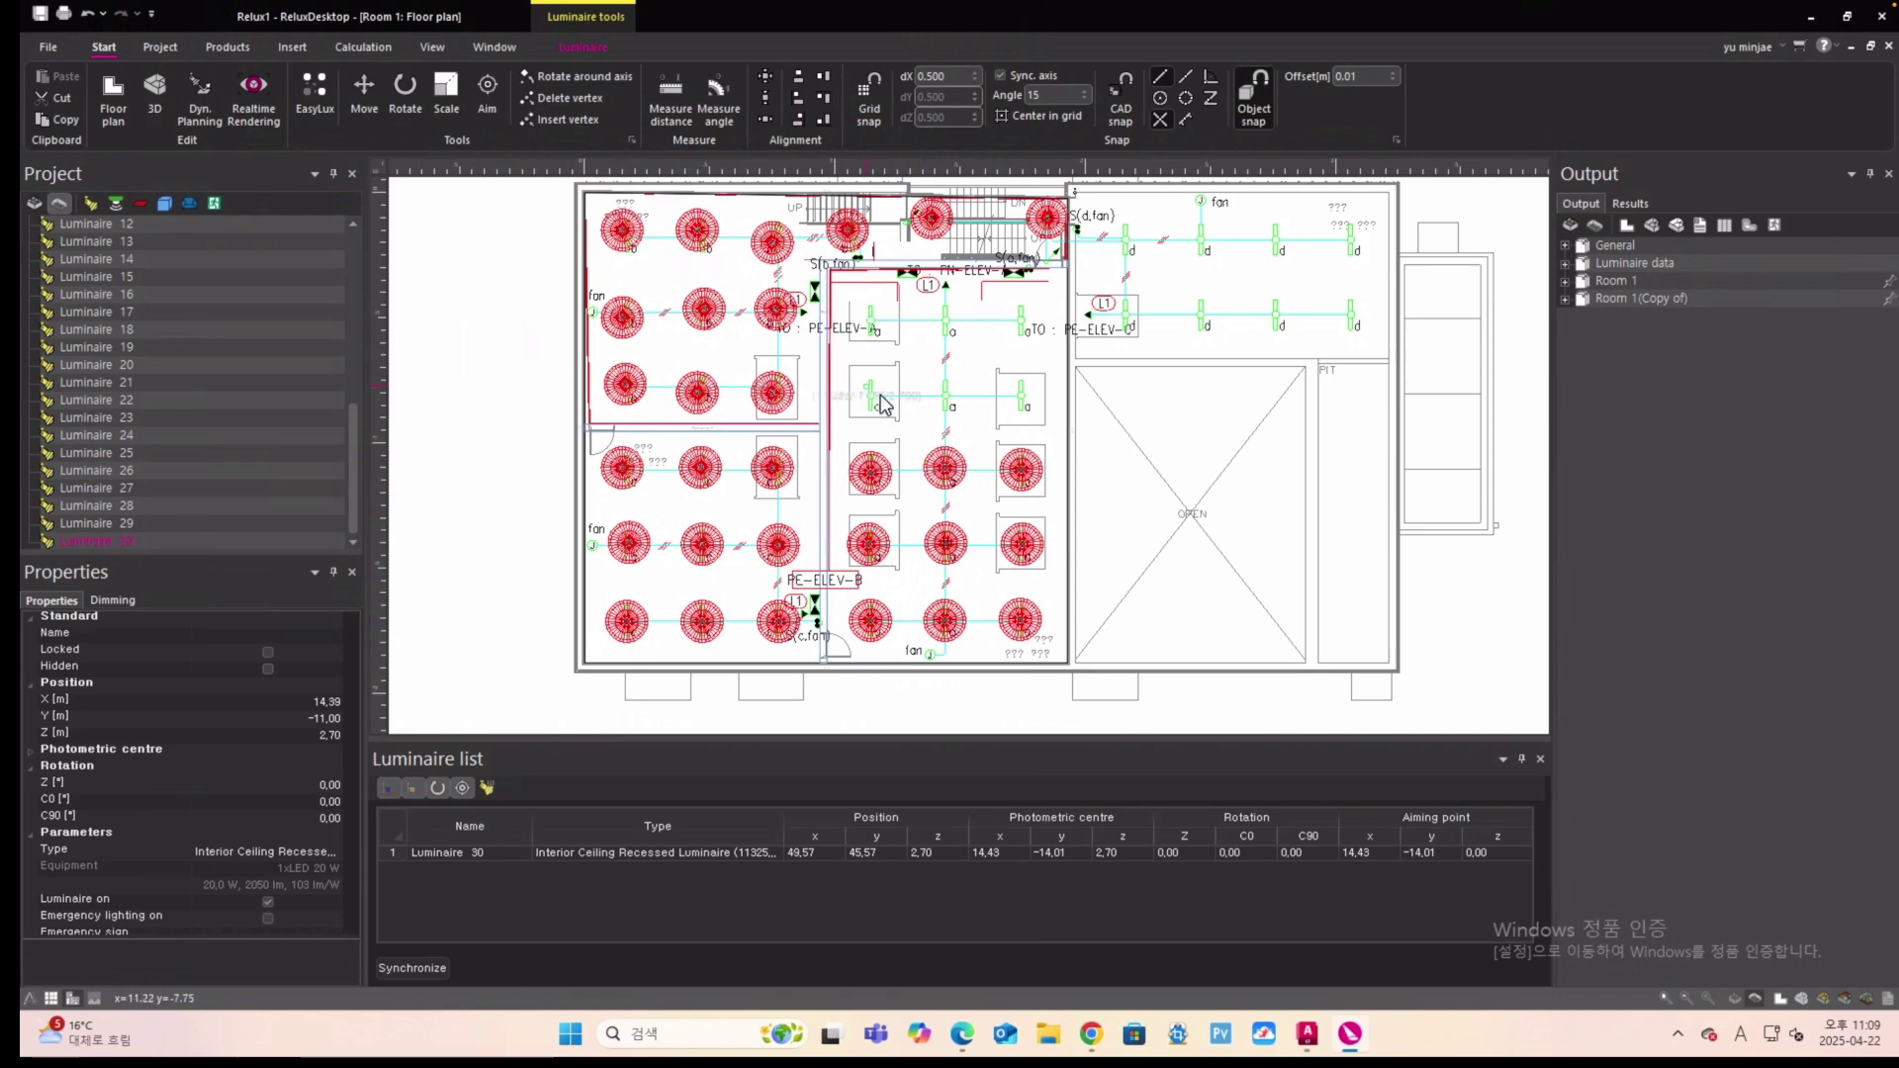
Place six recessed luminaires on the two uppermost rows of a luminaire symbols.
{"action": "left_click", "coordinate": [872, 393]}
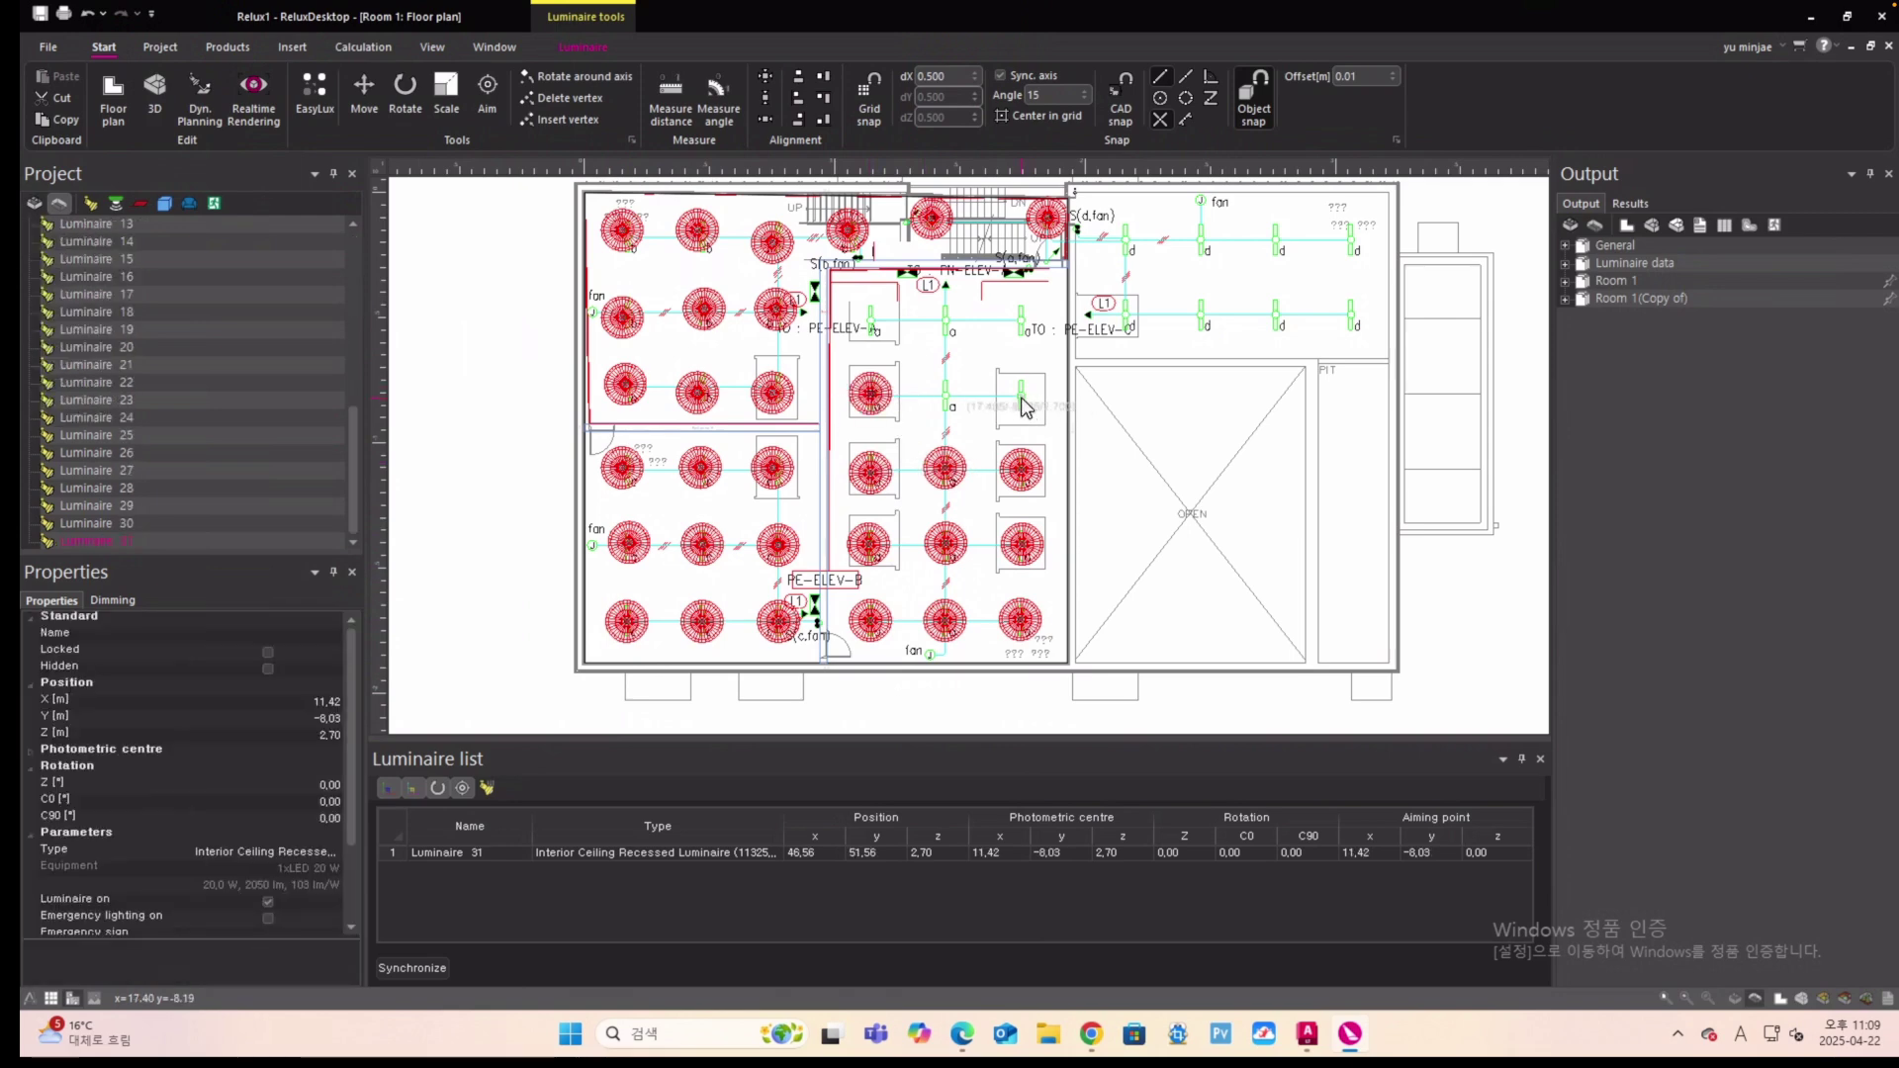
{"action": "left_click", "coordinate": [1019, 396]}
{"action": "left_click", "coordinate": [1023, 328]}
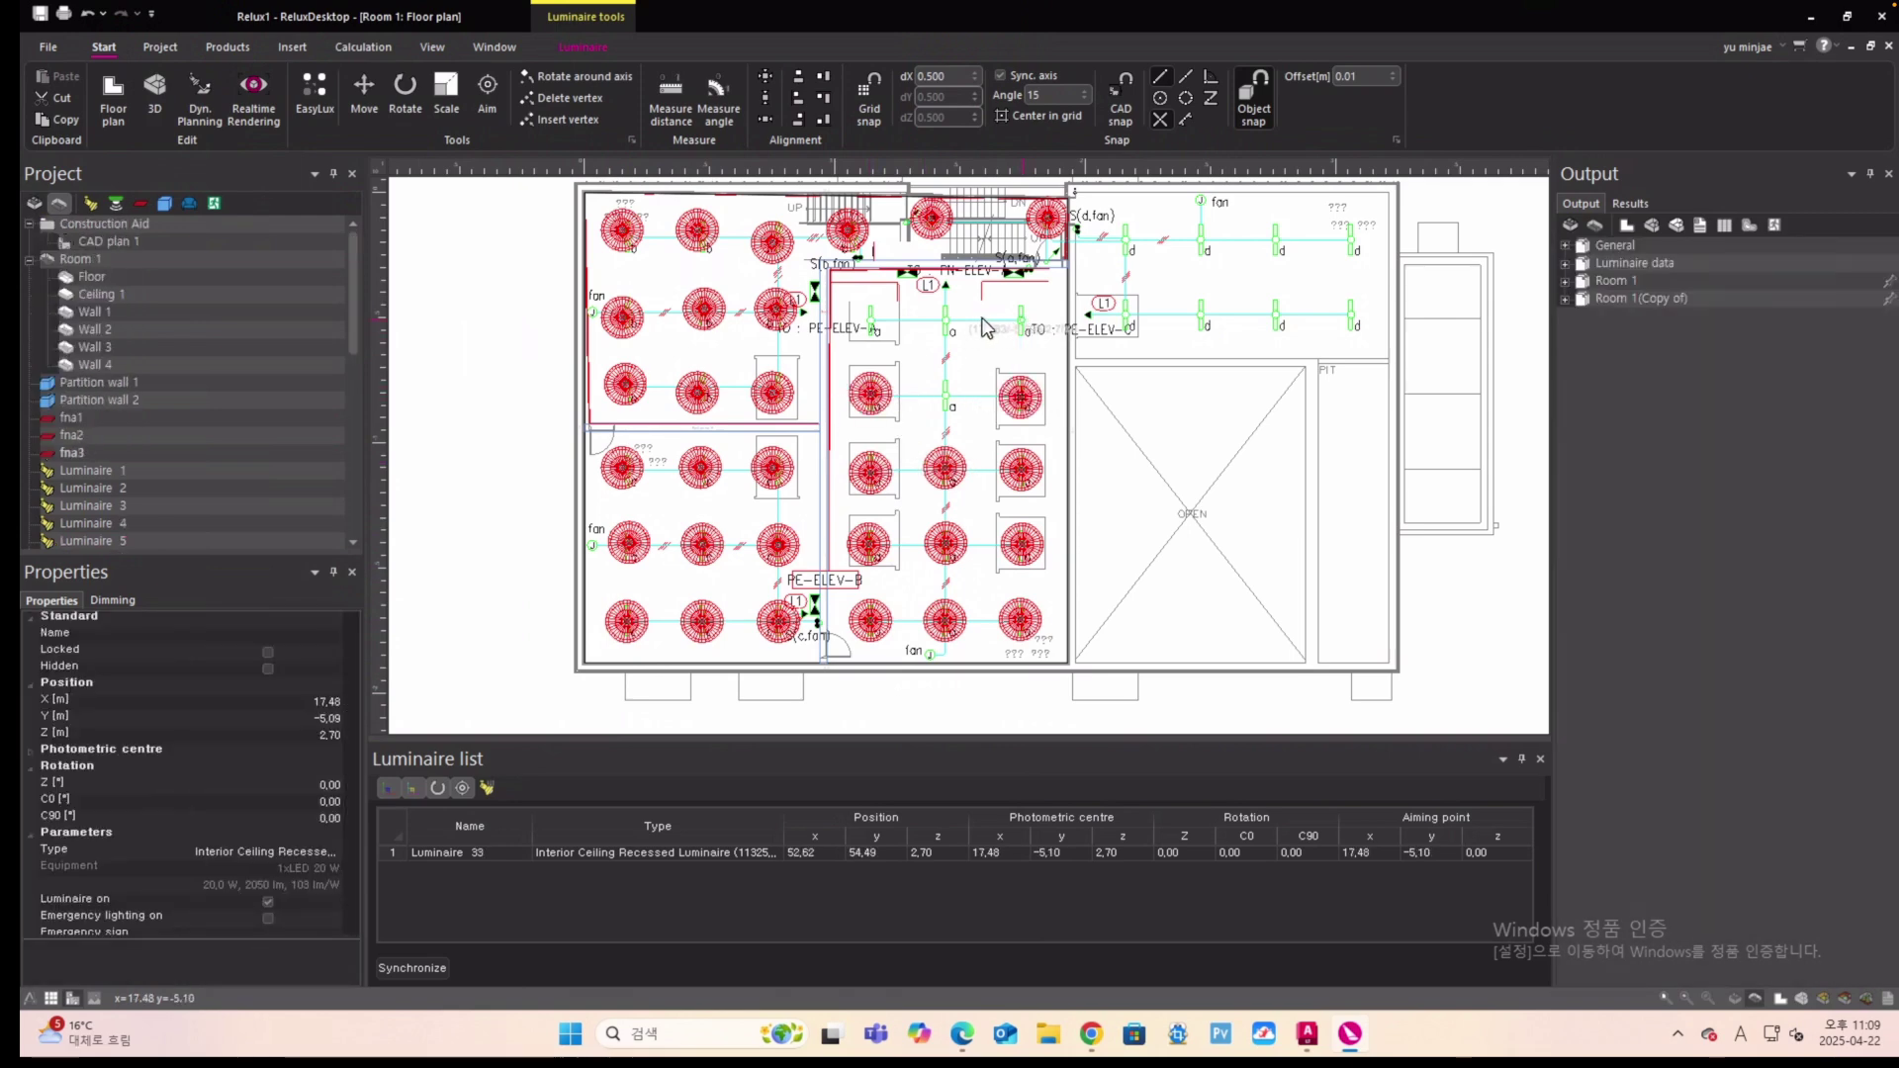
{"action": "left_click", "coordinate": [949, 329]}
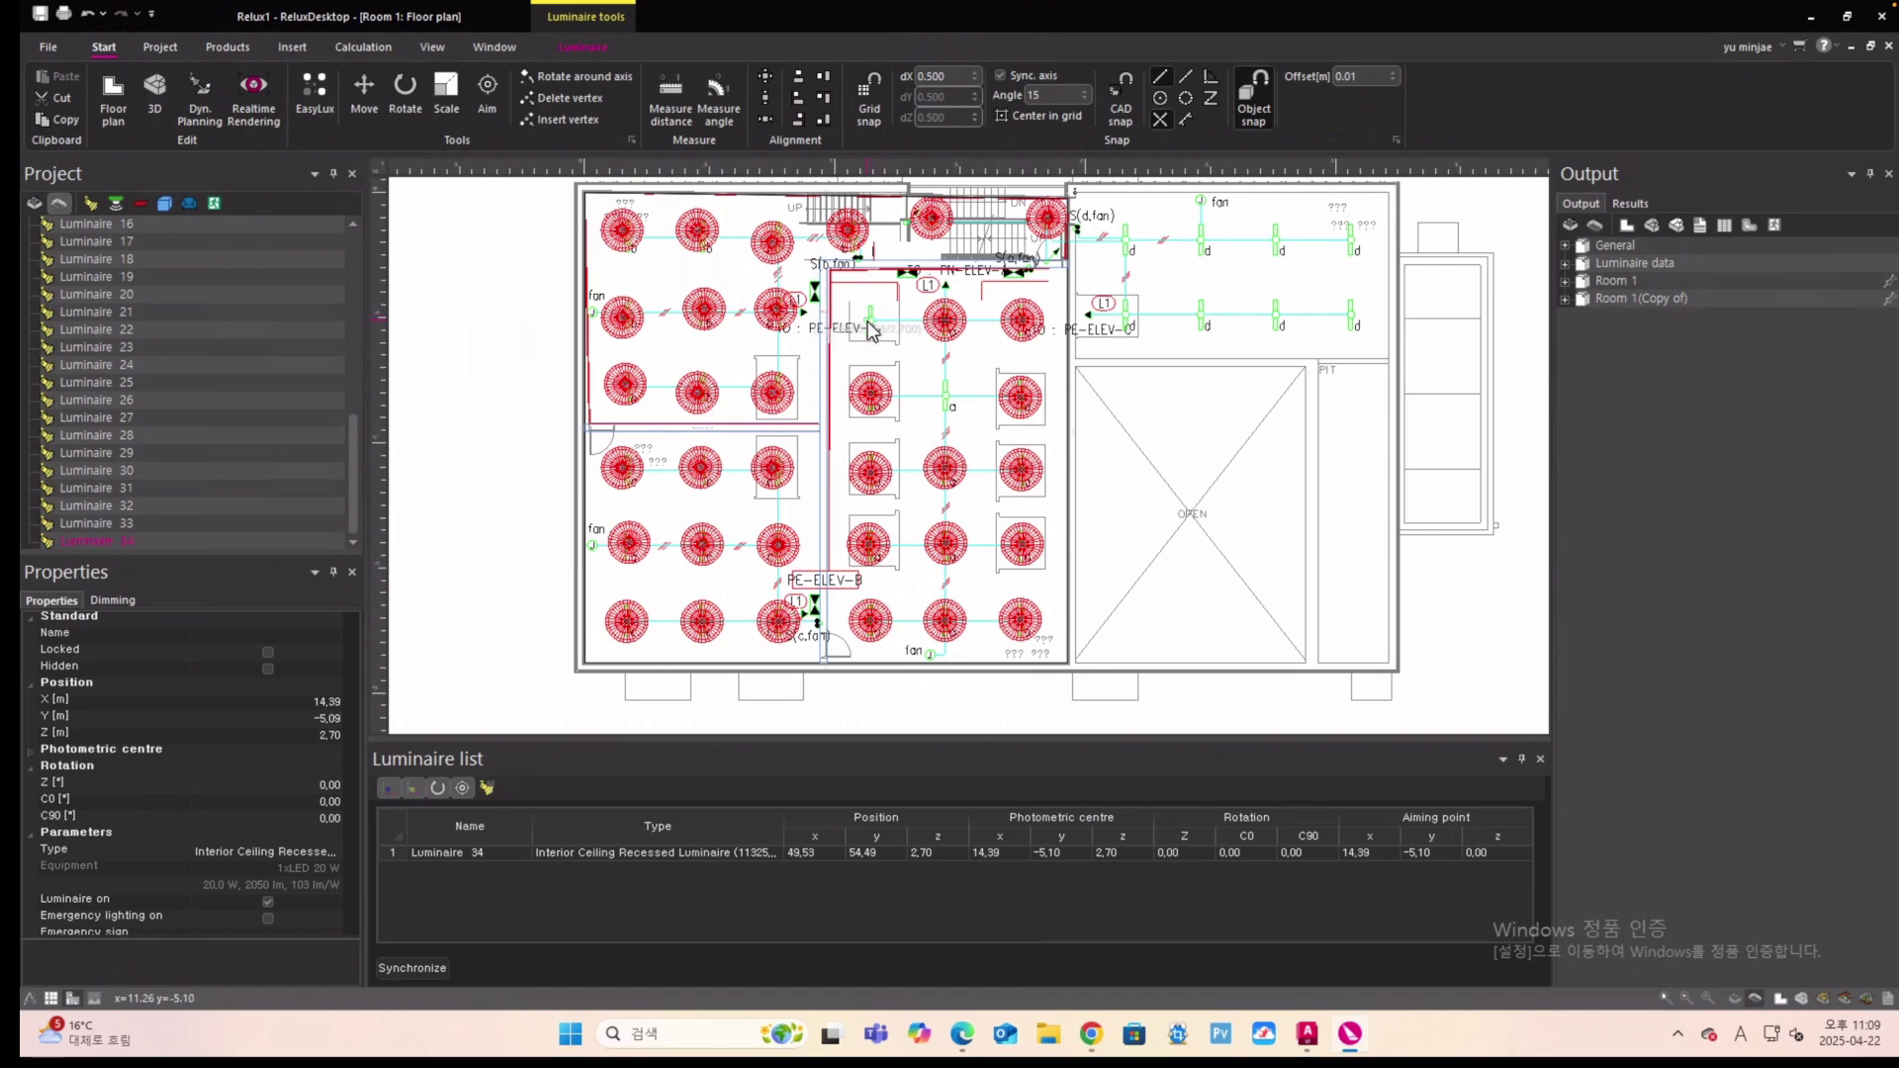
{"action": "left_click", "coordinate": [950, 400]}
{"action": "scroll", "coordinate": [791, 432], "scroll_direction": "down", "scroll_amount": 2}
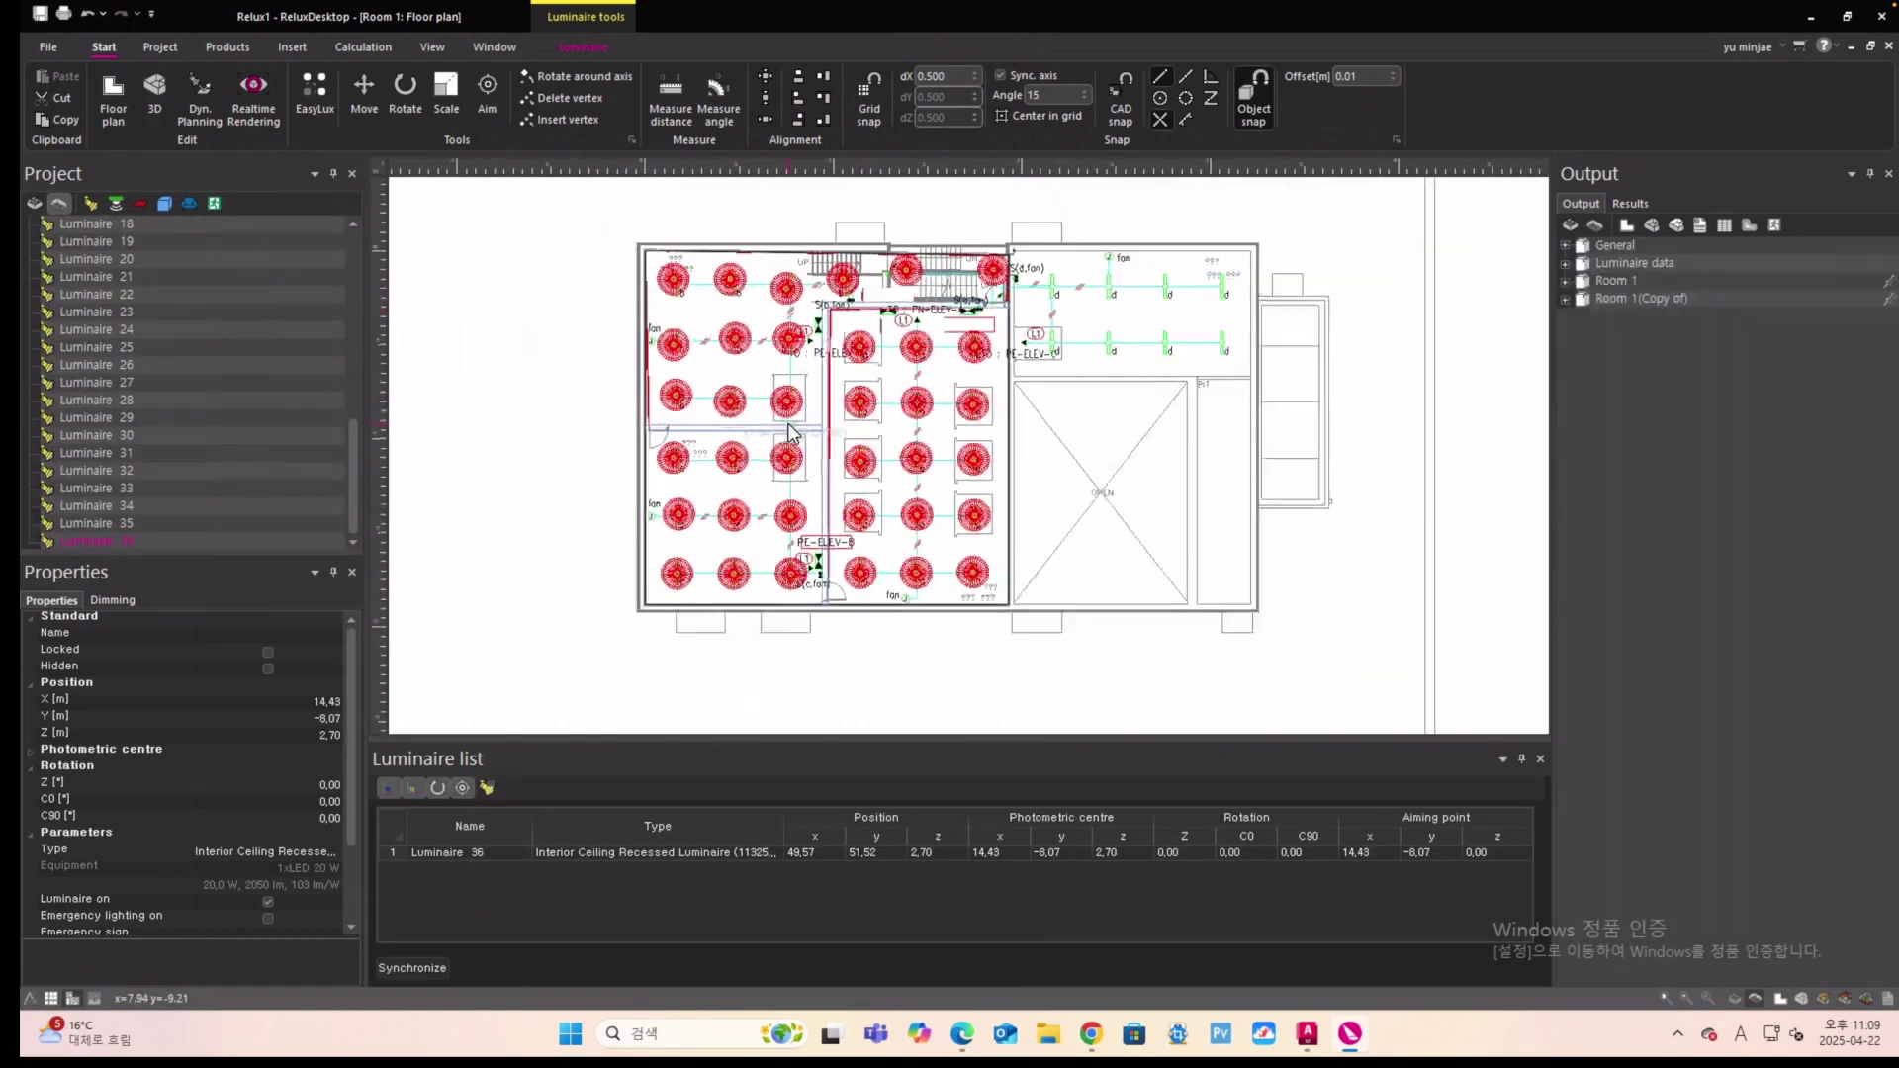
Run the artificial light calculation for Room 1 with the luminaires placed on its plan.
{"action": "scroll", "coordinate": [791, 432], "scroll_direction": "down", "scroll_amount": 1}
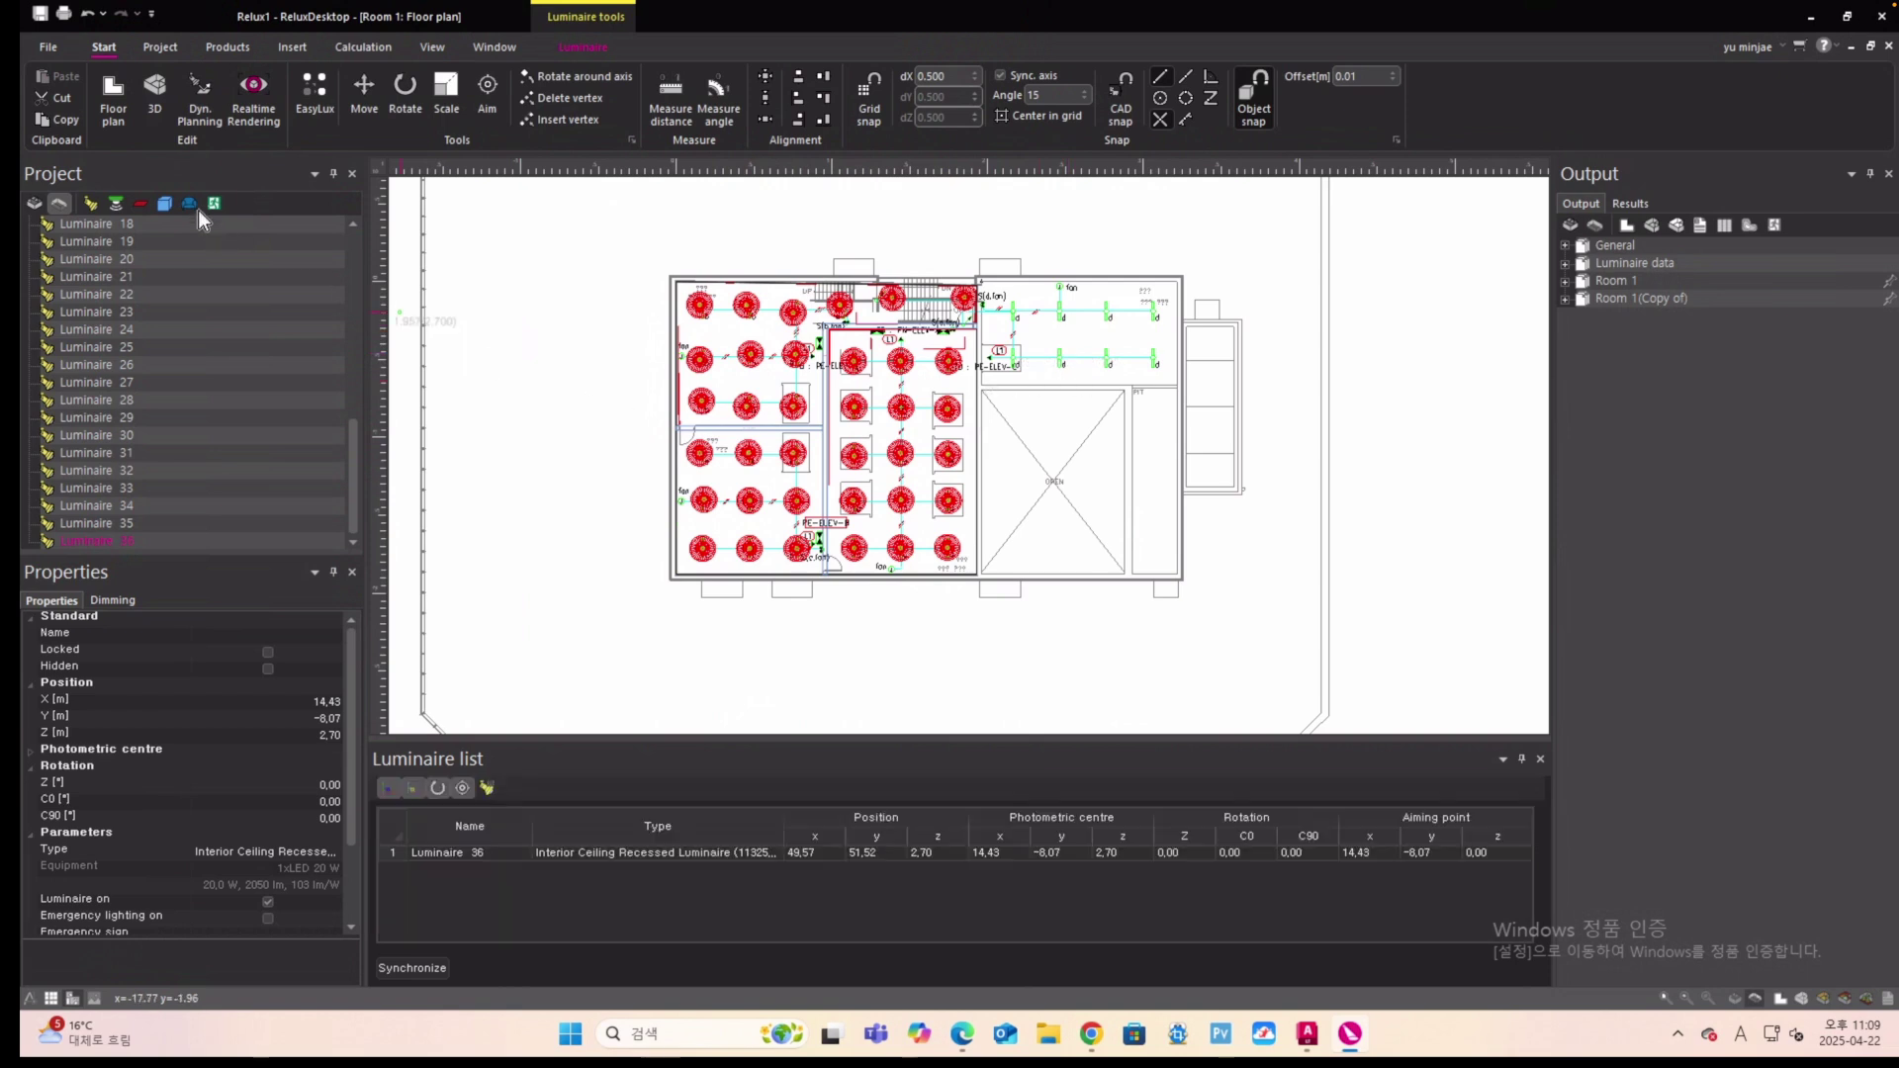
{"action": "left_click", "coordinate": [360, 46]}
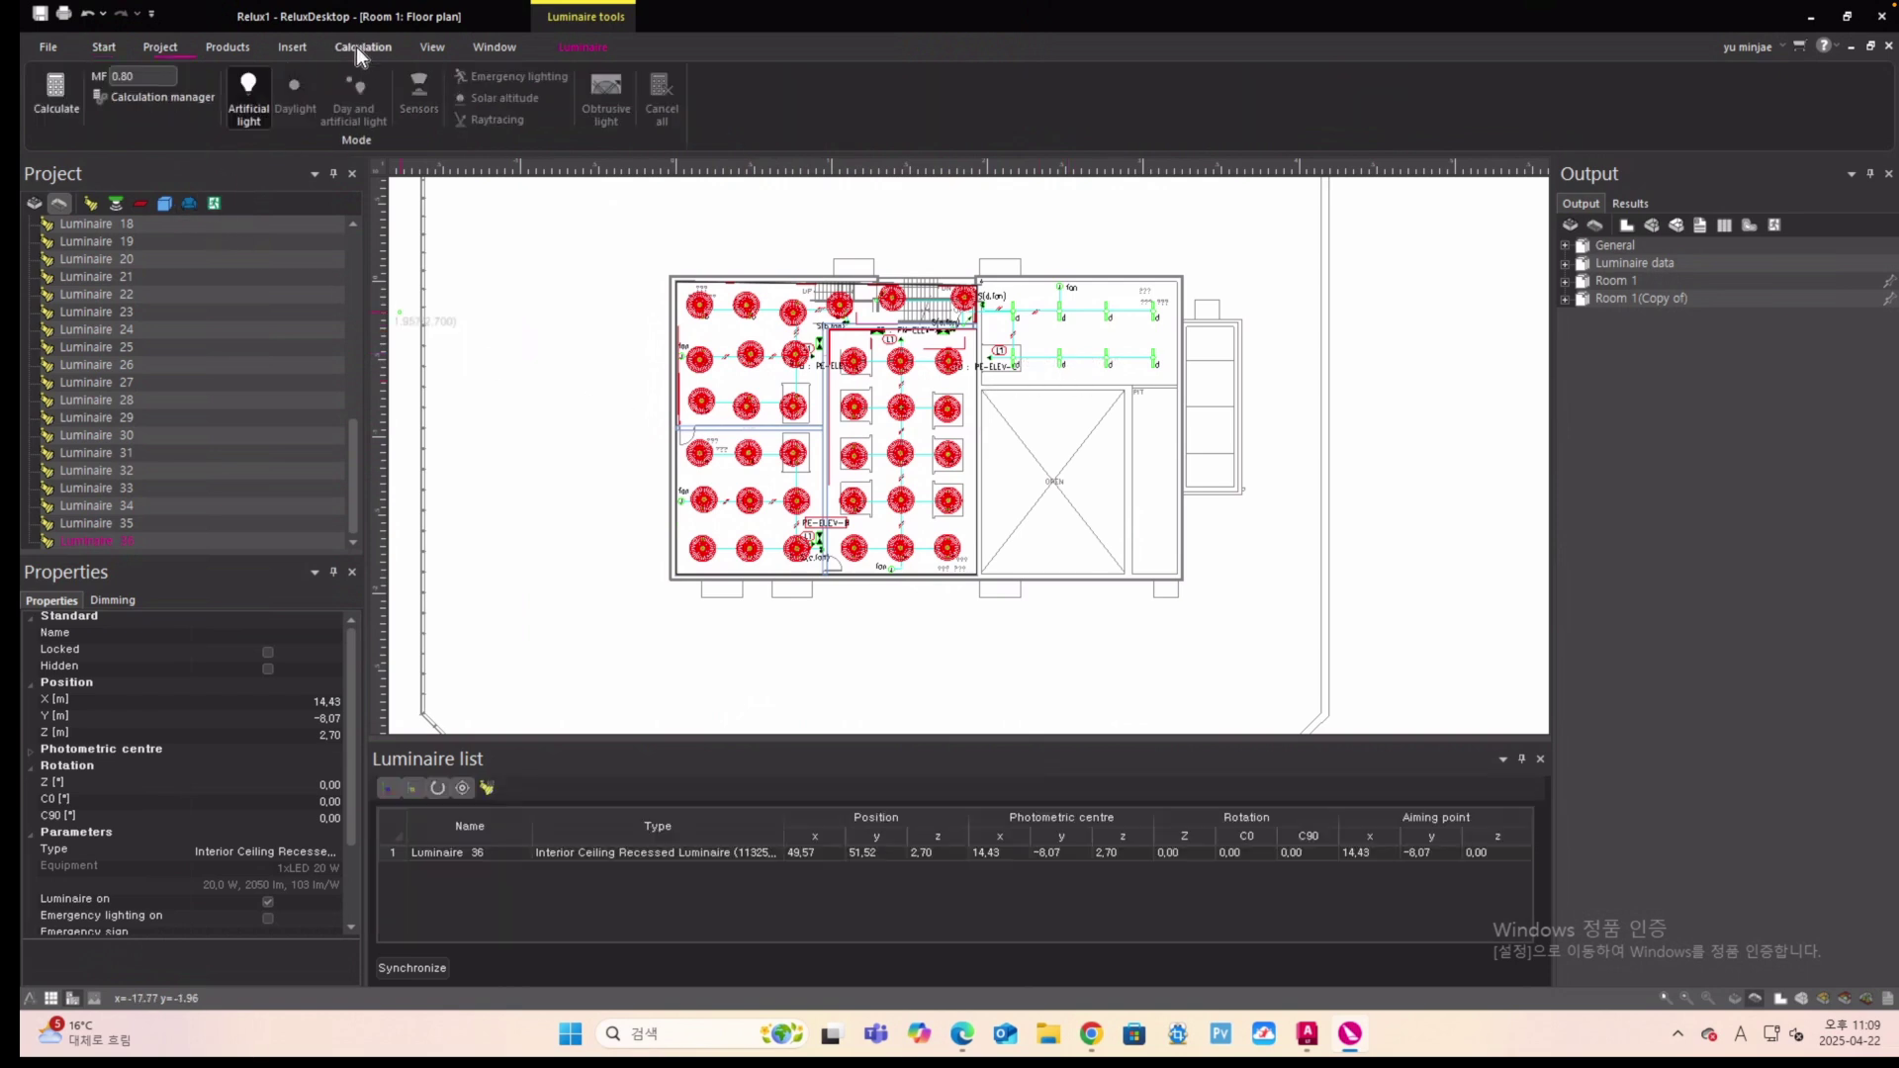
{"action": "left_click", "coordinate": [53, 94]}
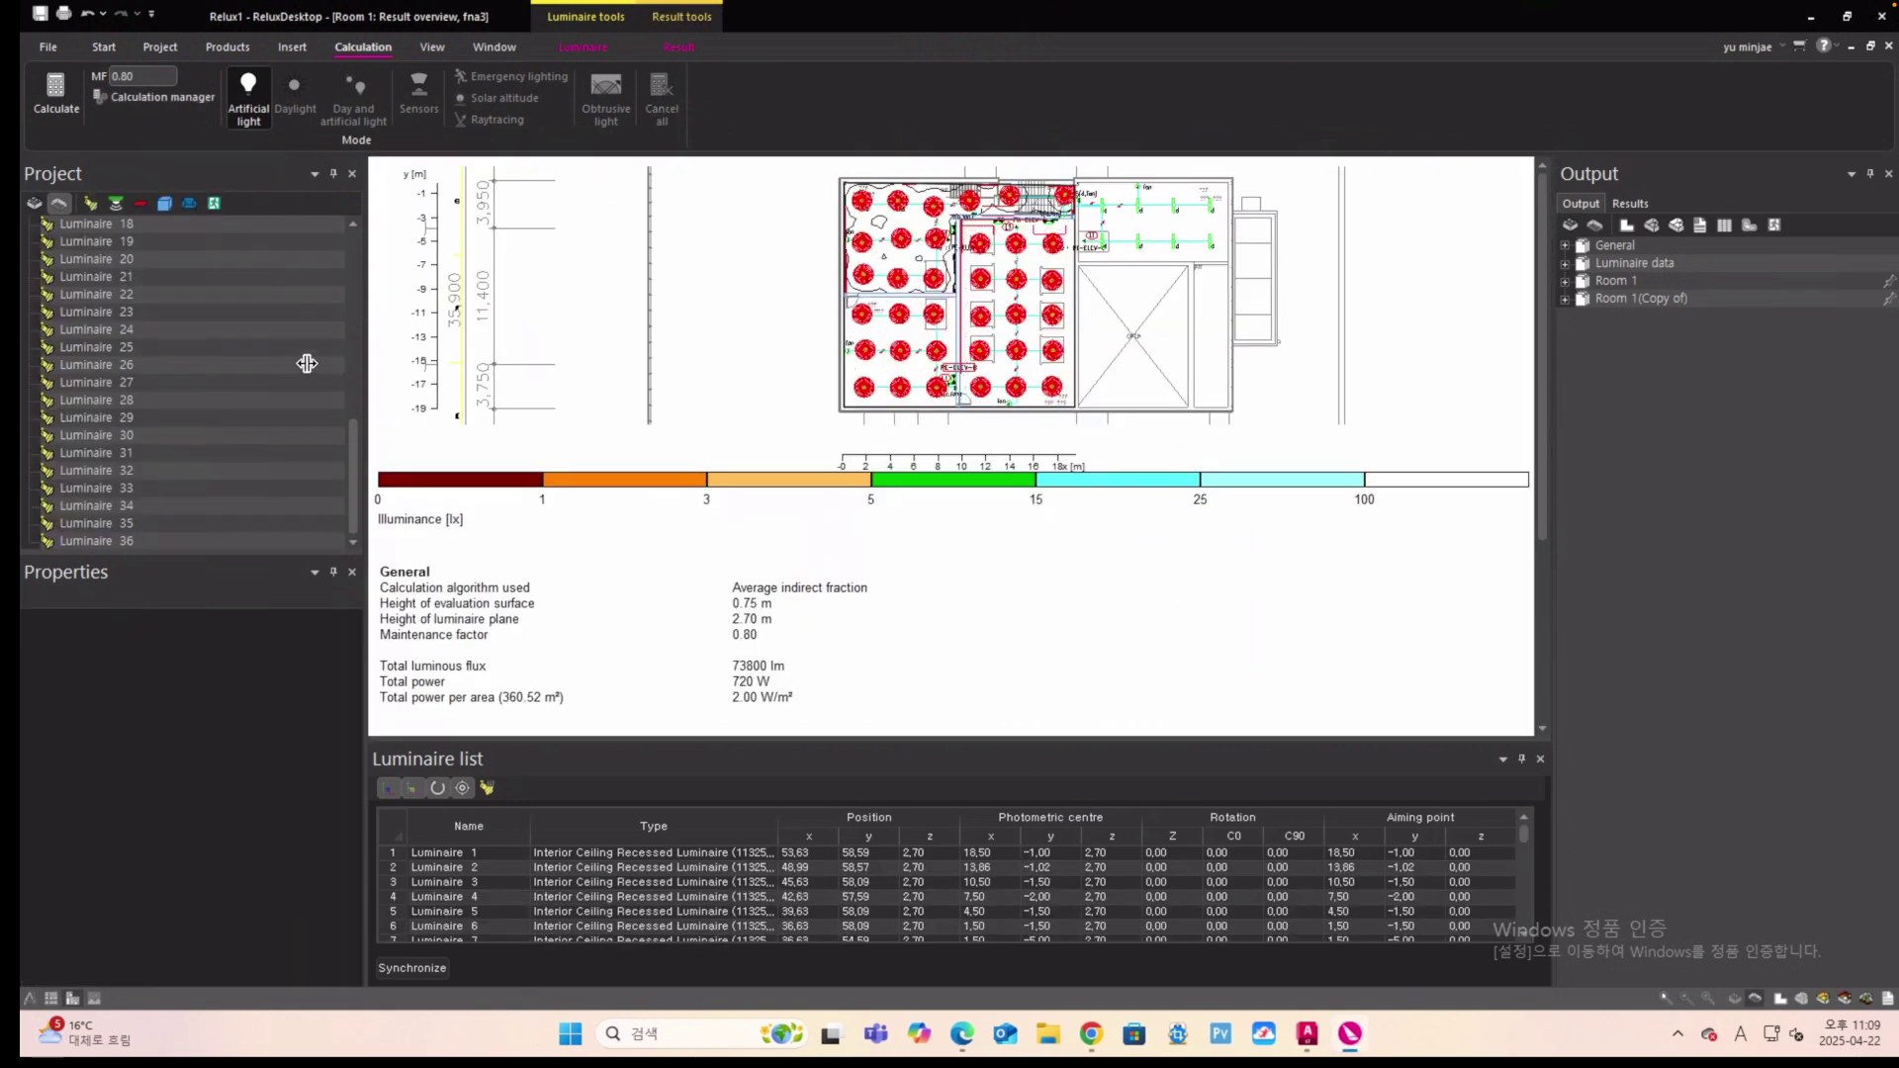
{"action": "left_click", "coordinate": [64, 20]}
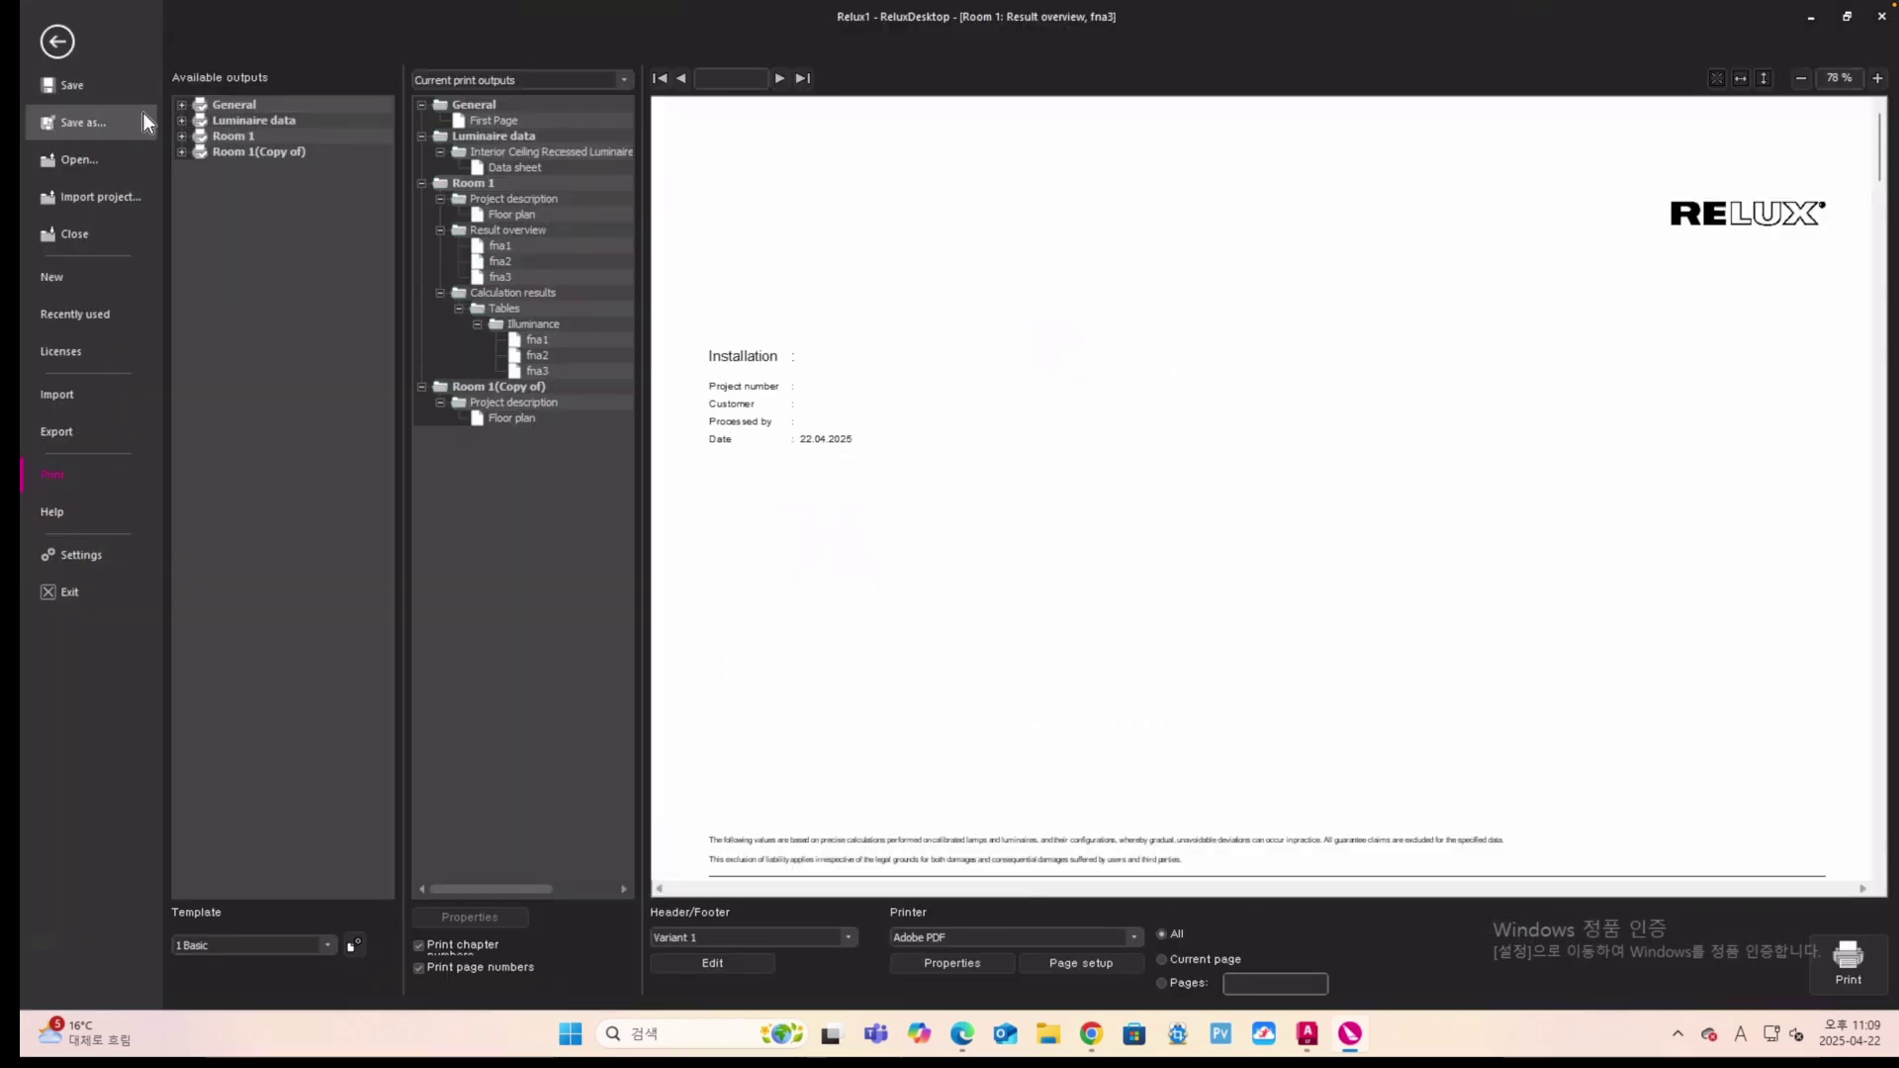
{"action": "left_click", "coordinate": [65, 42]}
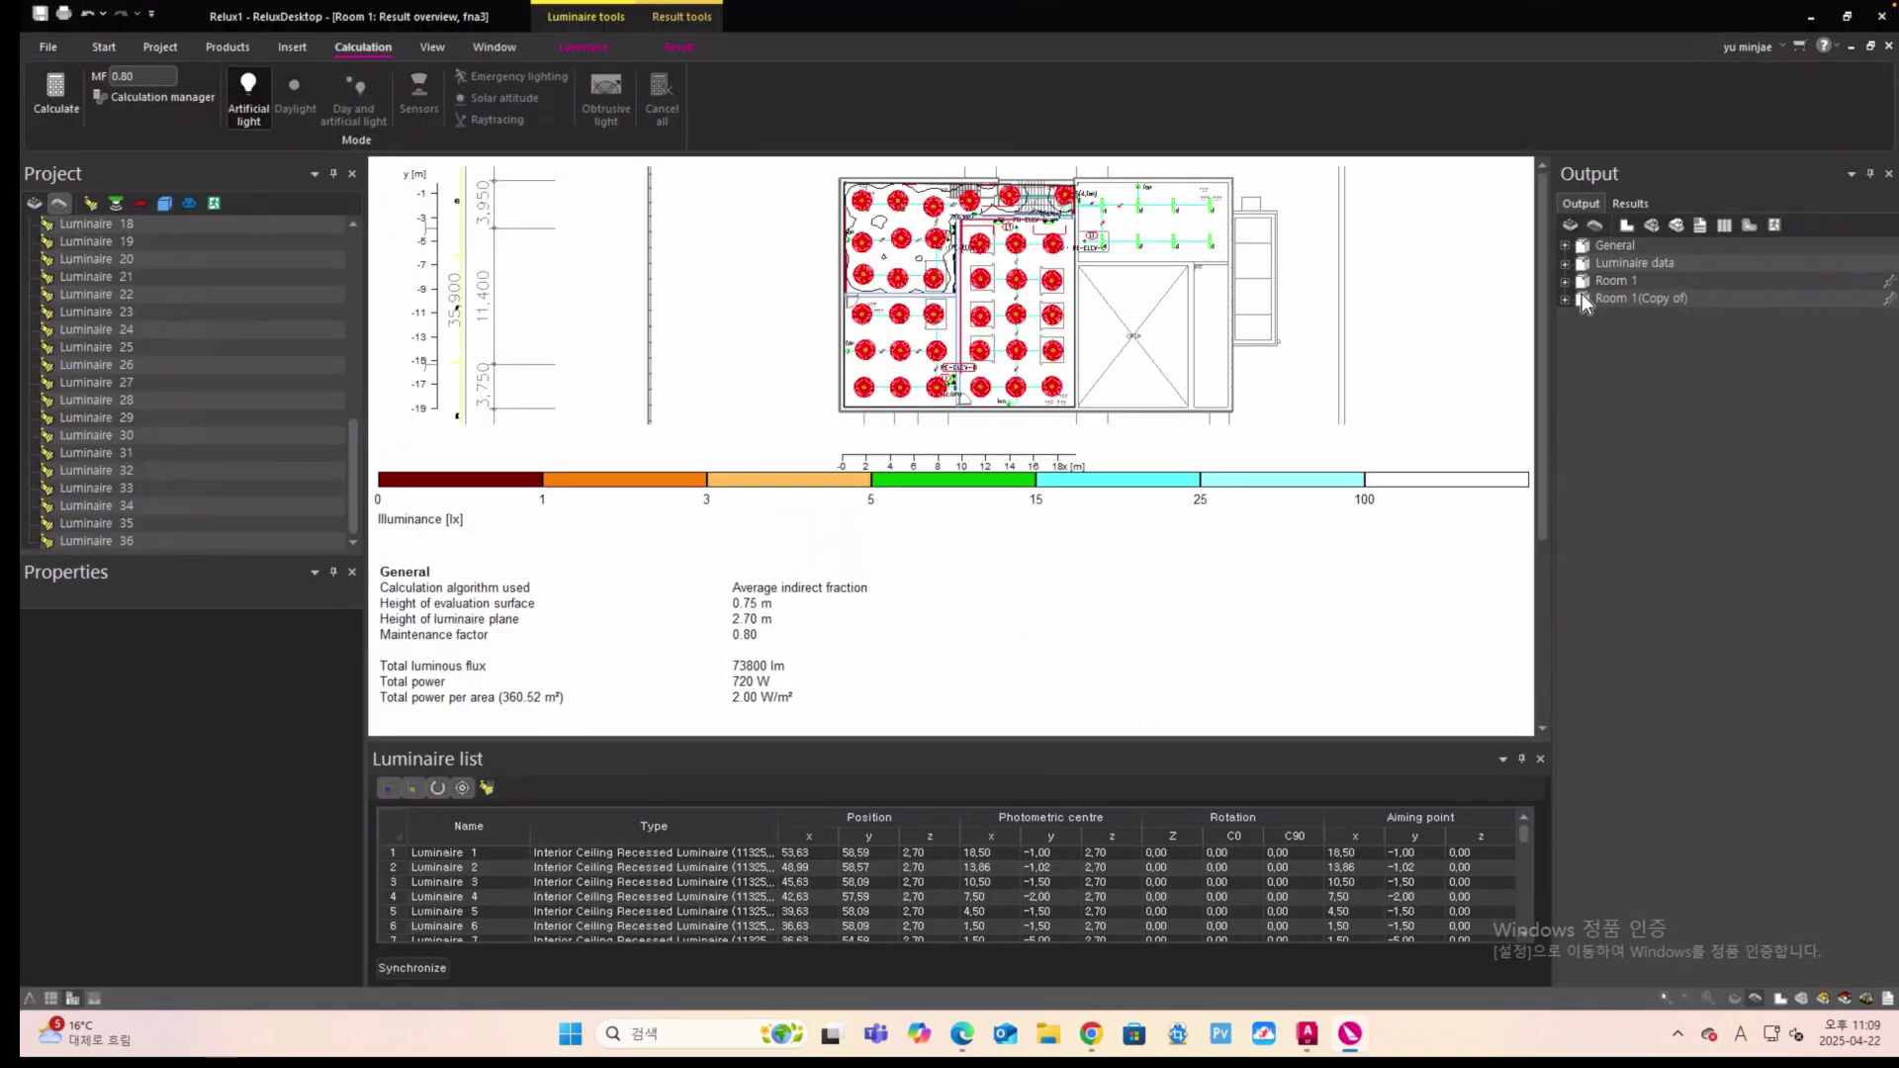
Open the right and left views of Room 1(Copy of) and run that room's artificial light calculation.
{"action": "left_click", "coordinate": [1566, 299]}
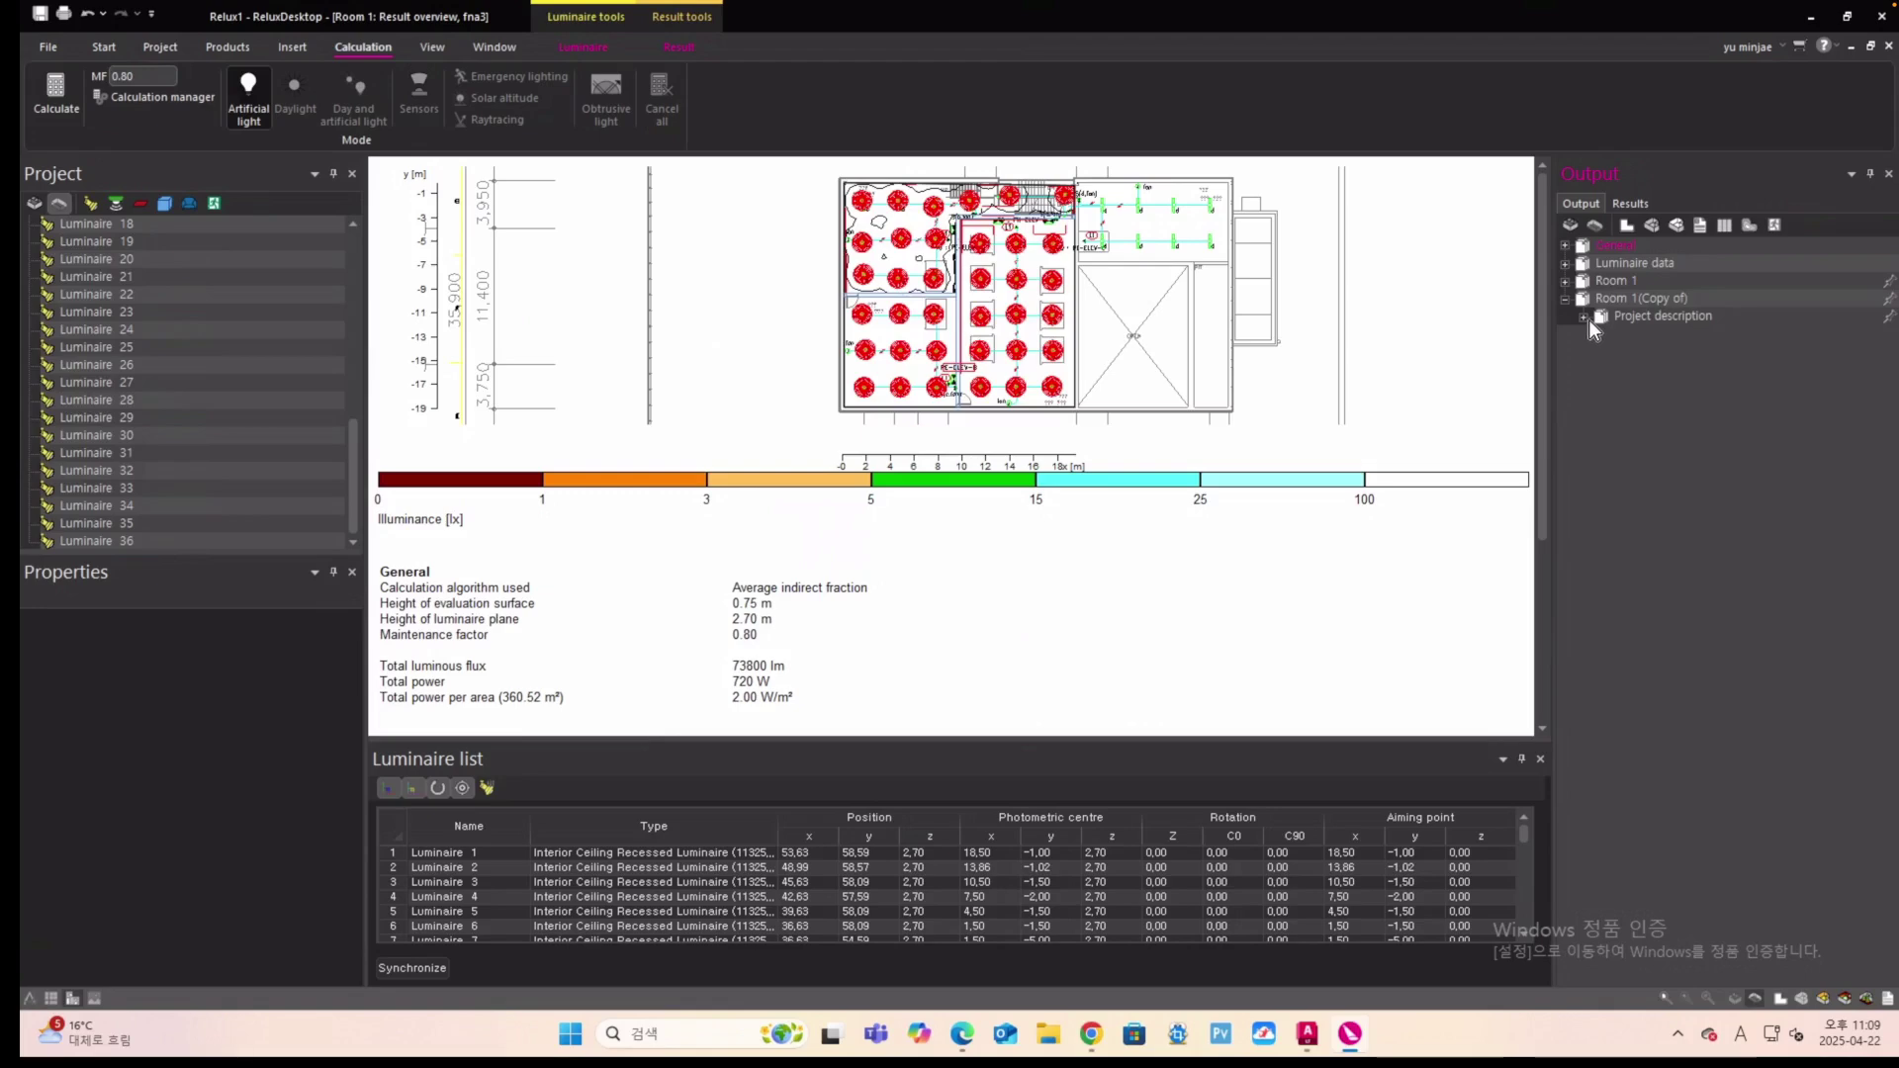
{"action": "left_click", "coordinate": [1584, 317]}
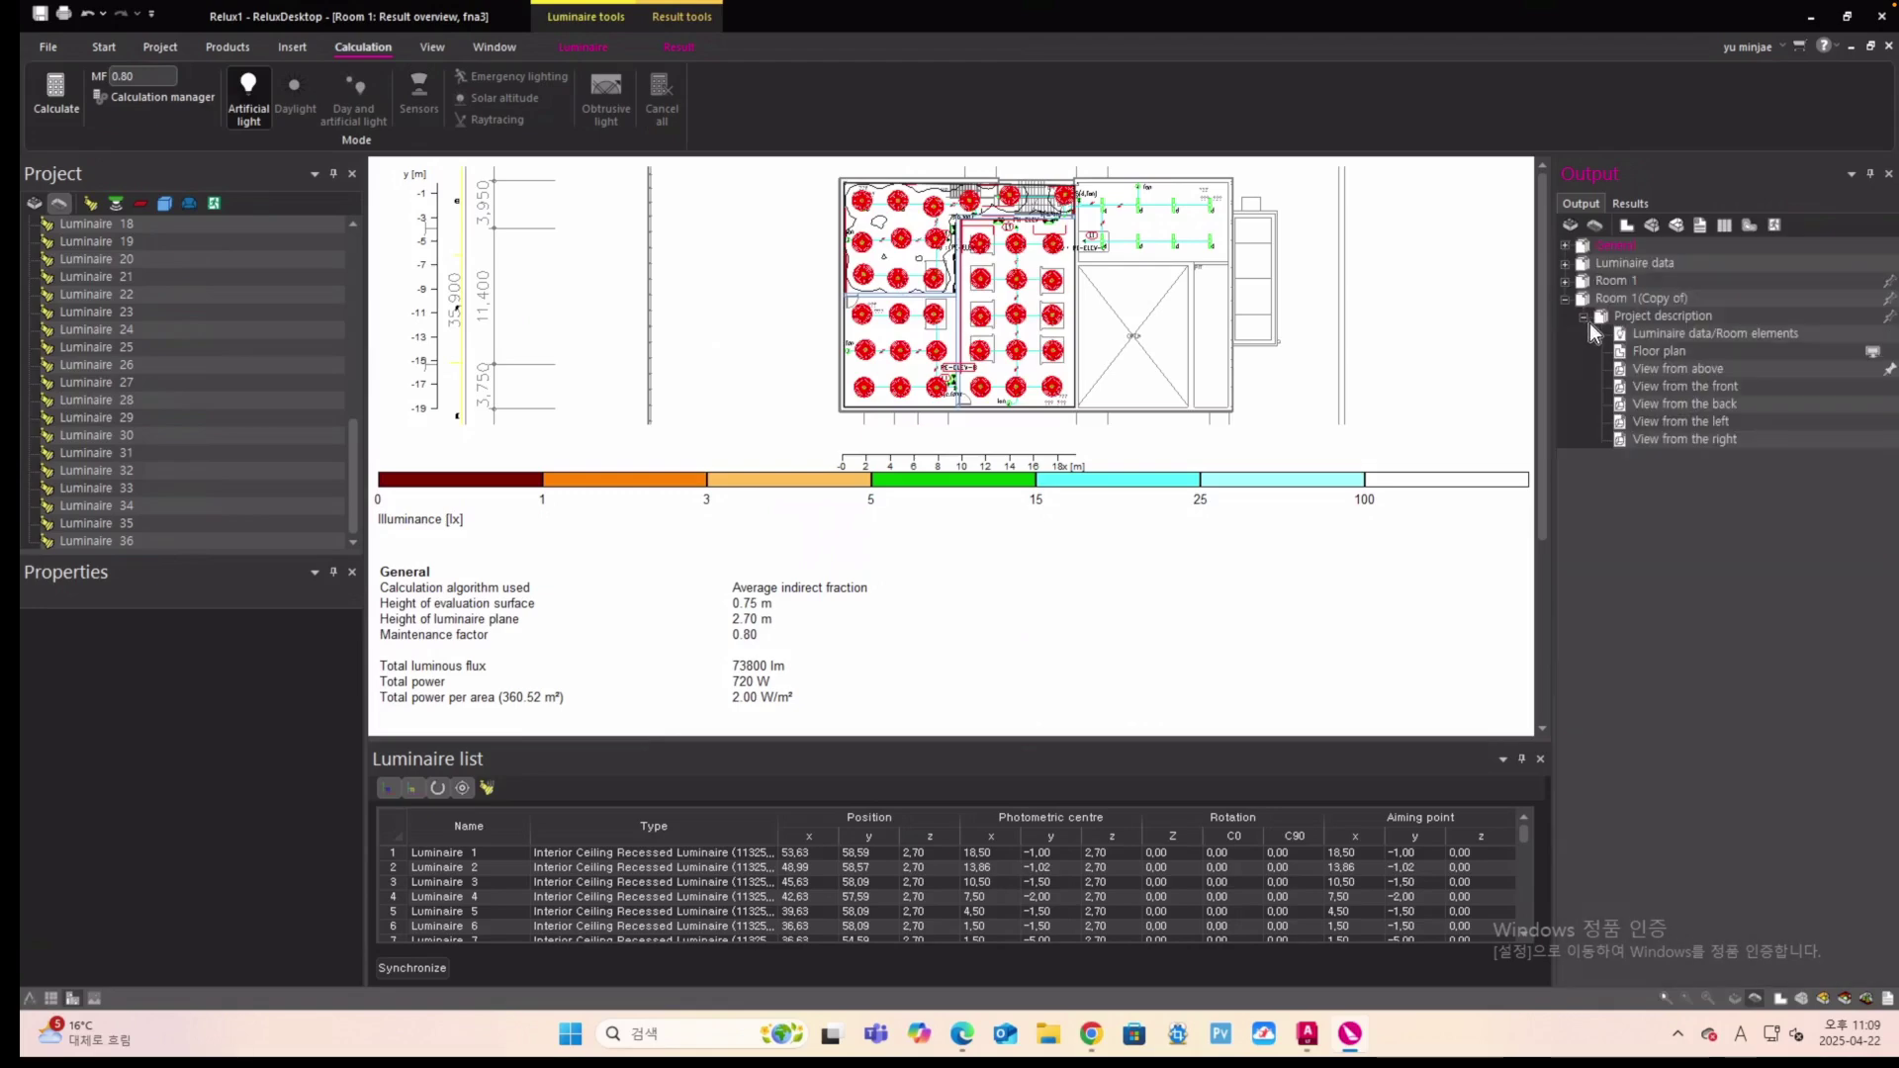
{"action": "left_click", "coordinate": [1622, 442]}
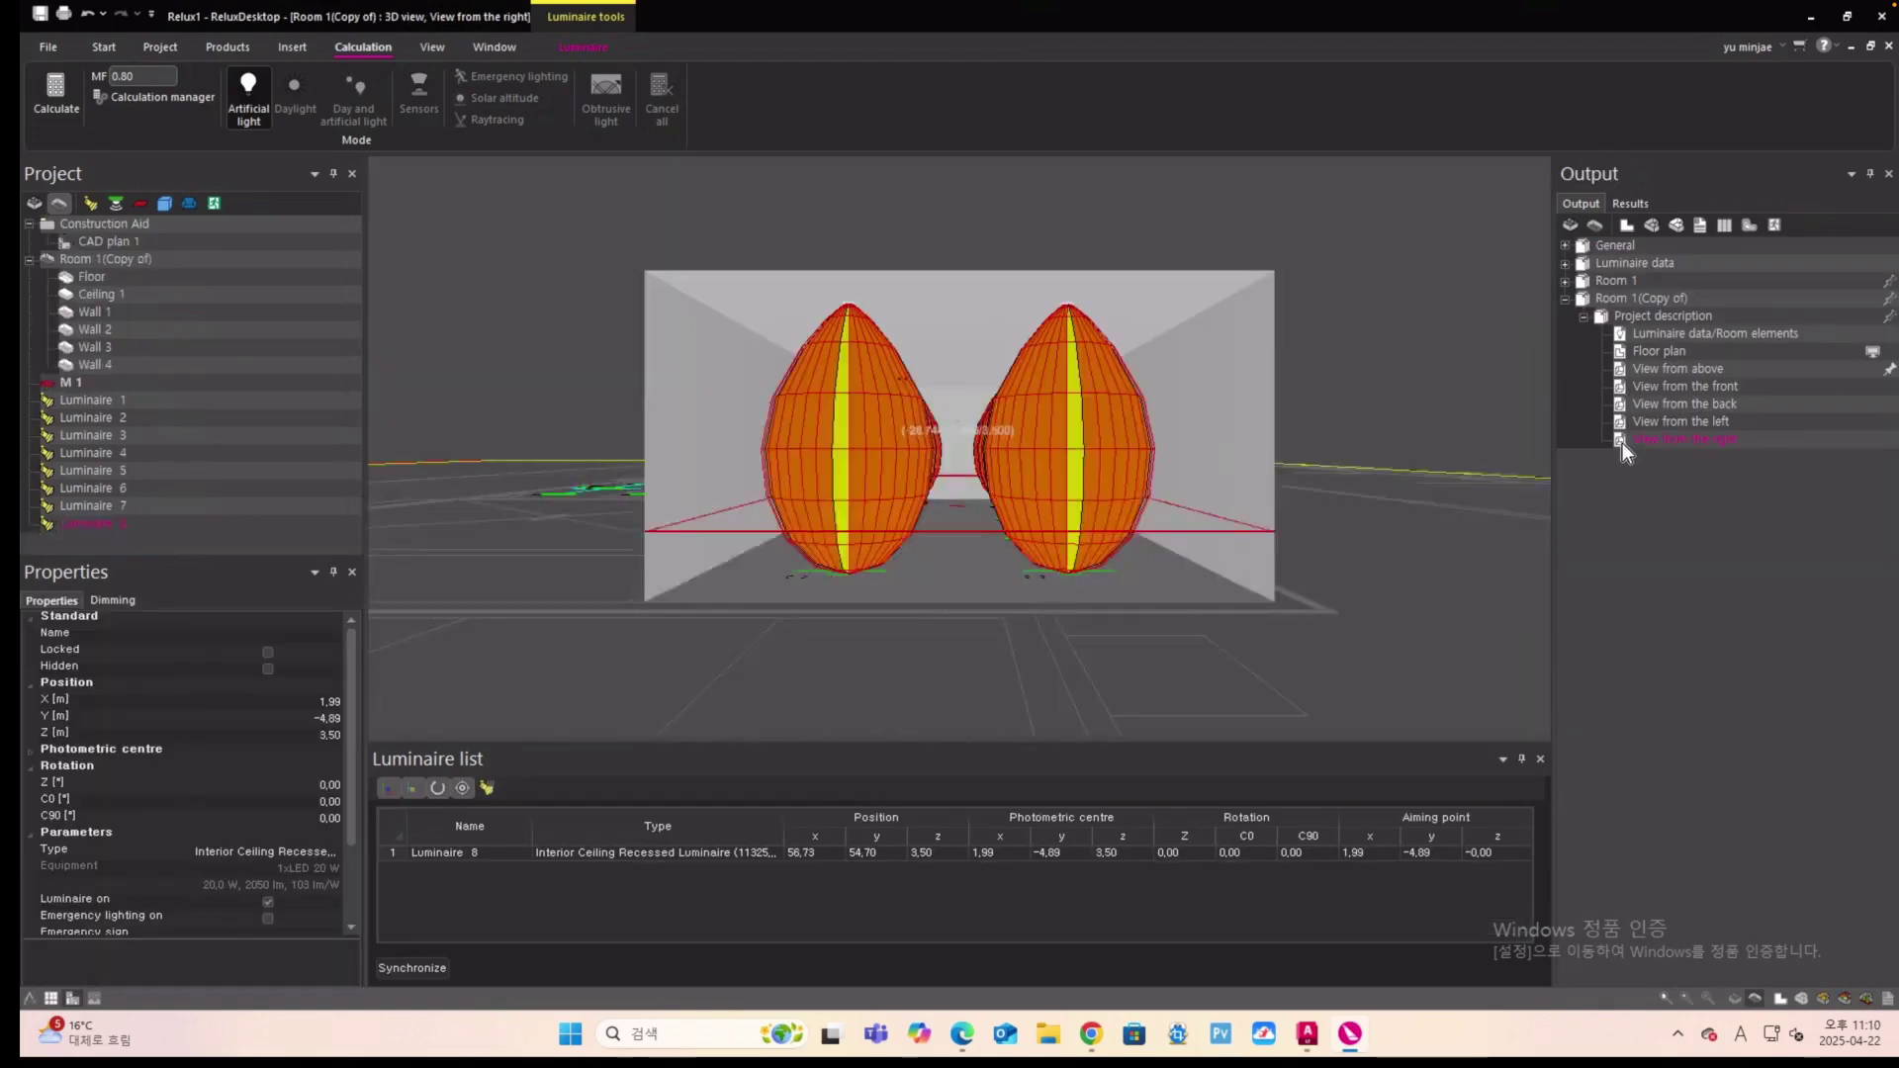
{"action": "left_click", "coordinate": [1628, 425]}
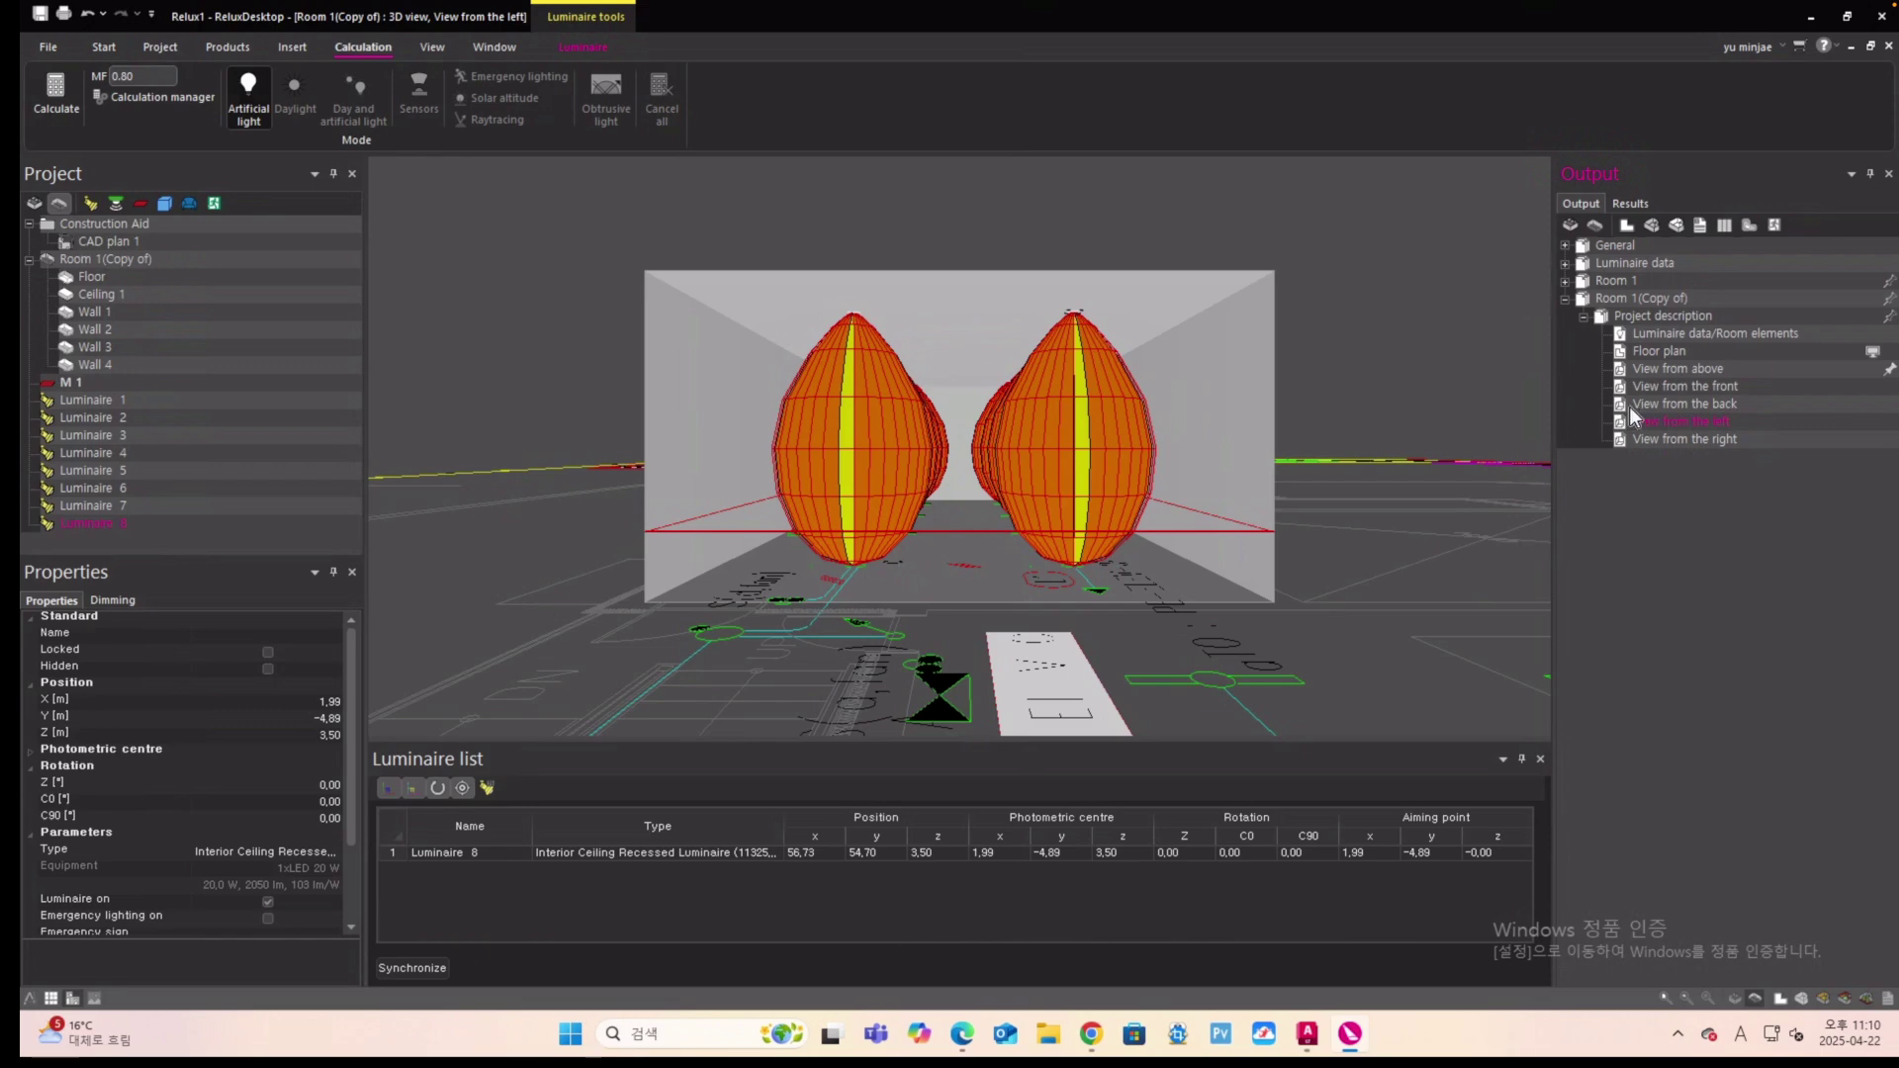
{"action": "left_click", "coordinate": [47, 93]}
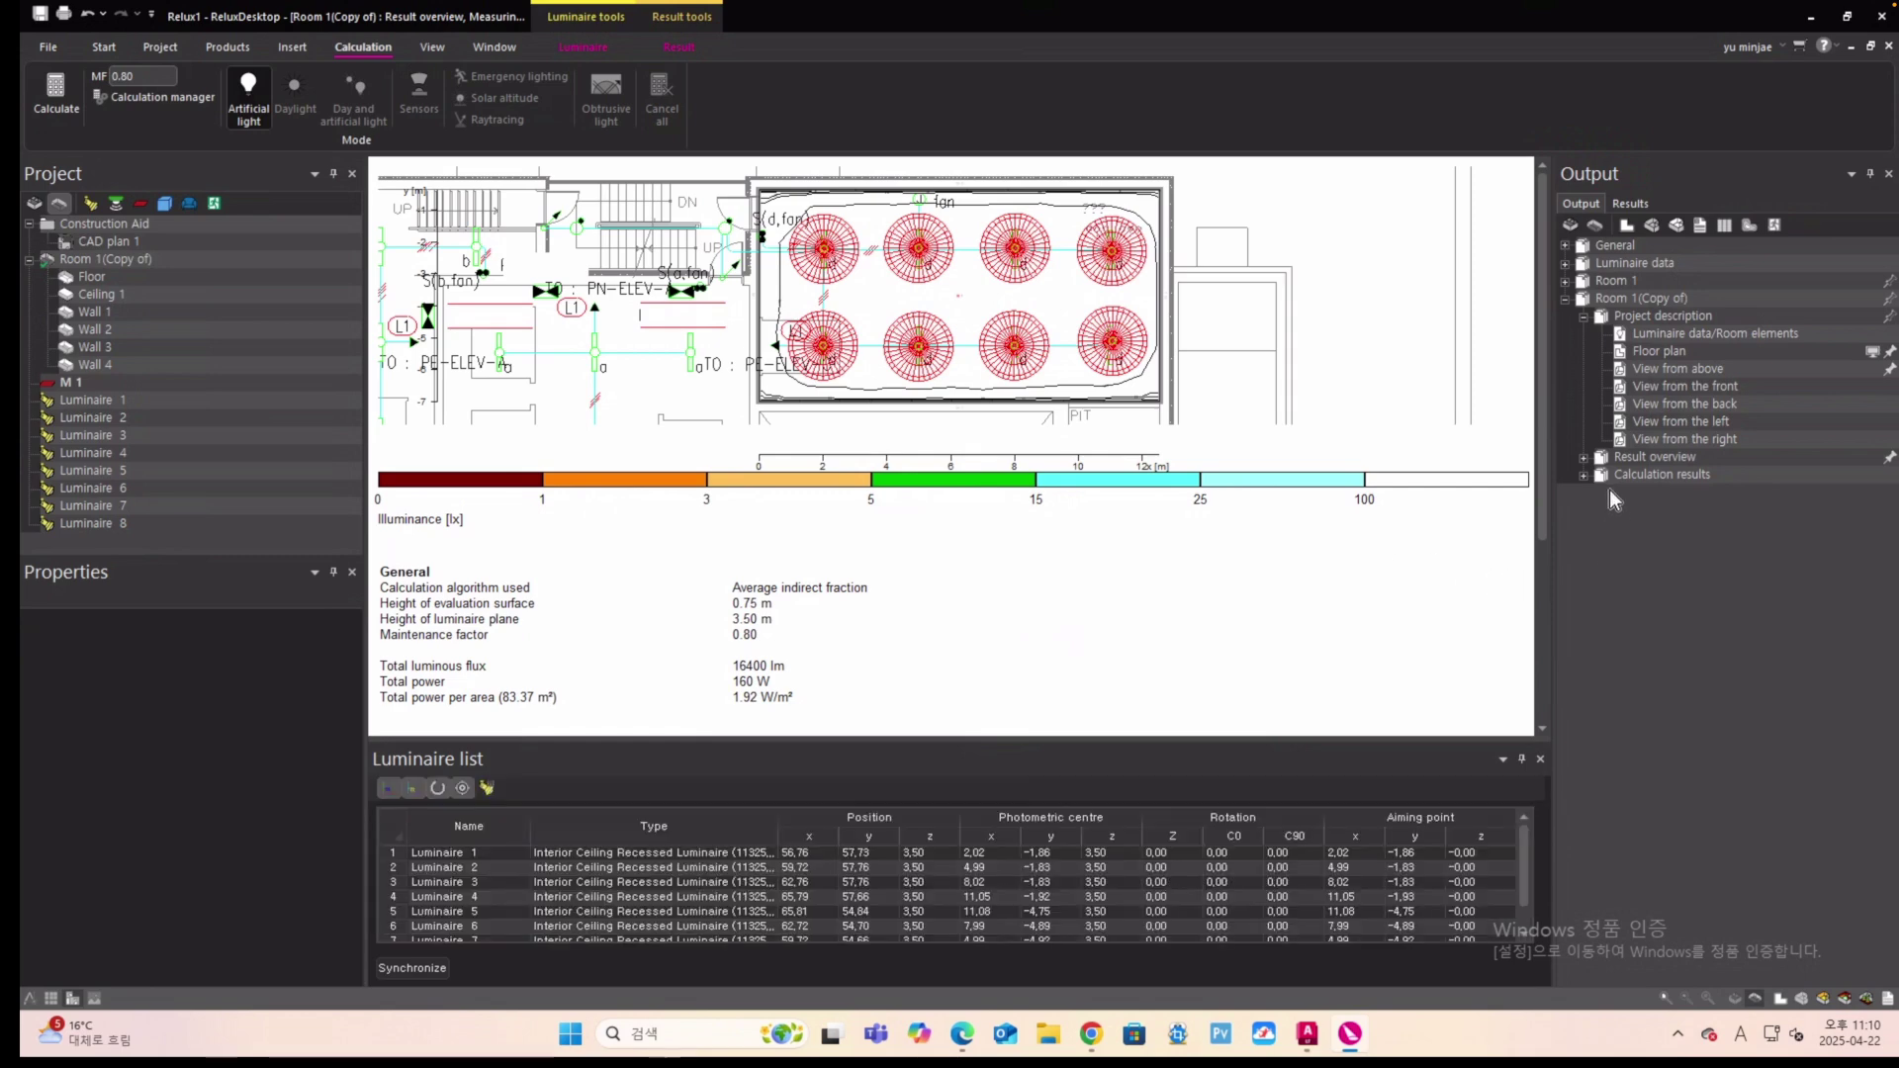
Open 3D view1 of Room 1's 3D luminance distribution results and show it in the standard Top view.
{"action": "left_click", "coordinate": [1589, 282]}
{"action": "left_click", "coordinate": [1565, 282]}
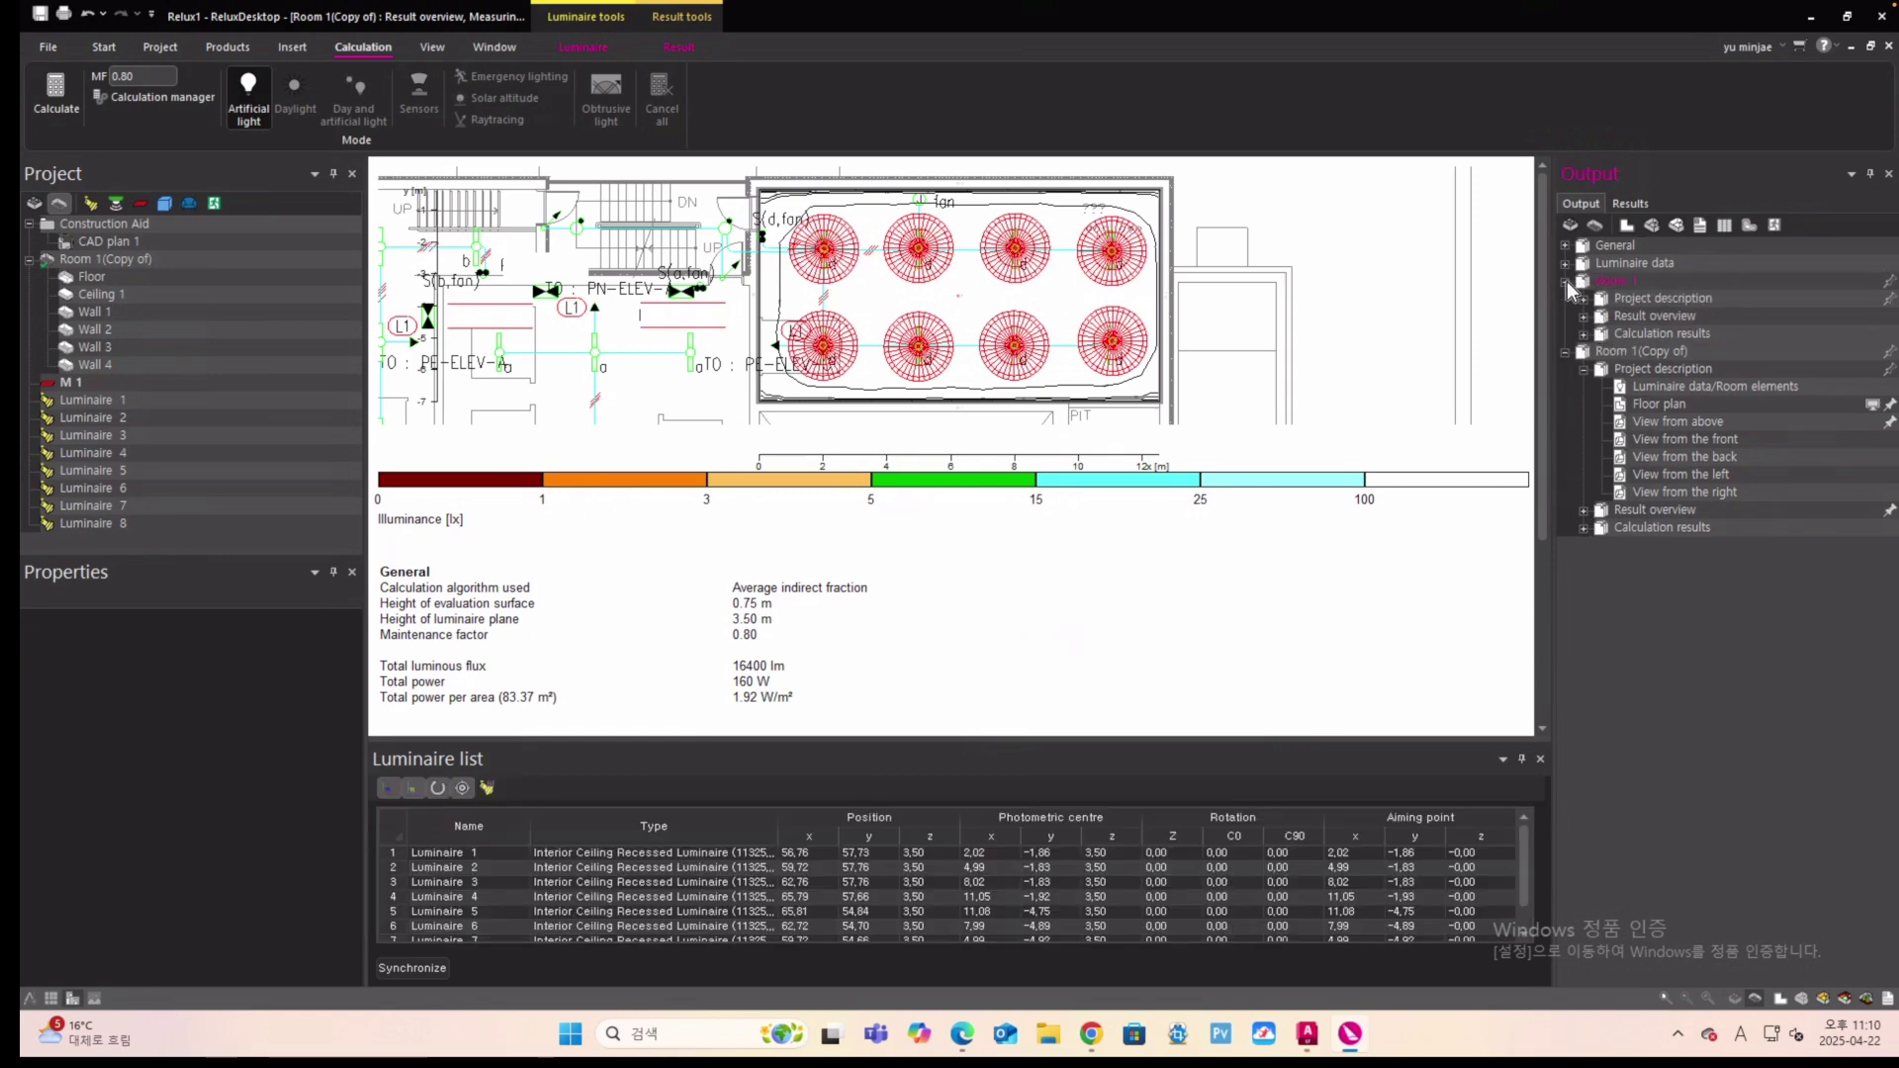
{"action": "left_click", "coordinate": [1583, 333]}
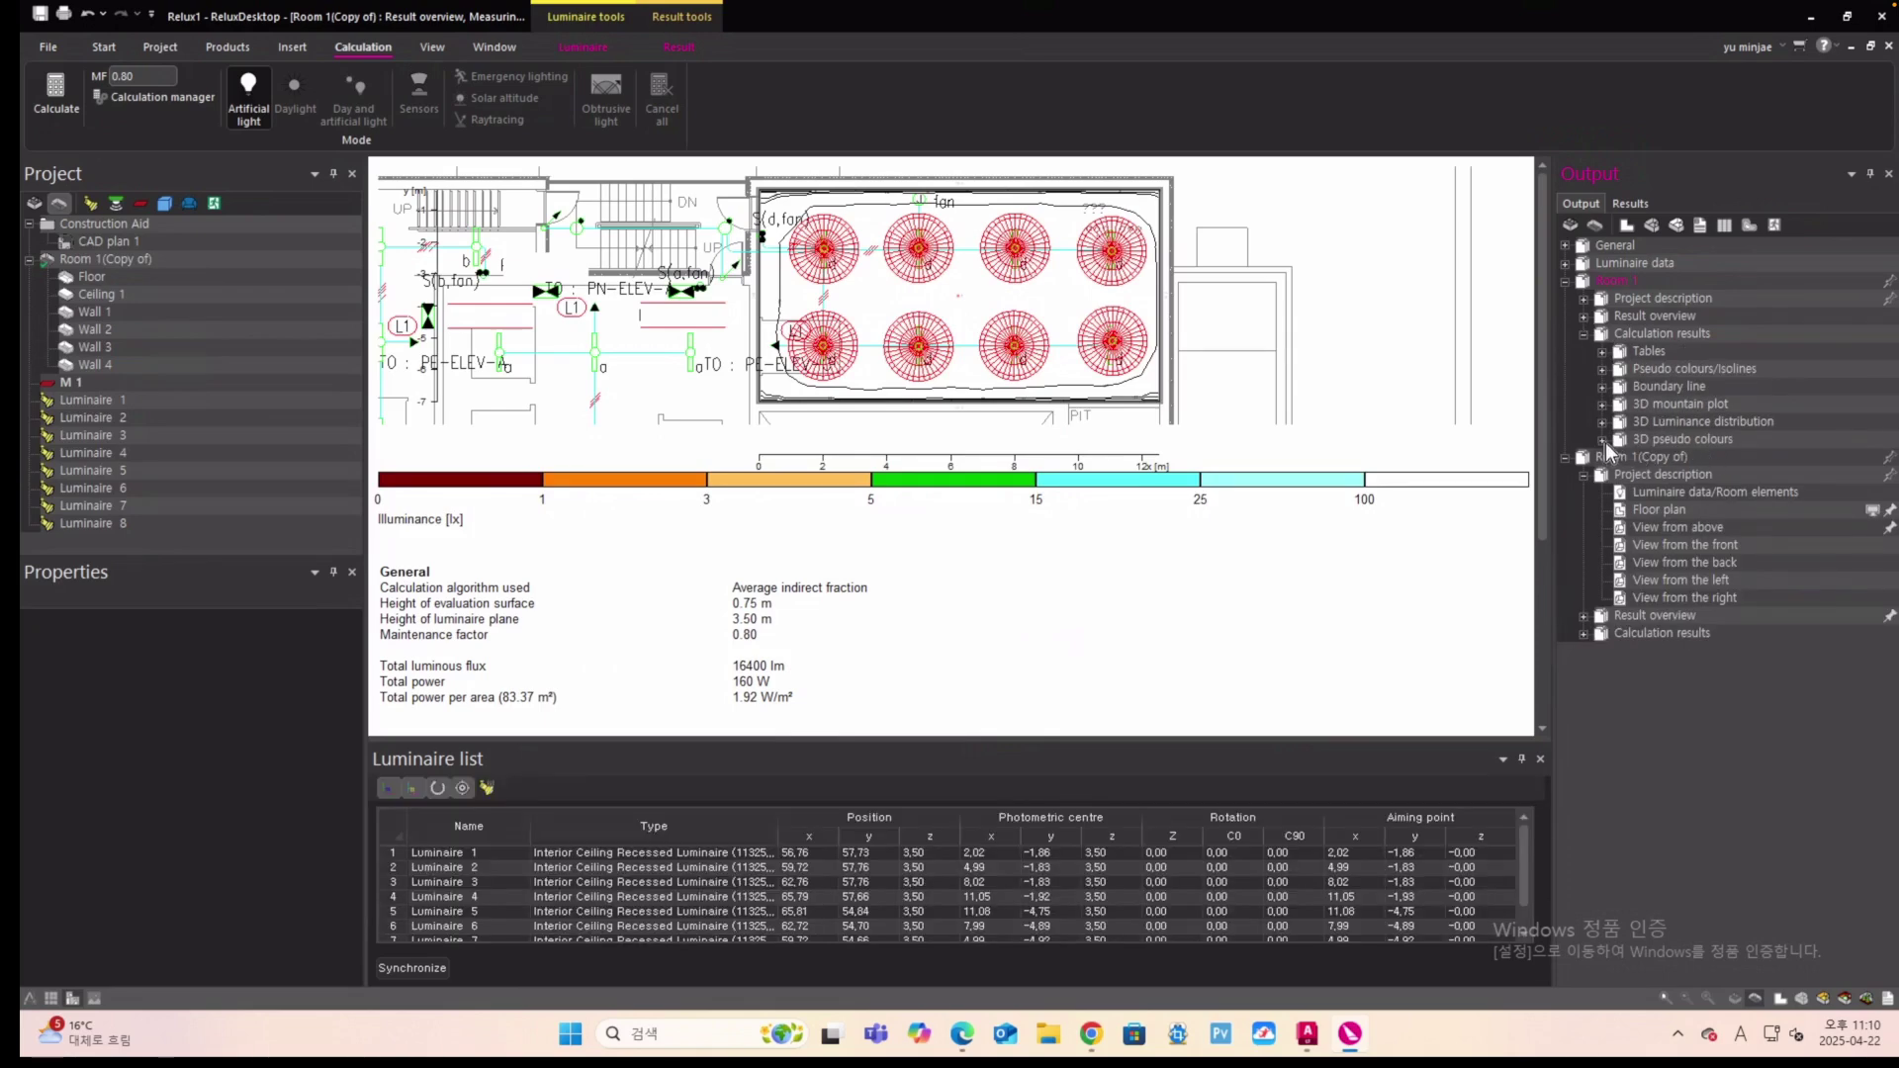
{"action": "double_click", "coordinate": [1633, 425]}
{"action": "double_click", "coordinate": [1644, 437]}
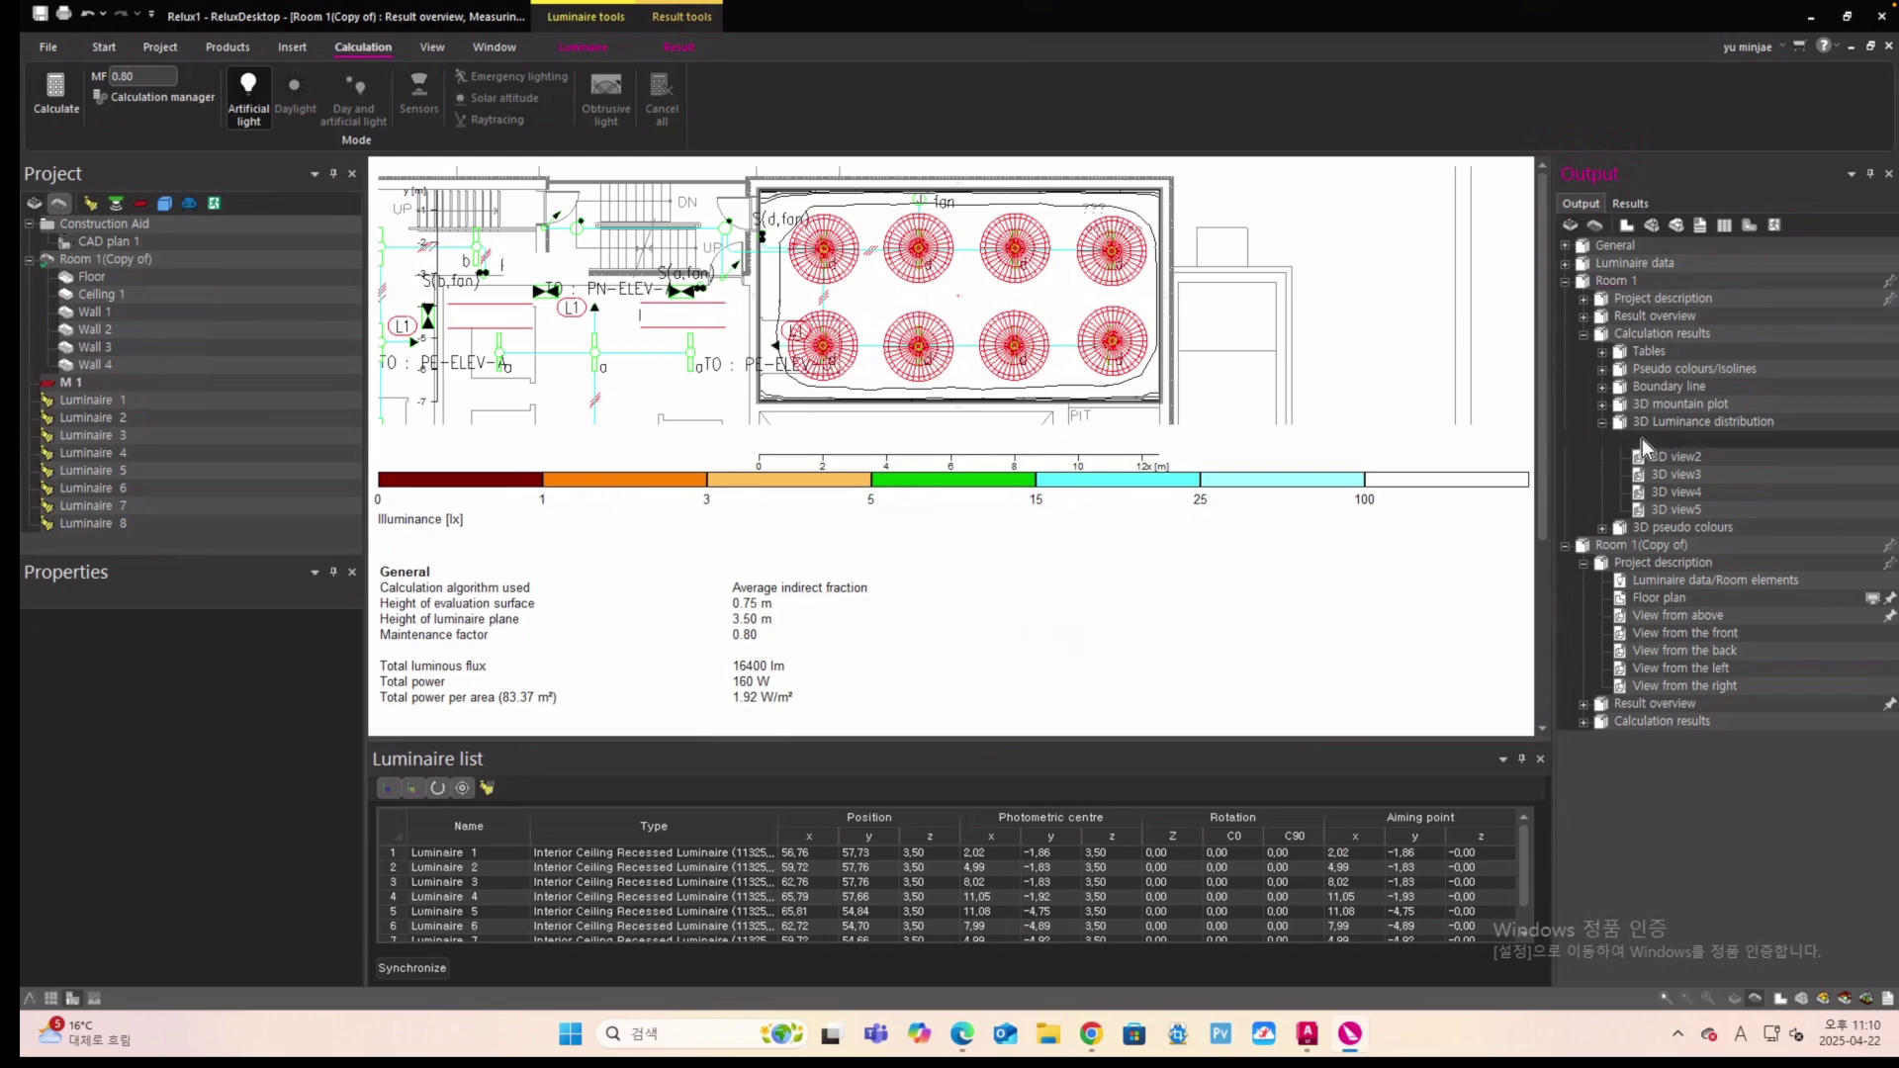
{"action": "scroll", "coordinate": [927, 304], "scroll_direction": "down", "scroll_amount": 5}
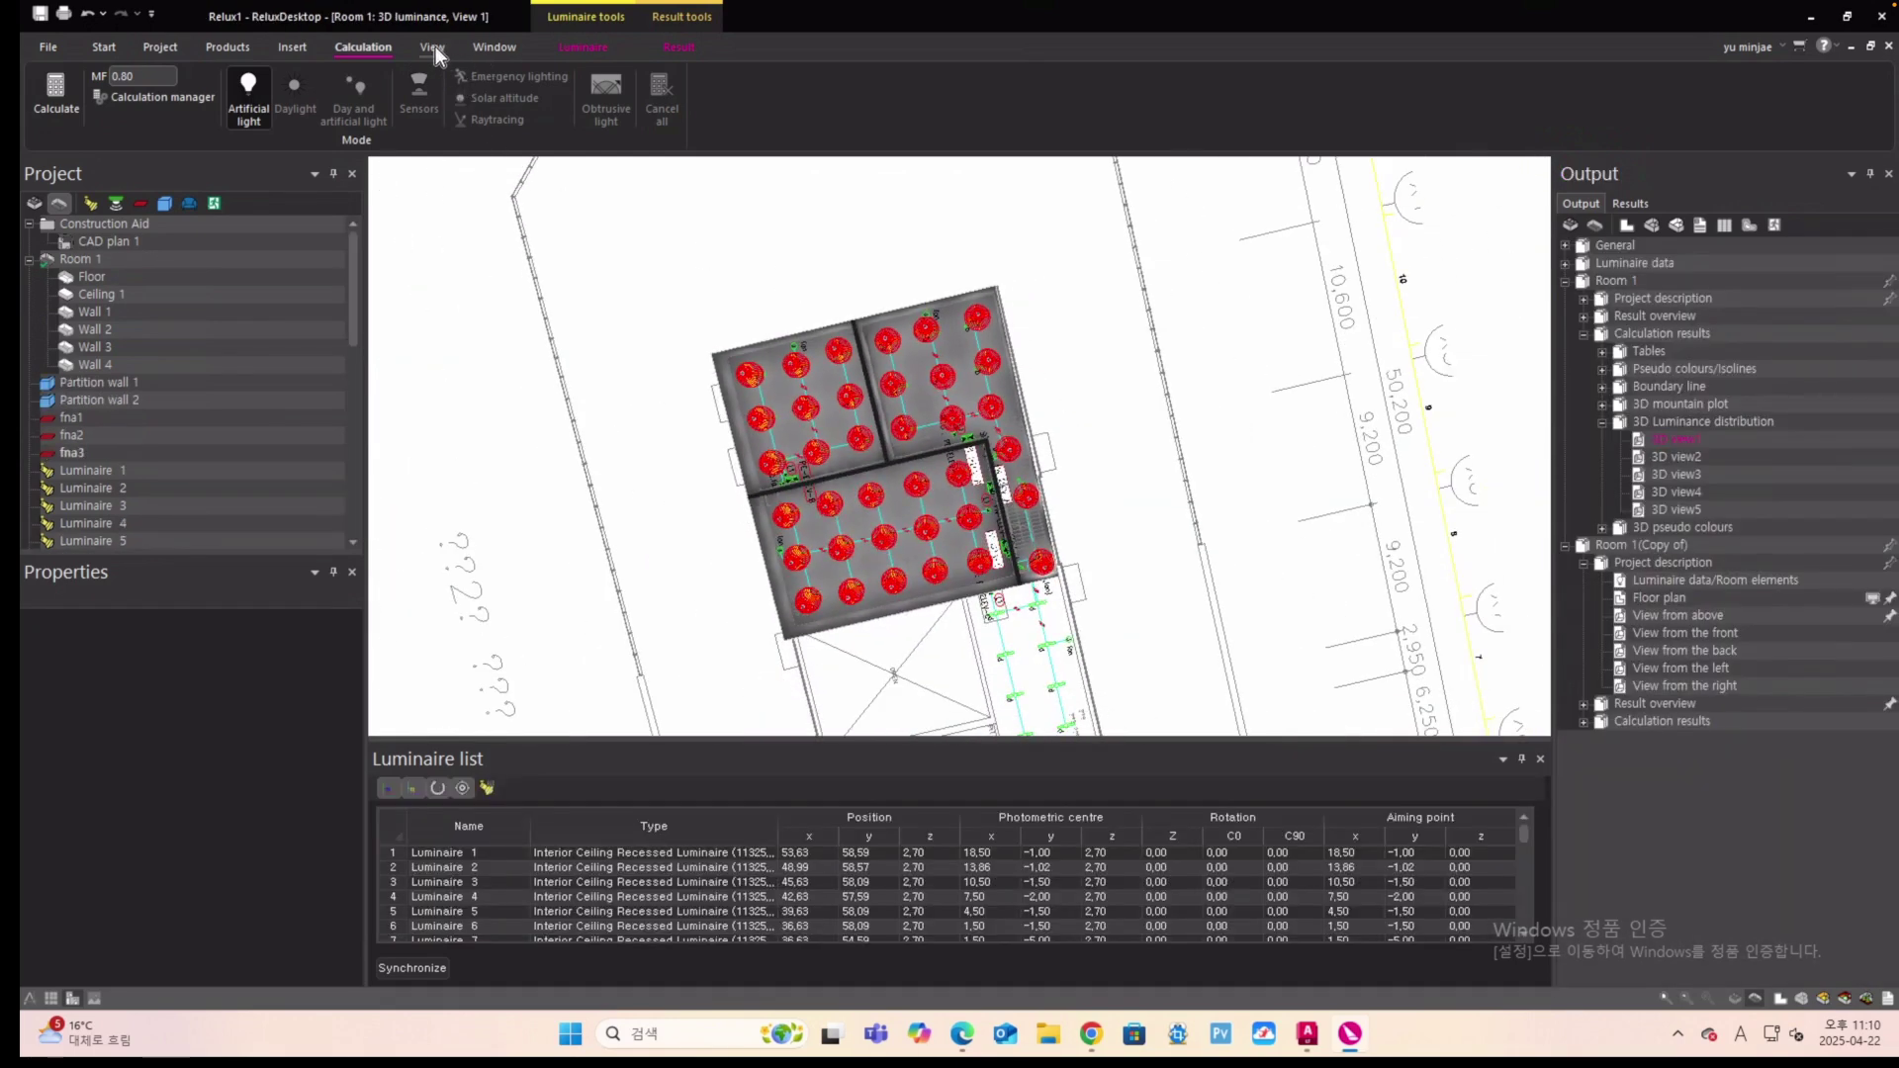
{"action": "left_click", "coordinate": [435, 46]}
{"action": "left_click", "coordinate": [689, 127]}
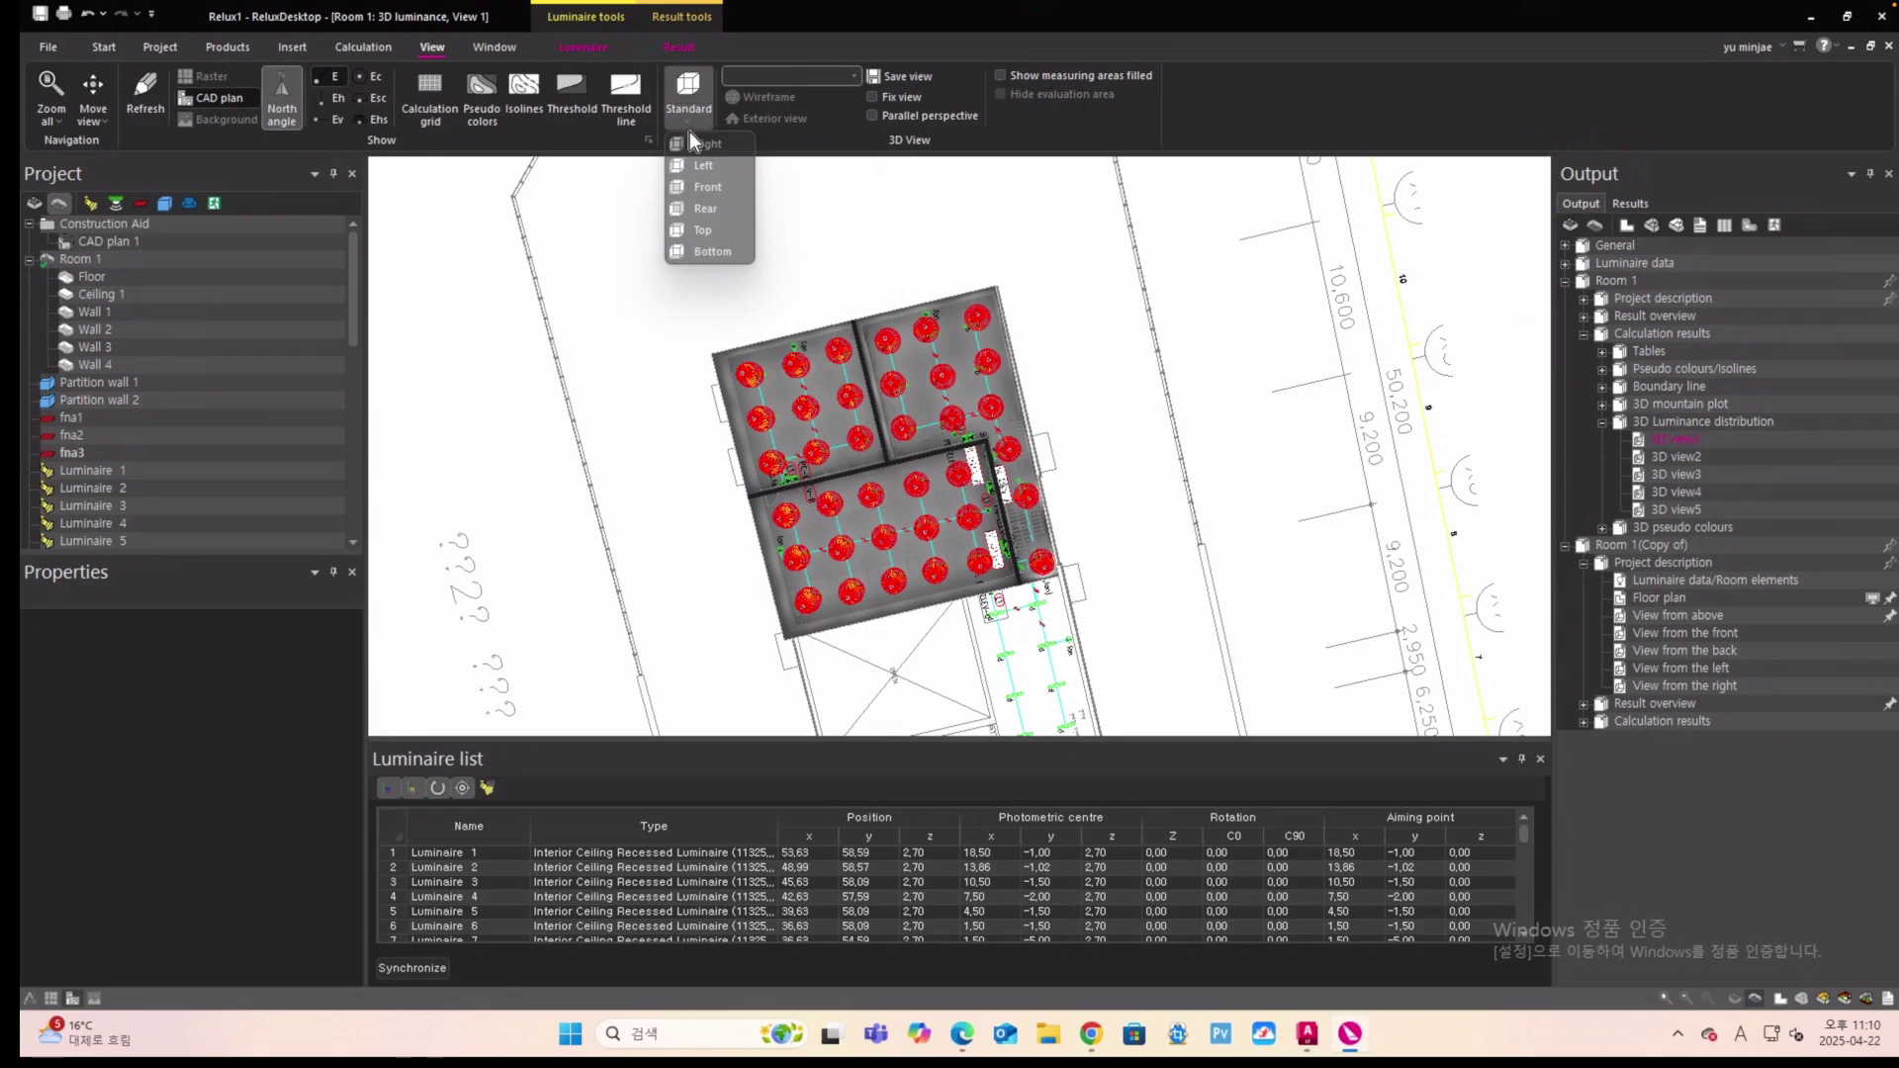
{"action": "left_click", "coordinate": [720, 229]}
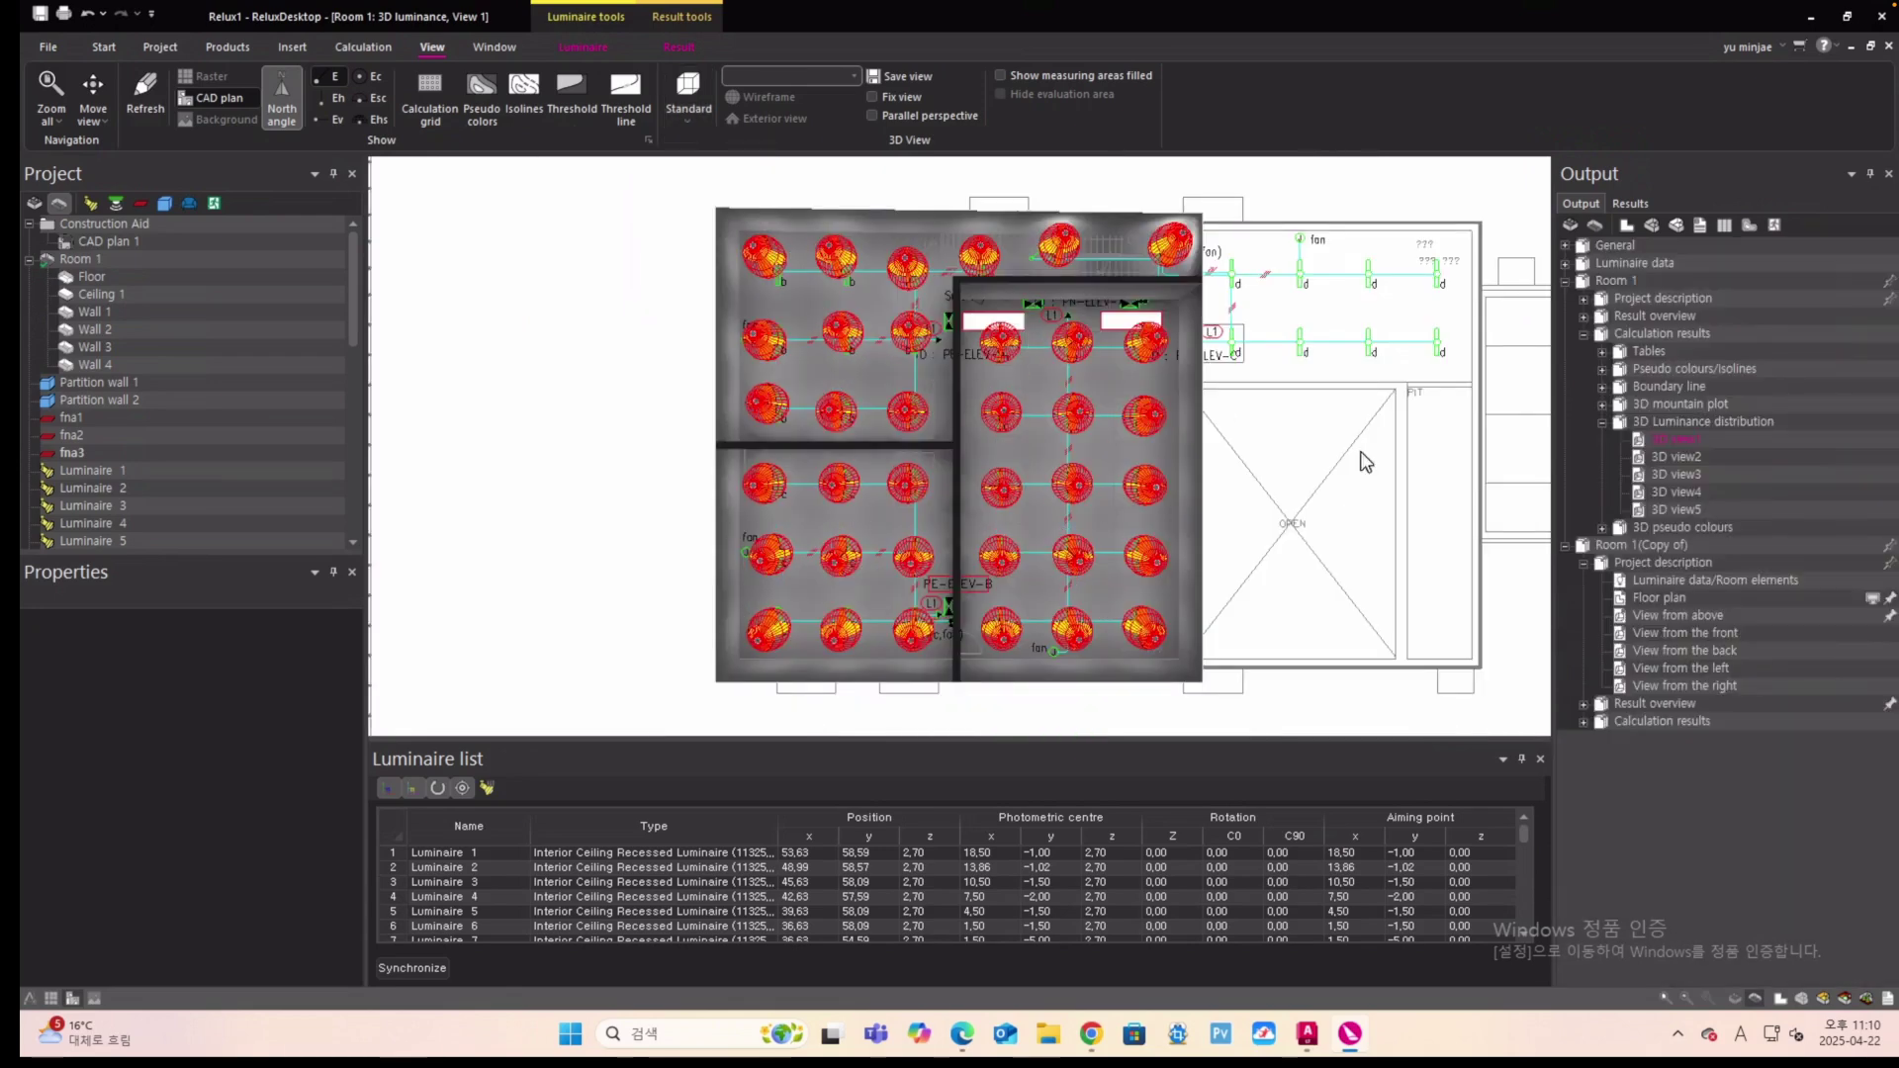
Open 3D view2 of Room 1's luminance distribution from an oblique angle above, and hide the luminaires' Ldc and C-Planes.
{"action": "left_click", "coordinate": [1657, 456]}
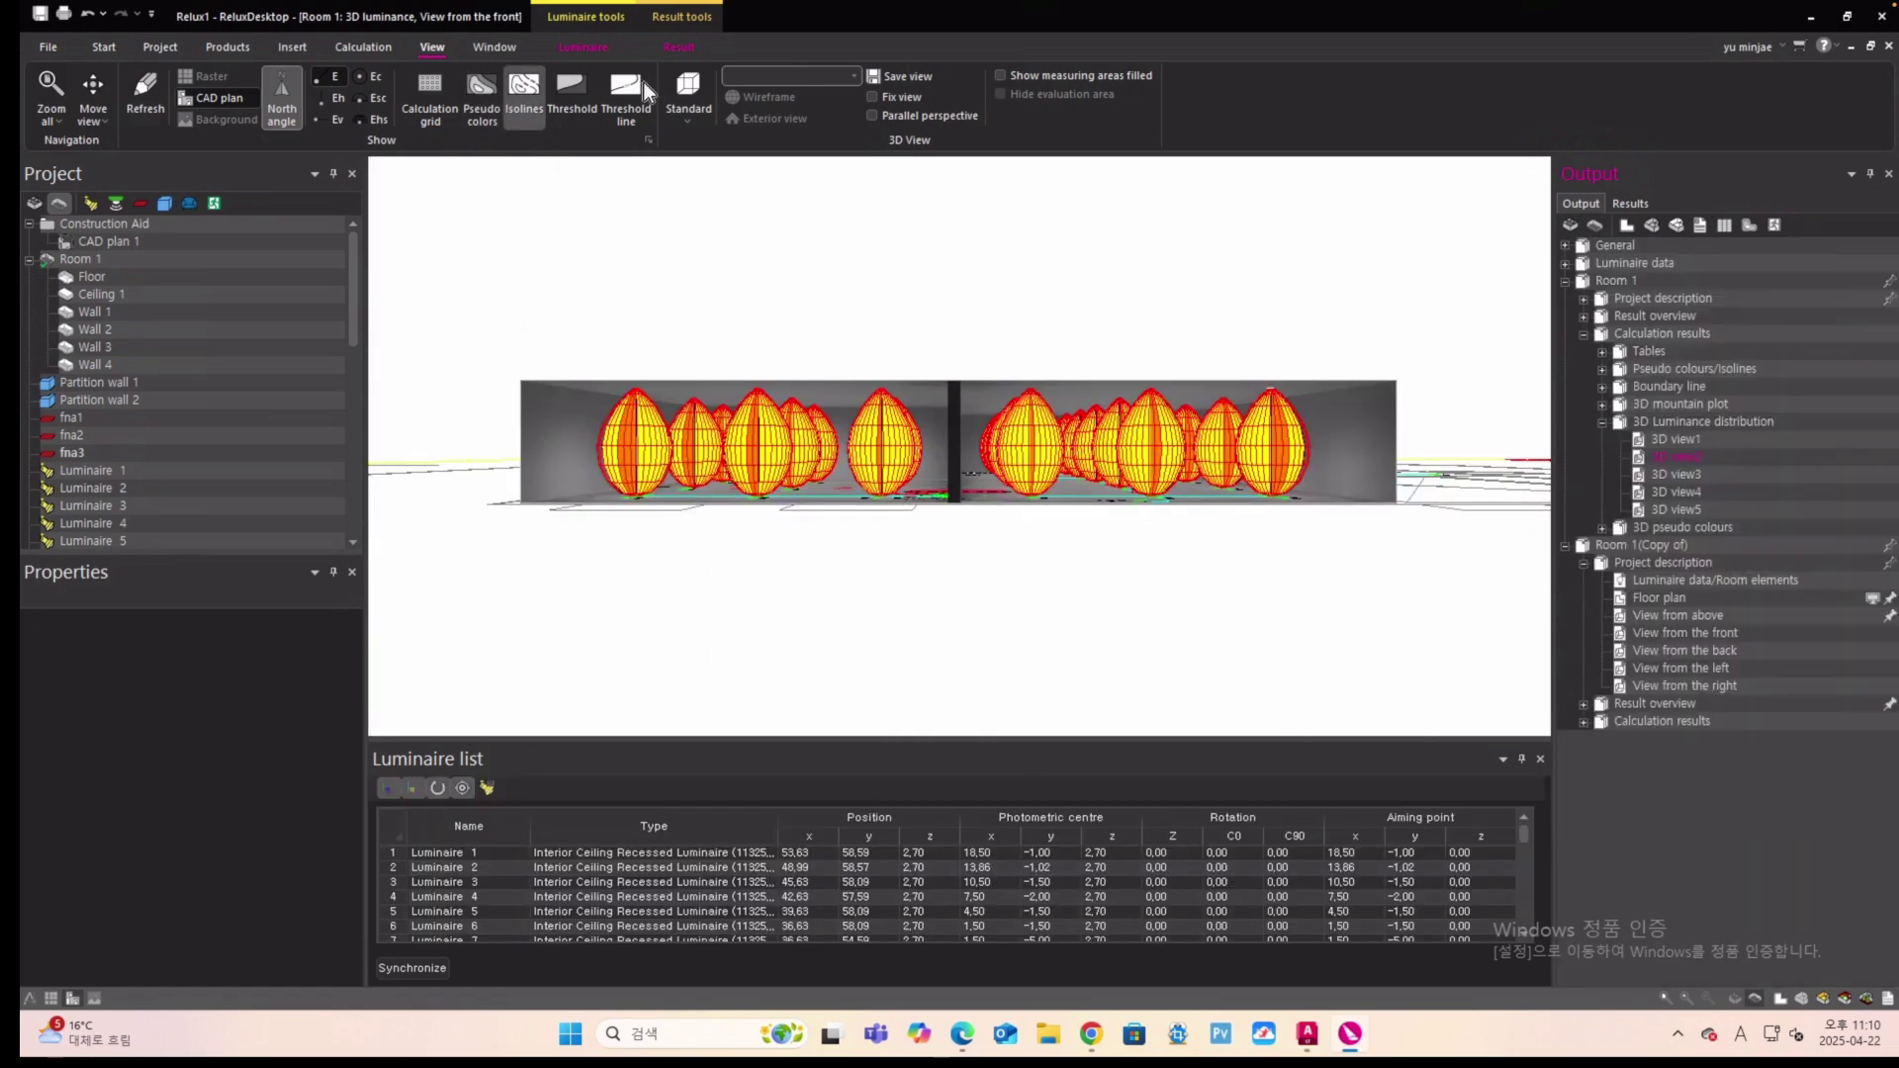
{"action": "left_click", "coordinate": [690, 120]}
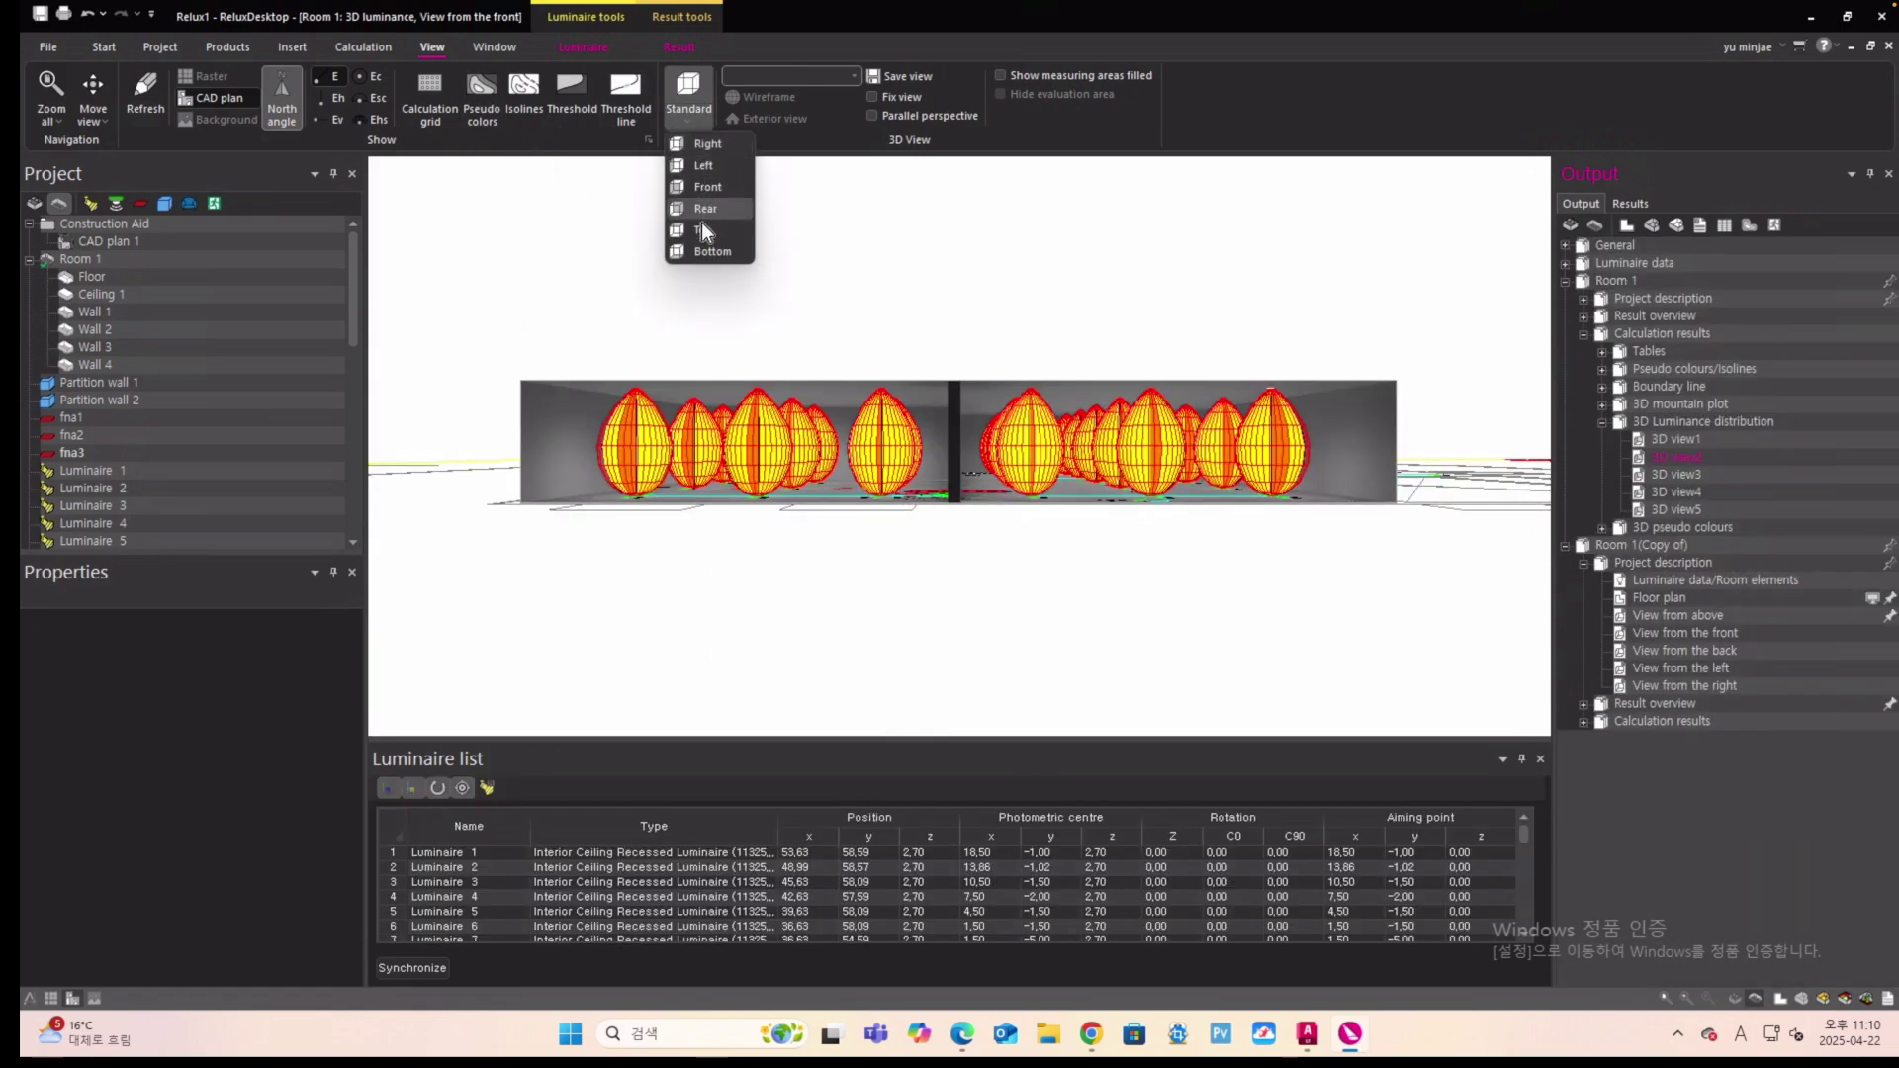
{"action": "left_click", "coordinate": [680, 90]}
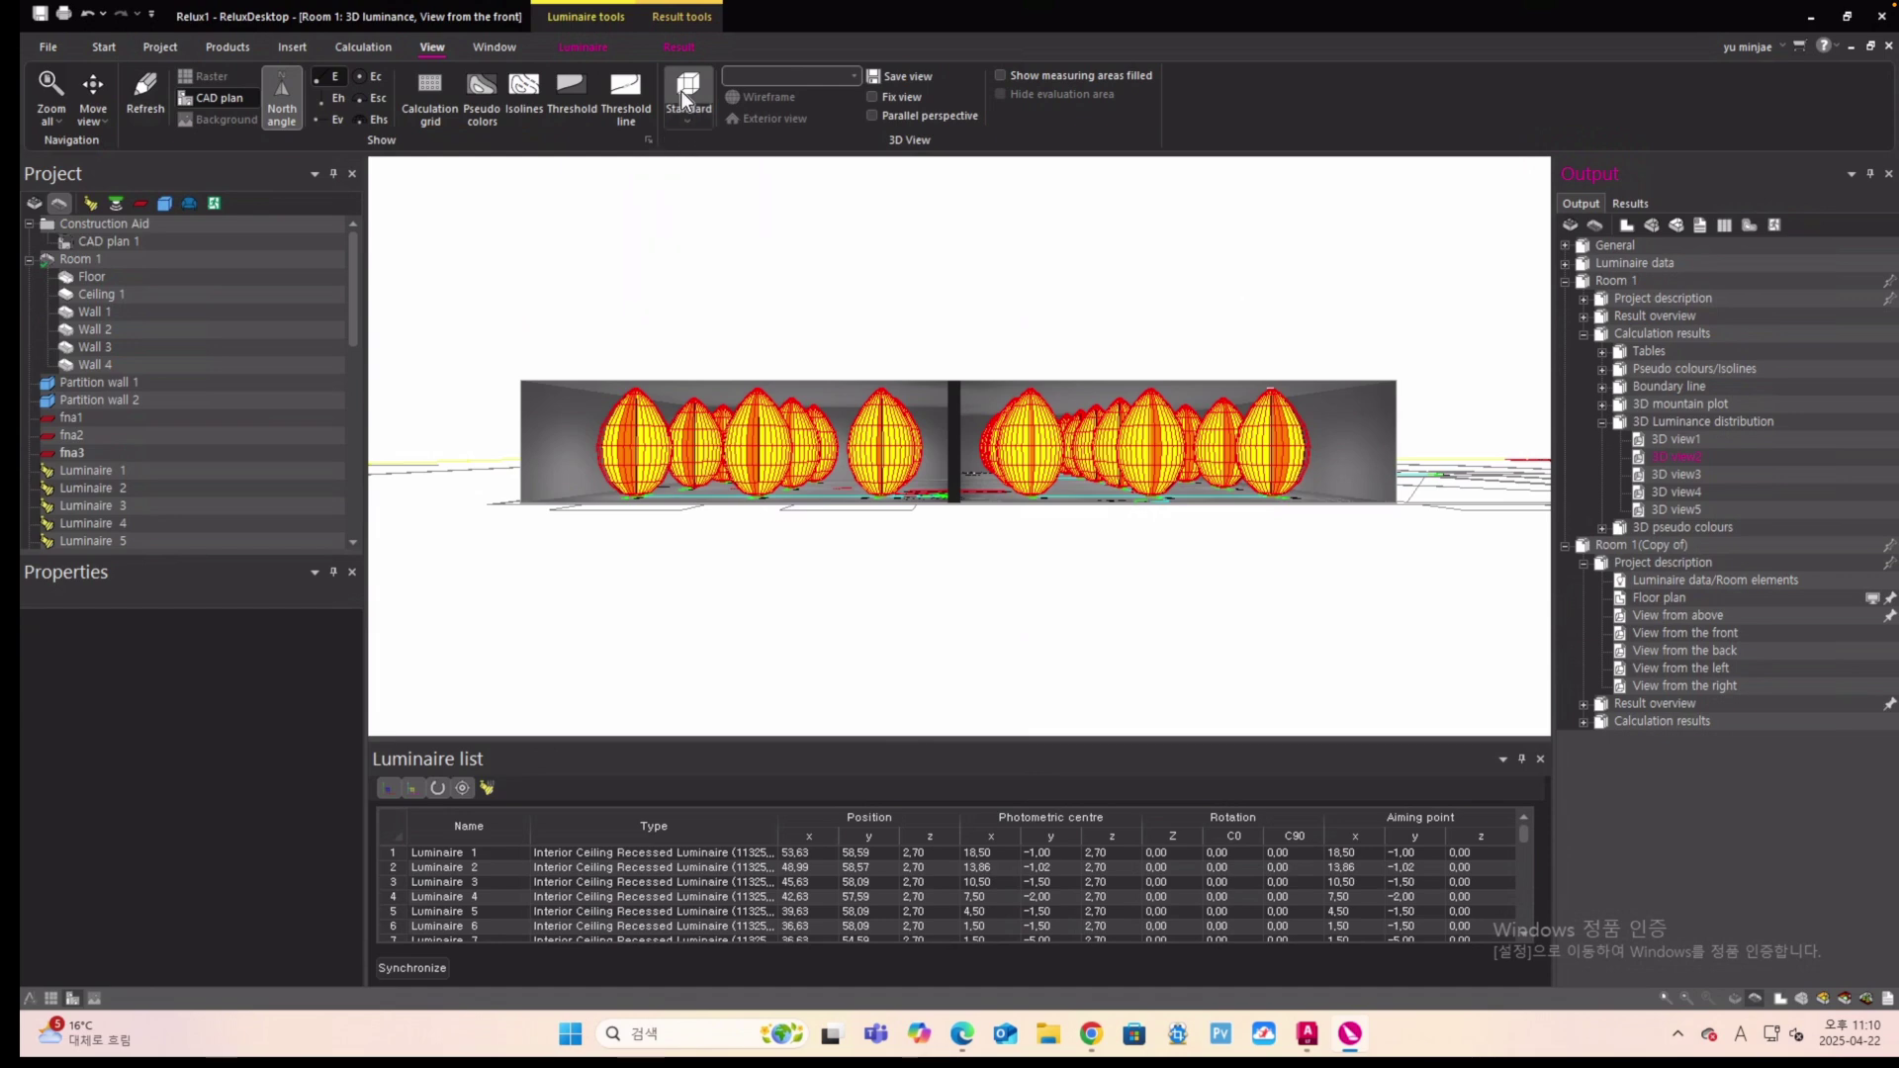
{"action": "left_click", "coordinate": [682, 88]}
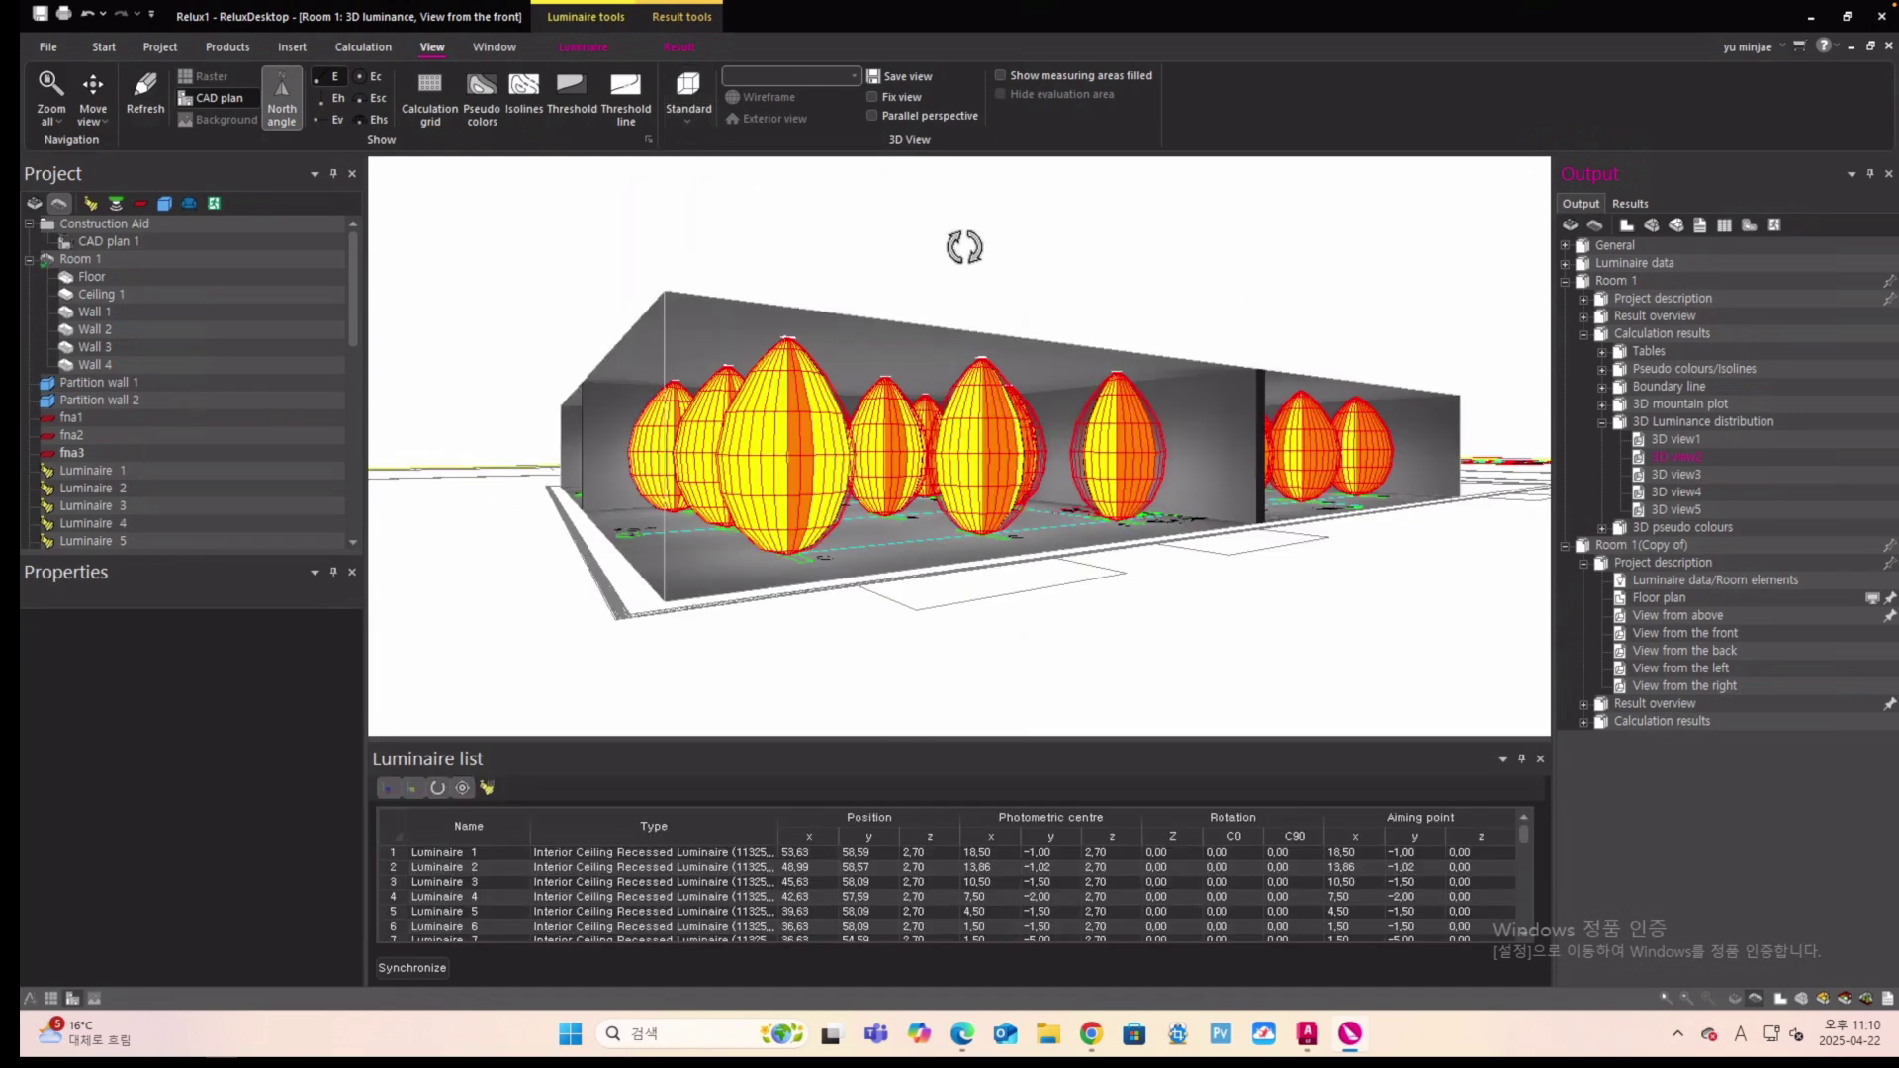
{"action": "left_click_drag", "start_coordinate": [964, 248], "coordinate": [950, 348]}
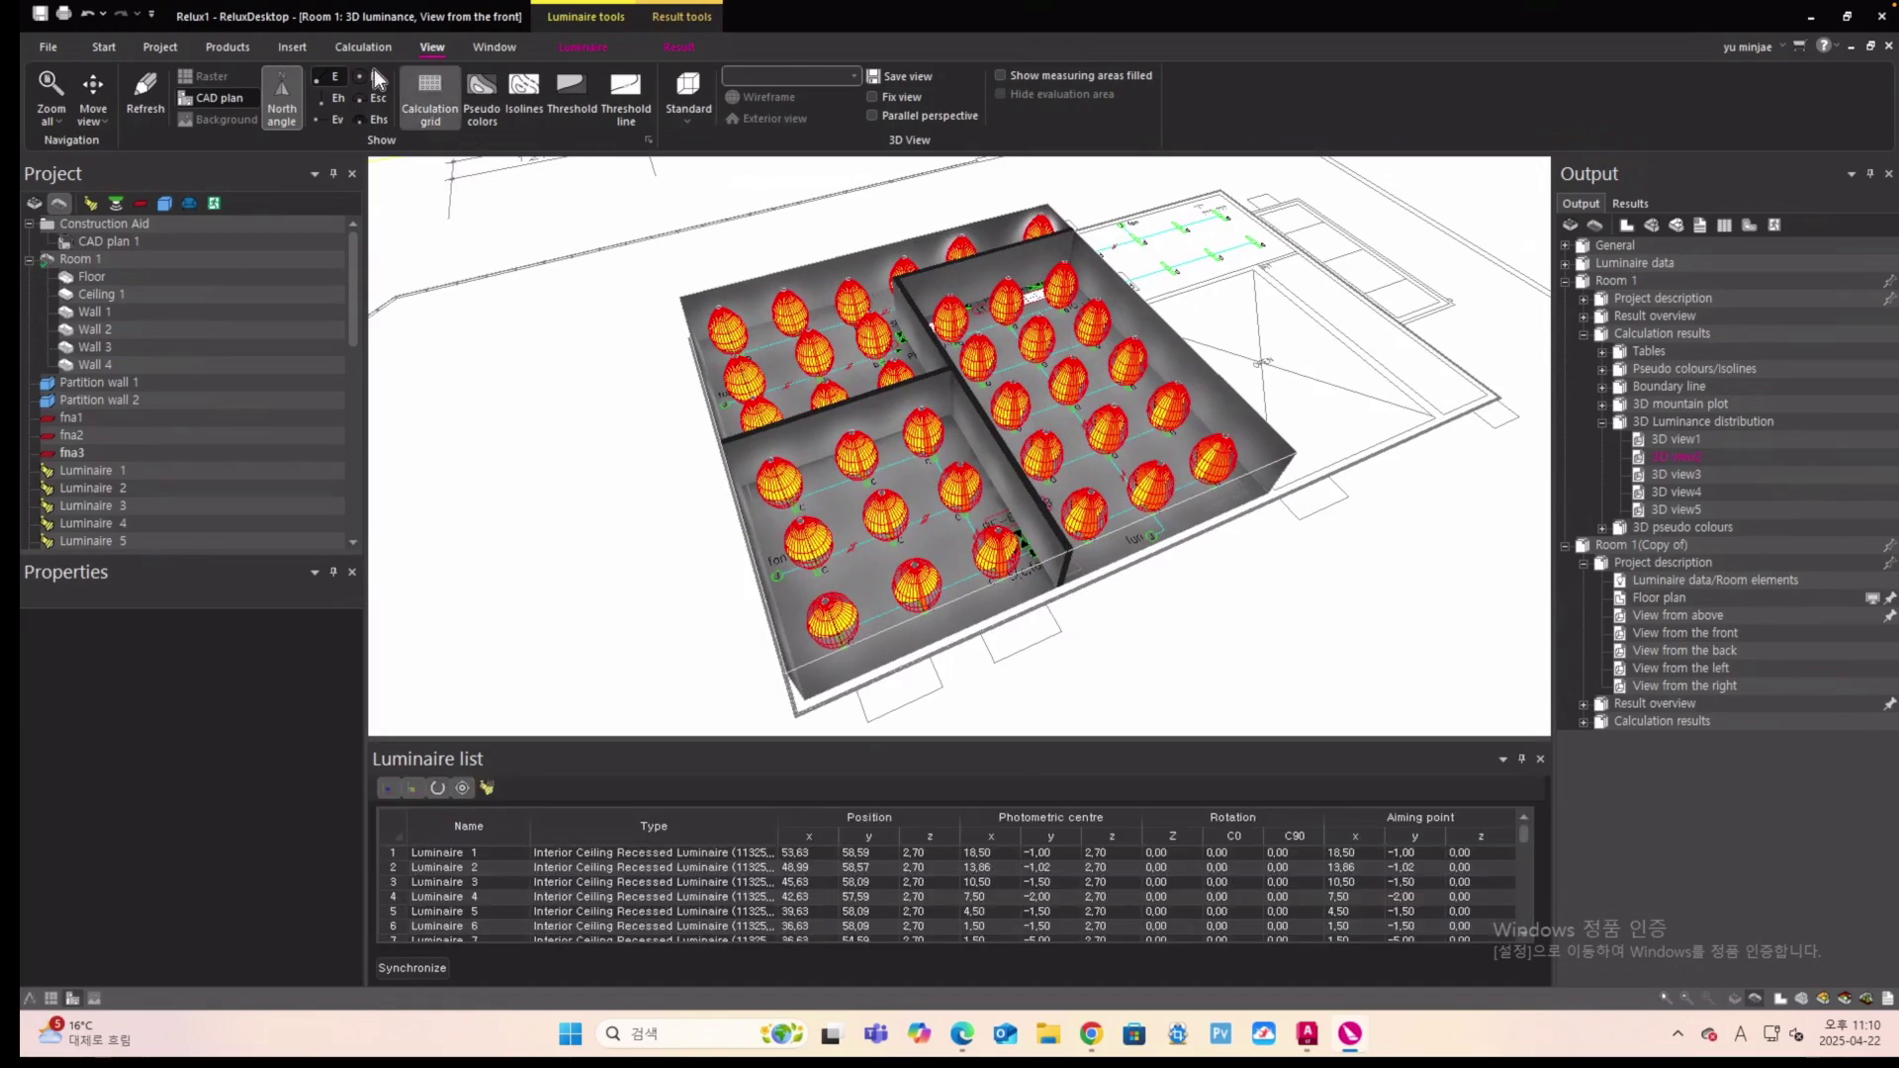
{"action": "left_click", "coordinate": [584, 49]}
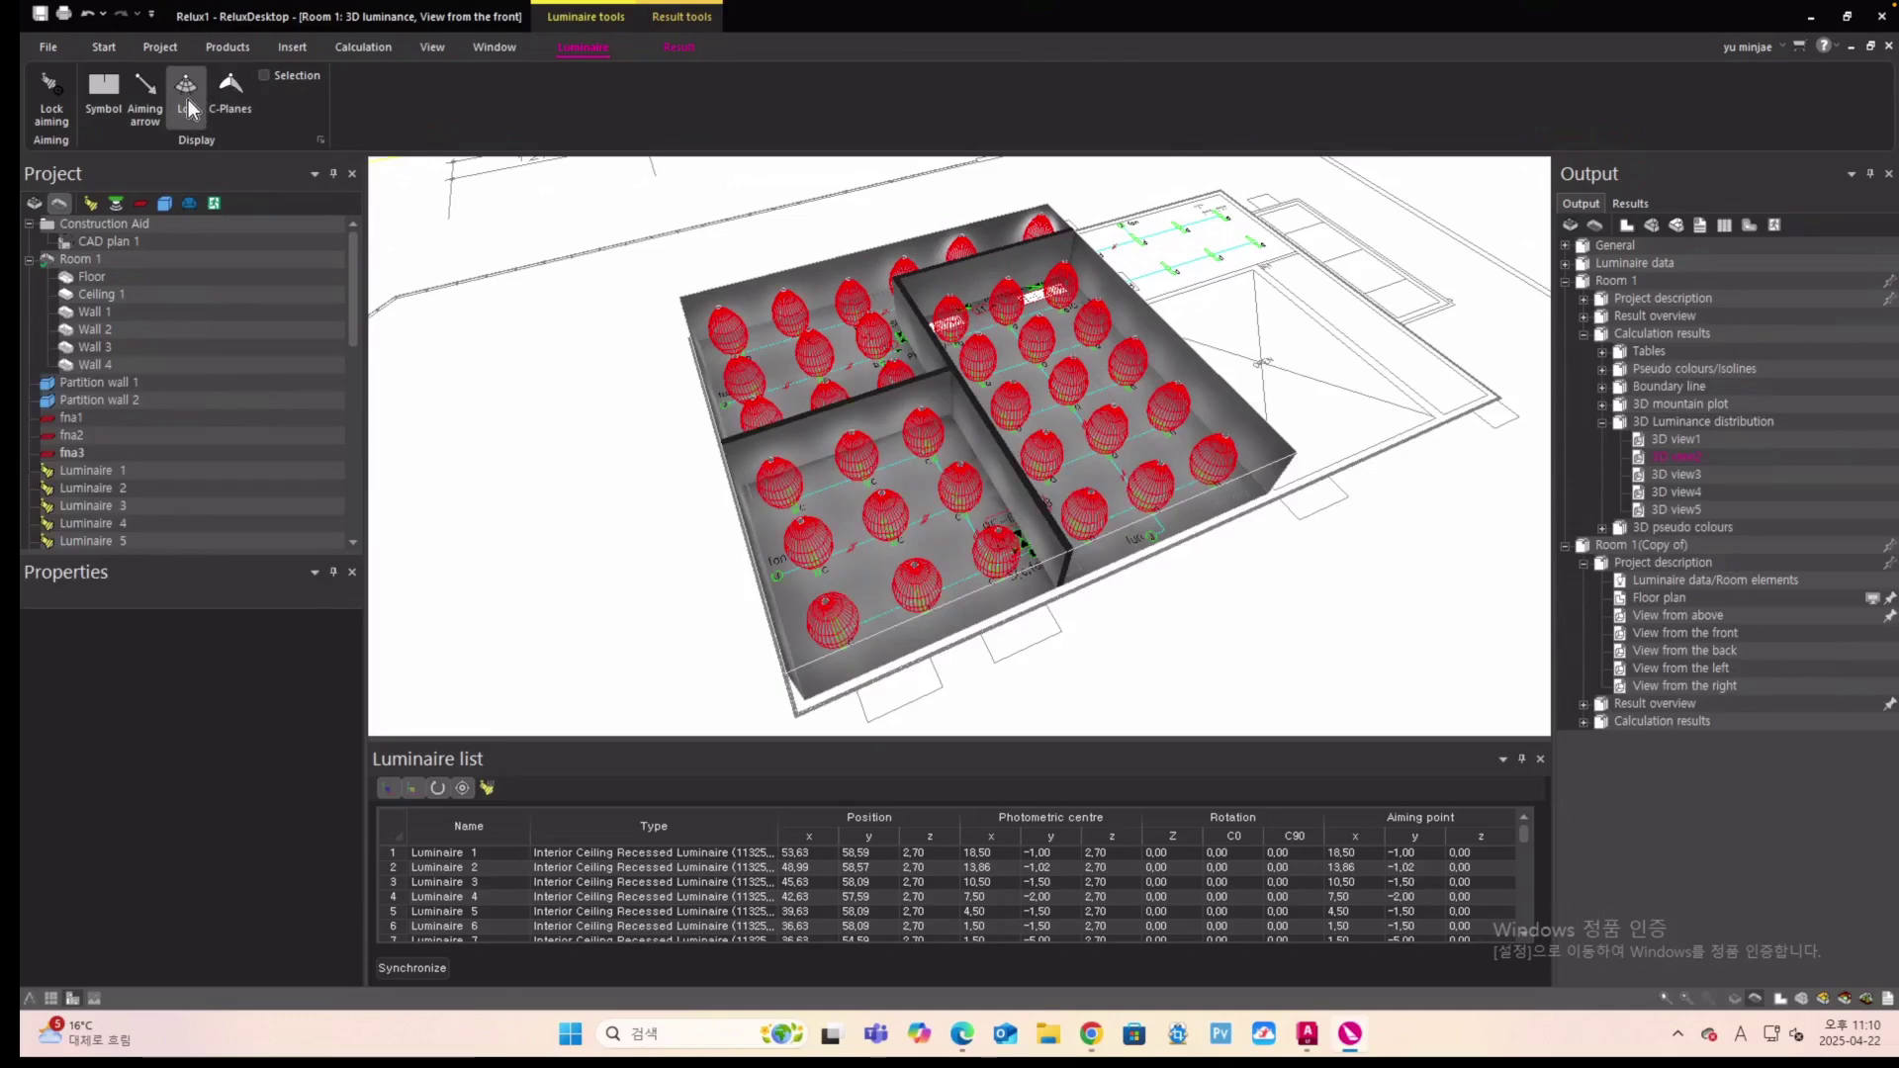
{"action": "left_click", "coordinate": [228, 97]}
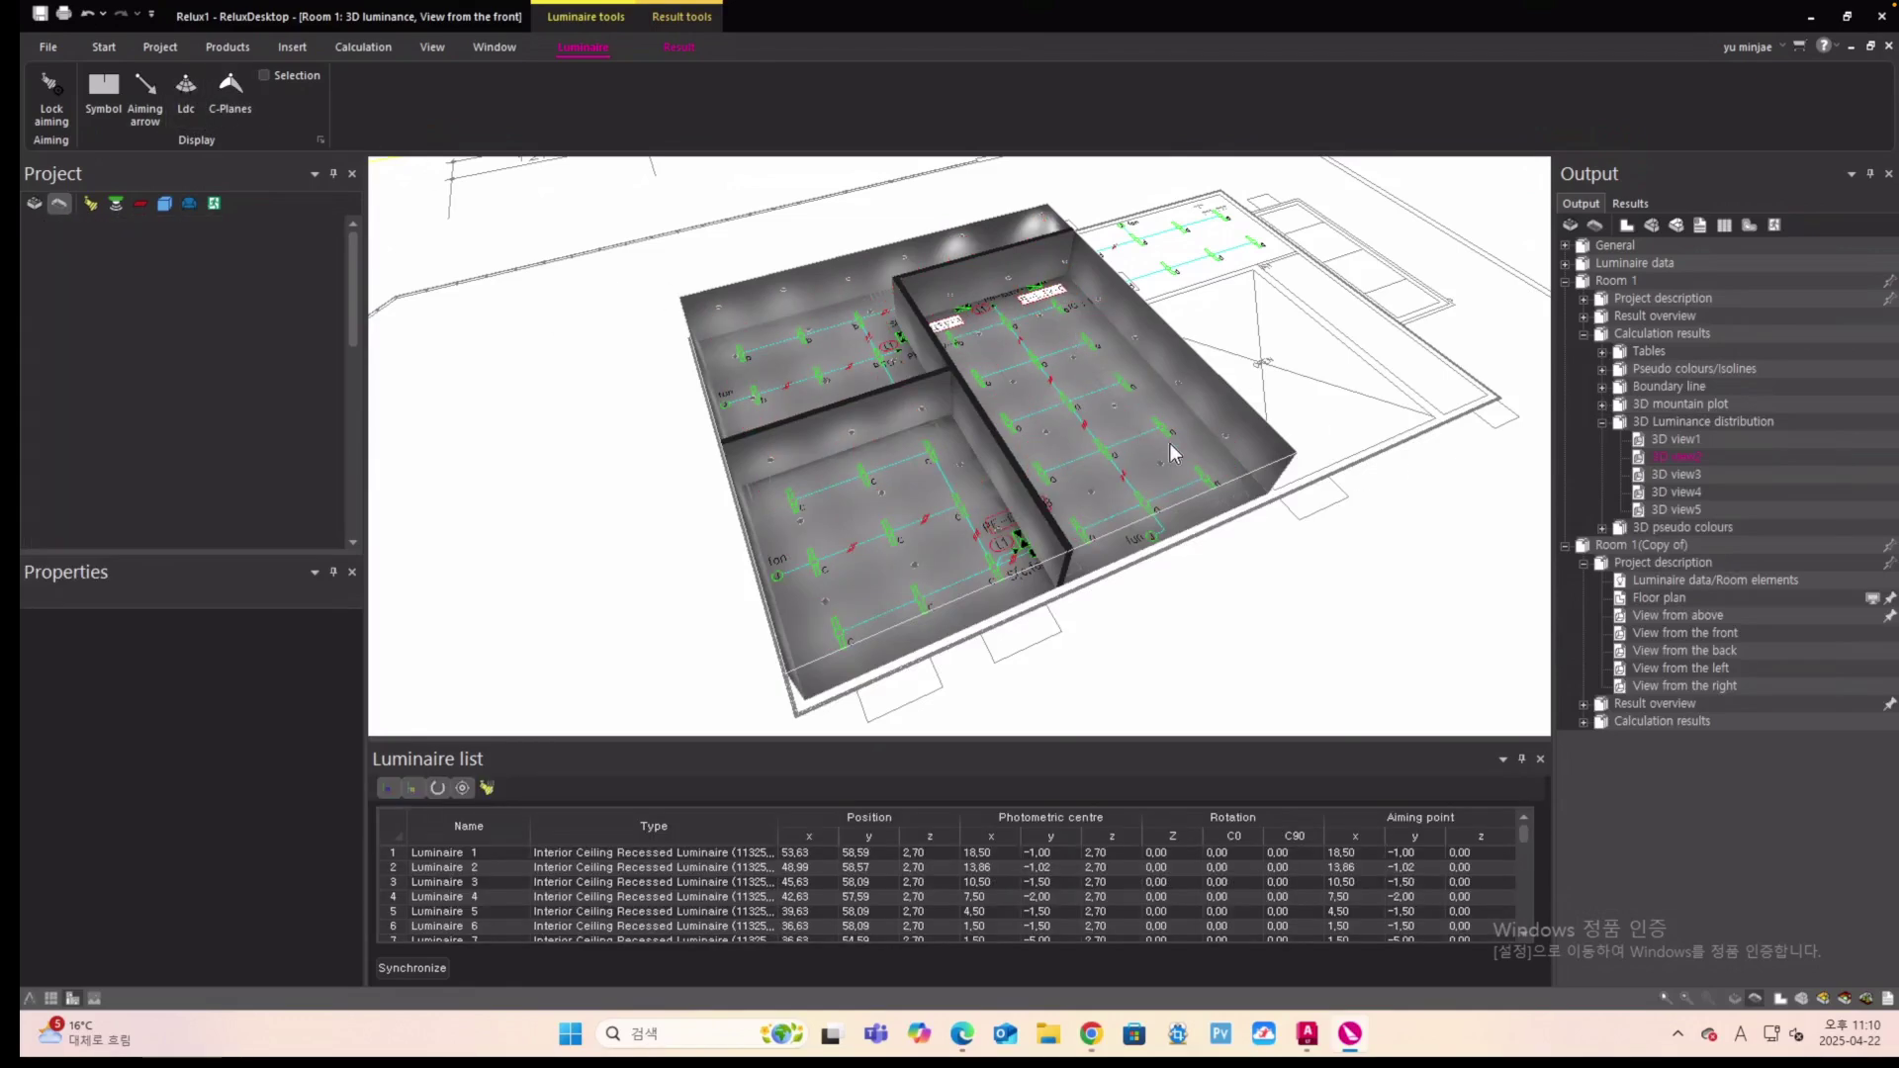
Display 3D view2 of Room 1's 3D pseudo colours for illuminance.
{"action": "left_click", "coordinate": [1602, 528]}
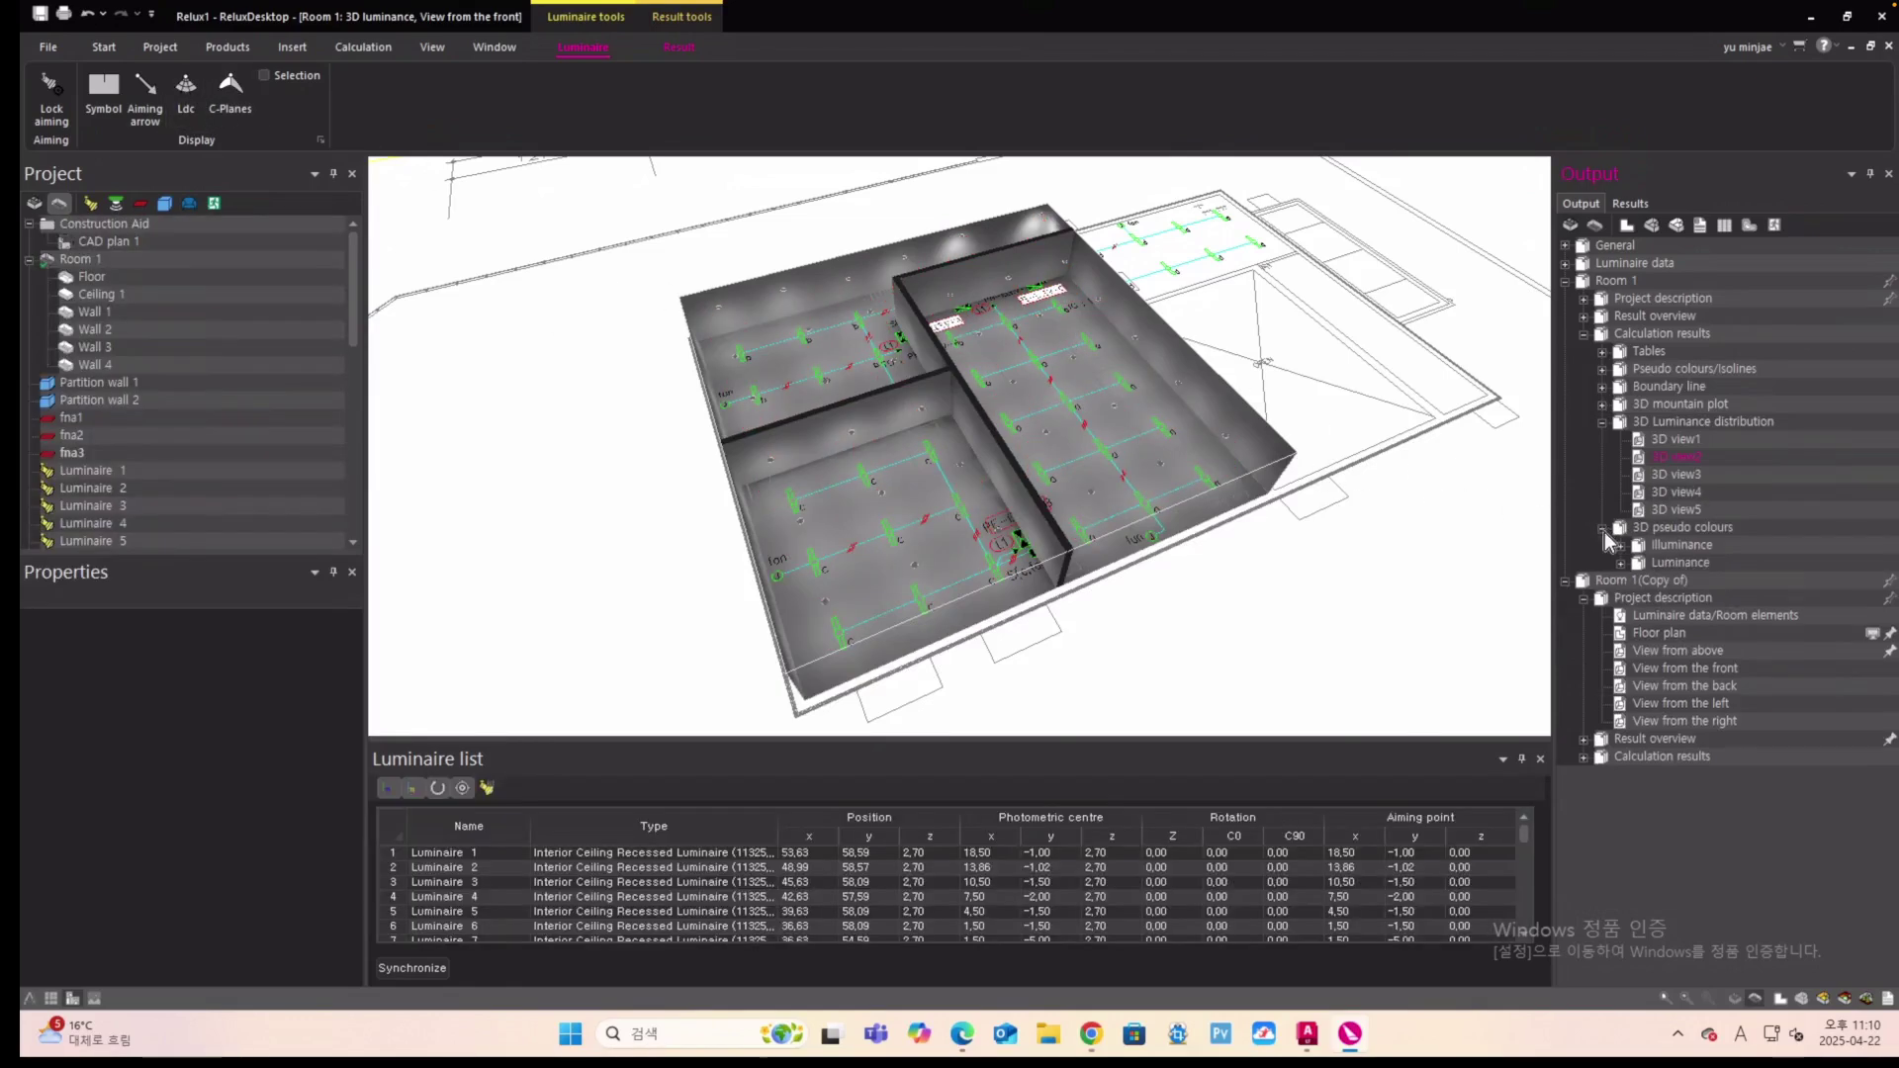
{"action": "left_click", "coordinate": [1621, 545]}
{"action": "left_click", "coordinate": [1671, 562]}
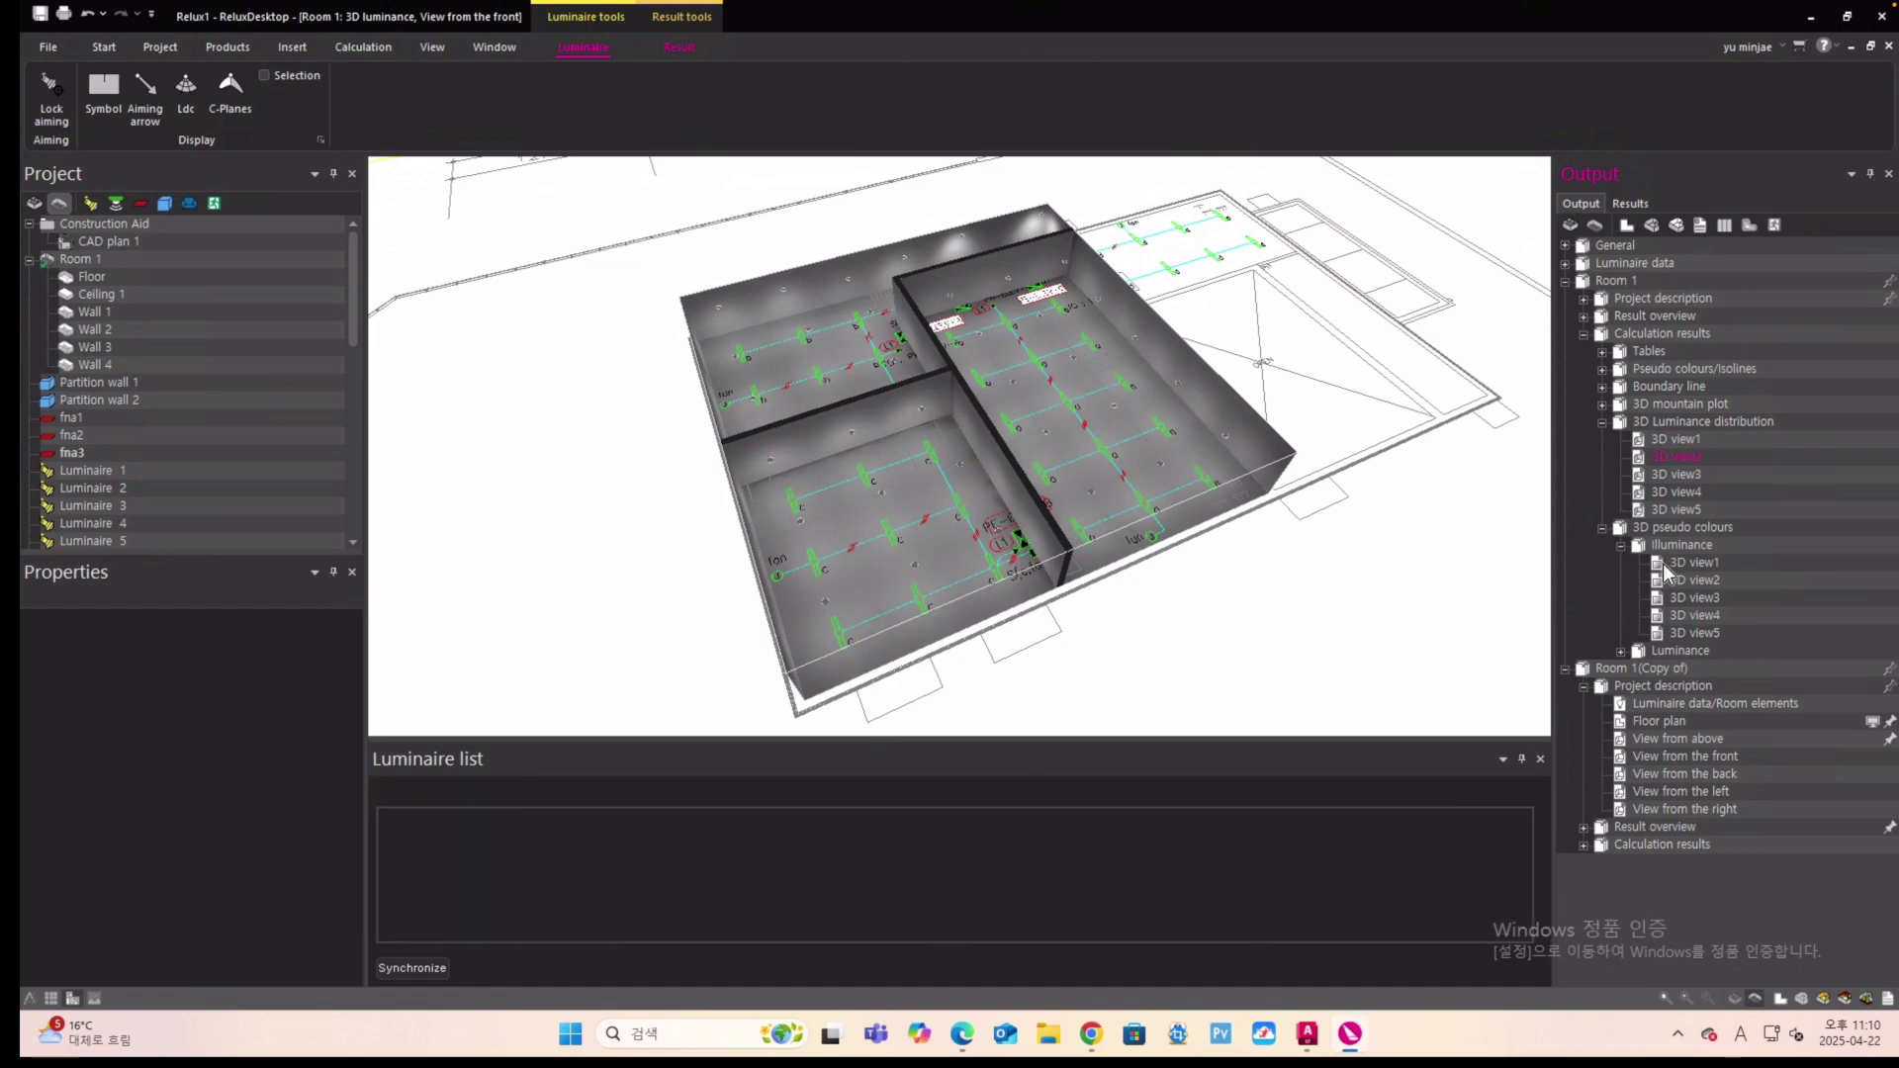
{"action": "left_click", "coordinate": [1658, 582]}
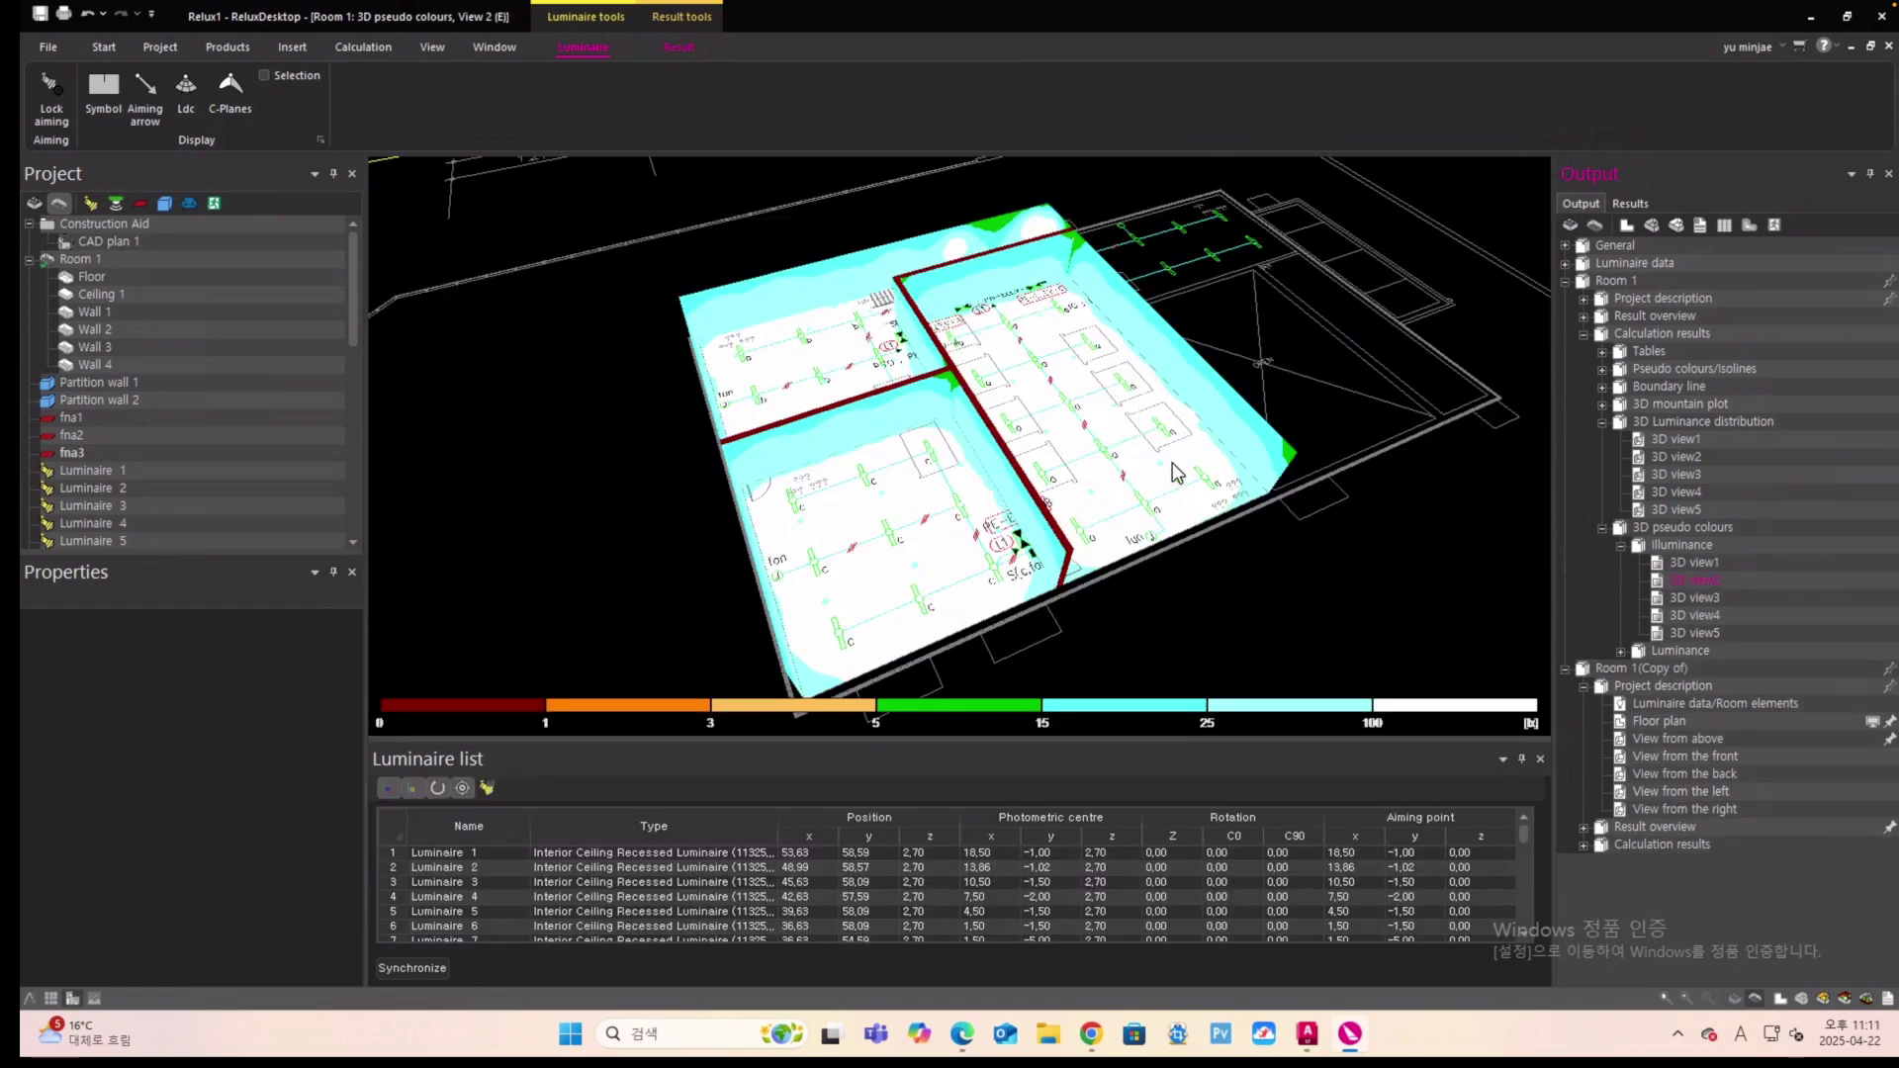
Display 3D view1 and 3D view2 of Room 1's 3D pseudo colours for luminance.
{"action": "left_click", "coordinate": [1620, 652]}
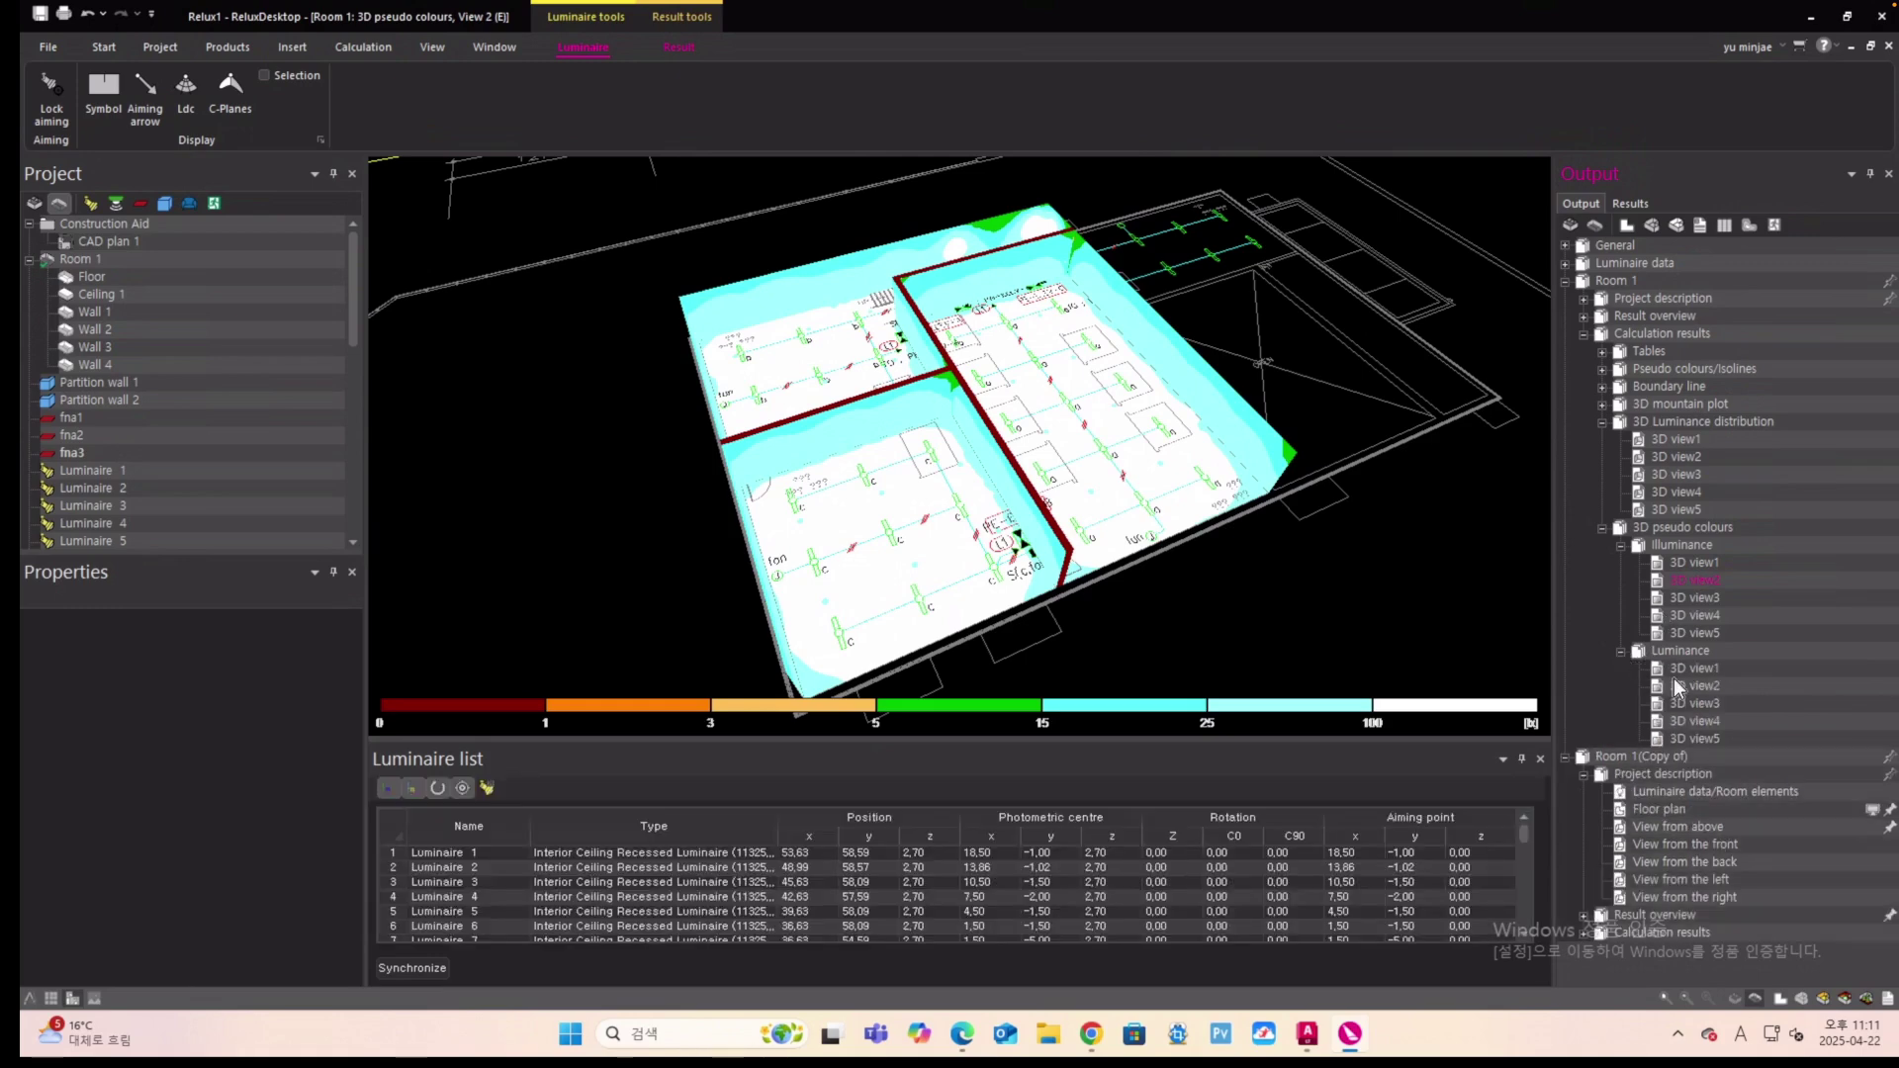
{"action": "left_click", "coordinate": [1660, 668]}
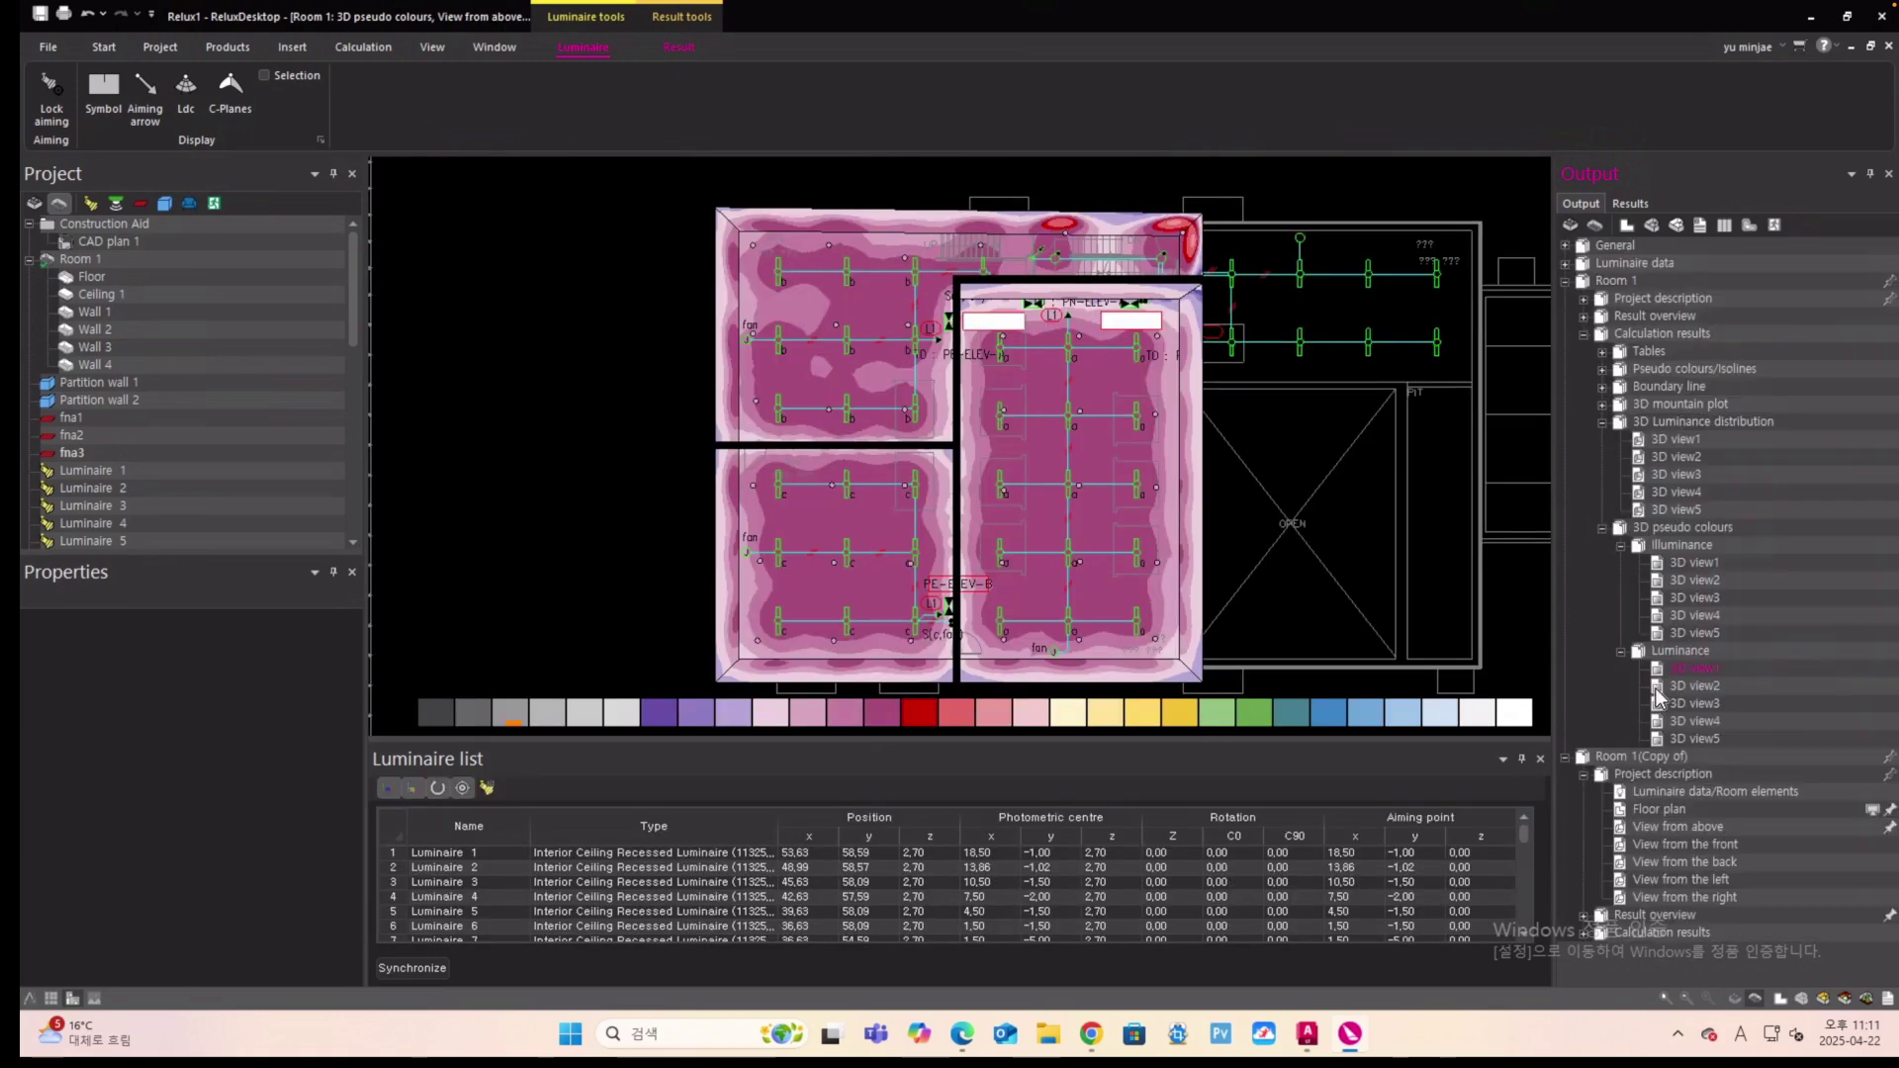
{"action": "left_click", "coordinate": [1660, 687]}
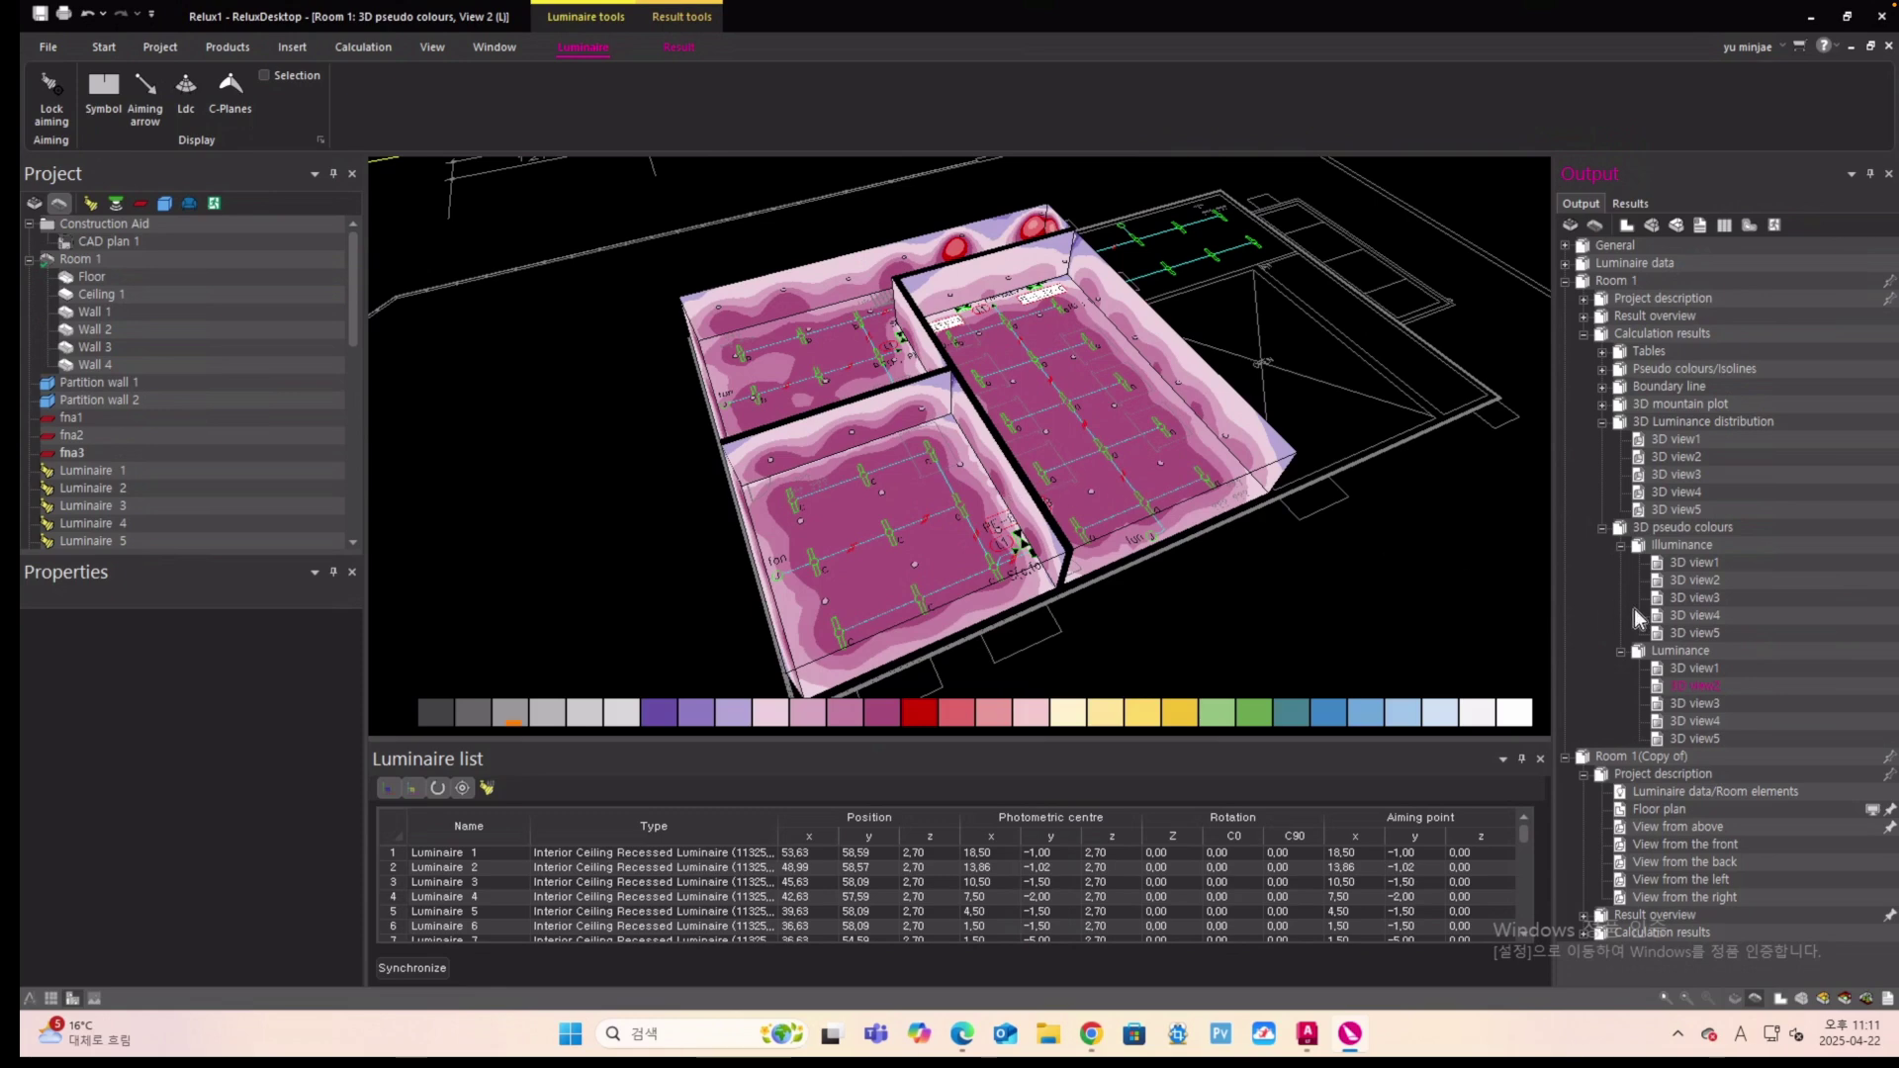
Turn on the colour gradient and turn off the contour lines in the 3D output of the luminance pseudo colour view.
{"action": "right_click", "coordinate": [1102, 445]}
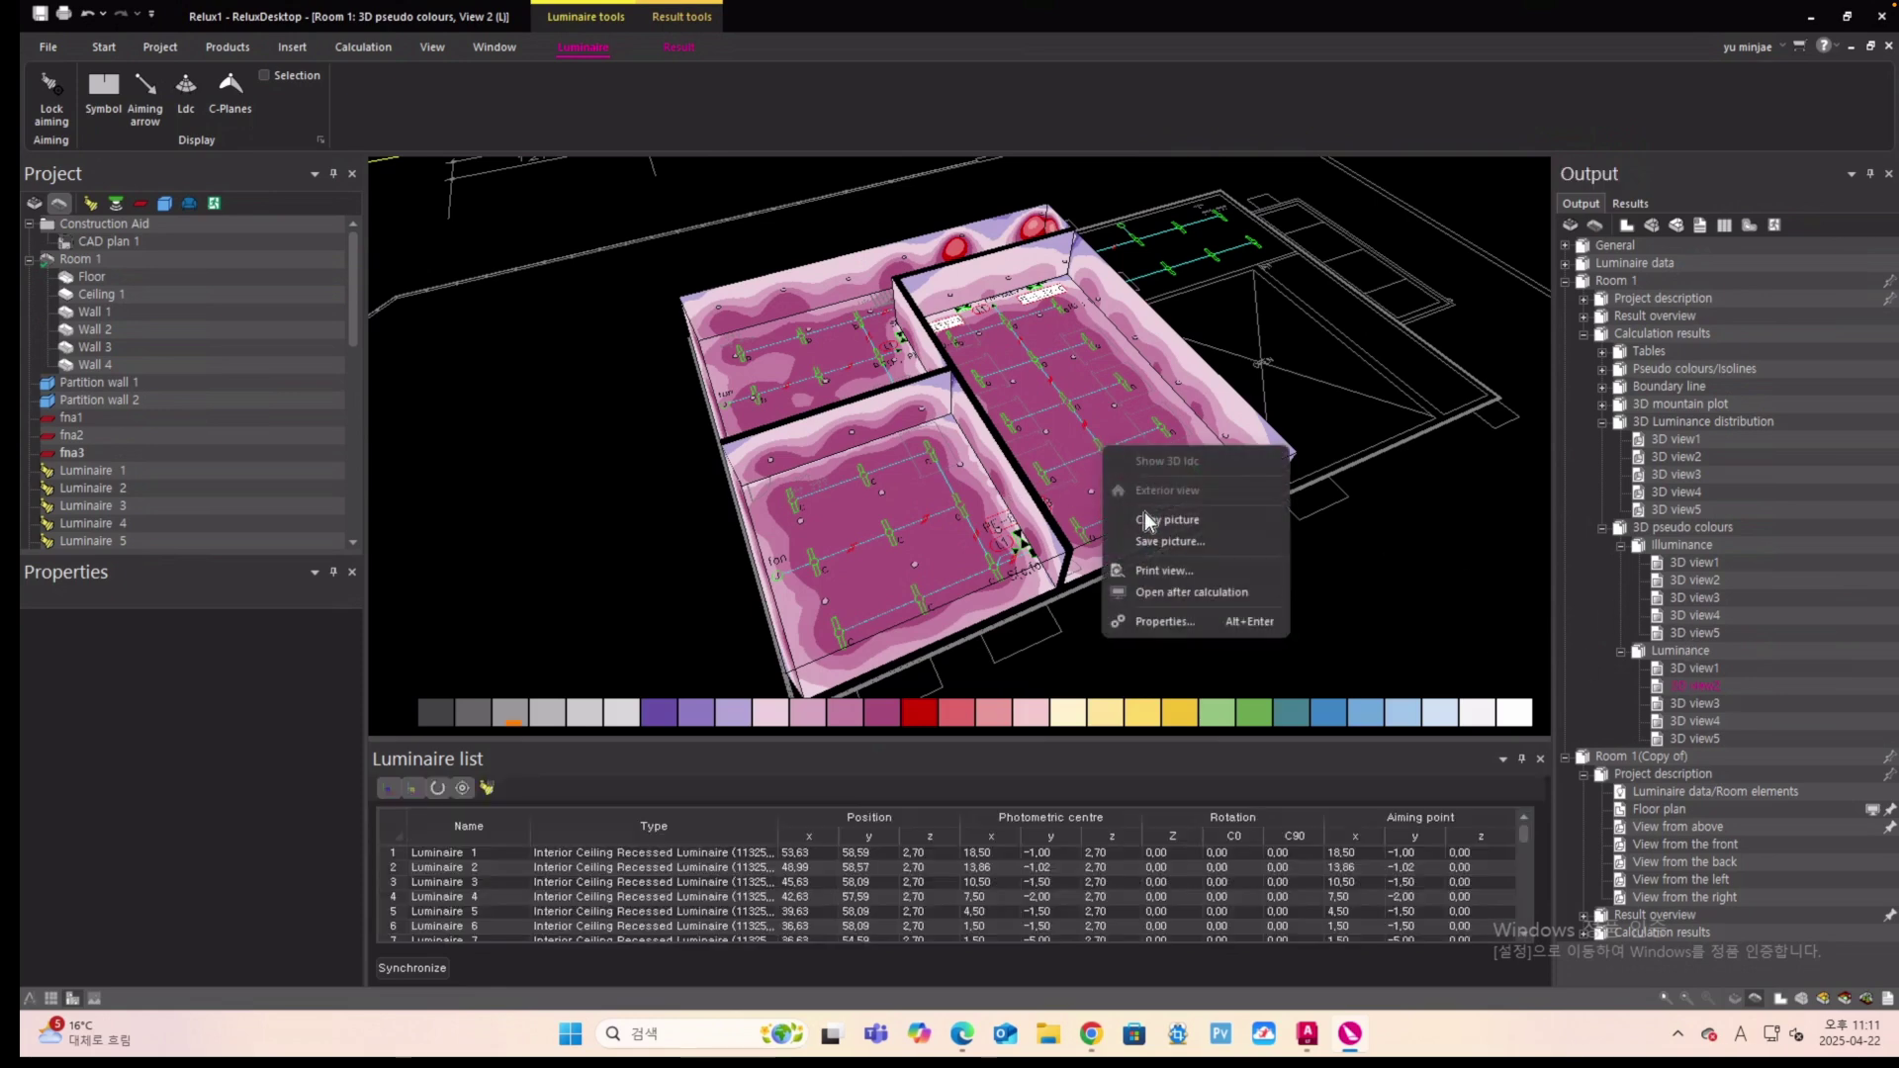
{"action": "left_click", "coordinate": [1165, 621]}
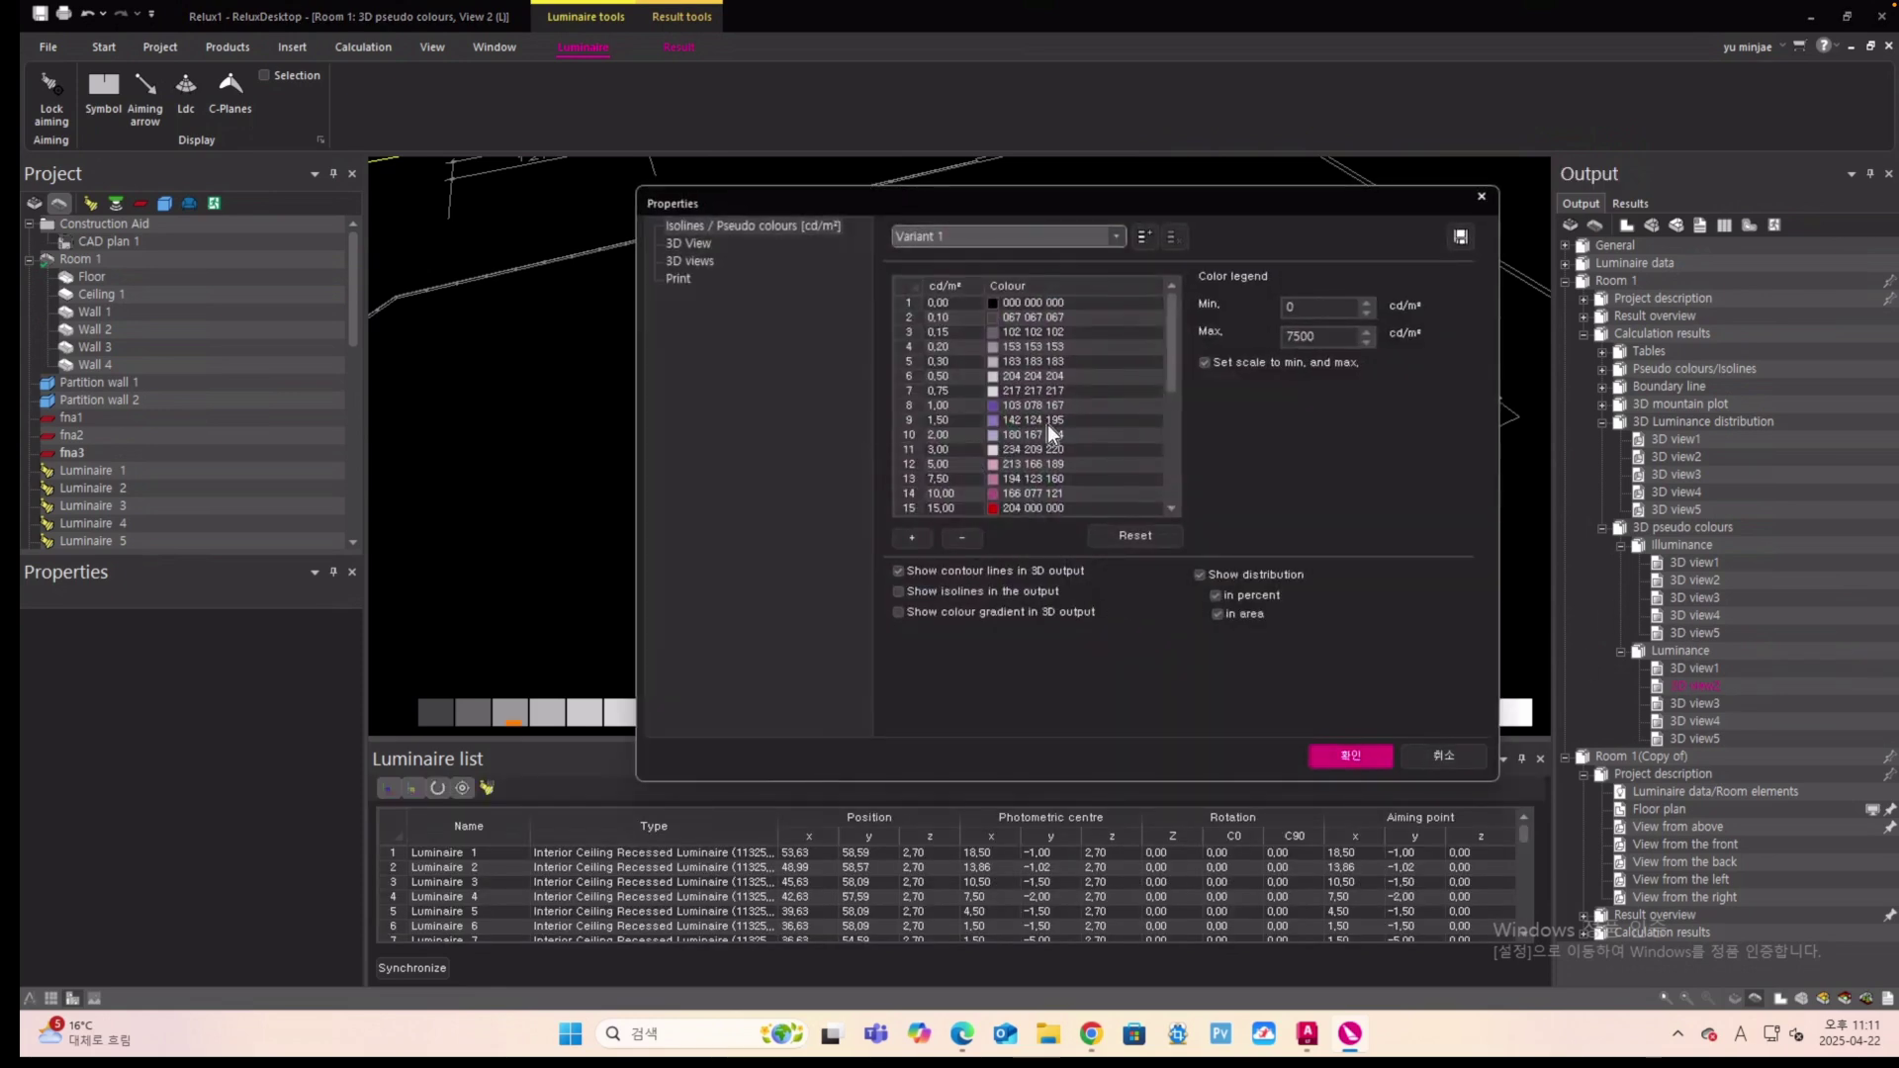
{"action": "left_click", "coordinate": [900, 613]}
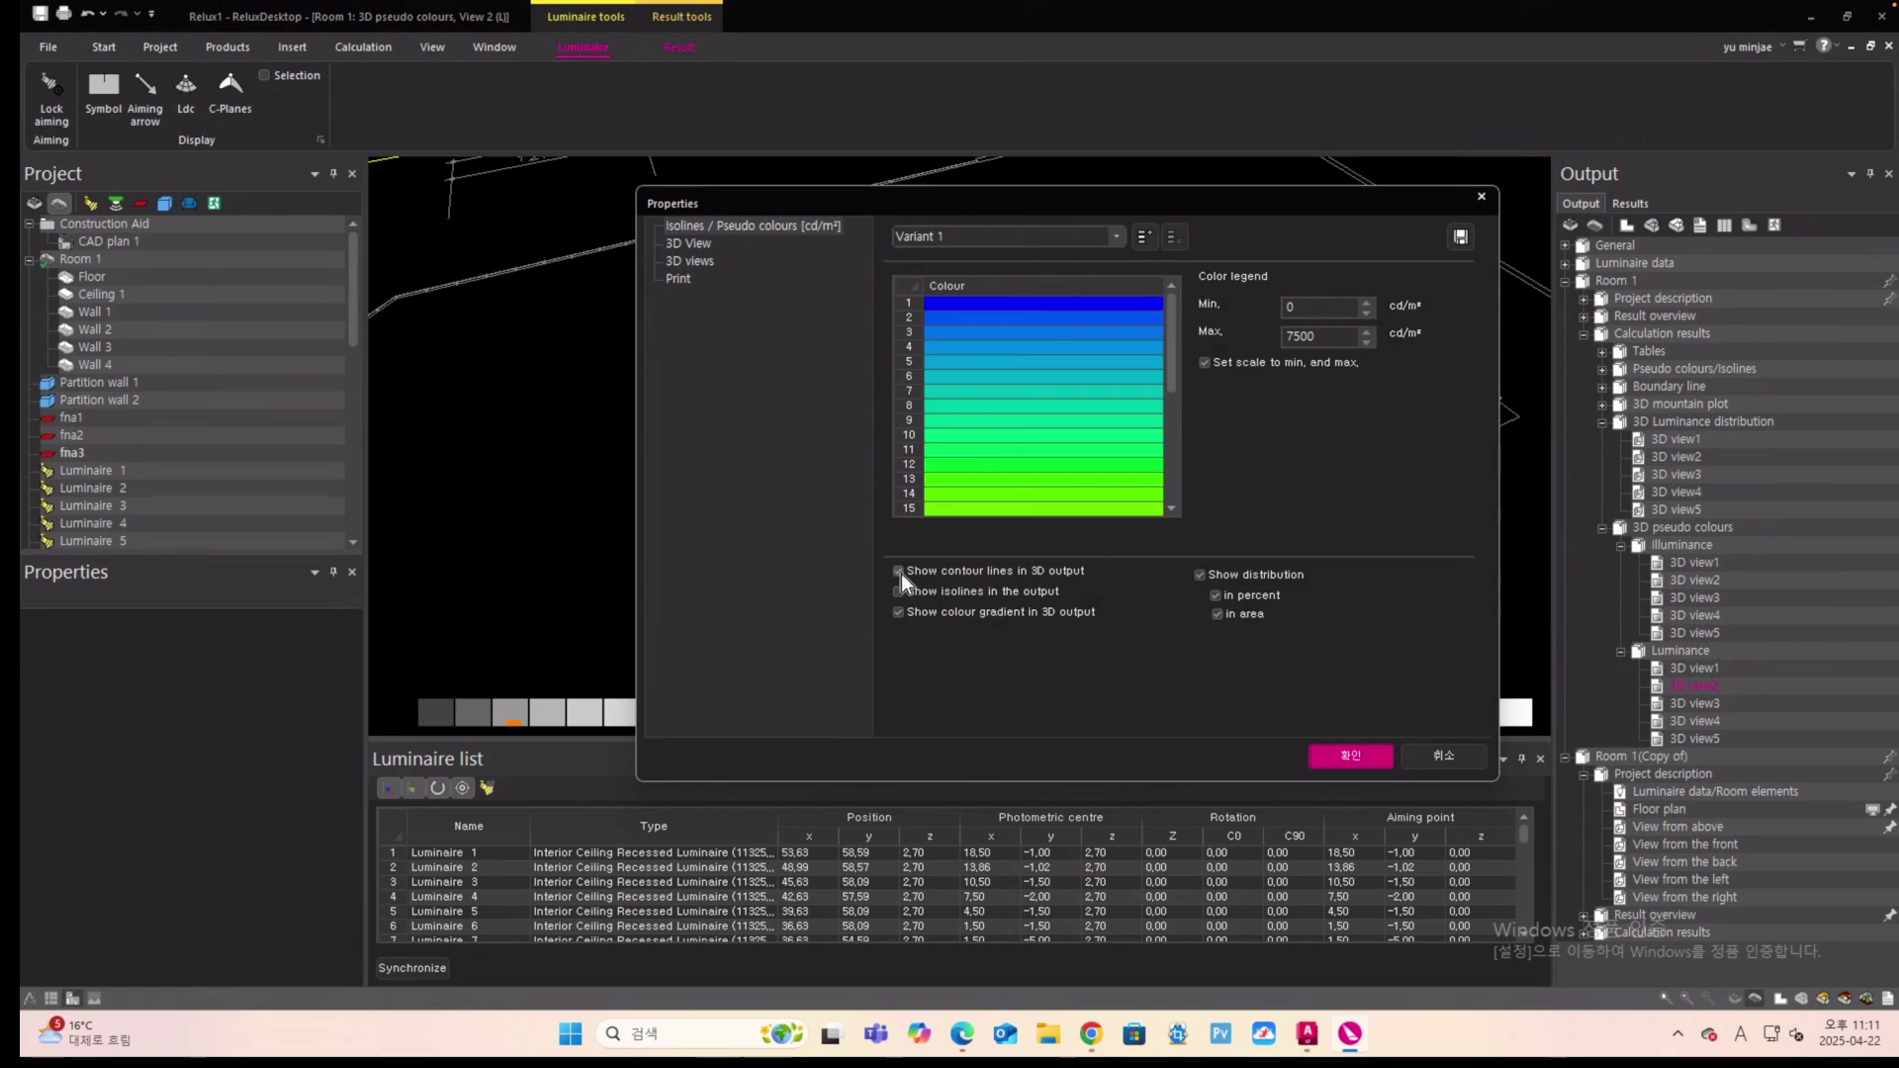
{"action": "left_click", "coordinate": [899, 572]}
{"action": "left_click", "coordinate": [1348, 756]}
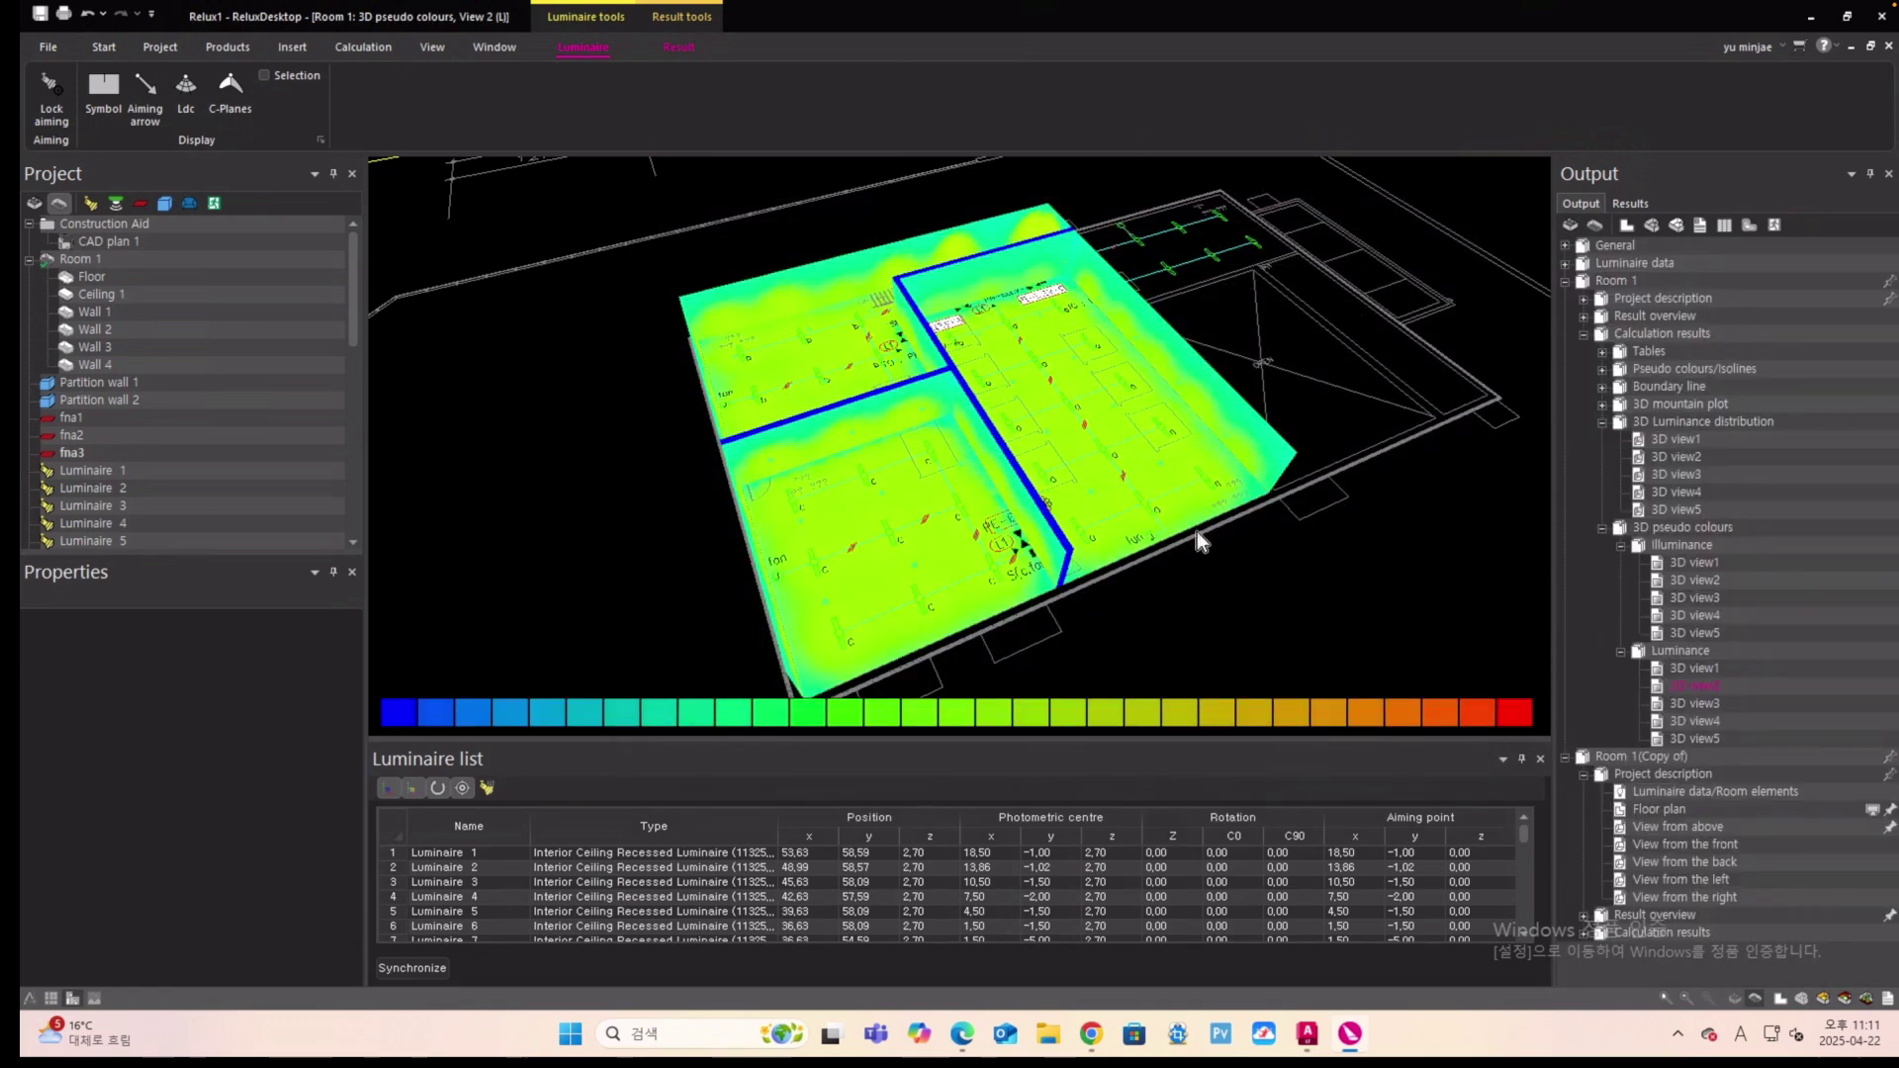
Review the colour legend range in the luminance pseudo colour view's properties and return to the 3D view.
{"action": "right_click", "coordinate": [1024, 415]}
{"action": "left_click", "coordinate": [1072, 592]}
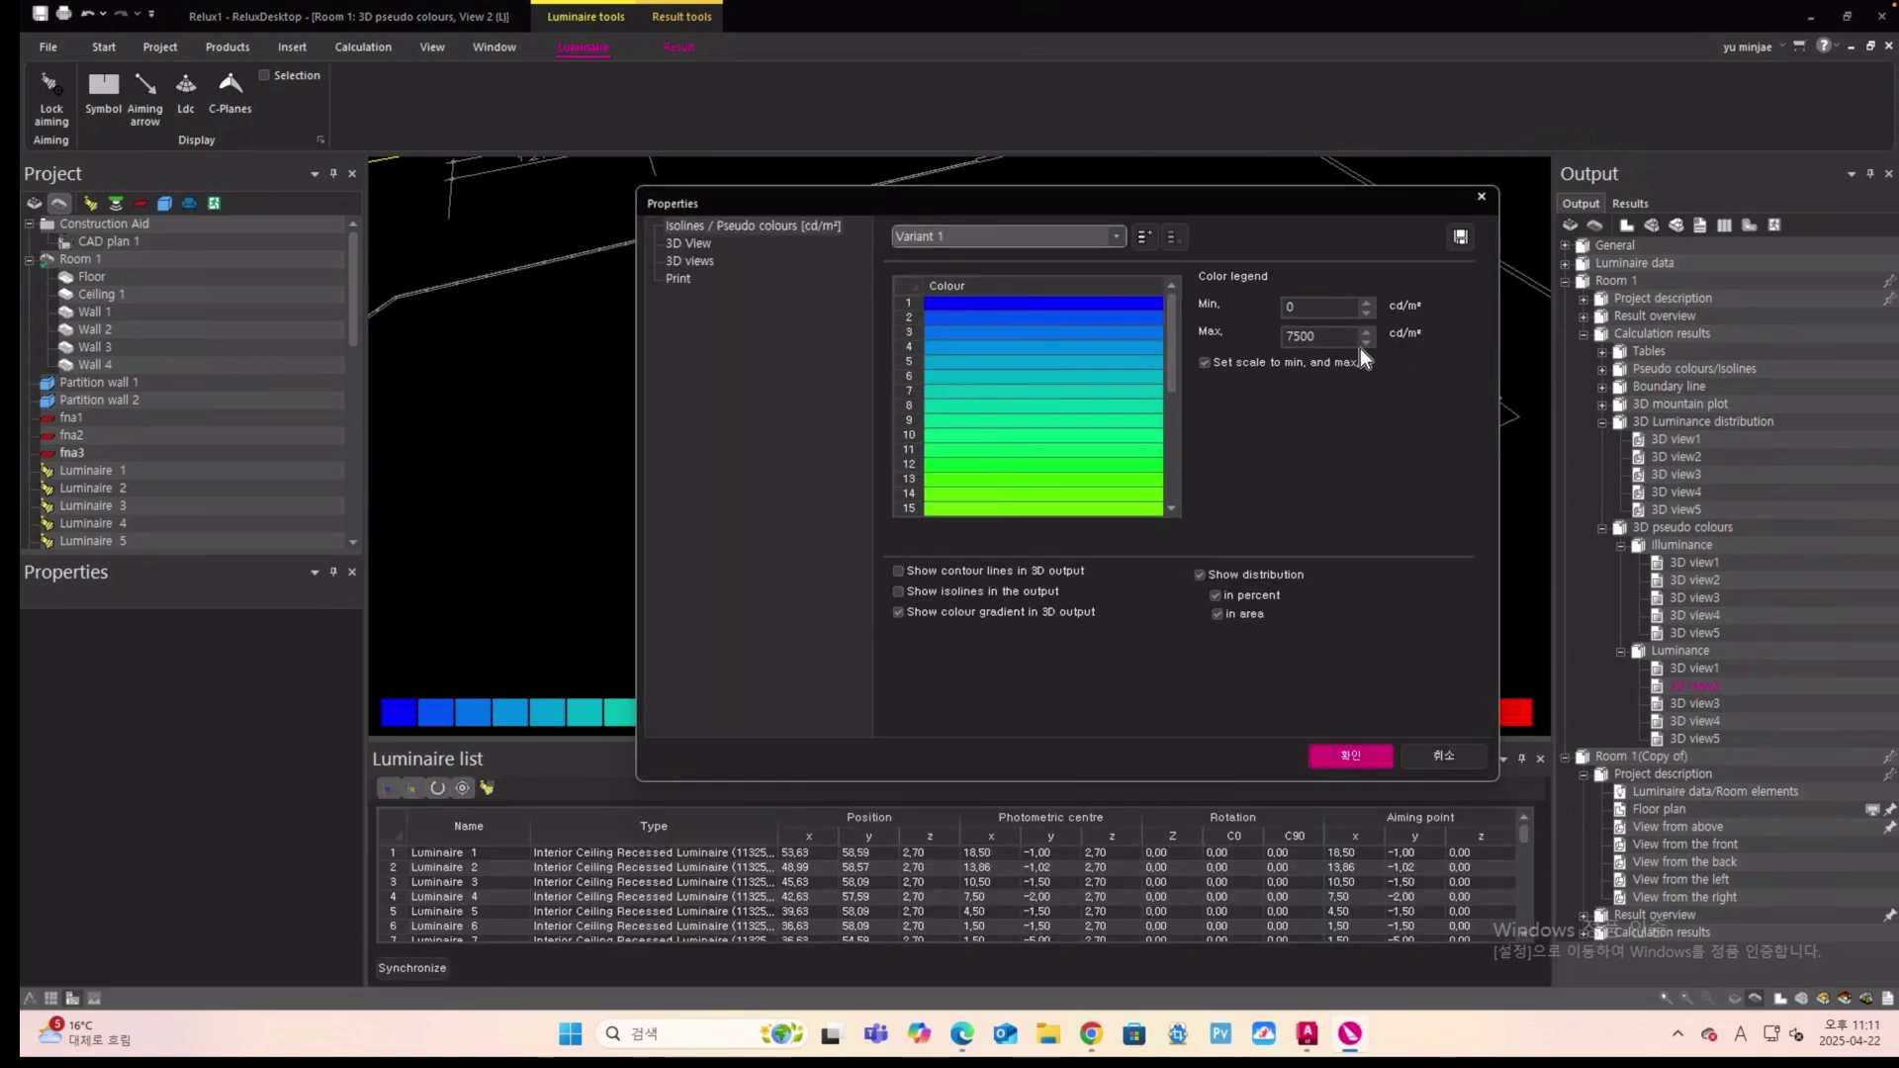
{"action": "left_click", "coordinate": [1330, 754]}
{"action": "scroll", "coordinate": [1017, 433], "scroll_direction": "down", "scroll_amount": 1}
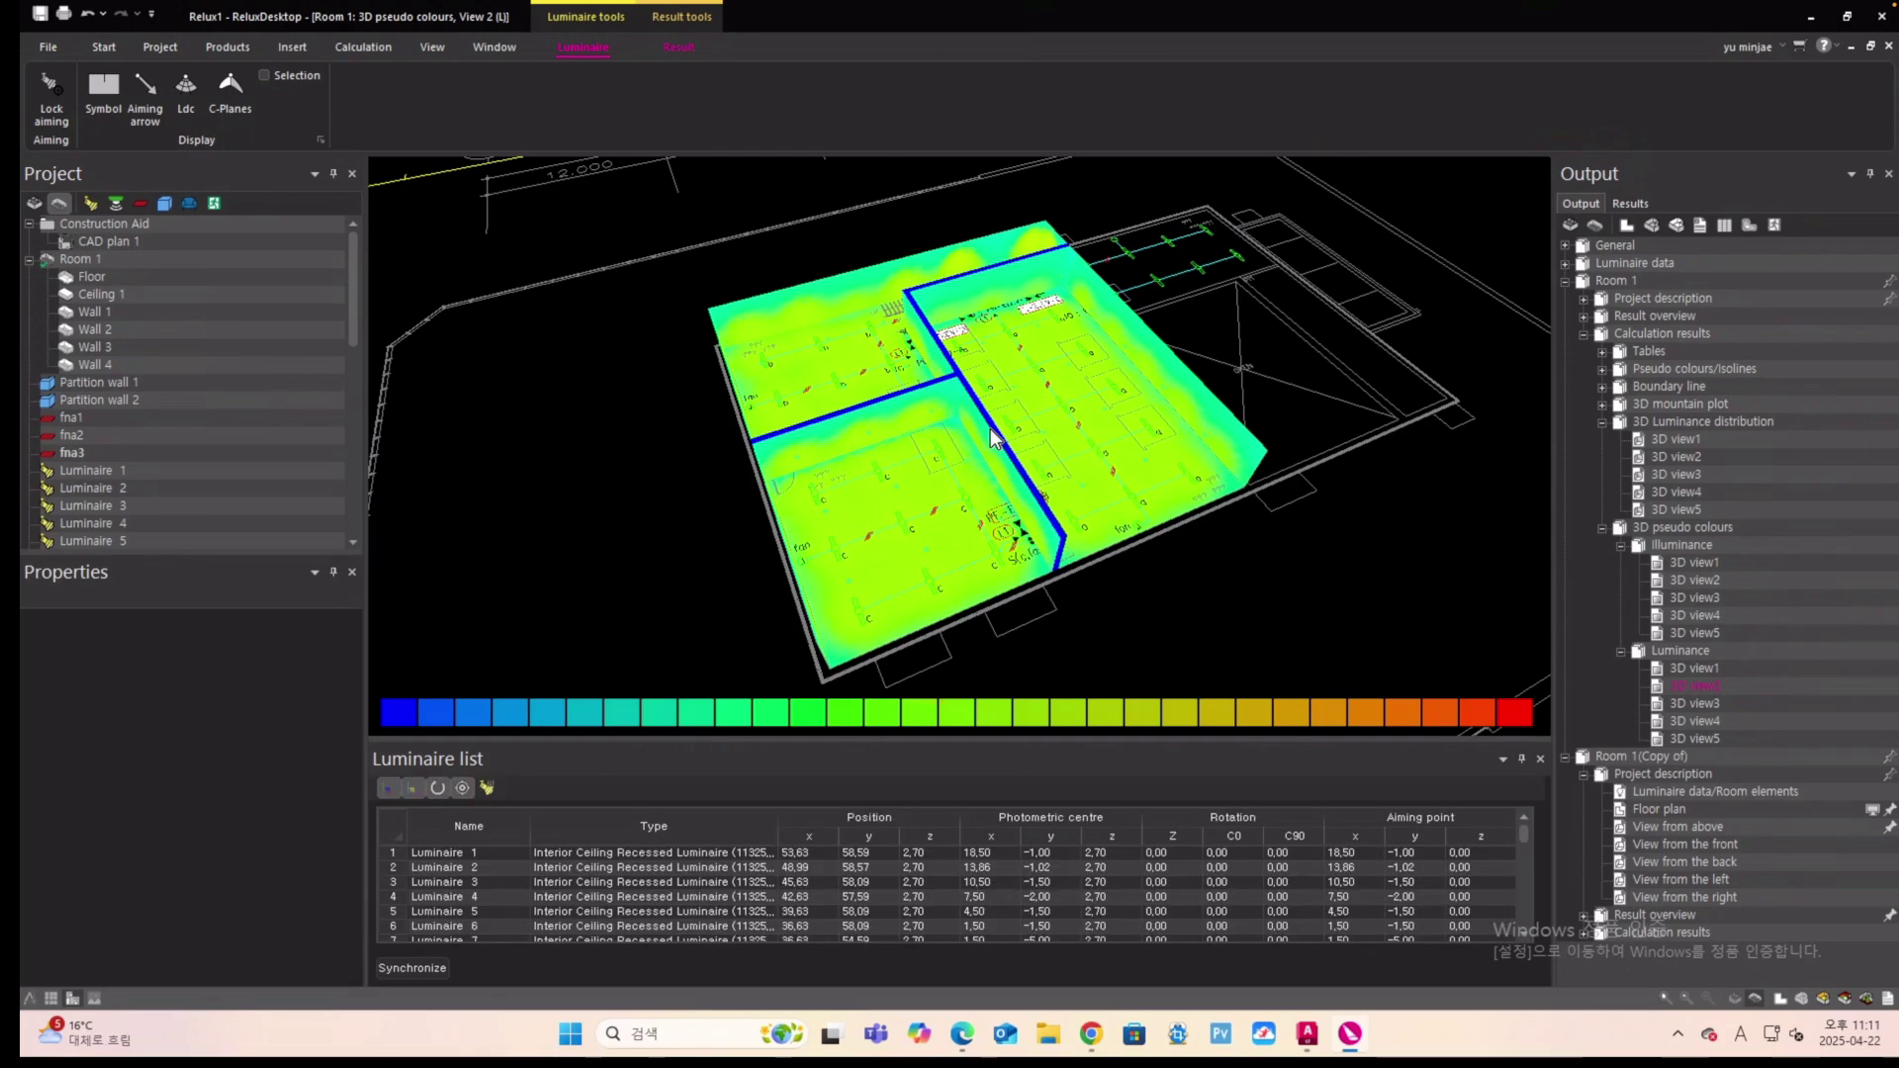
Display Room 1's result overviews for fna1, fna2 and fna3, and examine the general and illuminance data of fna3.
{"action": "left_click", "coordinate": [1585, 299]}
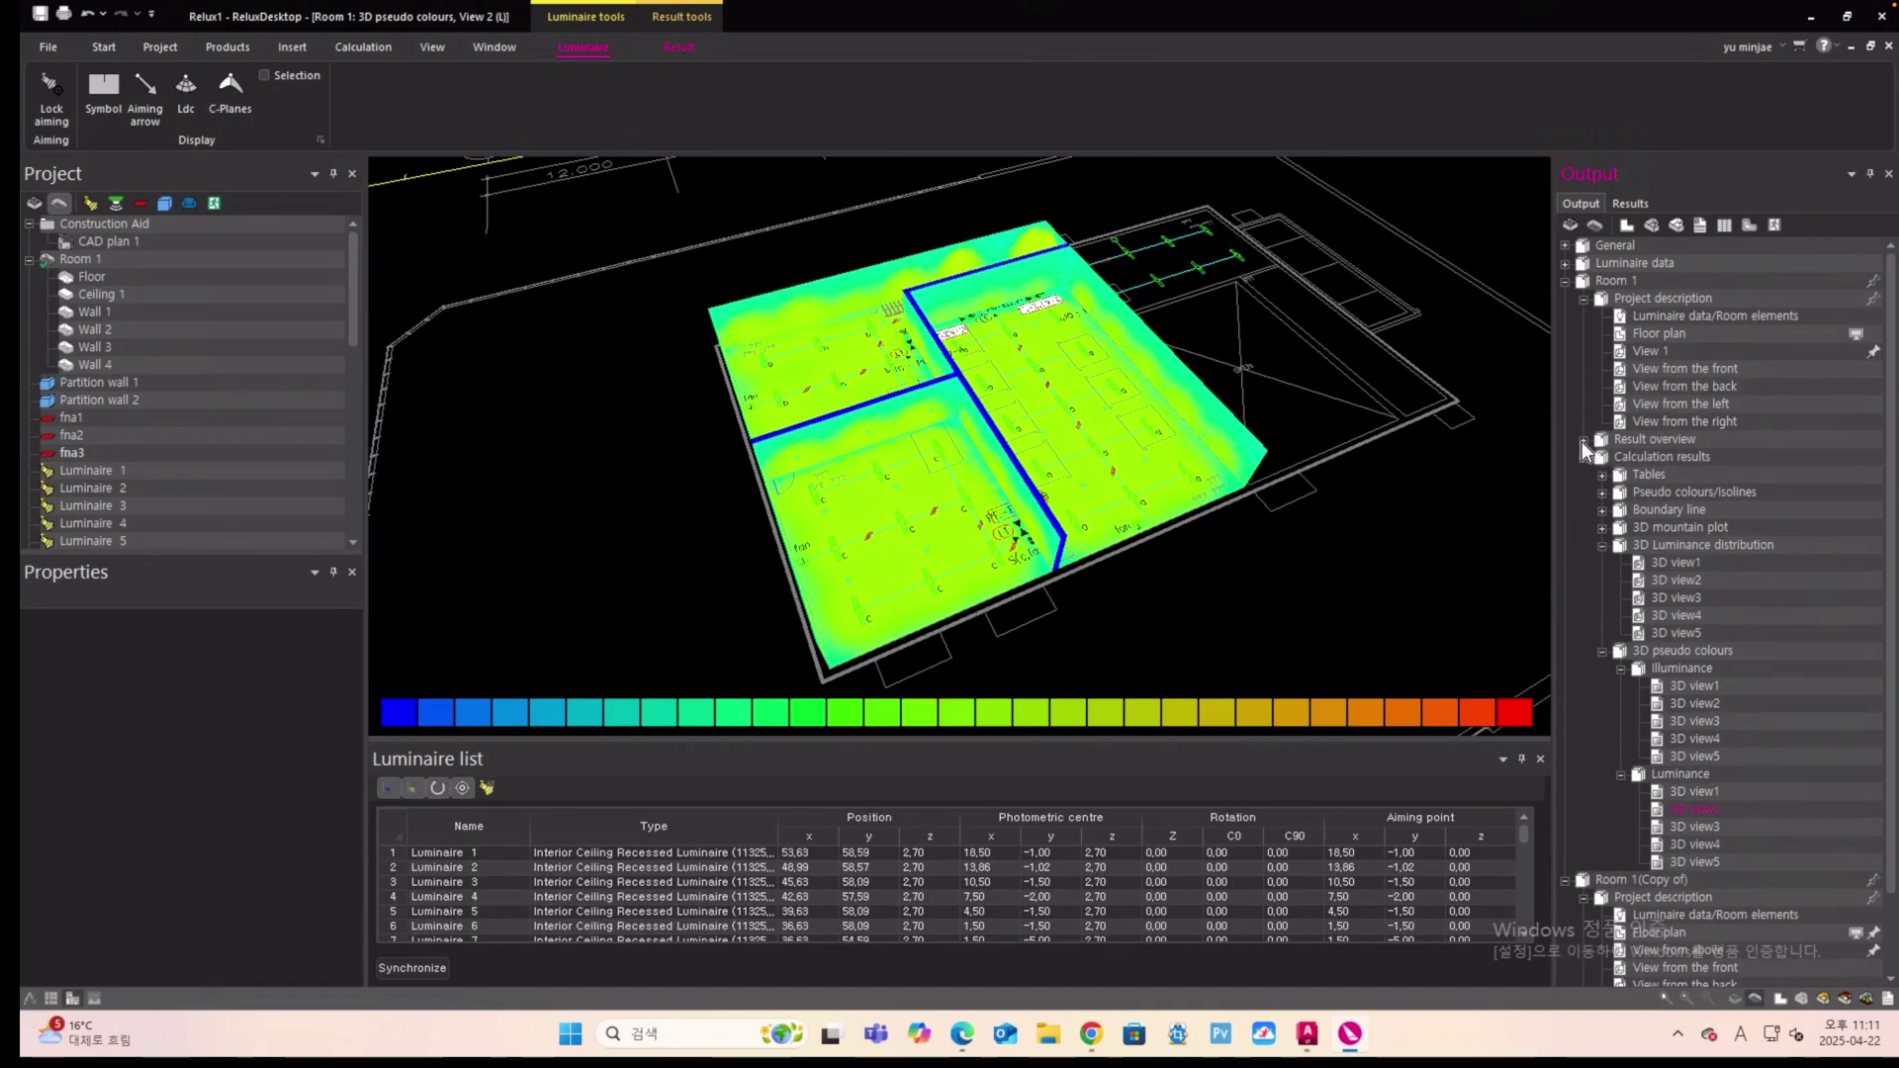
{"action": "left_click", "coordinate": [1583, 440]}
{"action": "double_click", "coordinate": [1642, 458]}
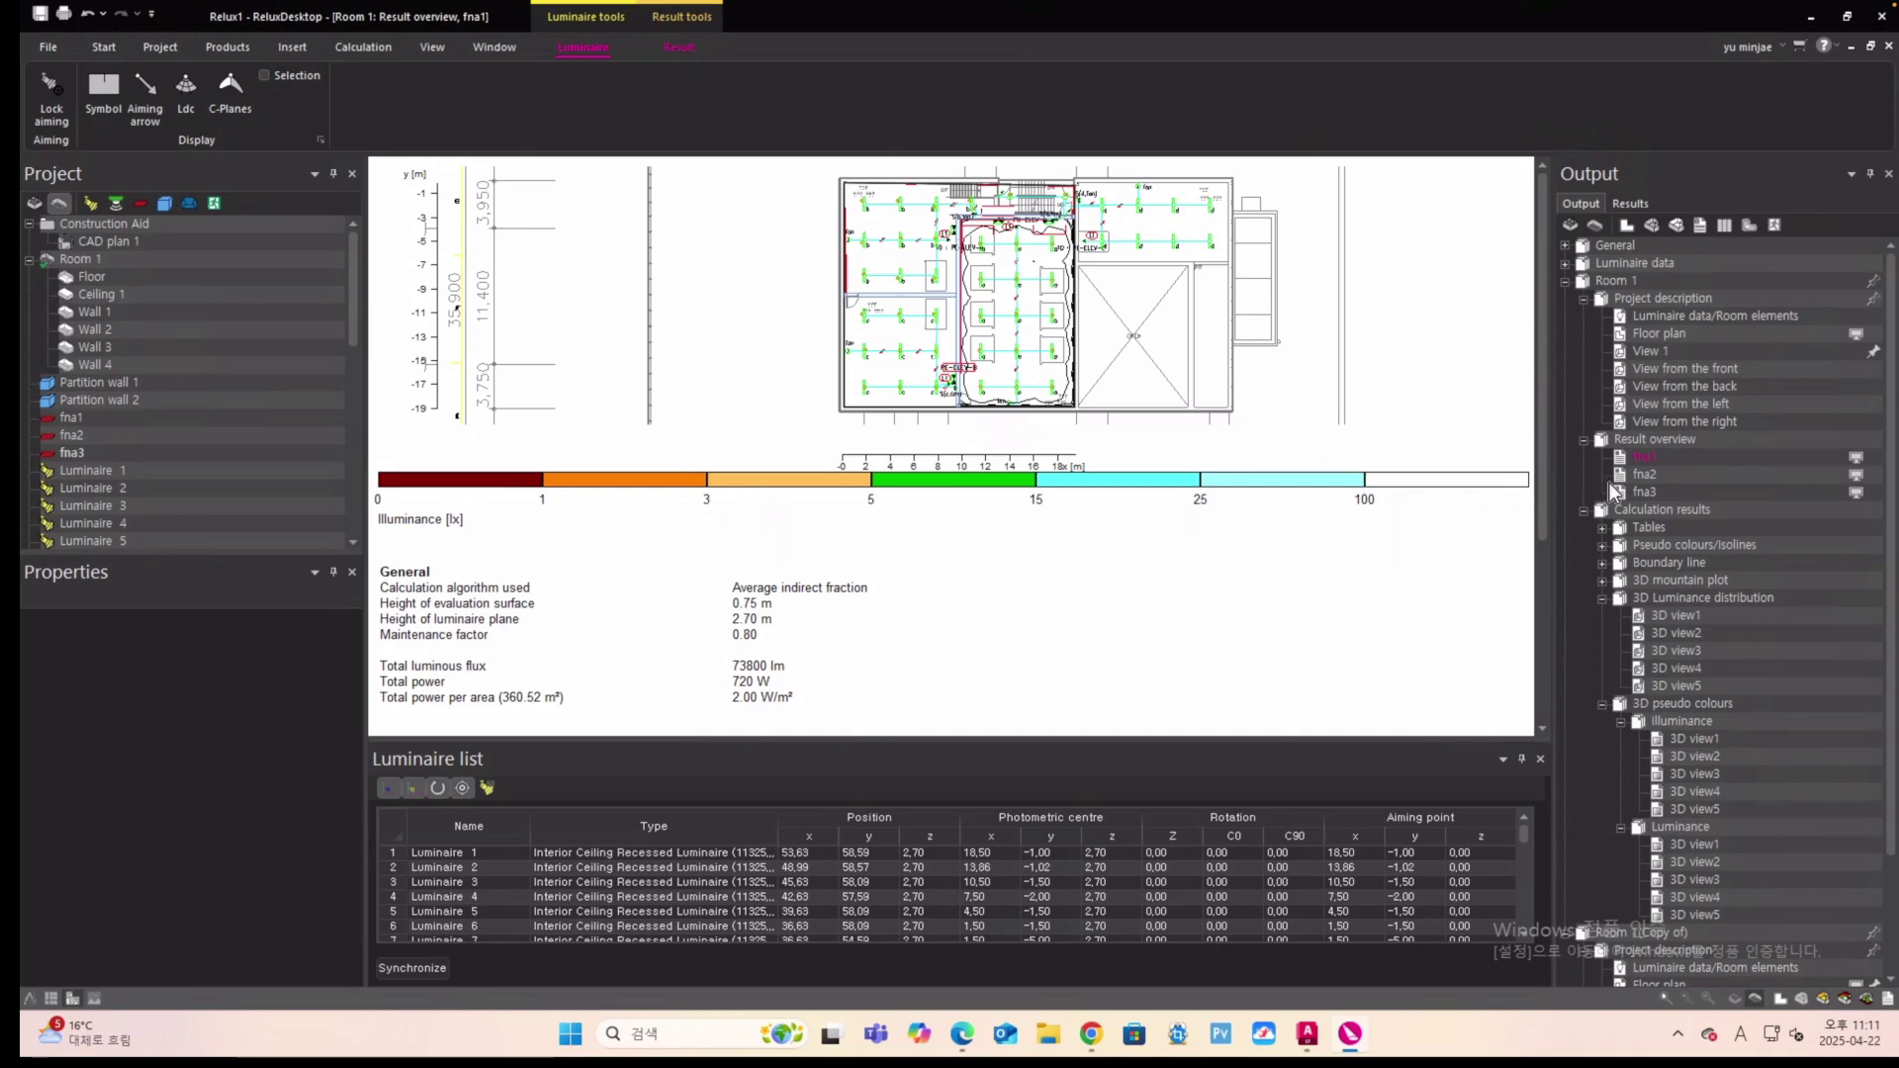
{"action": "double_click", "coordinate": [1644, 474]}
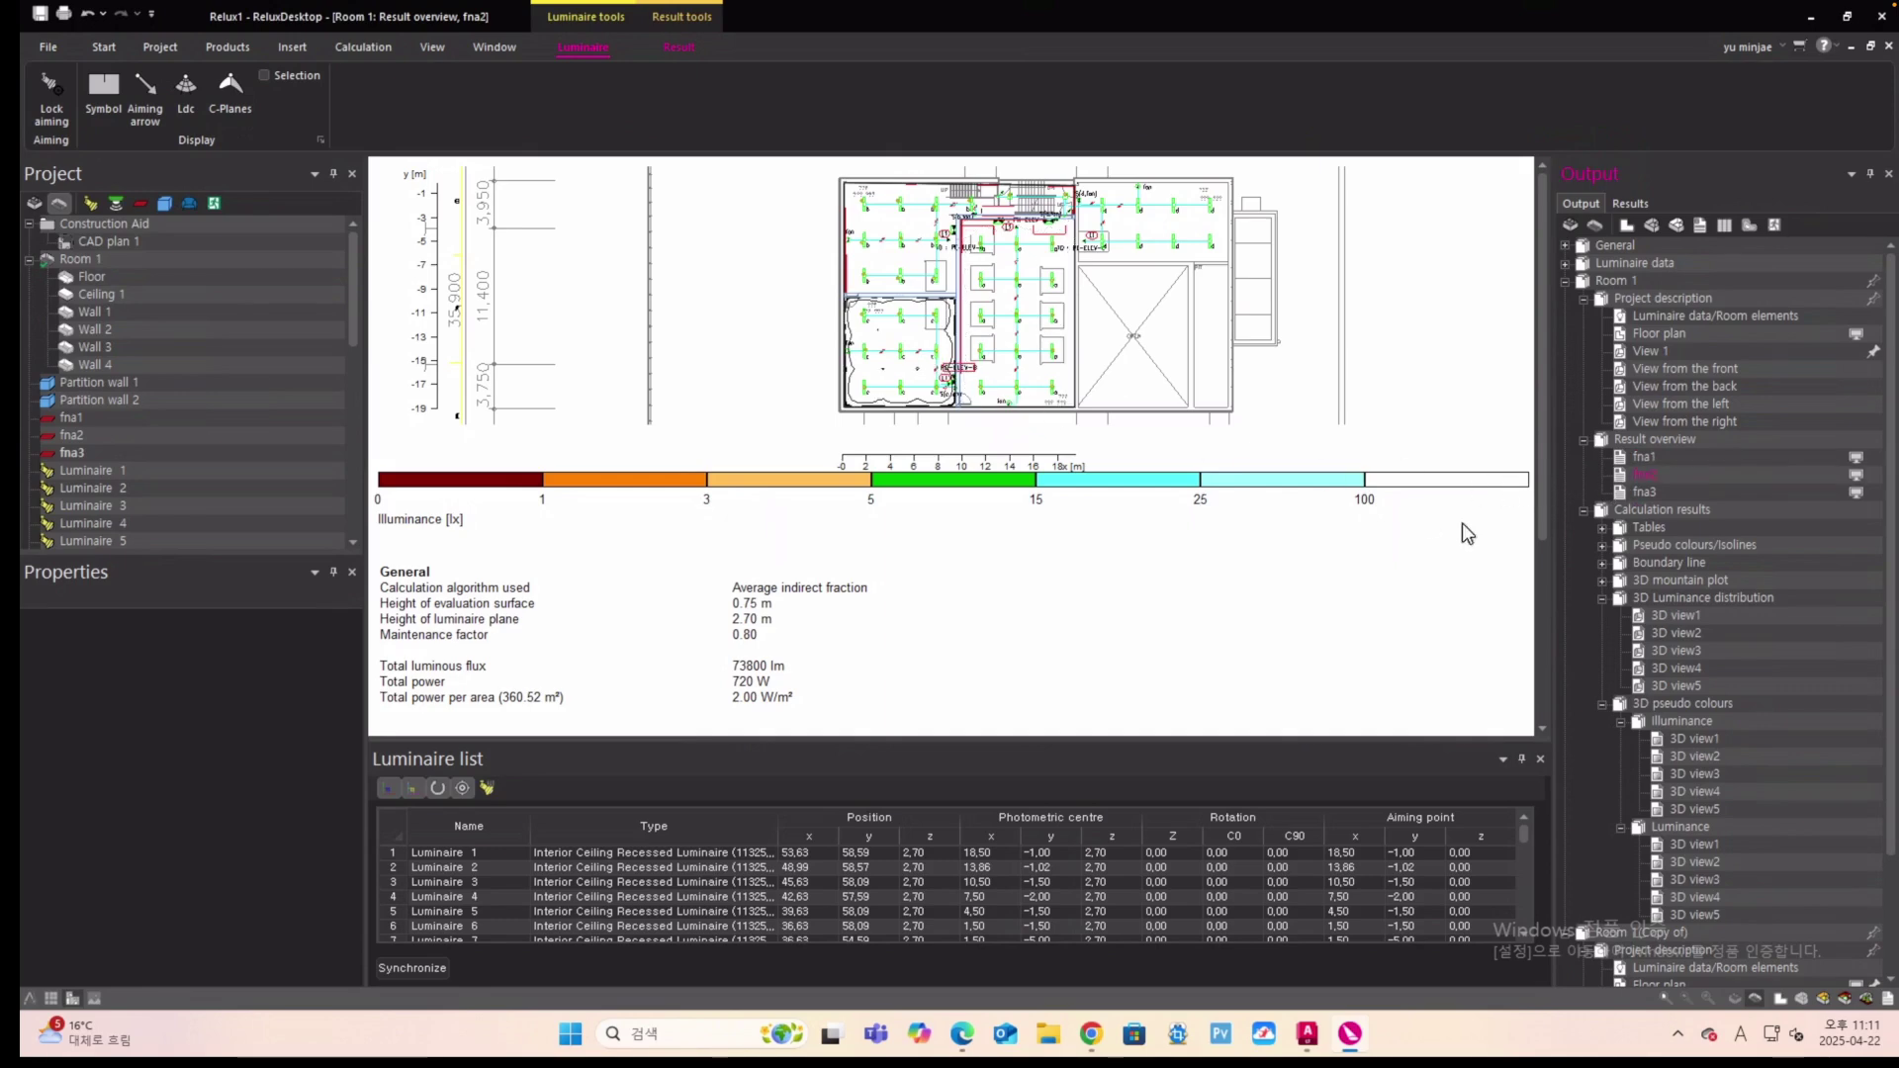
{"action": "double_click", "coordinate": [1633, 492]}
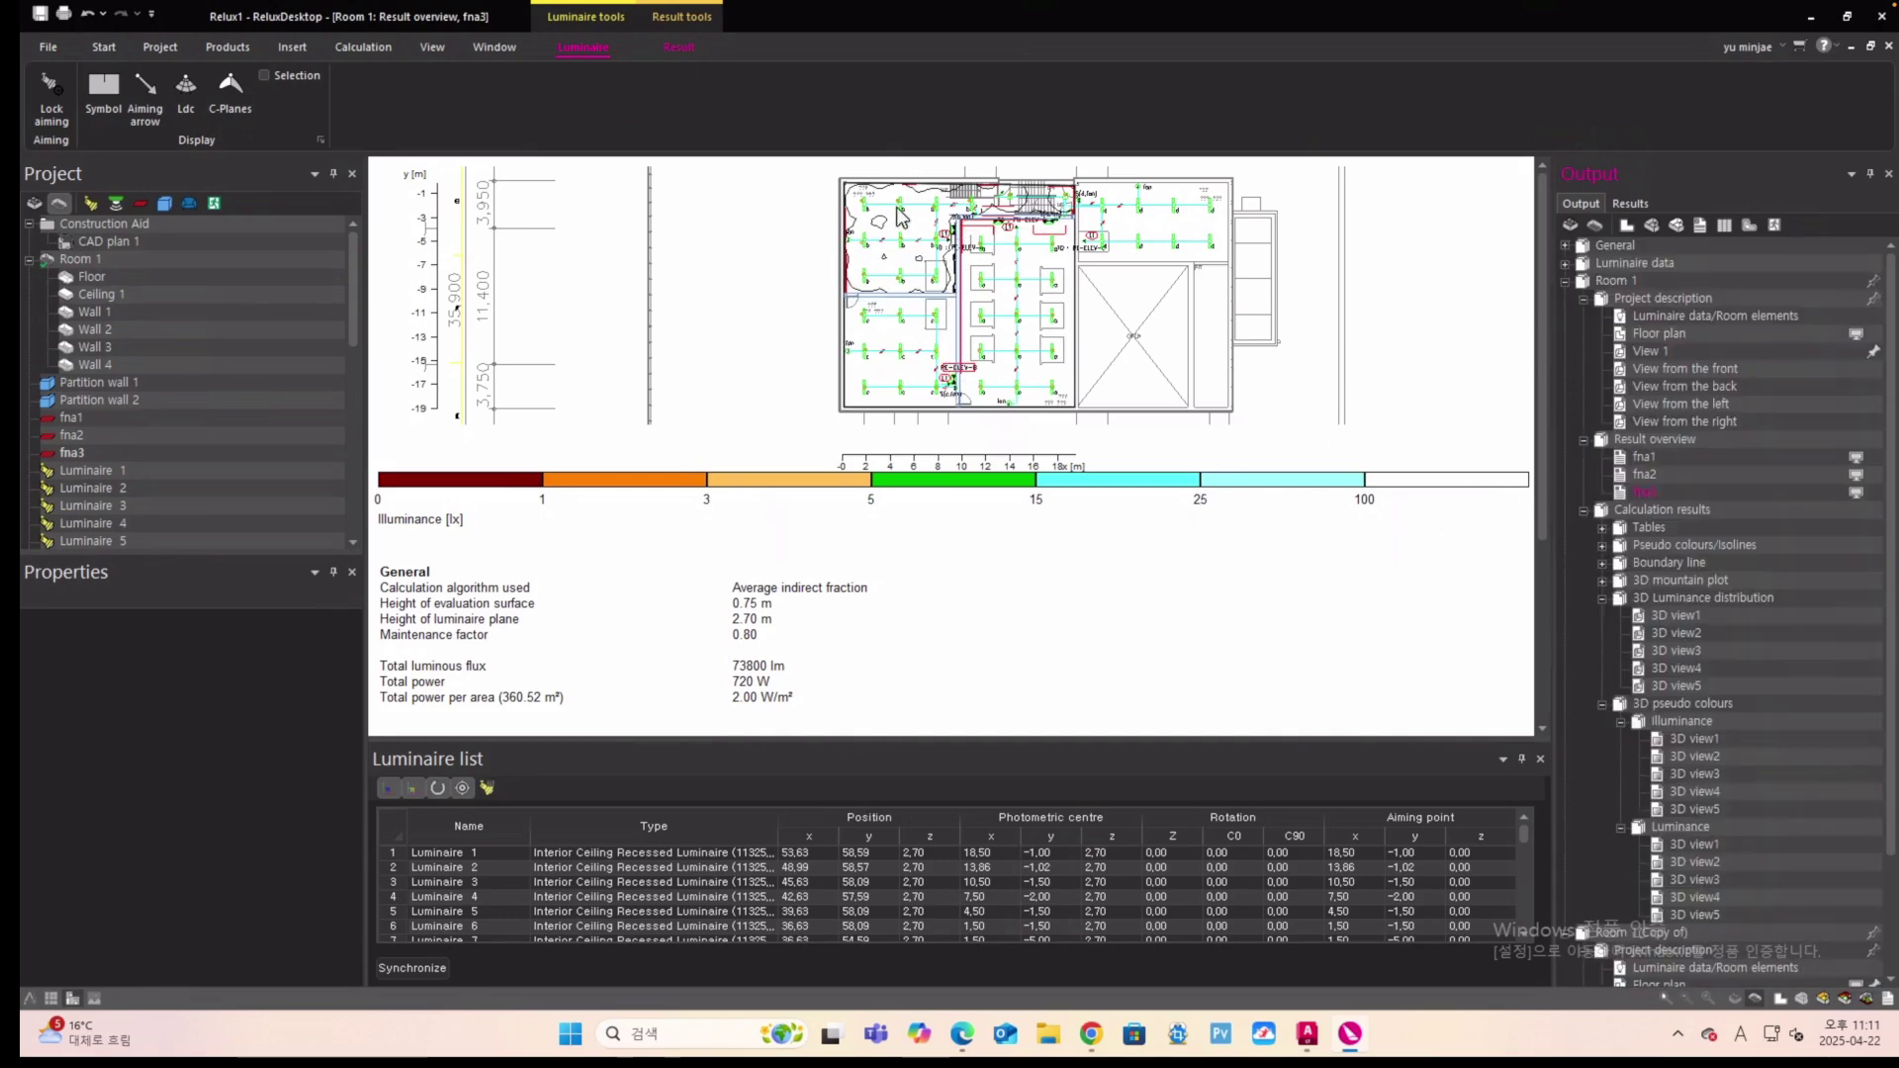
{"action": "scroll", "coordinate": [889, 536], "scroll_direction": "down", "scroll_amount": 1}
{"action": "scroll", "coordinate": [886, 530], "scroll_direction": "down", "scroll_amount": 2}
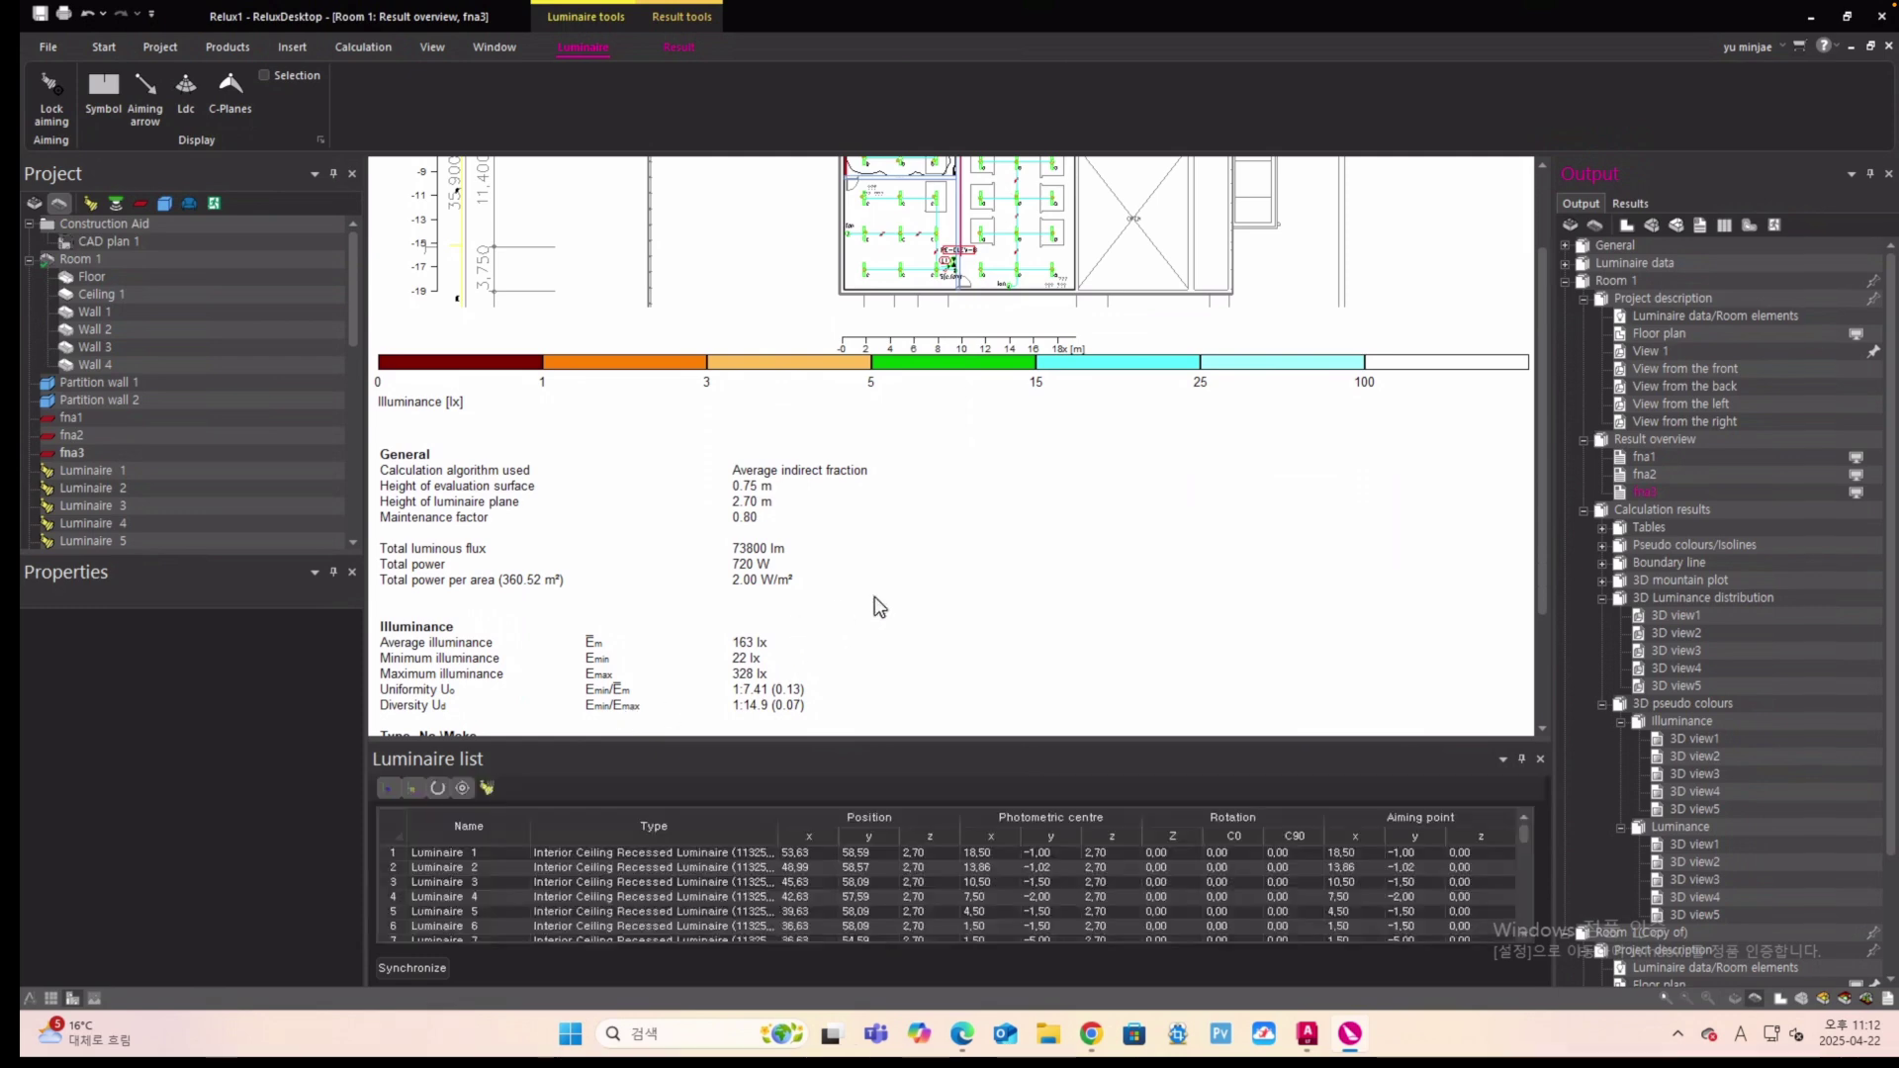
{"action": "scroll", "coordinate": [874, 596], "scroll_direction": "down", "scroll_amount": 2}
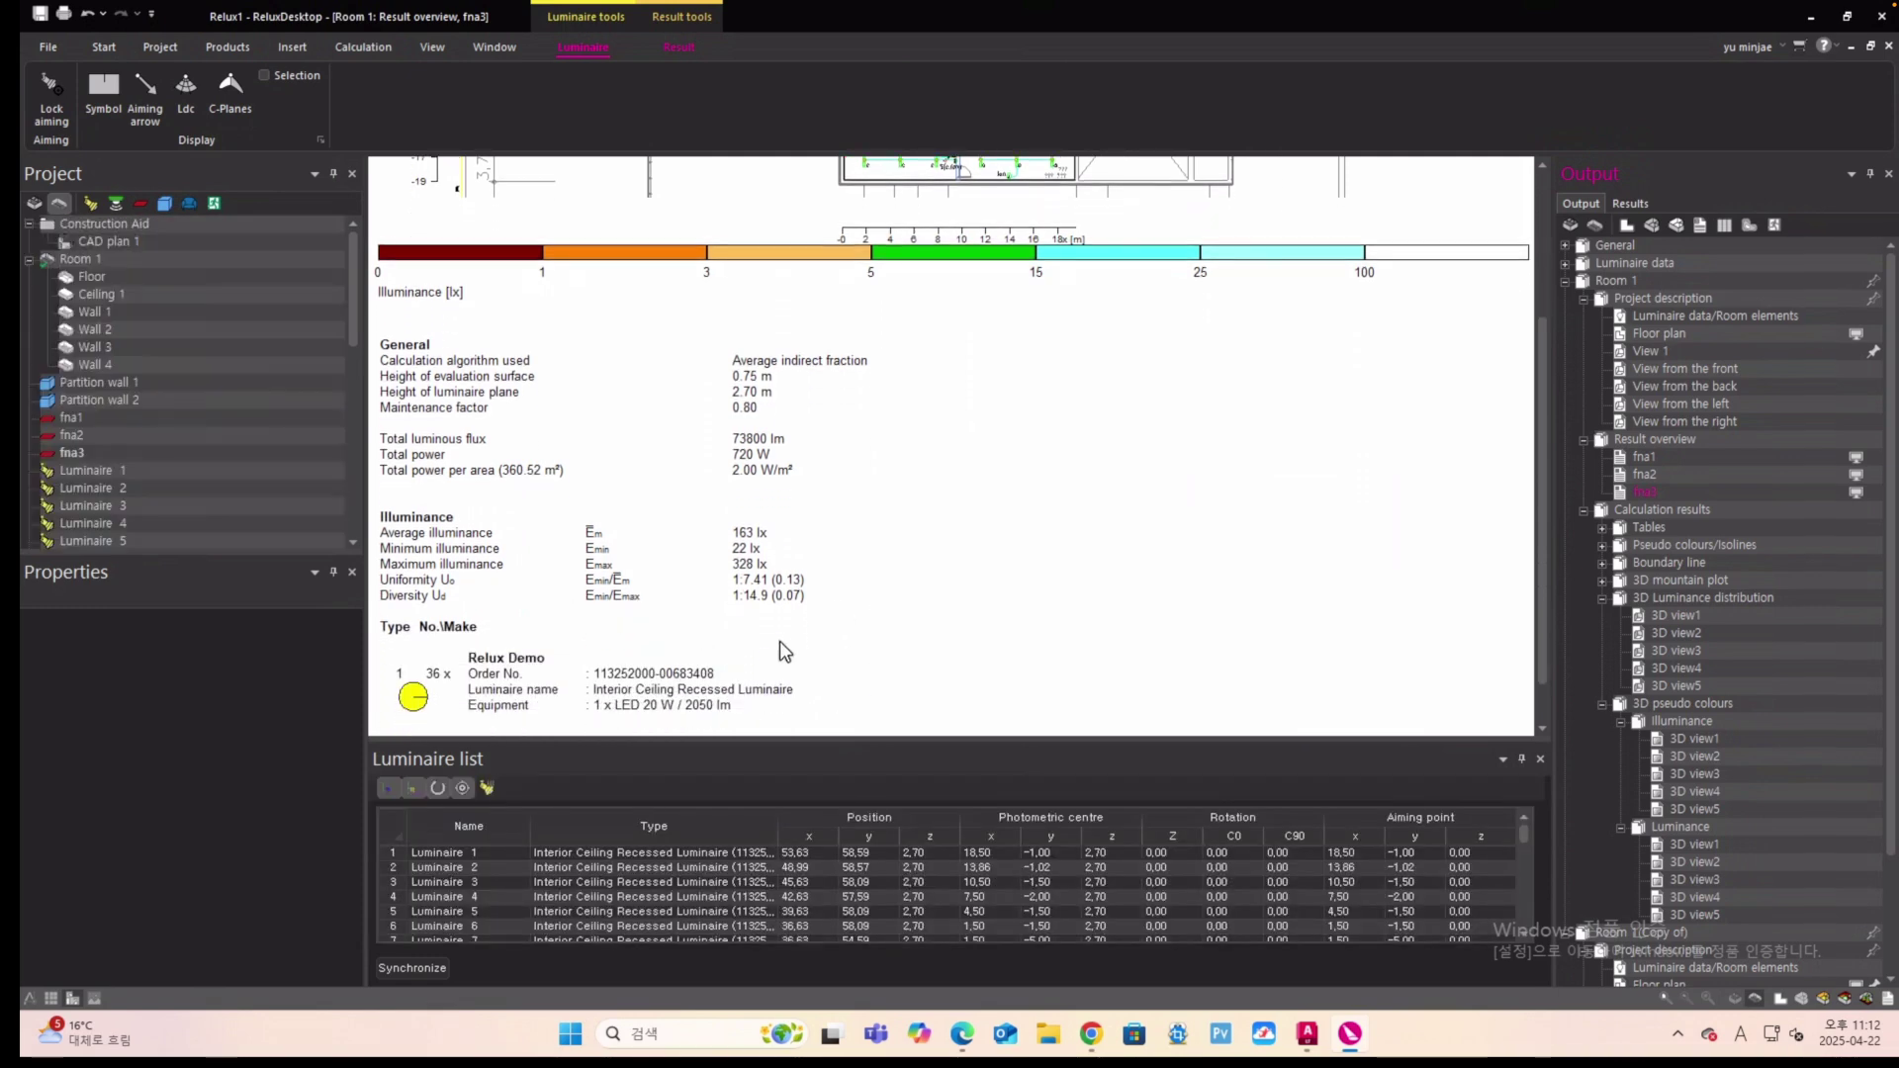
{"action": "scroll", "coordinate": [782, 650], "scroll_direction": "up", "scroll_amount": 1}
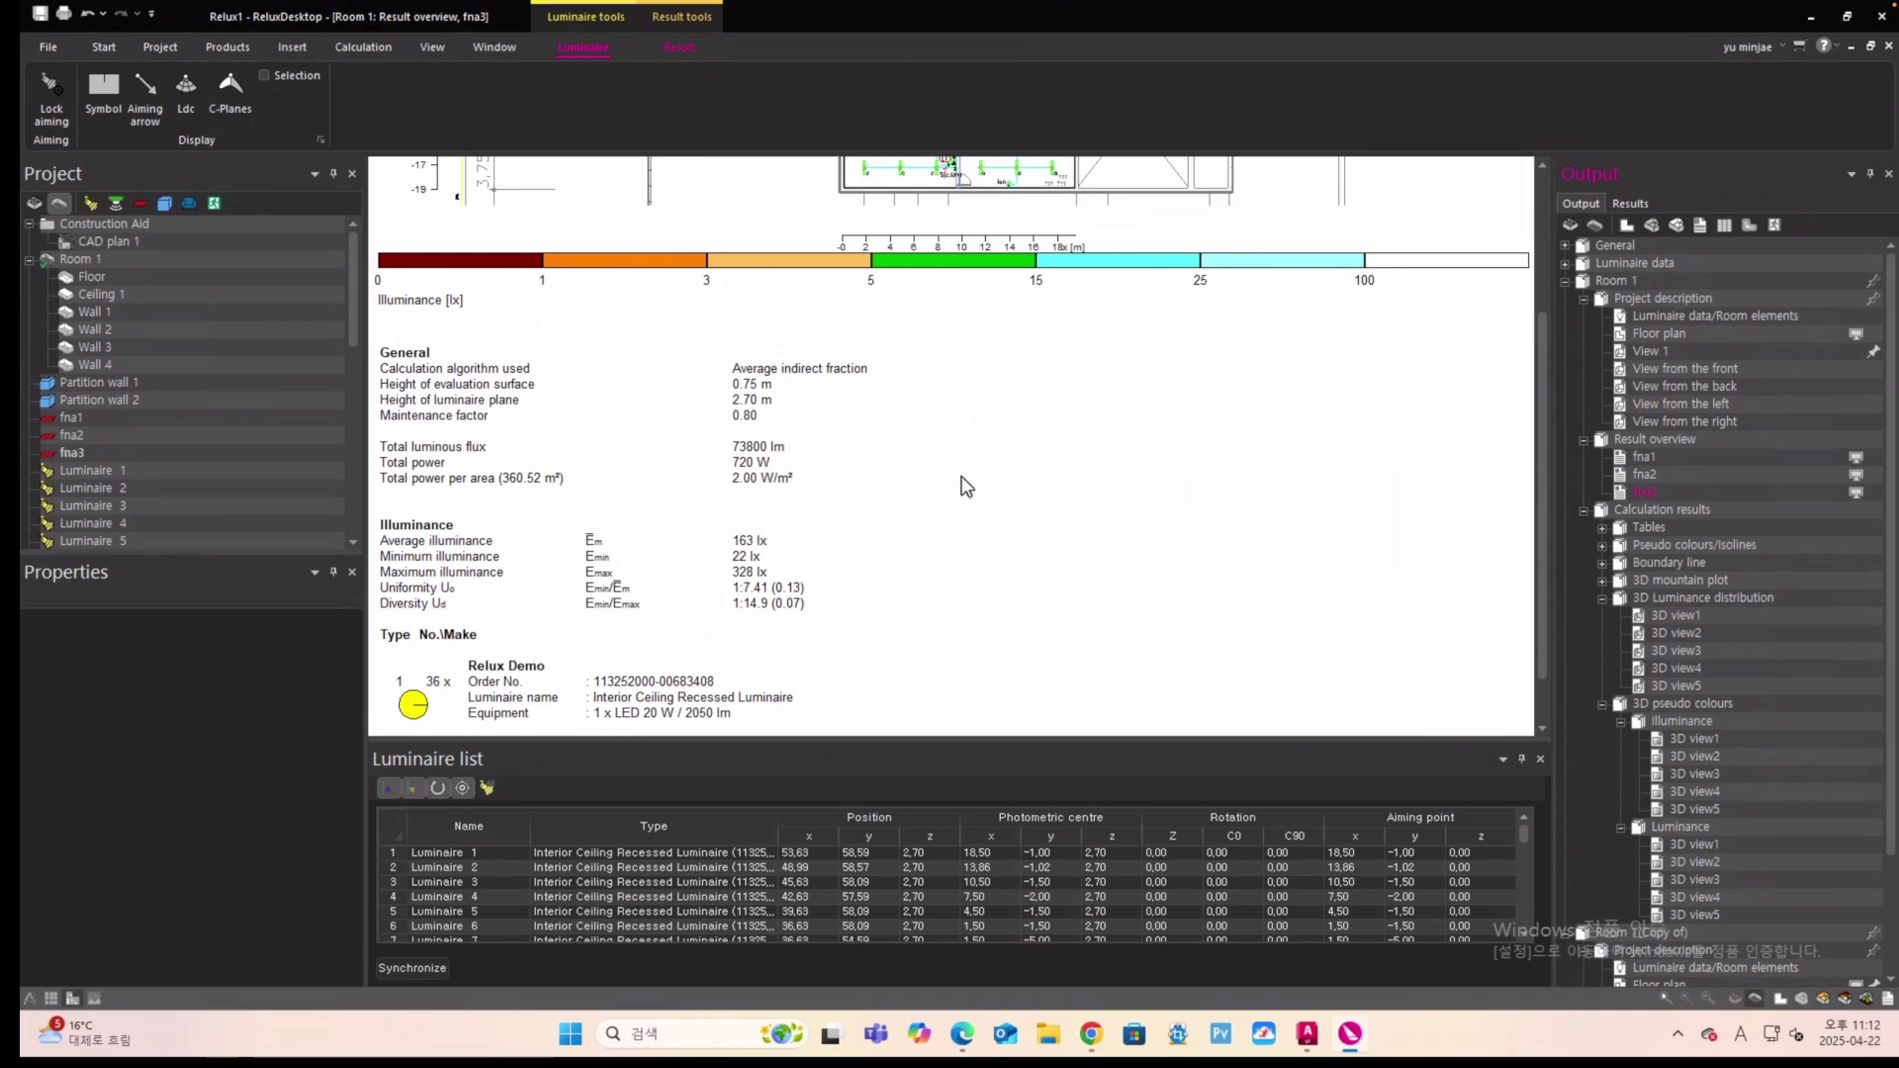
Open the print setup and remove all preselected outputs of General, Luminaire data, Room 1 and Room 1(Copy of).
{"action": "left_click", "coordinate": [64, 14]}
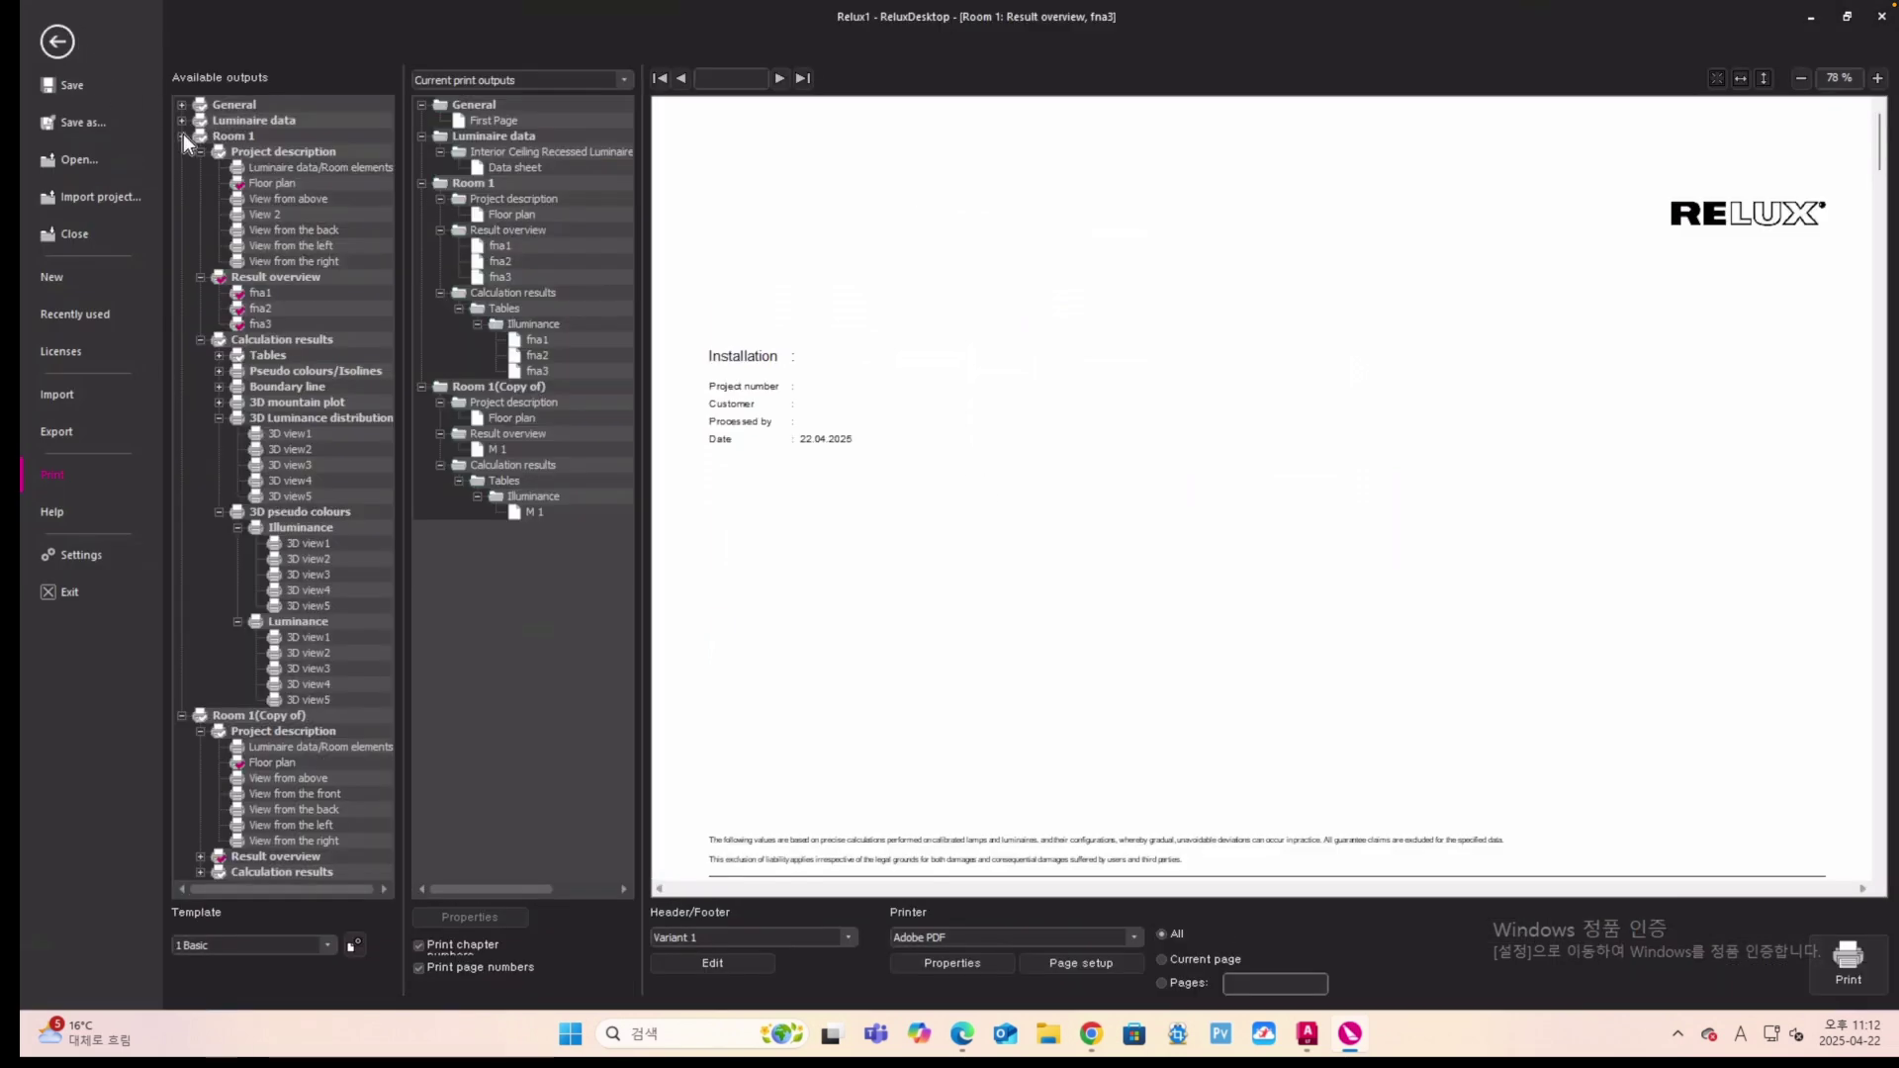
{"action": "left_click", "coordinate": [182, 135]}
{"action": "left_click", "coordinate": [205, 154]}
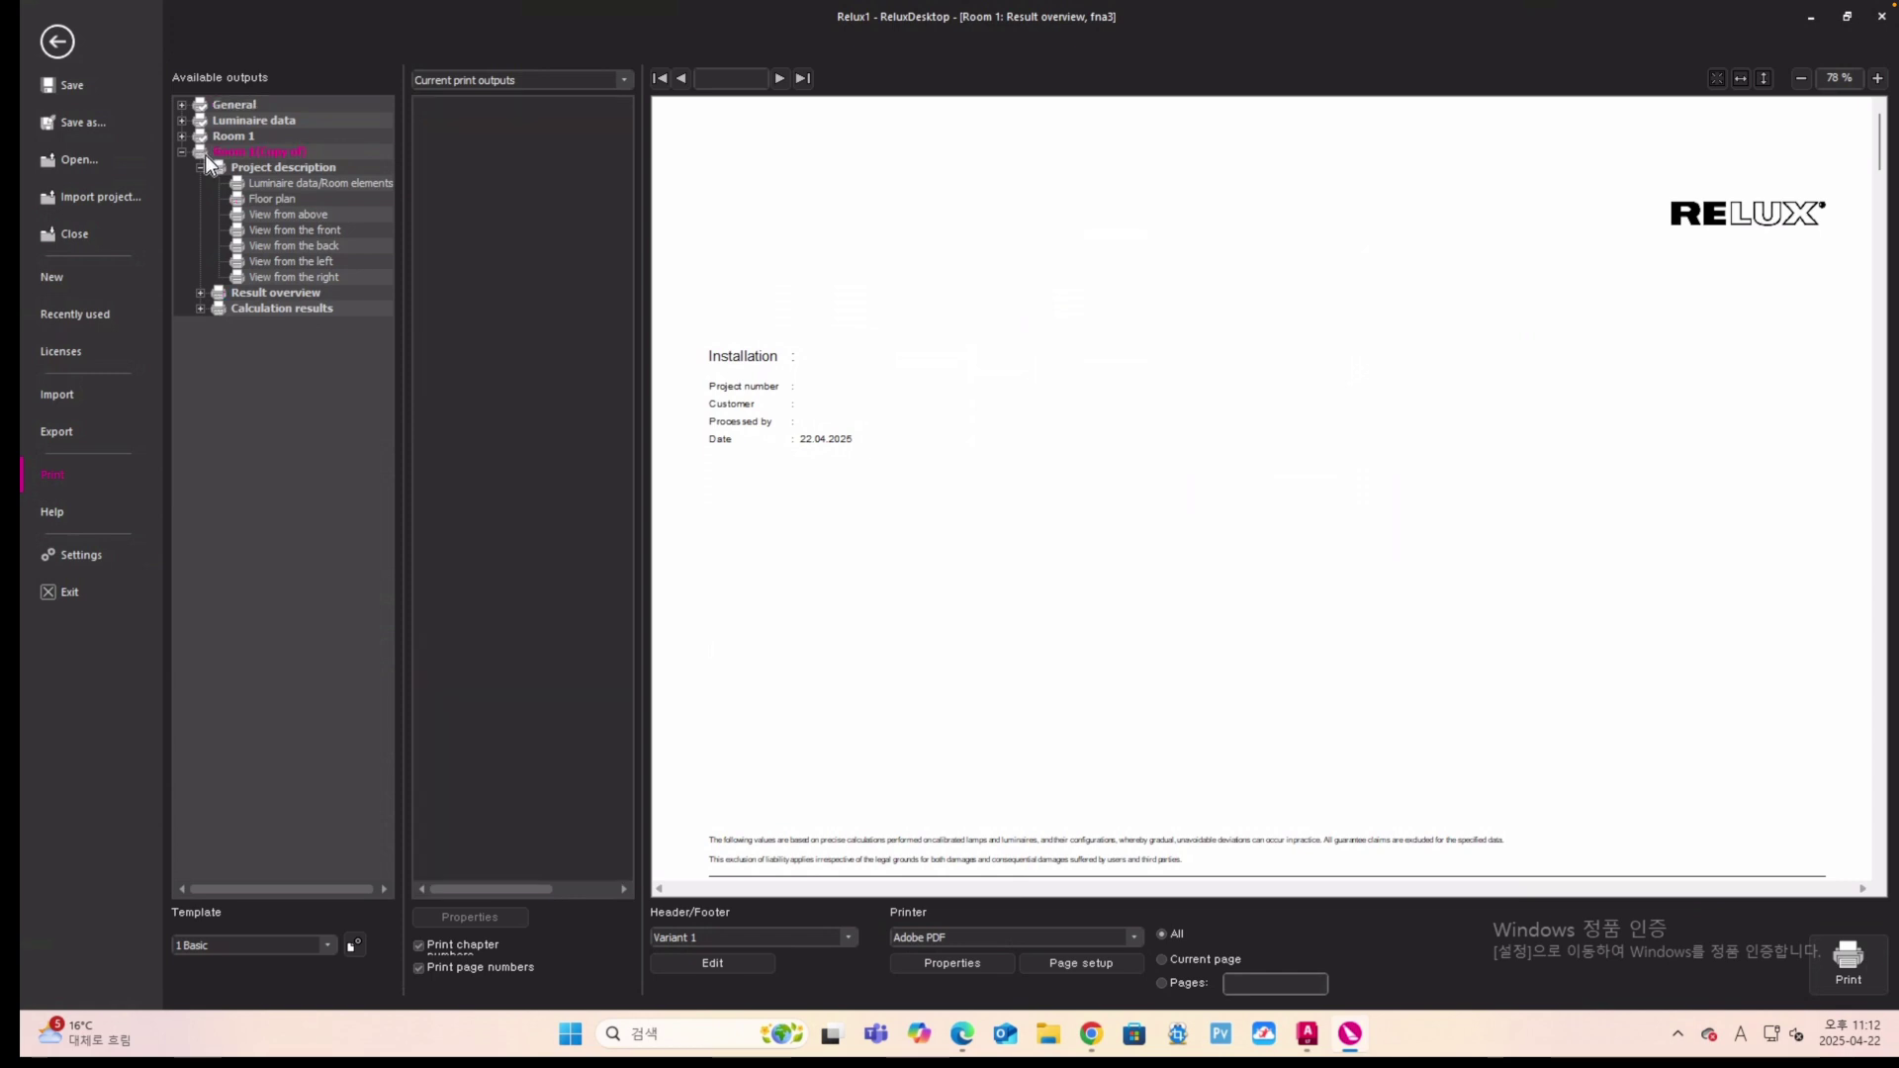
{"action": "left_click", "coordinate": [204, 139]}
{"action": "left_click", "coordinate": [200, 117]}
{"action": "left_click", "coordinate": [200, 107]}
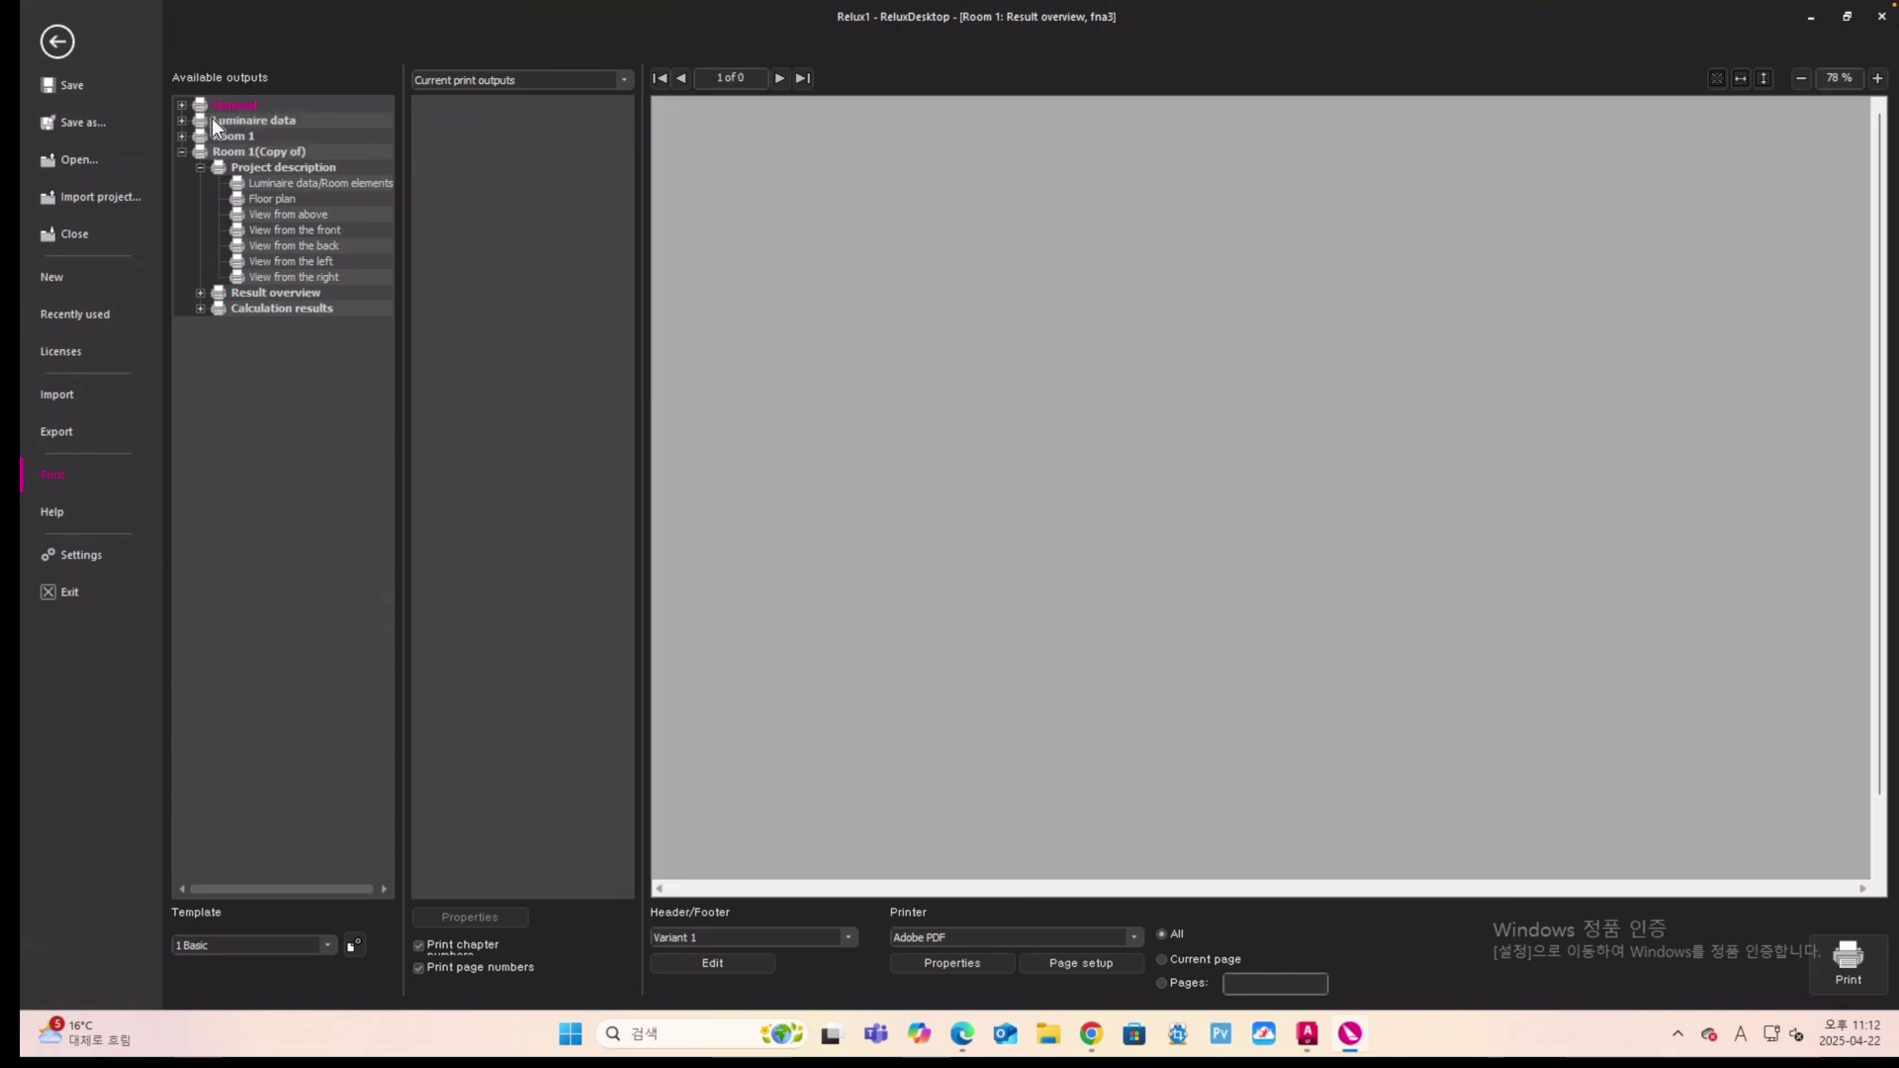
Add all luminaire data and Room 1's result overviews to the printout, and preview the fna2 and fna3 pages.
{"action": "left_click", "coordinate": [200, 121]}
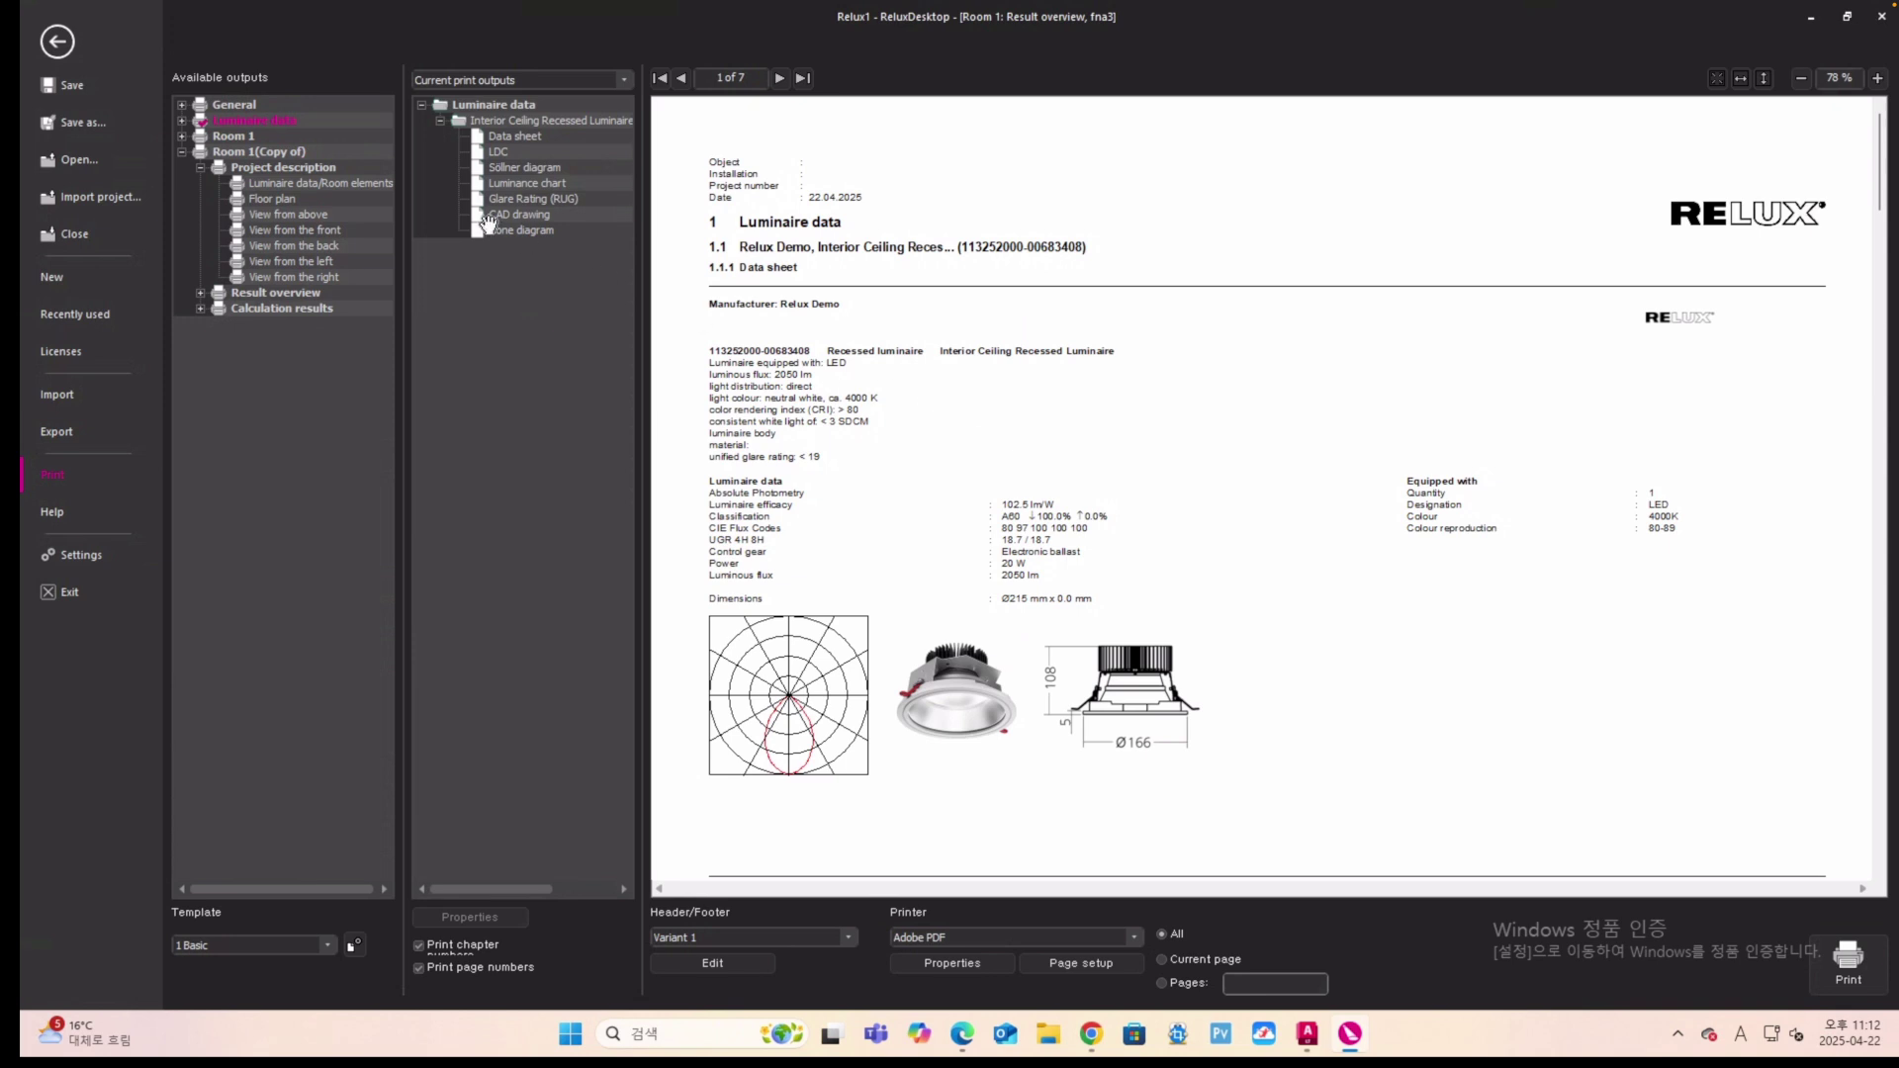
{"action": "left_click", "coordinate": [182, 135]}
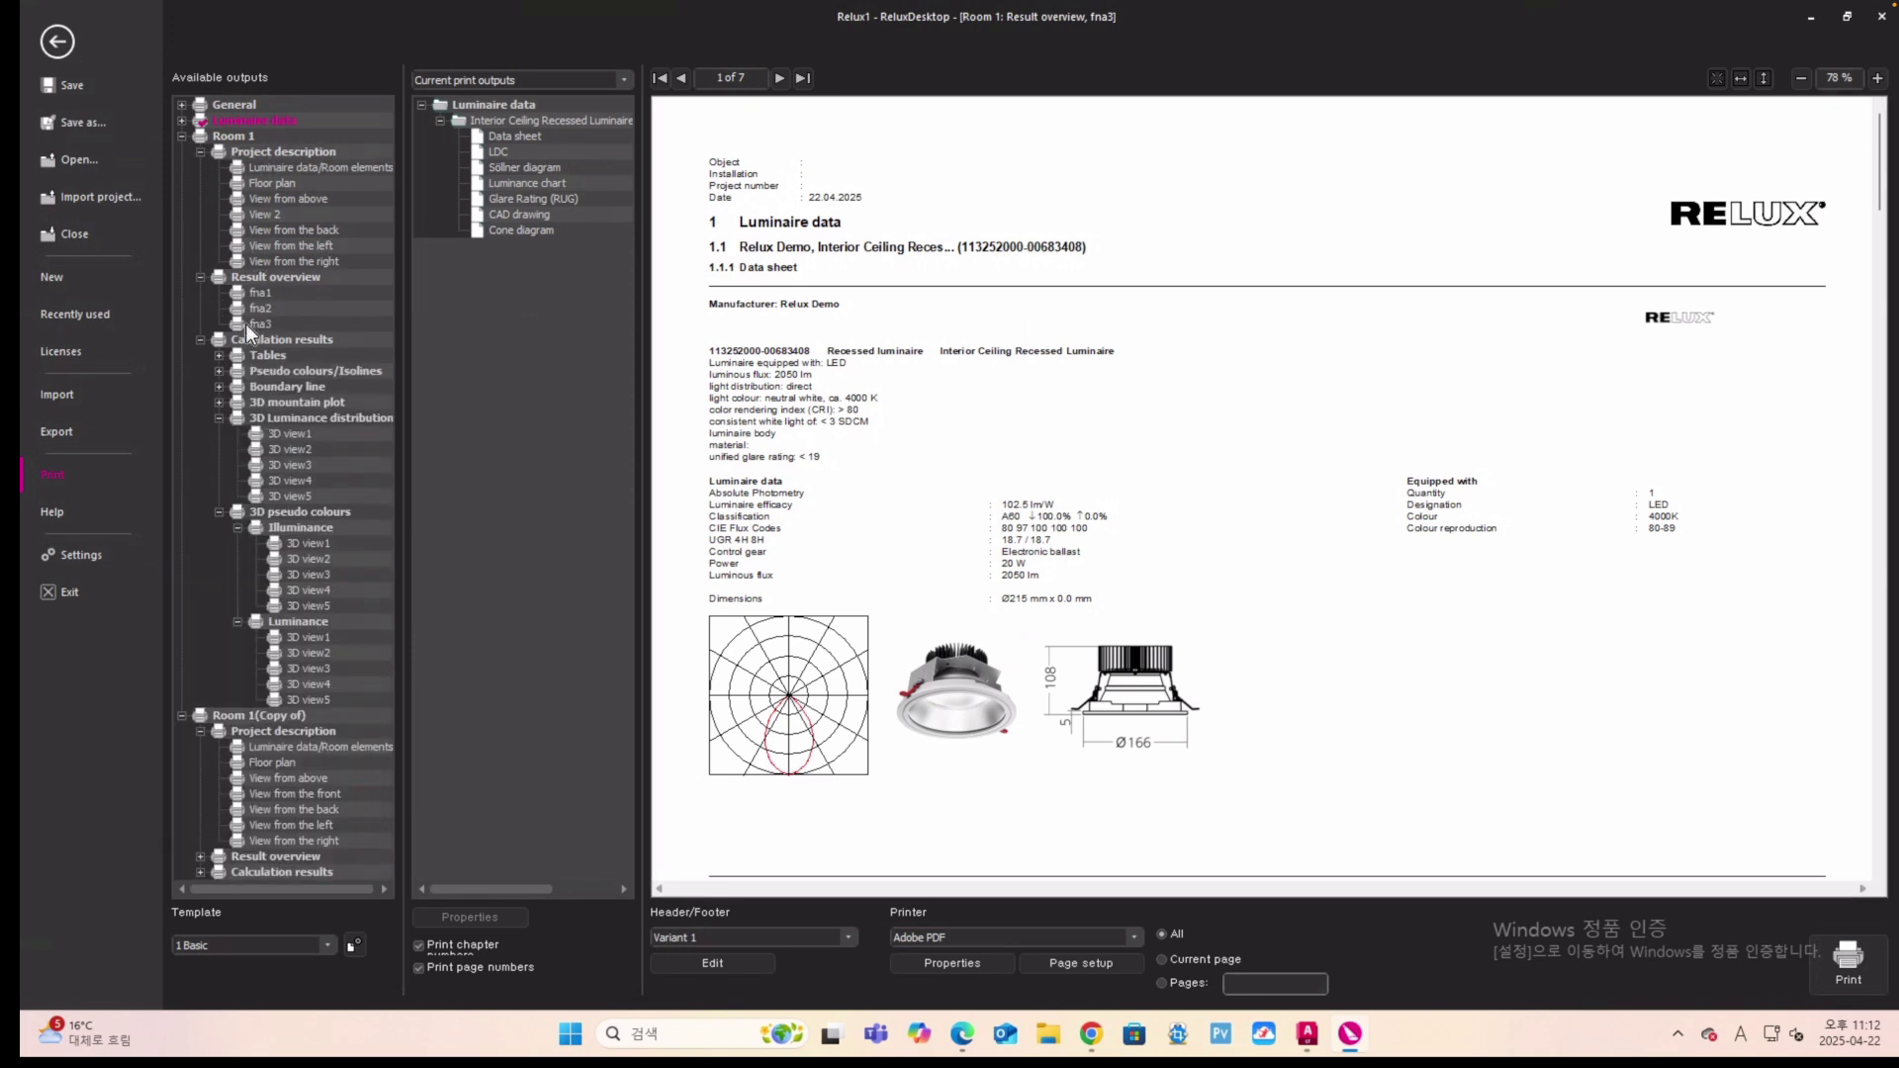
{"action": "left_click", "coordinate": [218, 277]}
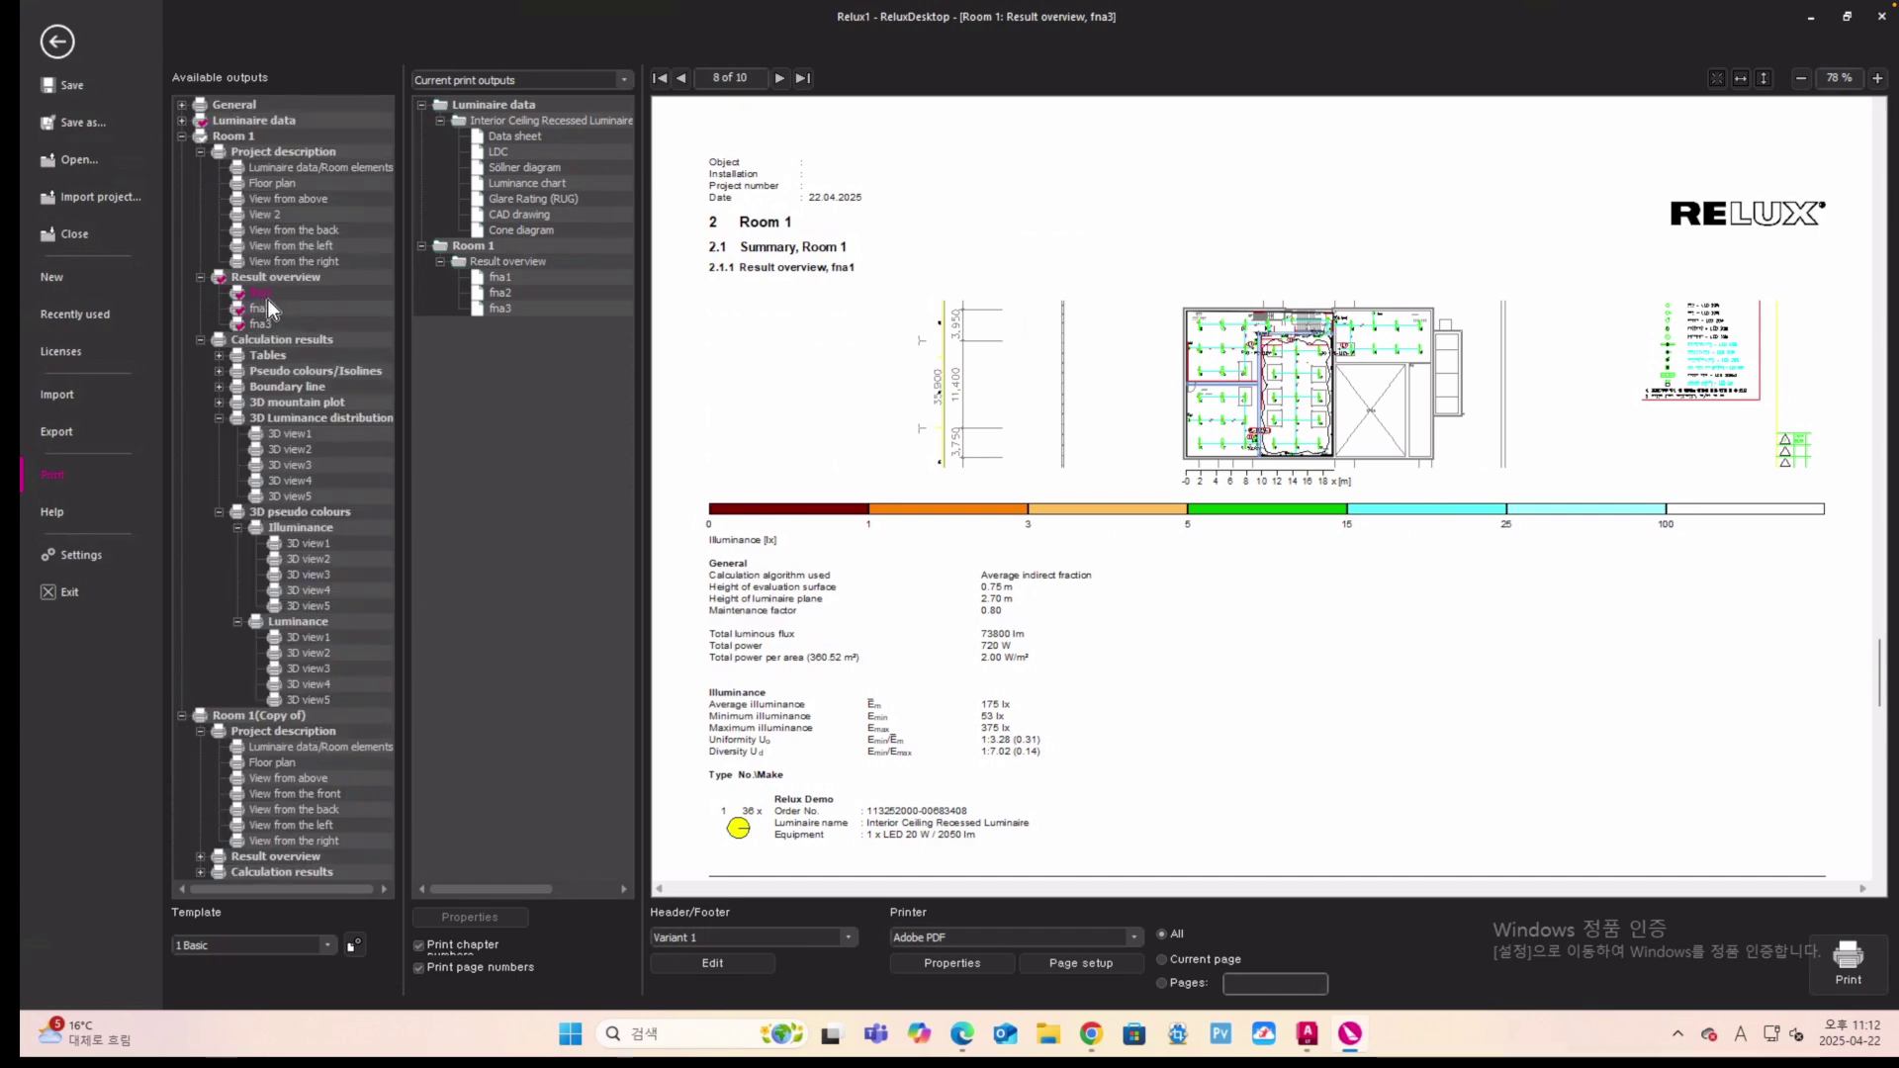
{"action": "left_click", "coordinate": [260, 309]}
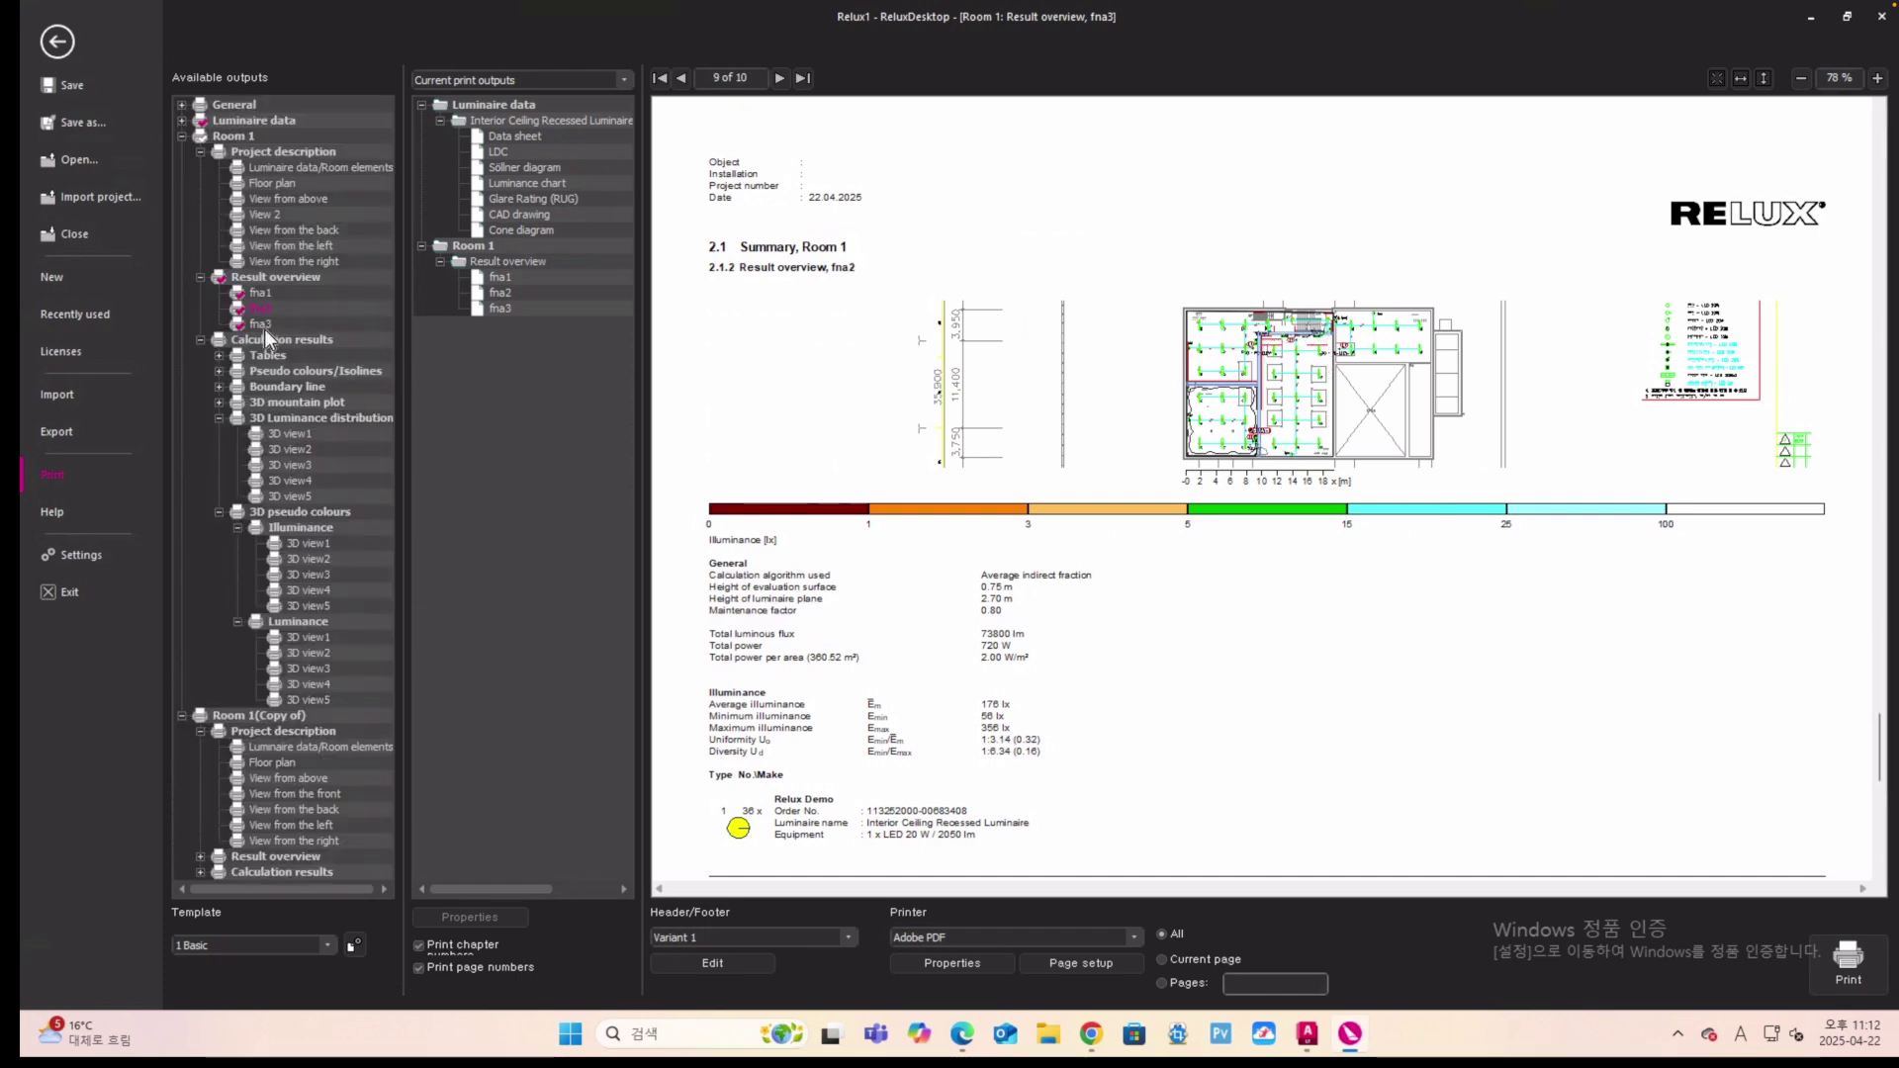
{"action": "left_click", "coordinate": [260, 324]}
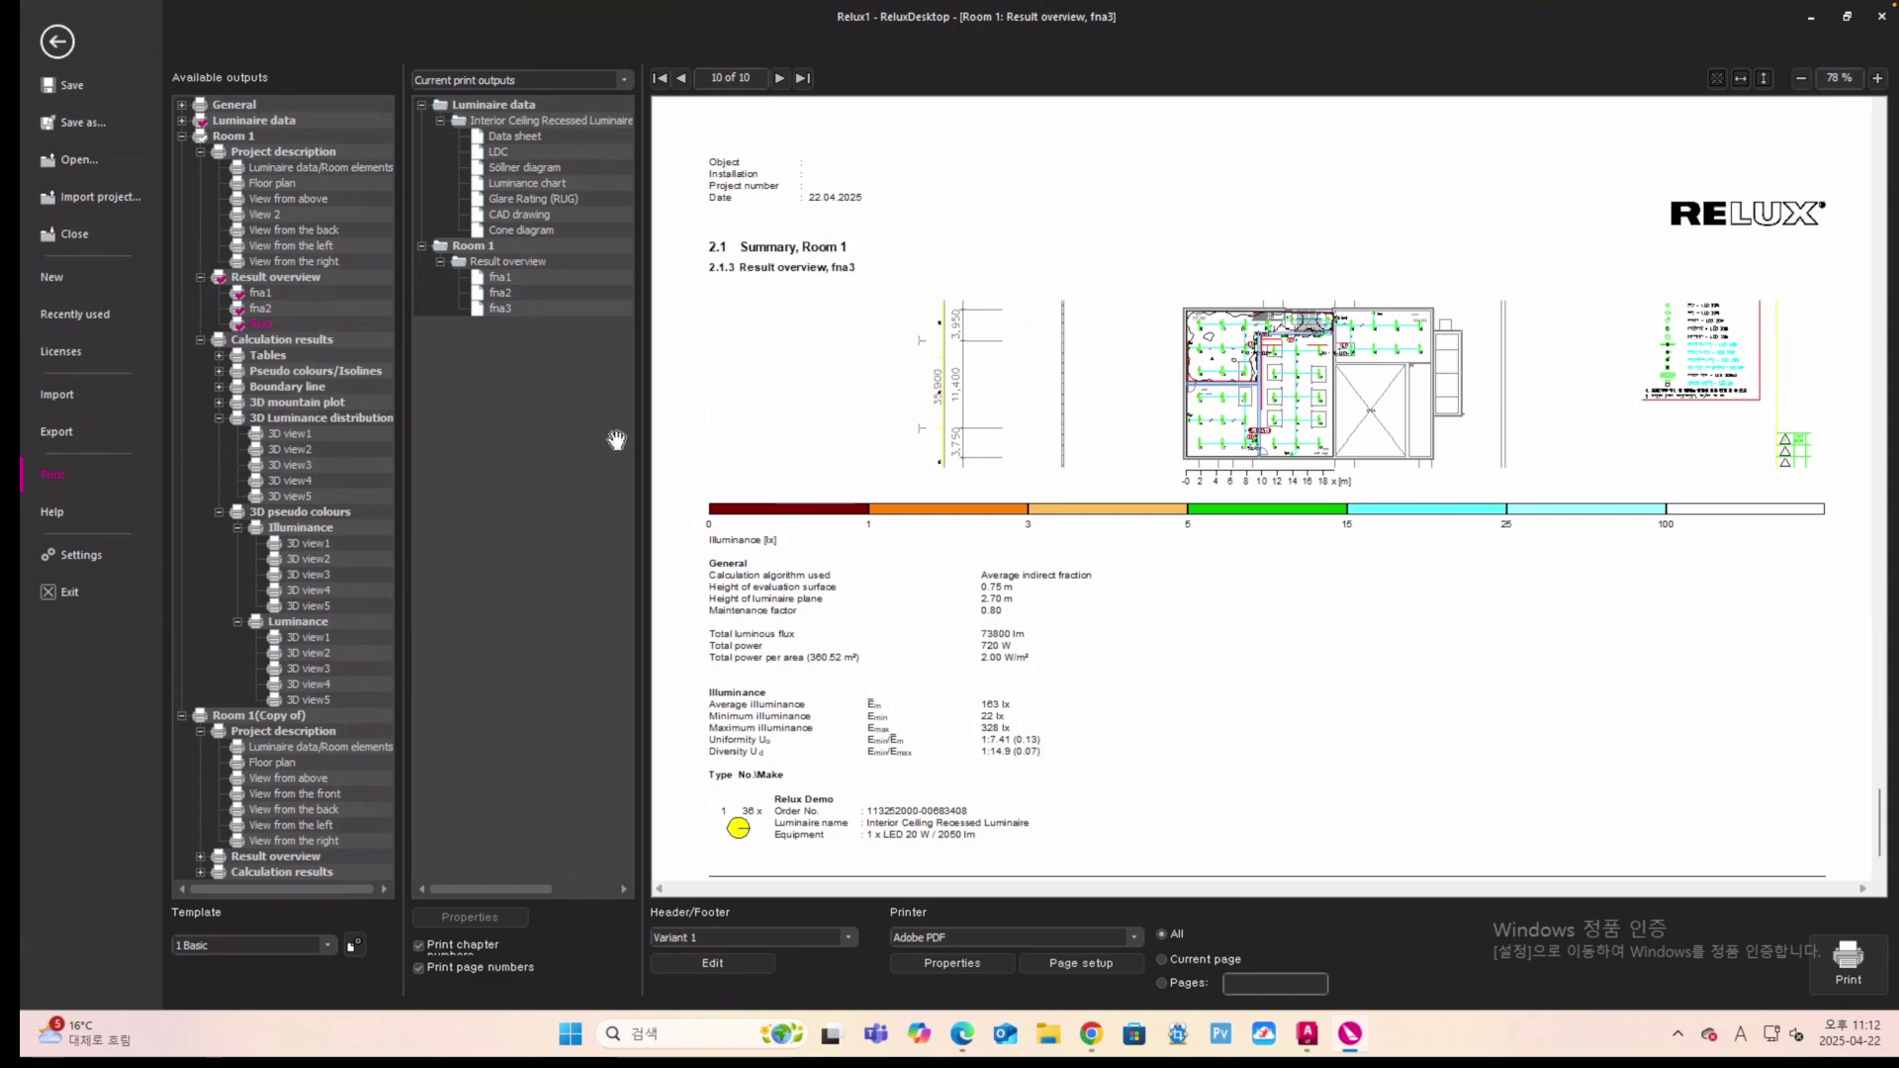
Add 3D view1 and 3D view2 of Room 1's luminance distribution and of its illuminance and luminance pseudo colours to the printout.
{"action": "left_click", "coordinate": [255, 433]}
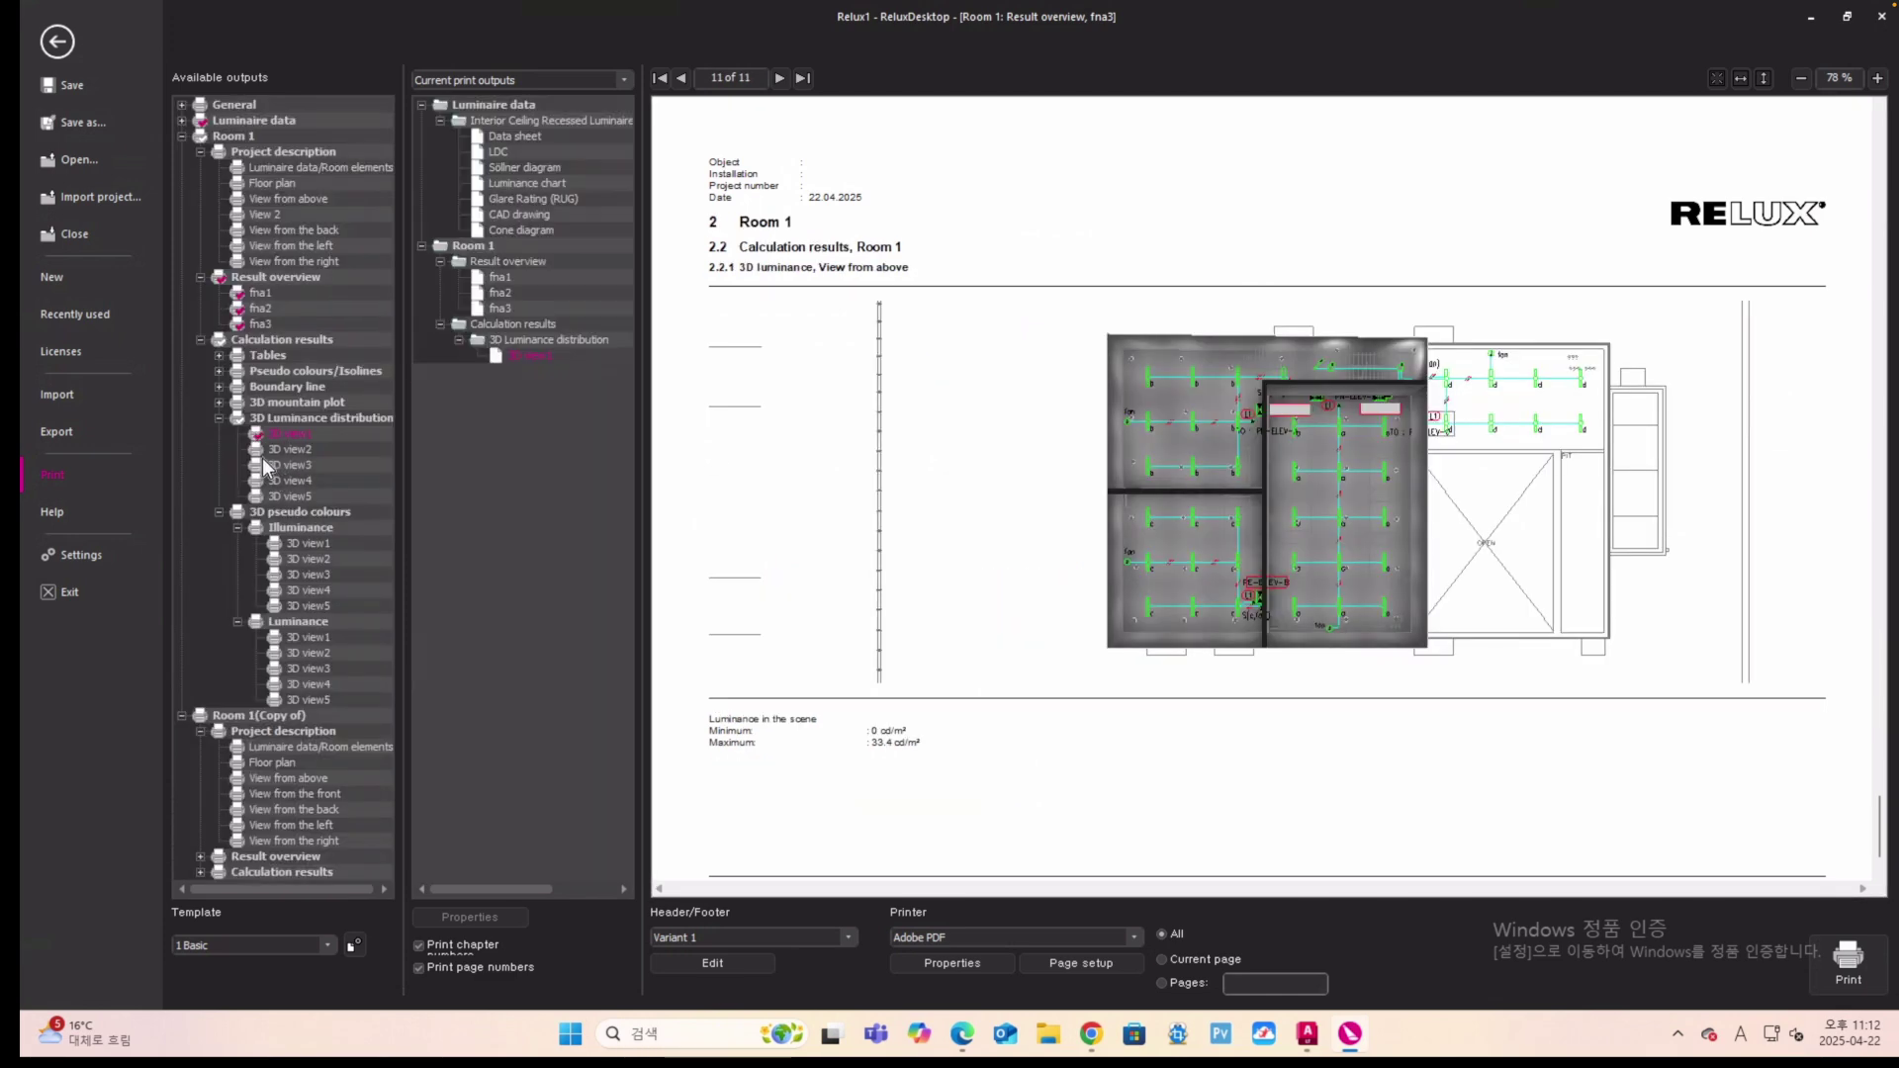
{"action": "left_click", "coordinate": [258, 451]}
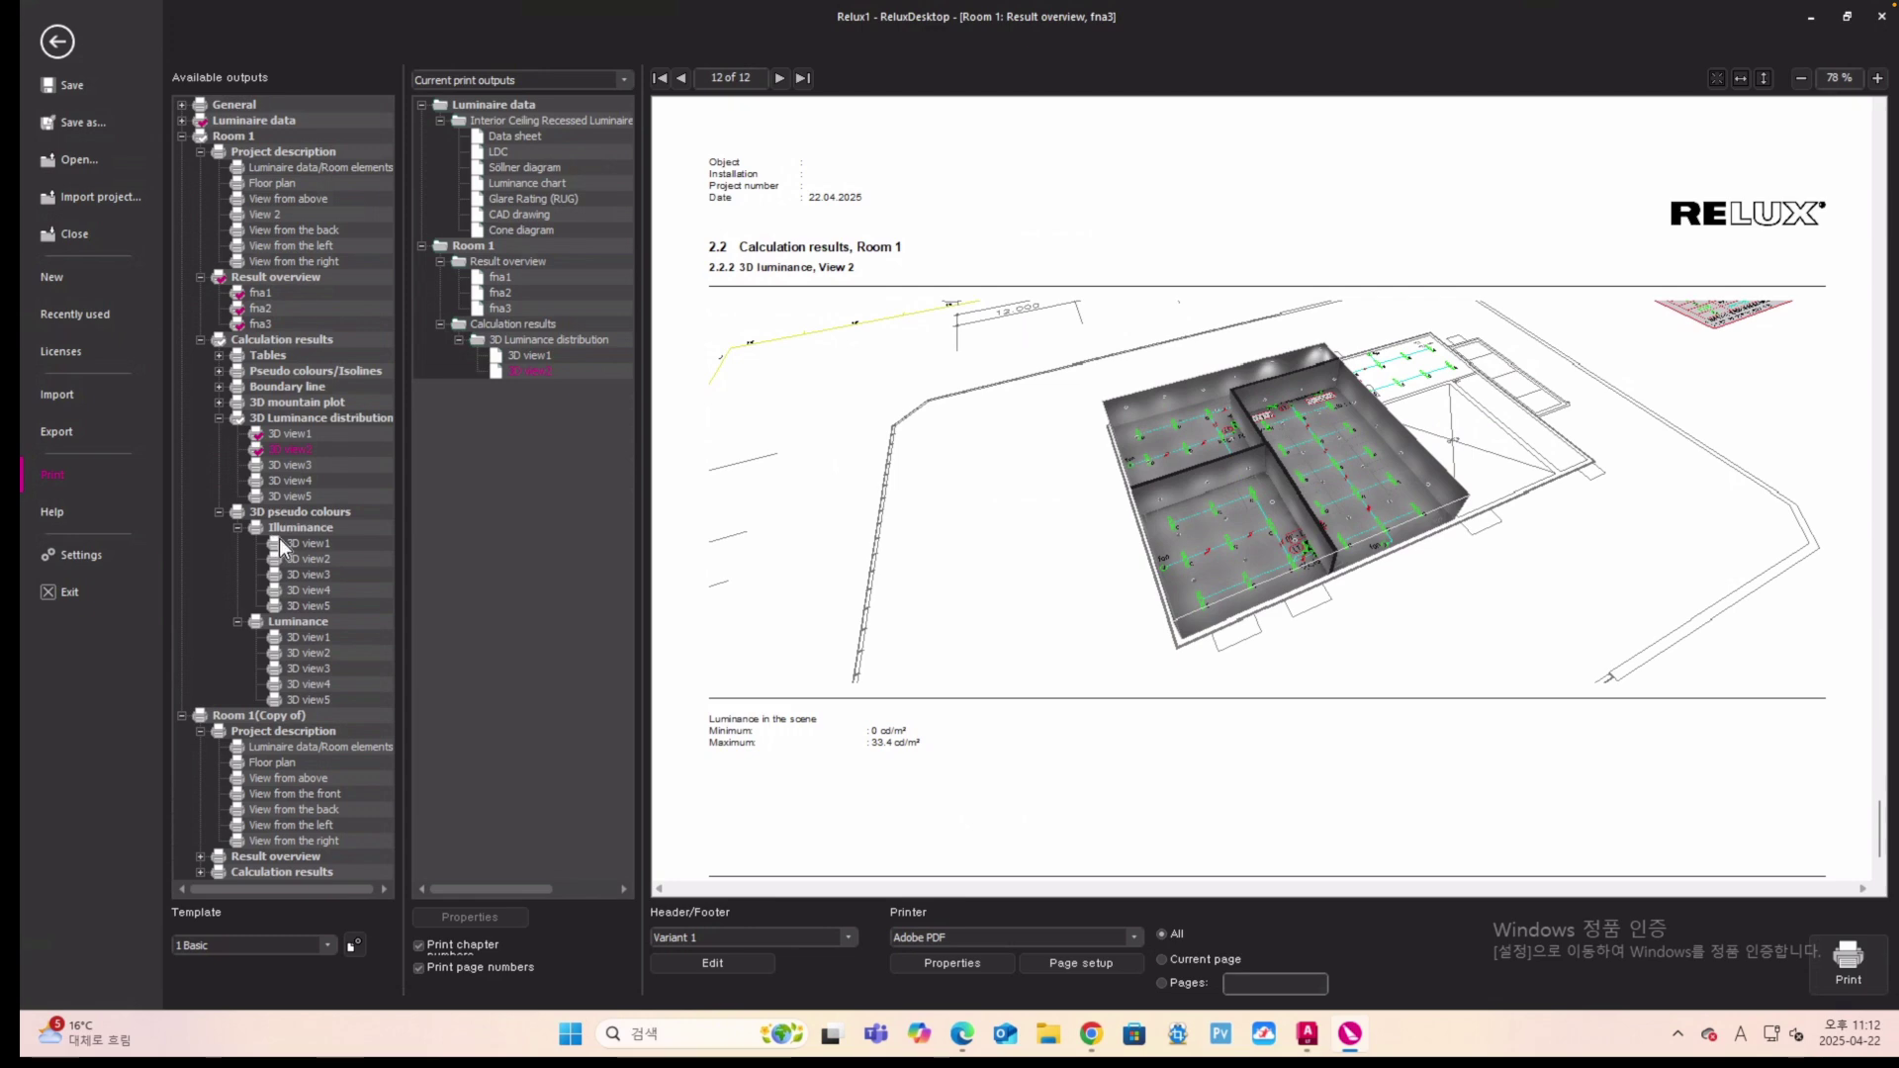
{"action": "left_click", "coordinate": [279, 540]}
{"action": "left_click", "coordinate": [277, 560]}
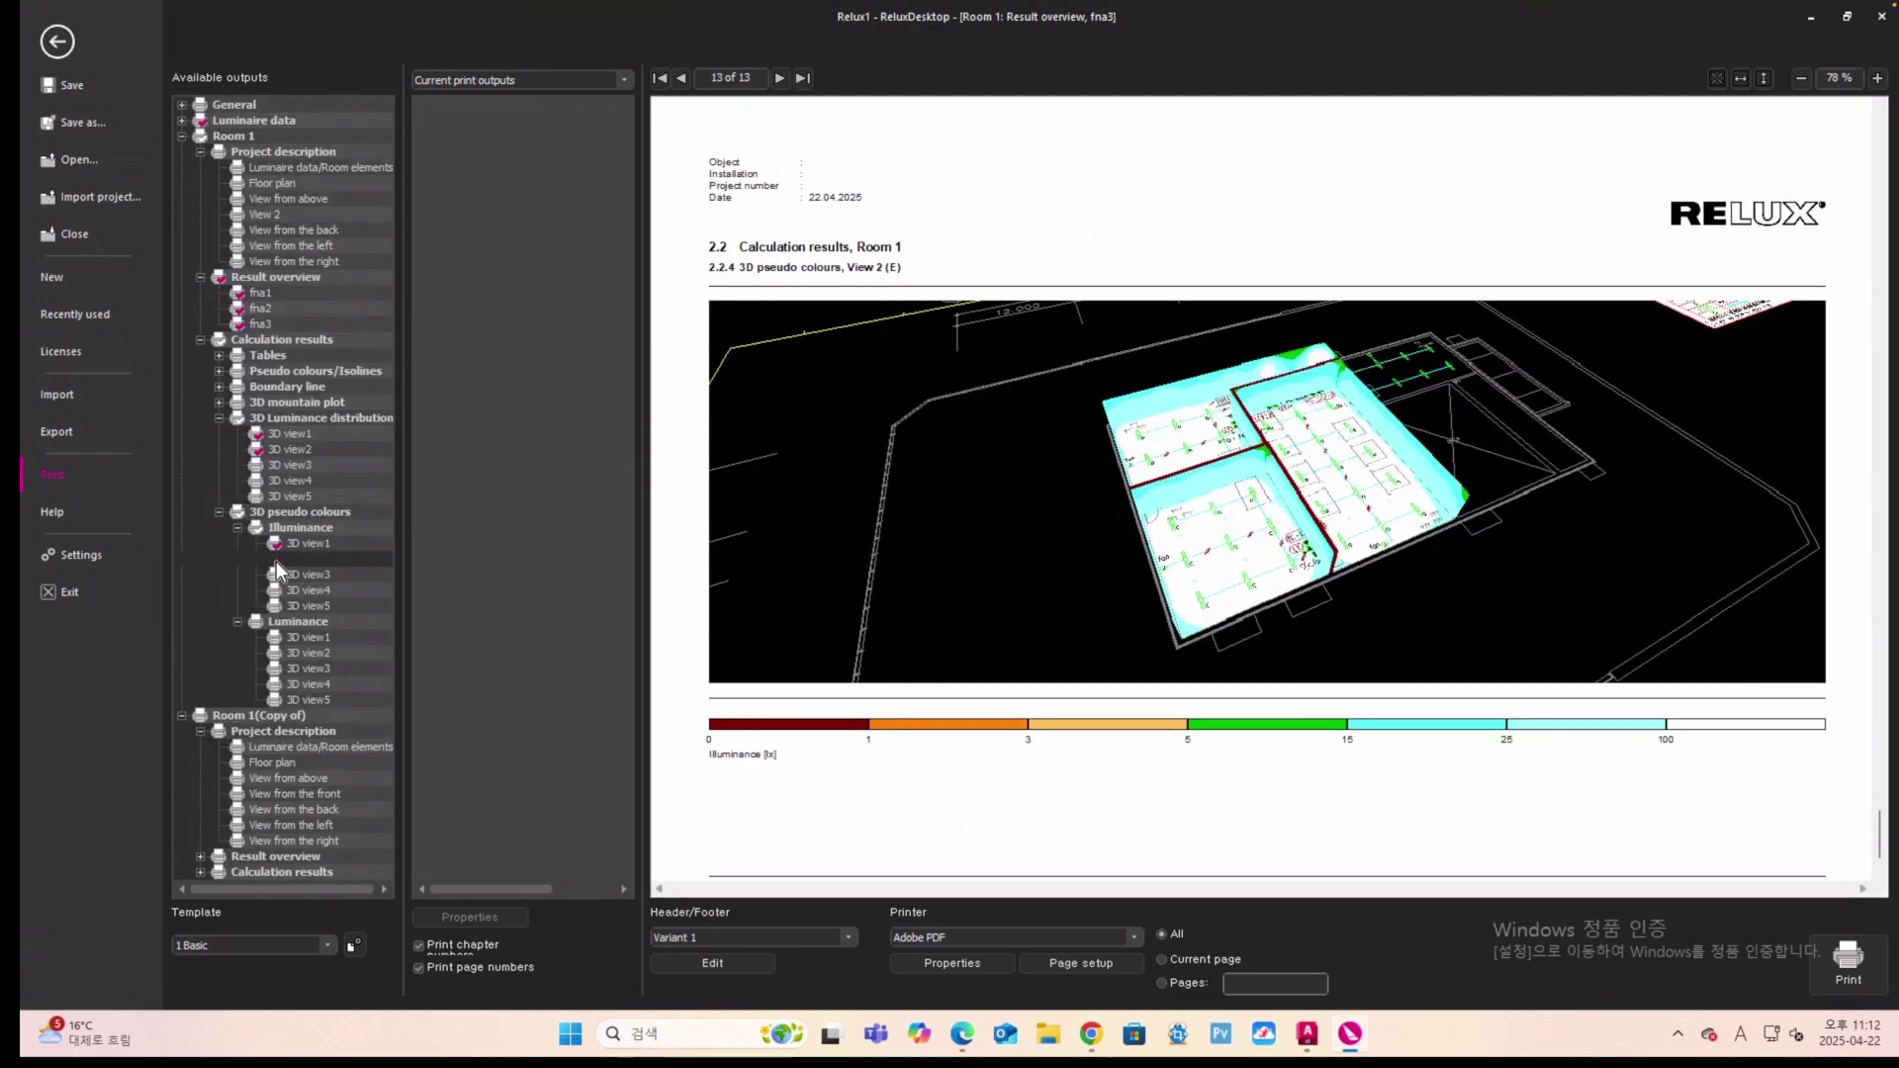
{"action": "left_click", "coordinate": [278, 639]}
{"action": "left_click", "coordinate": [276, 654]}
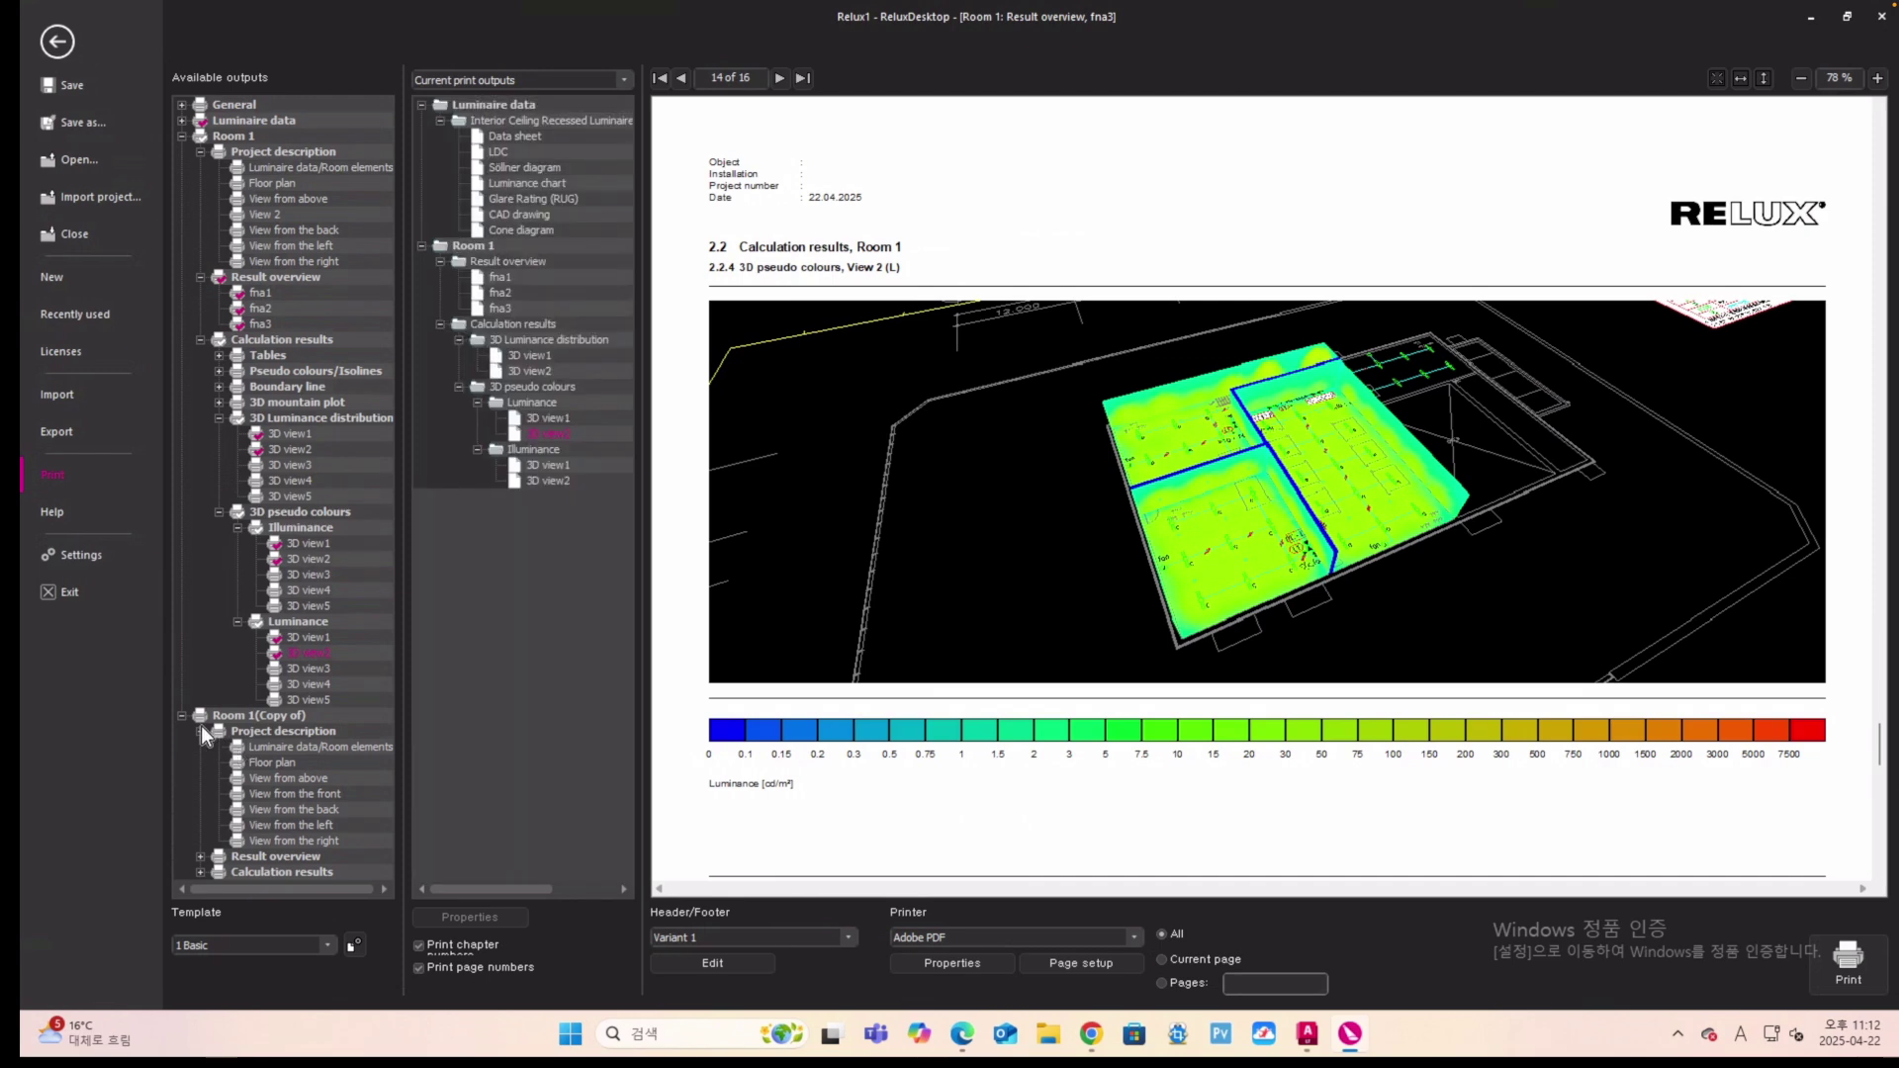
Add the M 1 result overview of Room 1(Copy of) to the printout.
{"action": "scroll", "coordinate": [245, 696], "scroll_direction": "down", "scroll_amount": 2}
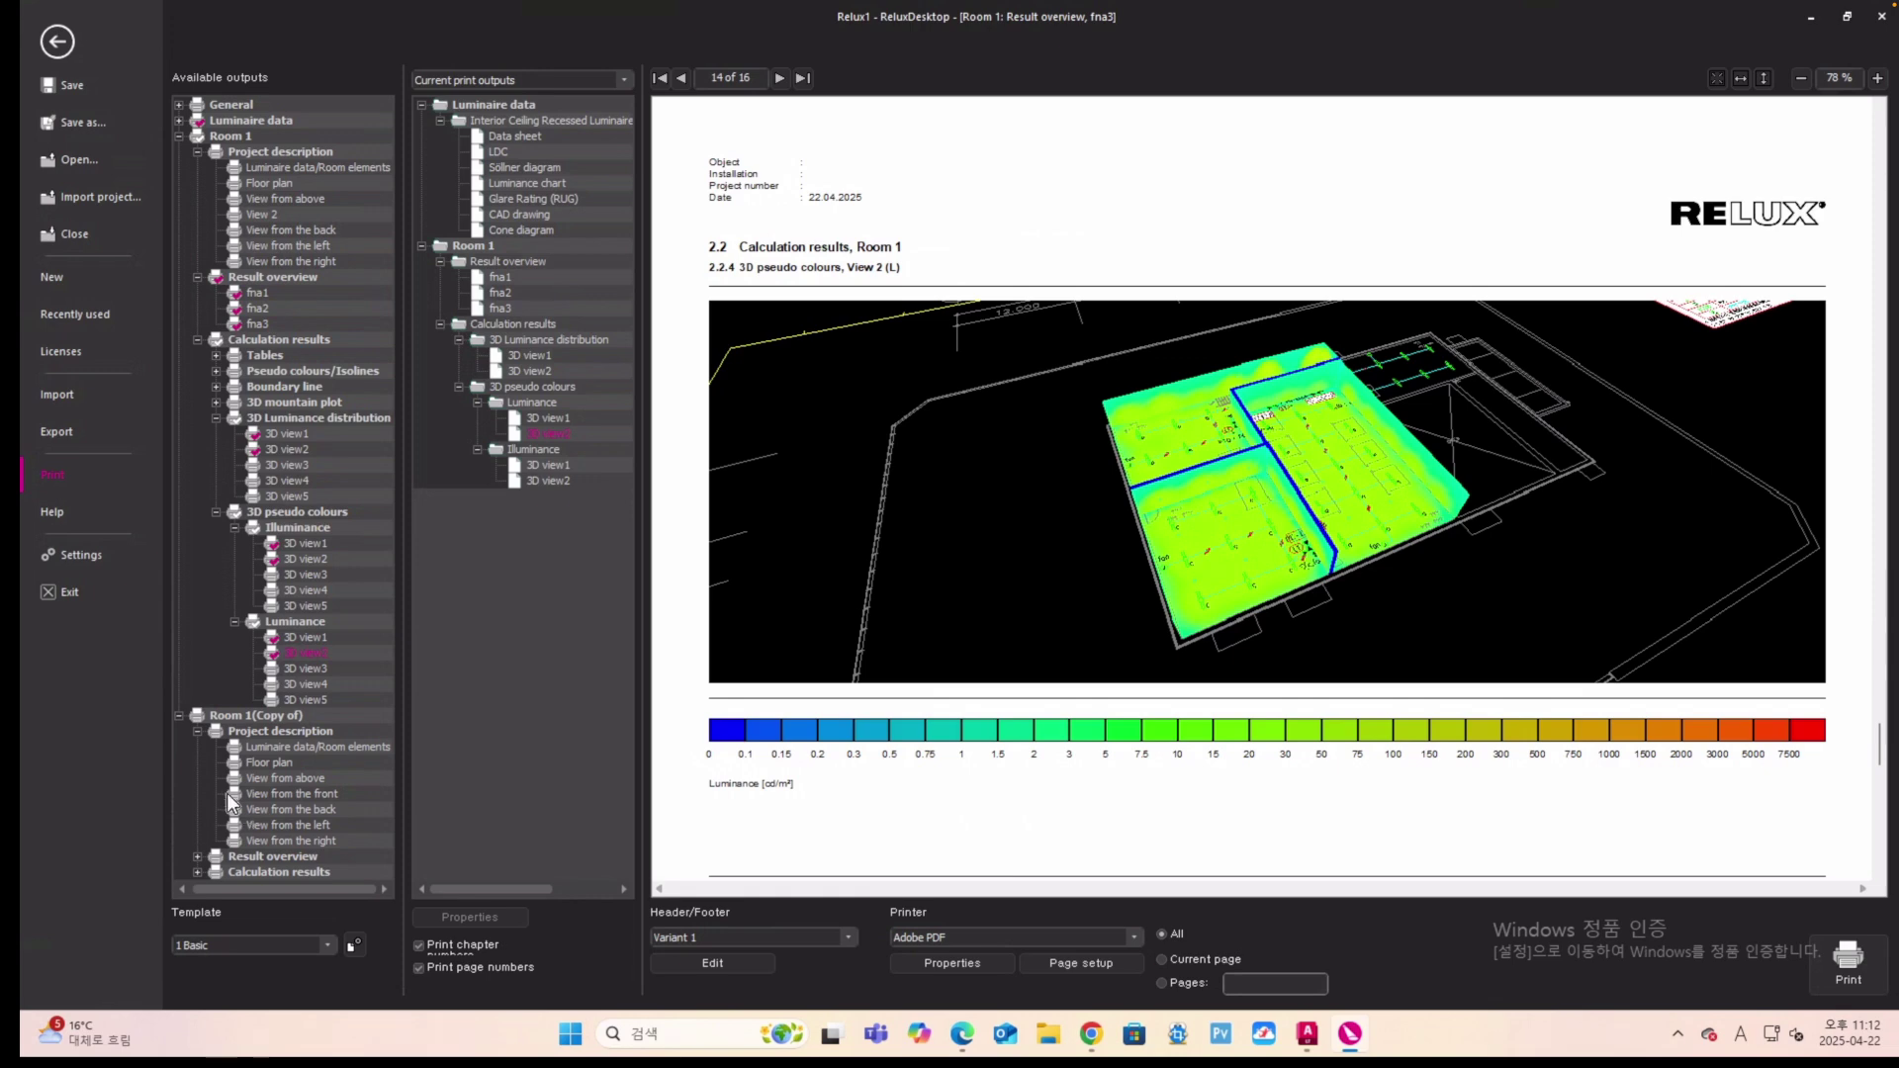
{"action": "left_click", "coordinate": [196, 732]}
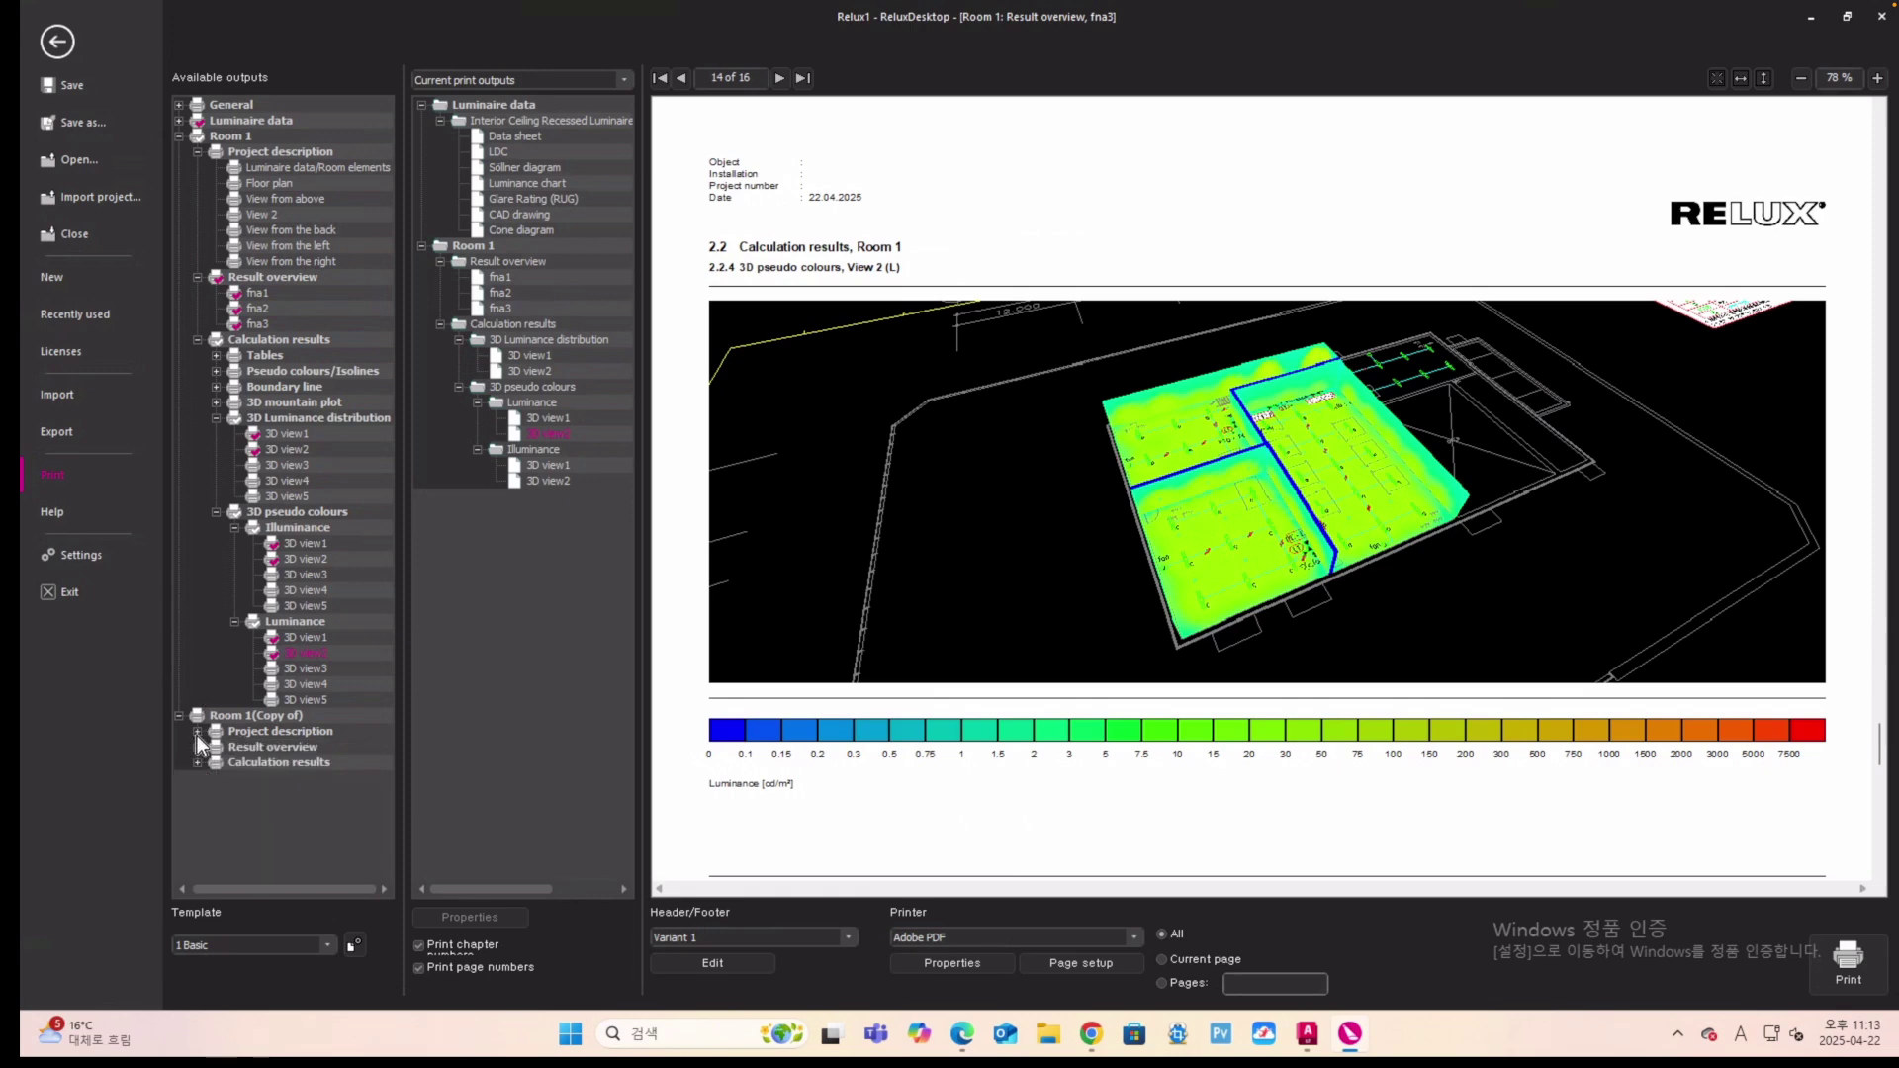
{"action": "left_click", "coordinate": [198, 748]}
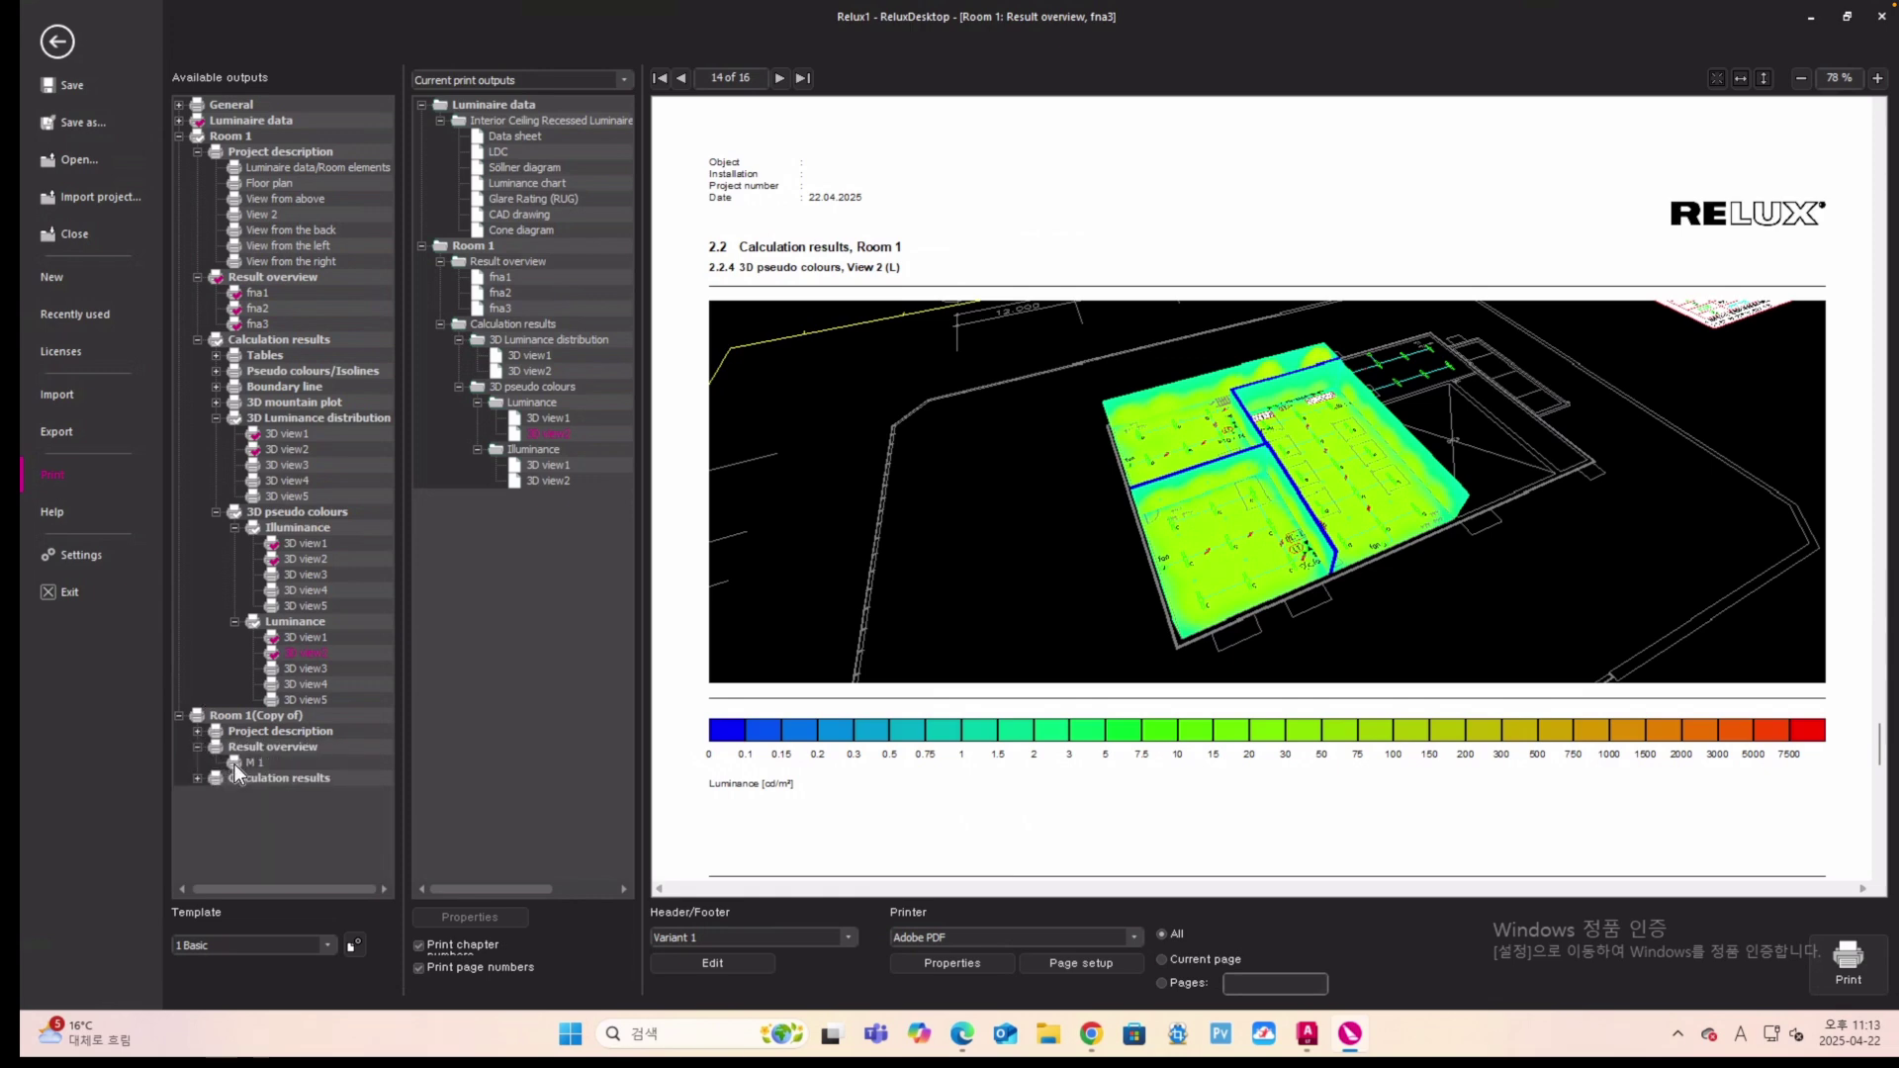
{"action": "left_click", "coordinate": [233, 764]}
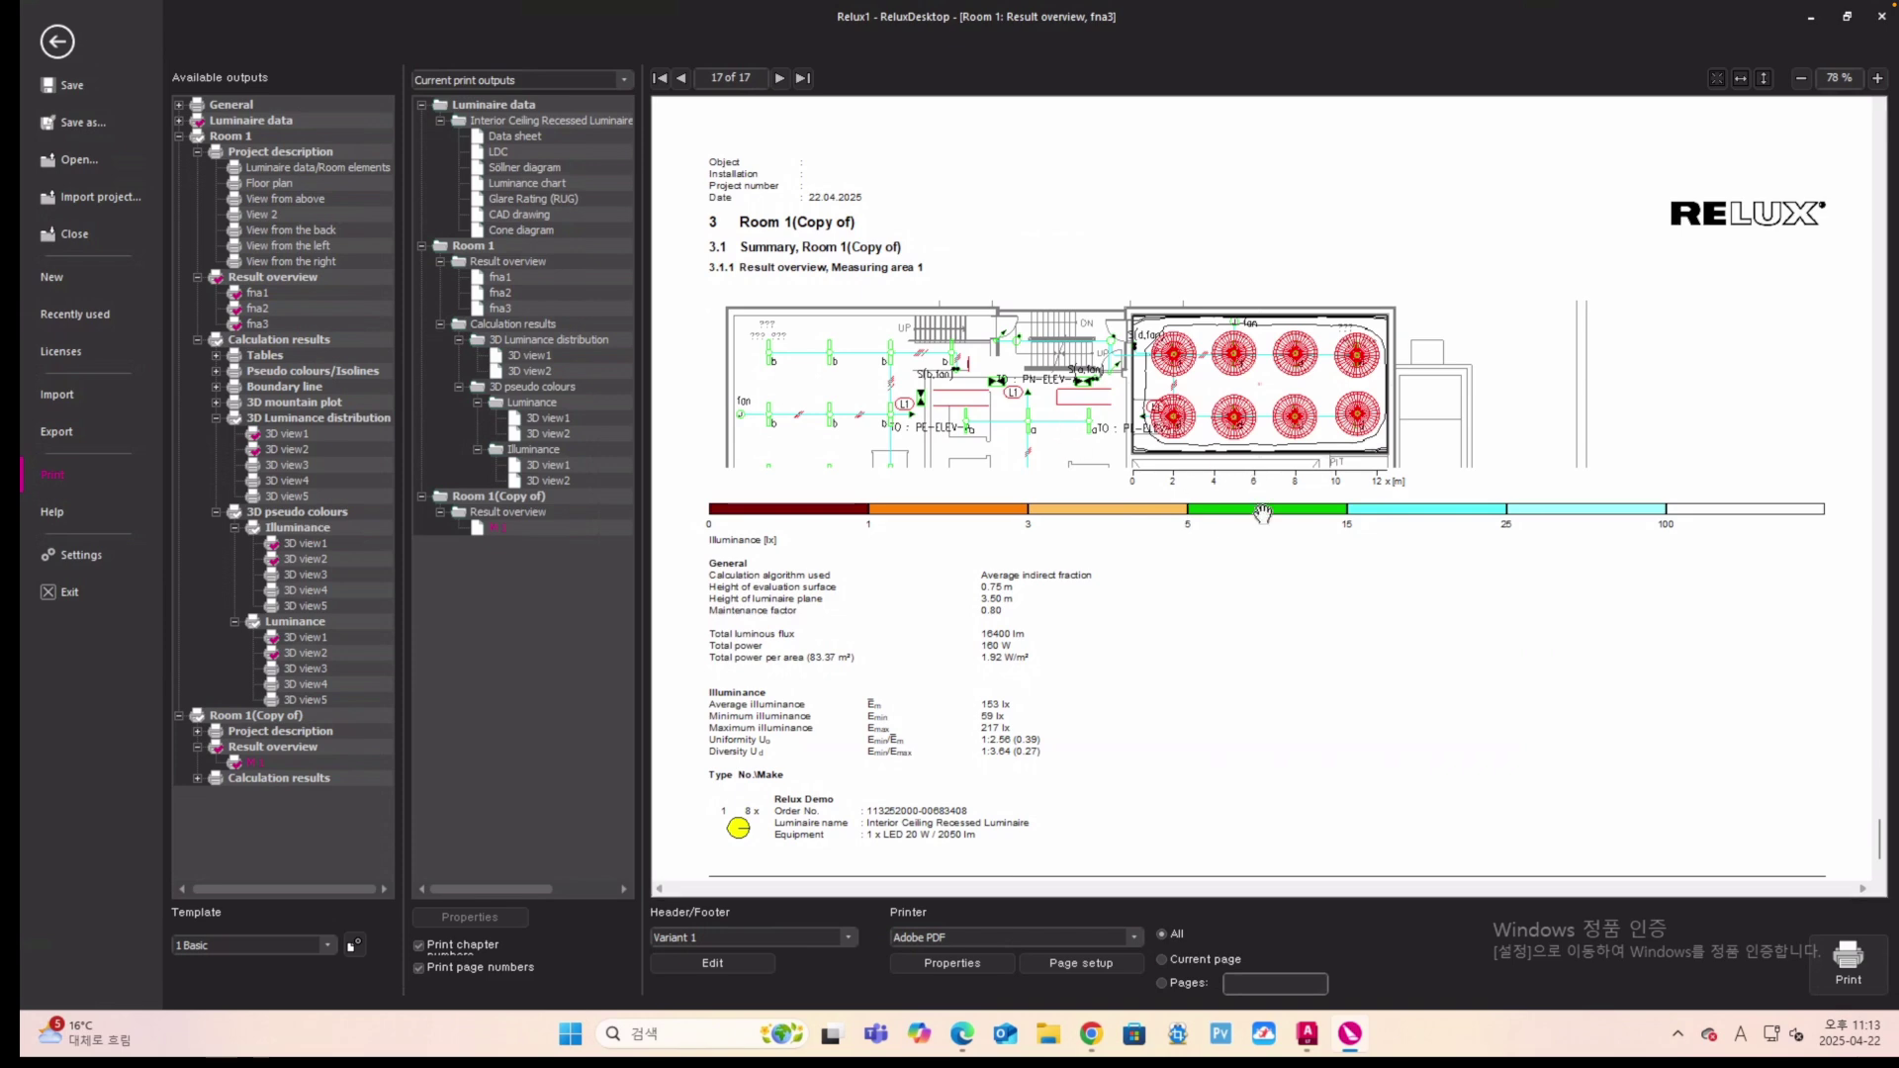
Add 3D view1 and 3D view2 of the 3D luminance distribution of Room 1(Copy of) to the printout.
{"action": "left_click", "coordinate": [198, 780]}
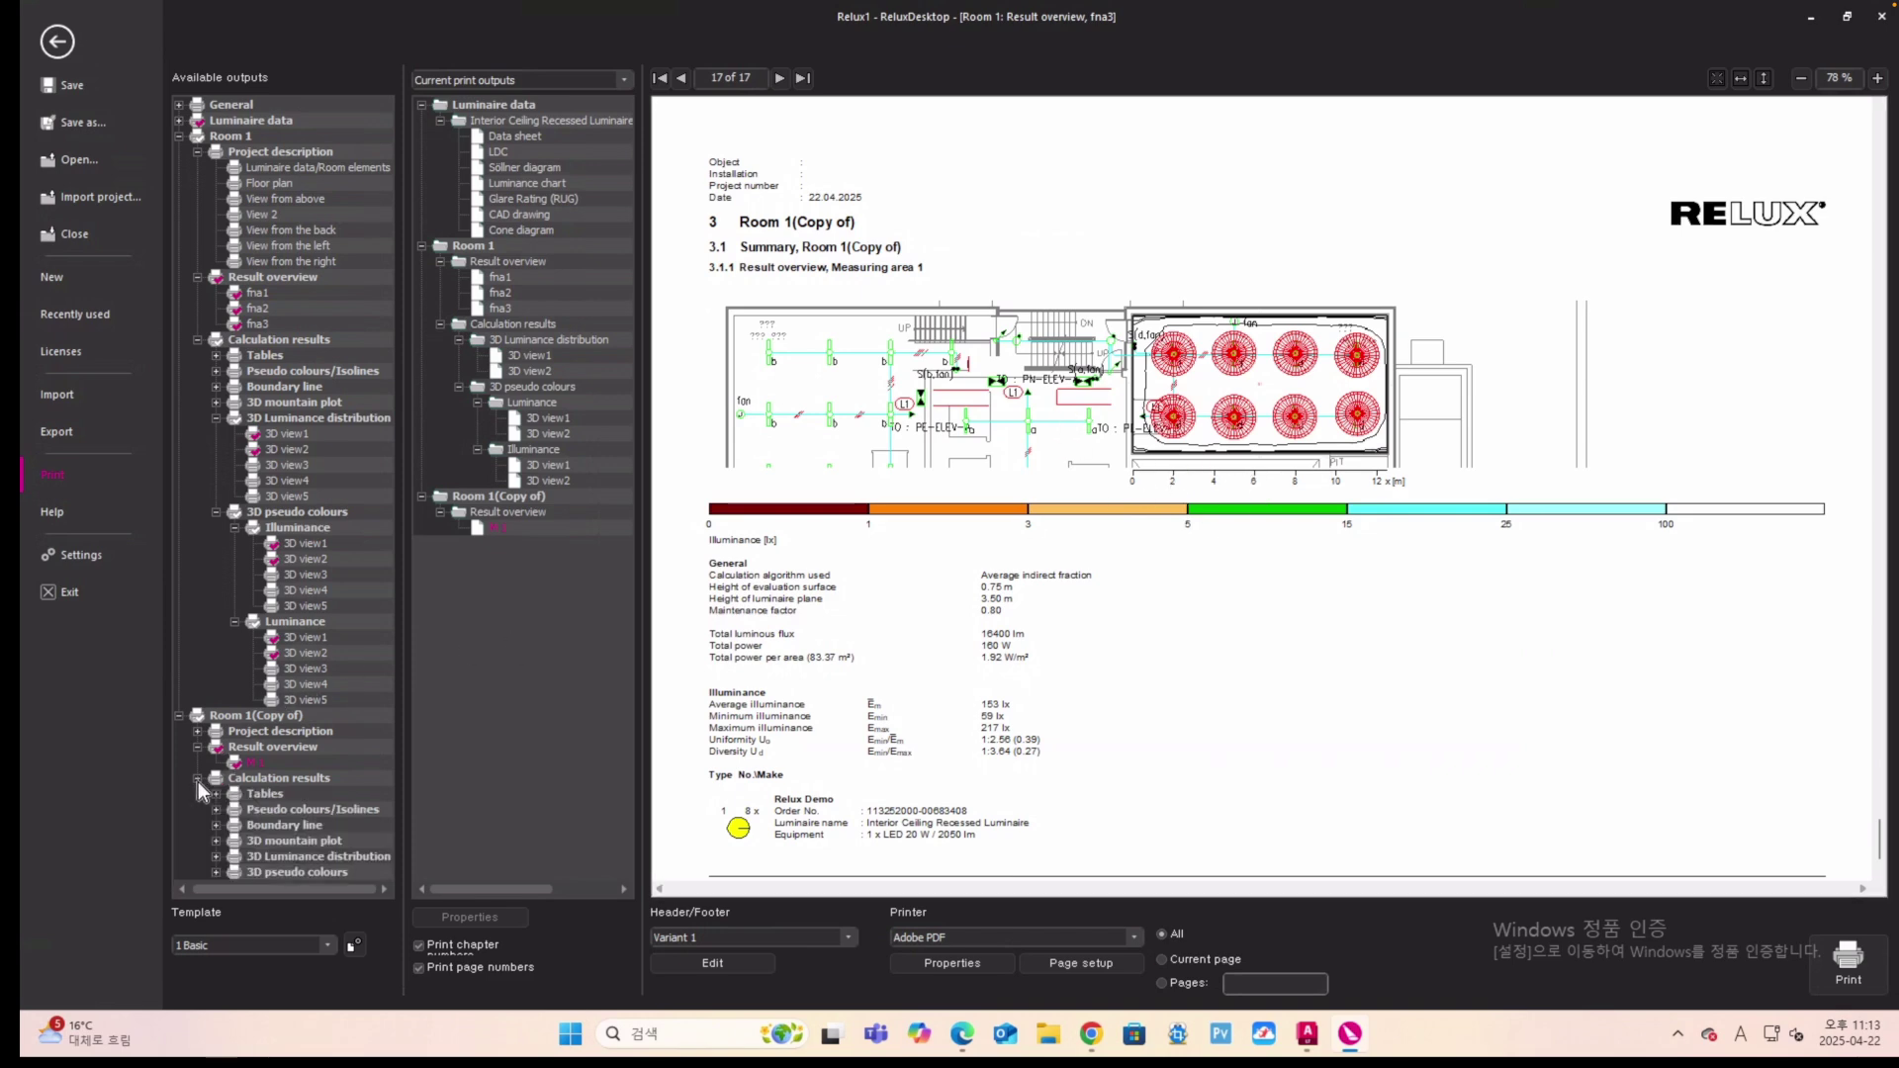
{"action": "left_click", "coordinate": [214, 856]}
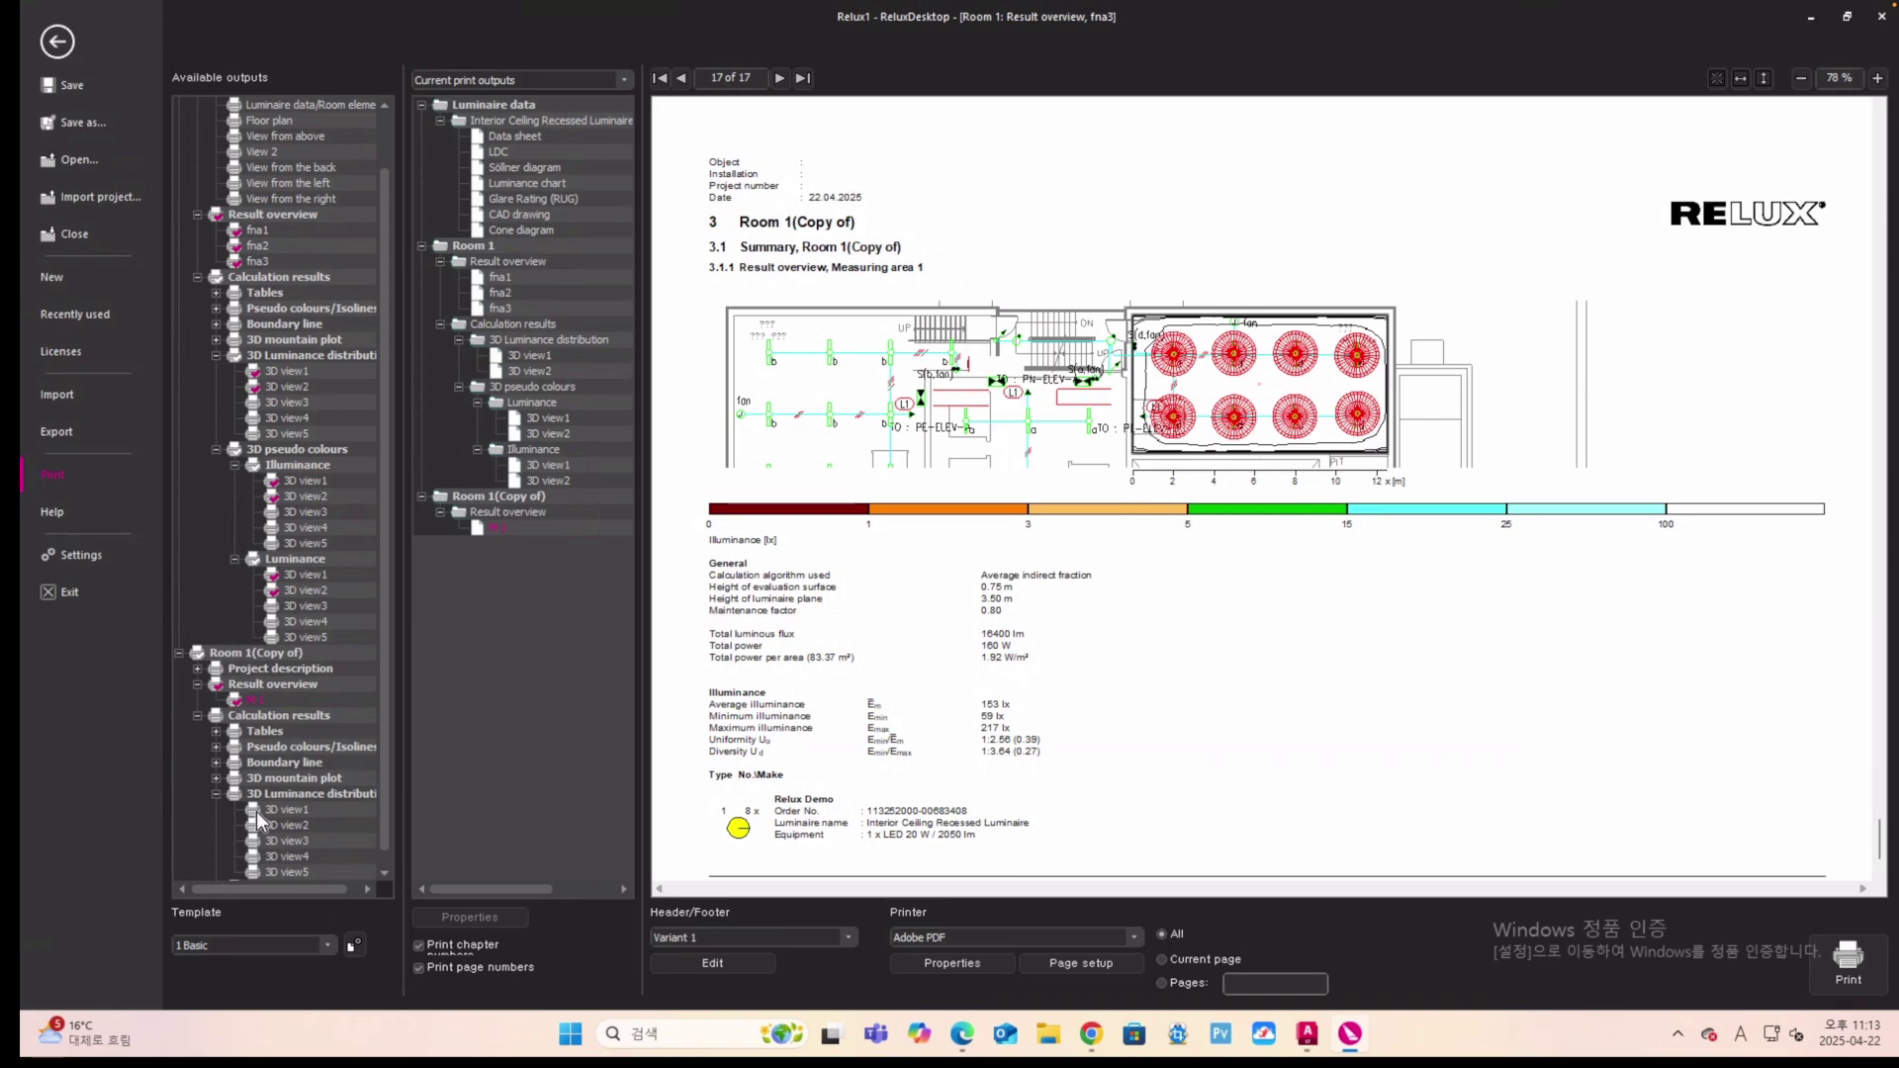
{"action": "left_click", "coordinate": [256, 811]}
{"action": "left_click", "coordinate": [254, 826]}
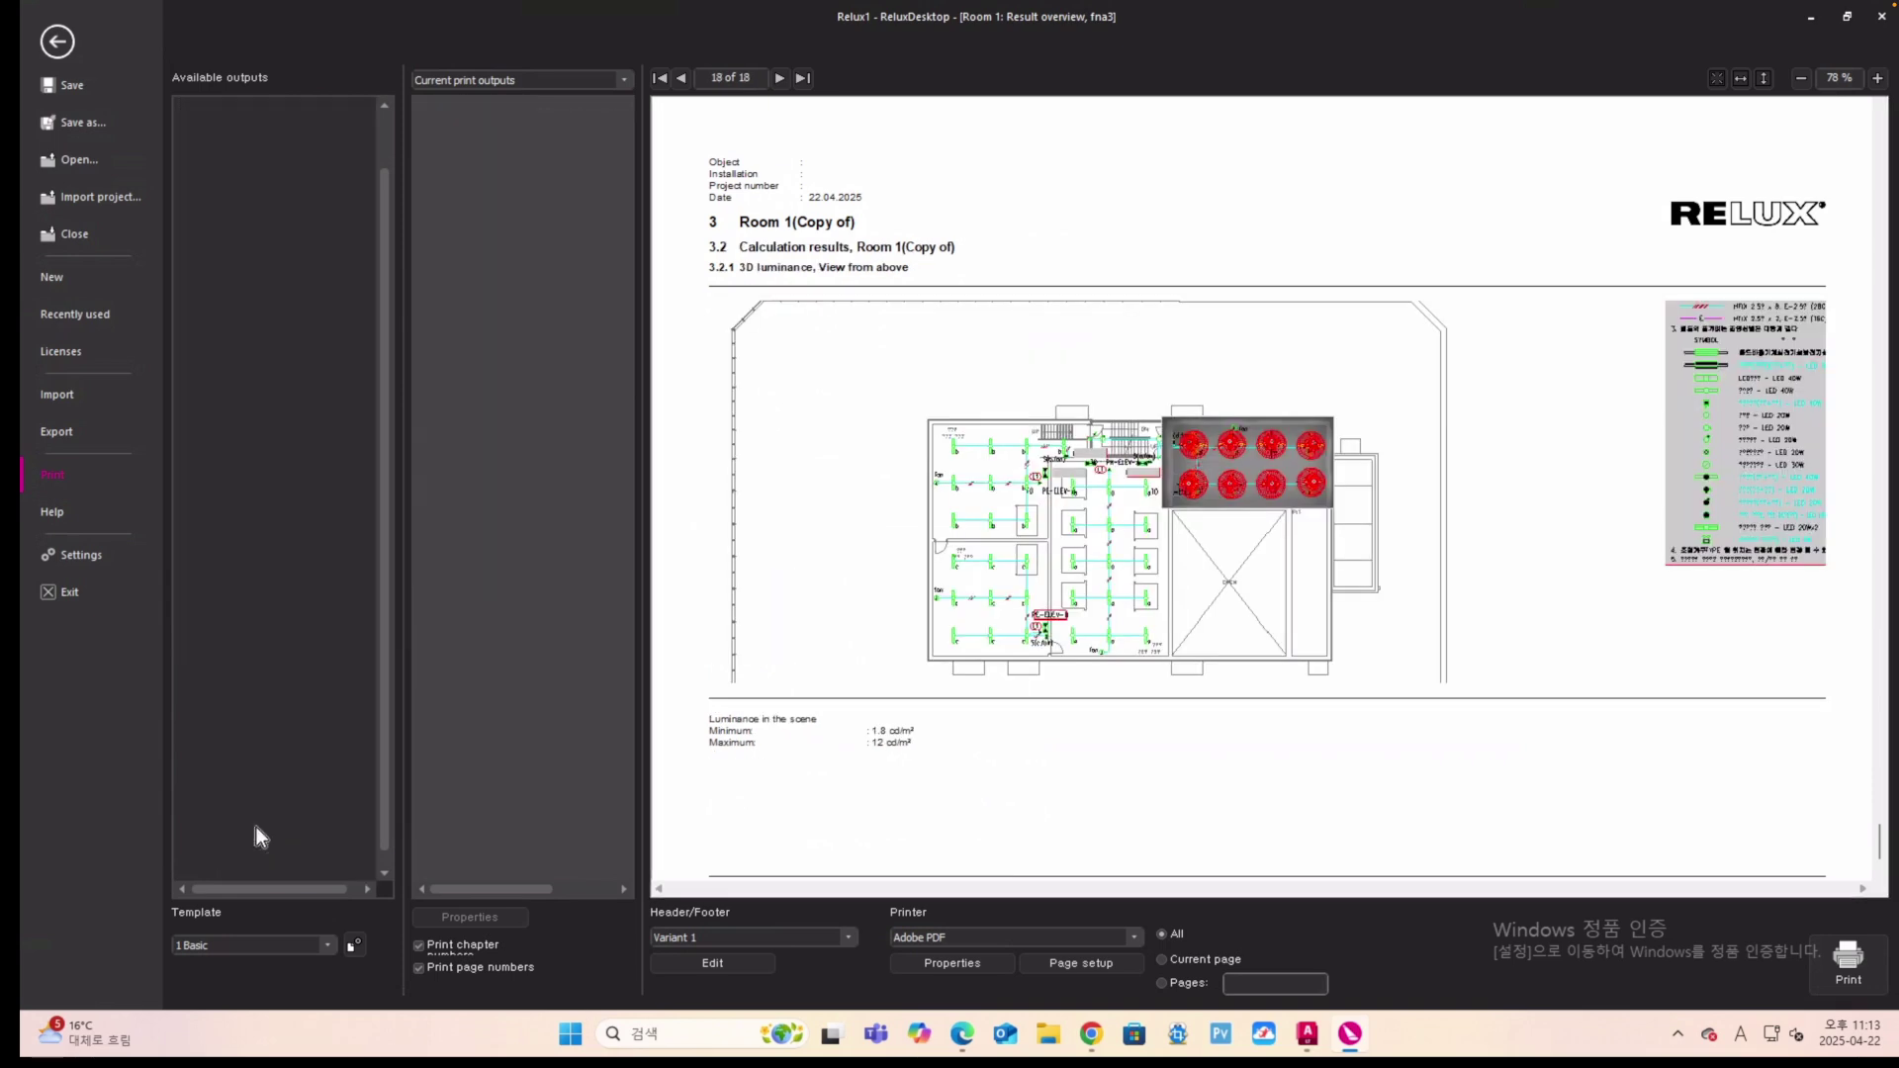
{"action": "scroll", "coordinate": [306, 771], "scroll_direction": "down", "scroll_amount": 1}
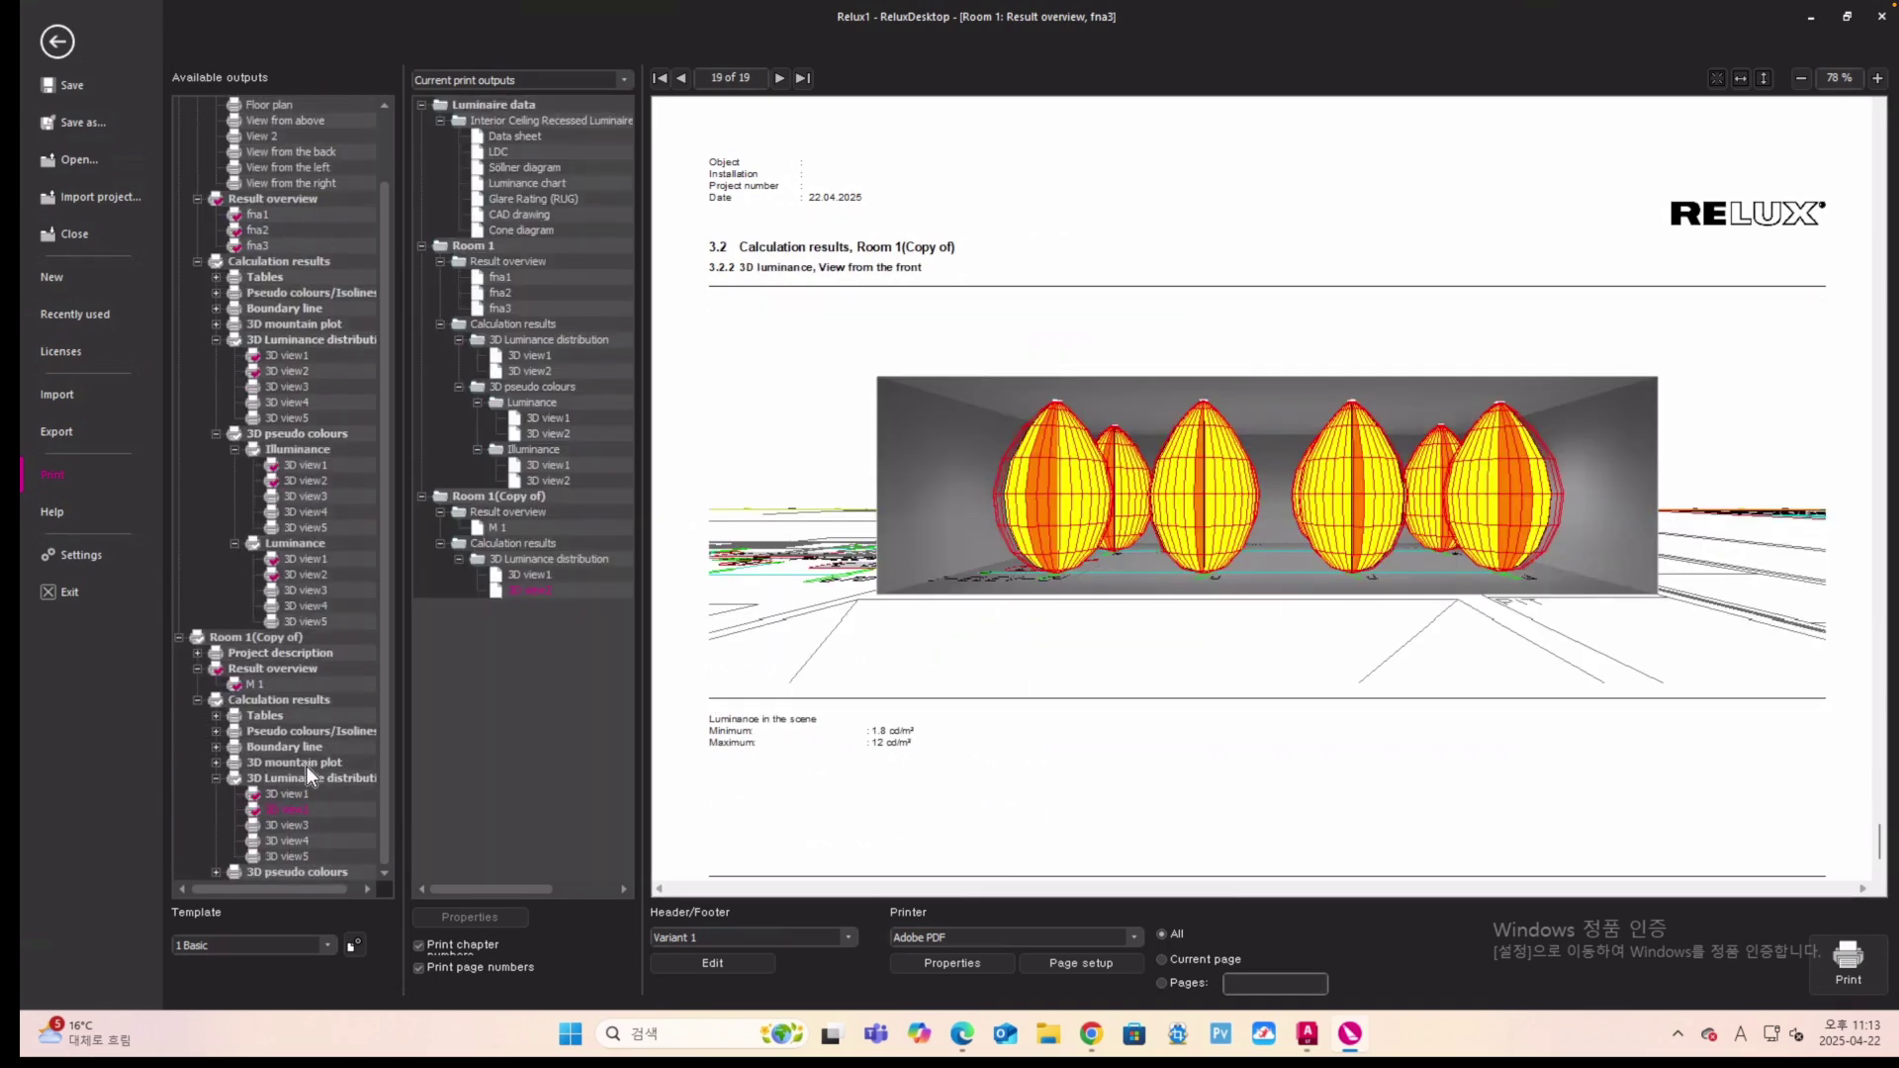
Add 3D view1 and 3D view2 of the illuminance and luminance pseudo colours of Room 1(Copy of) to the printout.
{"action": "left_click", "coordinate": [216, 870]}
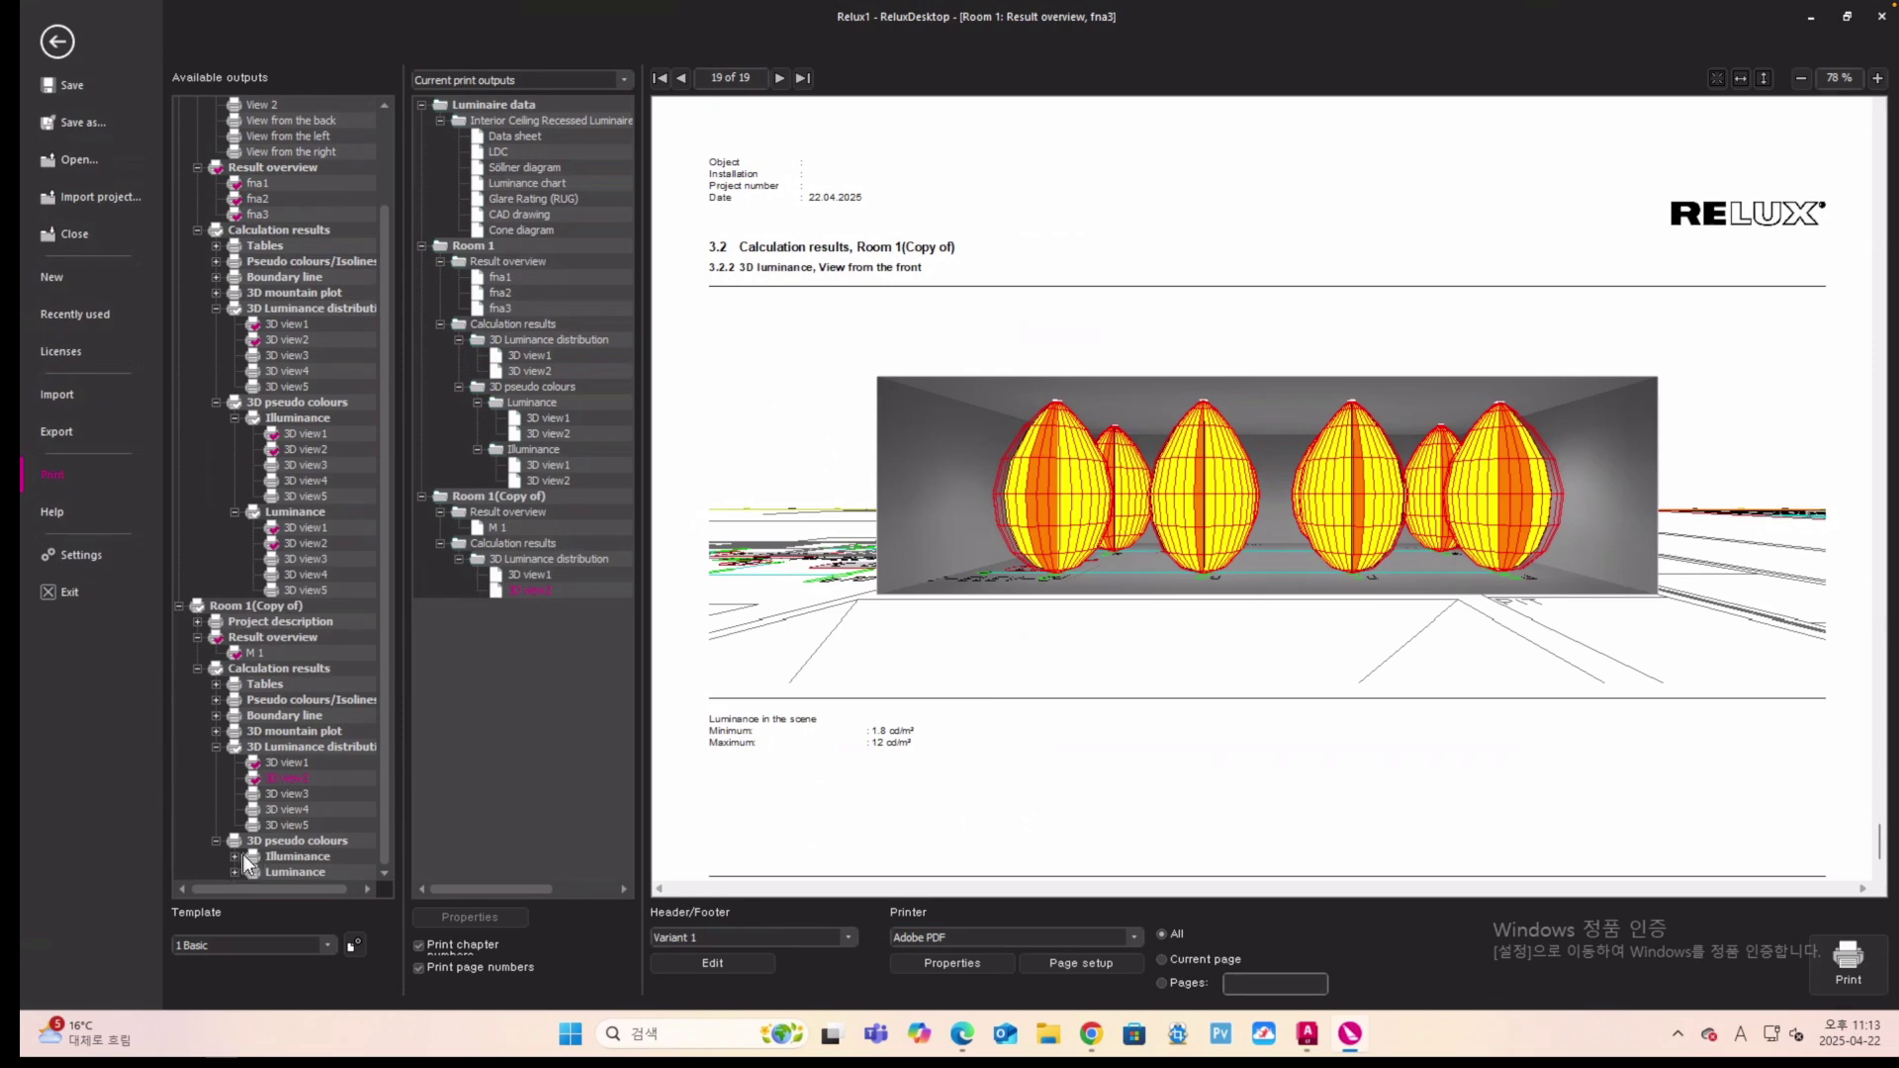
{"action": "left_click", "coordinate": [235, 856]}
{"action": "left_click", "coordinate": [275, 806]}
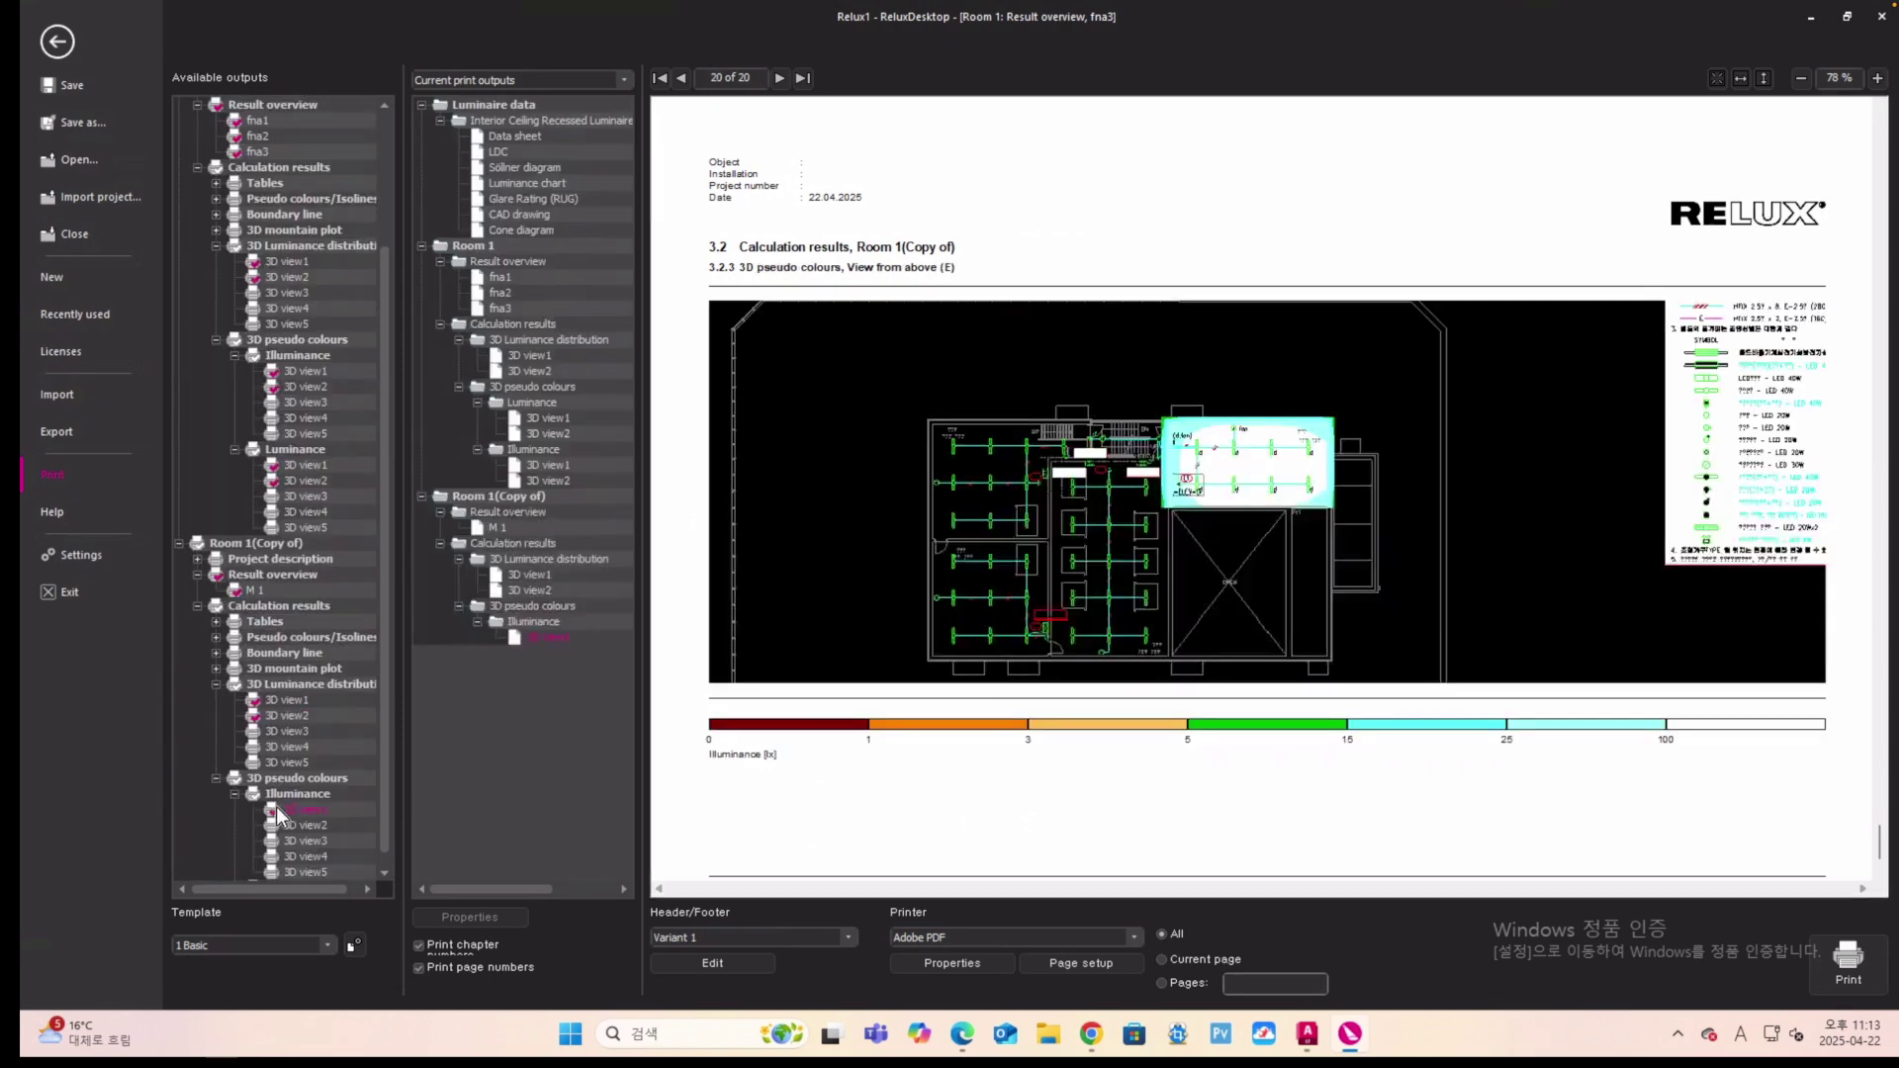
{"action": "left_click", "coordinate": [271, 825]}
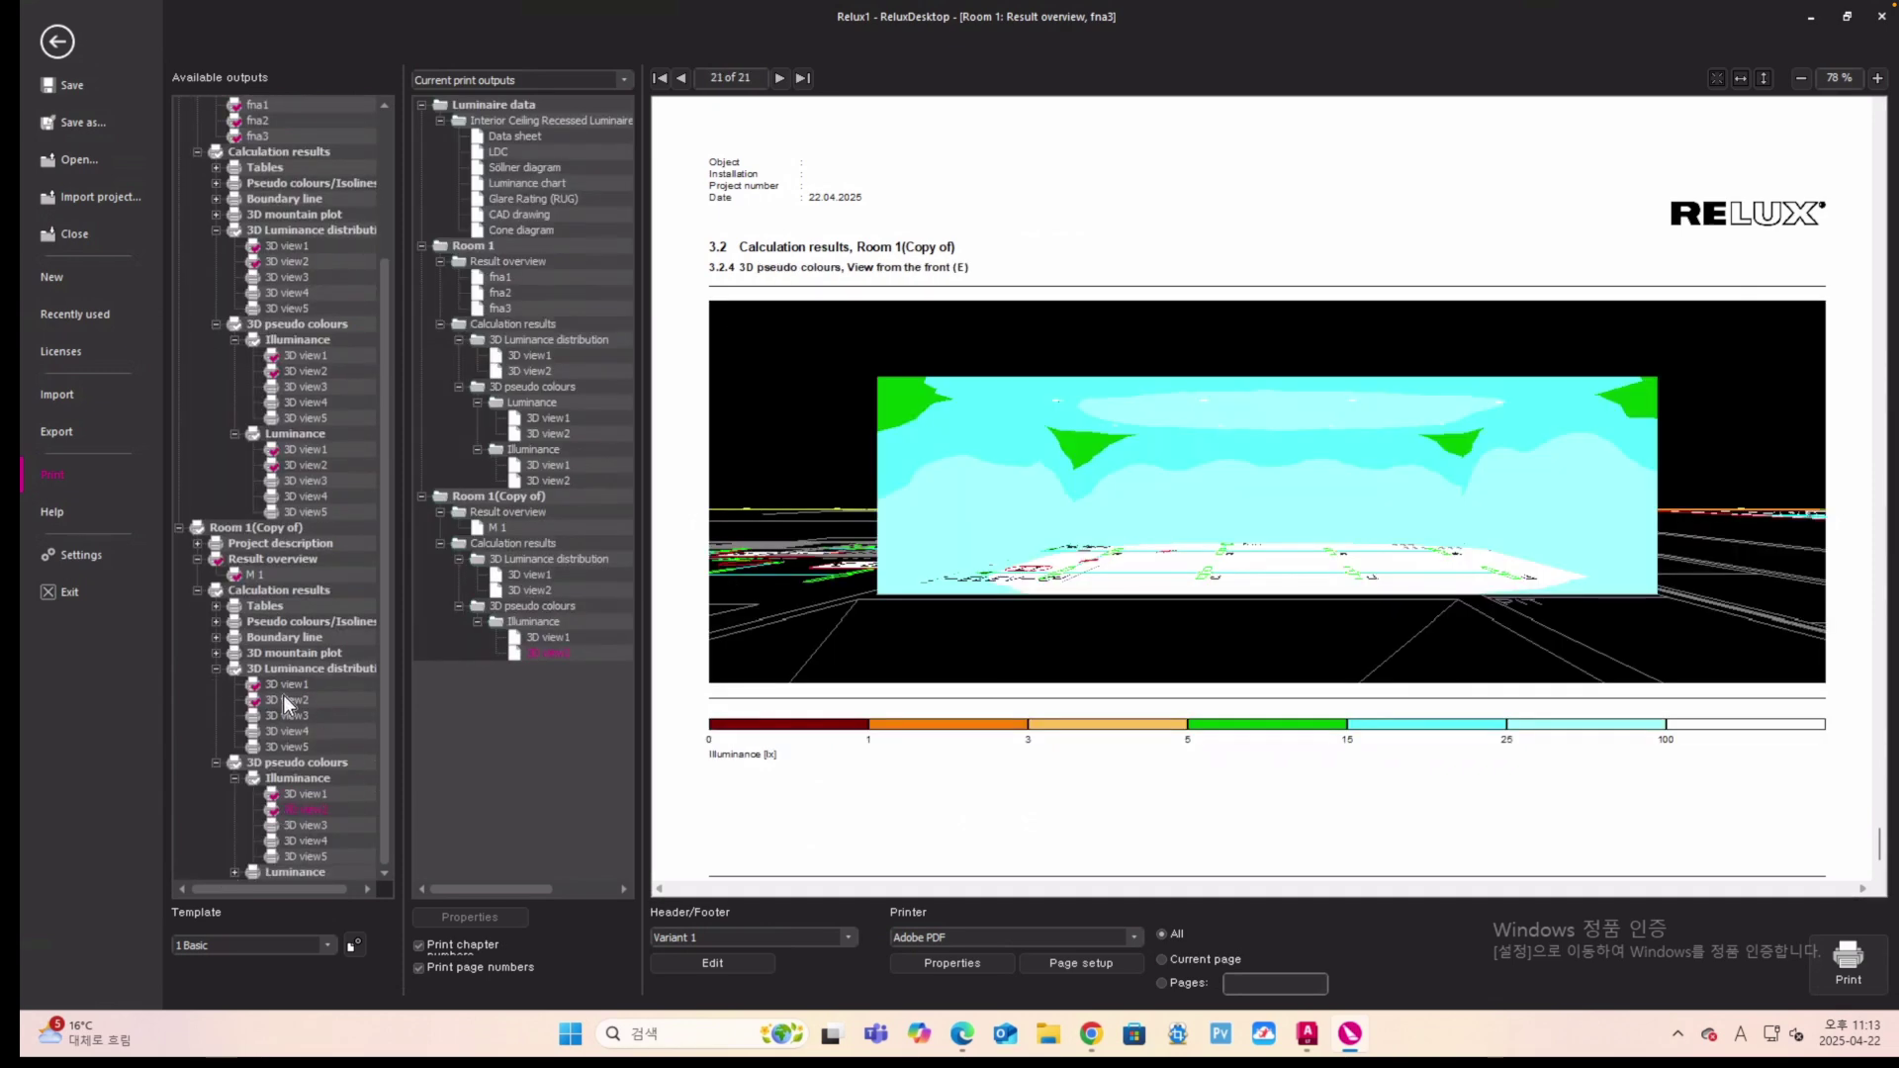
{"action": "left_click", "coordinate": [236, 872]}
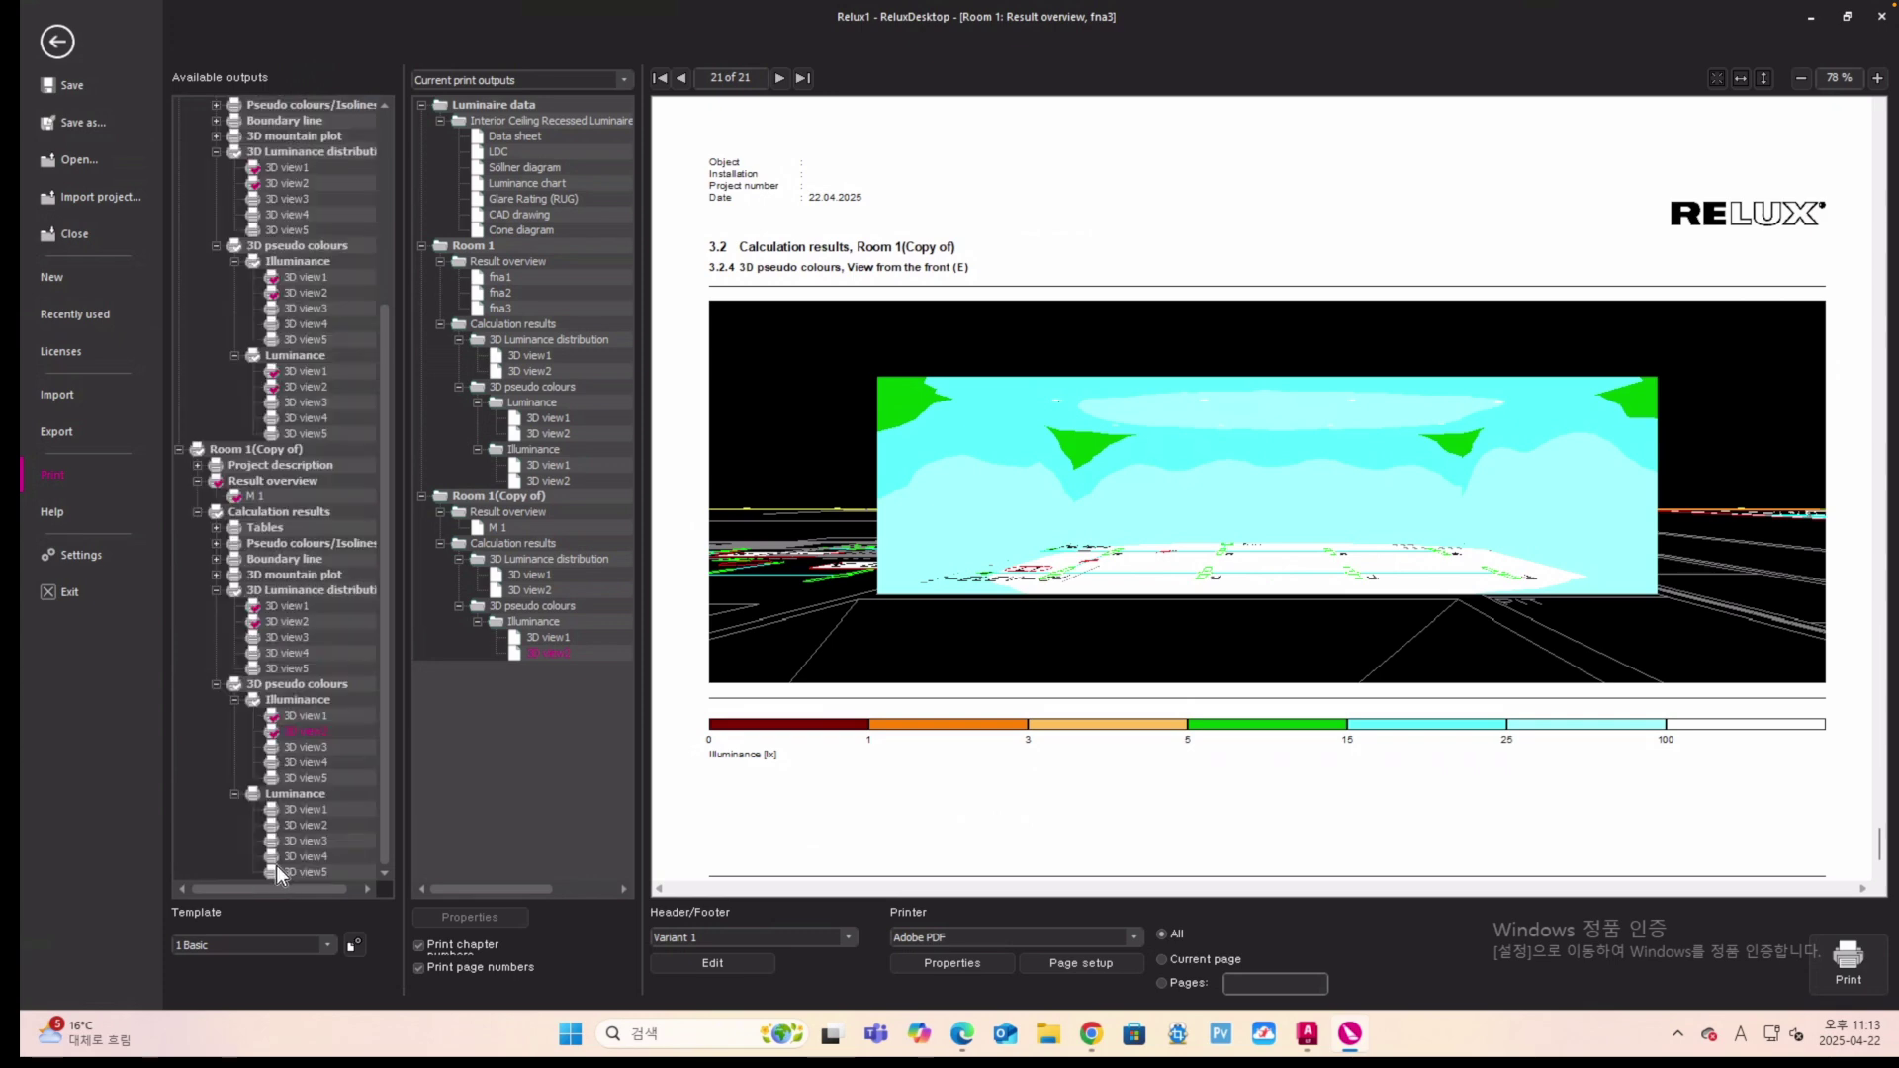
{"action": "left_click", "coordinate": [271, 810]}
{"action": "left_click", "coordinate": [271, 825]}
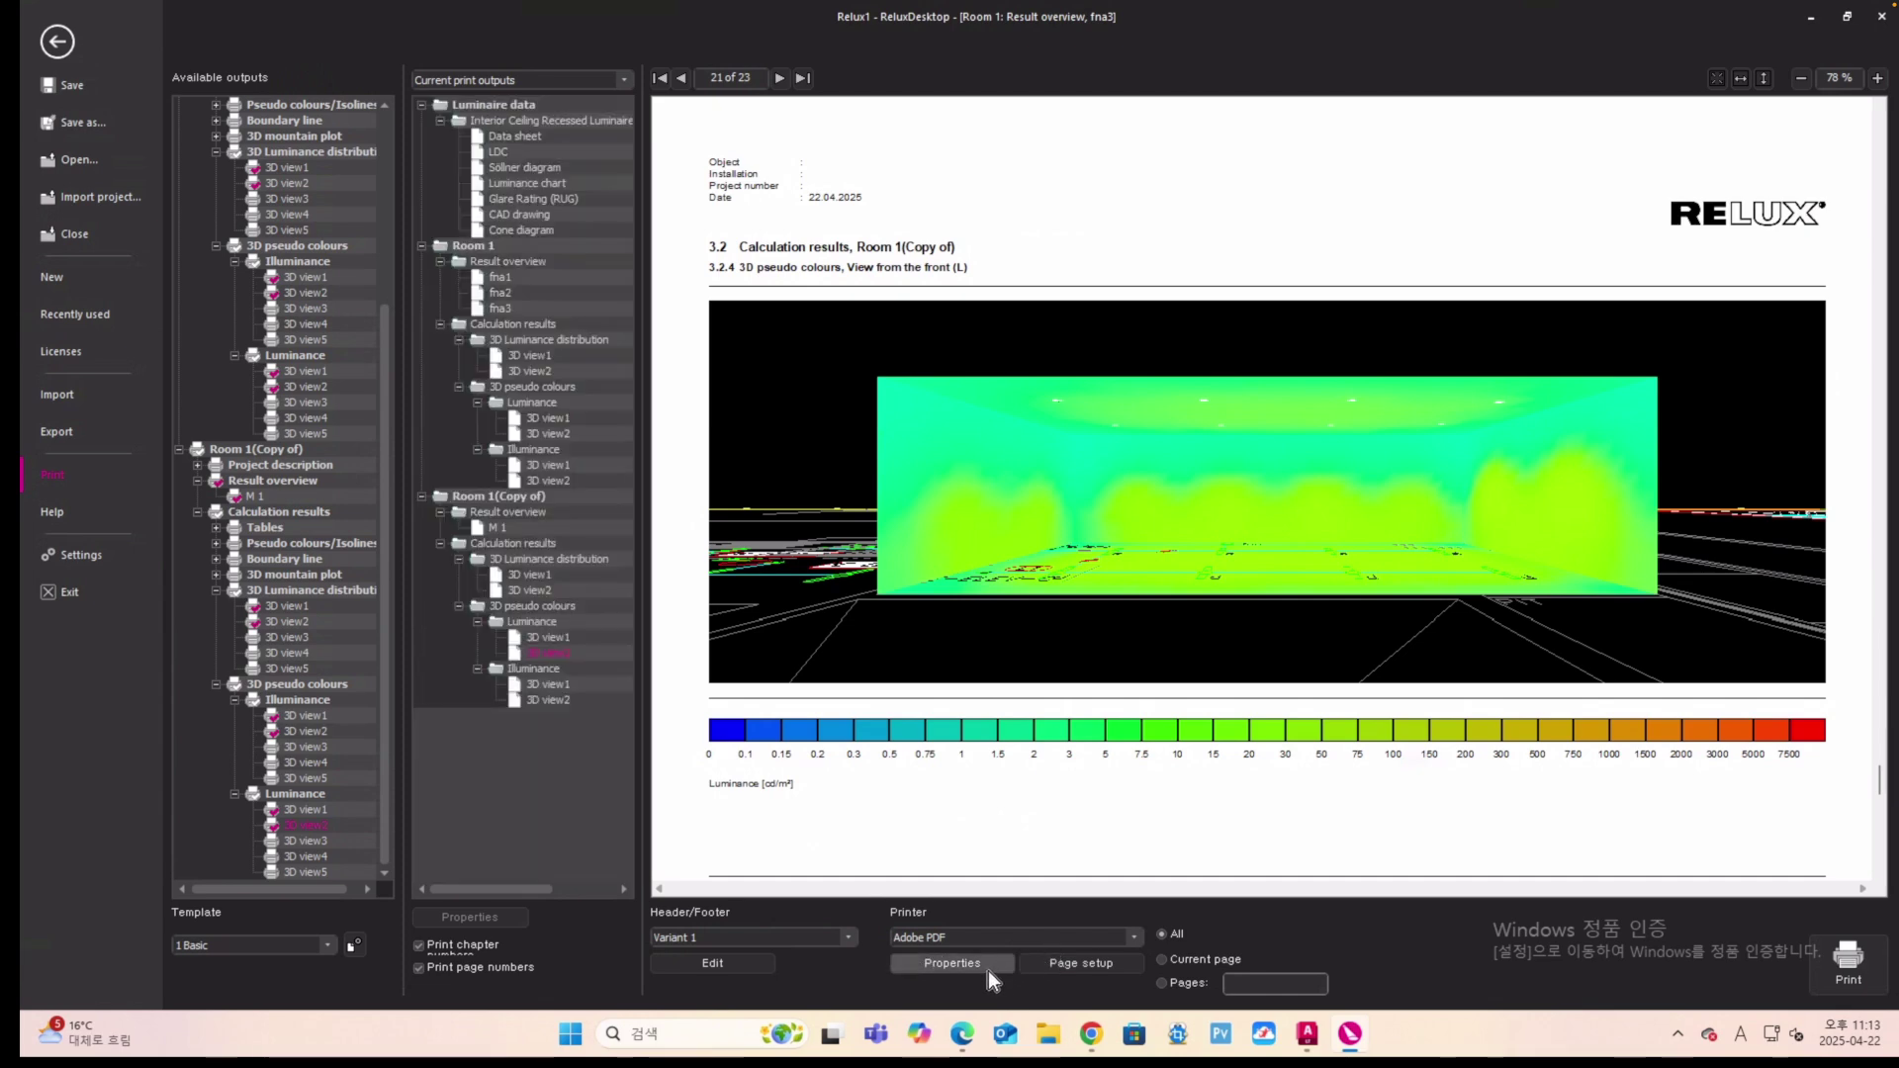
Print all pages to Adobe PDF on A3 landscape, saved as xo on the desktop, replacing the existing file.
{"action": "left_click", "coordinate": [1088, 971]}
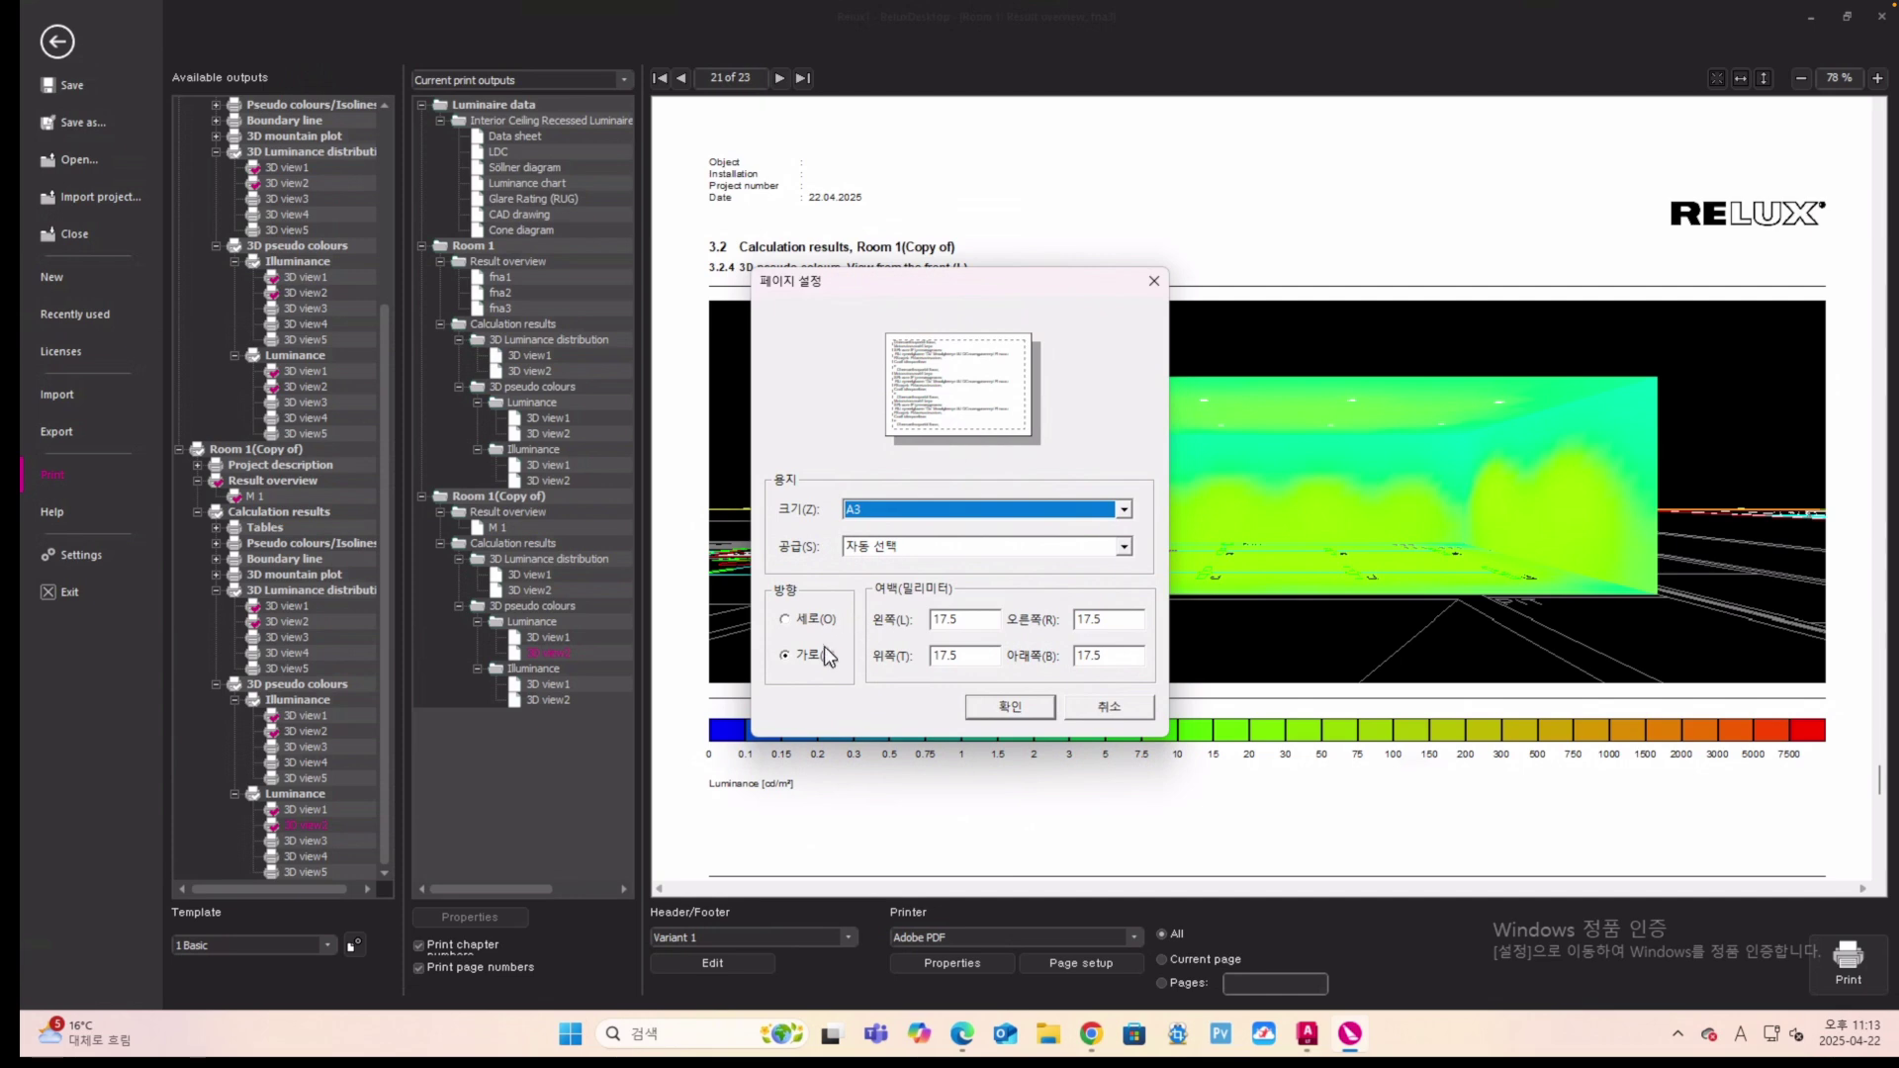
{"action": "left_click", "coordinate": [1008, 703]}
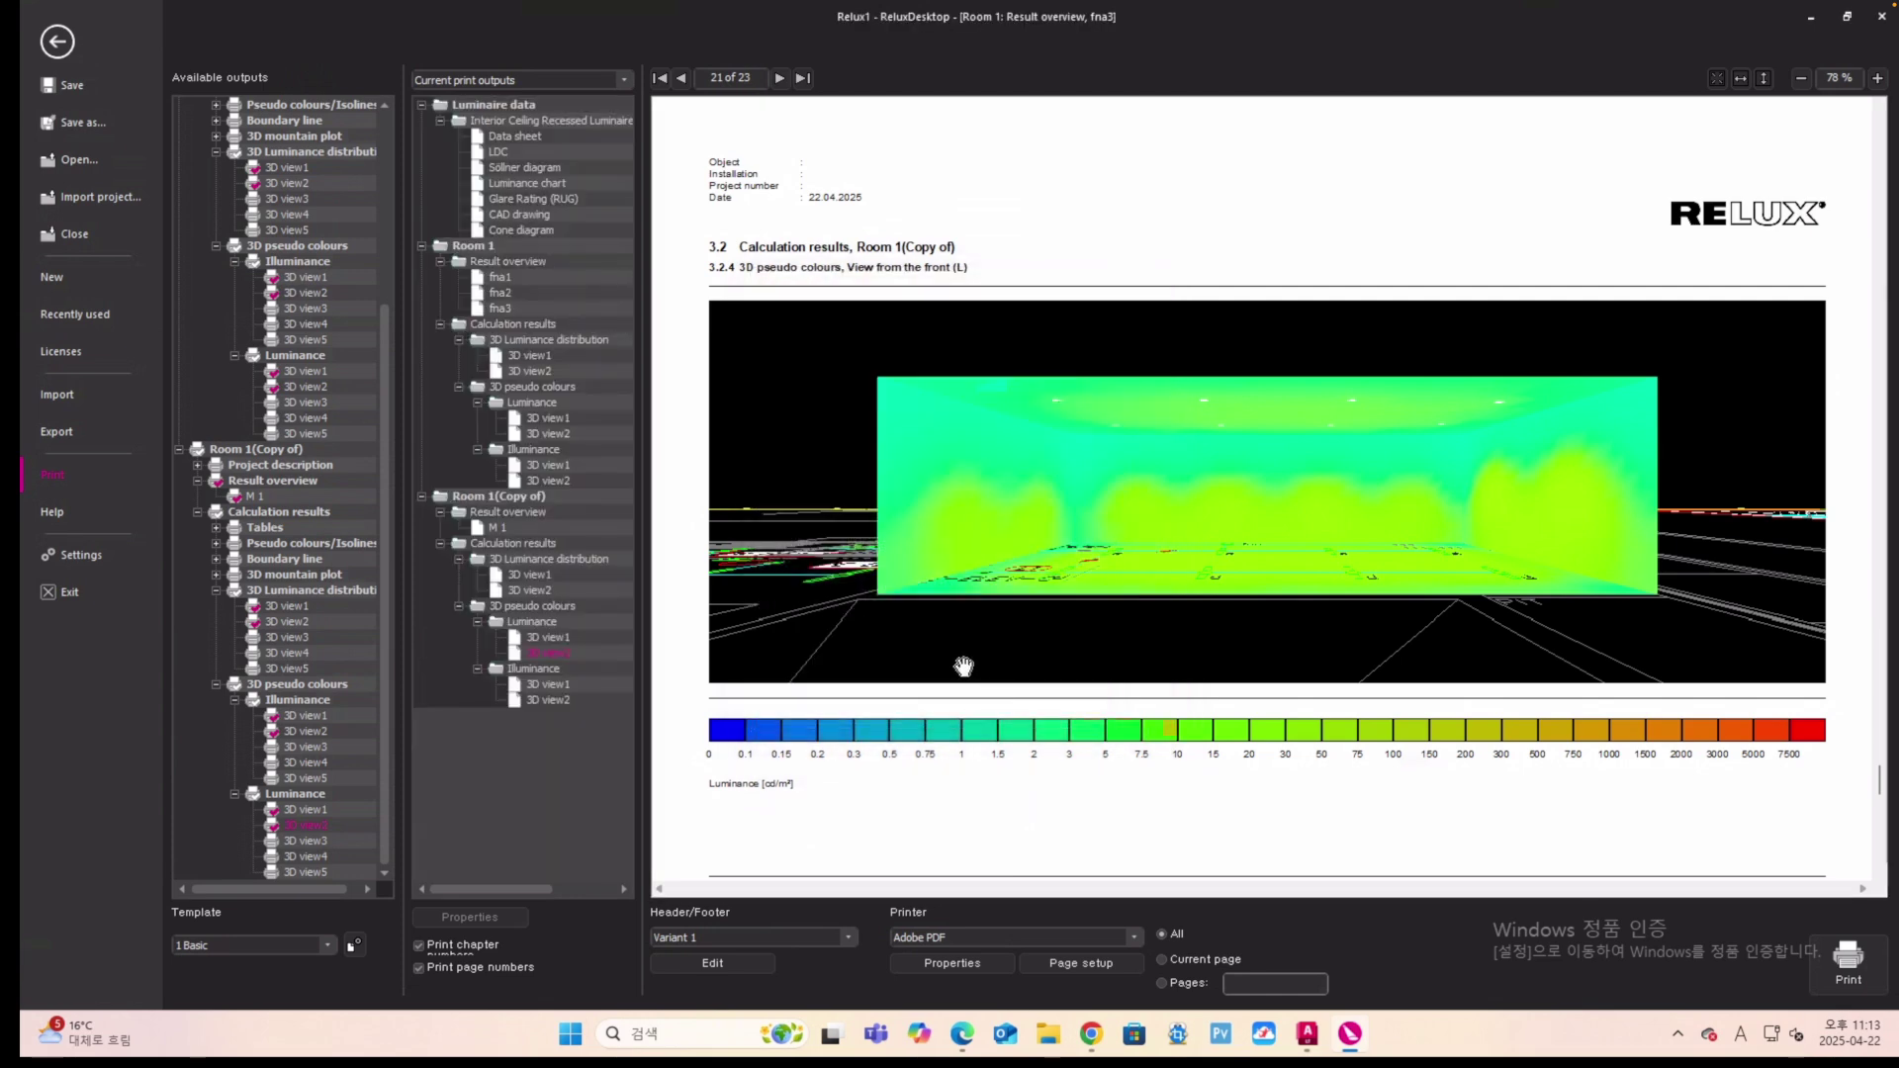
{"action": "left_click", "coordinate": [1852, 967]}
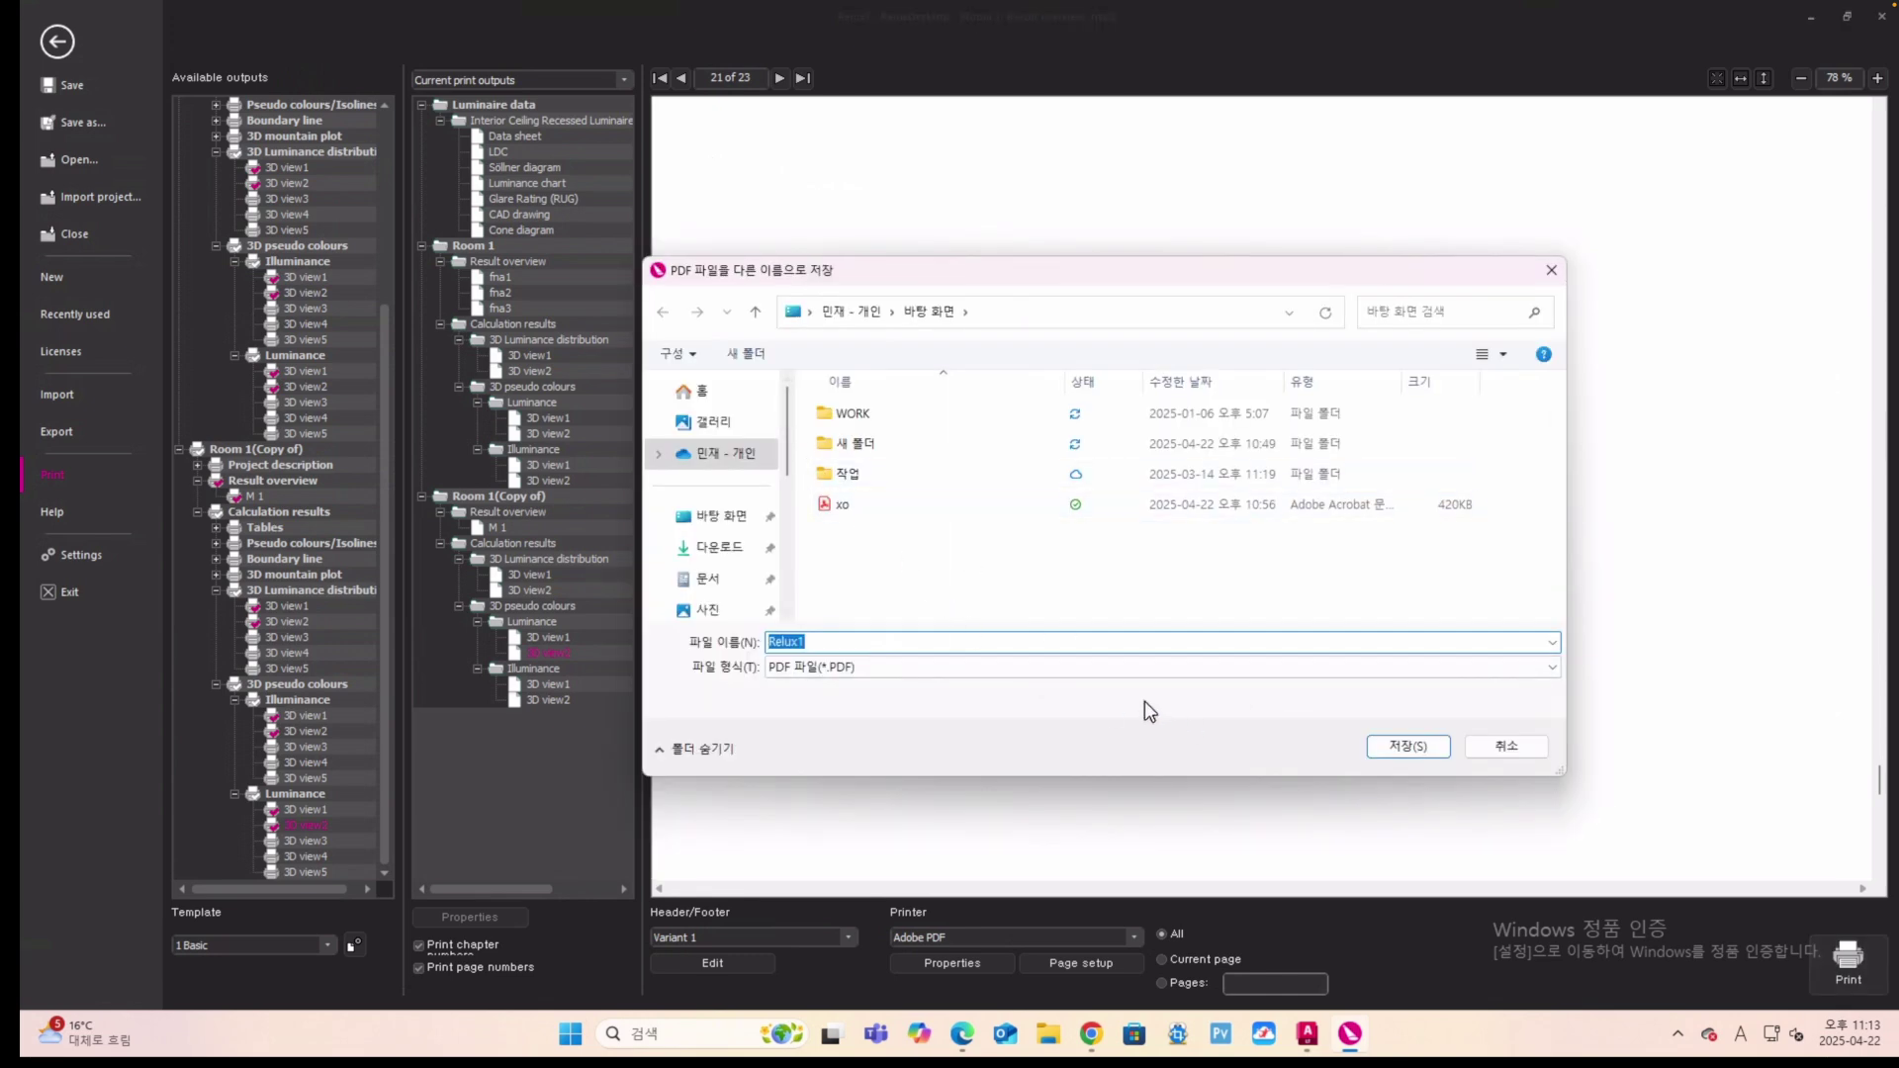
{"action": "type", "text": "x"}
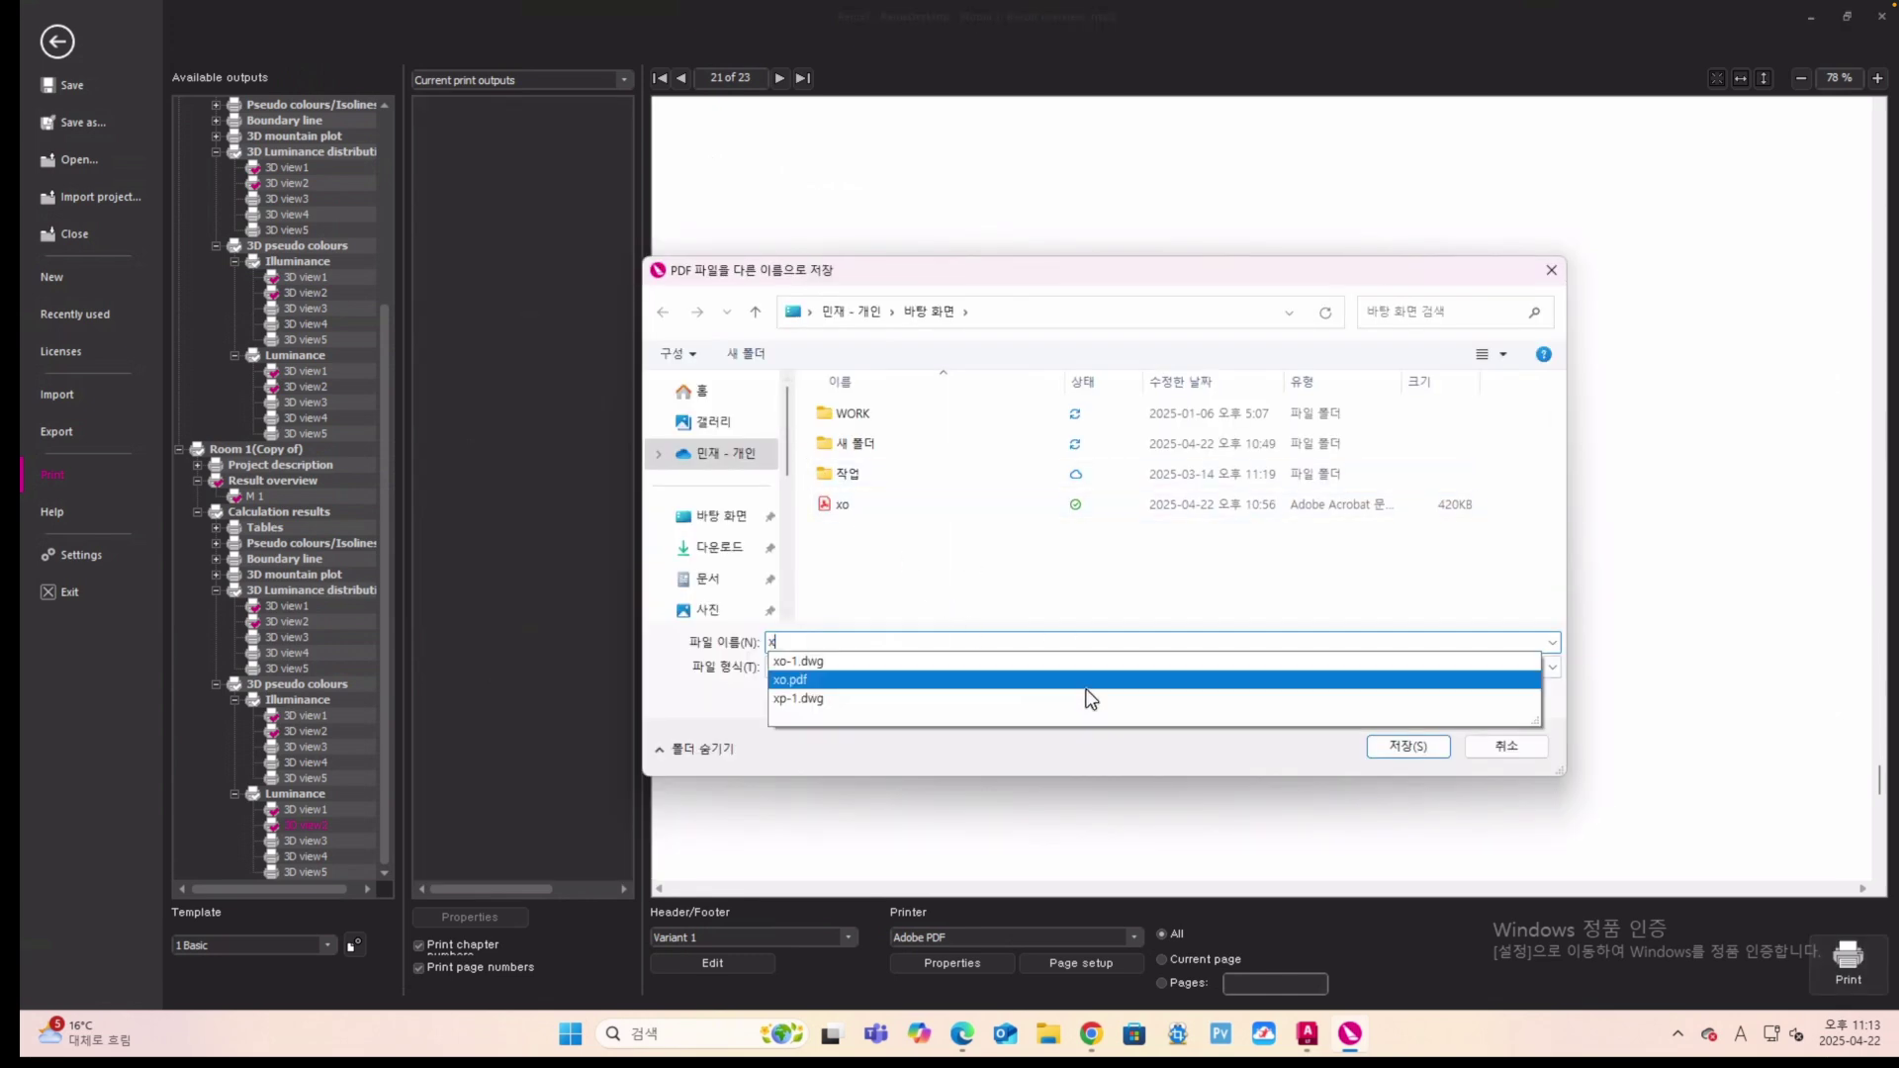
{"action": "type", "text": "o"}
{"action": "left_click", "coordinate": [1397, 746]}
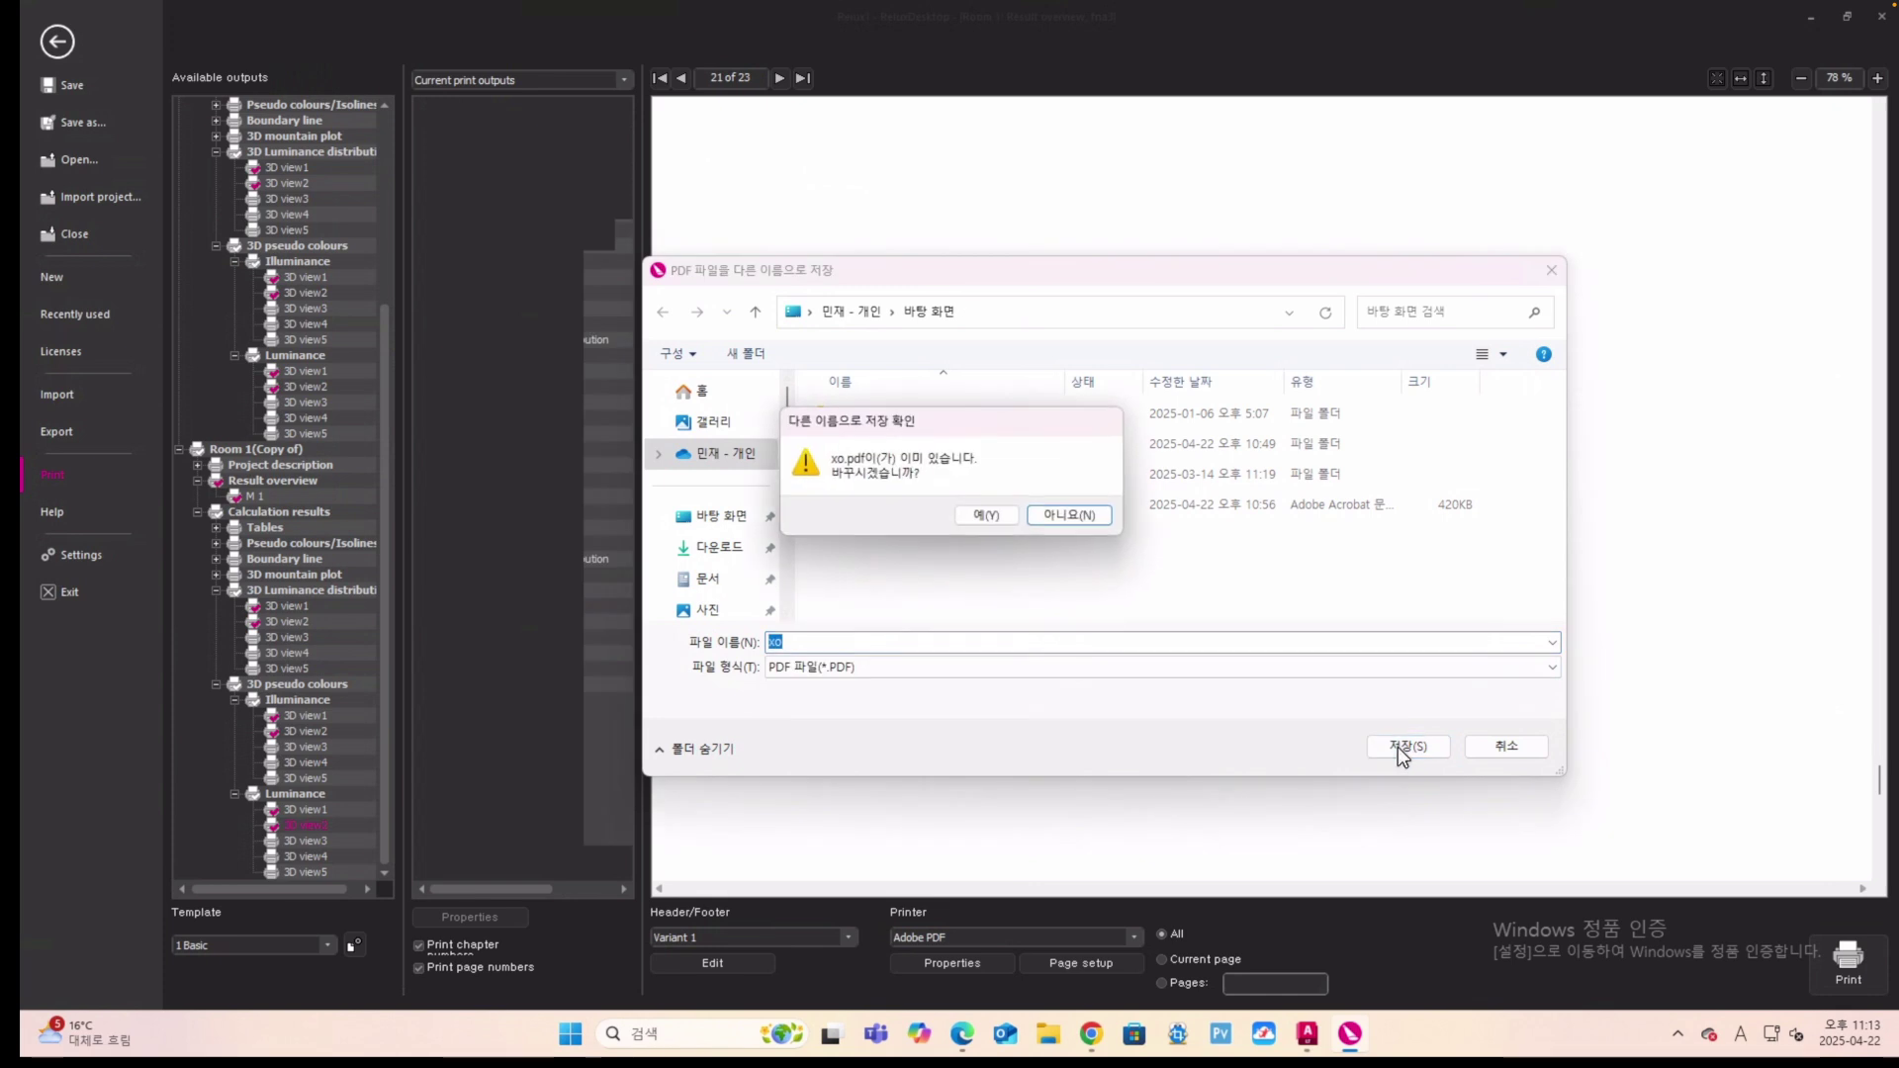
{"action": "left_click", "coordinate": [969, 511]}
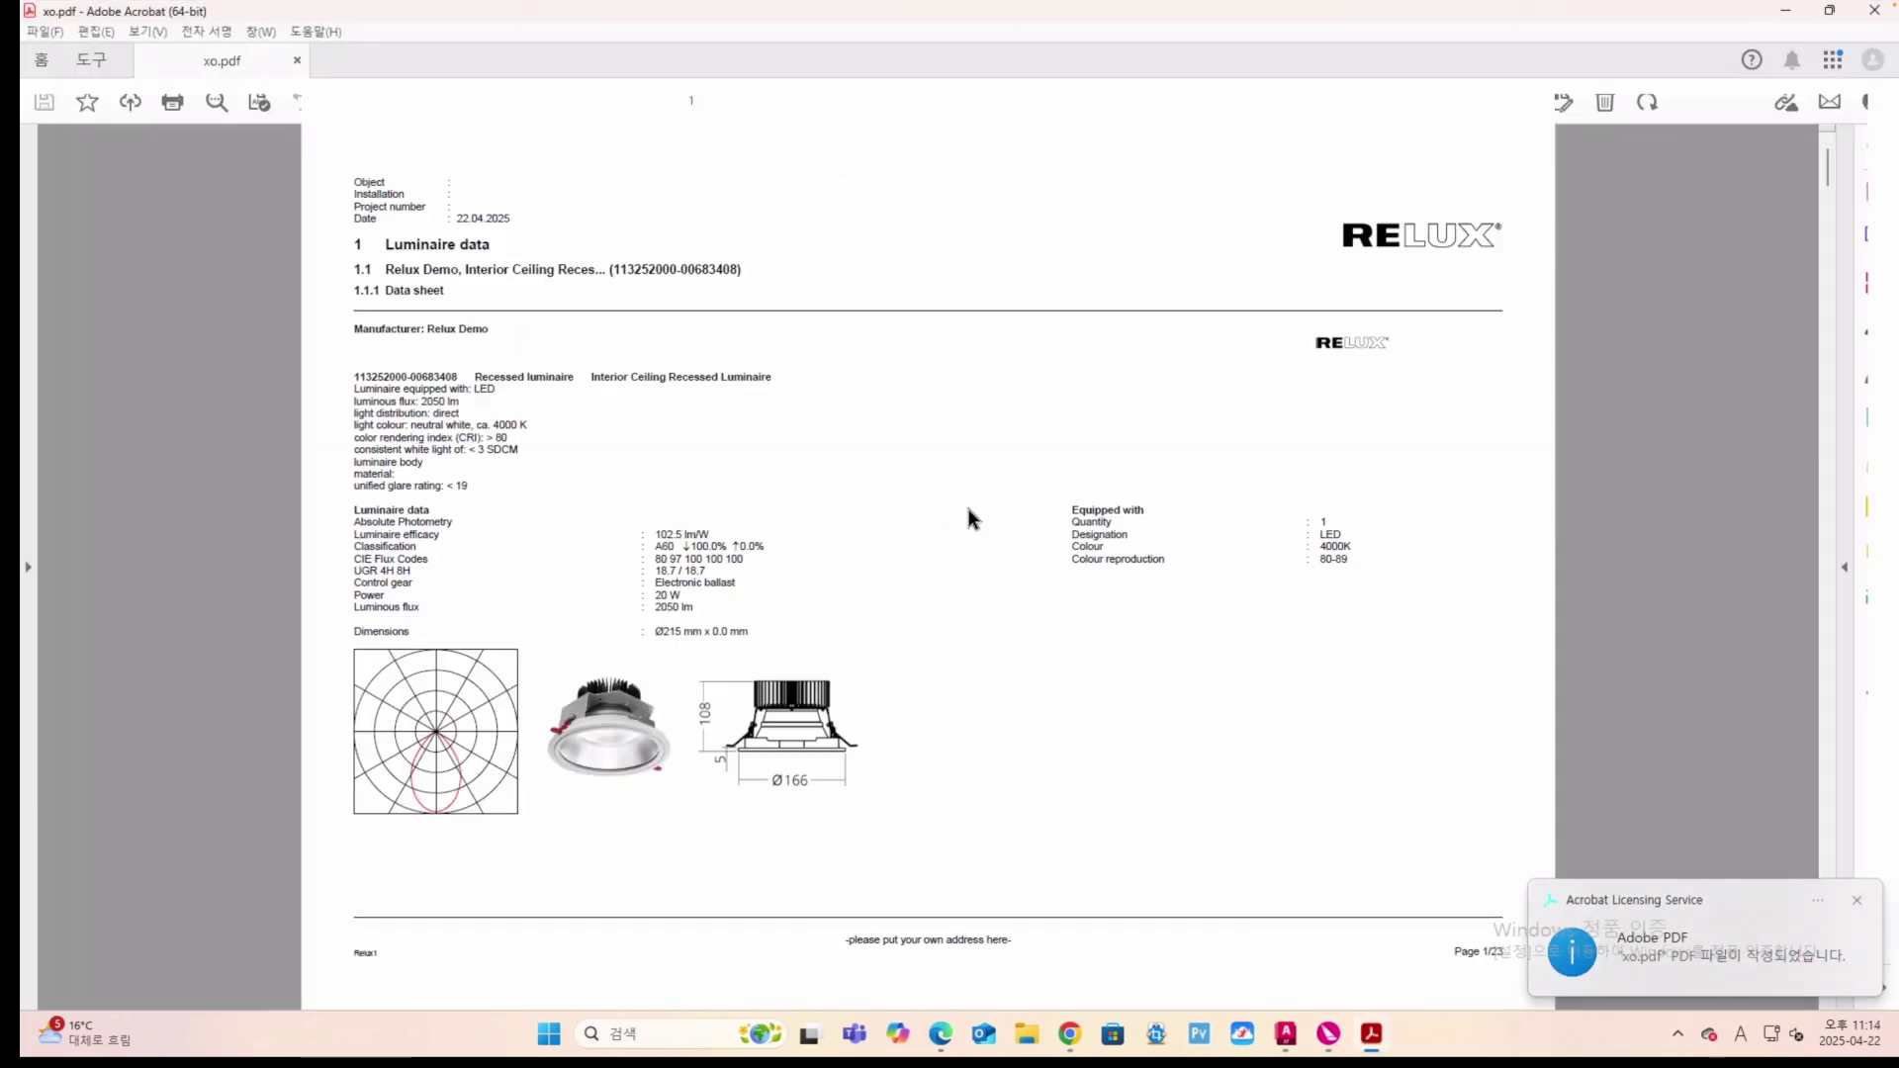
Look through the generated PDF's luminaire data and calculation results for both rooms up to the last page, and close it.
{"action": "scroll", "coordinate": [1110, 460], "scroll_direction": "down", "scroll_amount": 4}
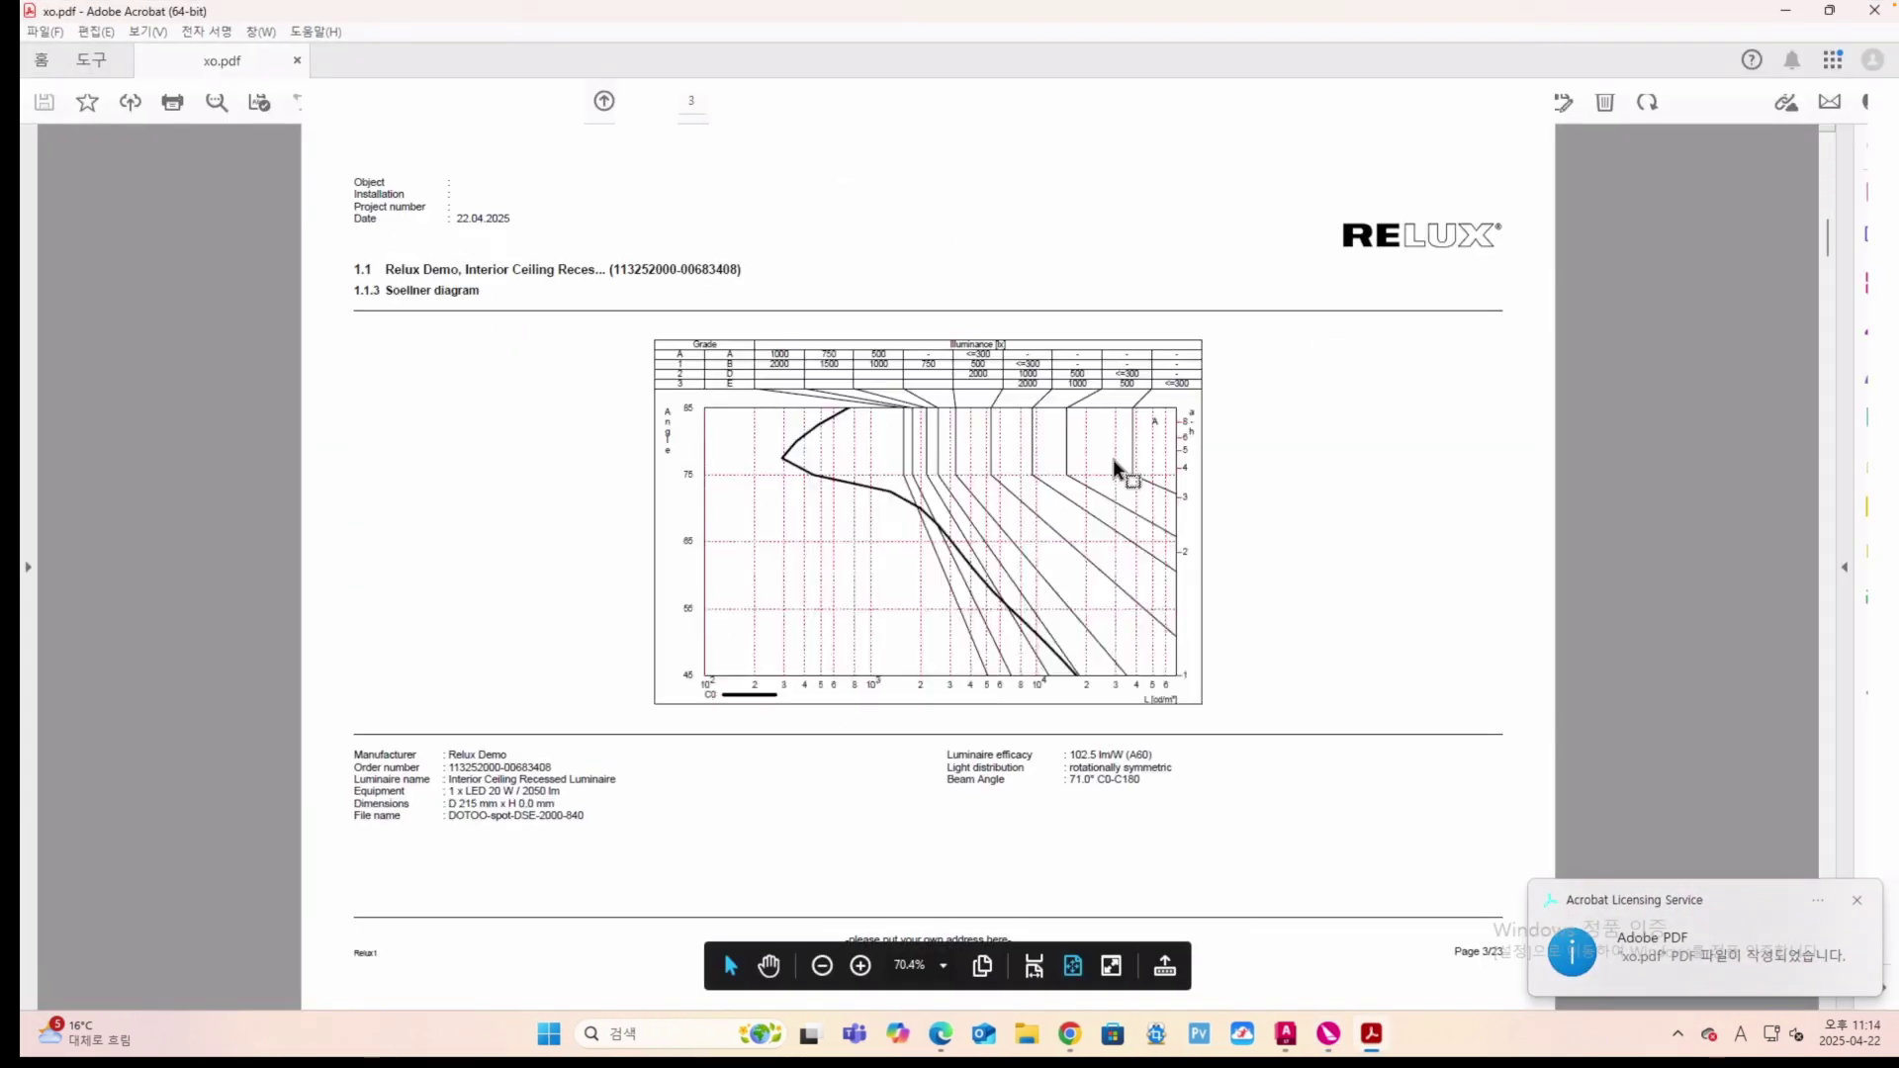
{"action": "scroll", "coordinate": [1113, 459], "scroll_direction": "down", "scroll_amount": 3}
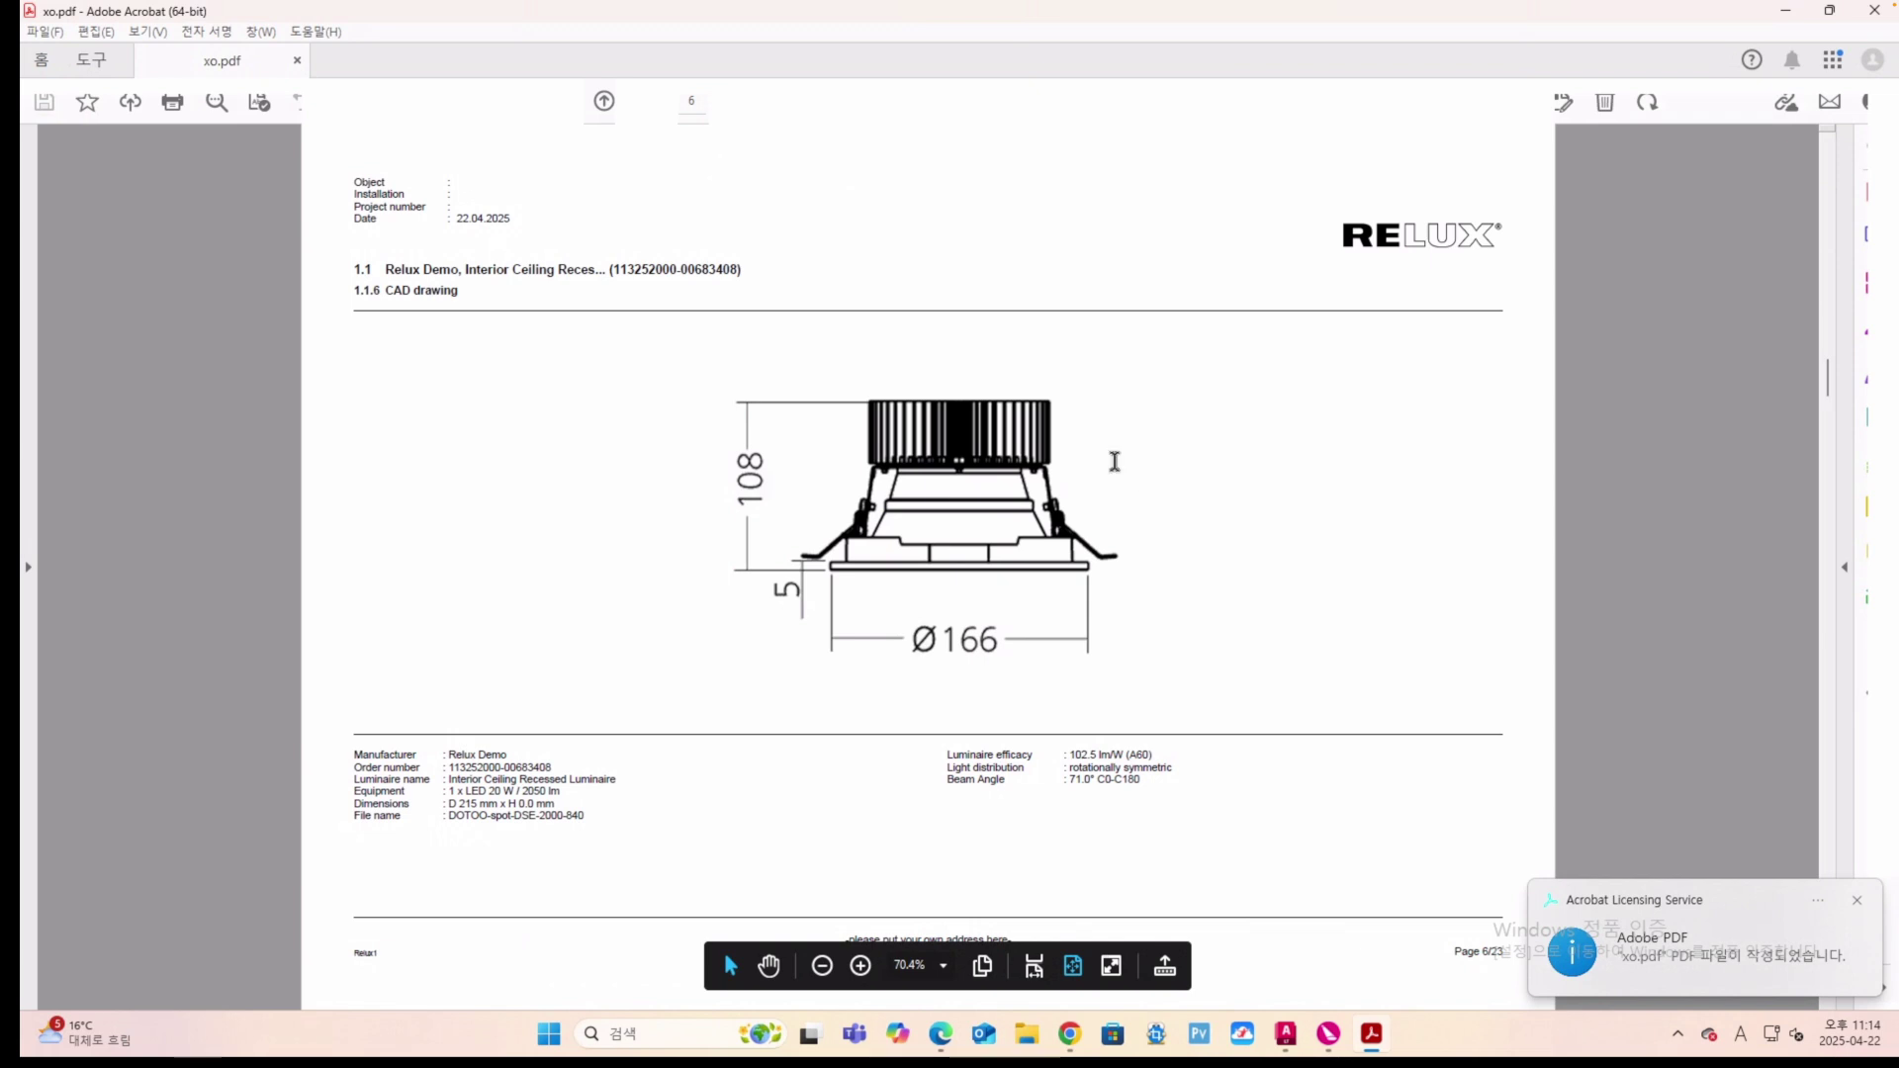
{"action": "scroll", "coordinate": [1113, 459], "scroll_direction": "down", "scroll_amount": 4}
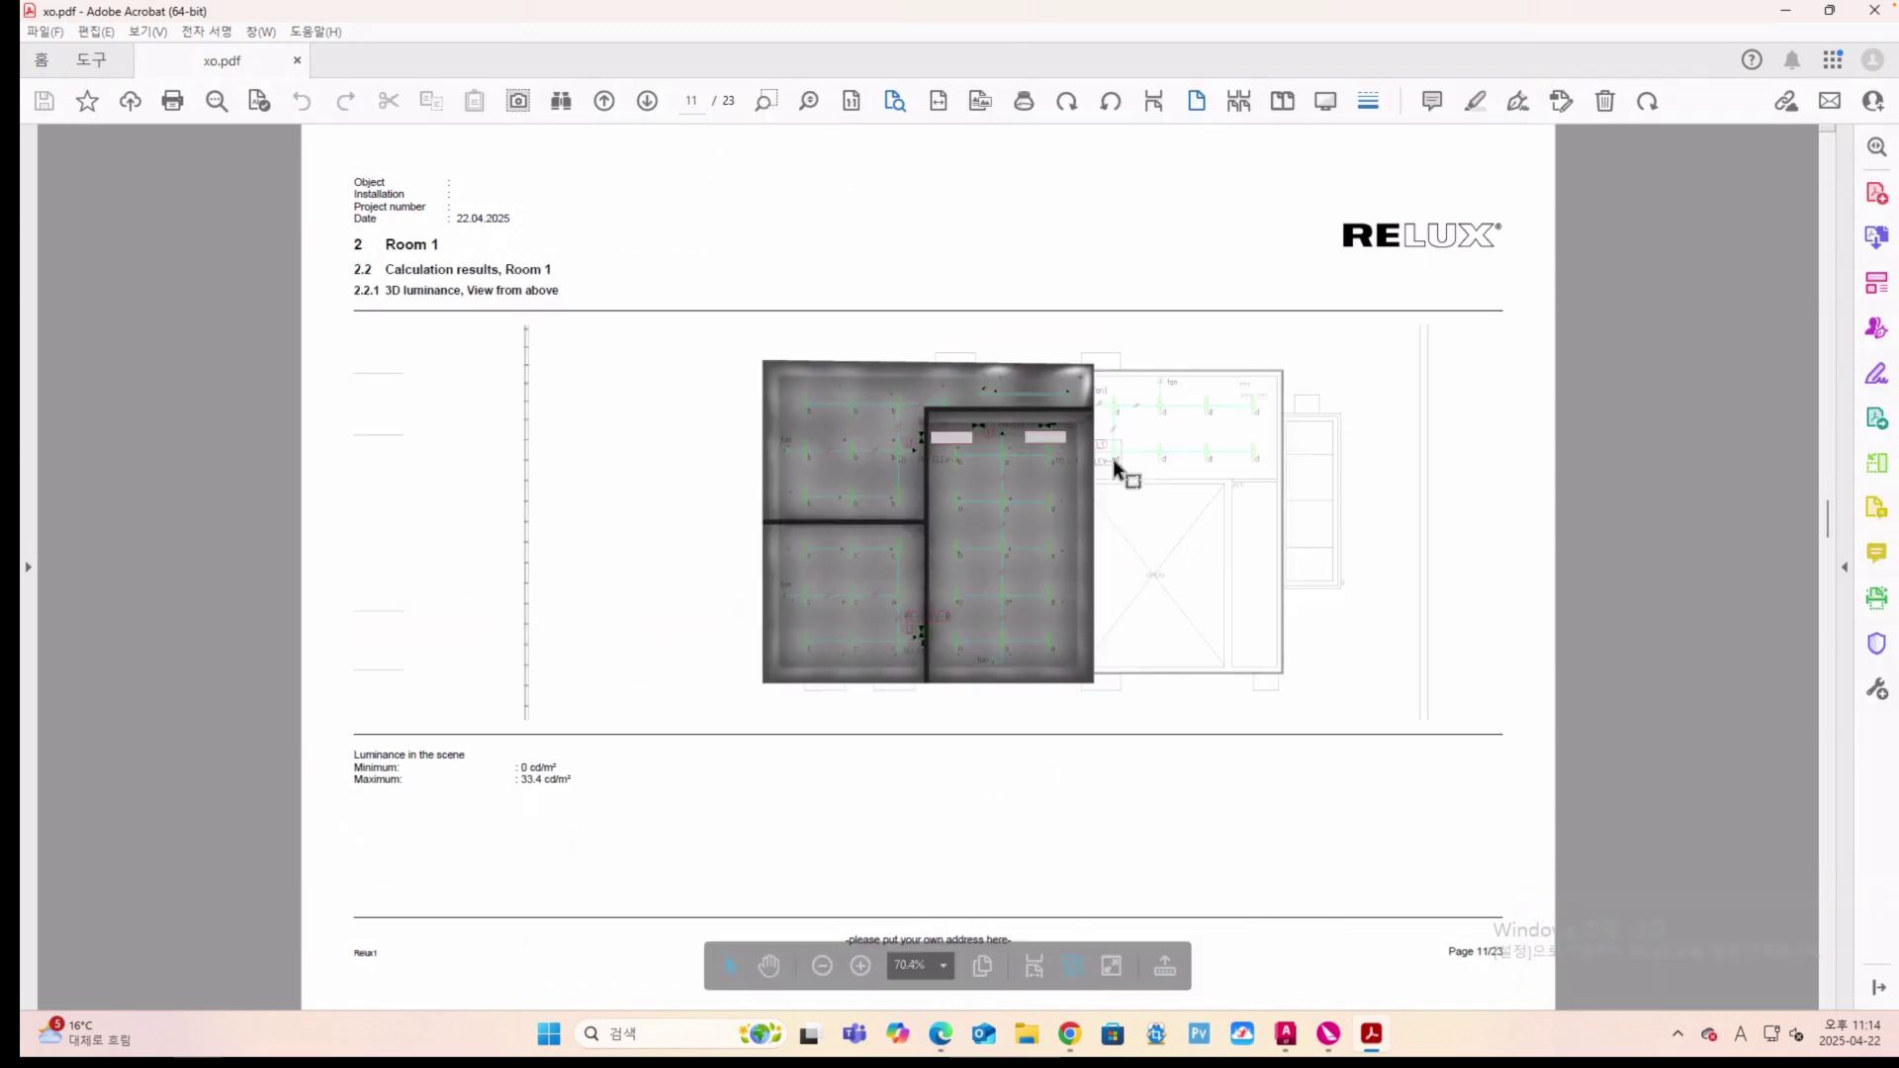
{"action": "scroll", "coordinate": [1113, 459], "scroll_direction": "down", "scroll_amount": 1}
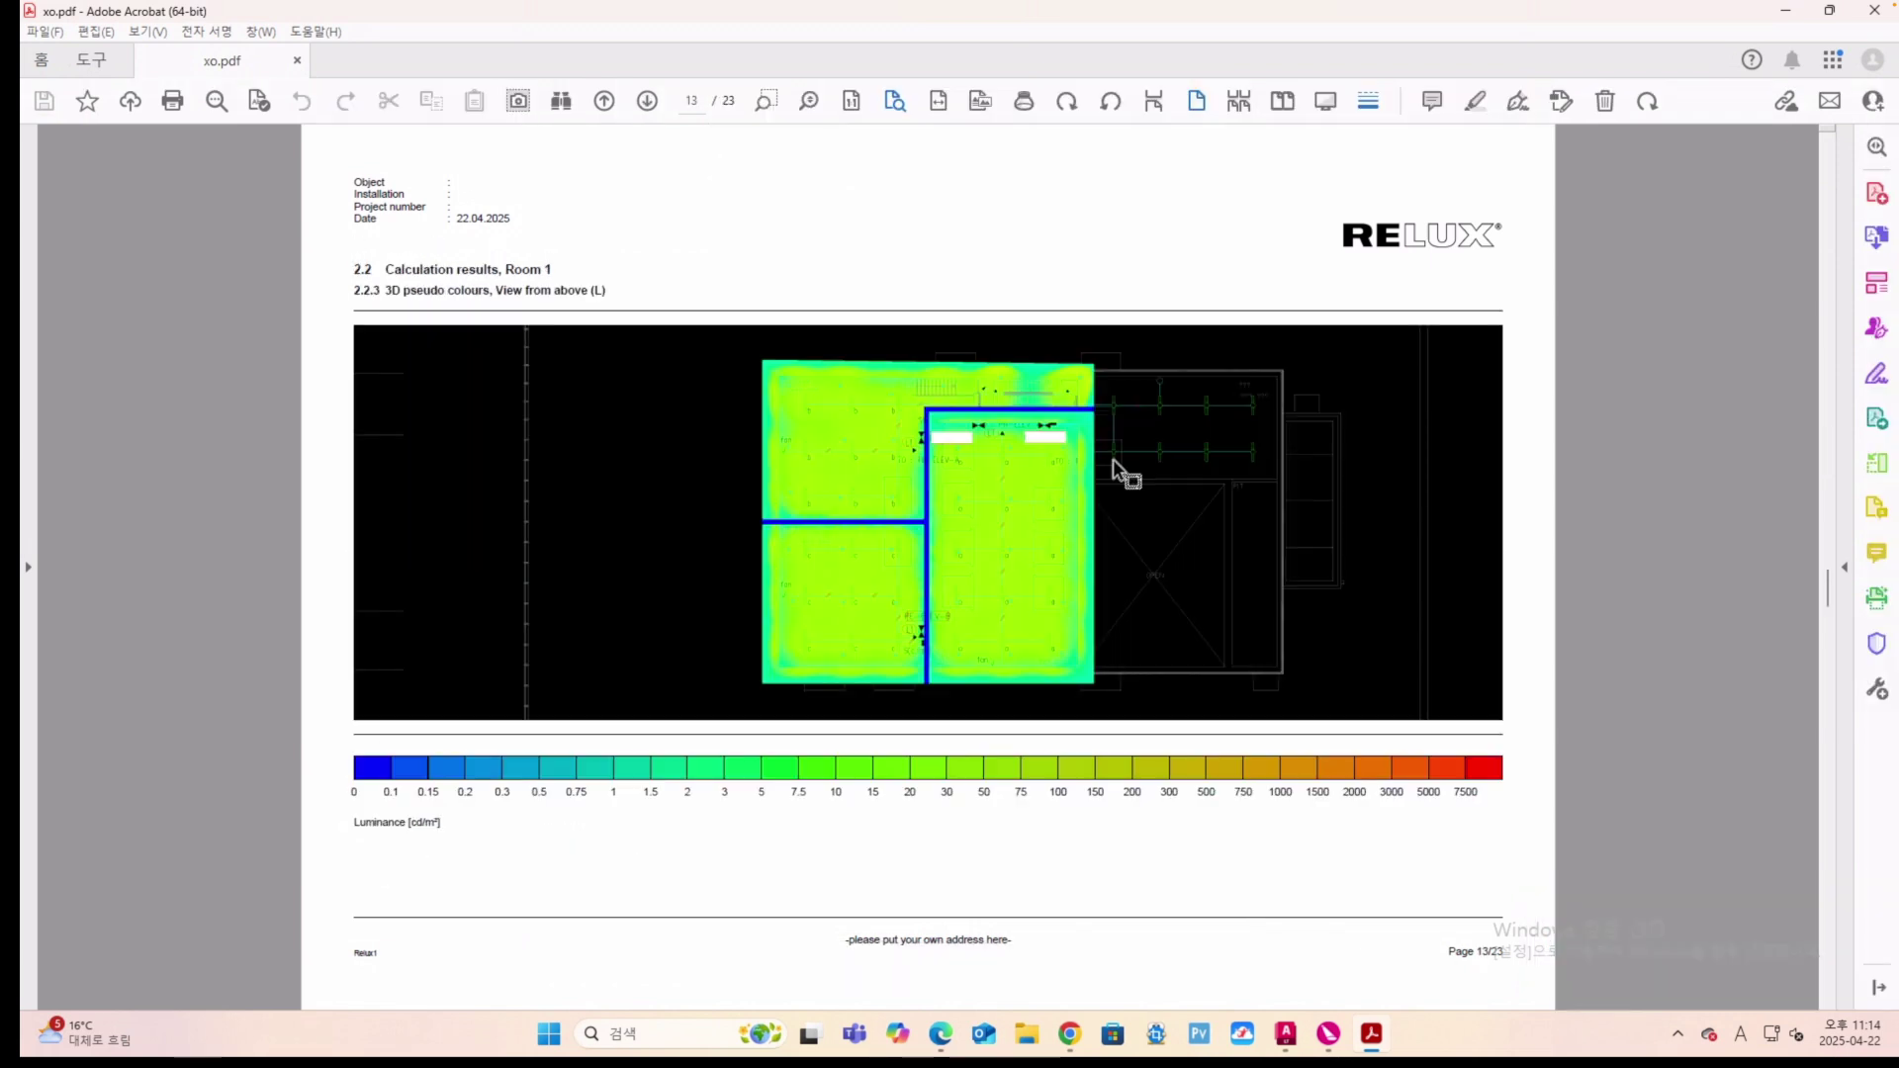
{"action": "scroll", "coordinate": [1112, 459], "scroll_direction": "down", "scroll_amount": 3}
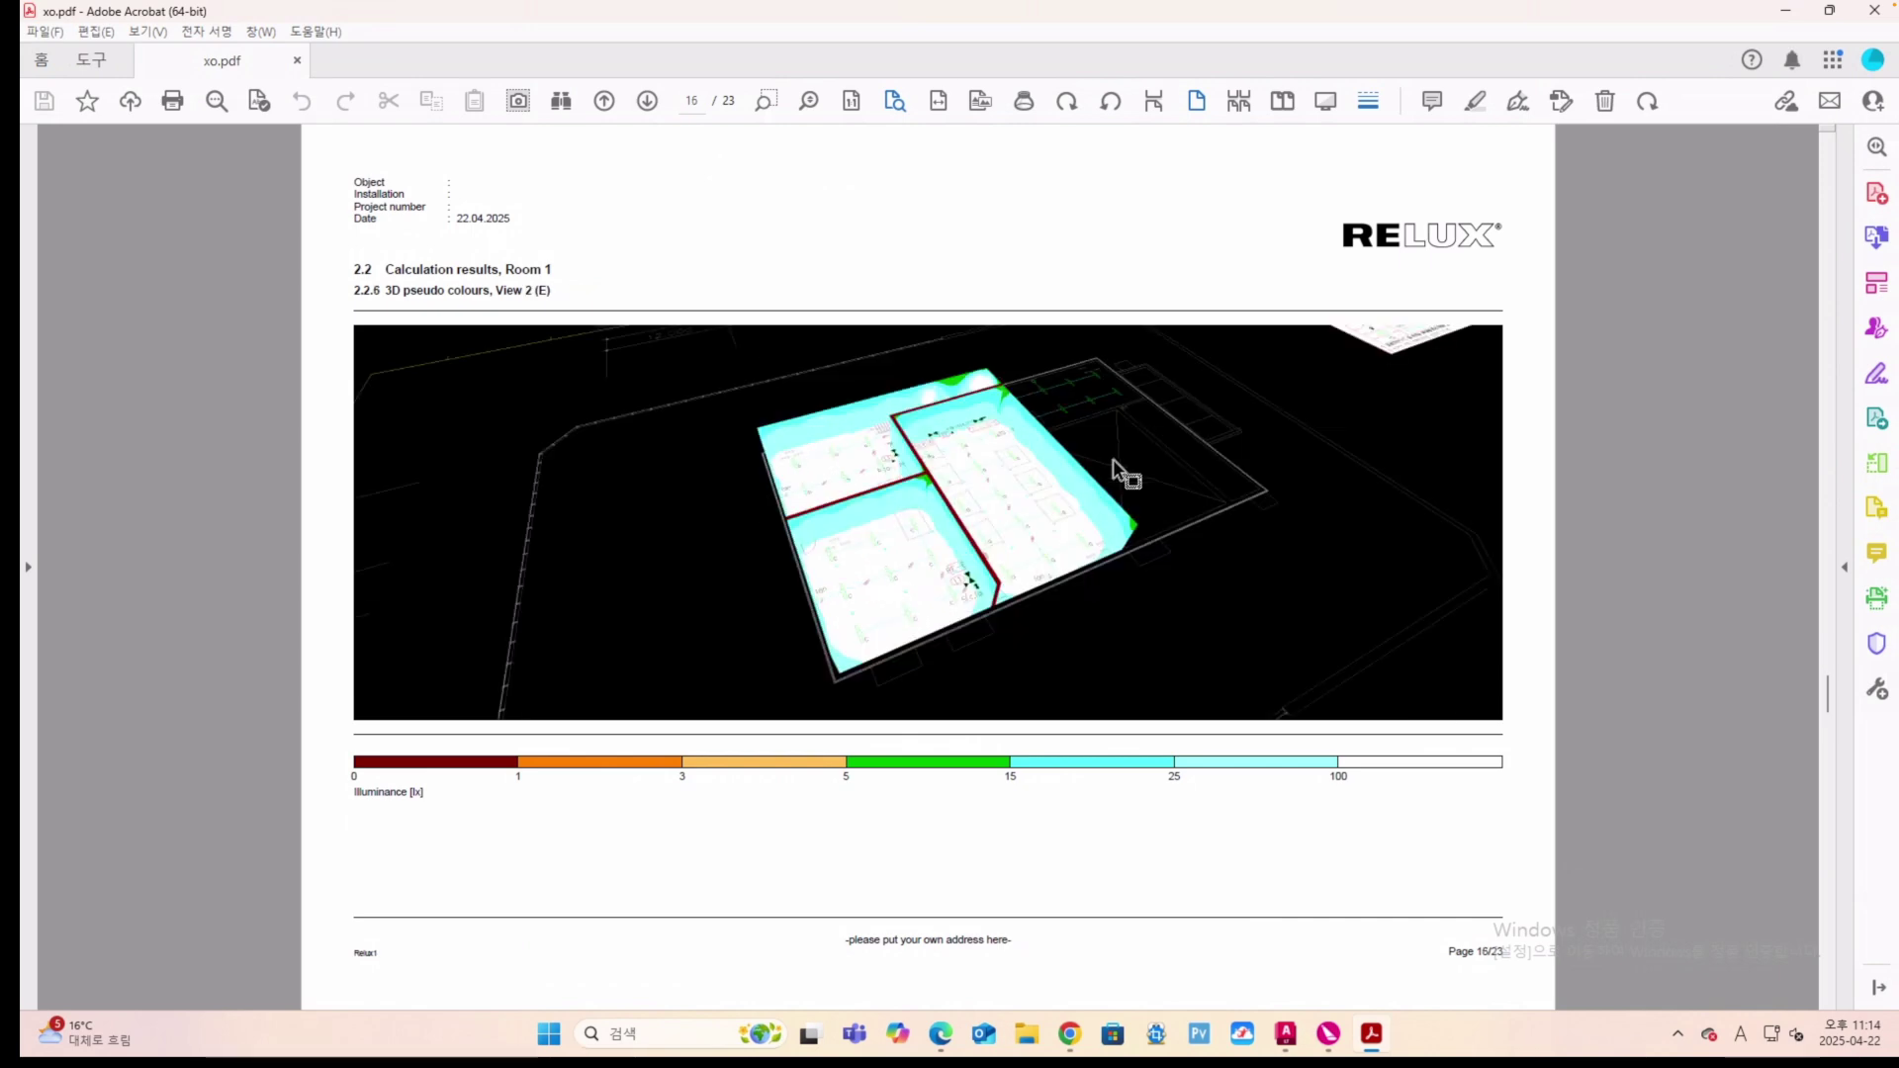
{"action": "scroll", "coordinate": [1112, 459], "scroll_direction": "down", "scroll_amount": 7}
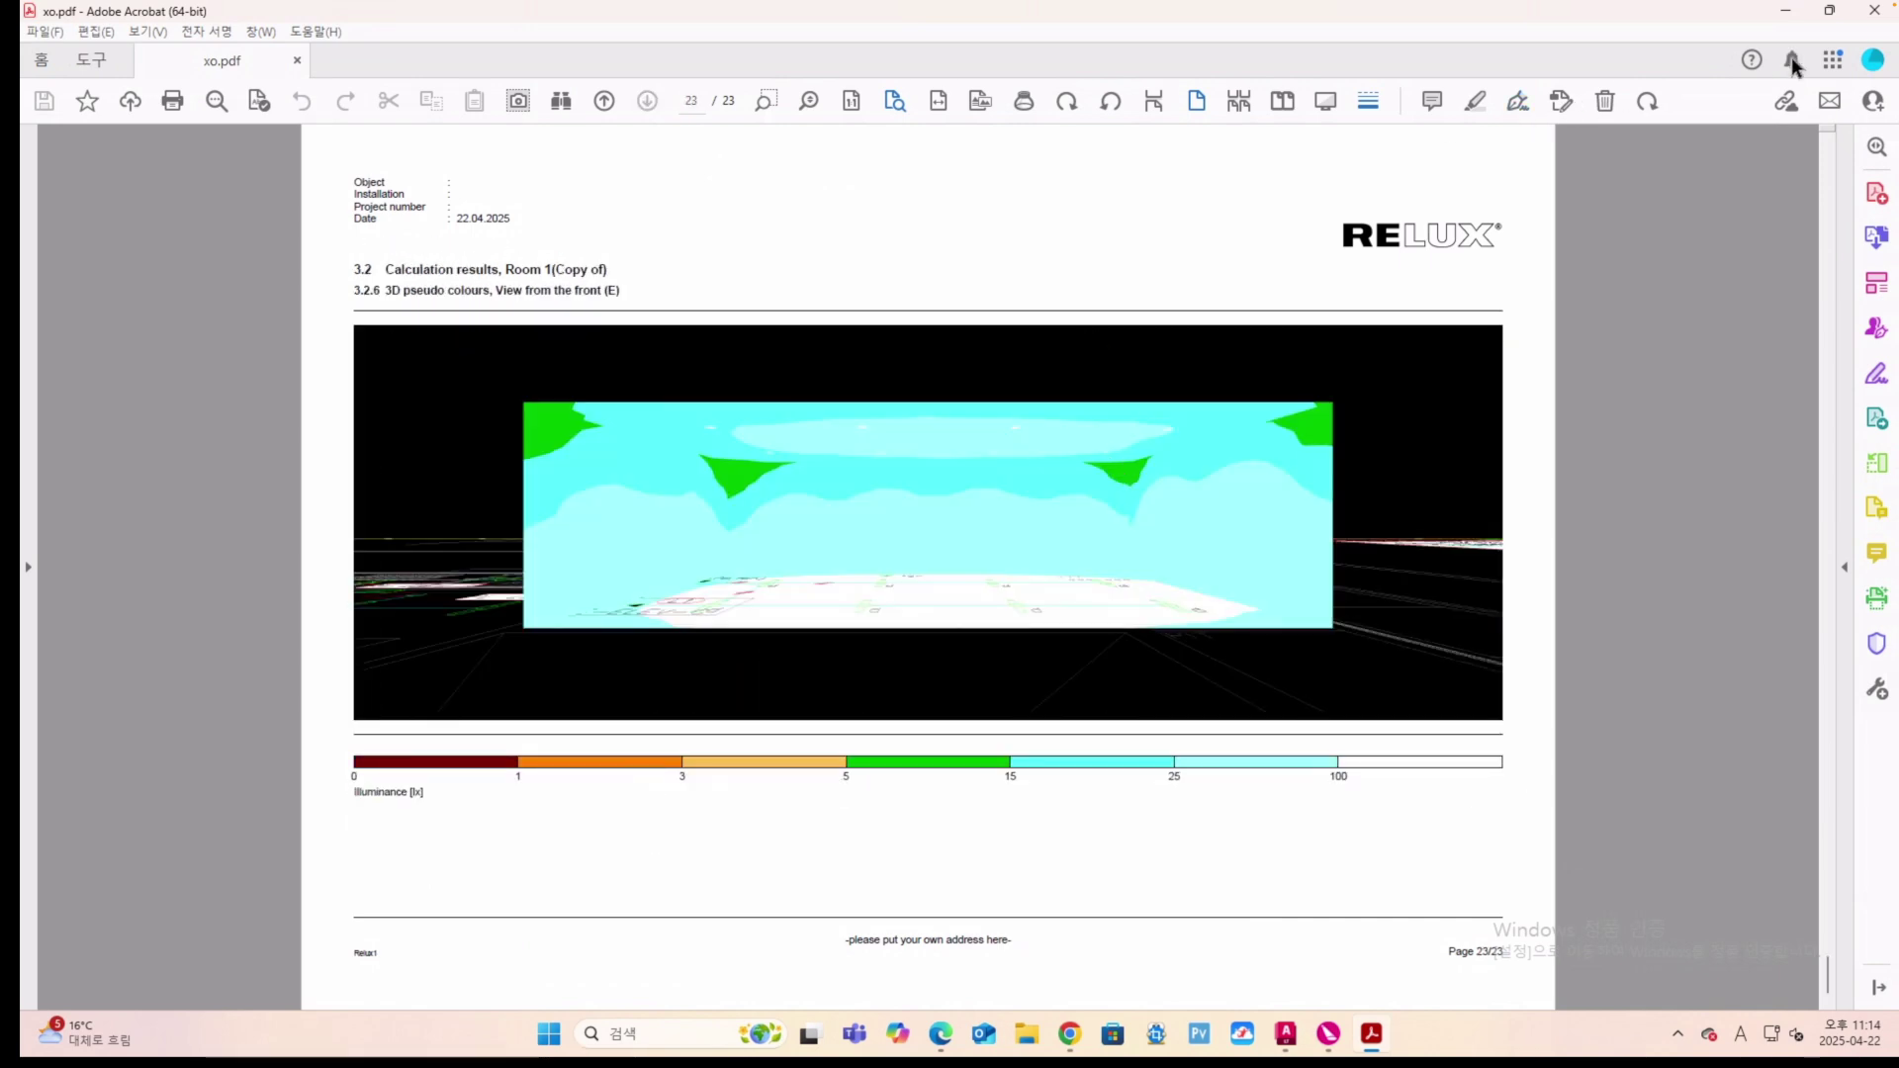
{"action": "left_click", "coordinate": [1875, 14]}
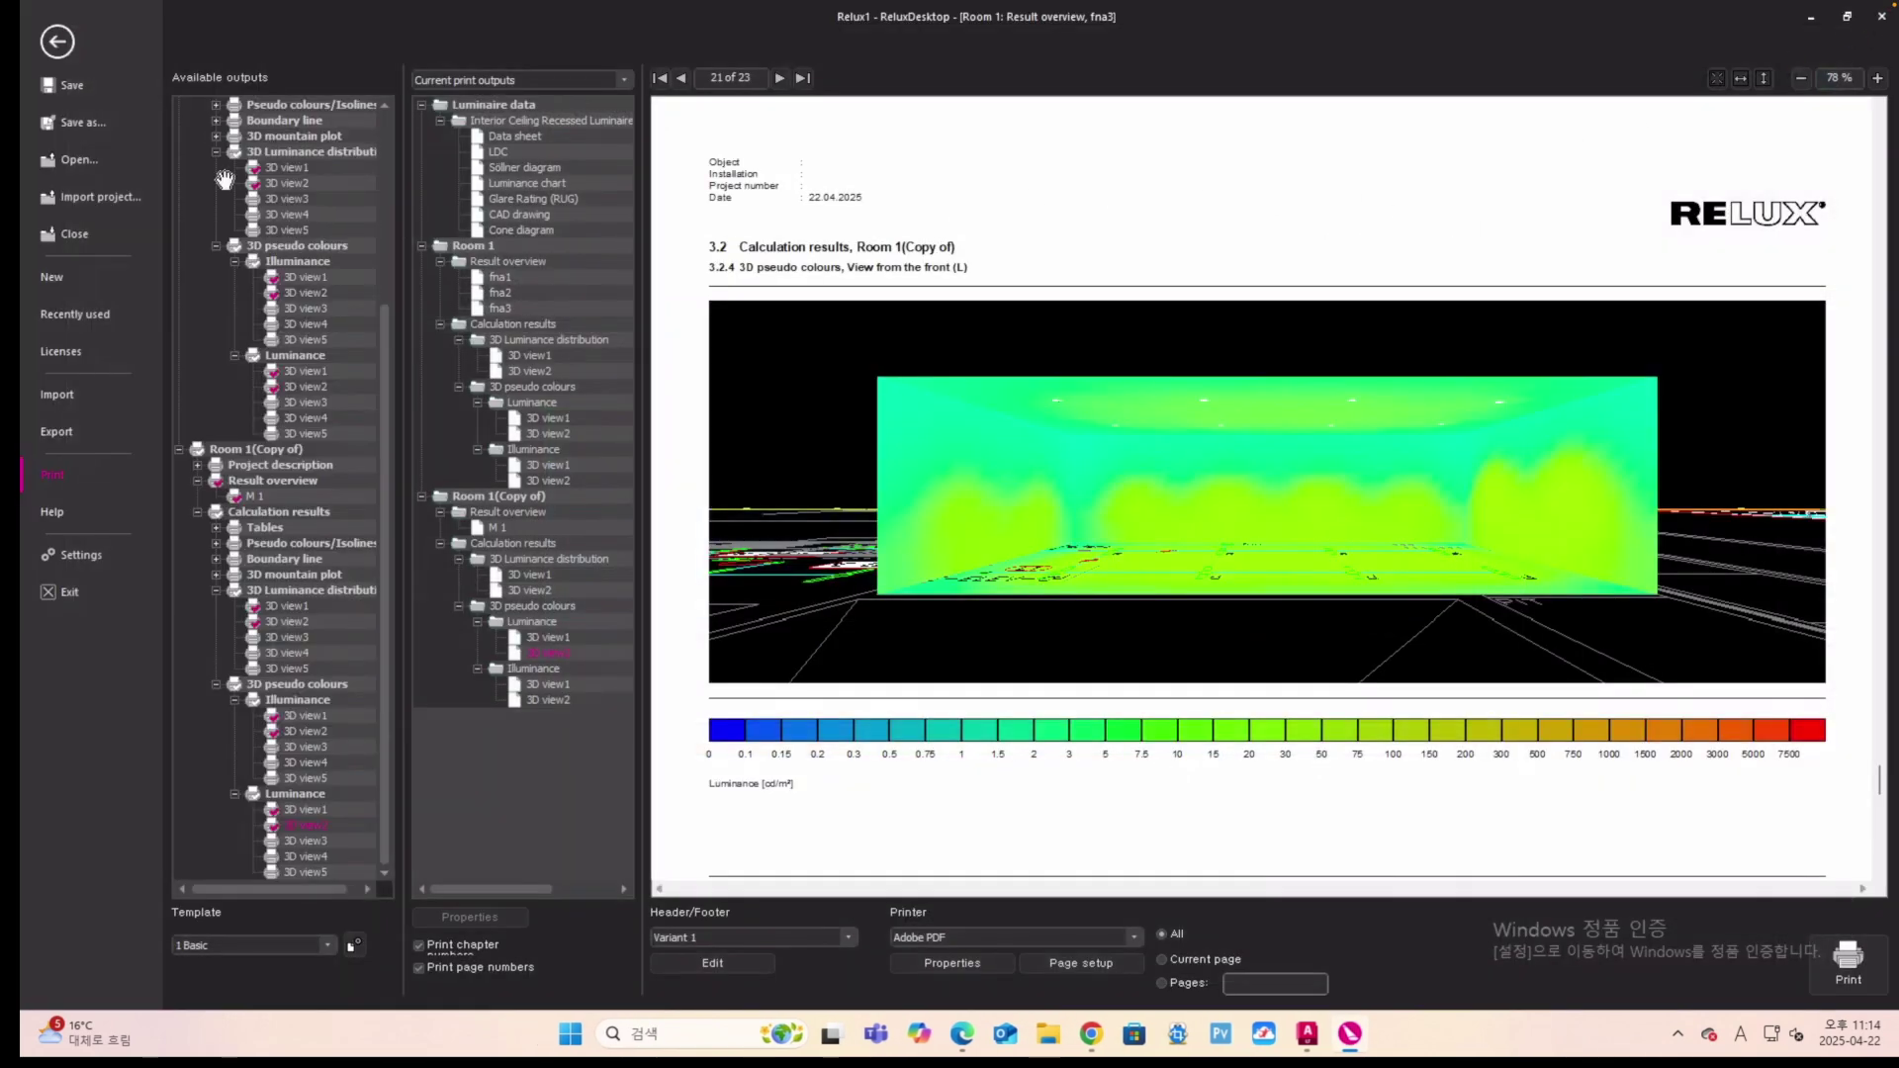
Return to the project and save it to the desktop as a Relux file named xo.
{"action": "left_click", "coordinate": [58, 53]}
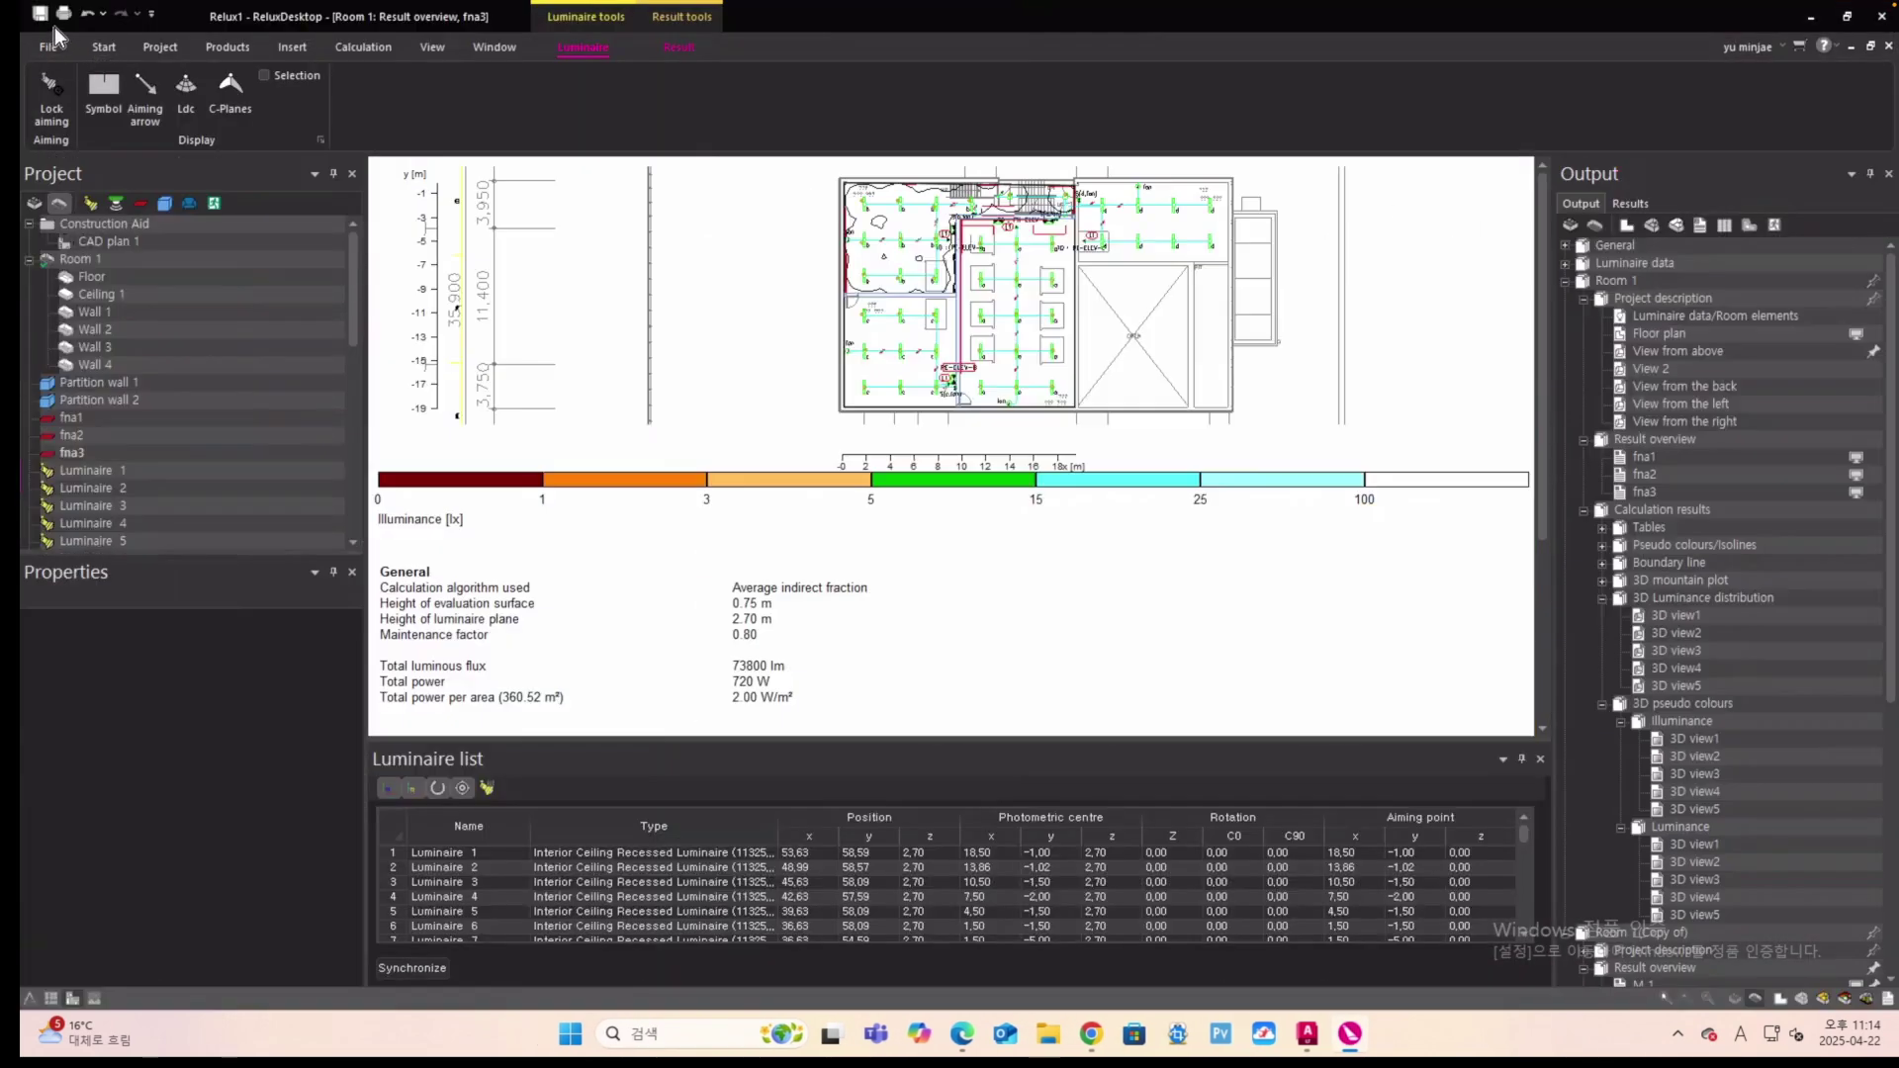
{"action": "left_click", "coordinate": [151, 14]}
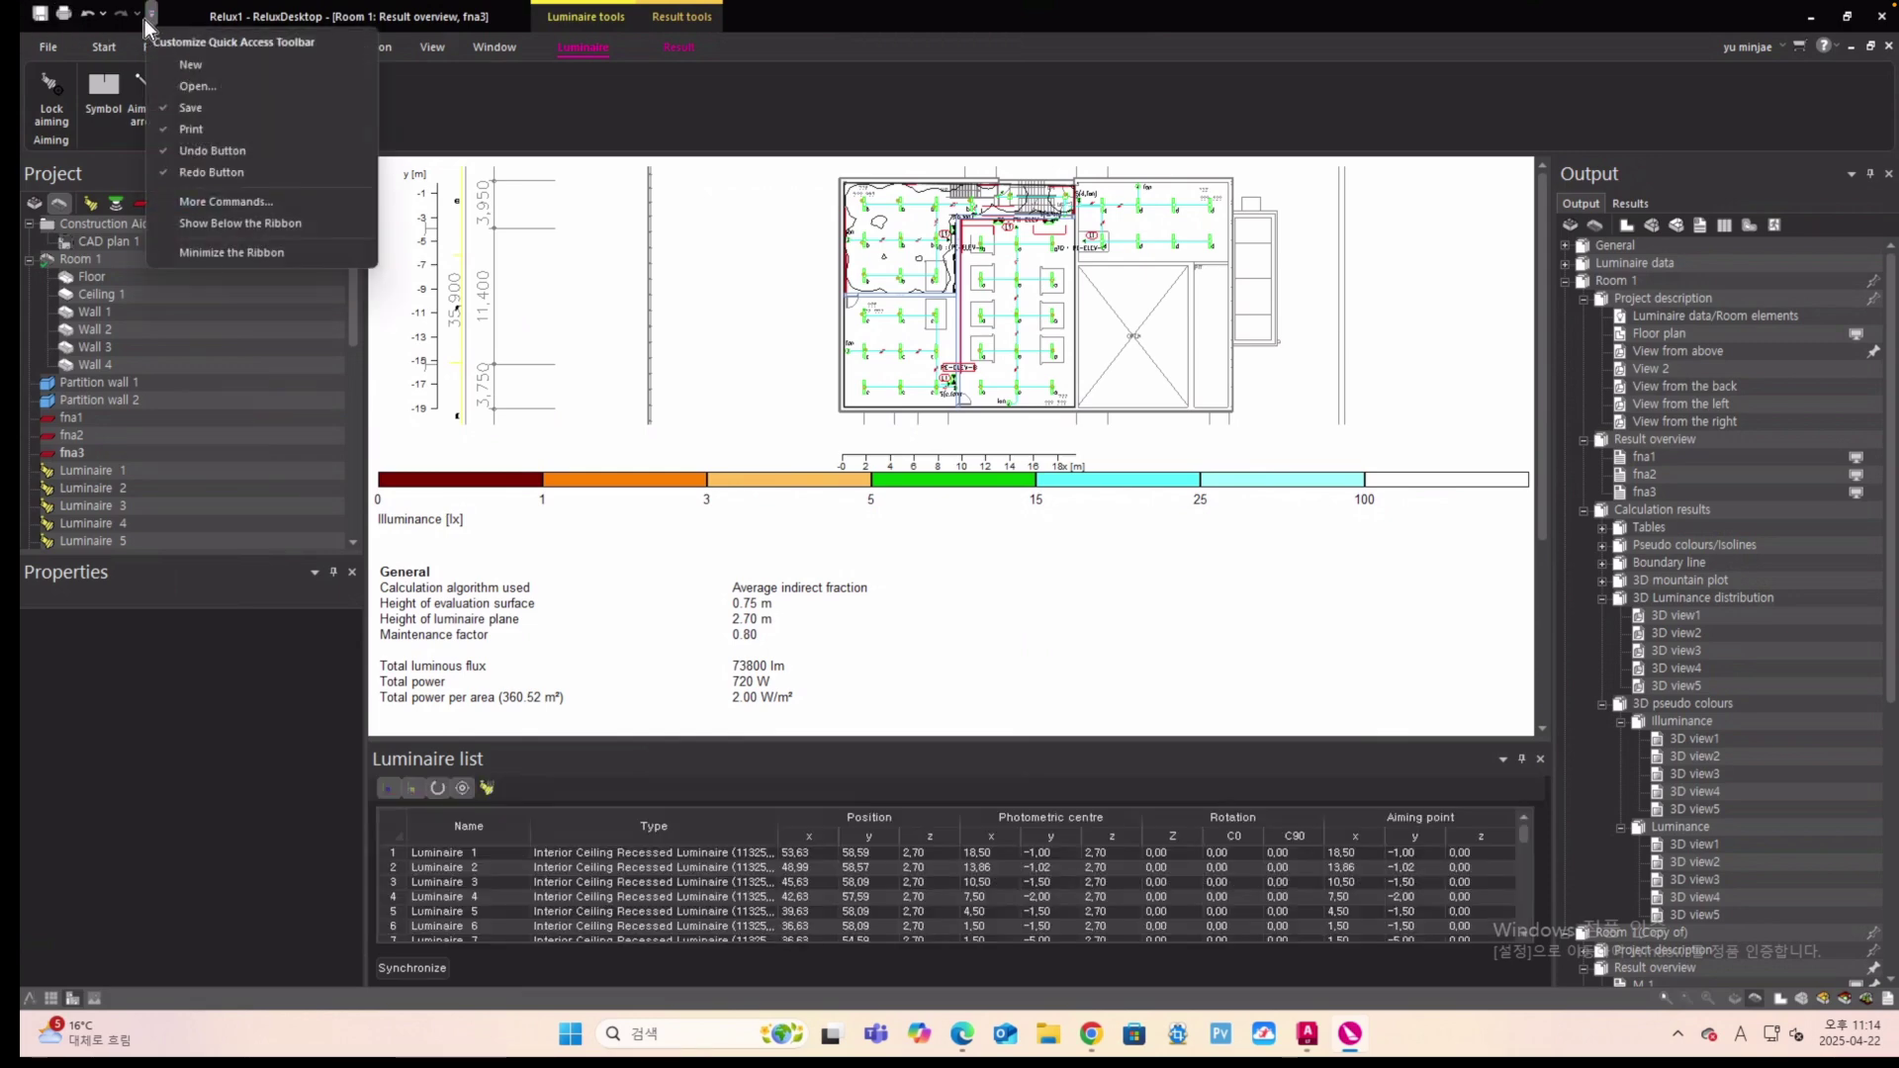
{"action": "left_click", "coordinate": [40, 14]}
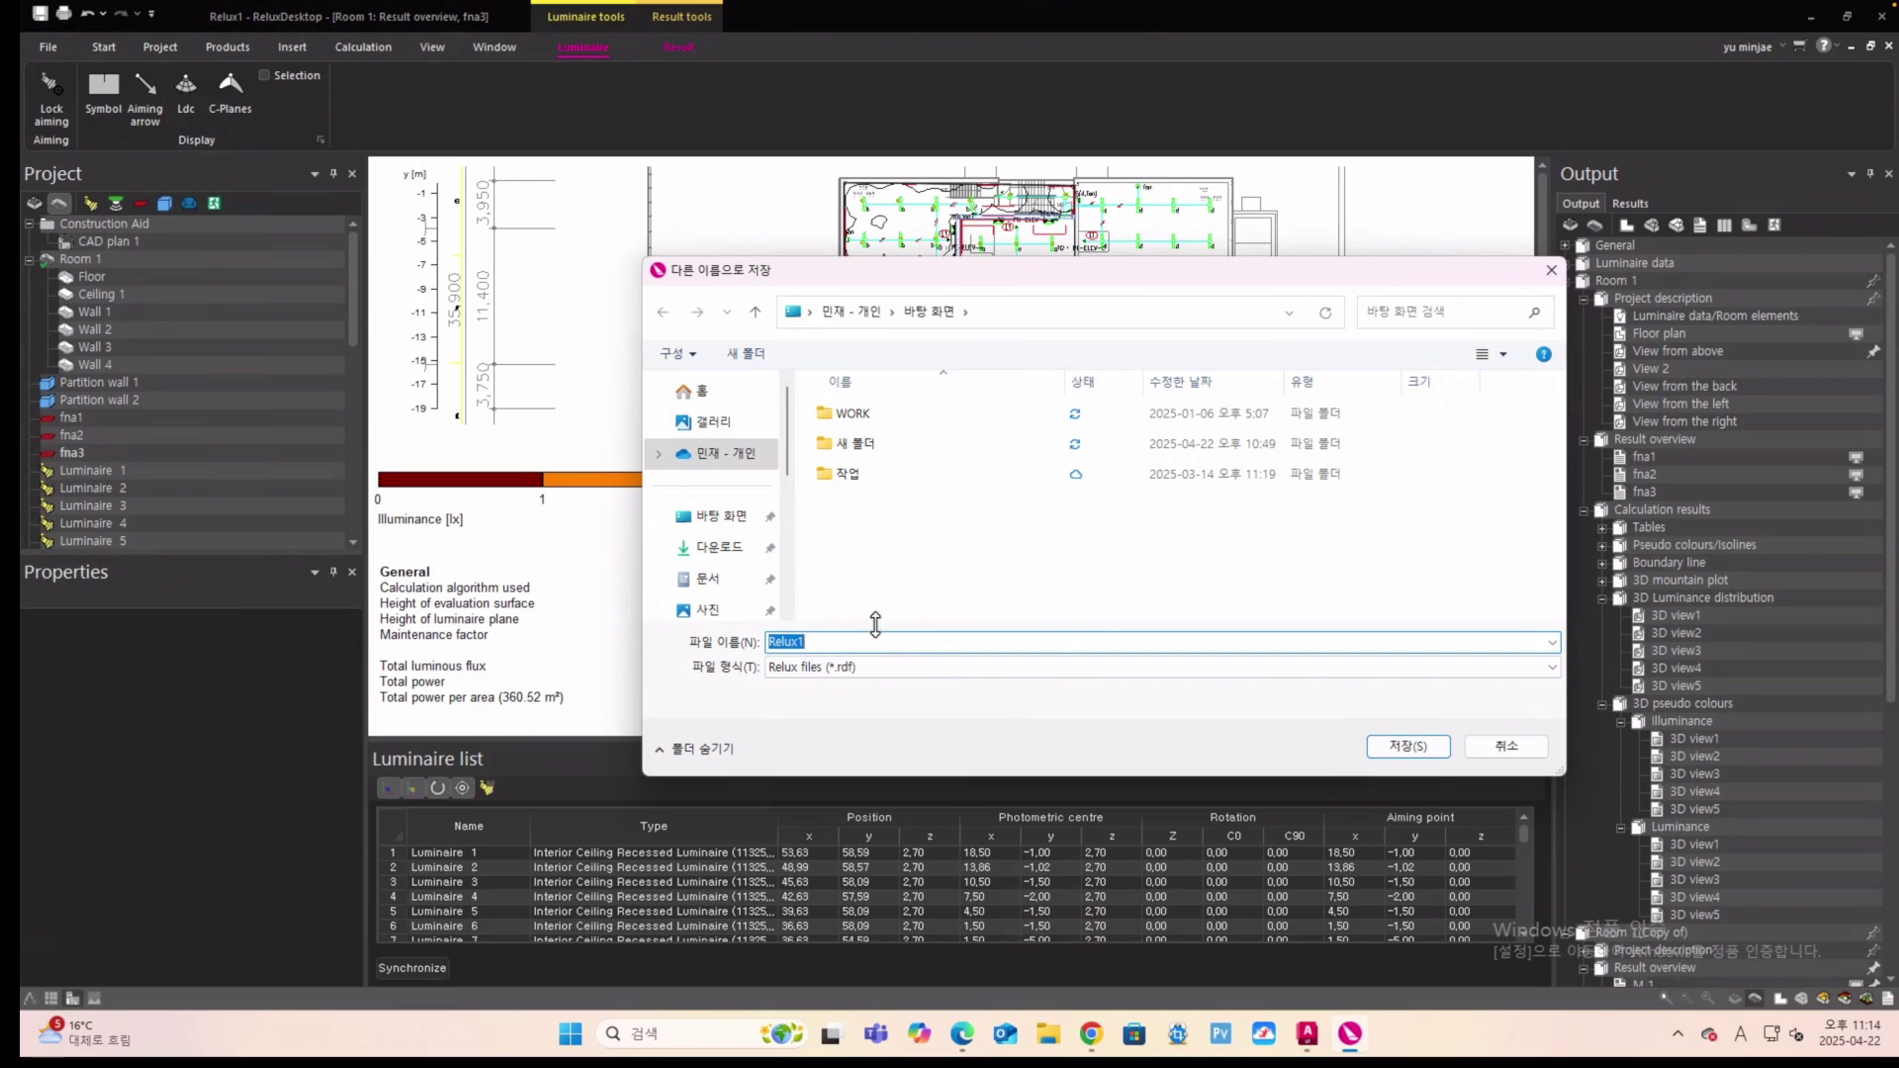
{"action": "type", "text": "xo"}
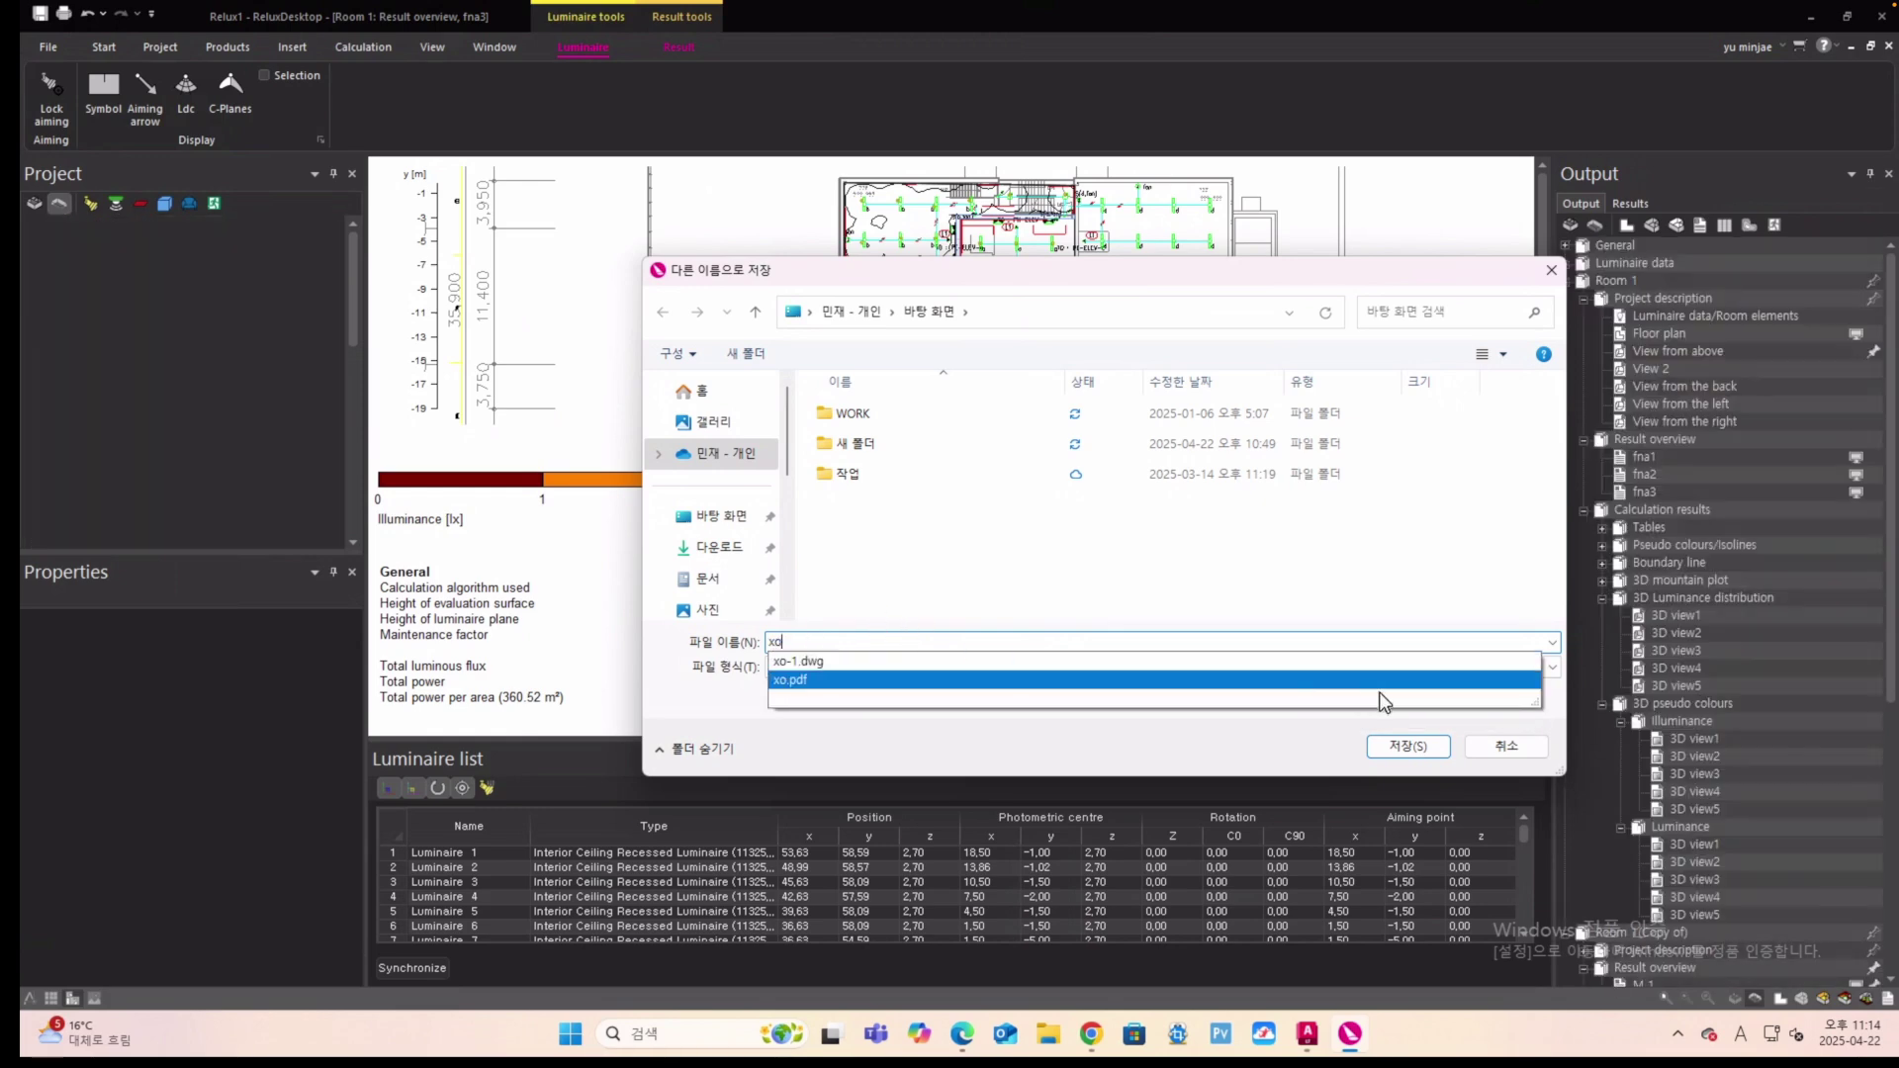
{"action": "left_click", "coordinate": [1401, 747]}
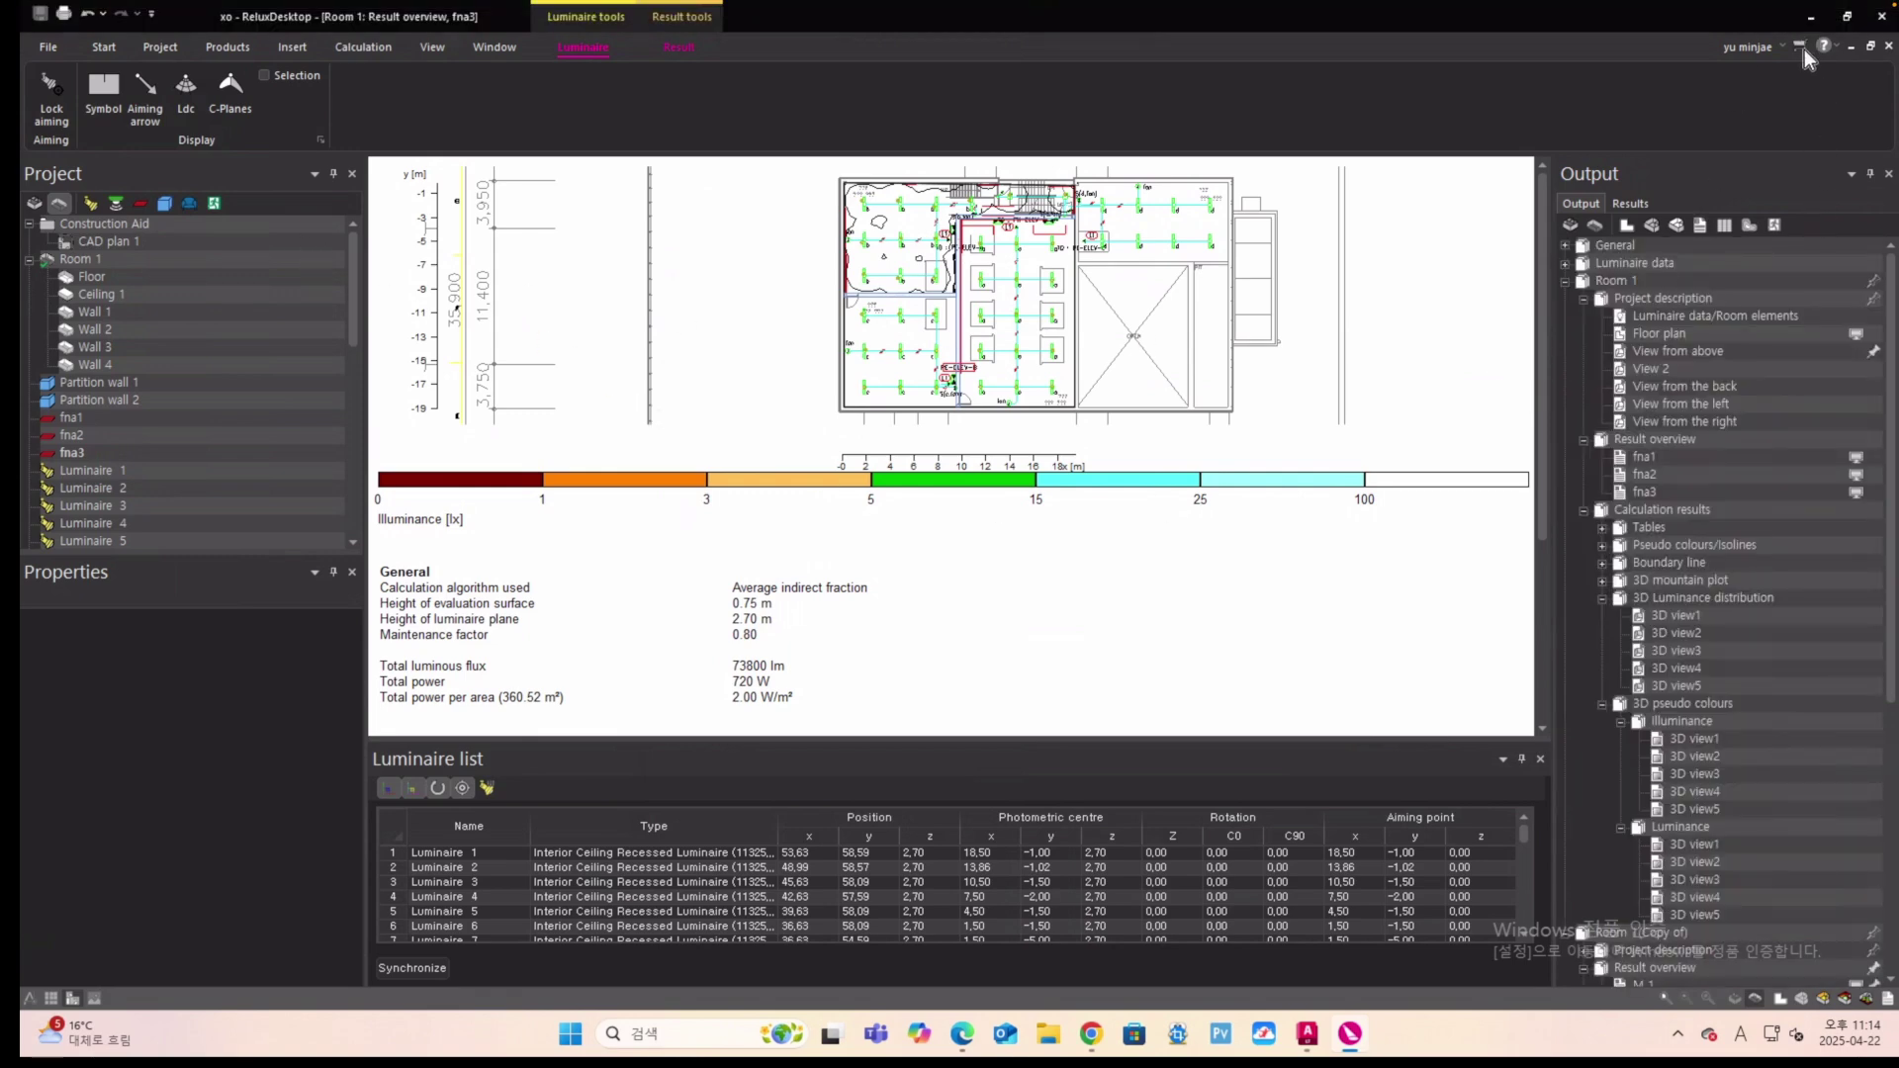
Minimise ReluxDesktop, open xo.pdf from the desktop and examine its luminaire and room result pages.
{"action": "left_click", "coordinate": [1809, 17]}
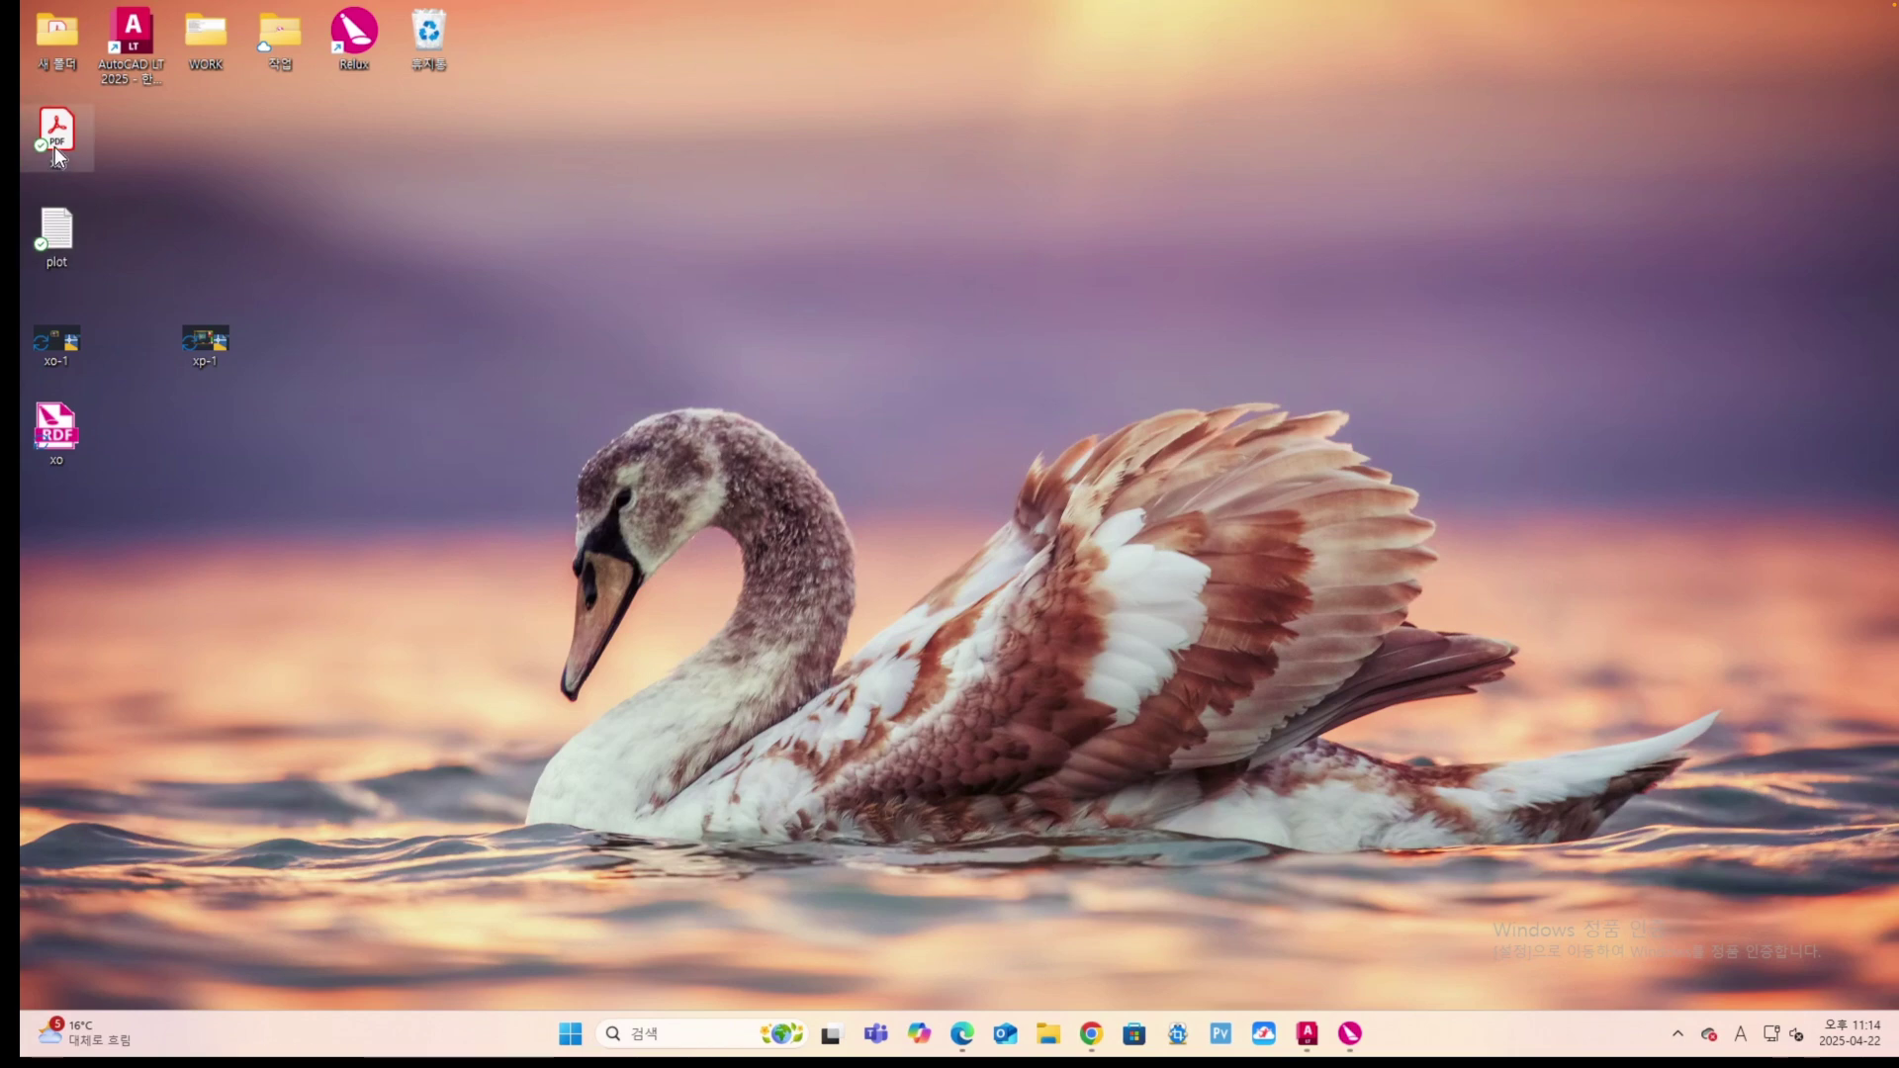
{"action": "double_click", "coordinate": [79, 156]}
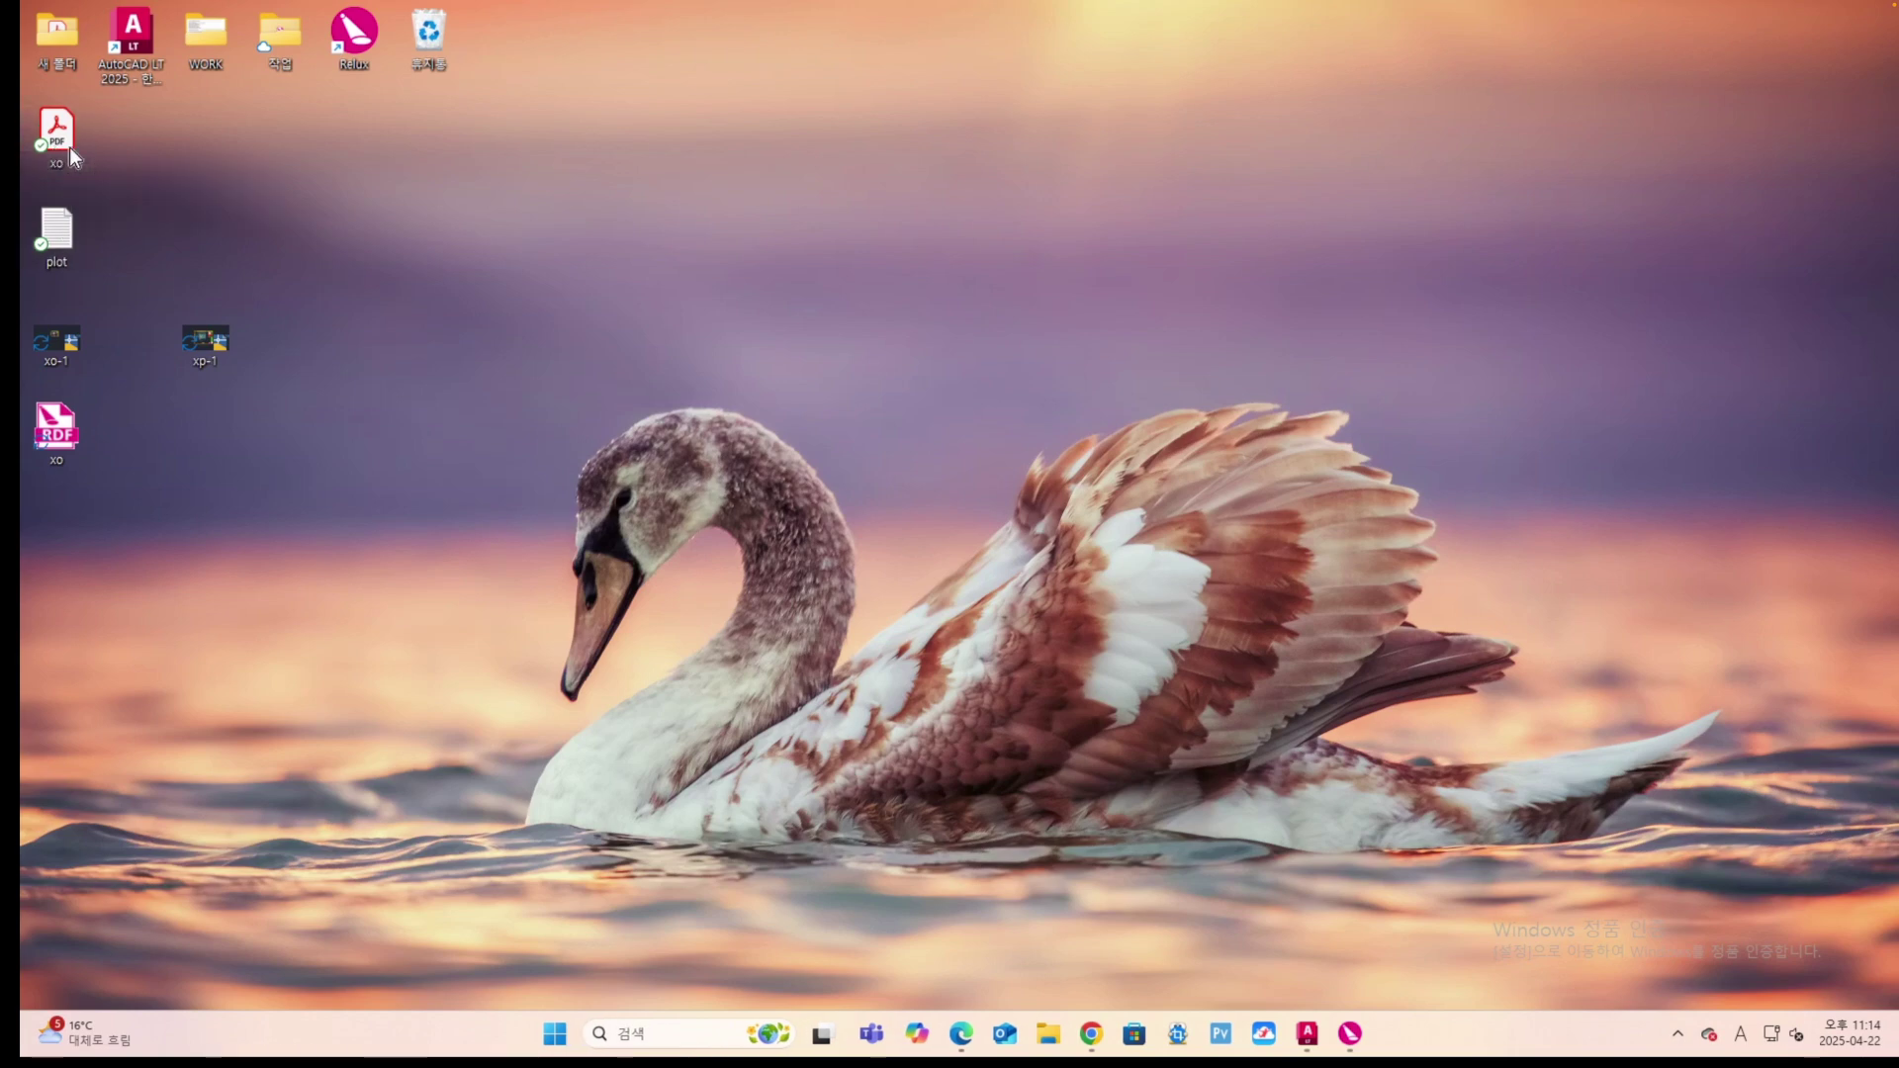
{"action": "scroll", "coordinate": [704, 294], "scroll_direction": "down", "scroll_amount": 5}
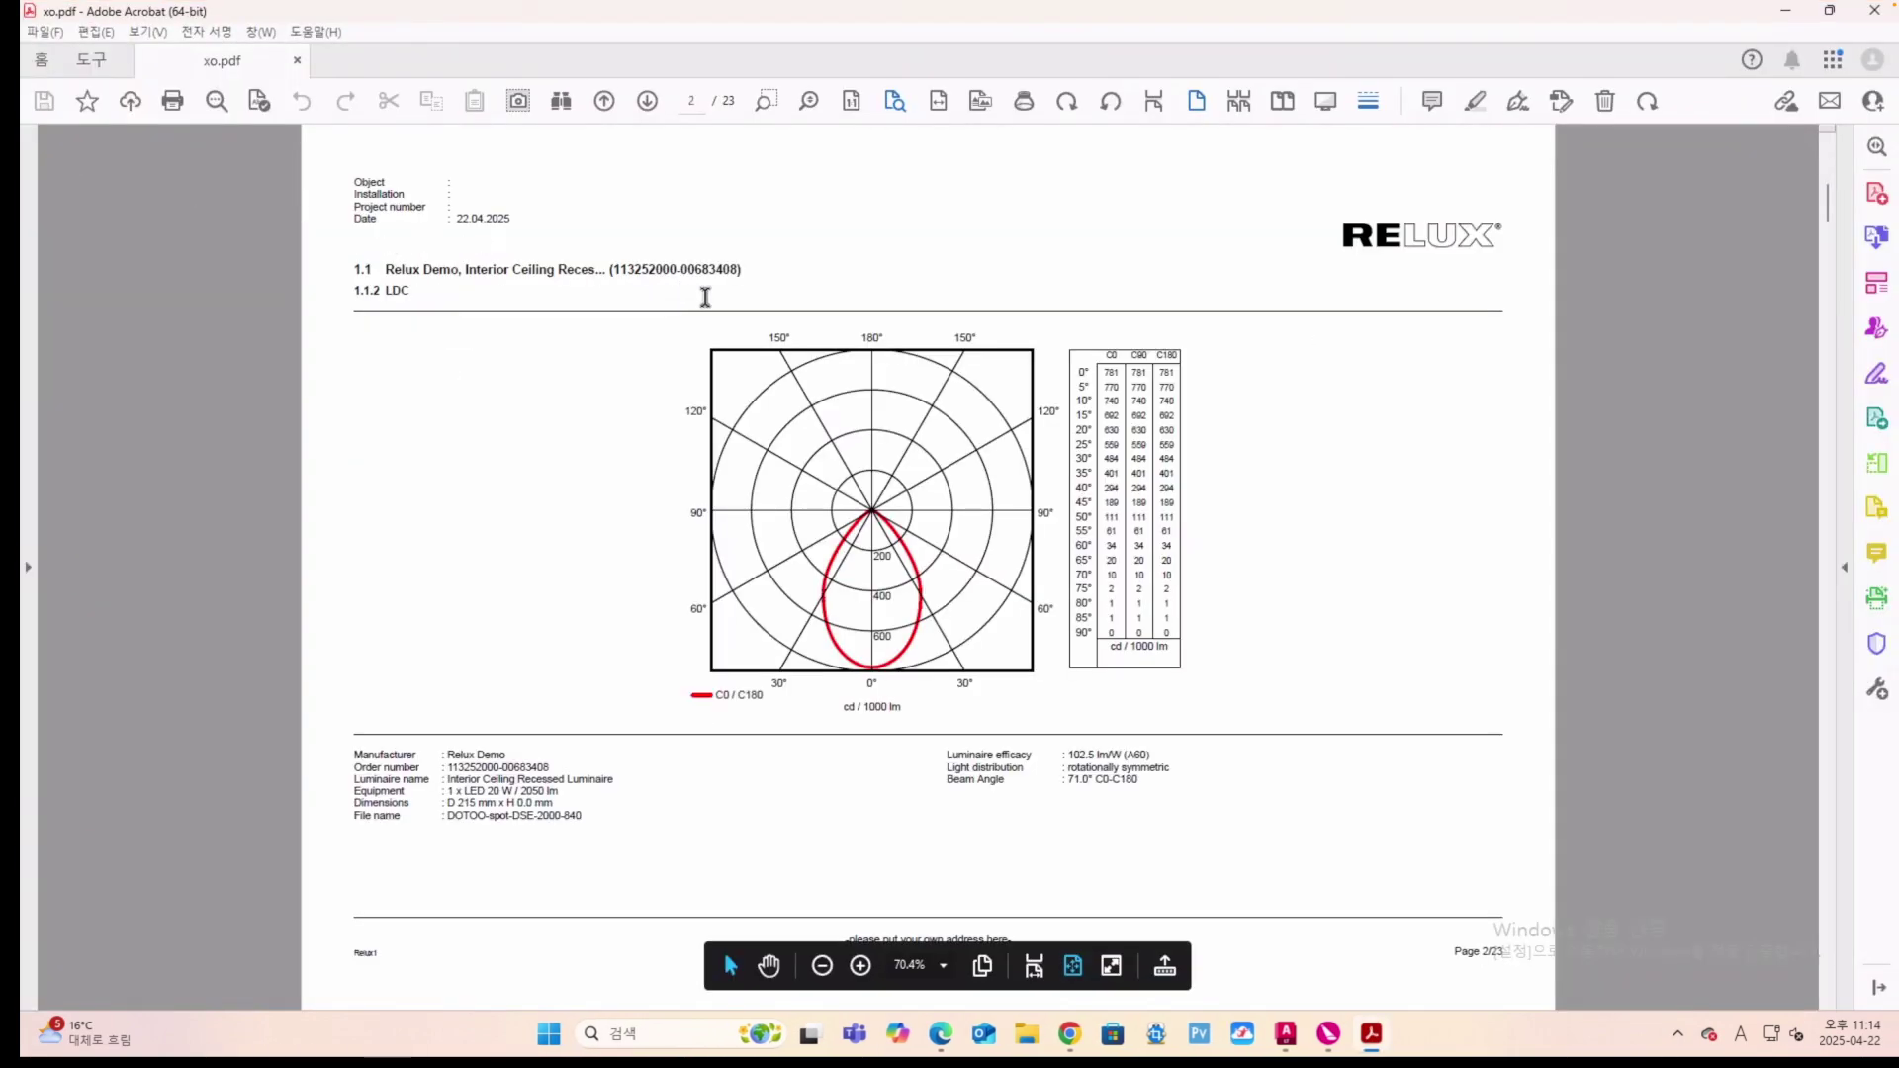
{"action": "scroll", "coordinate": [705, 297], "scroll_direction": "down", "scroll_amount": 1}
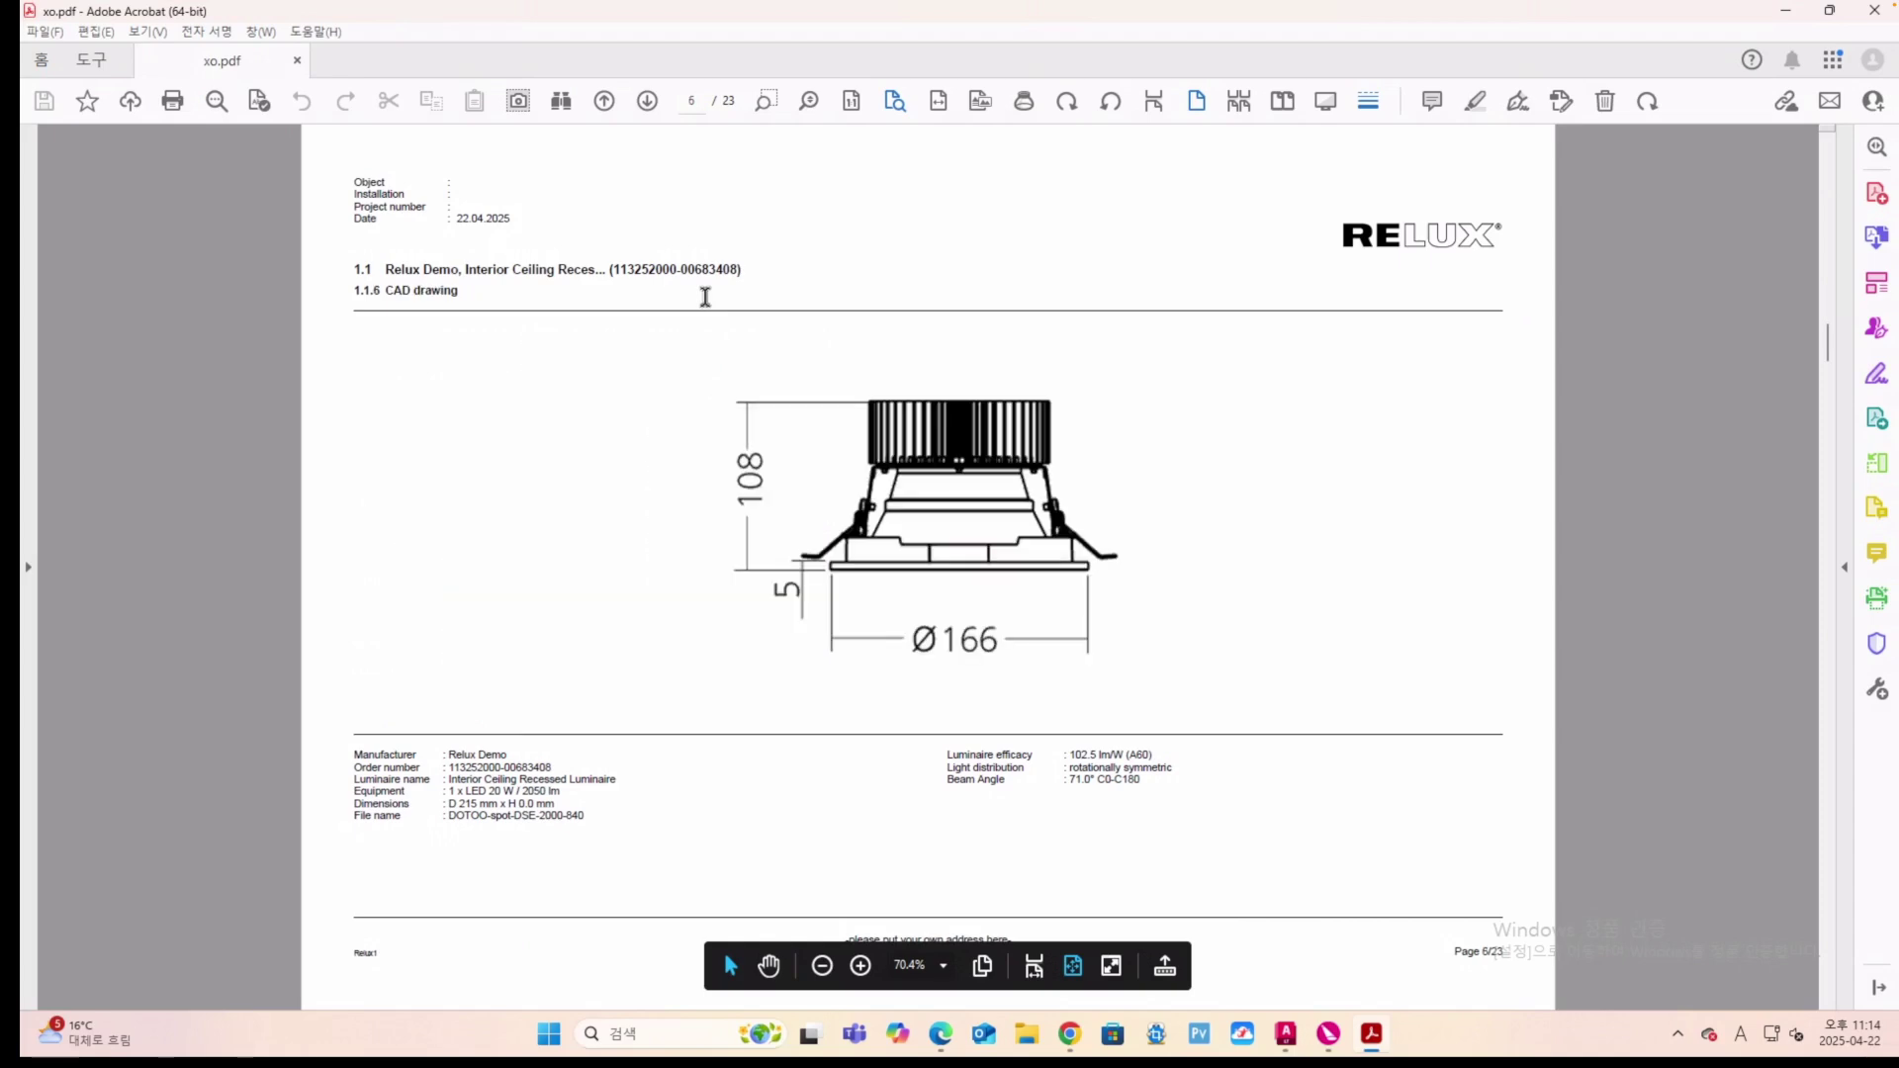
{"action": "scroll", "coordinate": [706, 297], "scroll_direction": "down", "scroll_amount": 5}
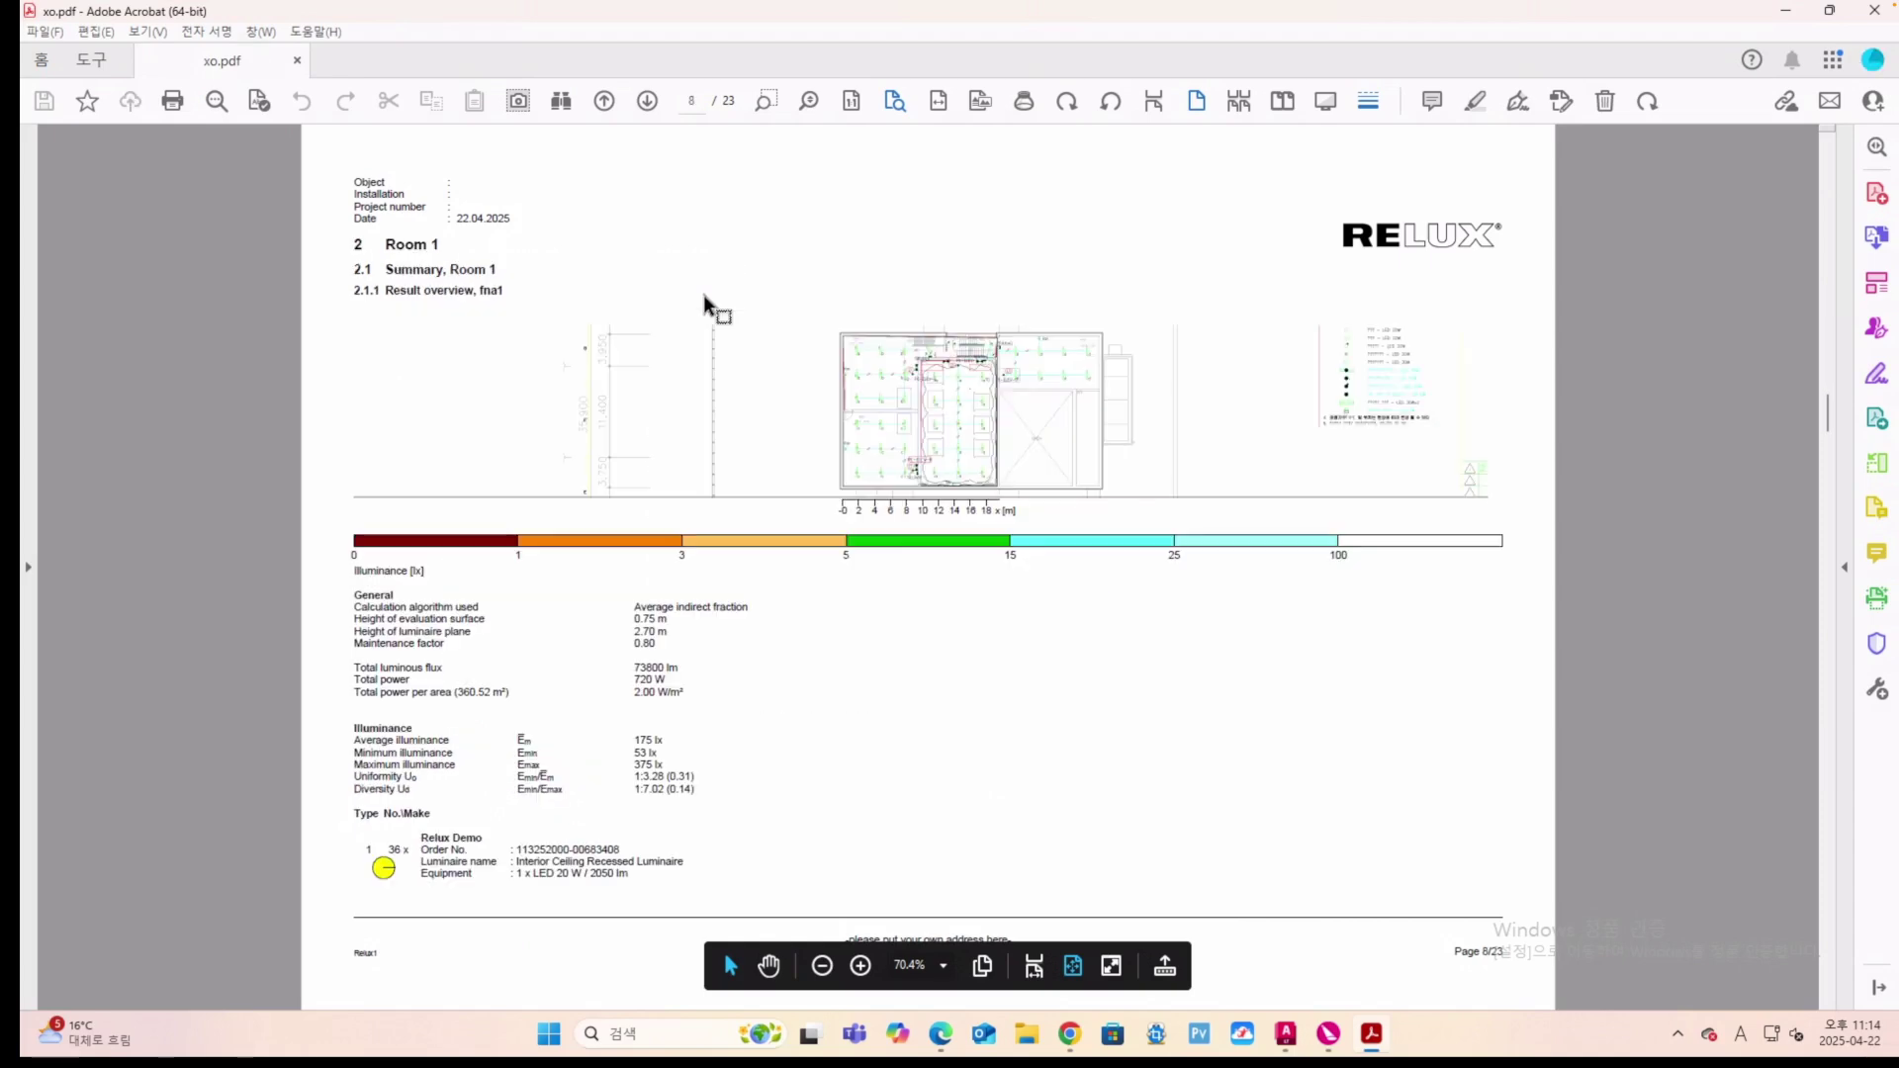
{"action": "scroll", "coordinate": [703, 294], "scroll_direction": "down", "scroll_amount": 7}
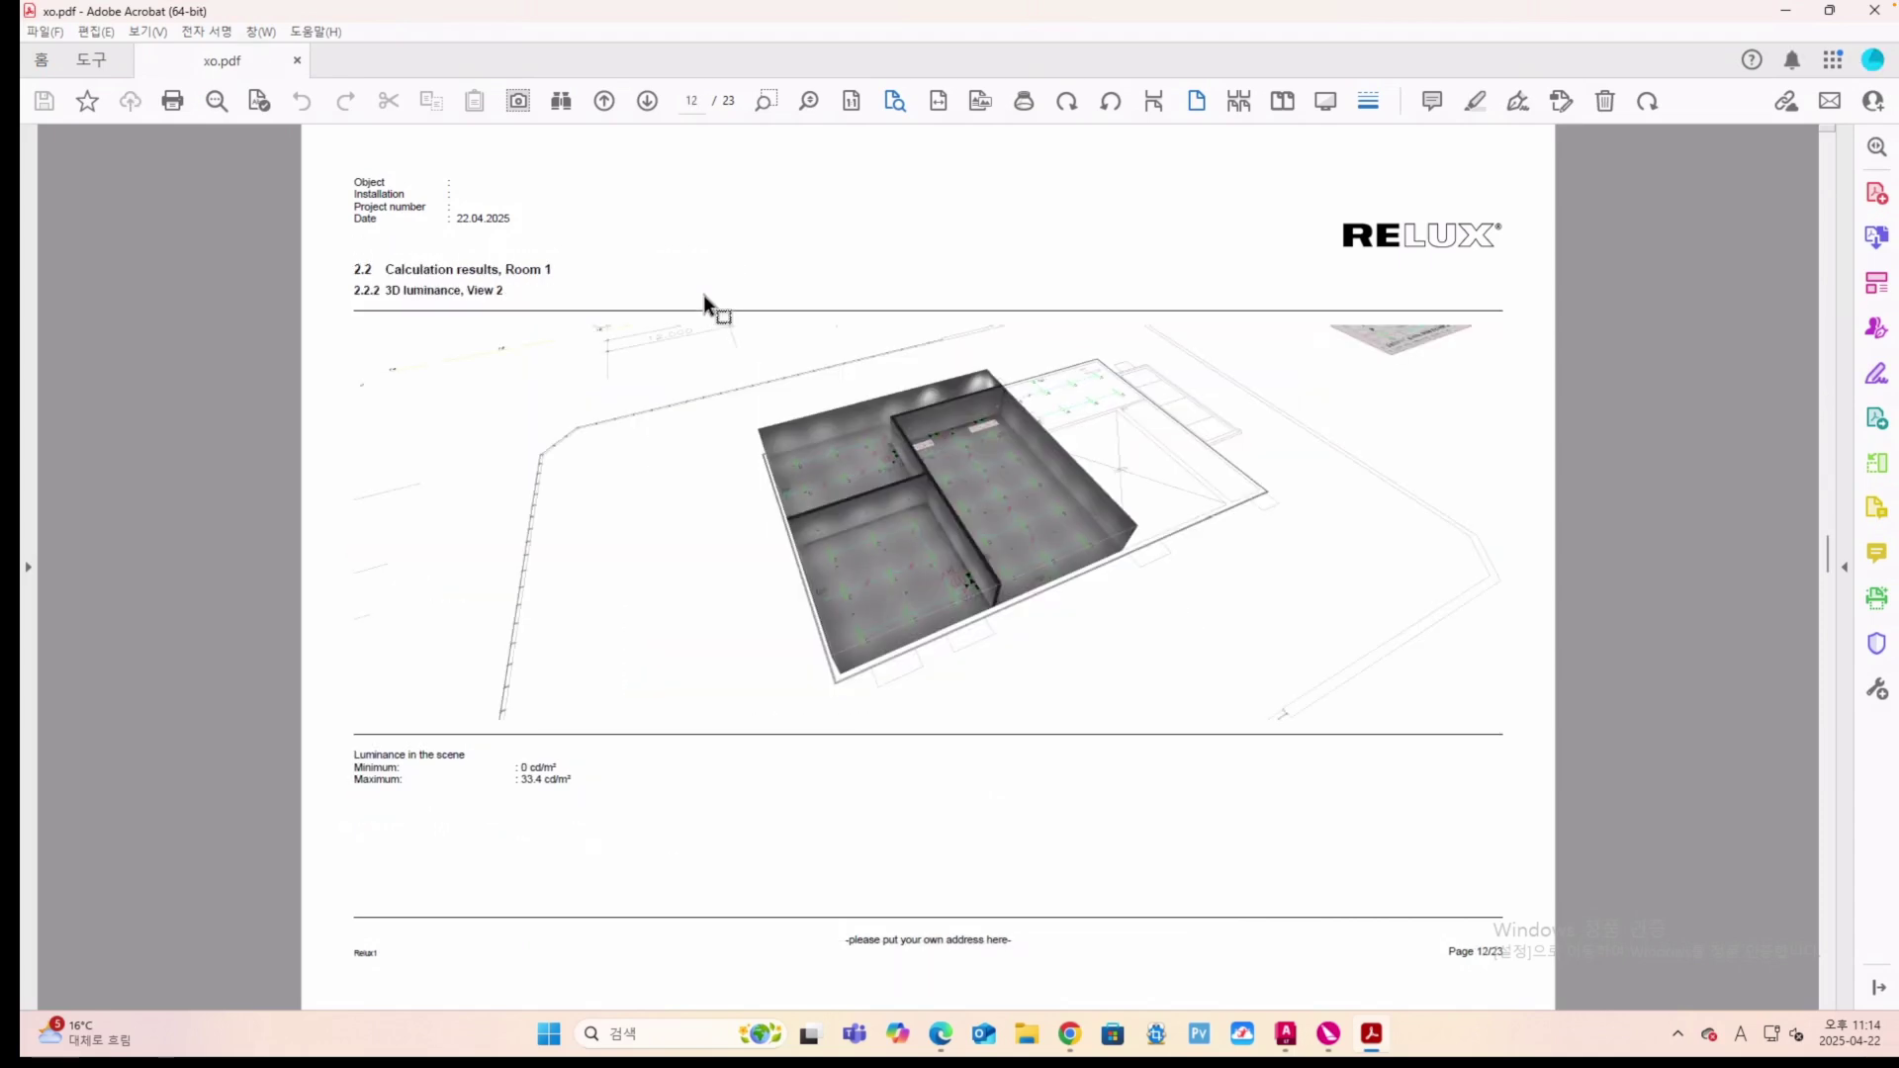
{"action": "scroll", "coordinate": [703, 295], "scroll_direction": "down", "scroll_amount": 2}
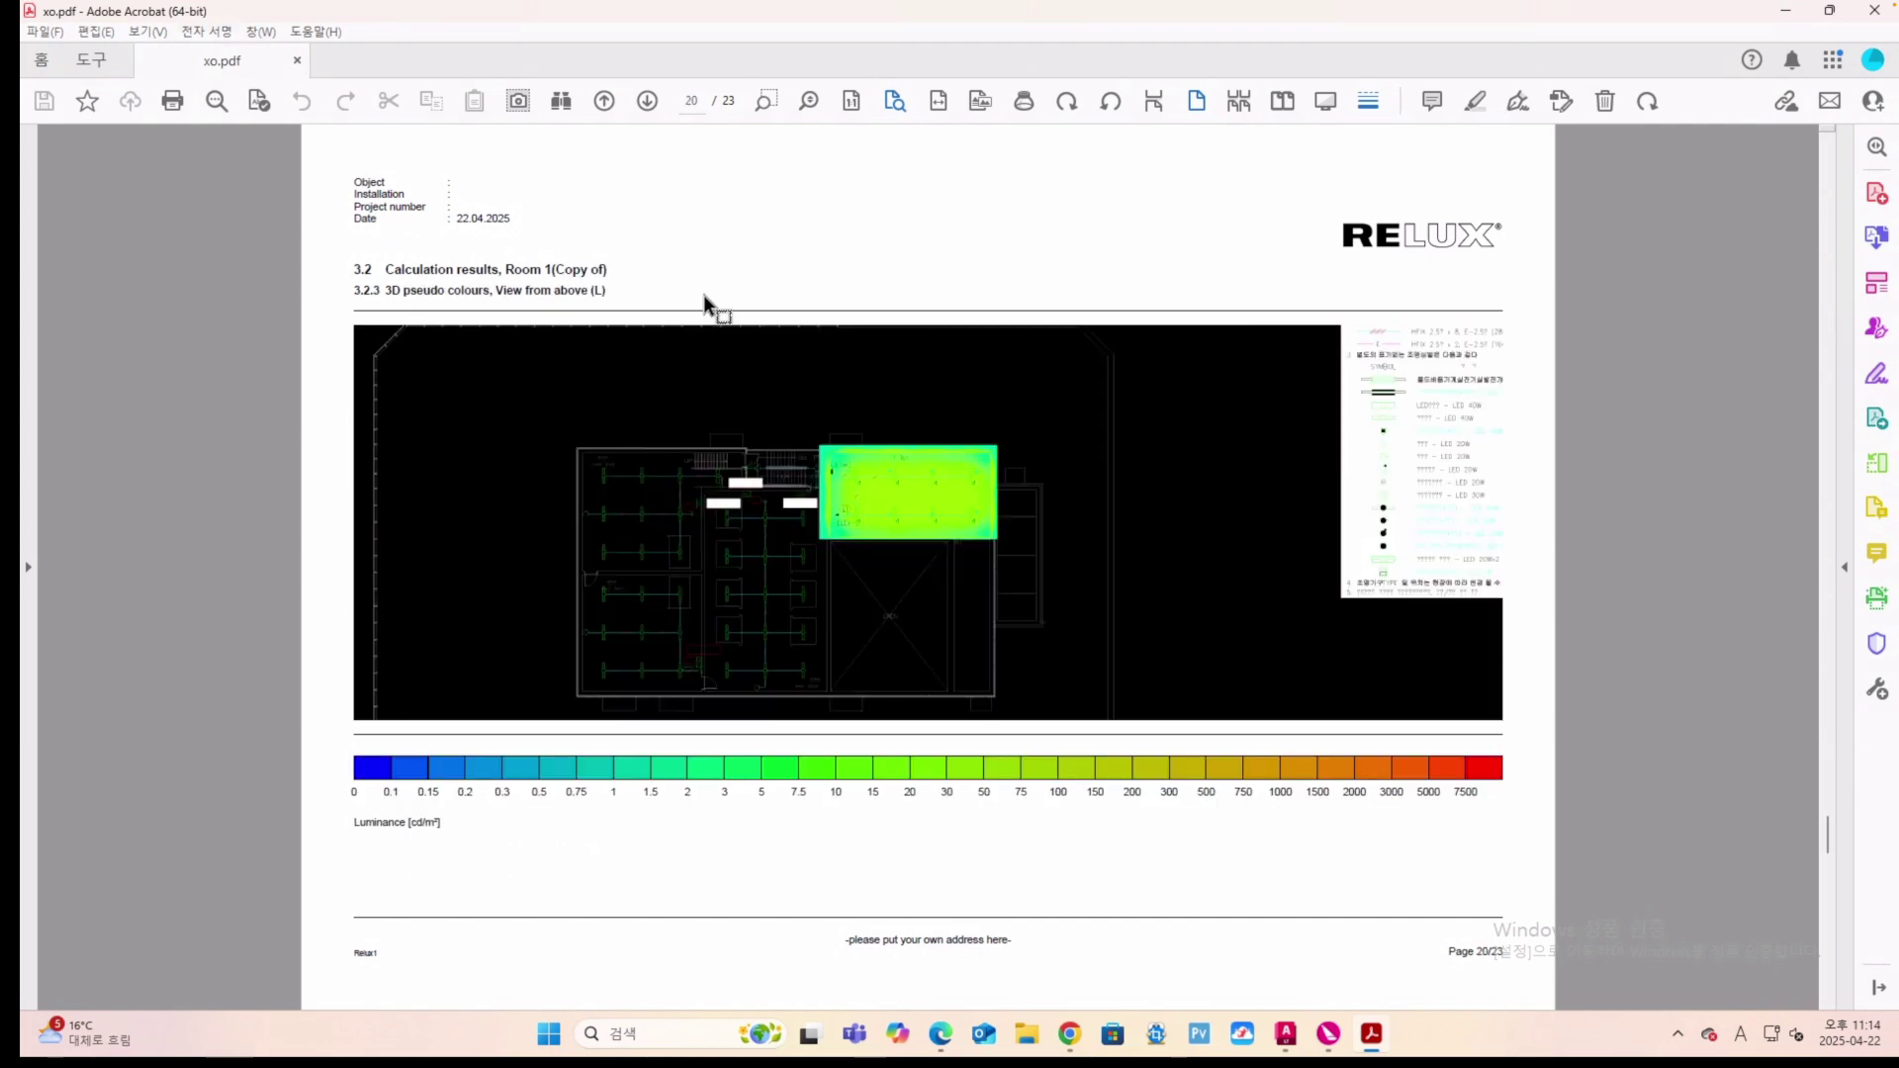